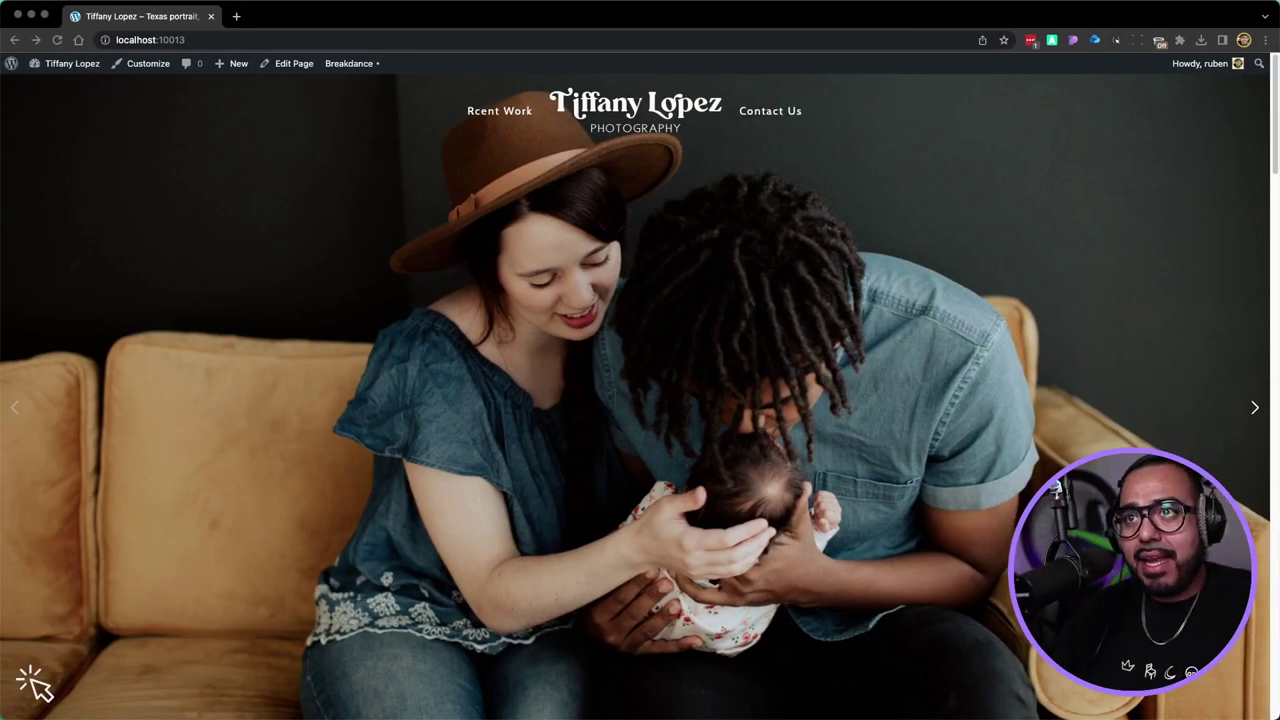
Look over the photography site's front page and open the Projects list in the WordPress admin
scroll(475, 334, down, 20)
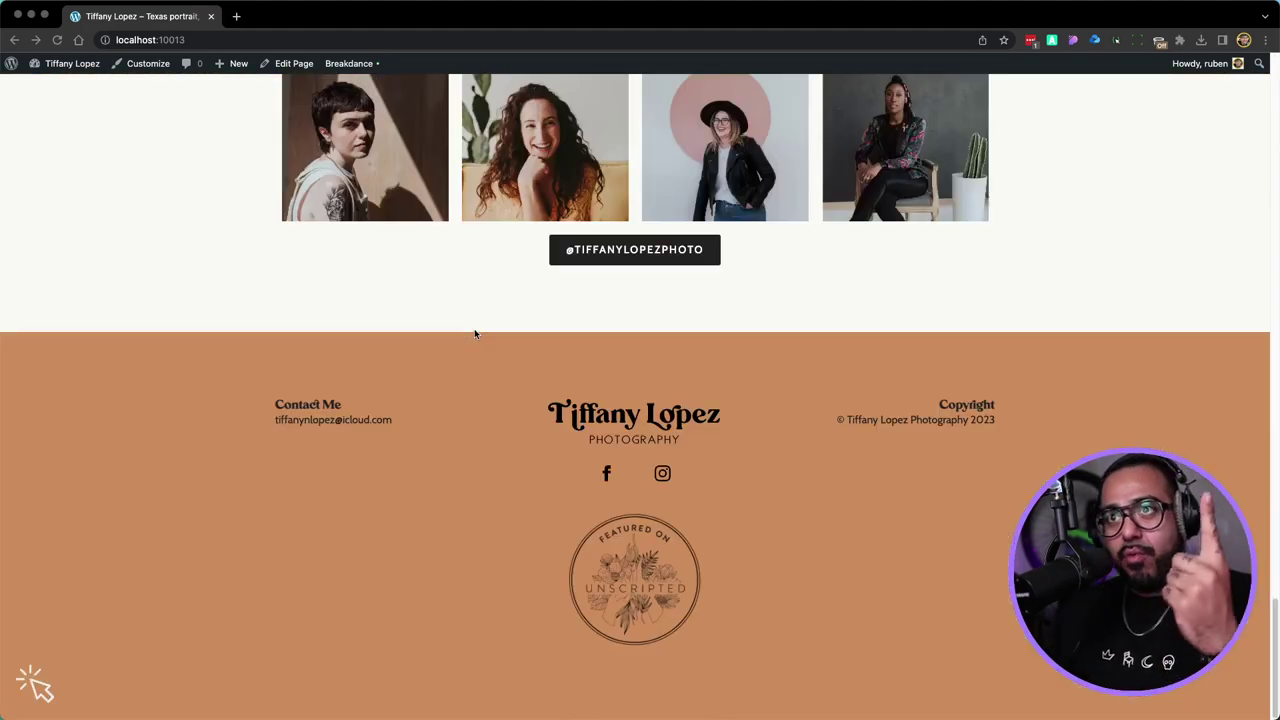
scroll(475, 334, up, 20)
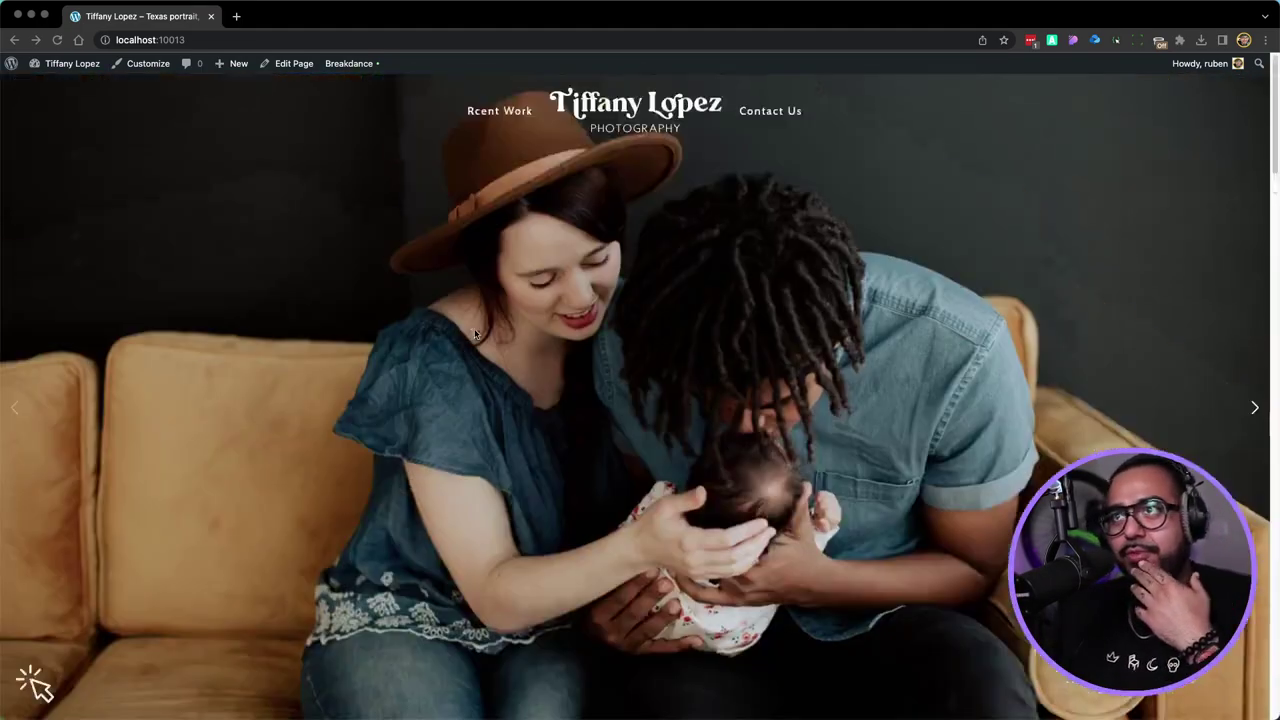
click(75, 66)
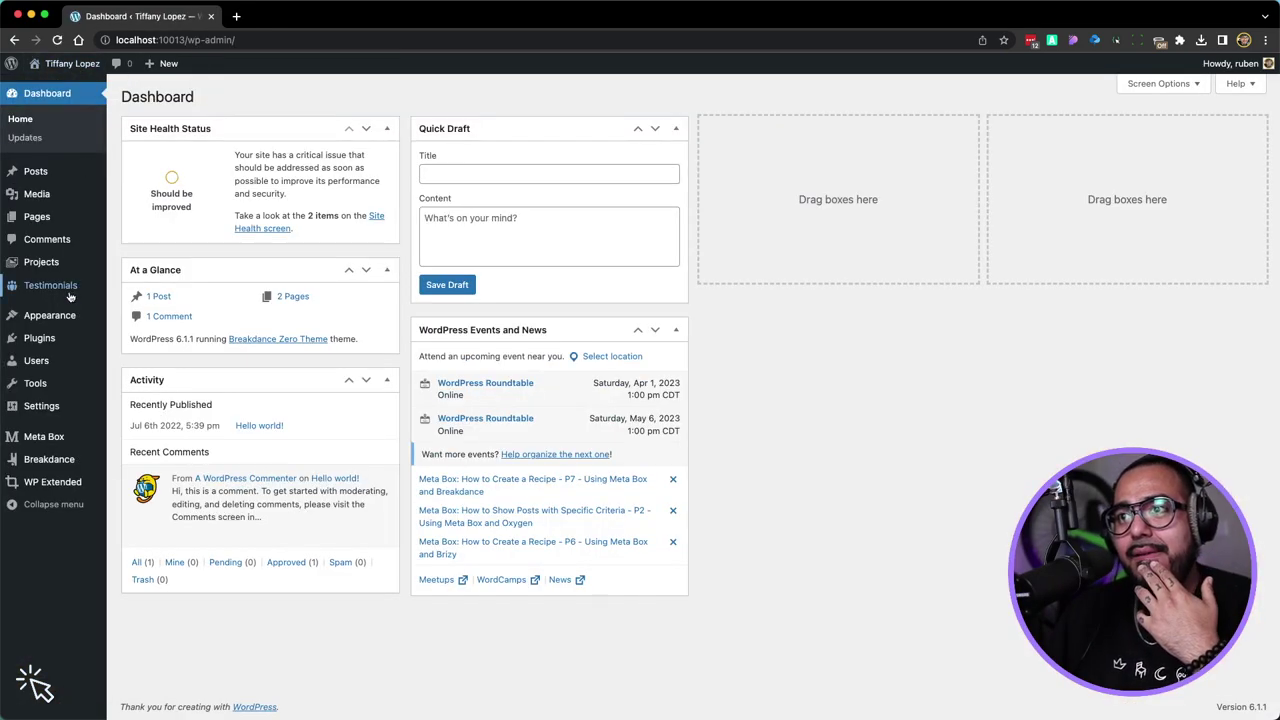
click(60, 262)
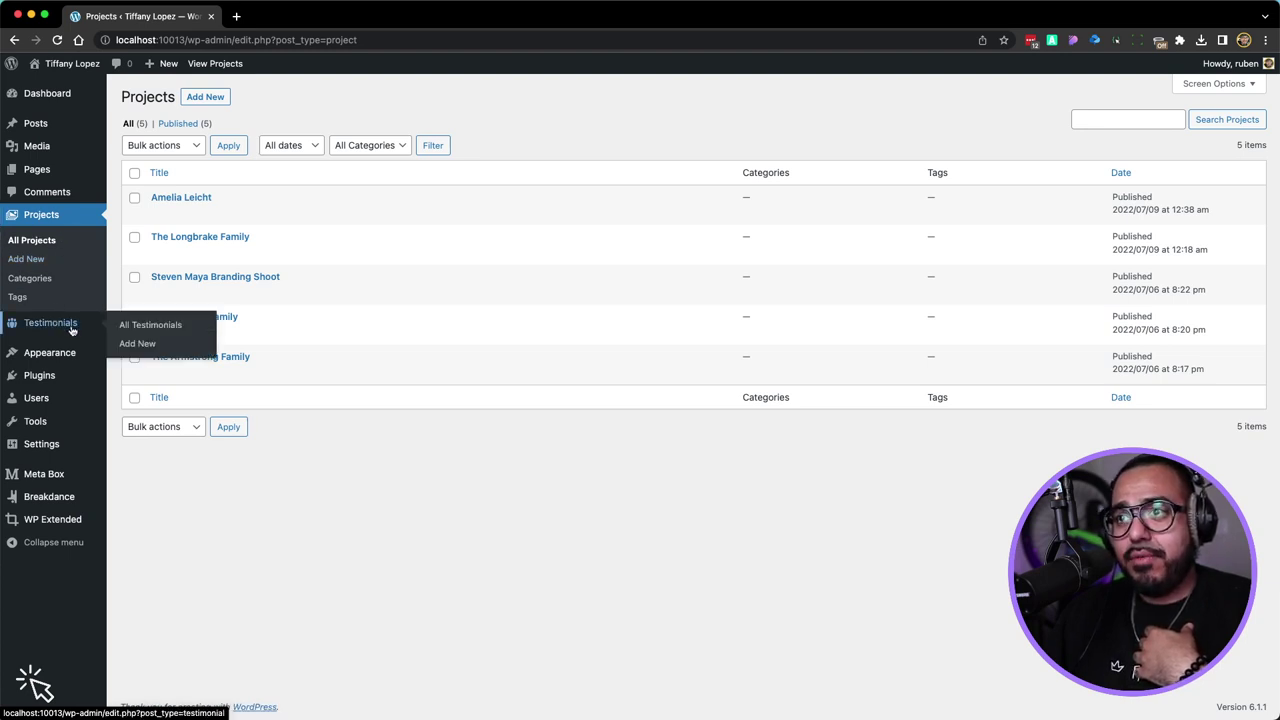
Open the last project in the list to view its contents and return to the Projects list
mouse_move(52, 475)
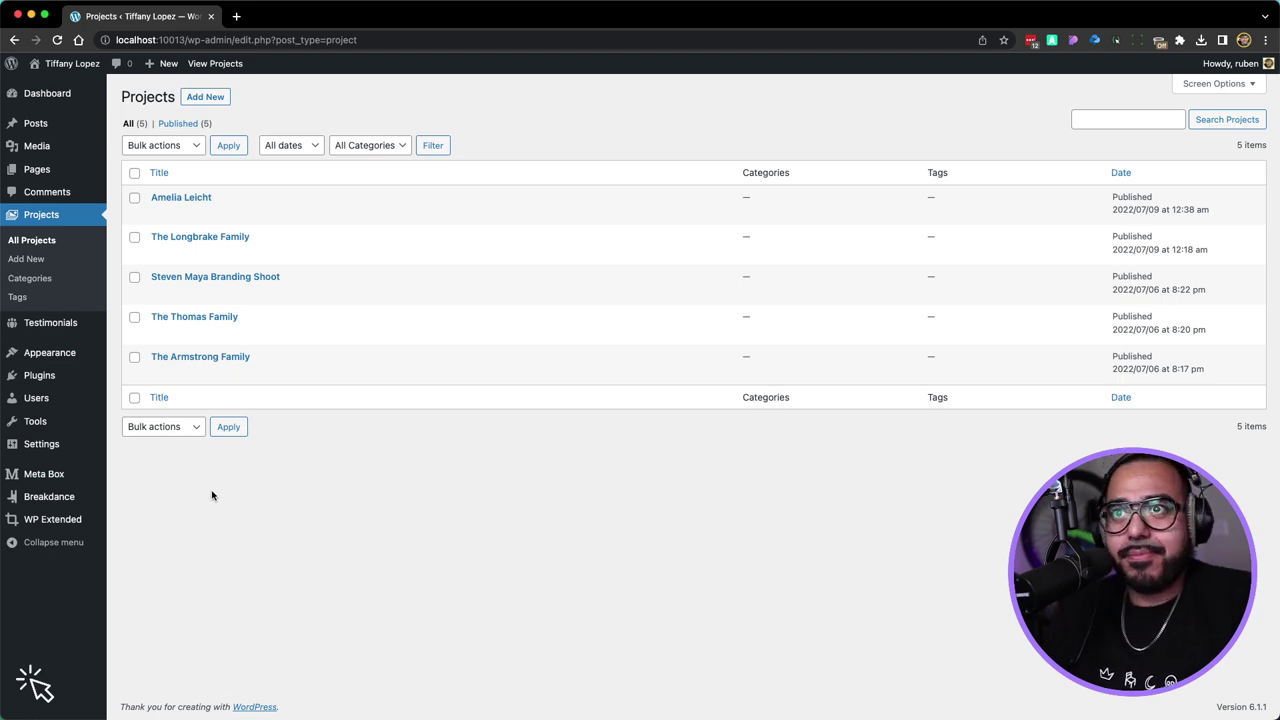
mouse_move(166, 377)
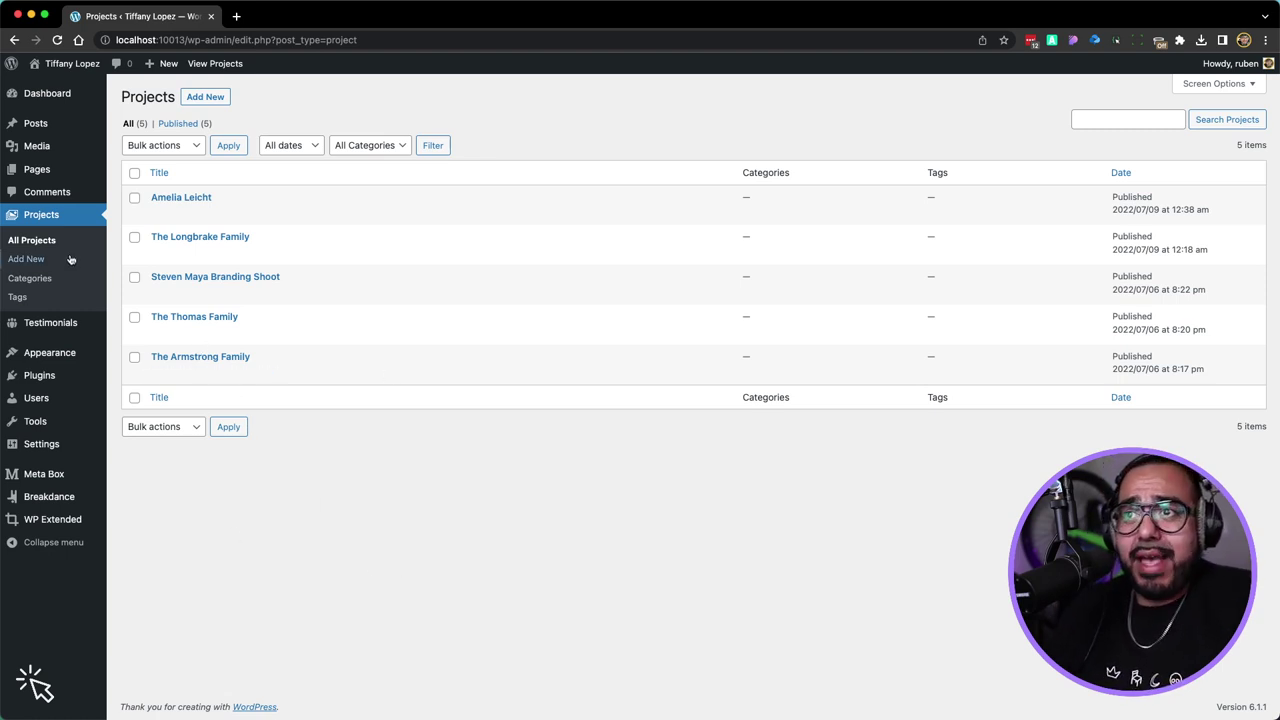
click(205, 362)
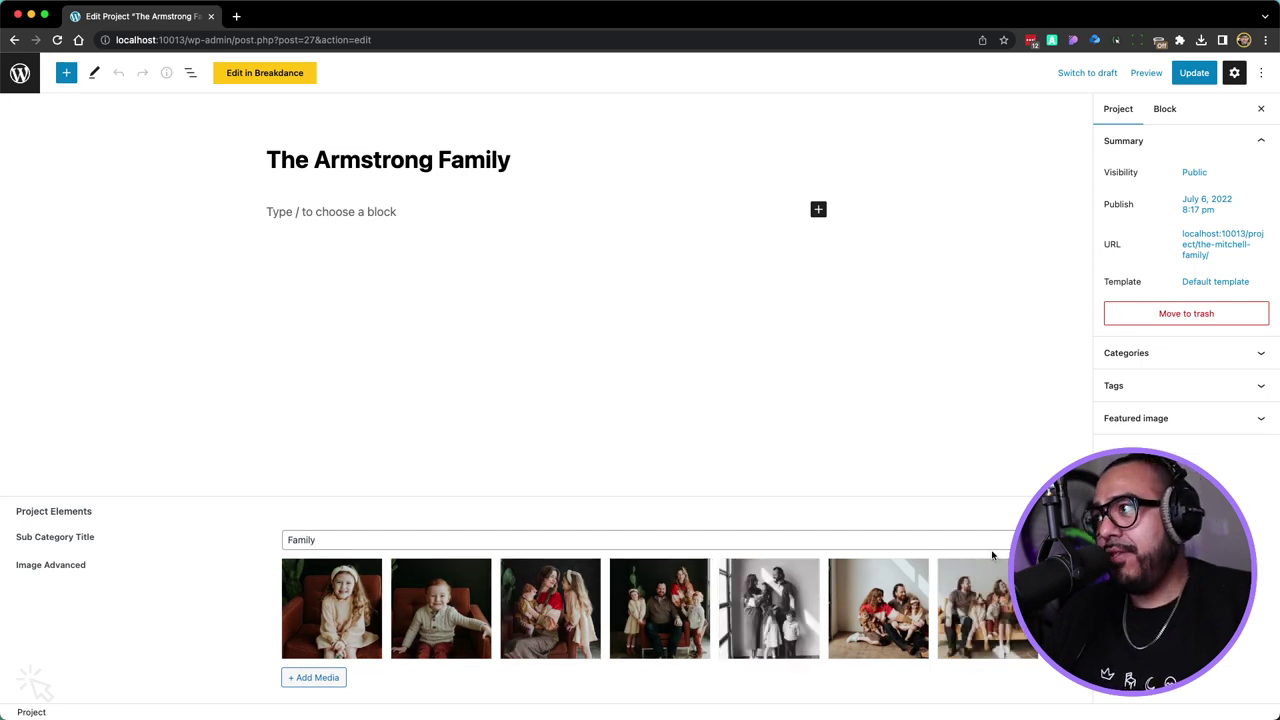
click(26, 80)
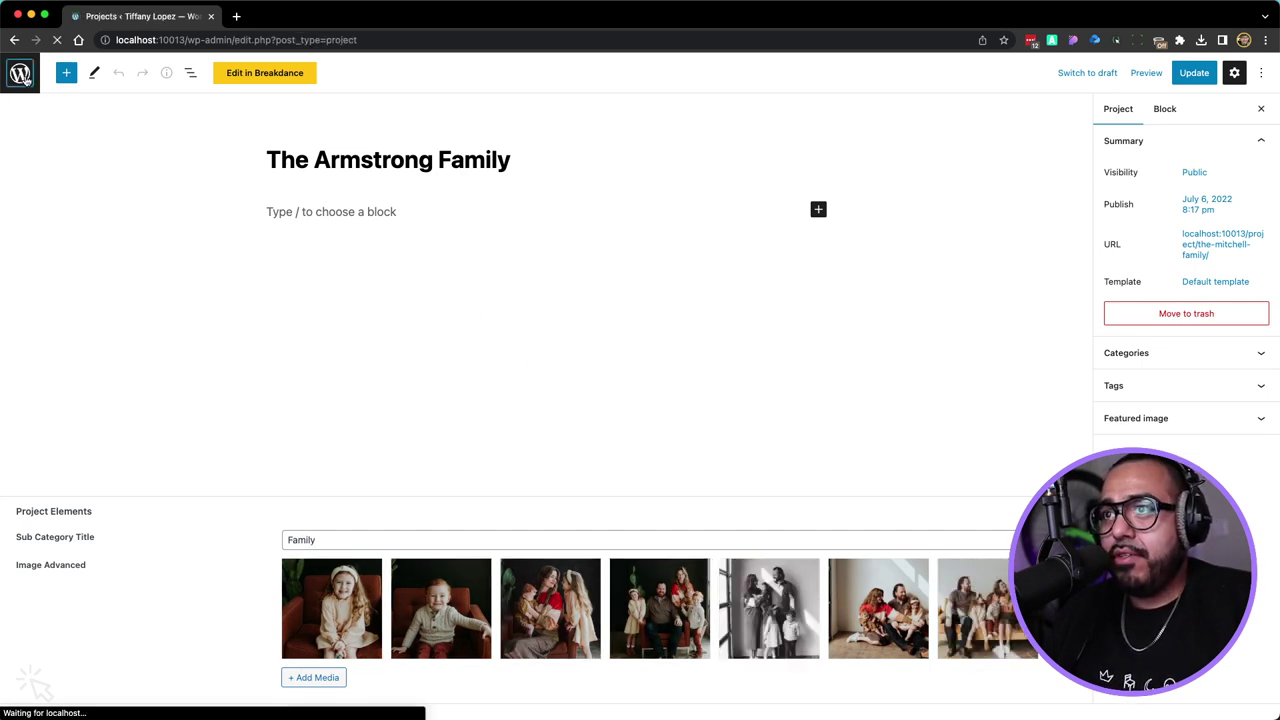
Open the last entry in the Testimonials list to read its title and body, and return to the list
click(54, 325)
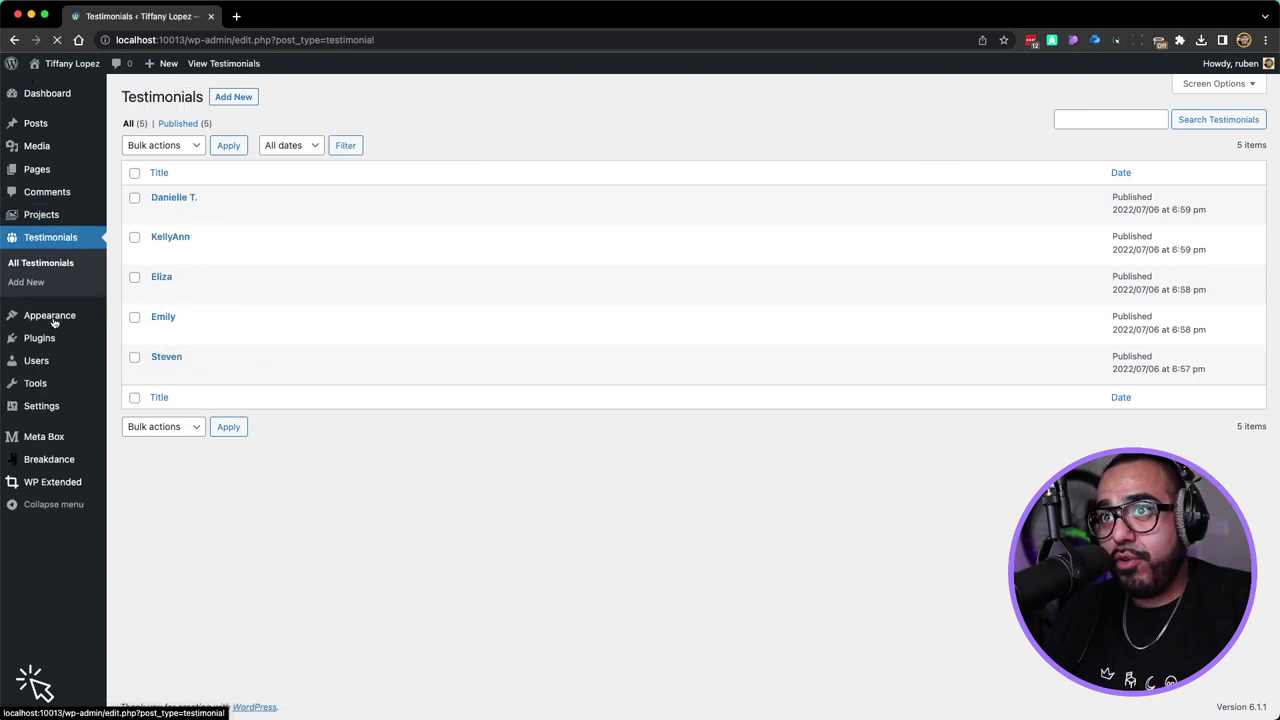
click(167, 358)
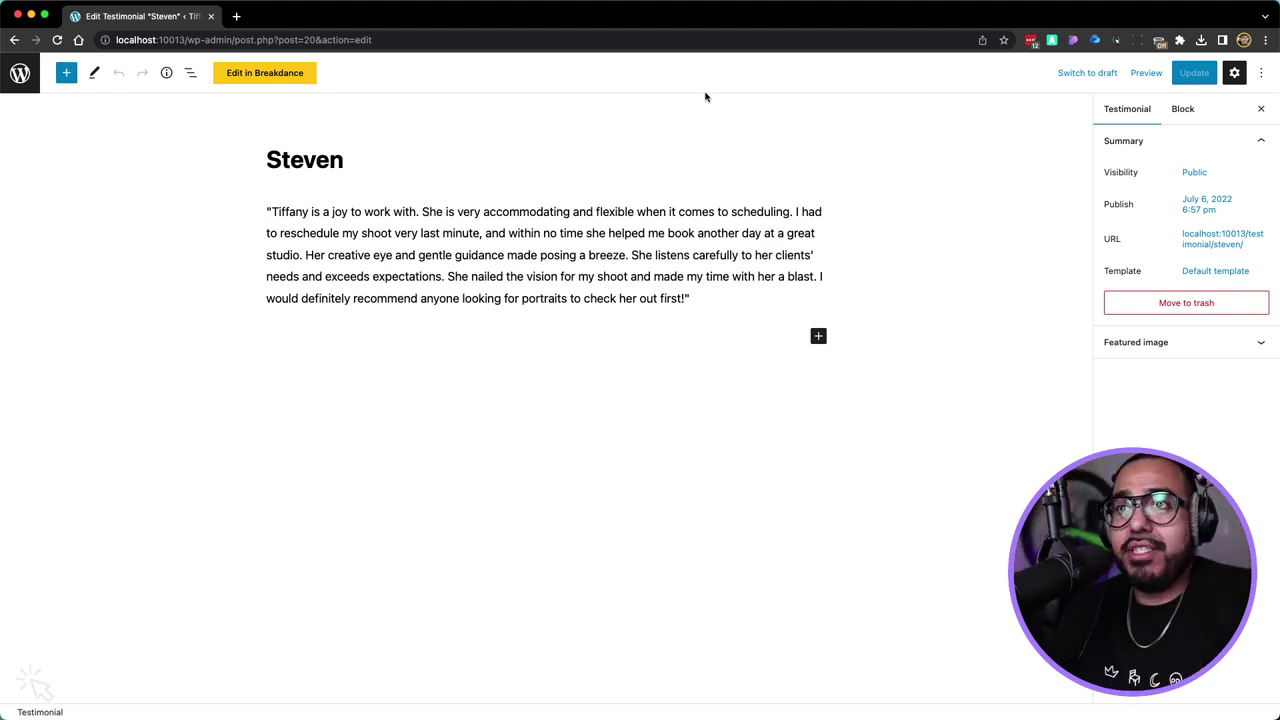
click(20, 73)
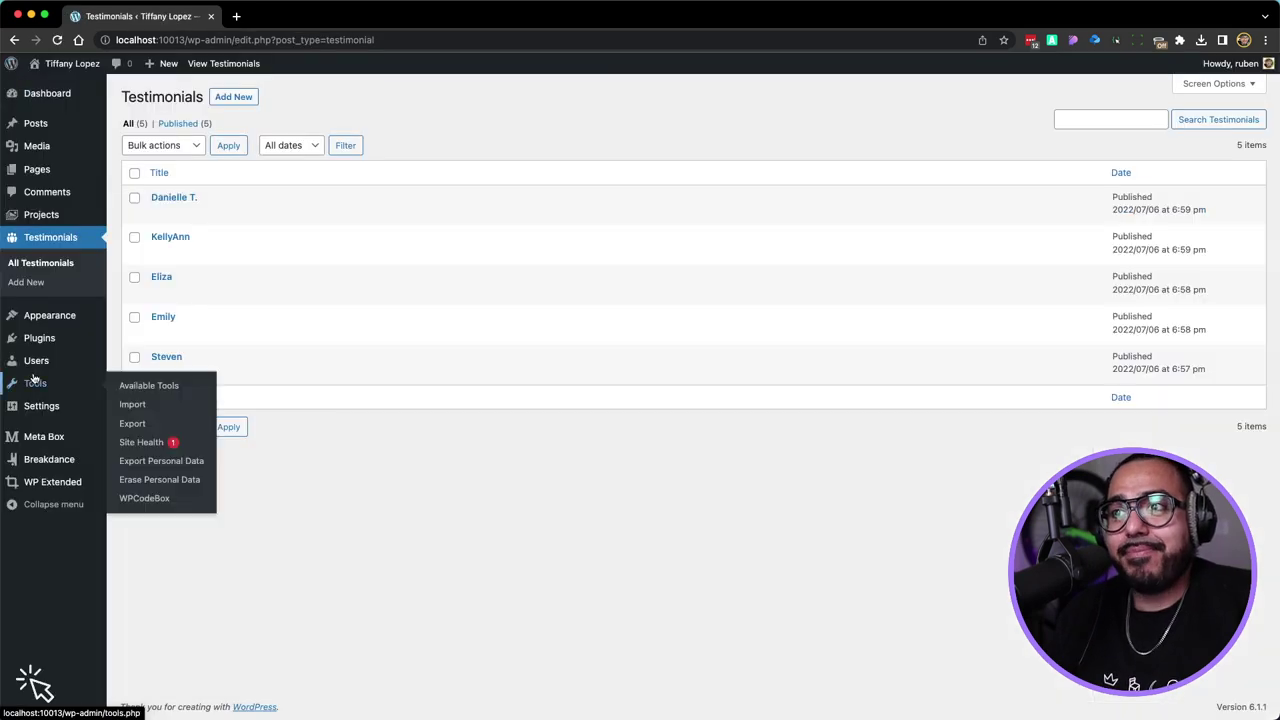
Examine the Sub Category Title and Image Advanced custom fields of the last project and return to the Projects list
click(57, 220)
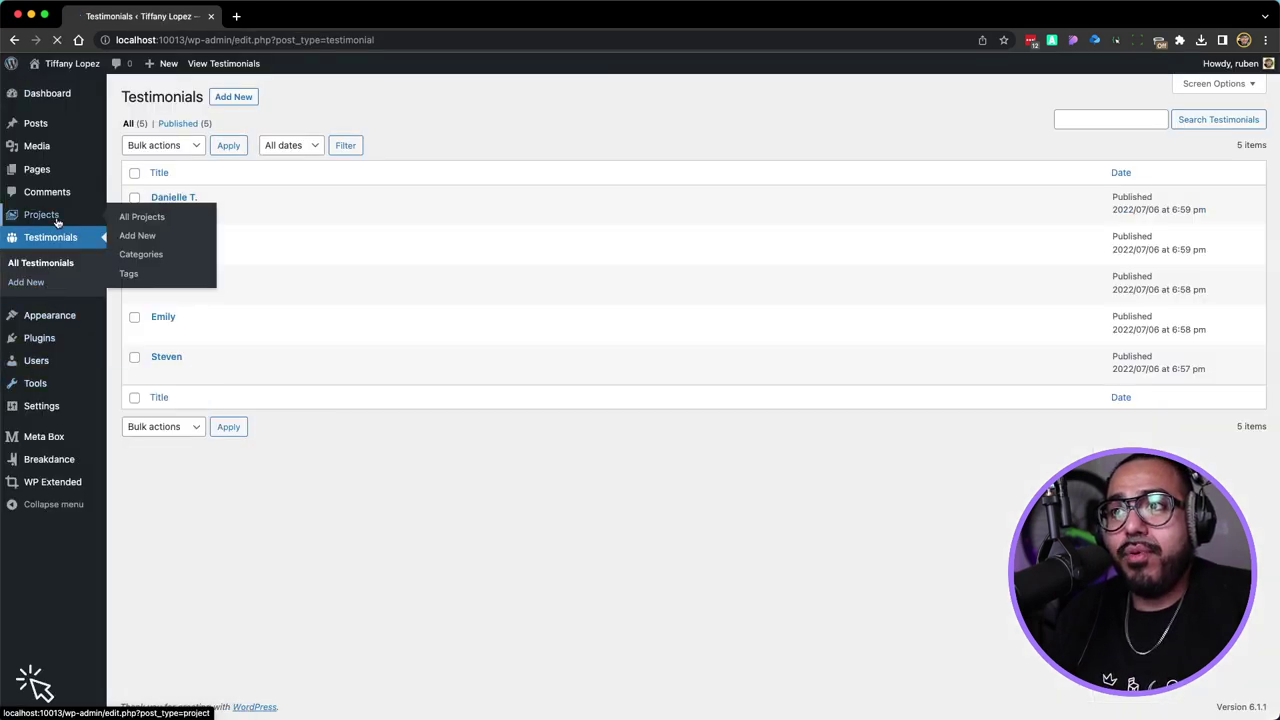
click(170, 357)
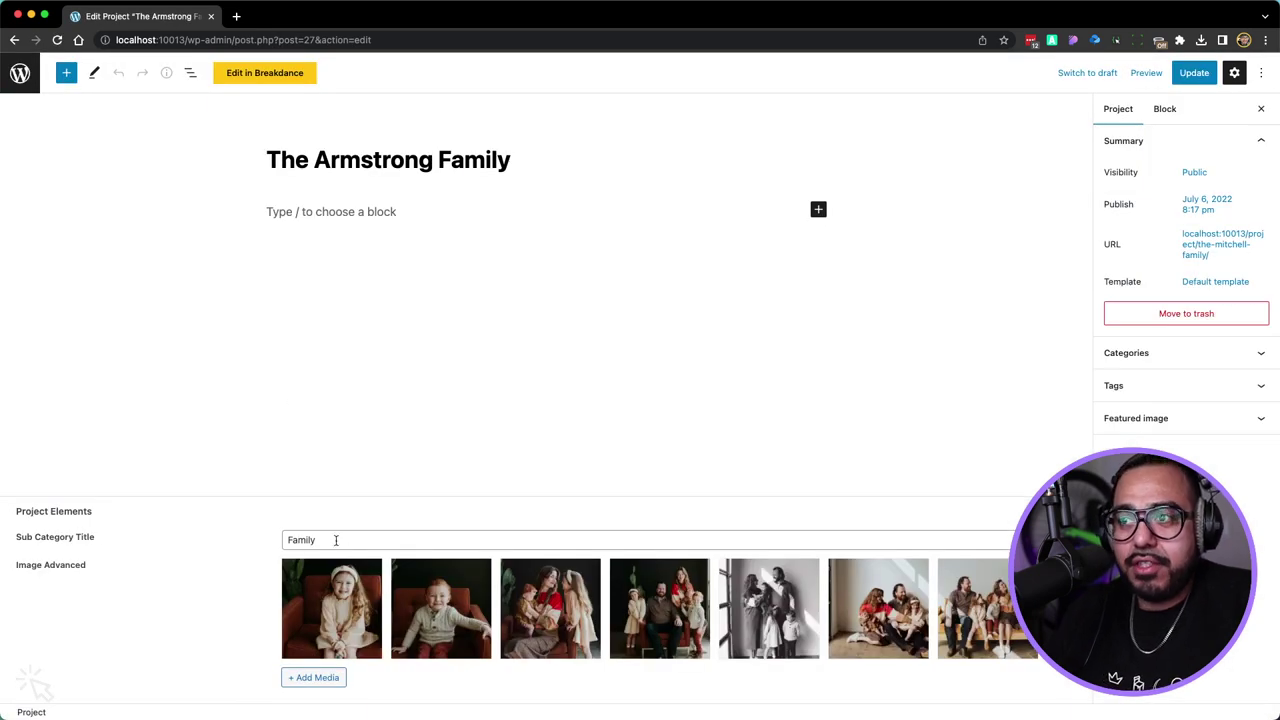
mouse_move(374, 586)
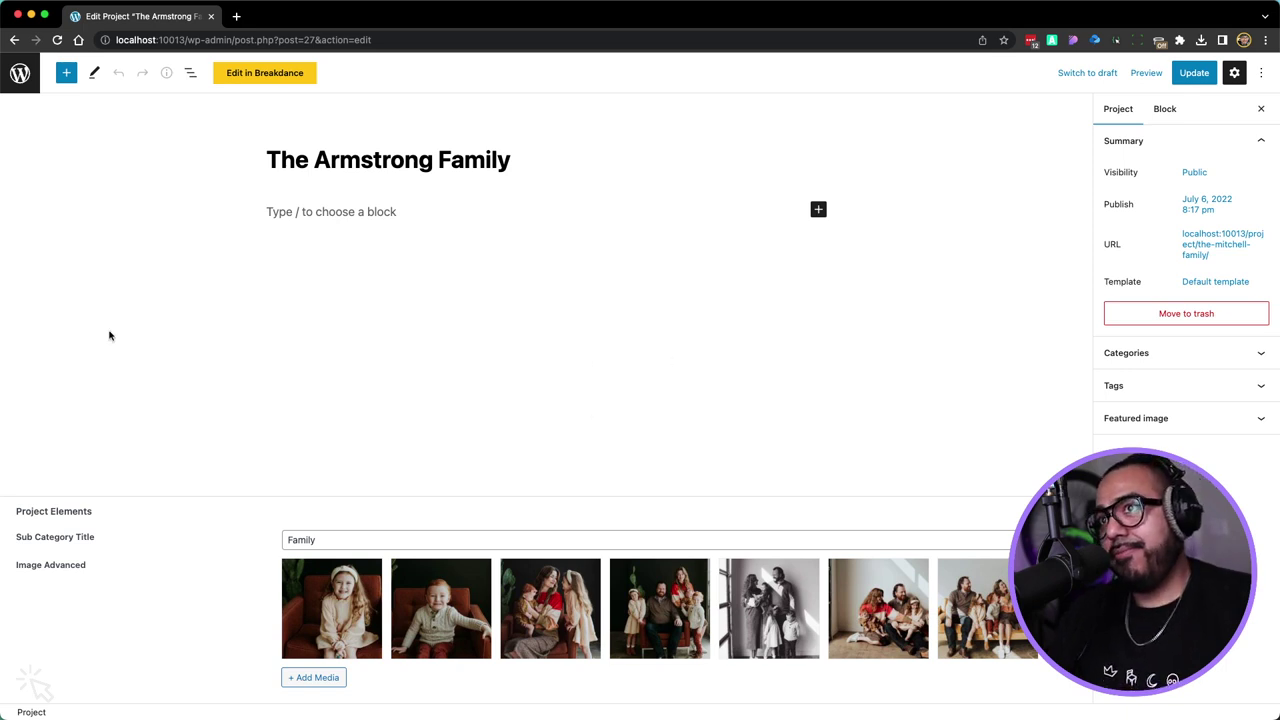
click(20, 88)
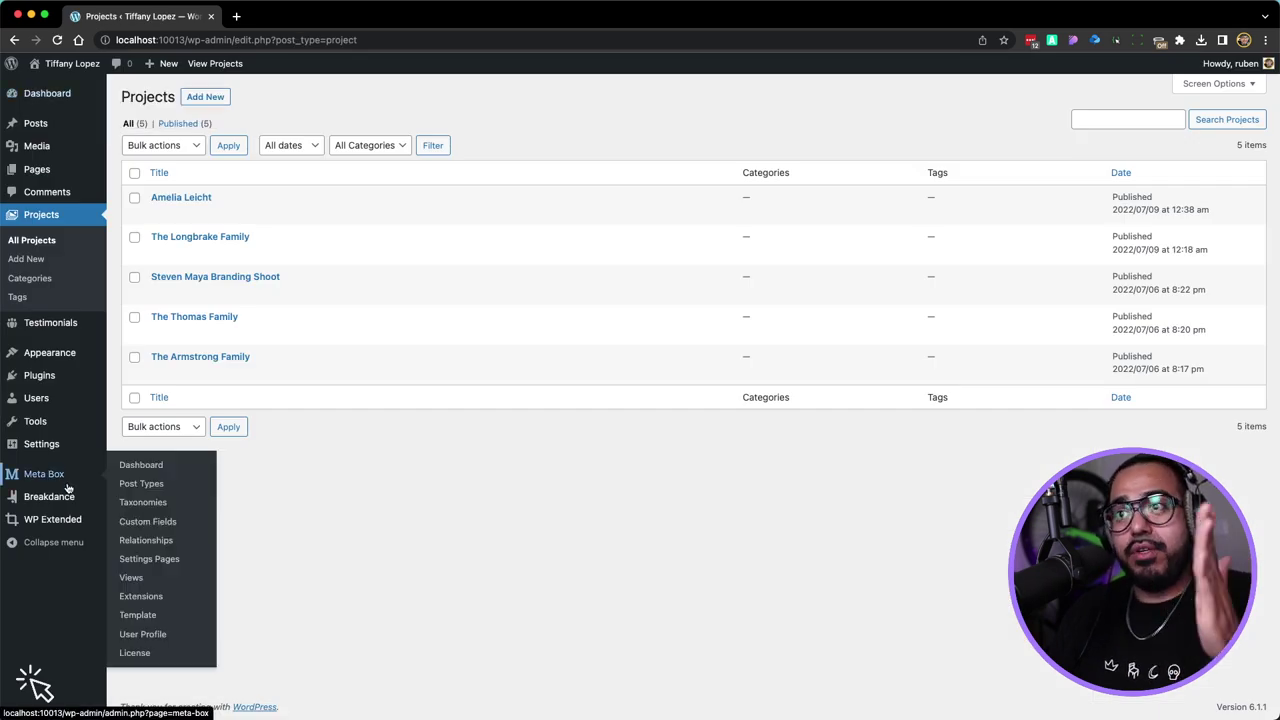
Create a Breakdance global block titled "Testimonials"
mouse_move(58, 506)
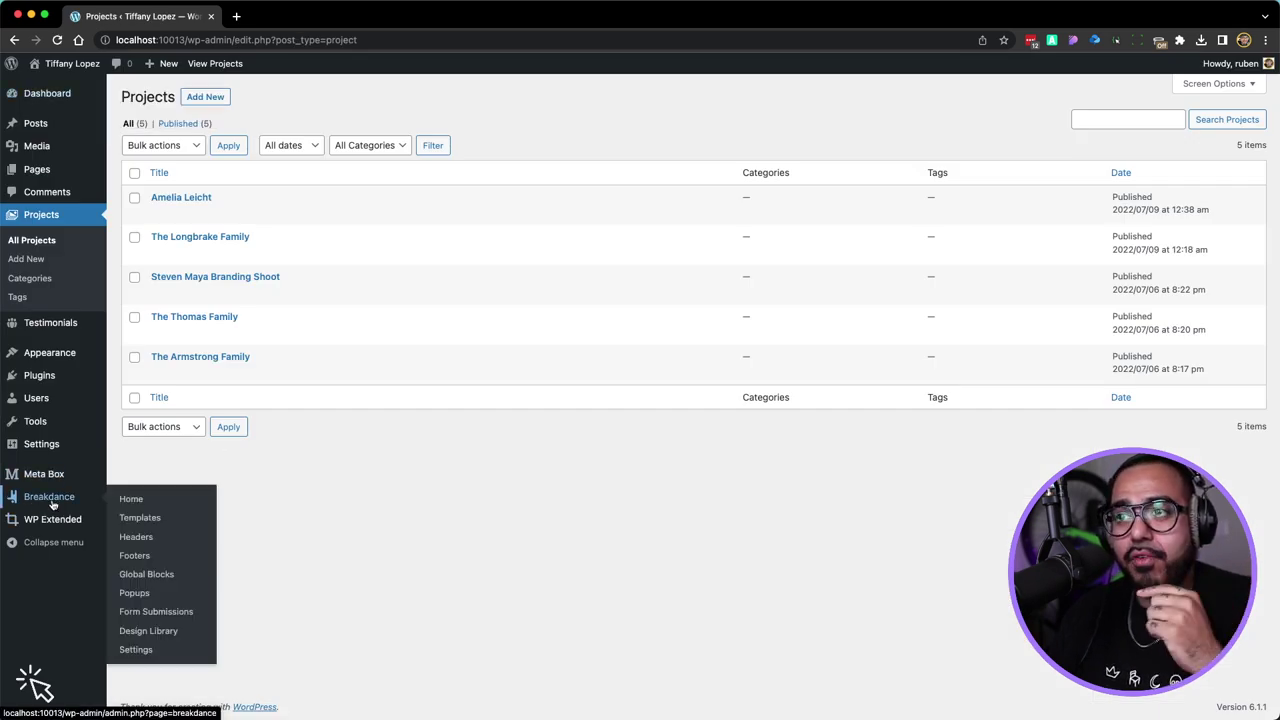
click(127, 578)
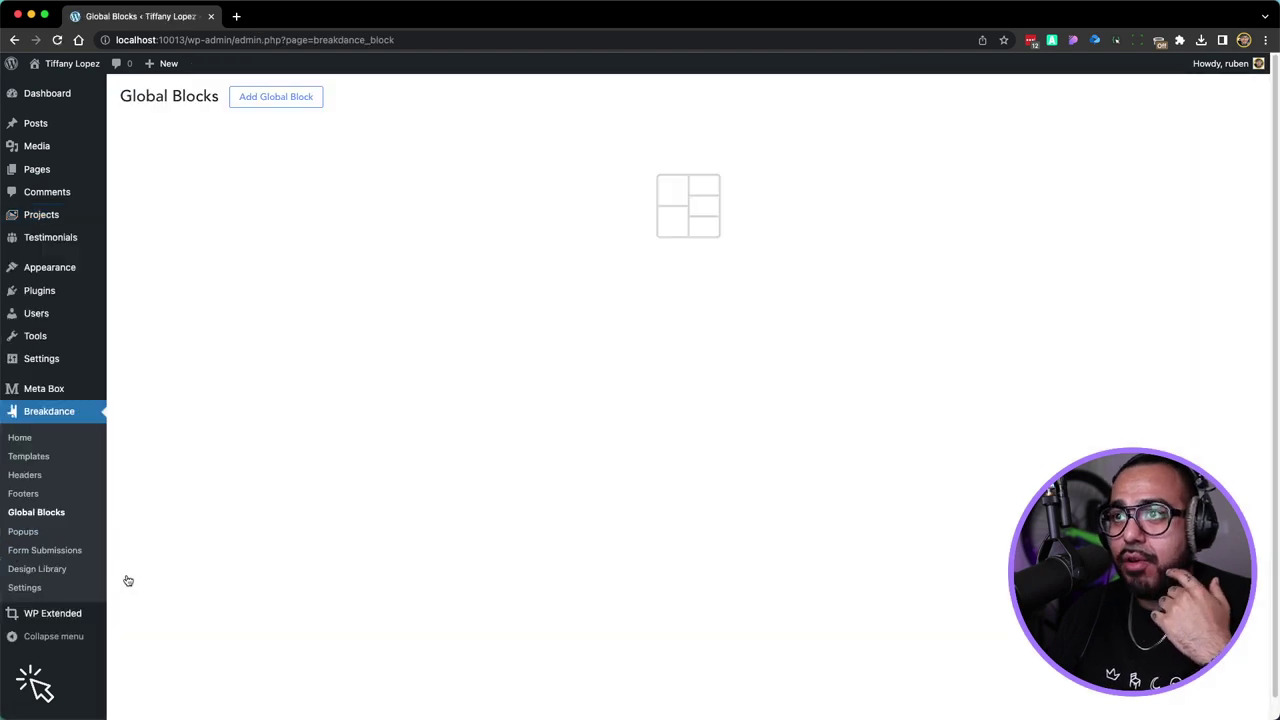
click(254, 100)
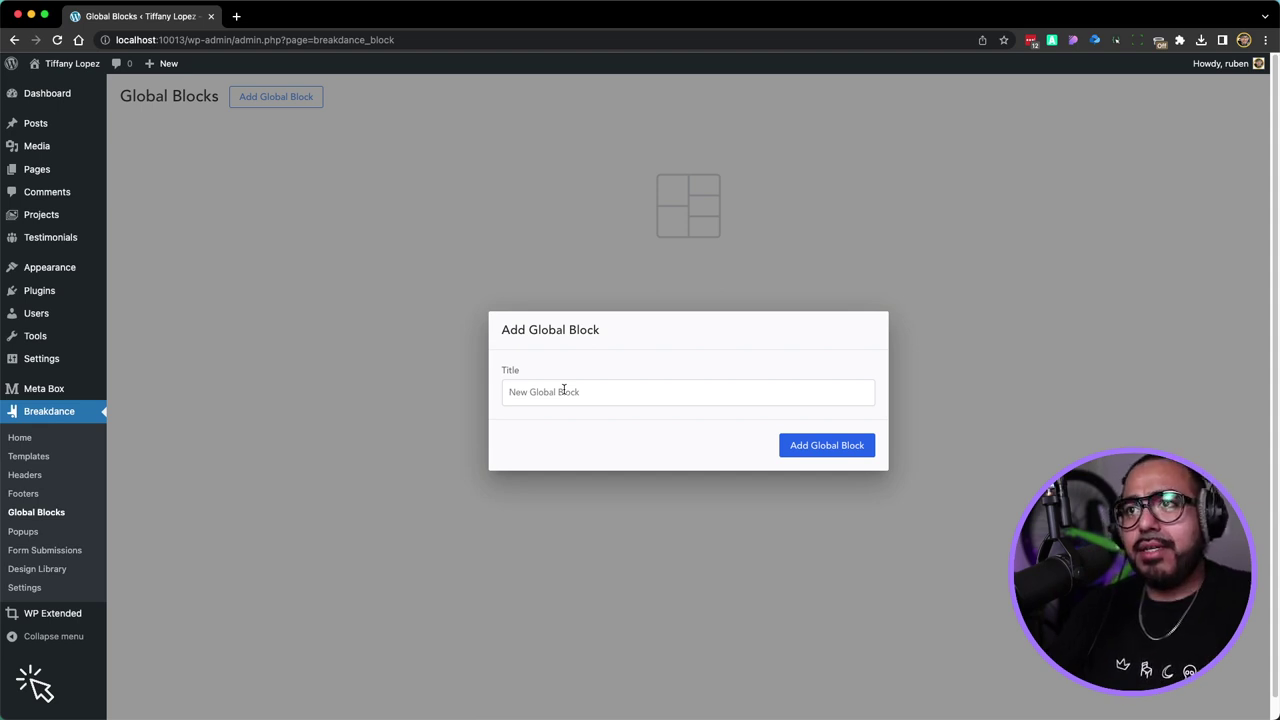
click(563, 391)
text(Testimonials)
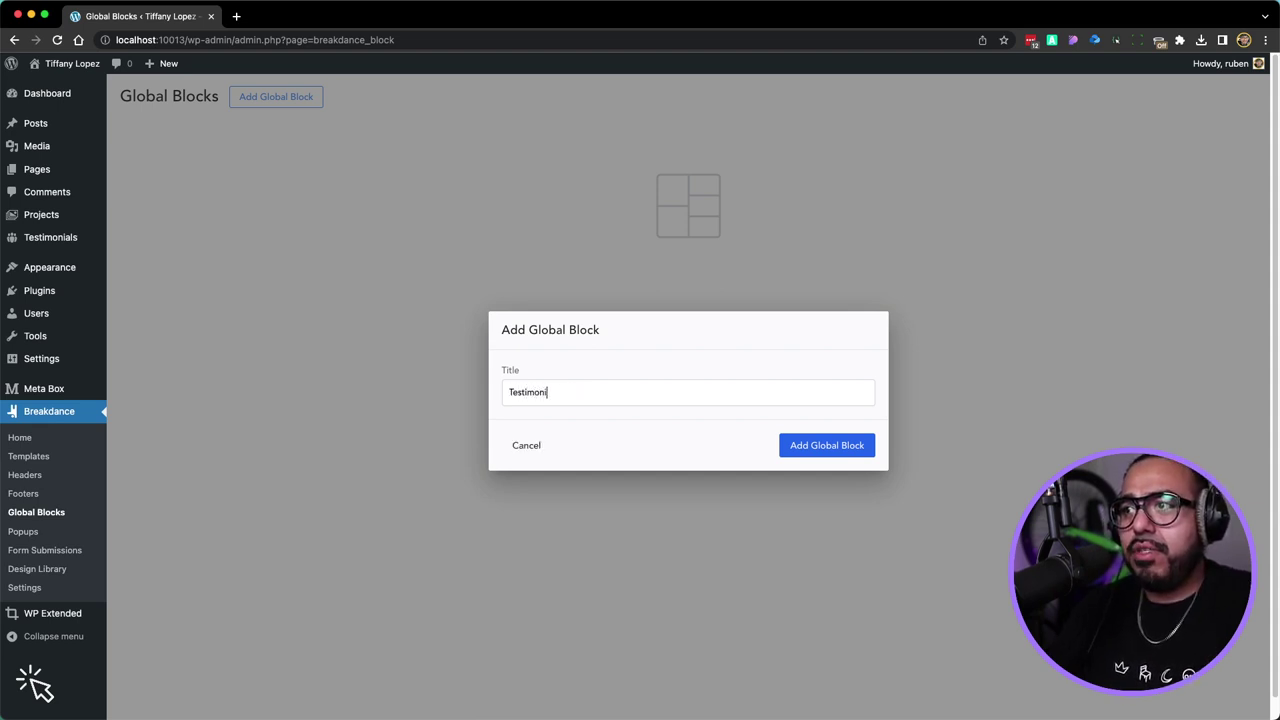
click(800, 446)
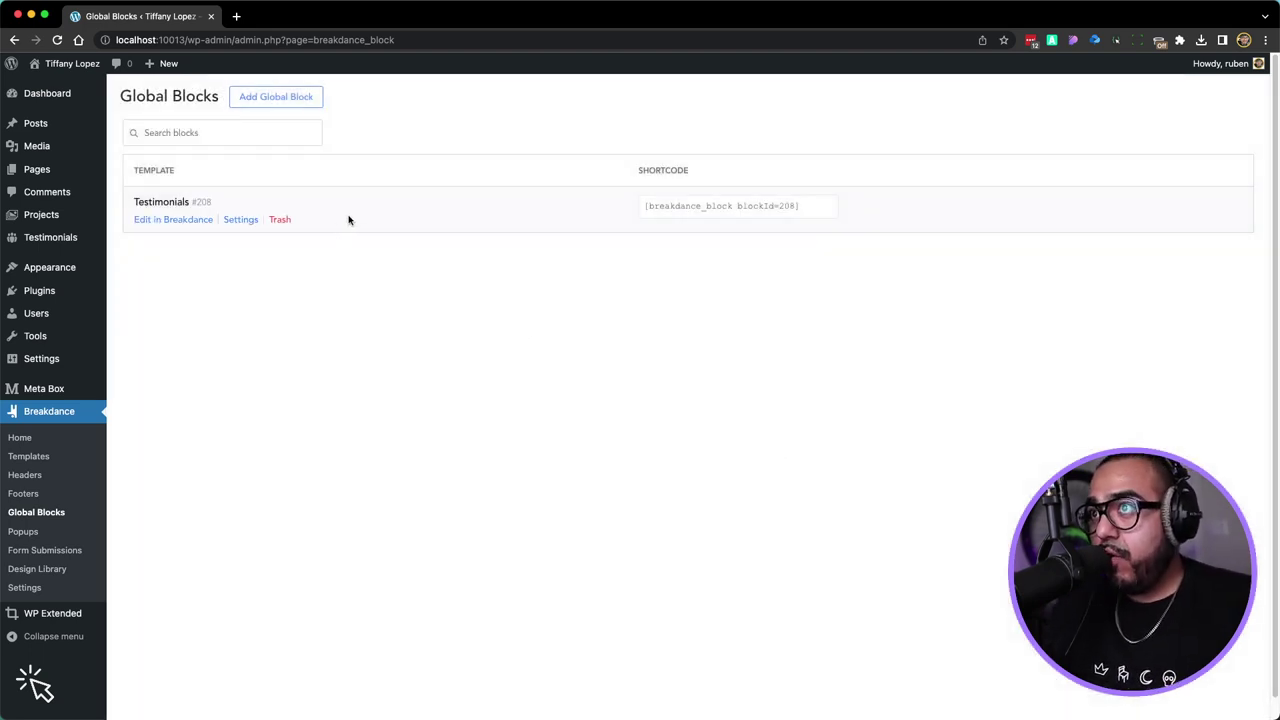
Open the Testimonials global block in the Breakdance builder and add a Section element to it
click(193, 220)
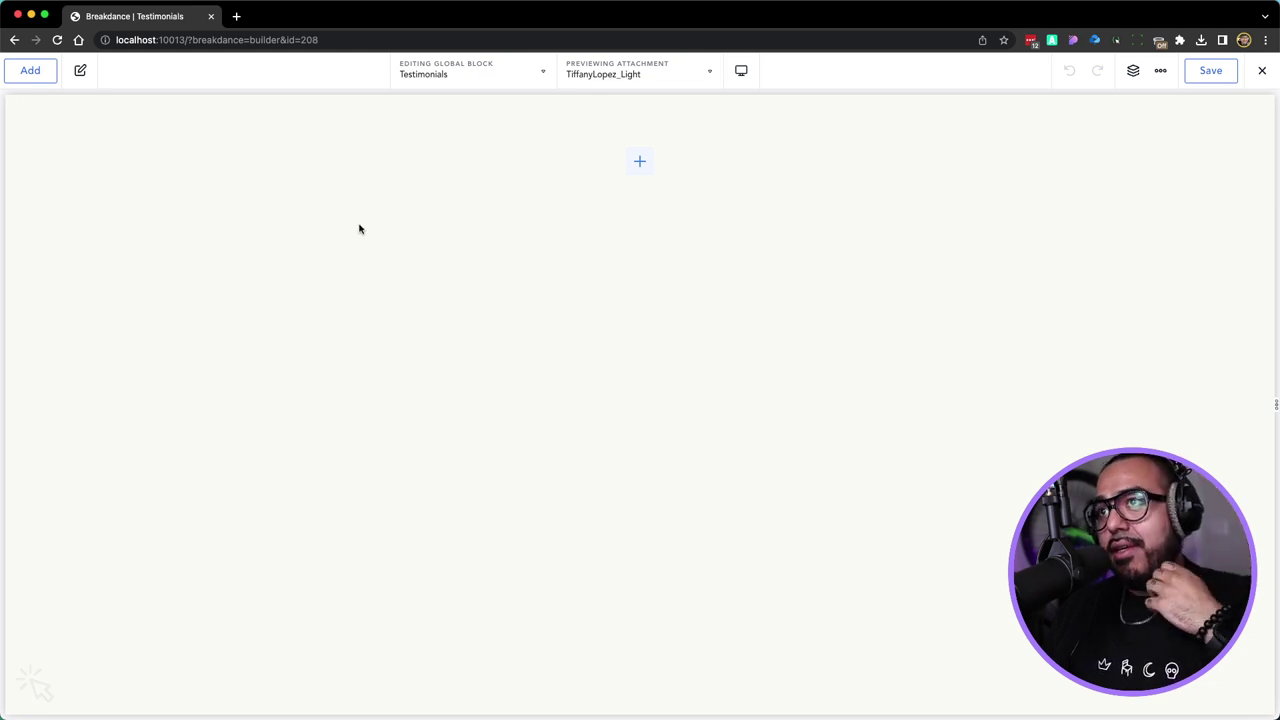
click(640, 162)
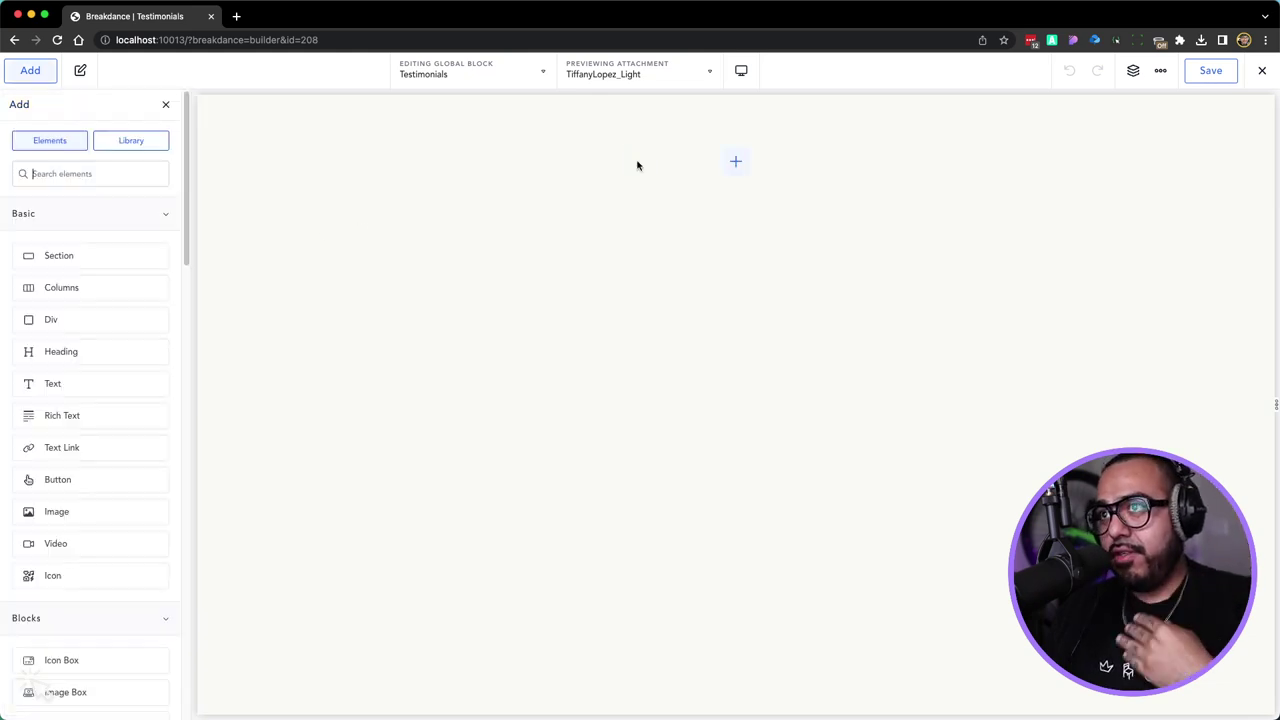
text(sec)
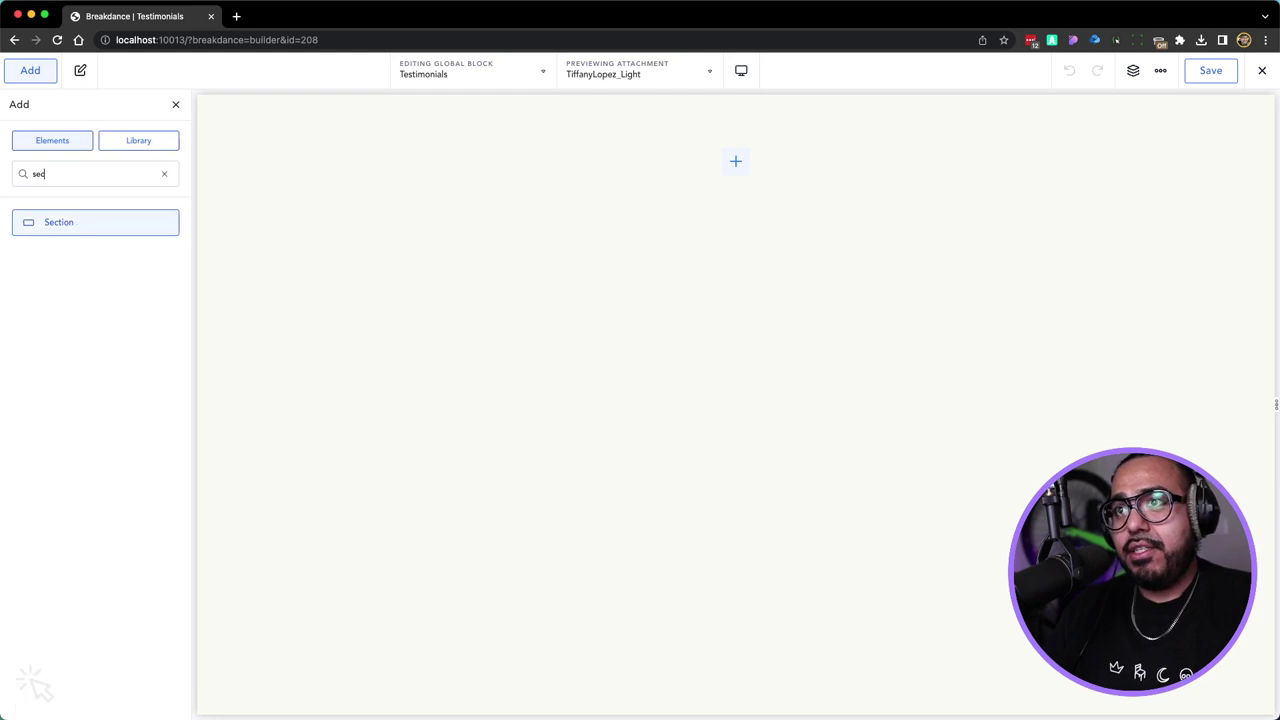
key(Return)
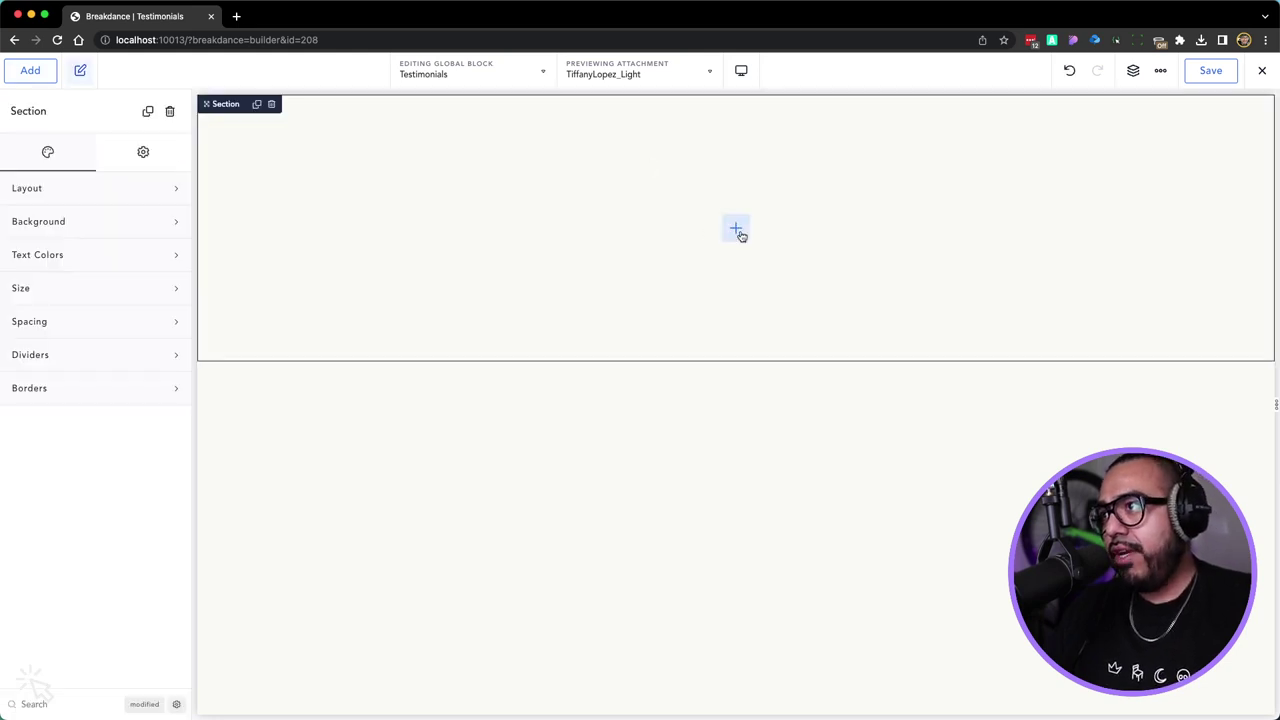
Add a Text element inside the section
click(737, 230)
text(text)
click(115, 219)
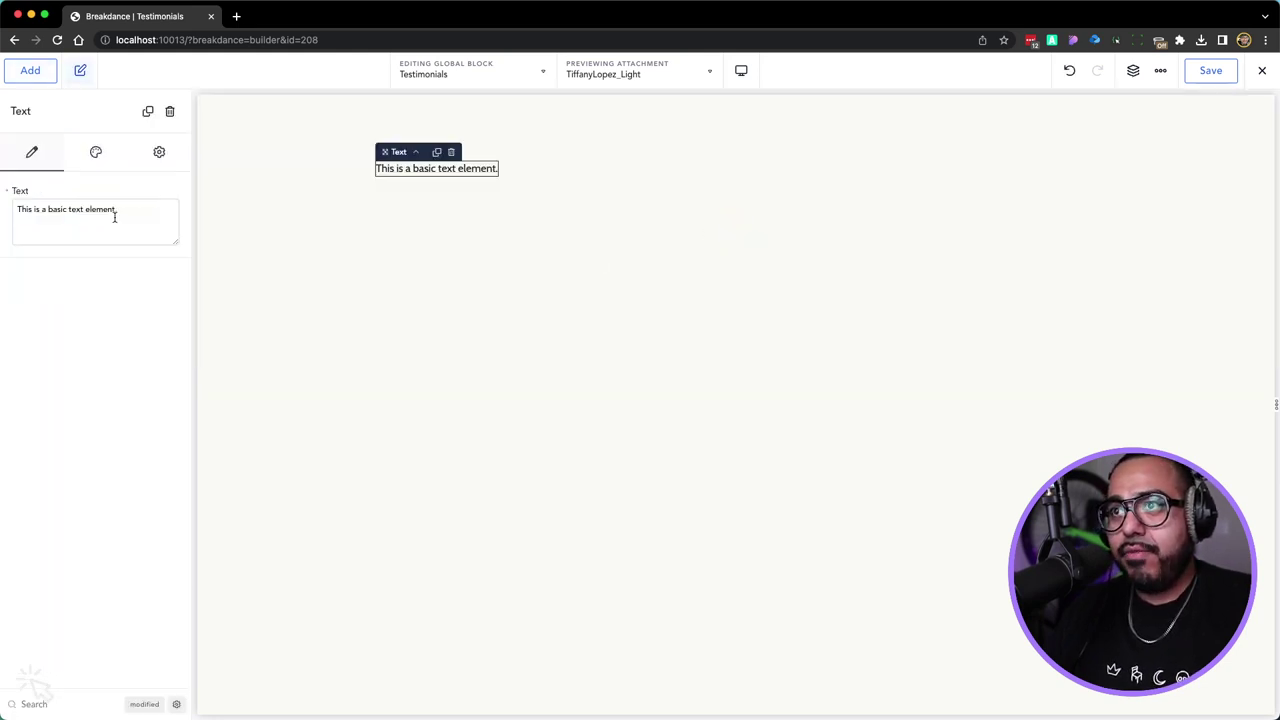
Add a Heading element below the text in the section and set its tag to h3
click(548, 178)
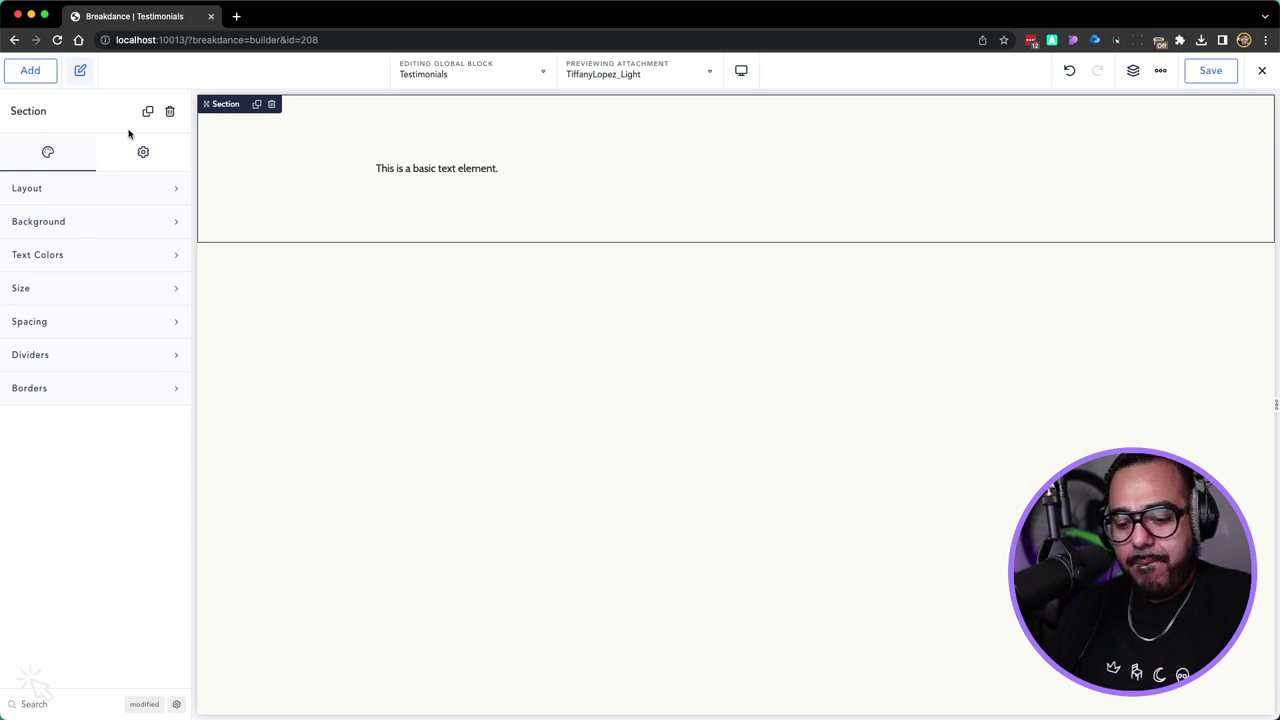
text(a )
text(head)
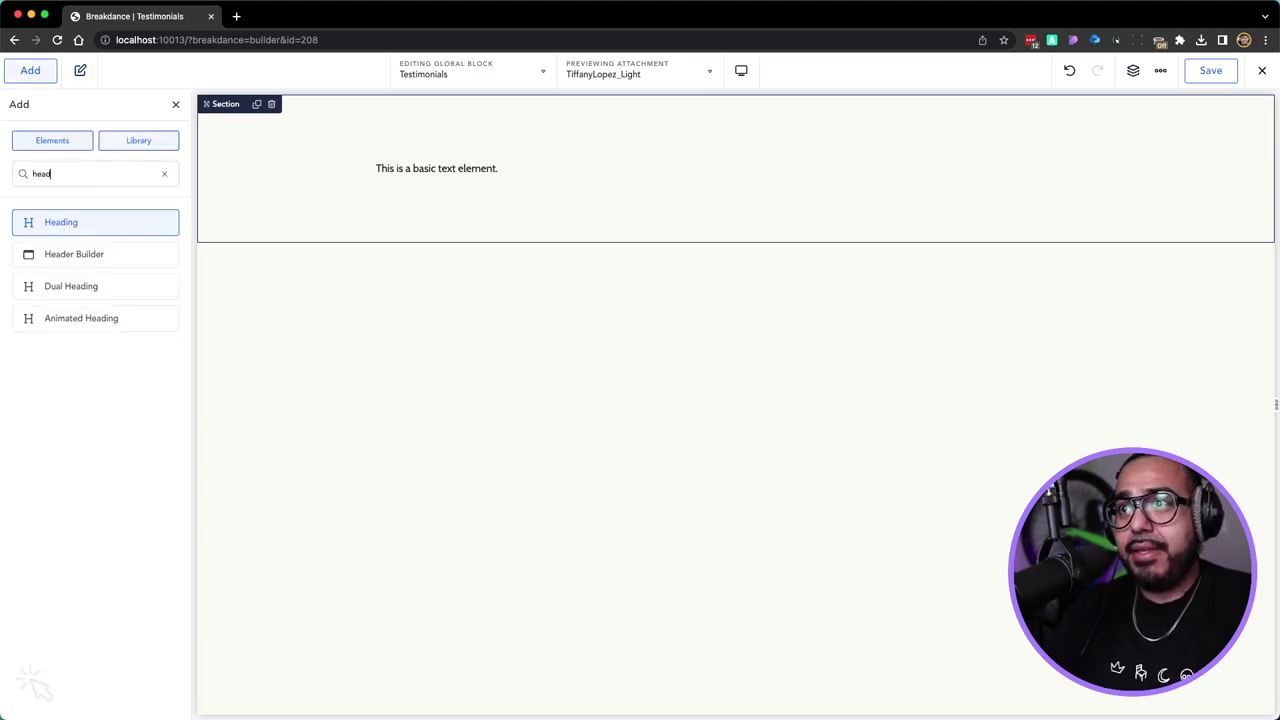
key(Return)
click(120, 270)
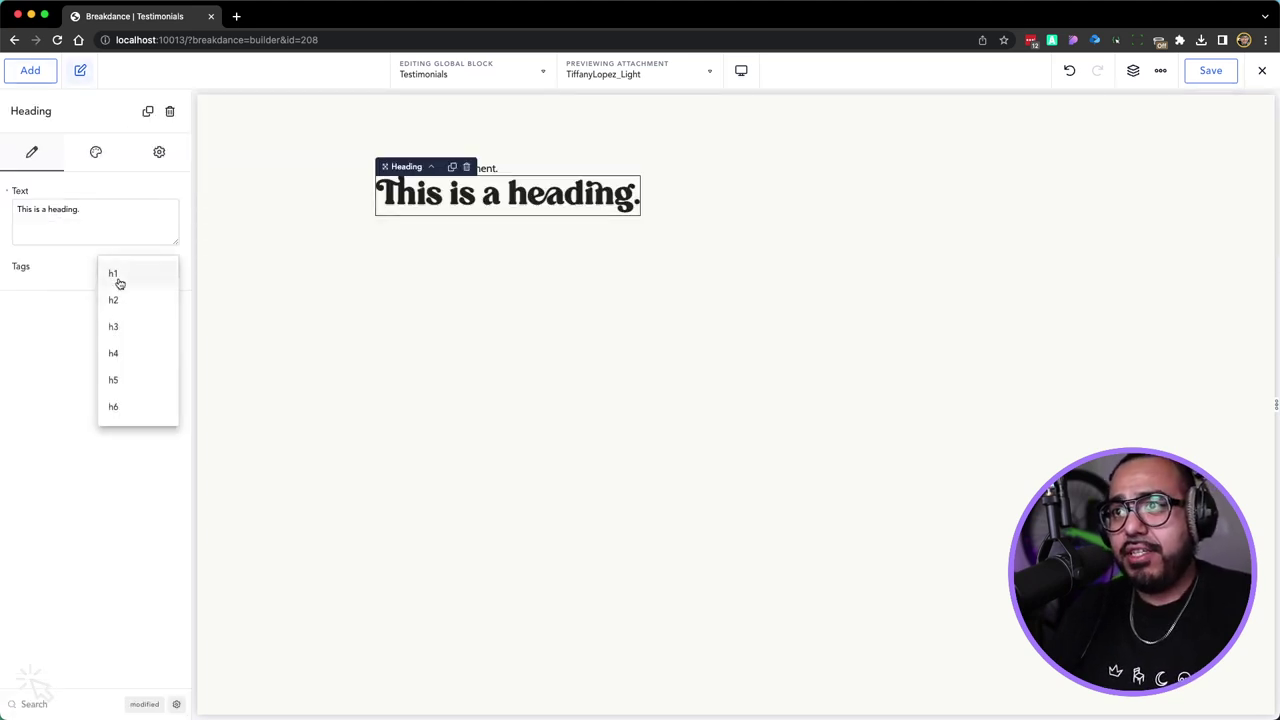
click(117, 327)
click(563, 131)
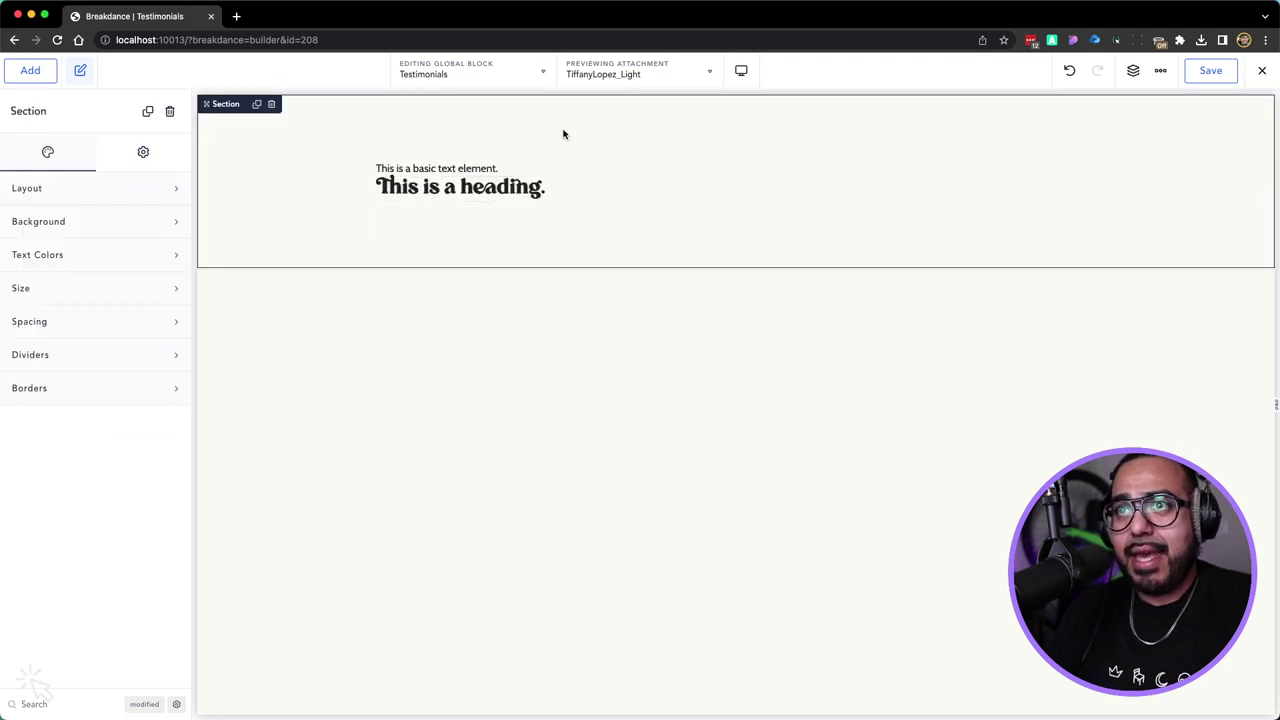
Set the builder preview to the testimonial archive
click(608, 75)
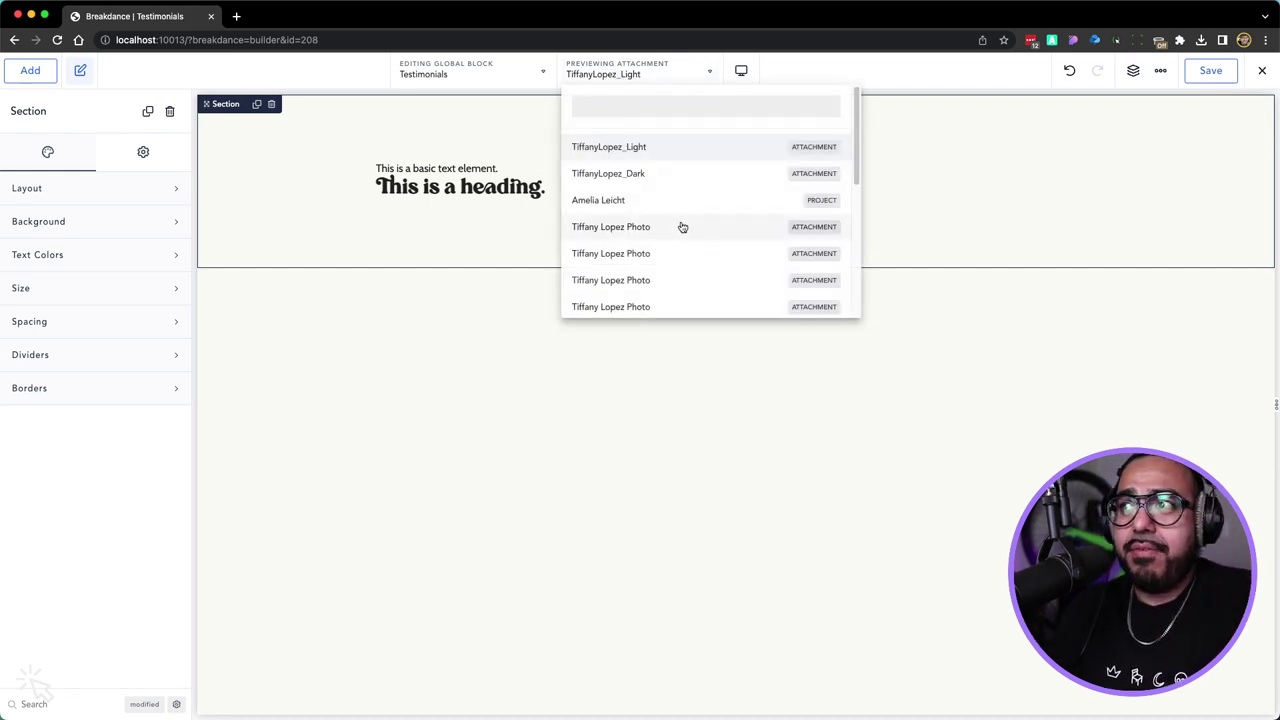
scroll(683, 226, down, 5)
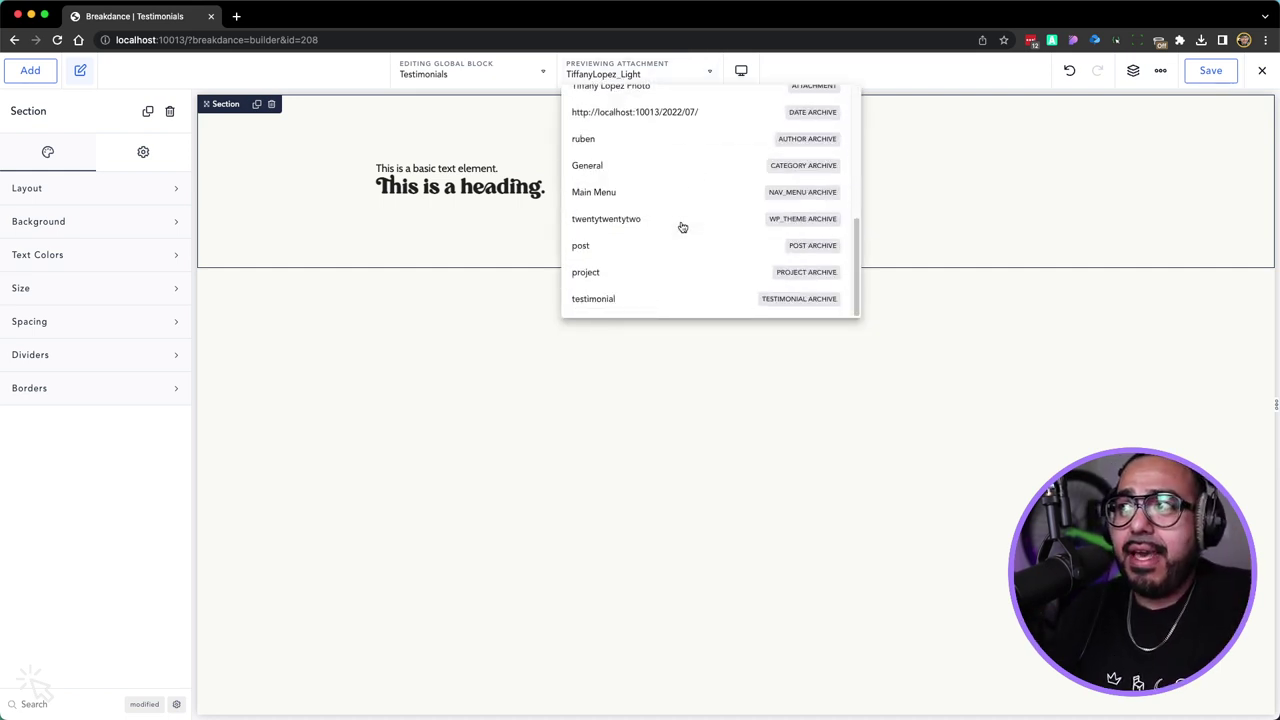
click(621, 299)
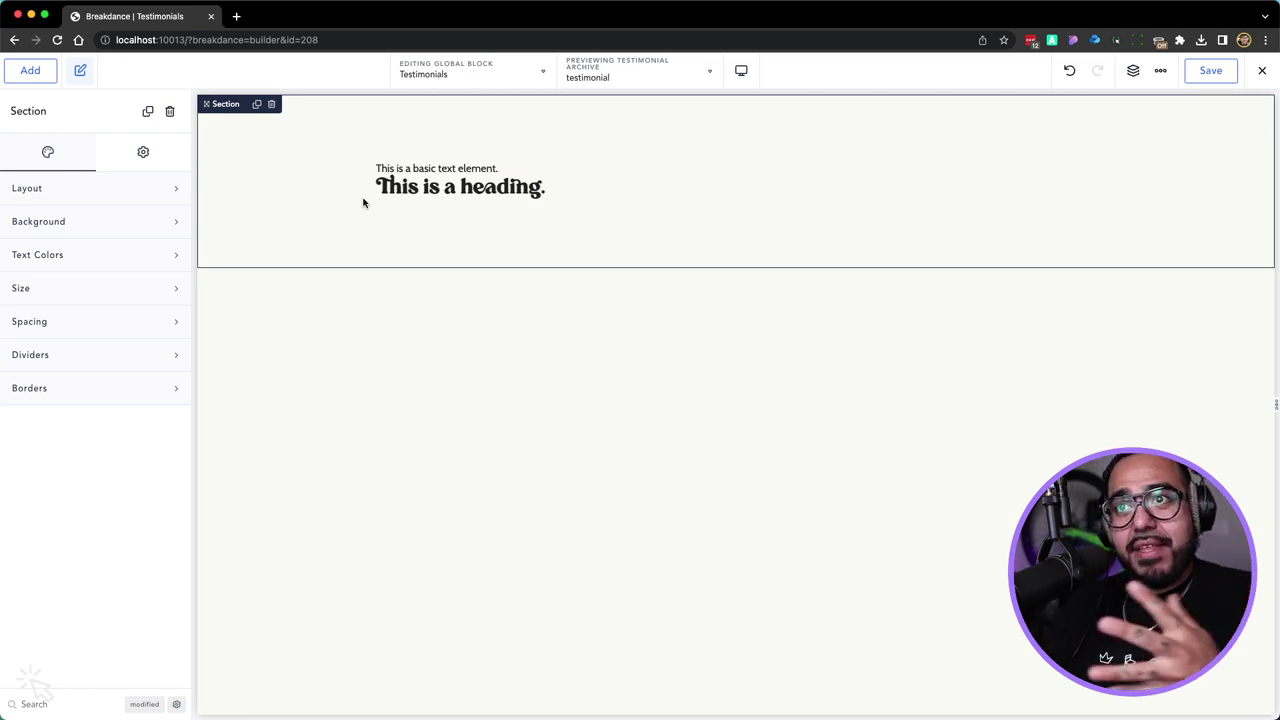
Set the gap between the section's elements to 30 px
click(482, 170)
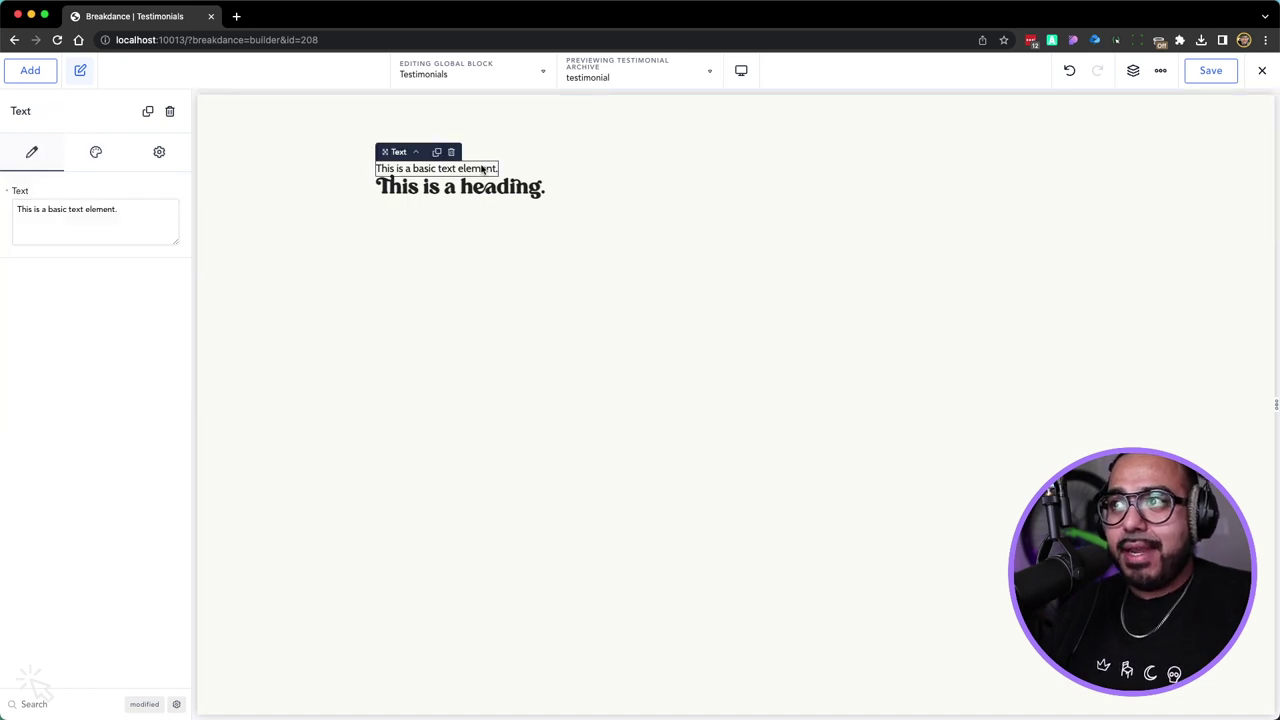
click(512, 172)
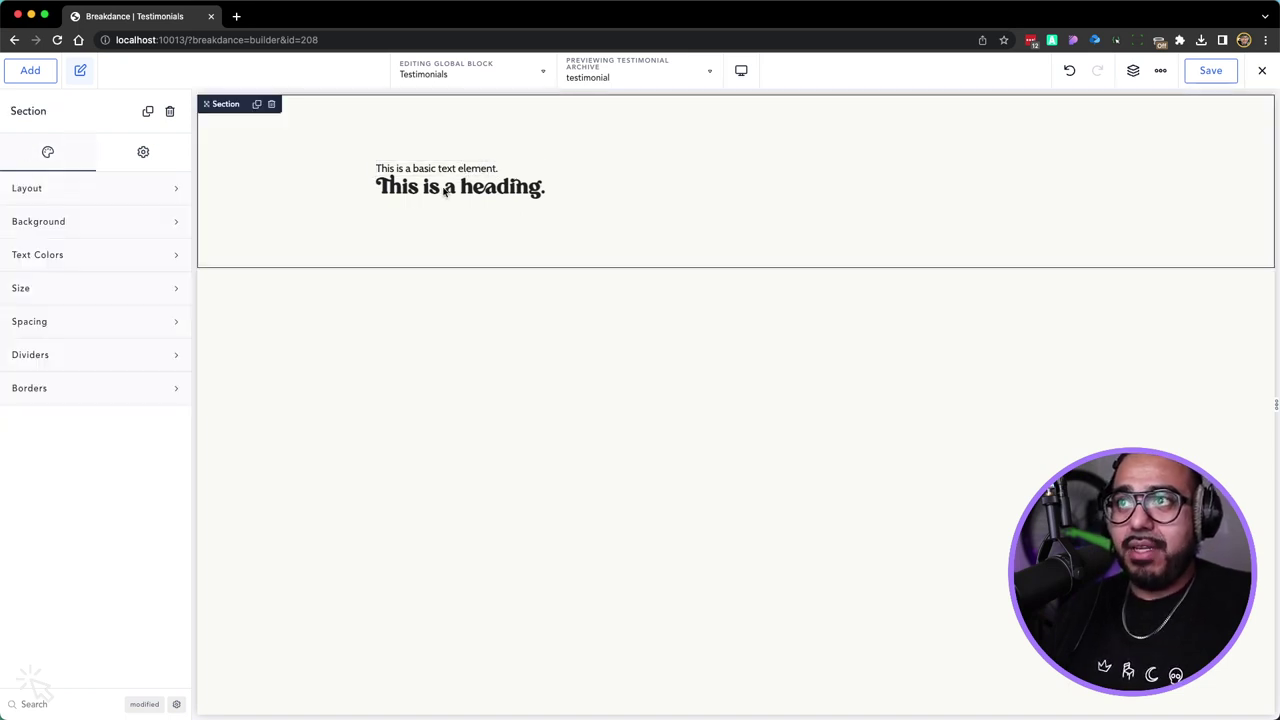
click(64, 196)
click(152, 290)
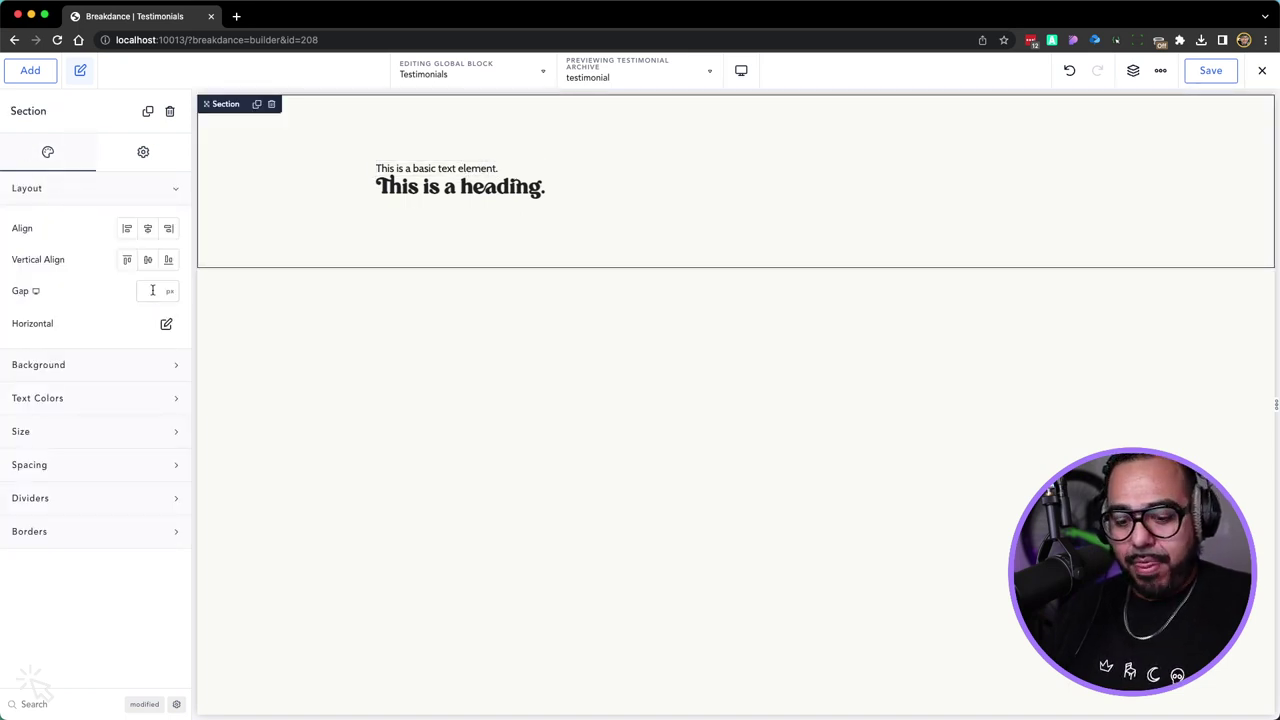
text(30)
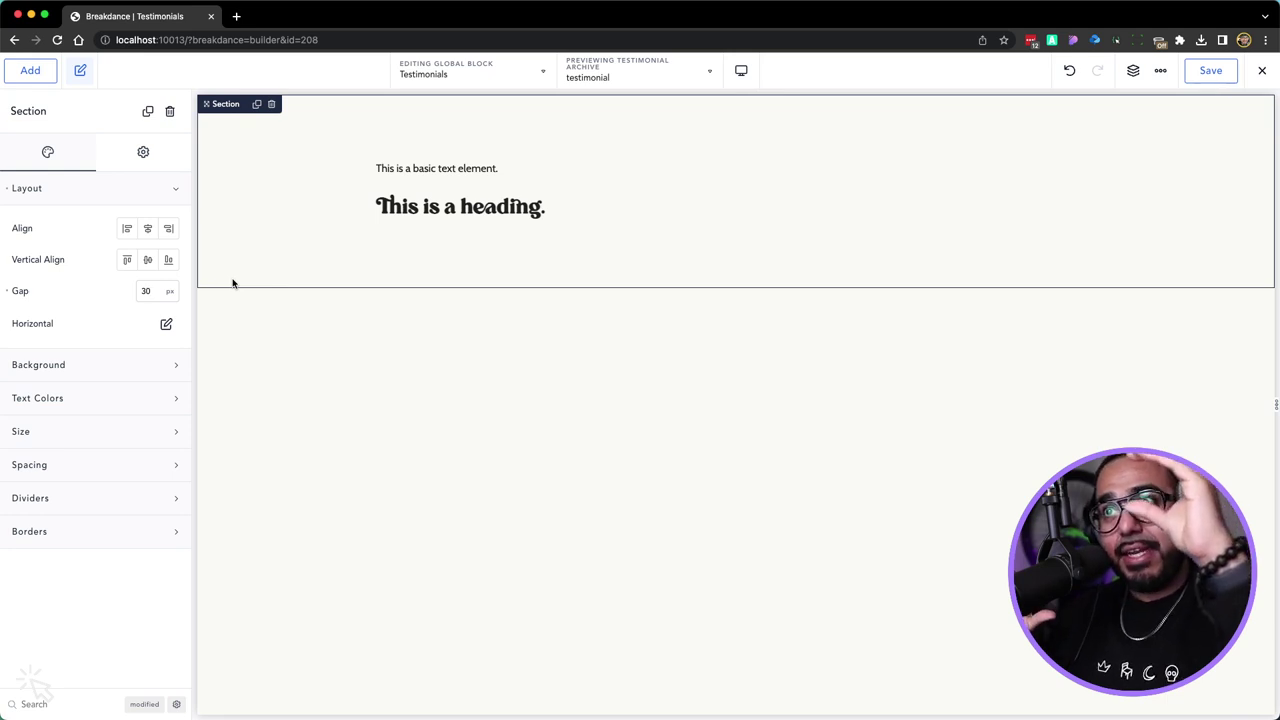
Fill the text element with the Post Content dynamic data
click(453, 172)
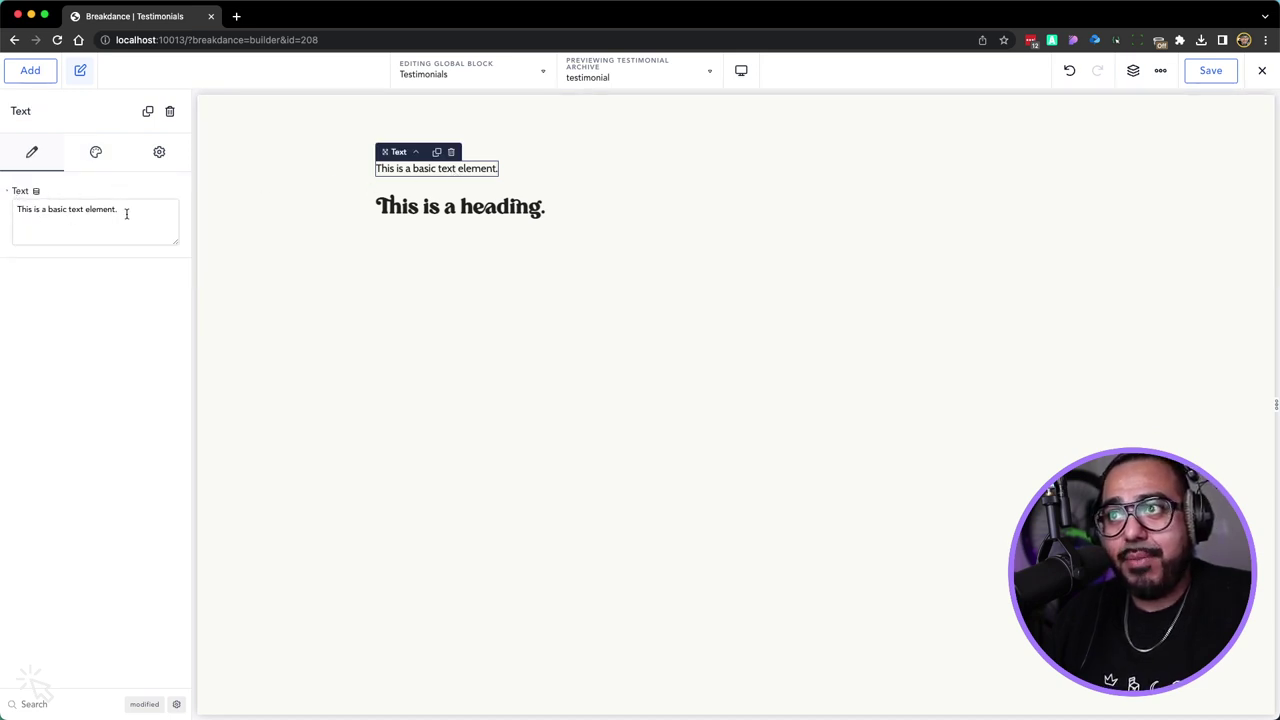
click(35, 193)
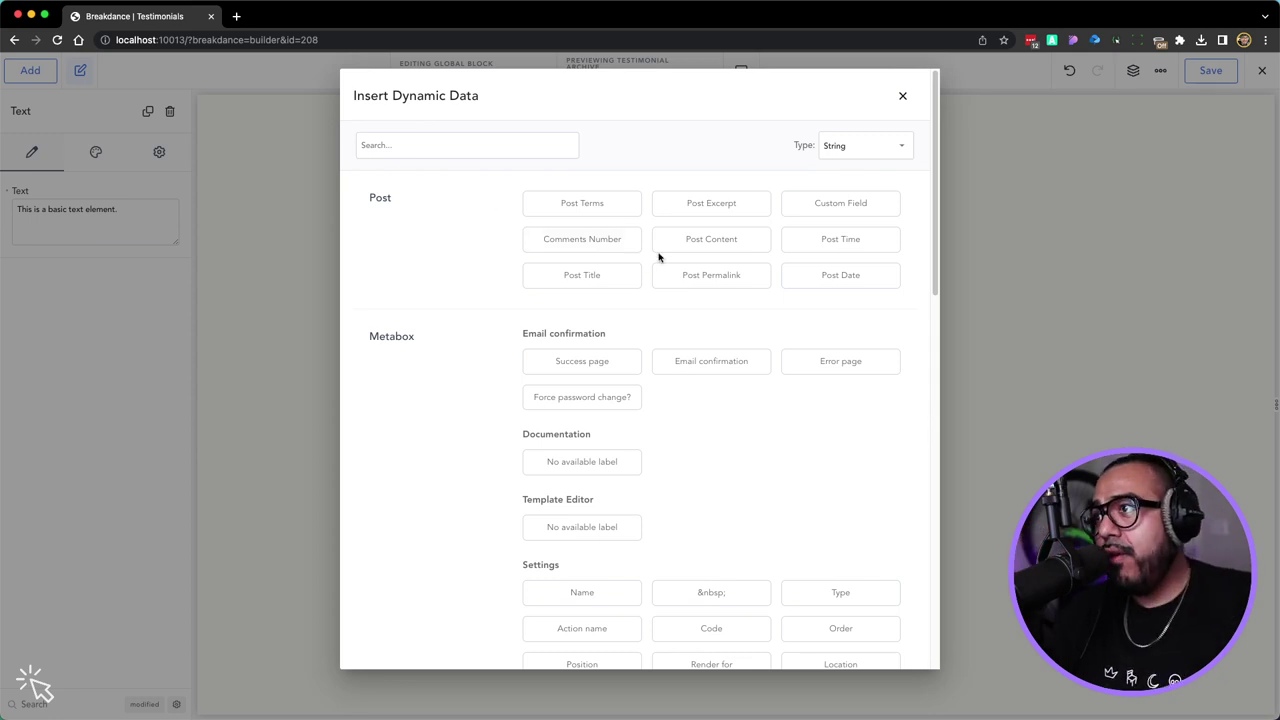
click(706, 240)
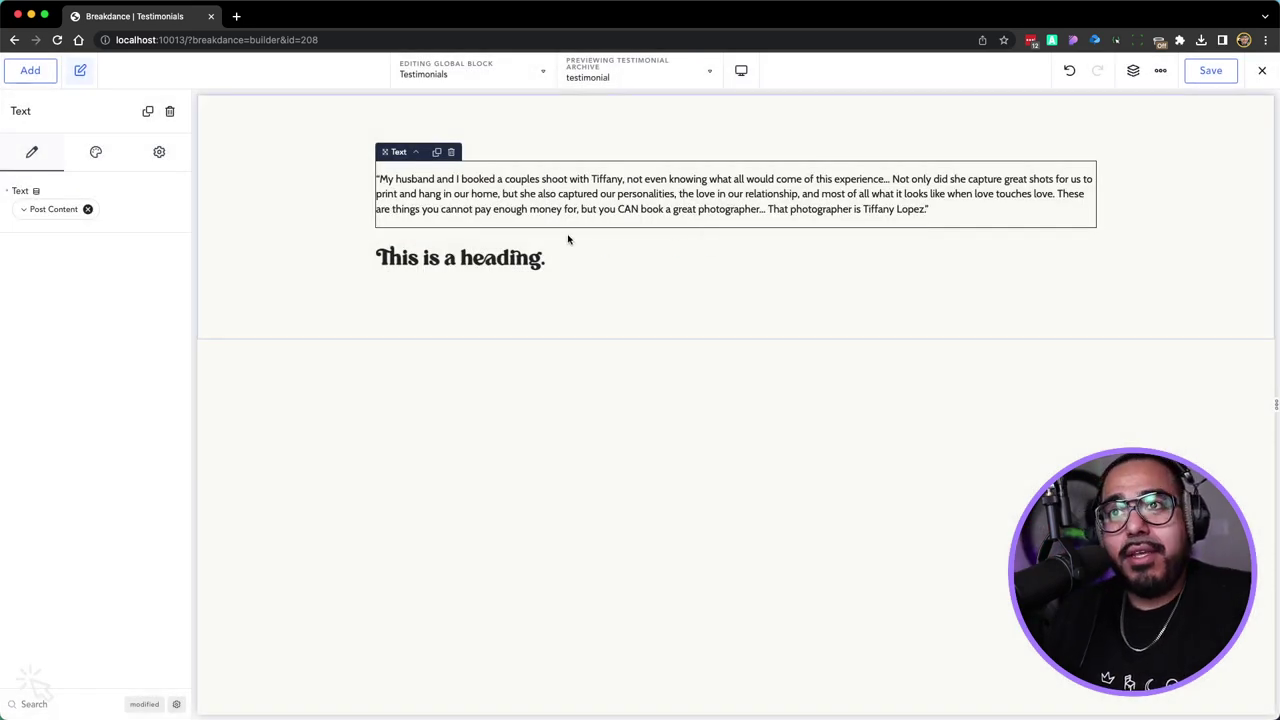
Fill the heading below the testimonial text with the Post Title dynamic data
click(503, 264)
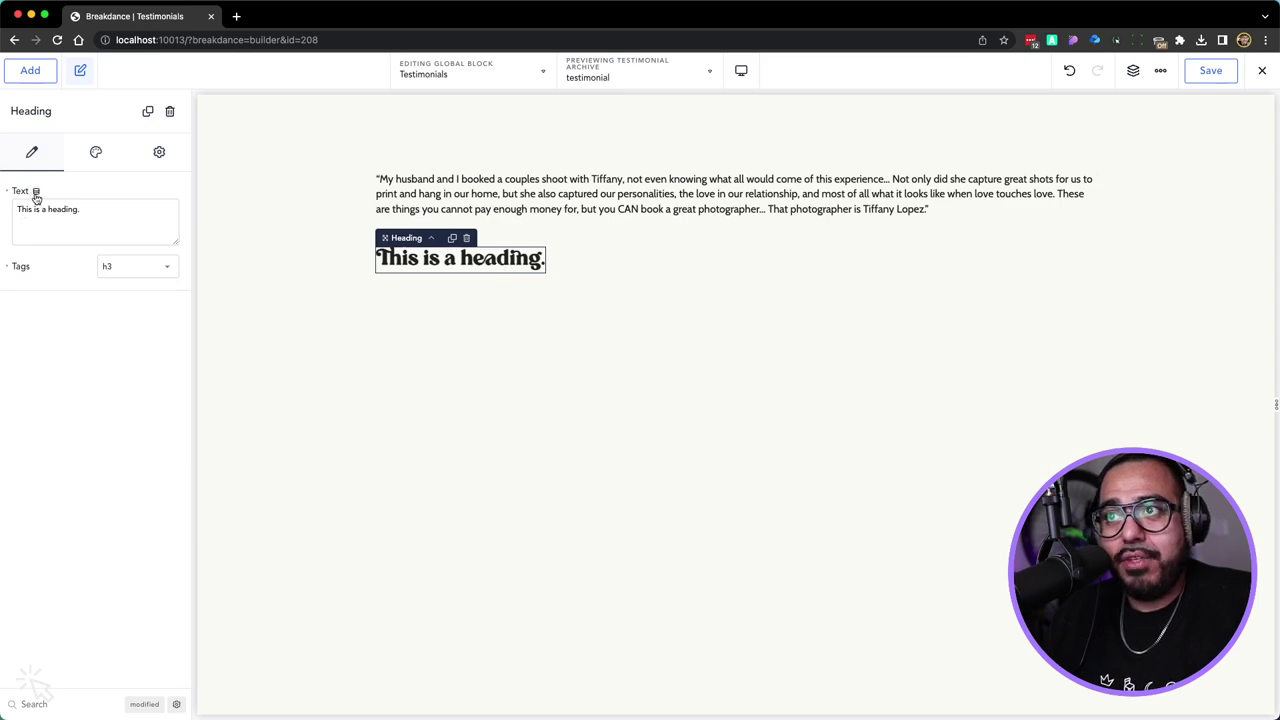
click(36, 194)
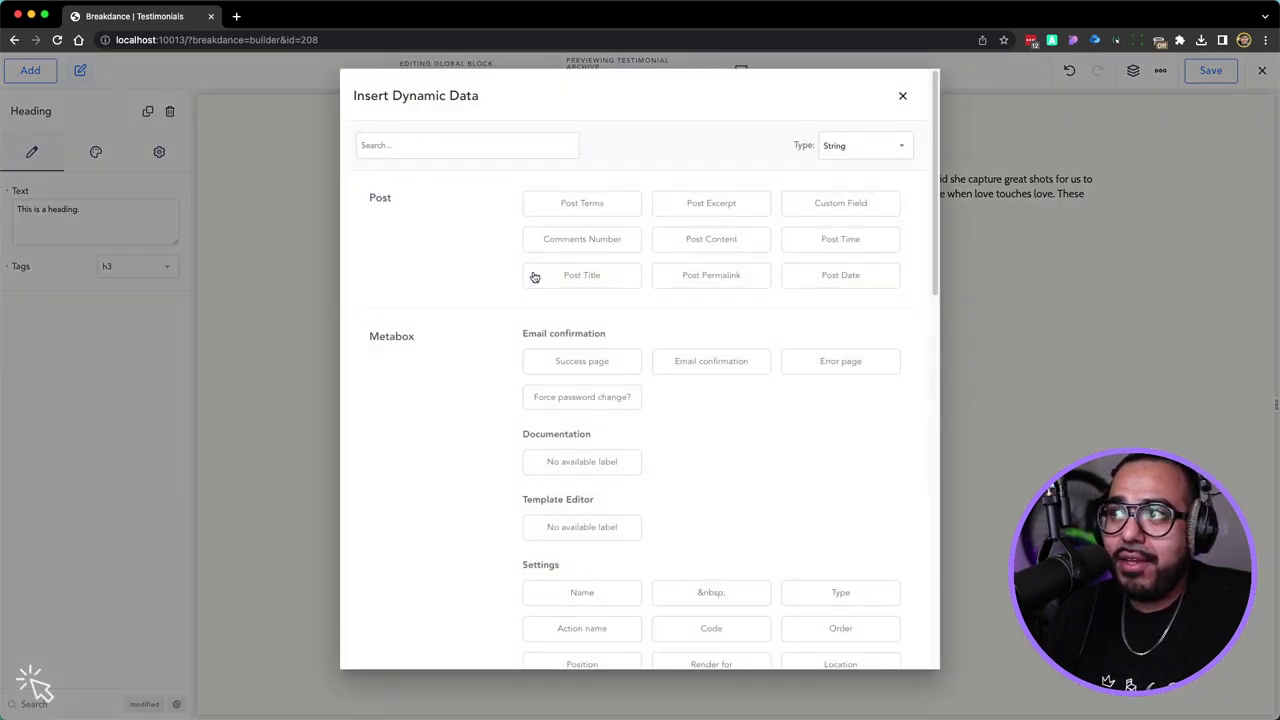
click(572, 274)
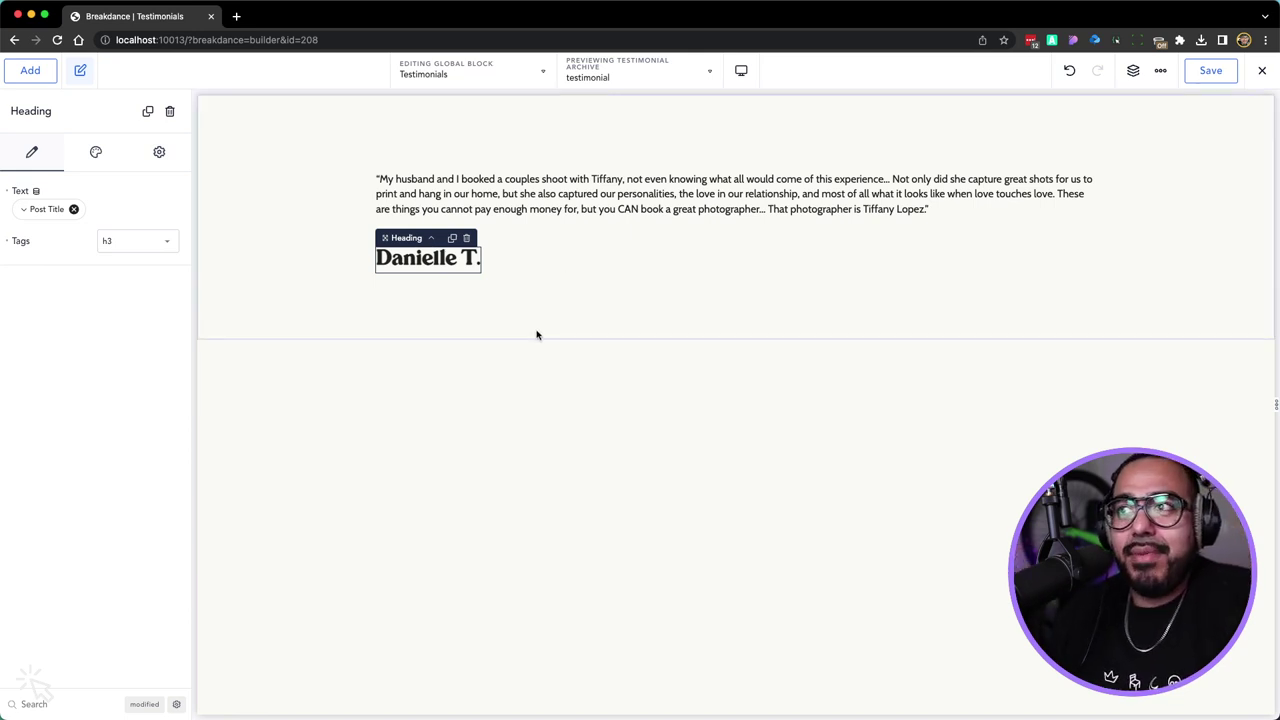
Center-align the contents of the section horizontally
click(312, 236)
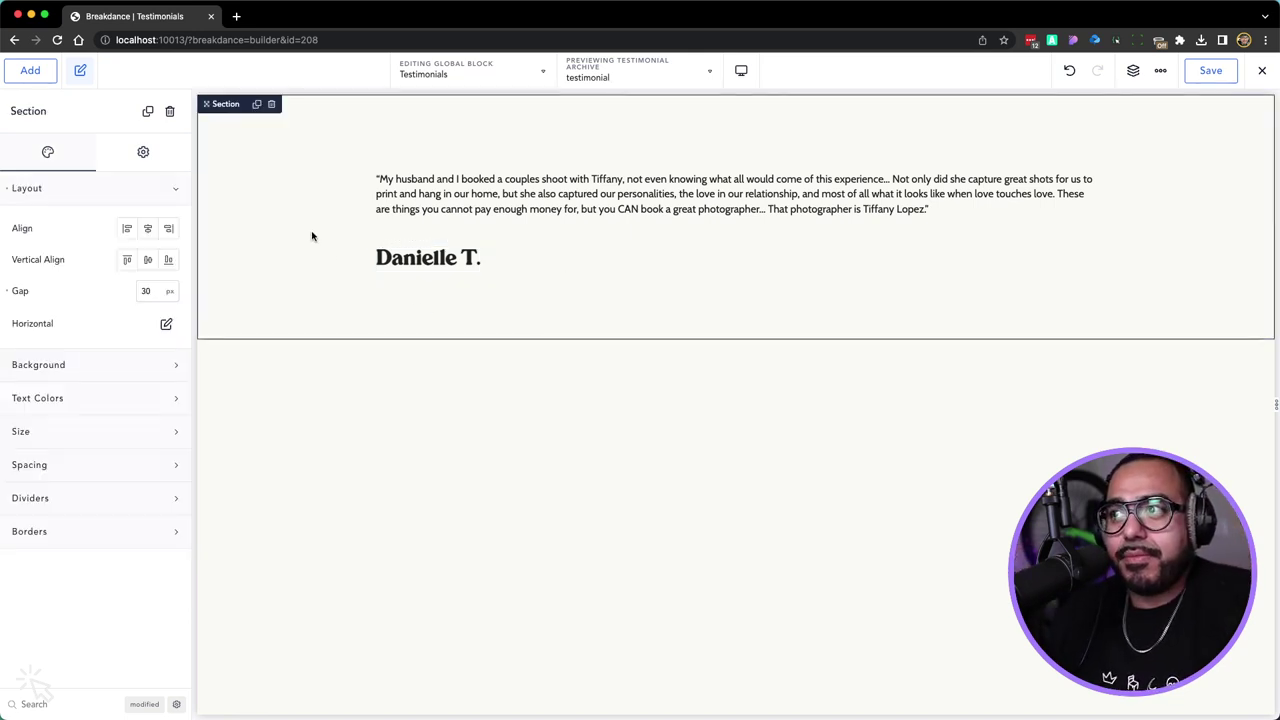
click(147, 233)
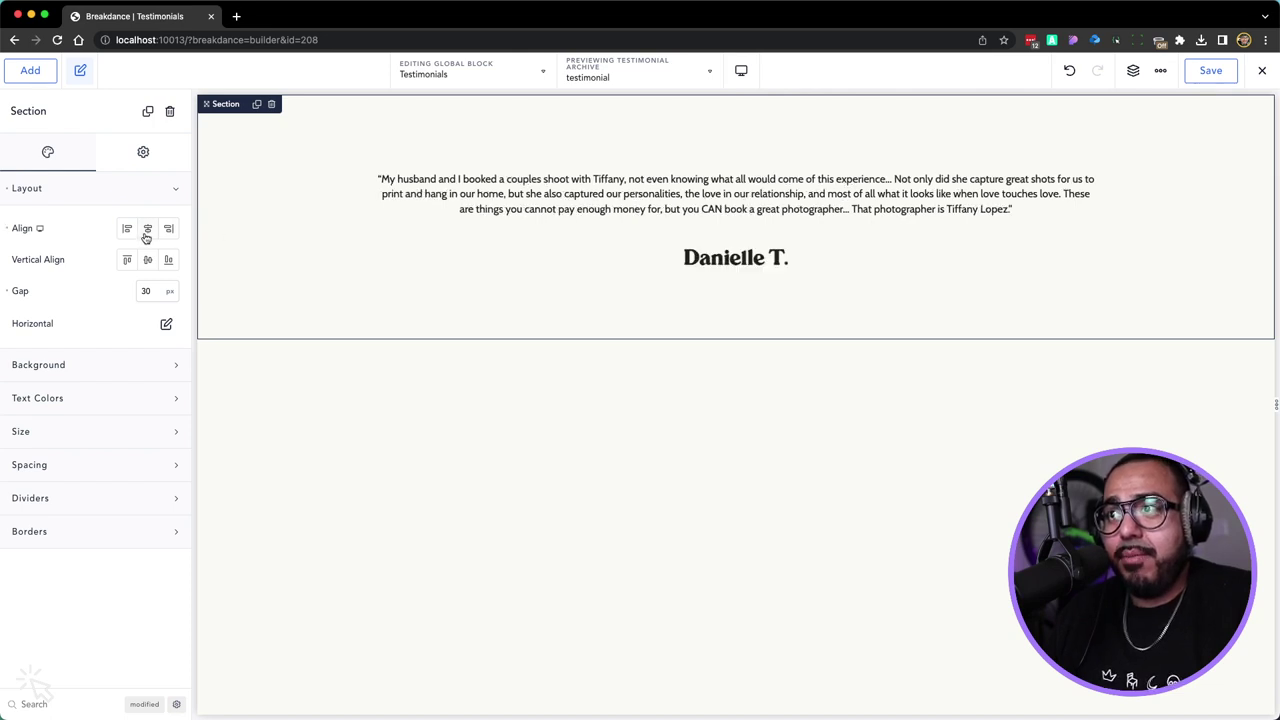
Set the line height of the testimonial text to 2.4 in its advanced typography settings
click(452, 195)
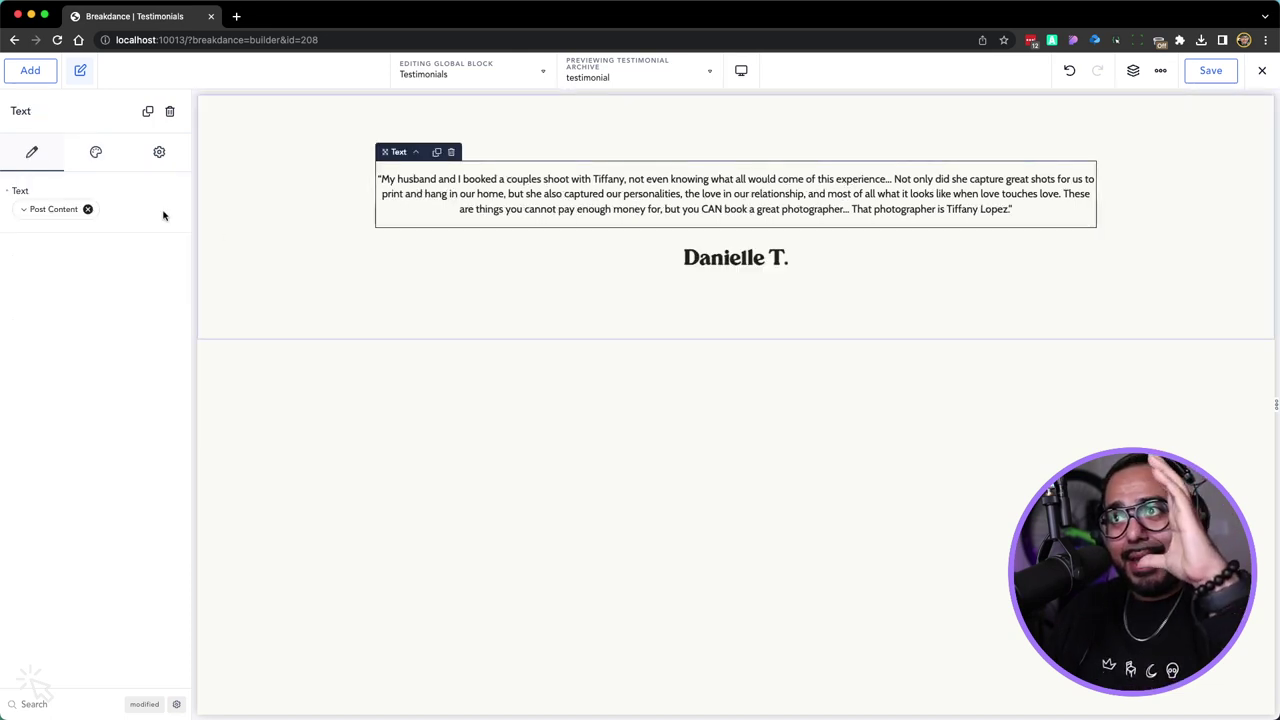
click(95, 150)
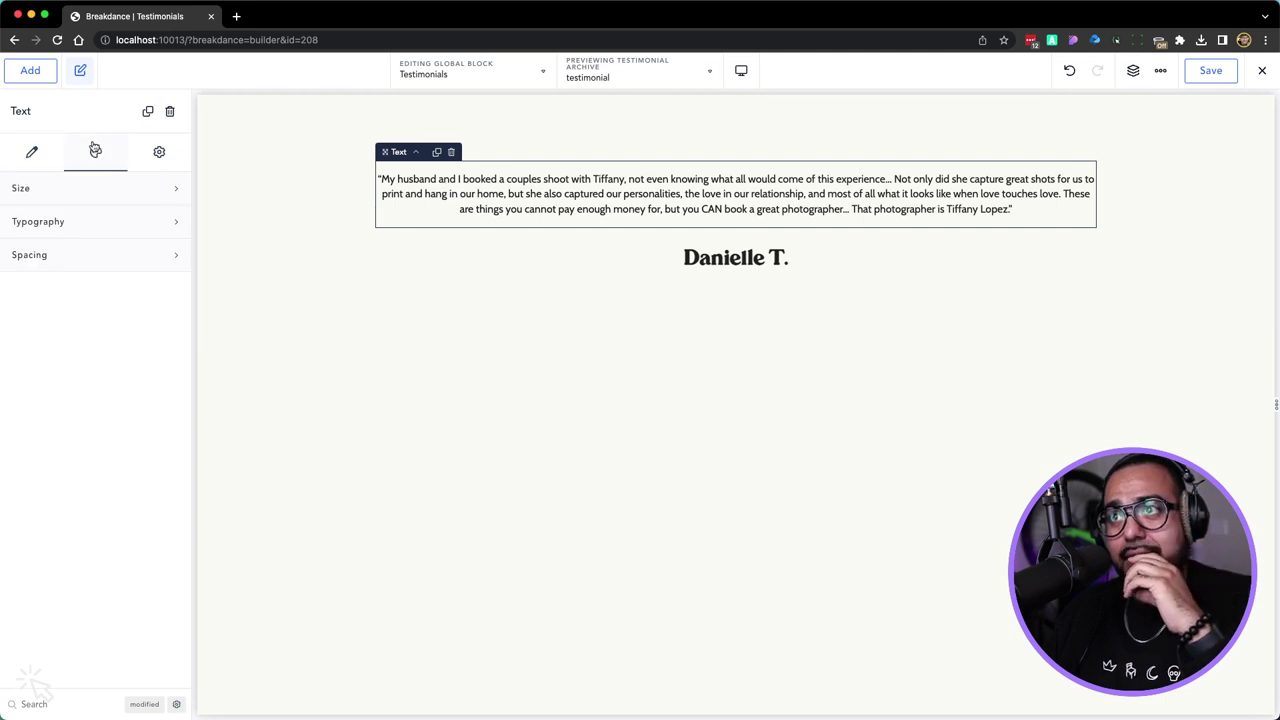
click(95, 221)
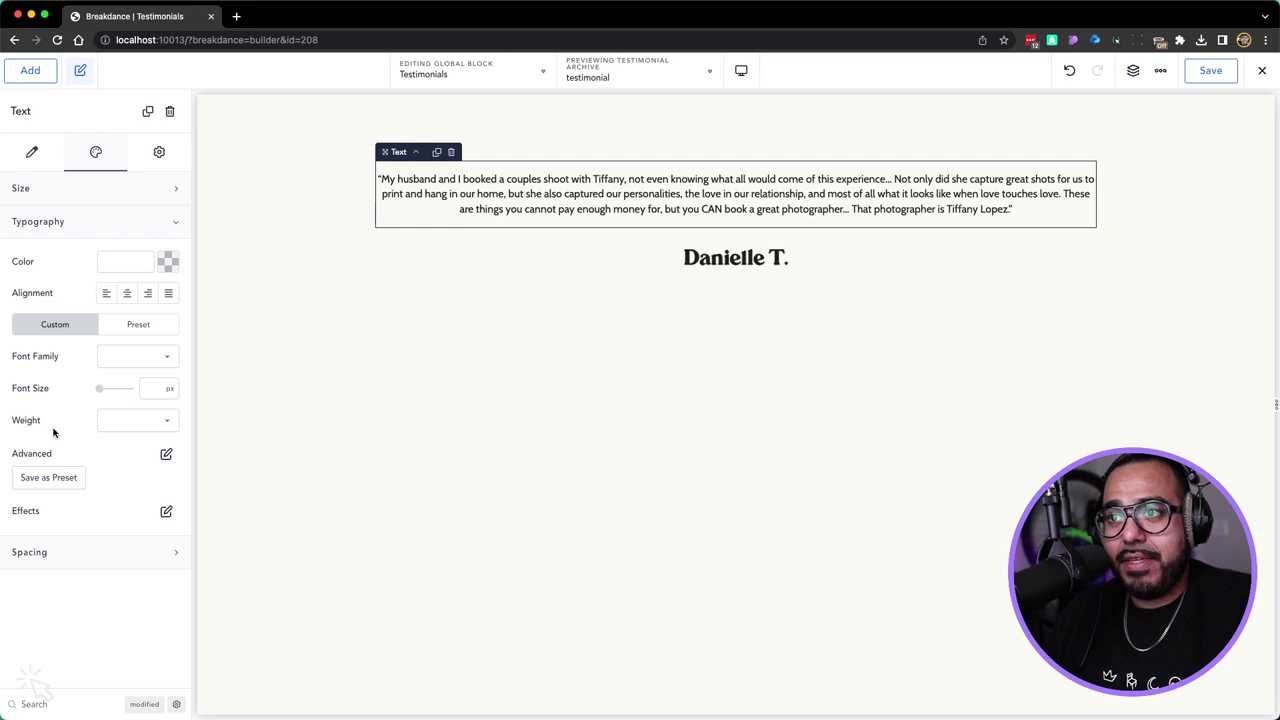
click(166, 457)
click(267, 489)
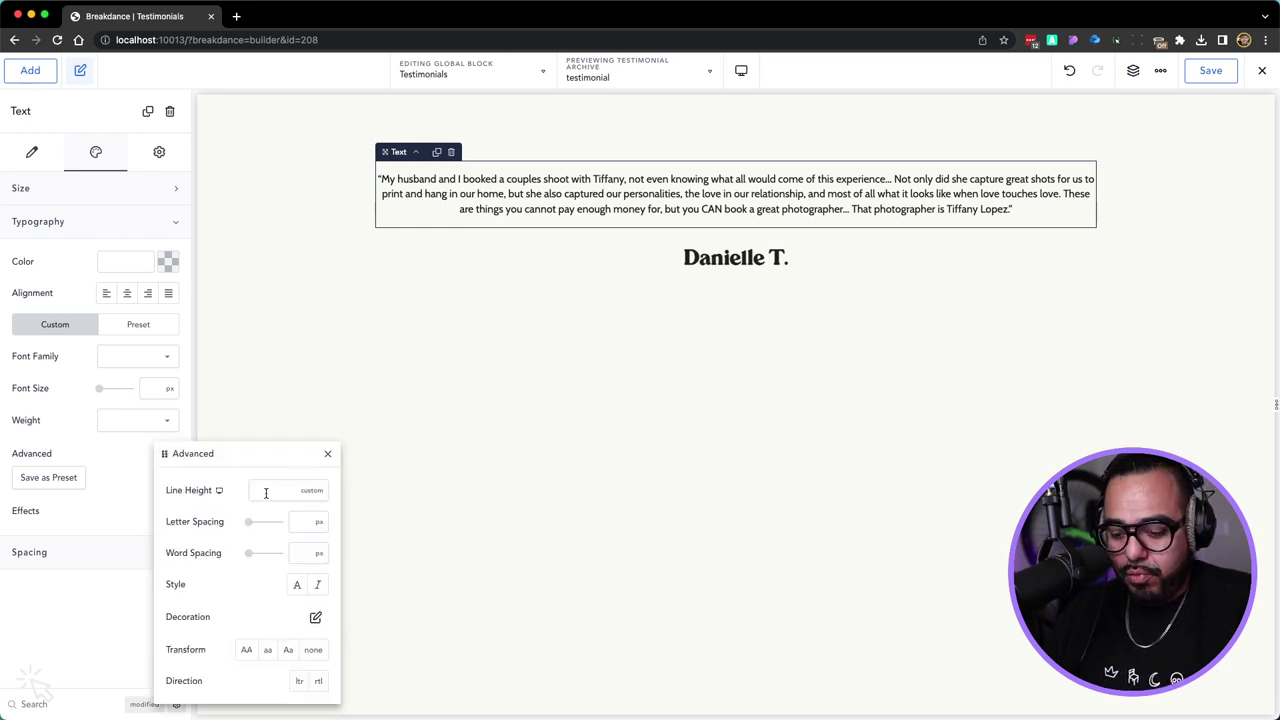
text(2.4)
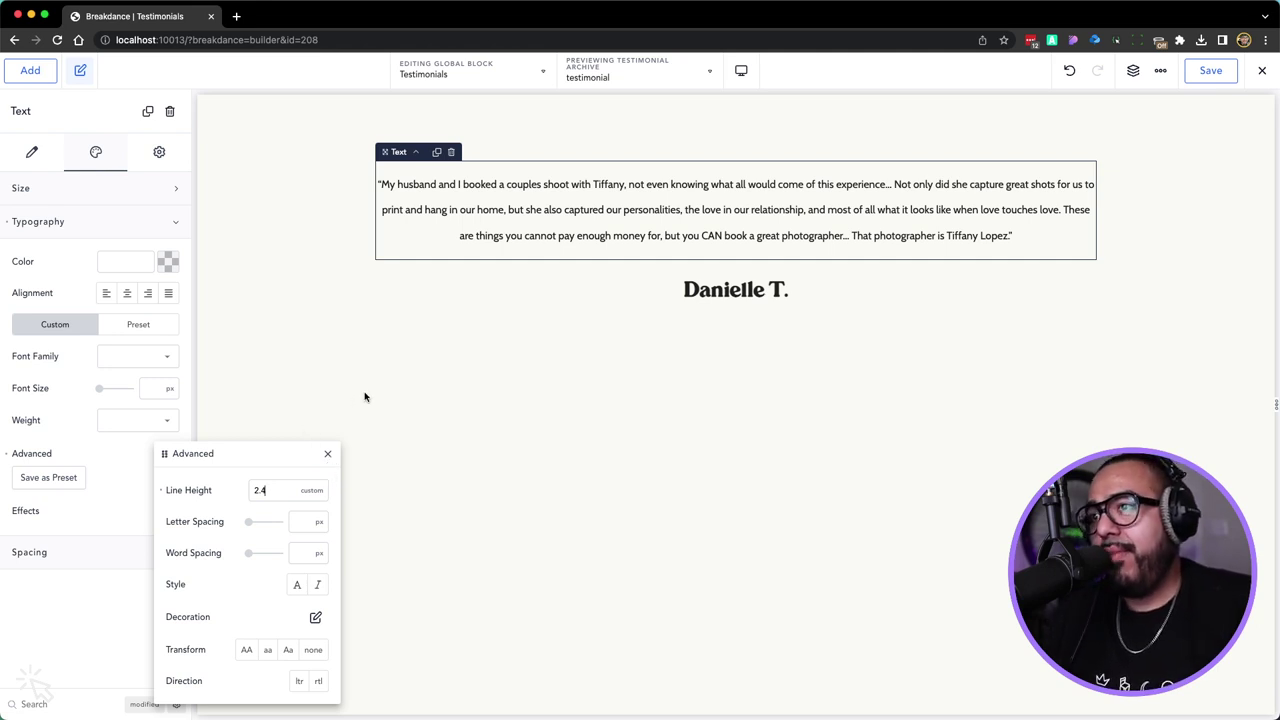
key(Escape)
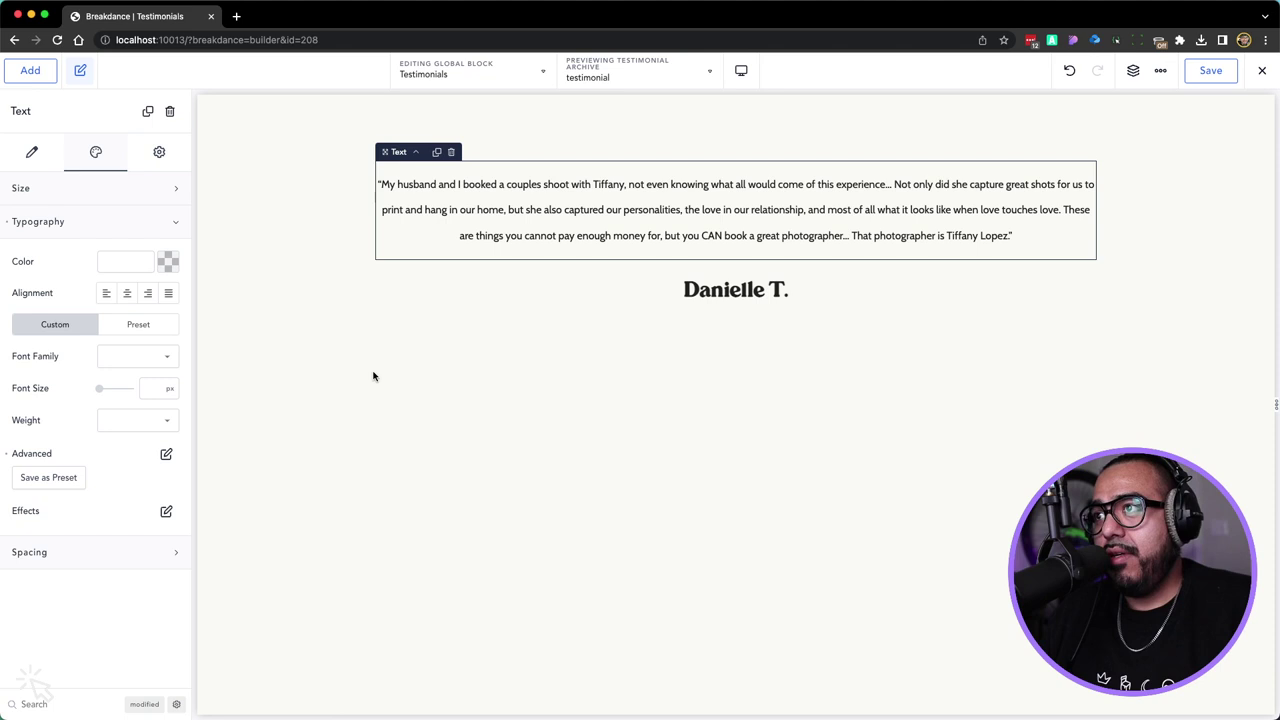
Try the Links colour #CC8C5C as the section's background and clear it again
click(319, 221)
click(103, 364)
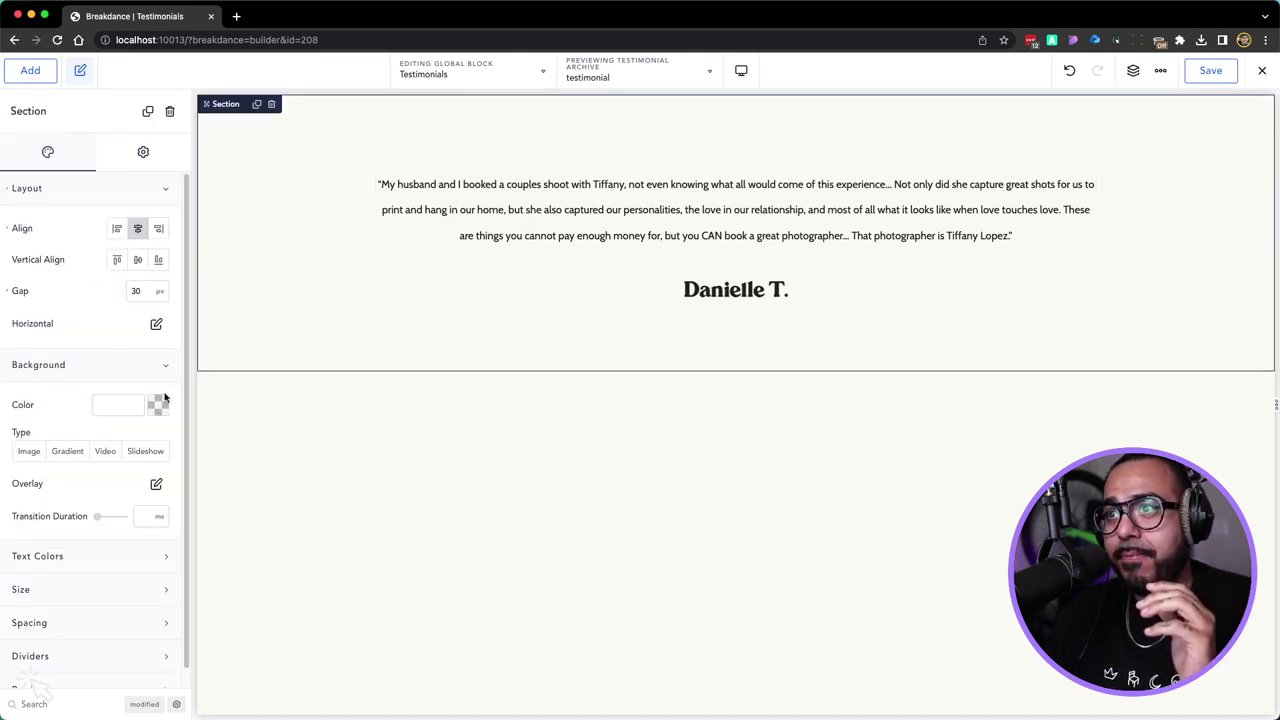
click(160, 403)
click(83, 622)
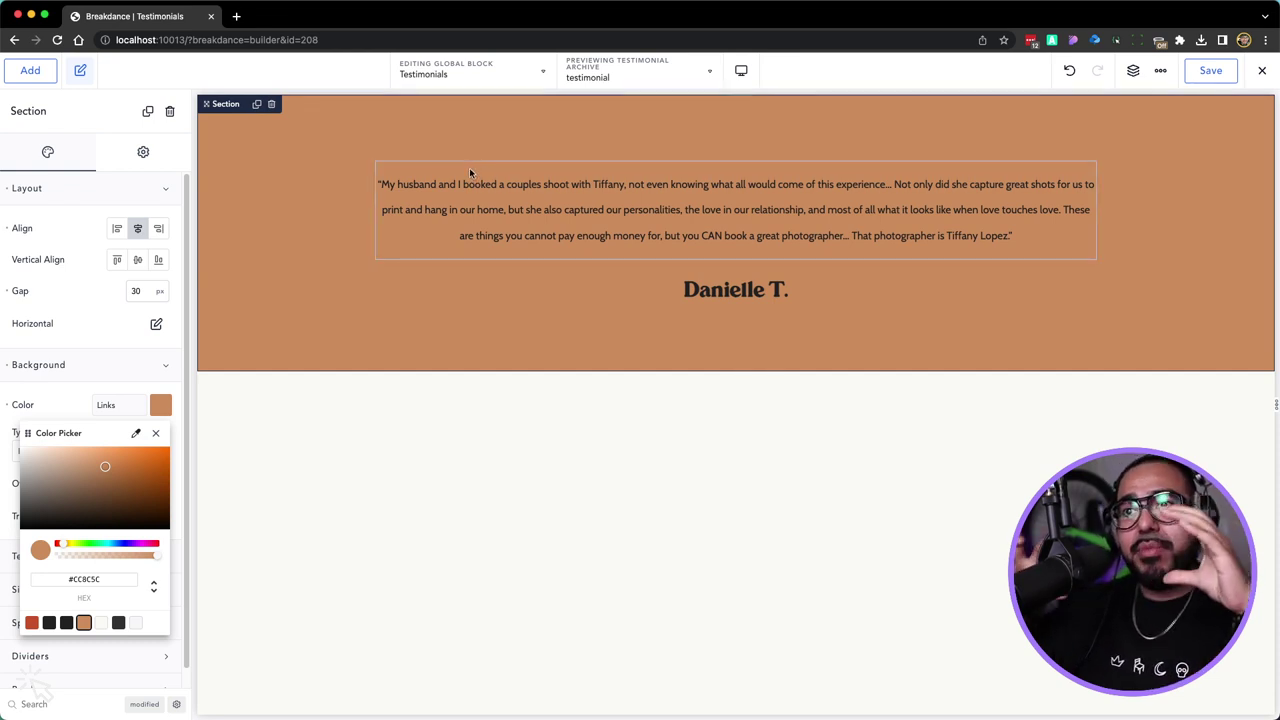
click(313, 238)
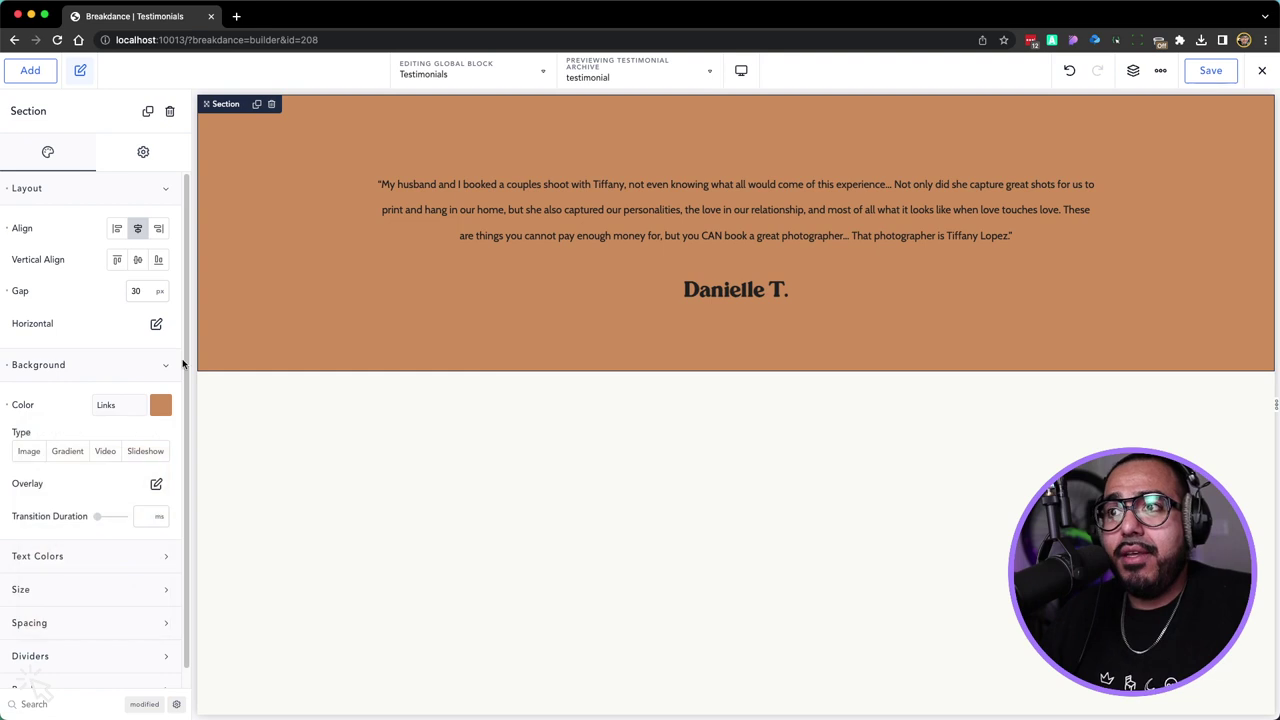
click(6, 405)
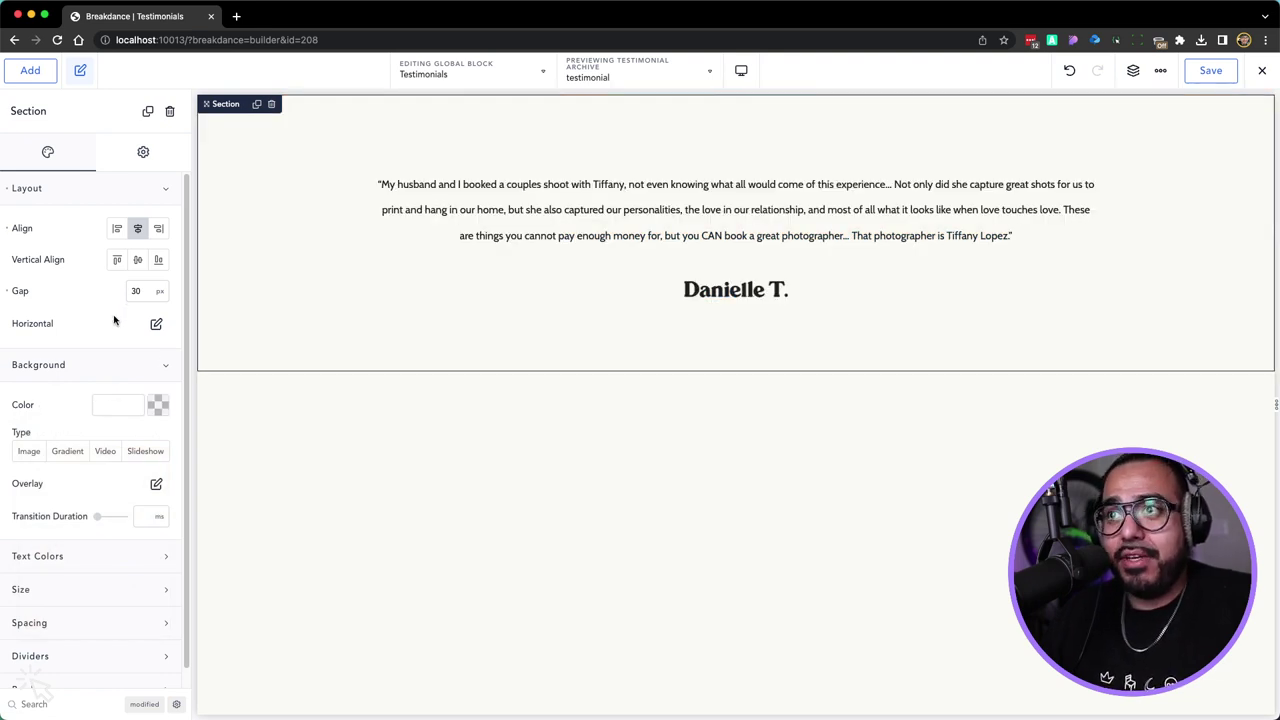
Set the section's top and bottom padding to 0 px
click(68, 625)
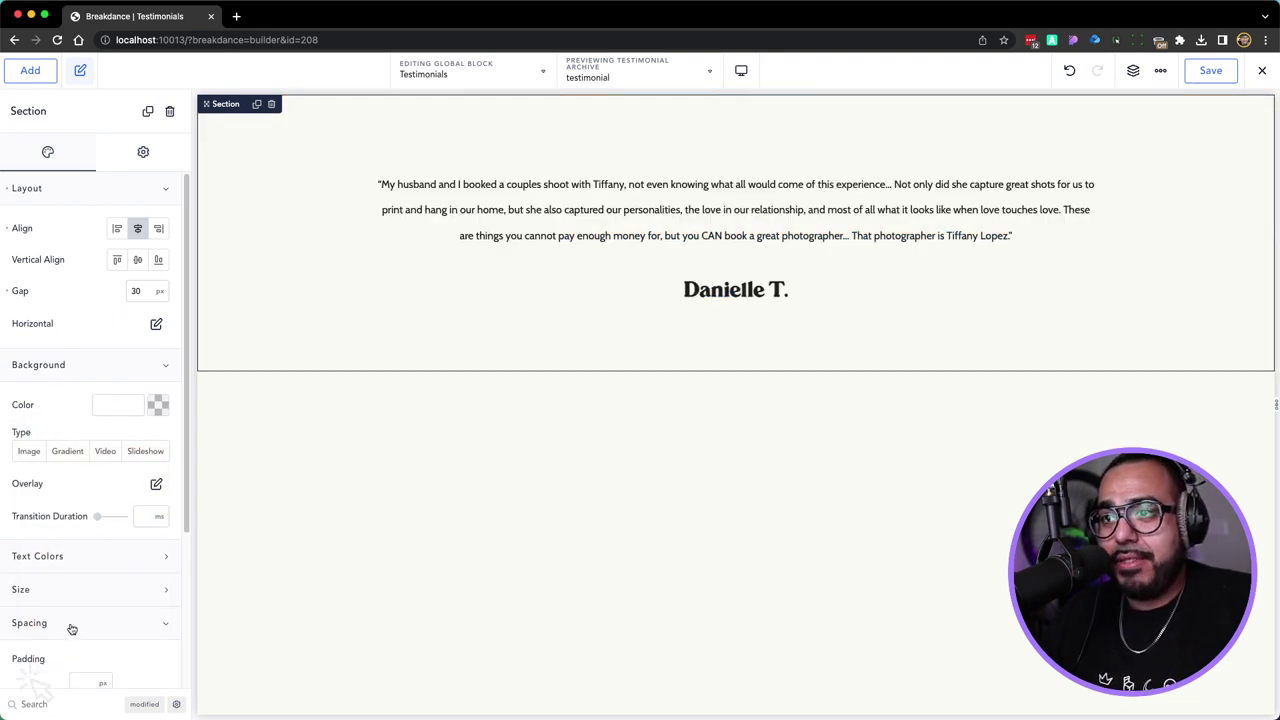
scroll(85, 615, down, 4)
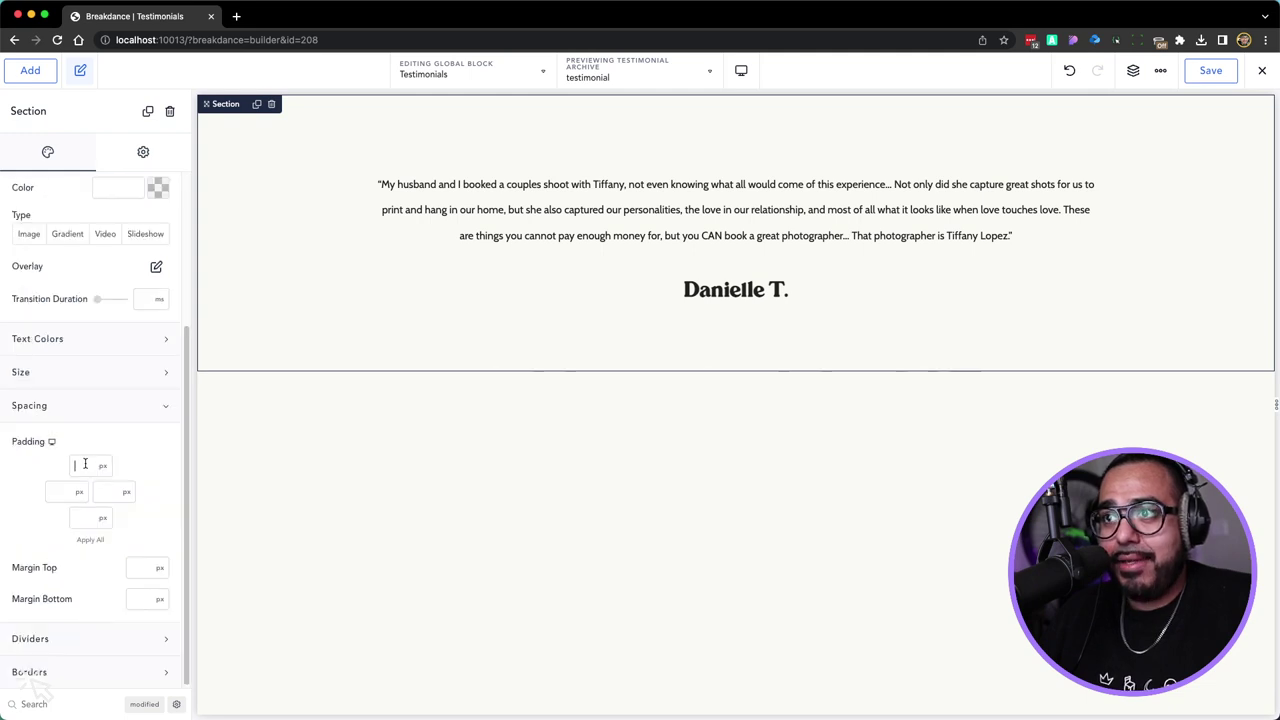
text(0)
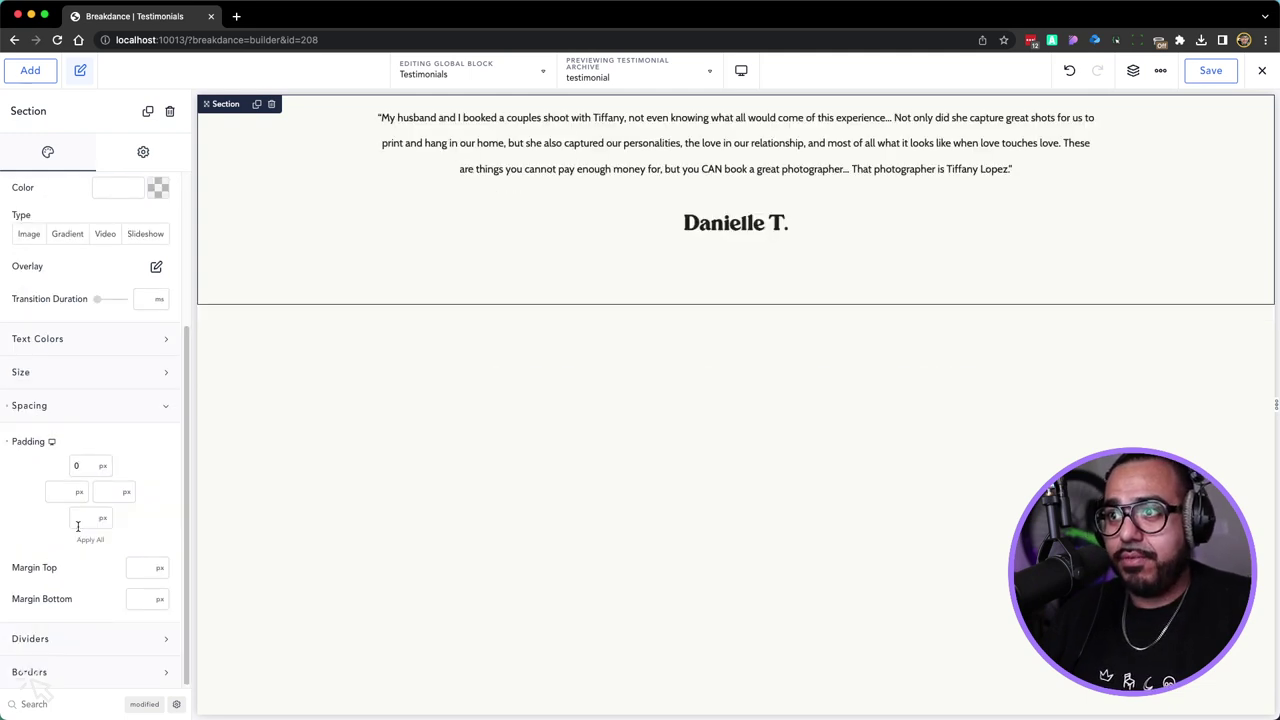
click(78, 520)
text(0)
Try 0 px for the section's left and right padding and clear both values
mouse_move(415, 234)
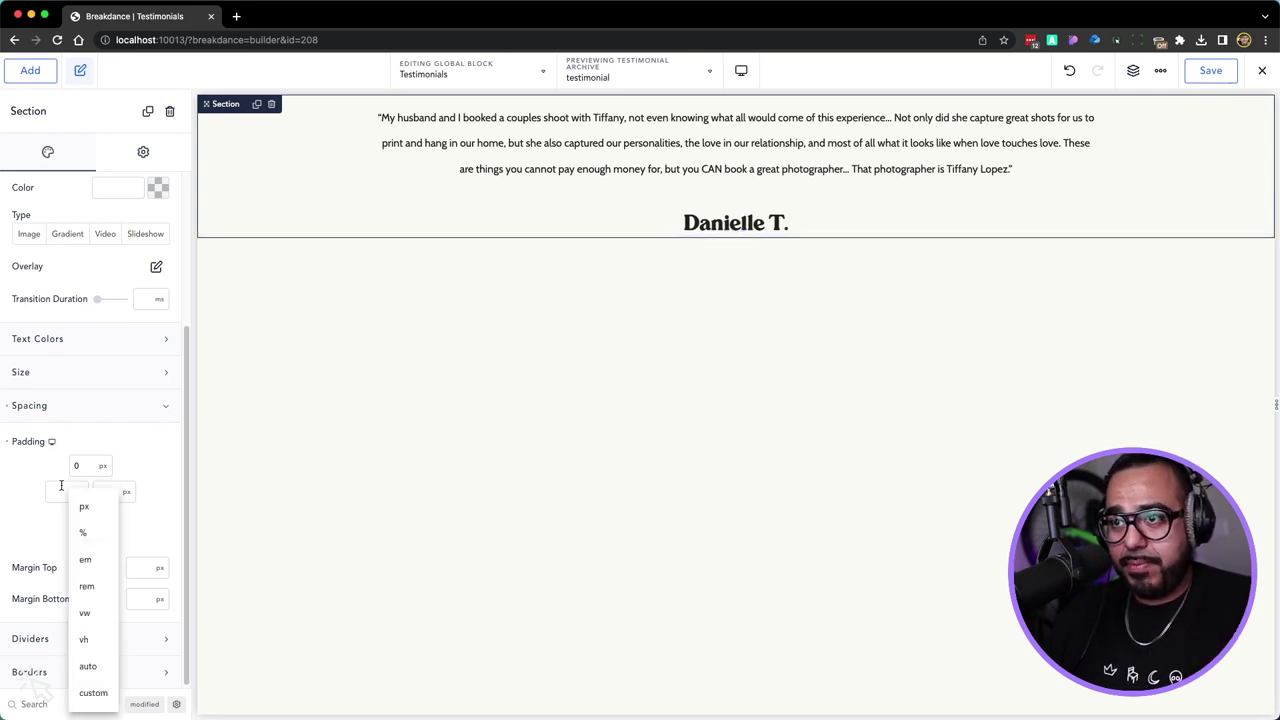
text(0)
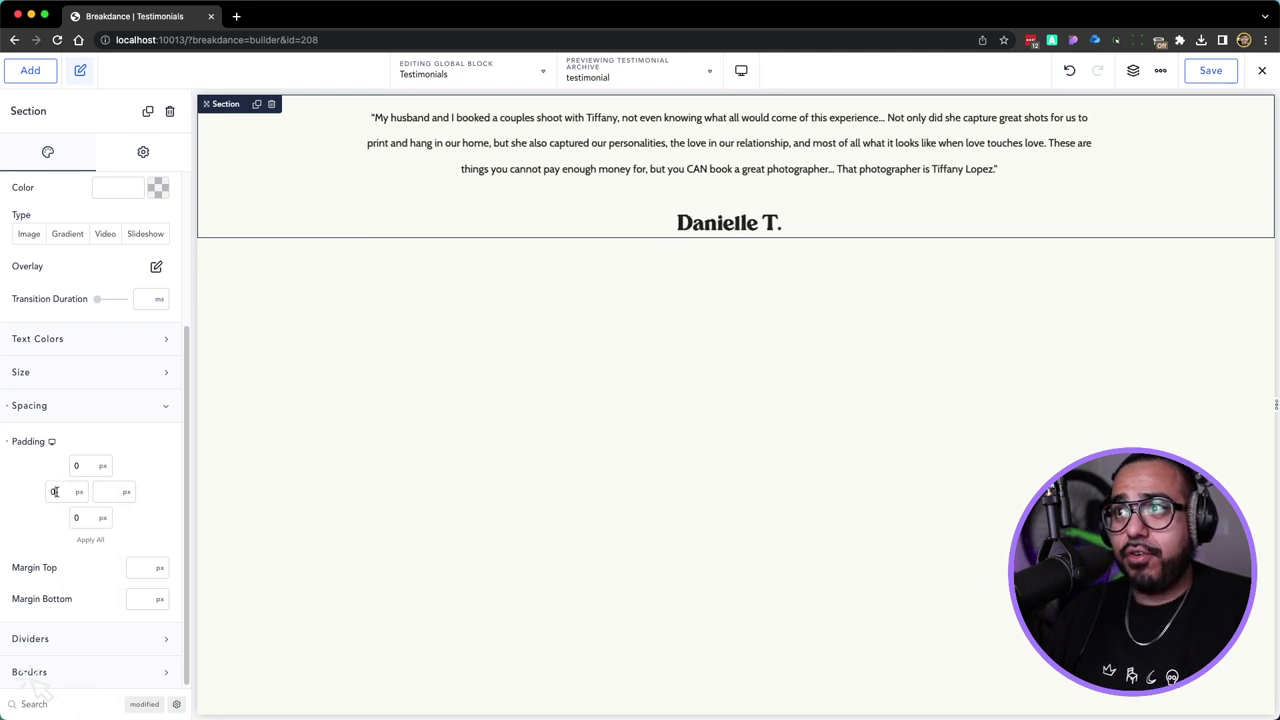
click(102, 491)
text(0)
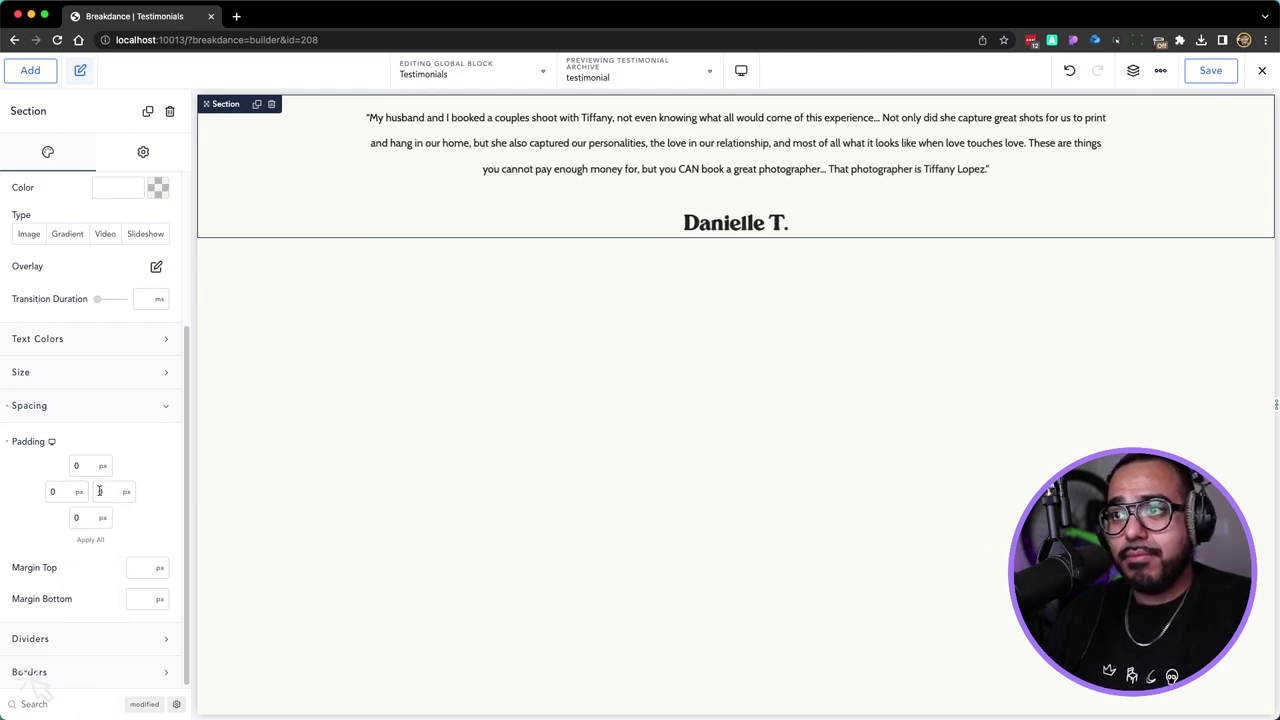
key(BackSpace)
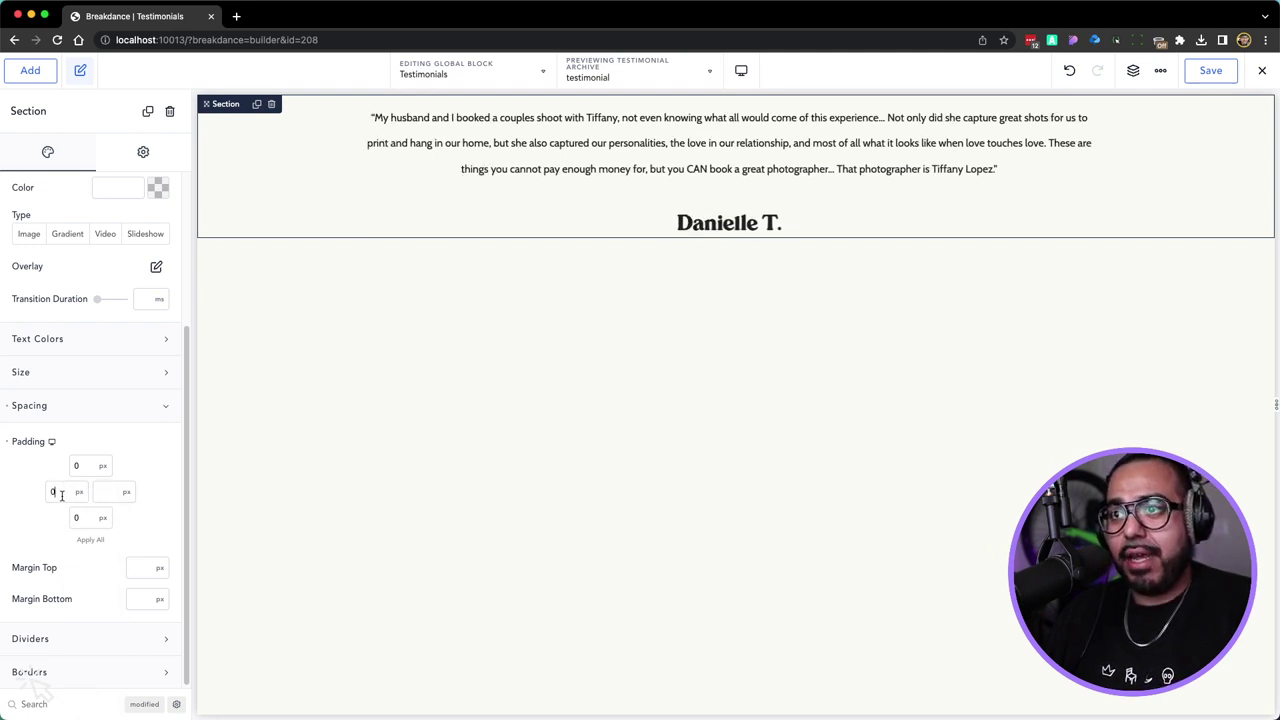
click(64, 496)
key(BackSpace)
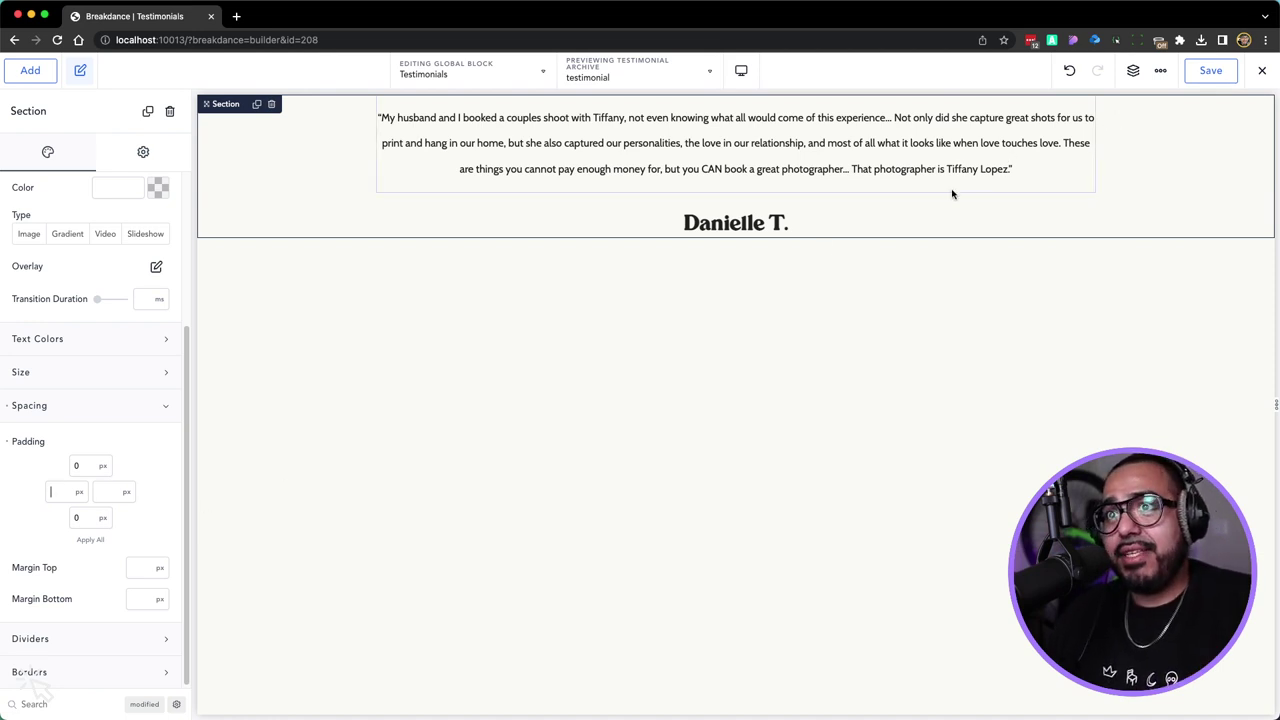
Save the Testimonials global block and exit the builder to WordPress
click(1224, 78)
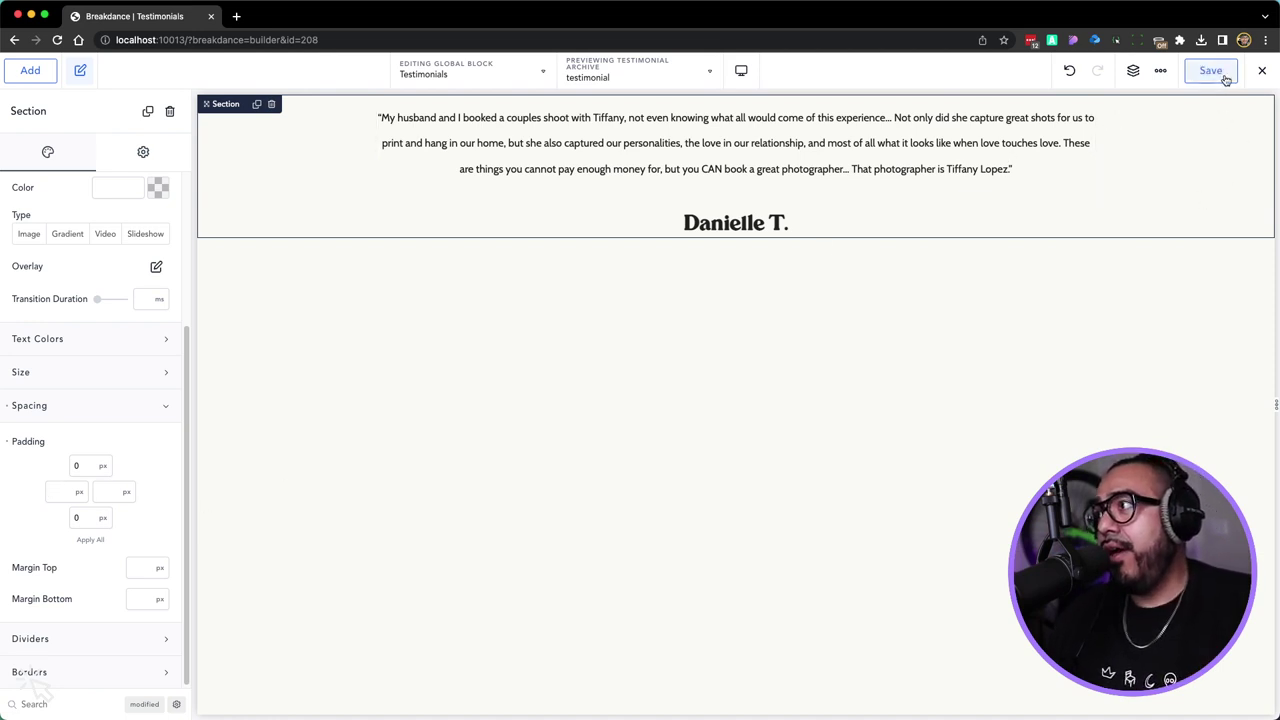
click(1262, 70)
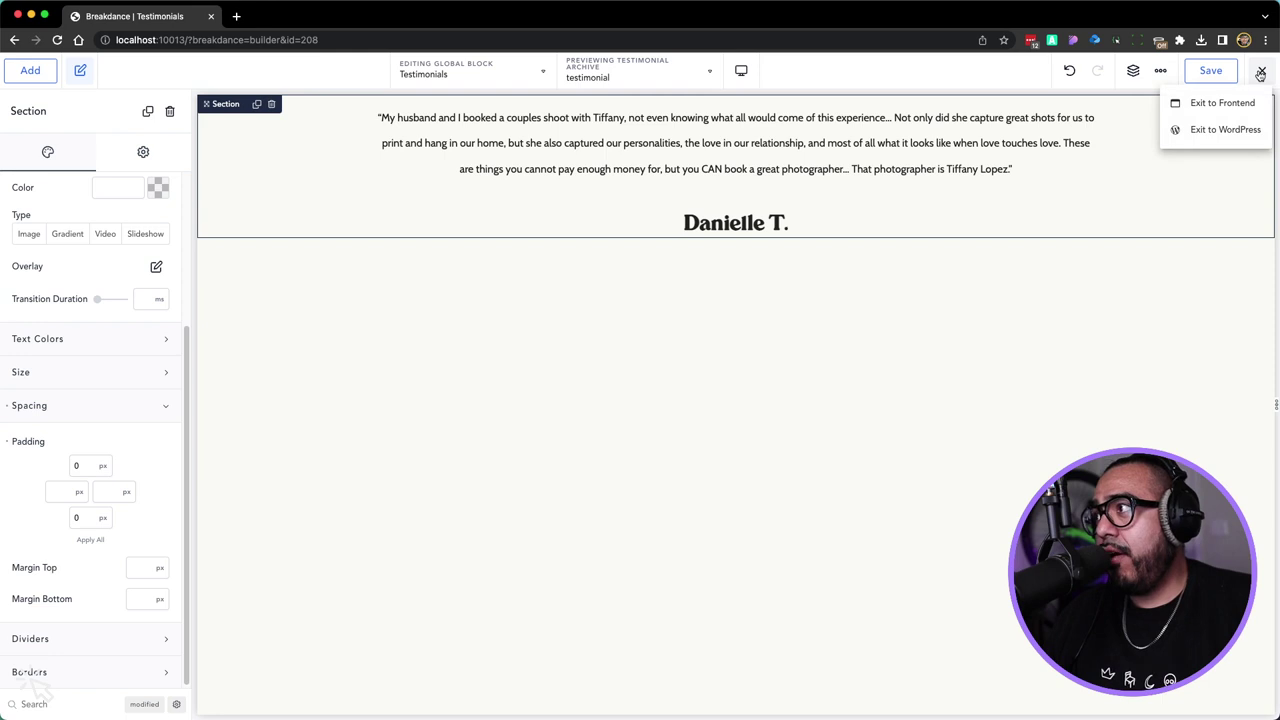
click(1220, 129)
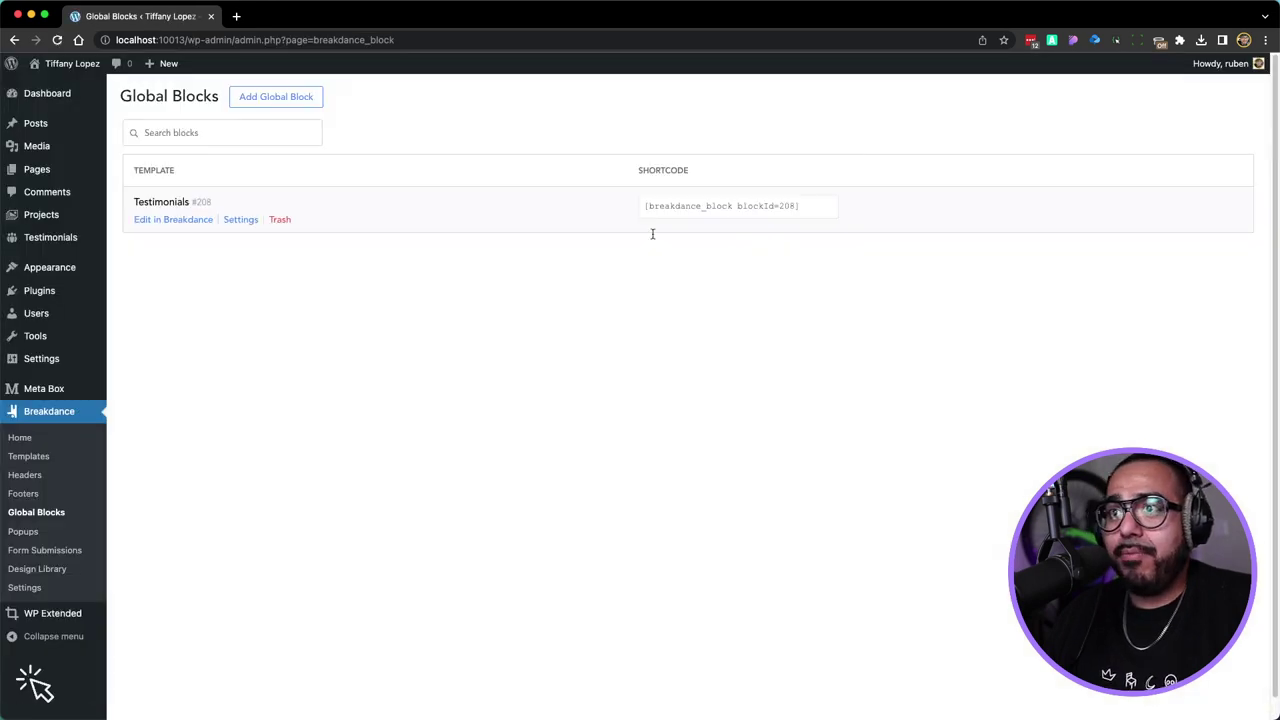
Go to the site's front end and open the Home page in the Breakdance builder
click(67, 86)
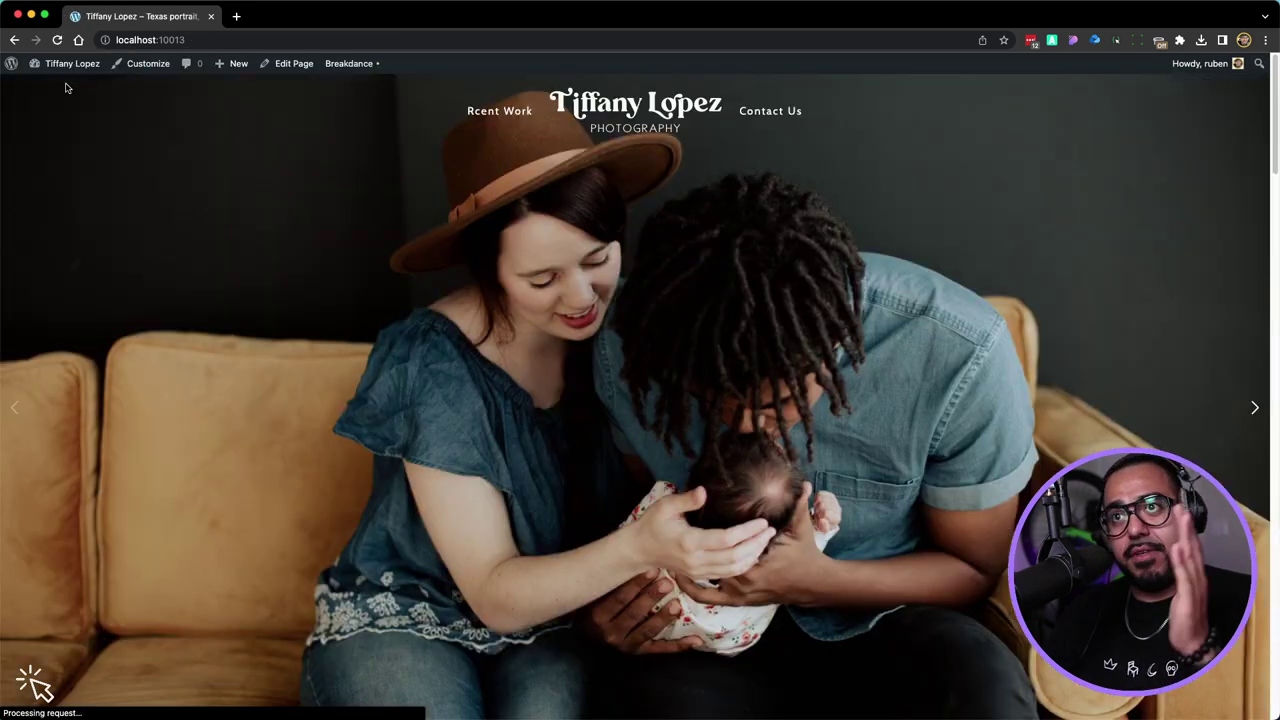
mouse_move(350, 66)
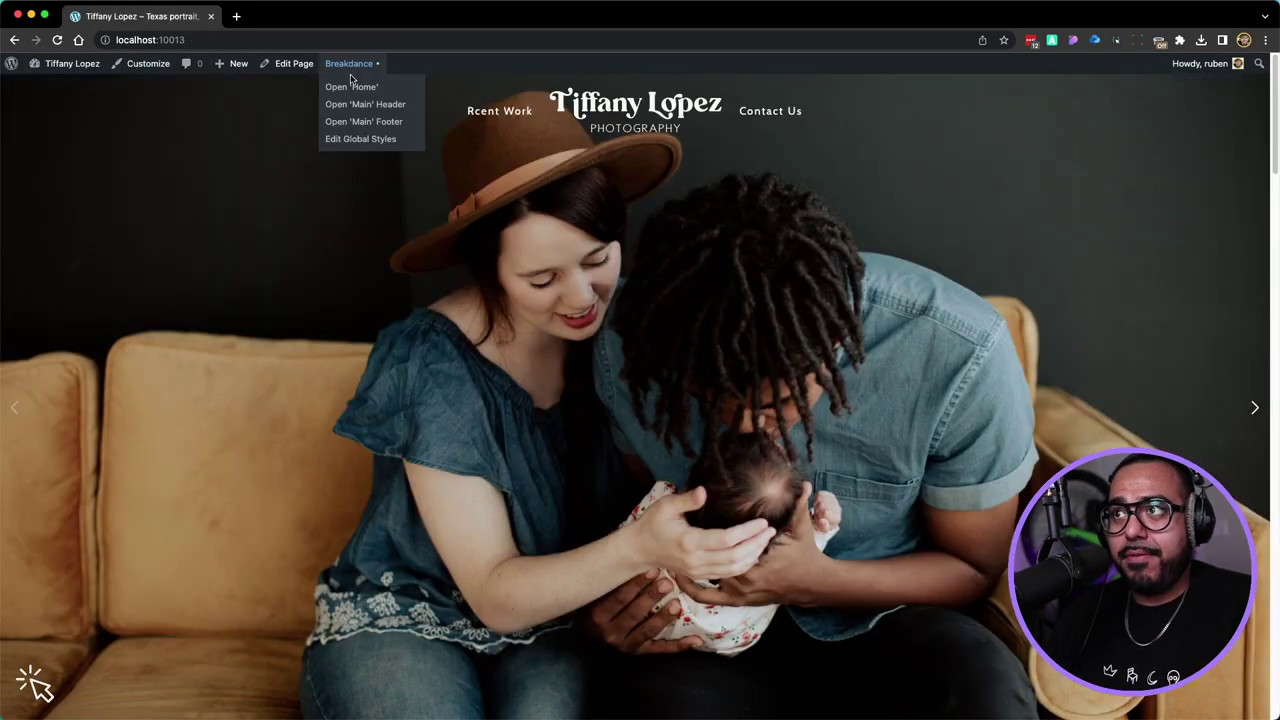
click(351, 88)
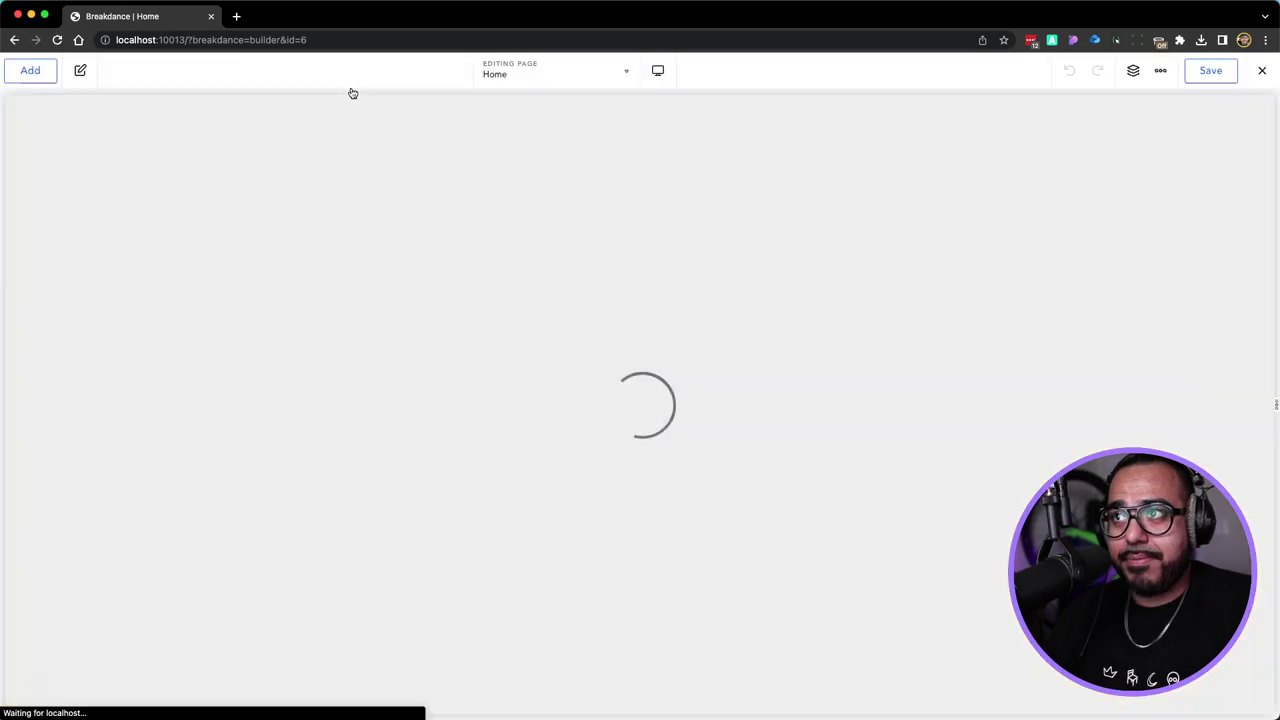
Add an empty section to the Home page between the wedding section and the One on One Mentorship section
scroll(313, 336, down, 15)
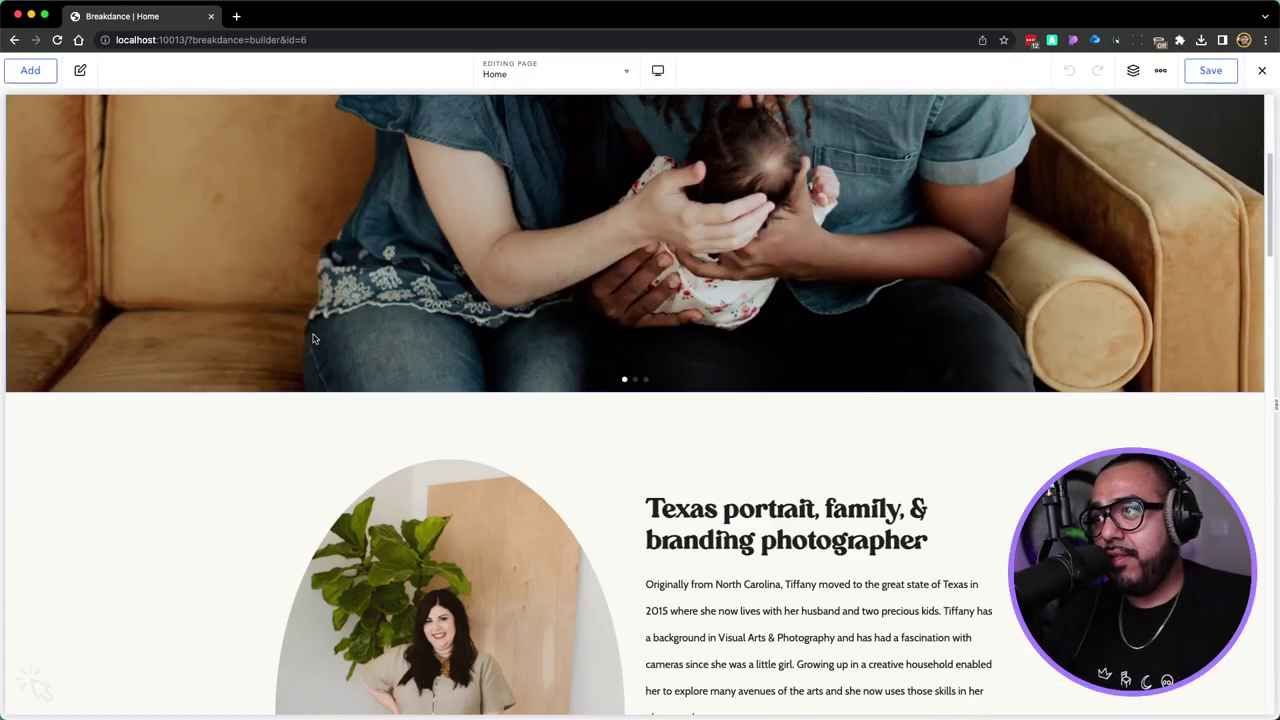
scroll(313, 338, down, 5)
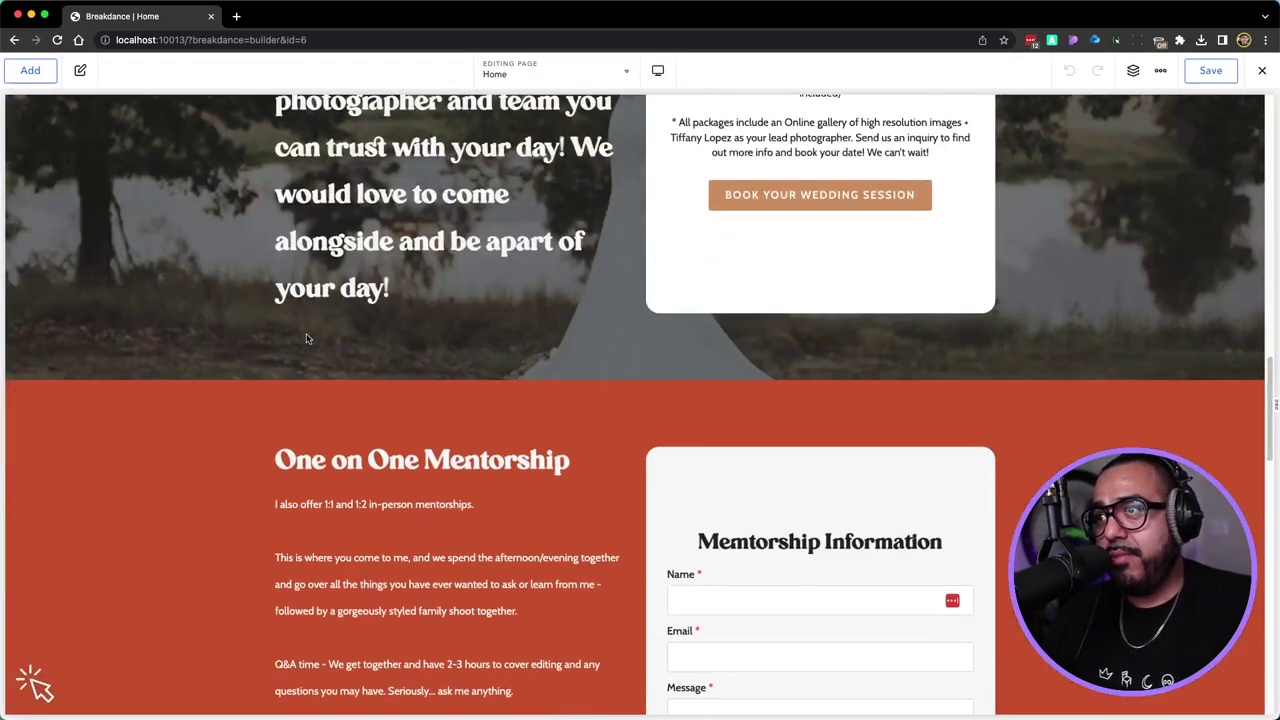
scroll(182, 350, up, 4)
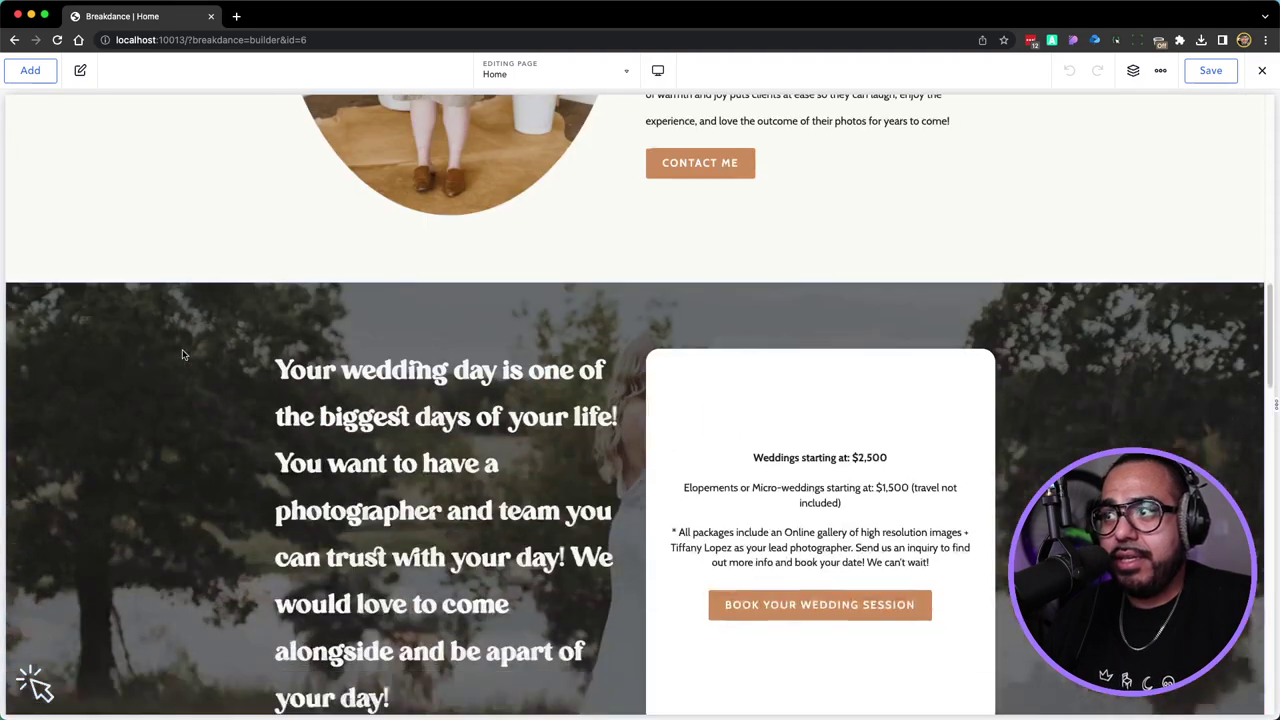
scroll(182, 352, down, 7)
scroll(182, 354, up, 4)
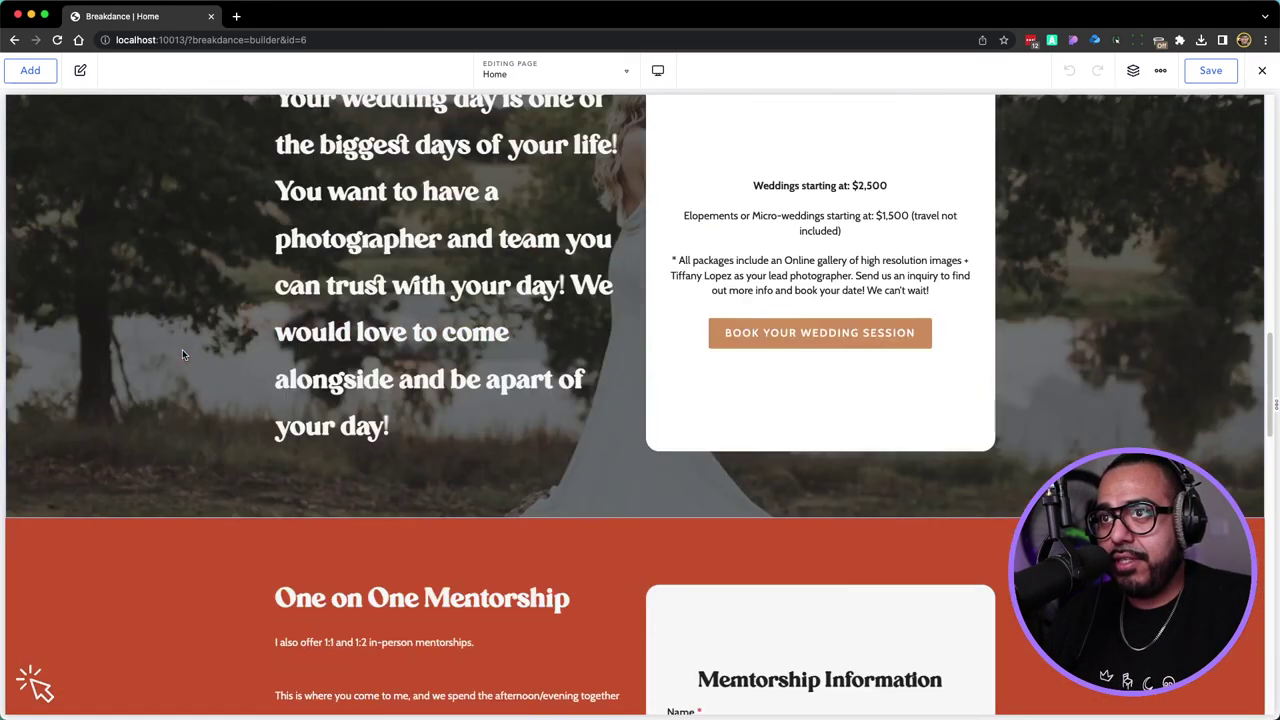
click(104, 317)
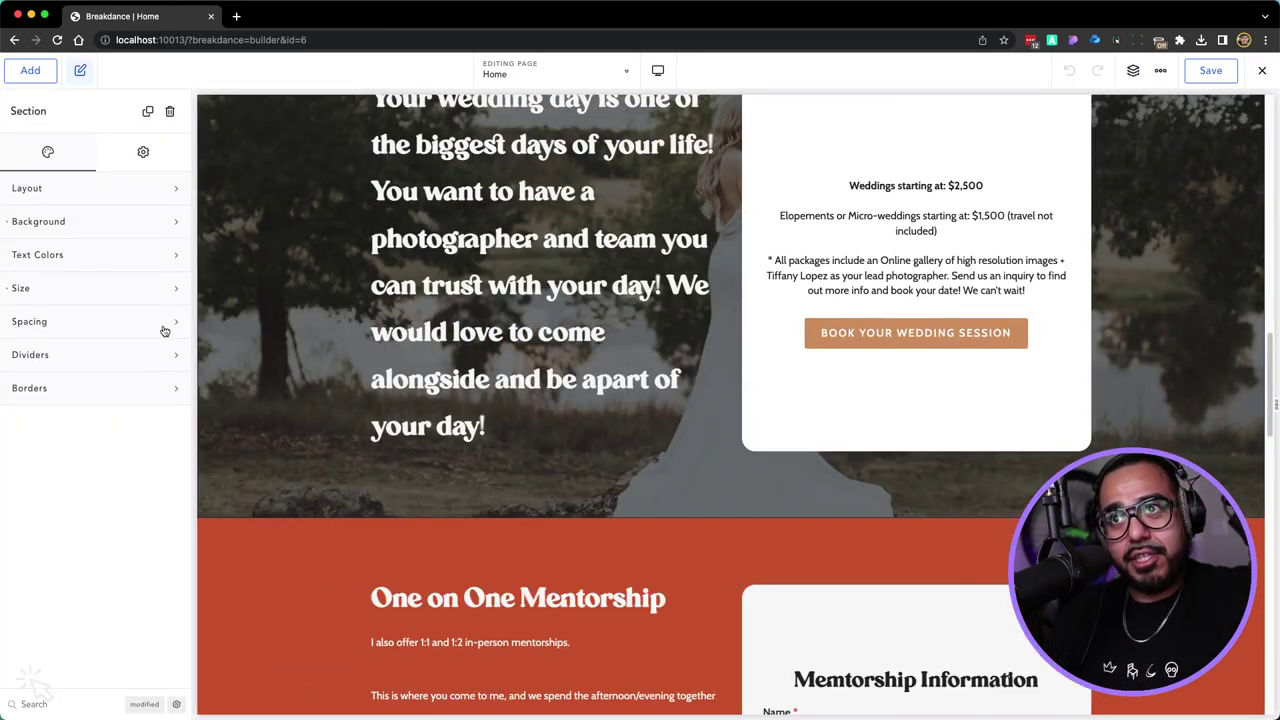
click(38, 74)
click(76, 255)
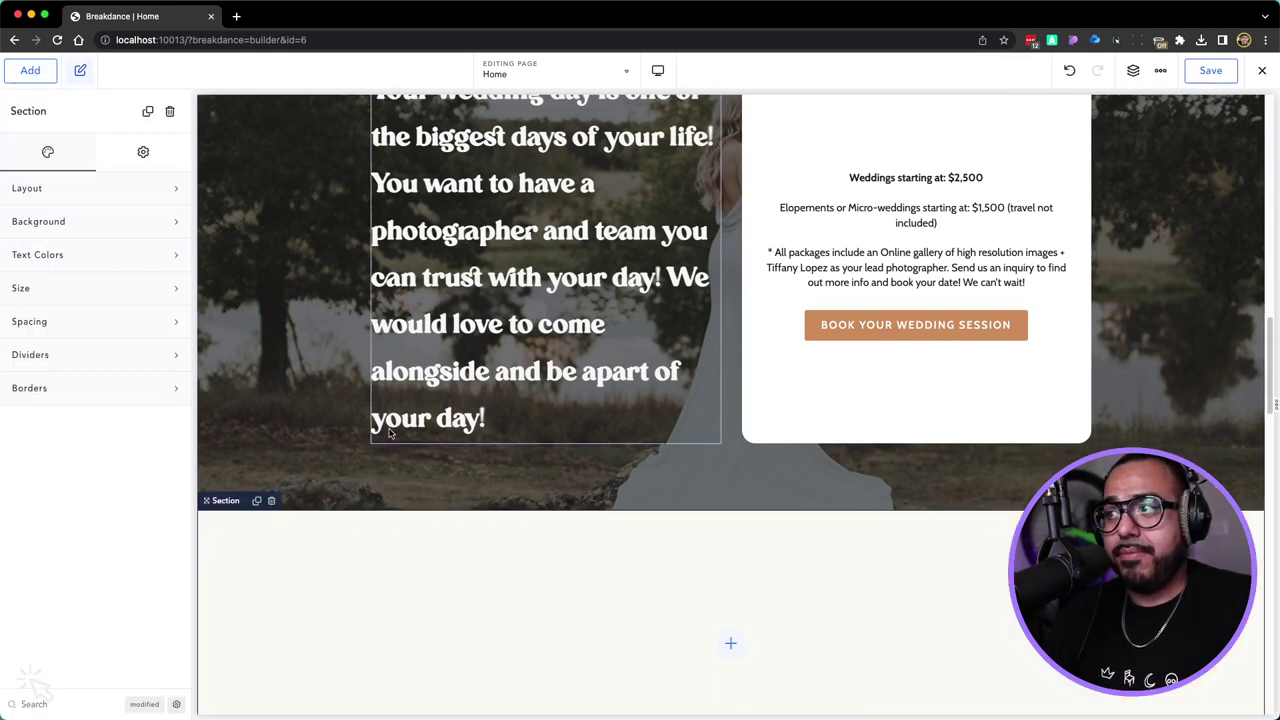
Set the new section's background colour to the Links colour #CC8C5C
scroll(517, 420, down, 3)
click(40, 221)
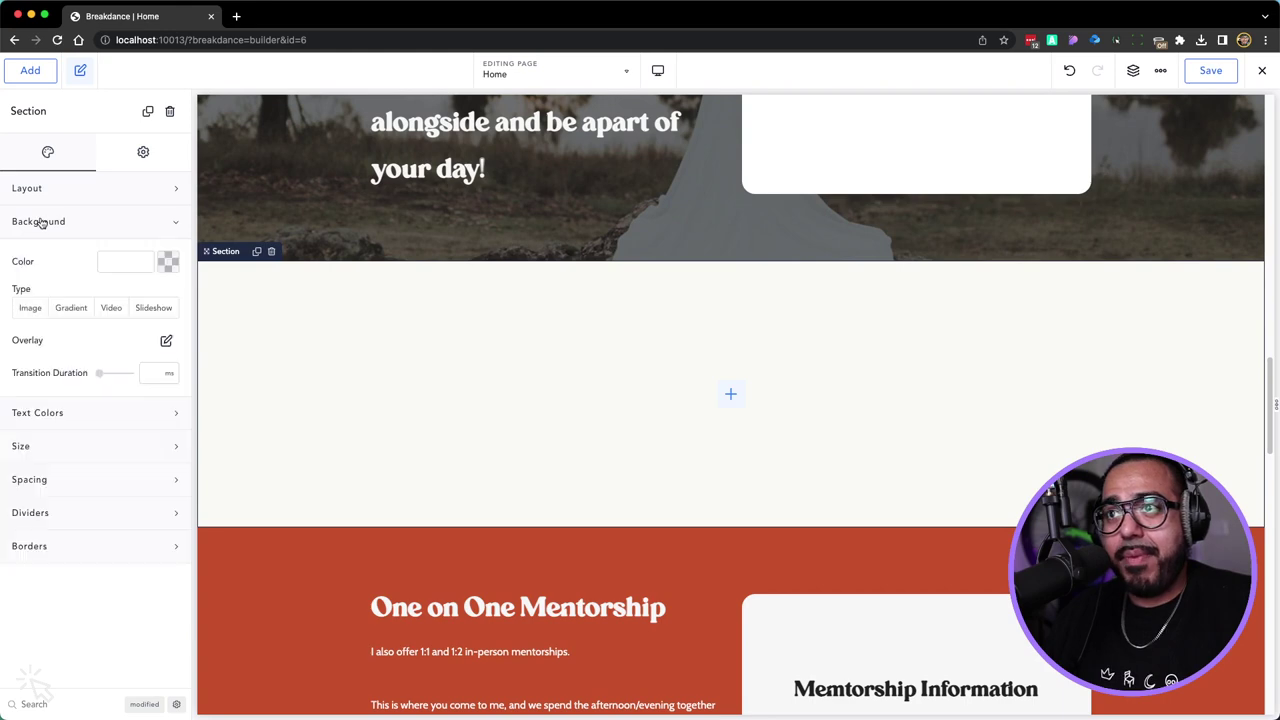
click(167, 262)
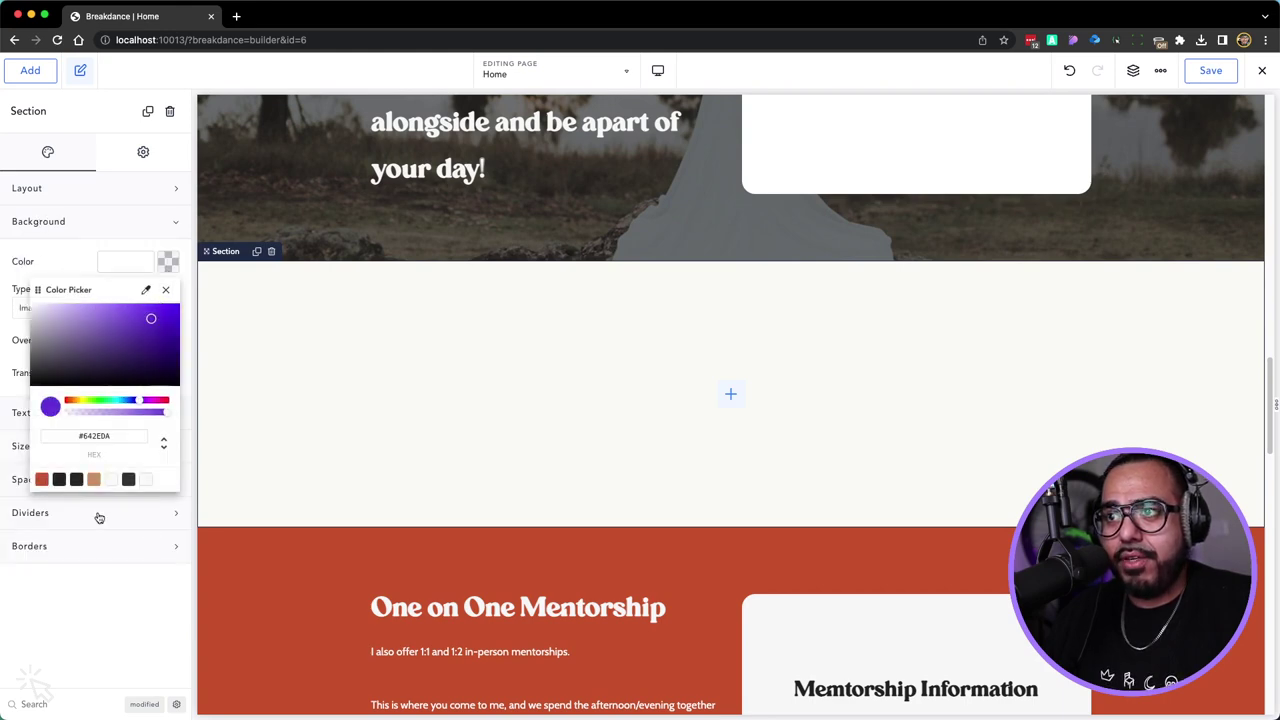
click(93, 479)
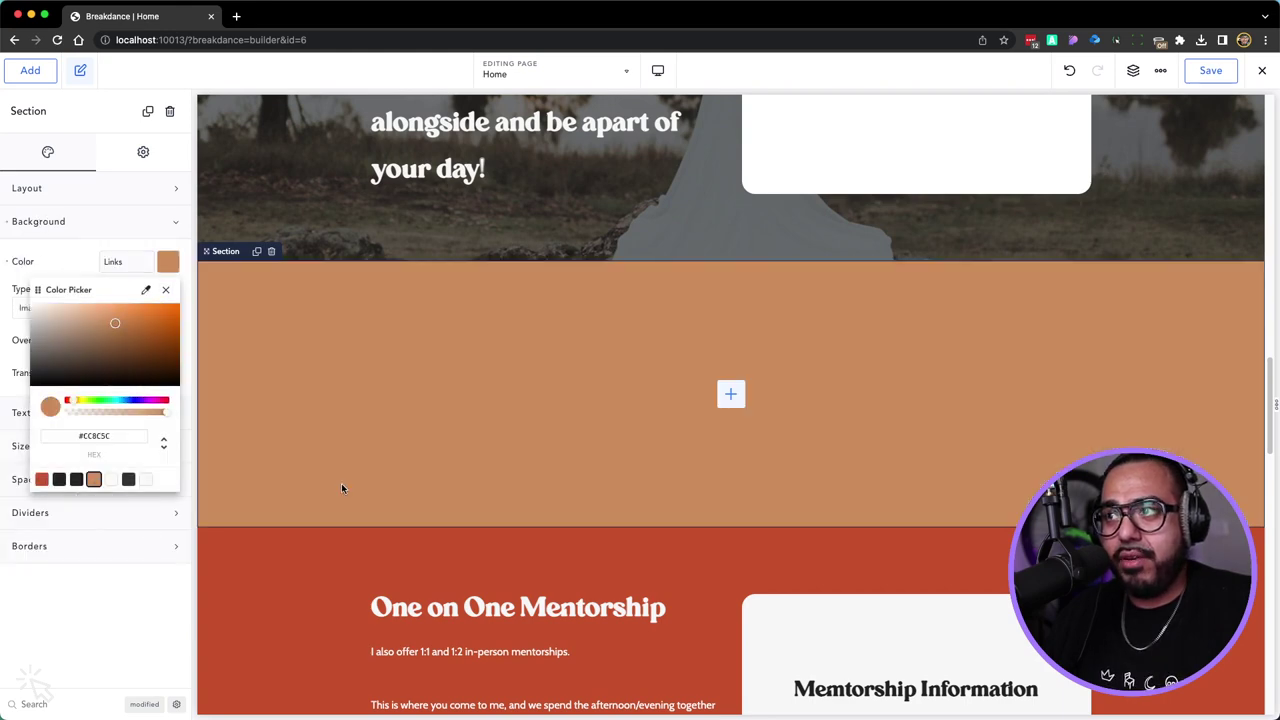
Add a Post Loop Builder to the new section and assign the Testimonials global block to it
click(731, 399)
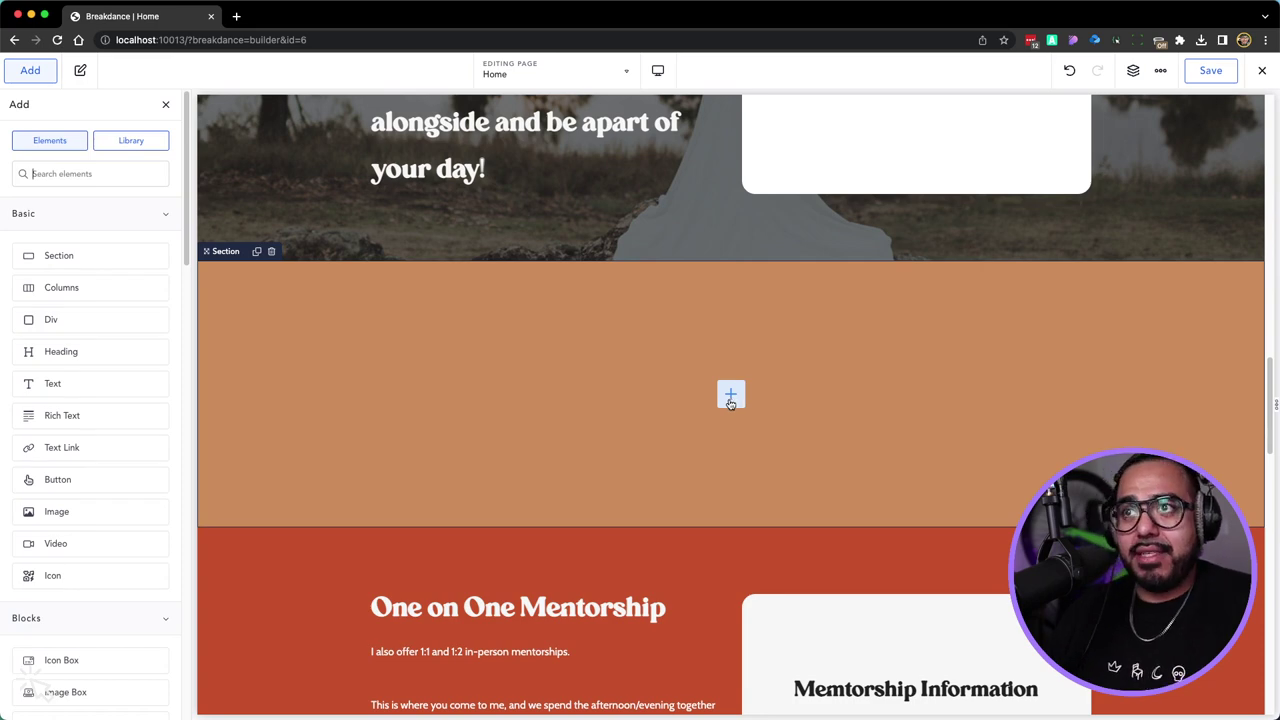
text(post)
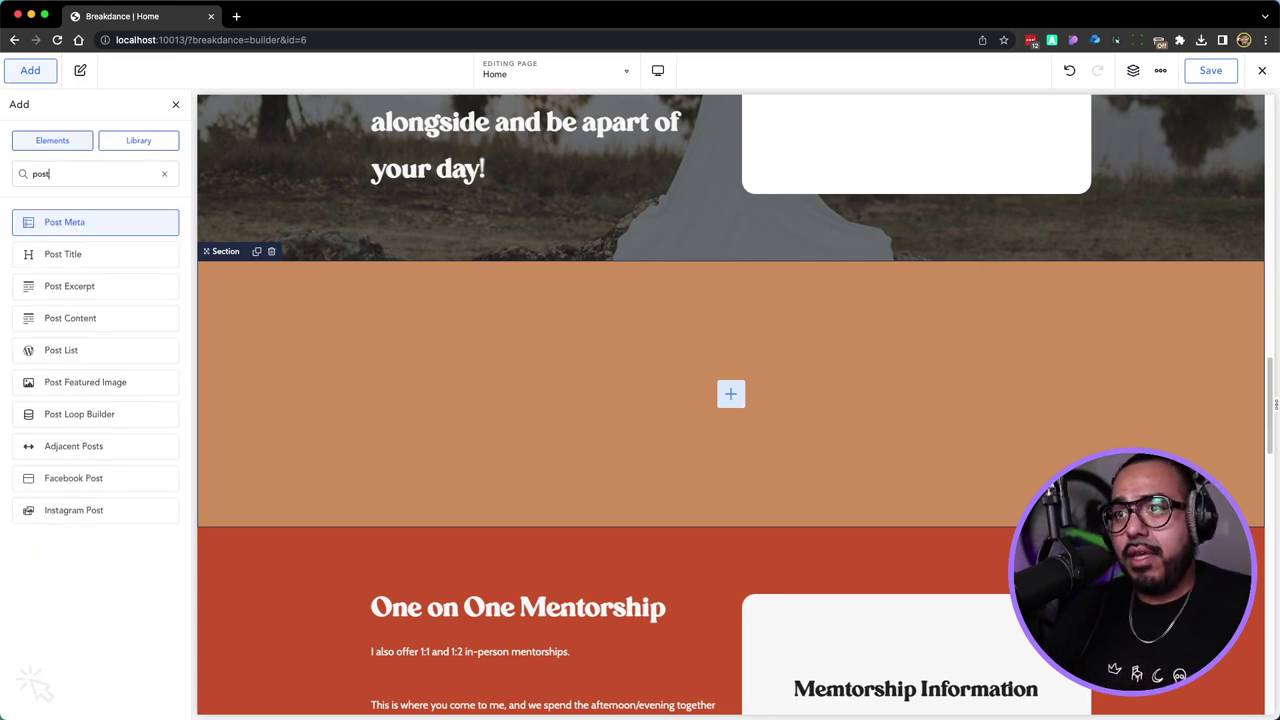
click(63, 410)
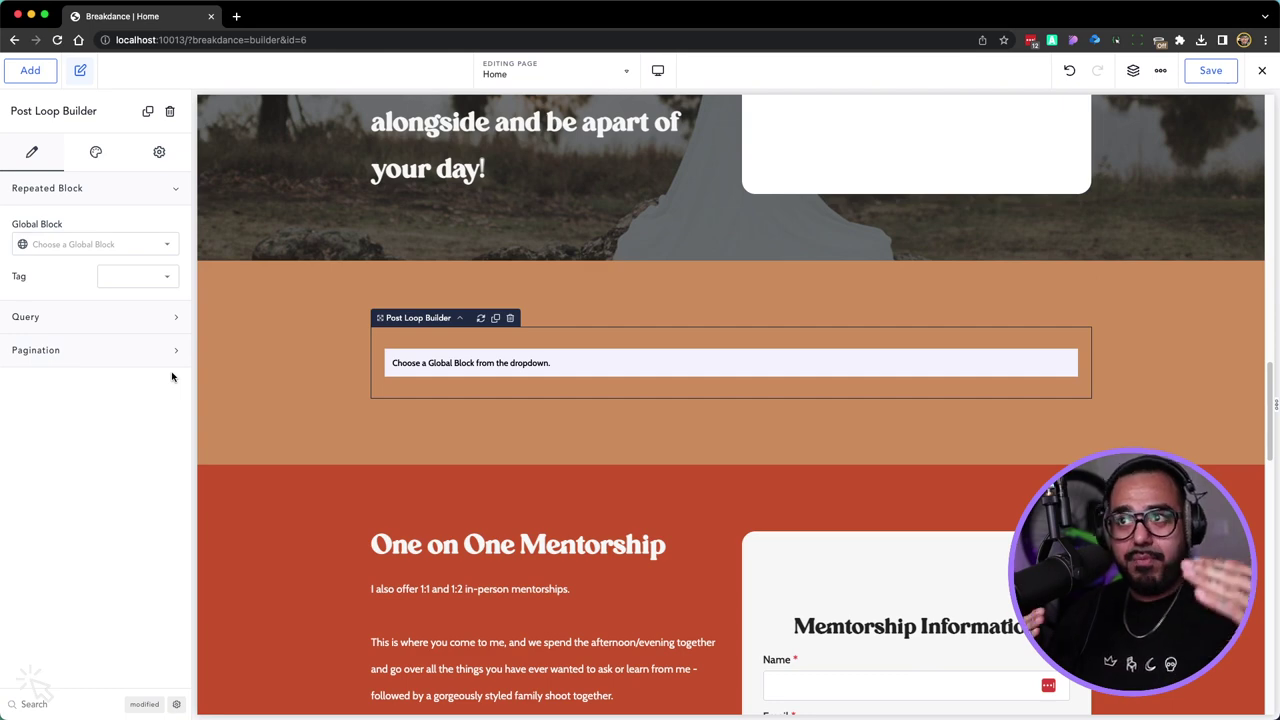
click(97, 244)
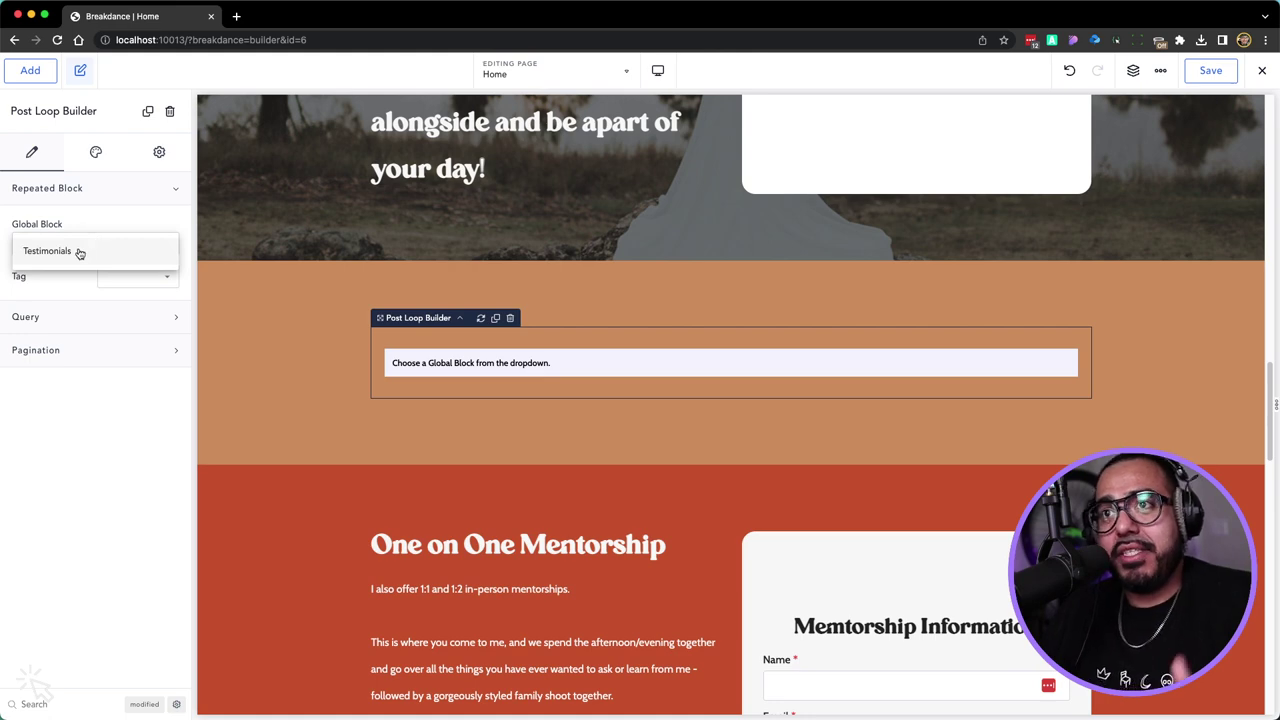
click(80, 252)
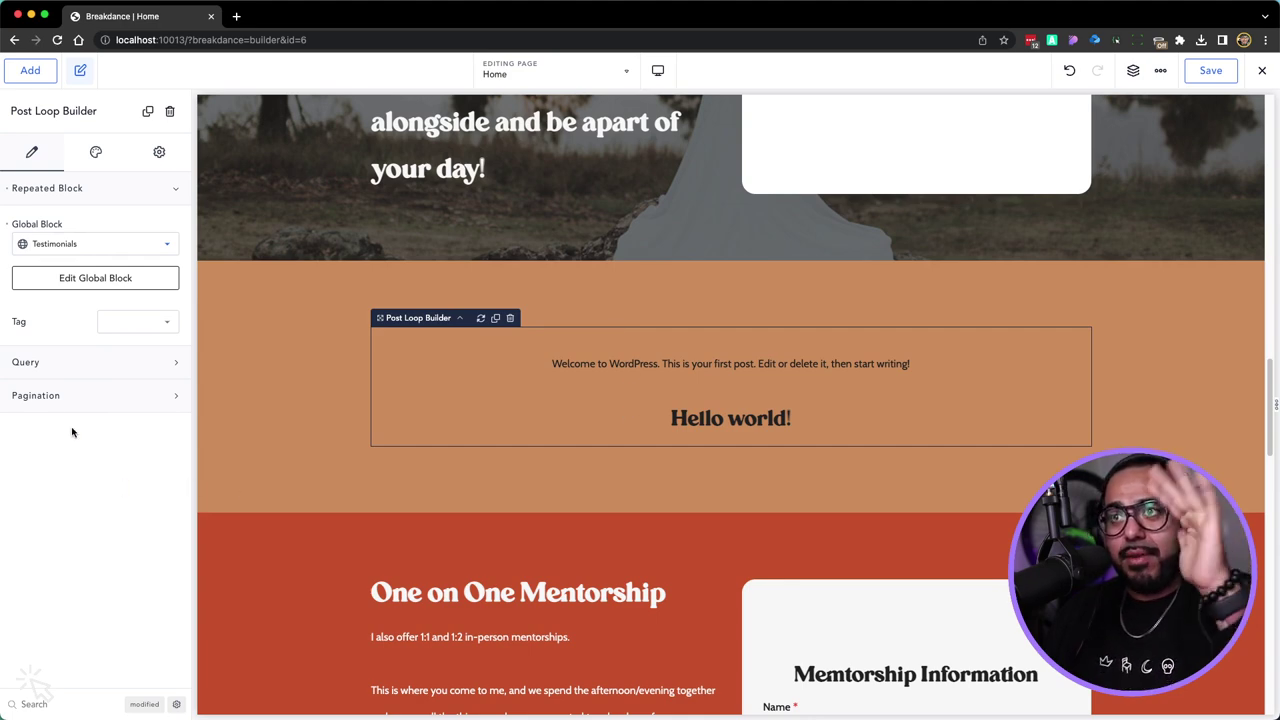
Give the post loop a custom query that includes the Testimonials post type instead of Posts, and apply it
click(51, 364)
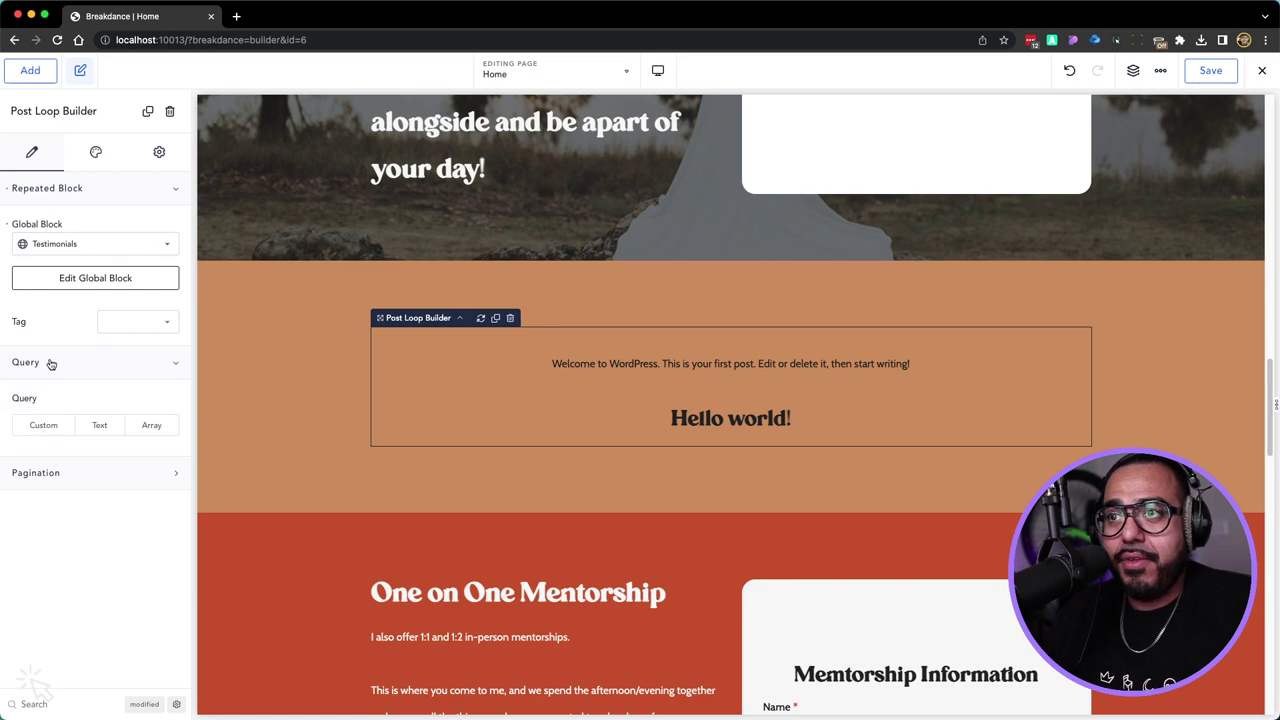
click(42, 428)
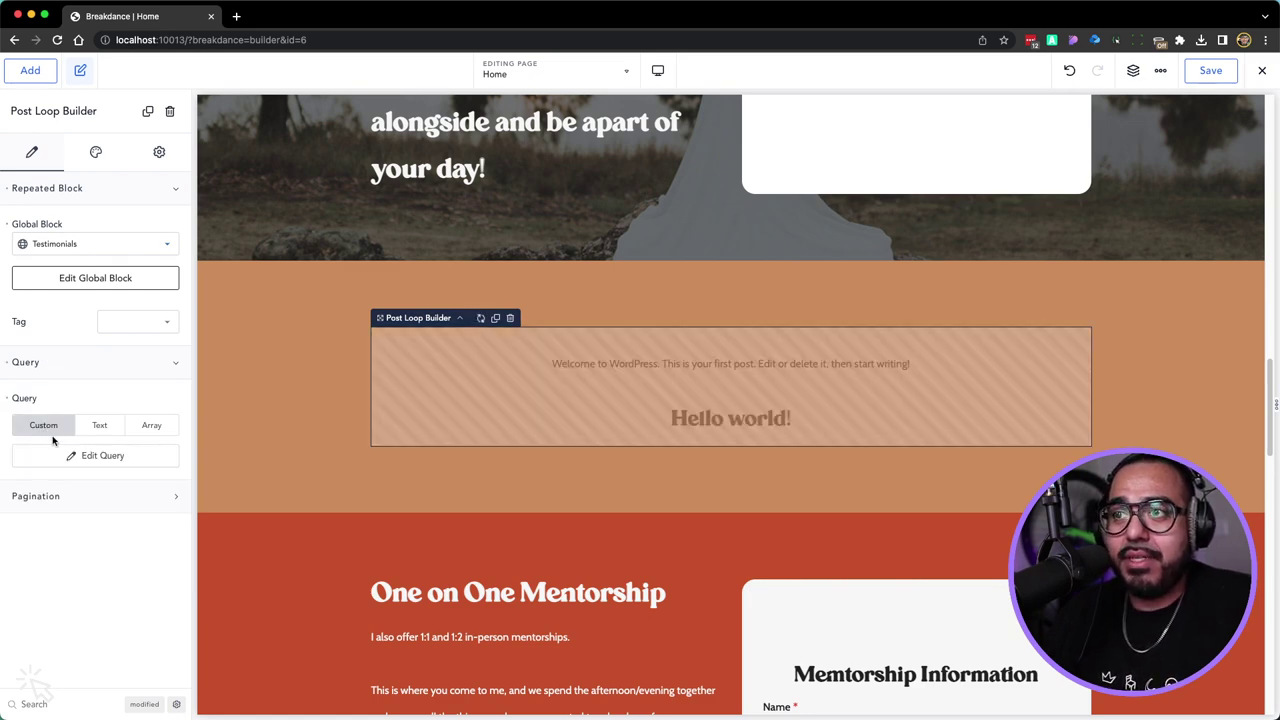
click(98, 457)
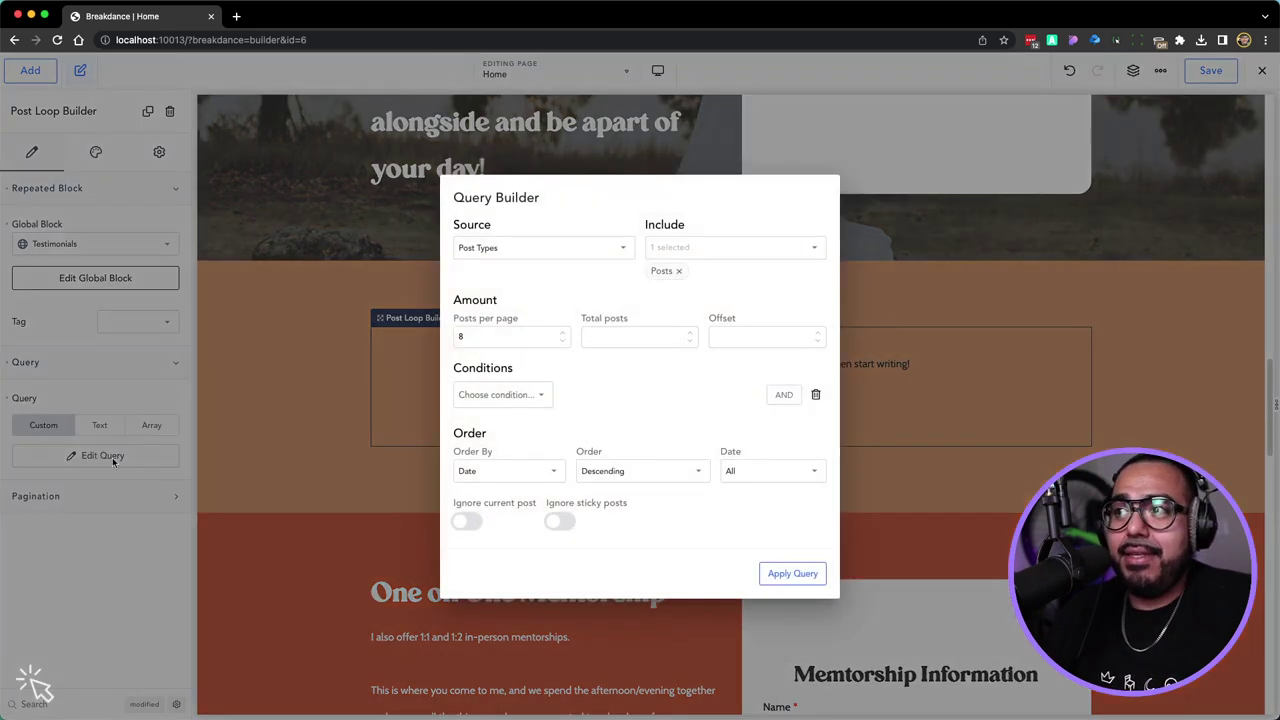
click(680, 273)
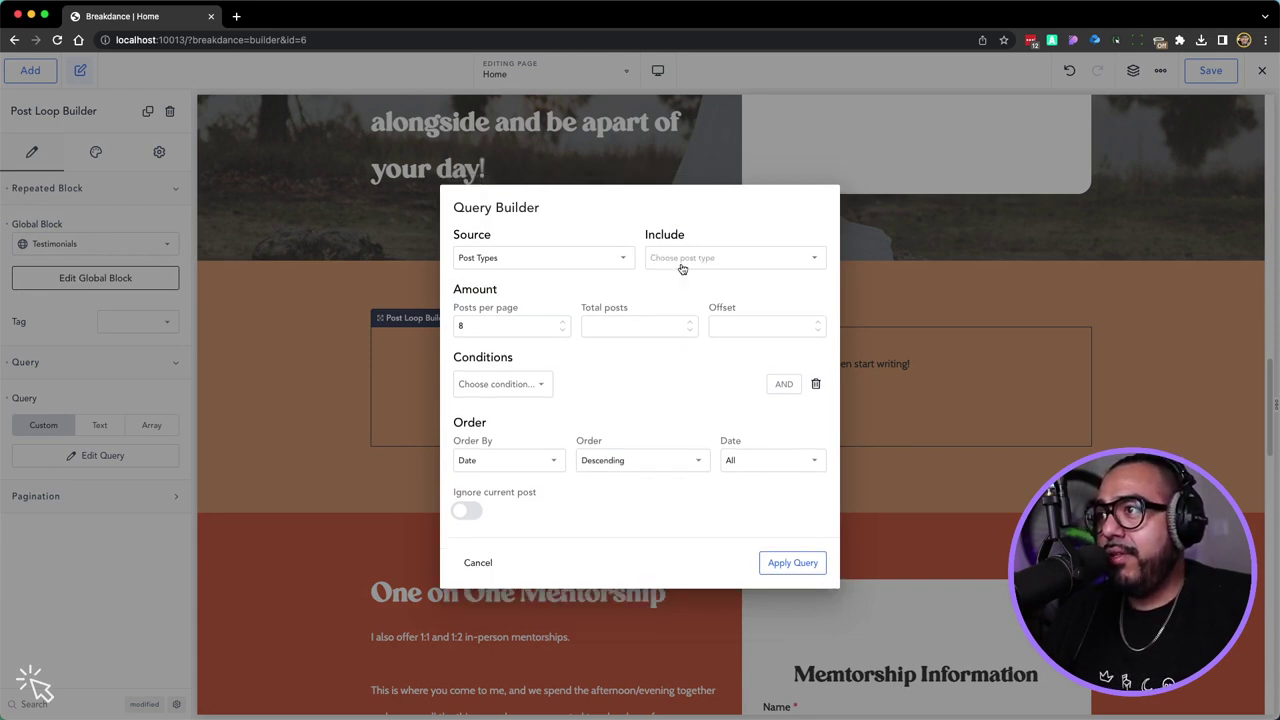
click(681, 269)
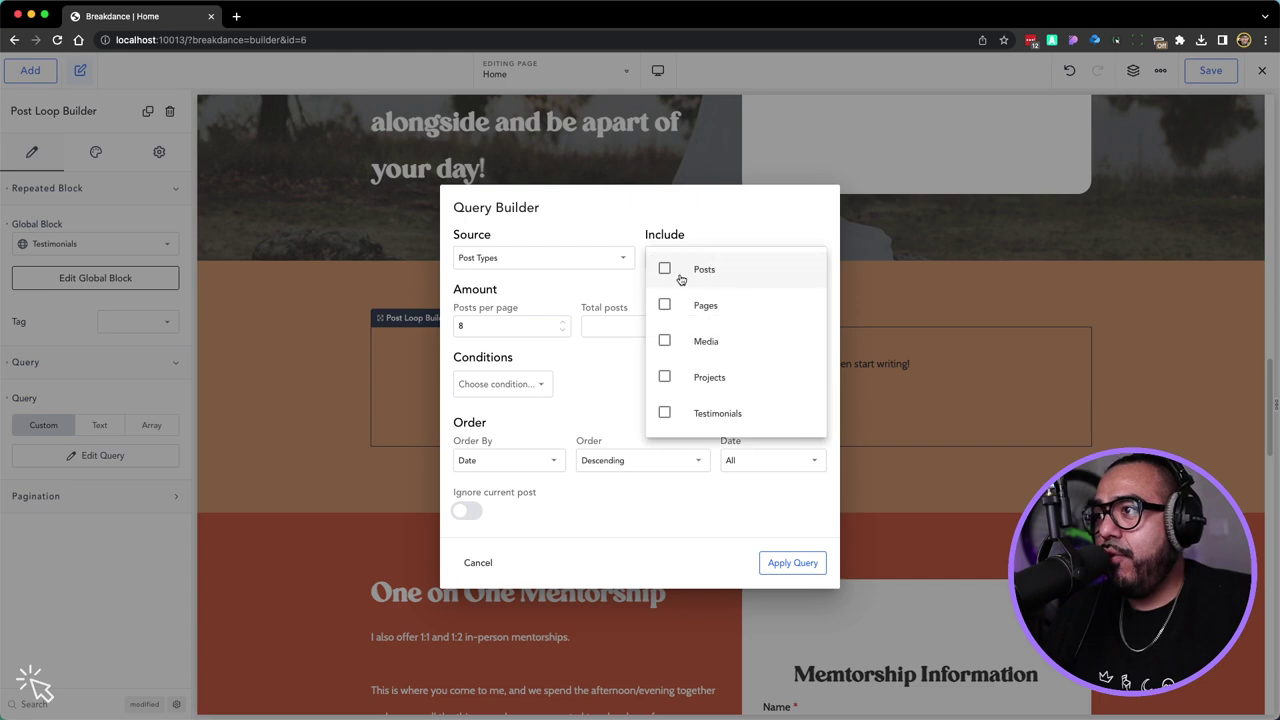
click(698, 413)
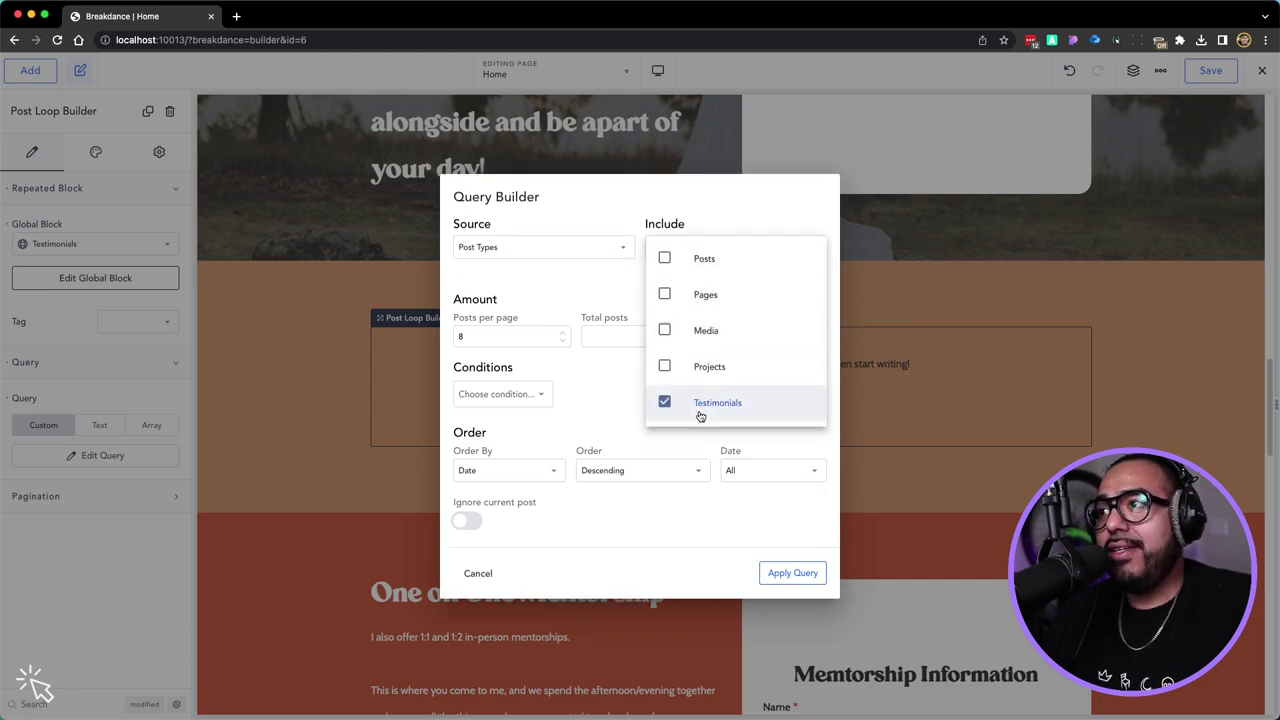
click(777, 572)
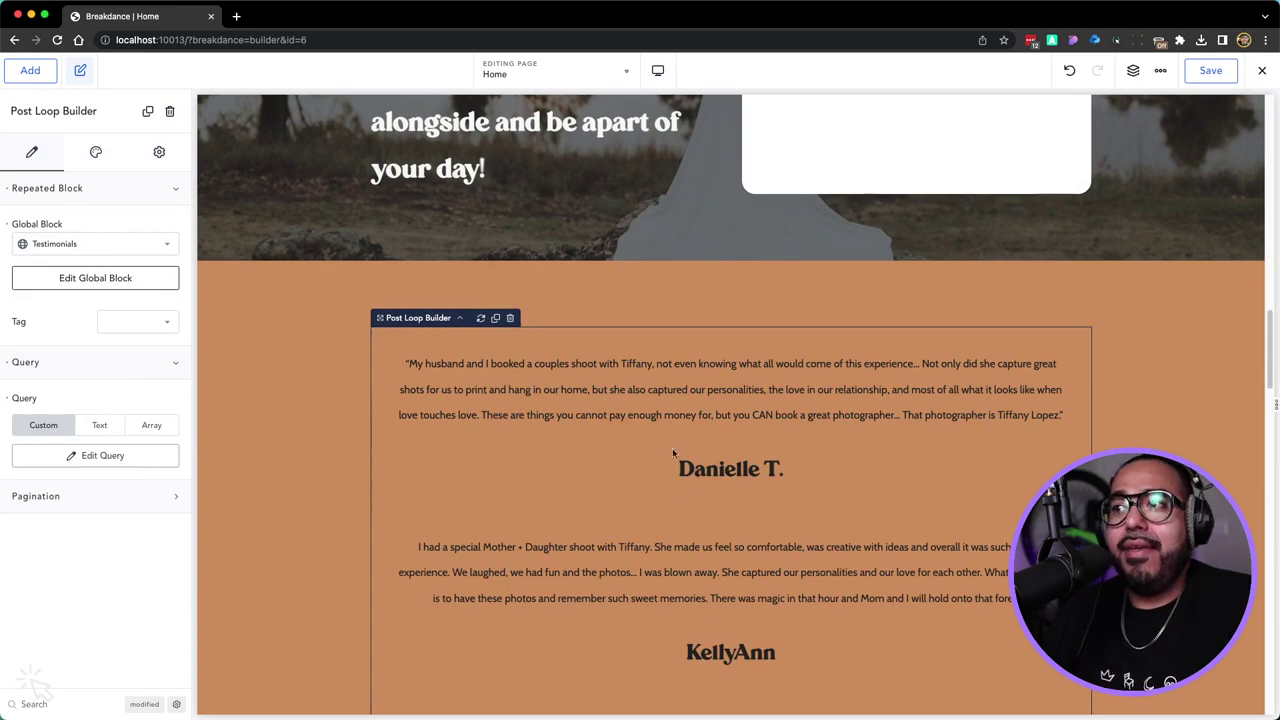
Review the looped testimonials and change the post loop's list layout to Slider
scroll(684, 435, down, 10)
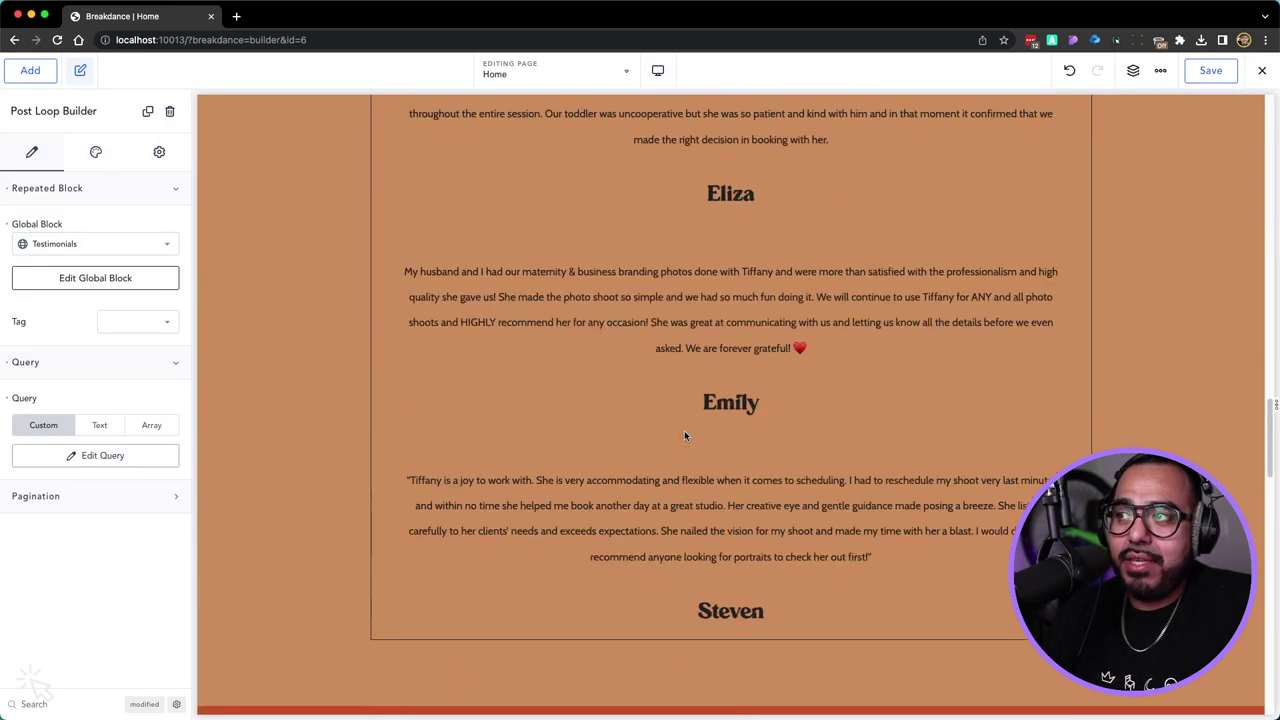
scroll(685, 435, down, 2)
scroll(685, 435, up, 8)
scroll(685, 435, down, 3)
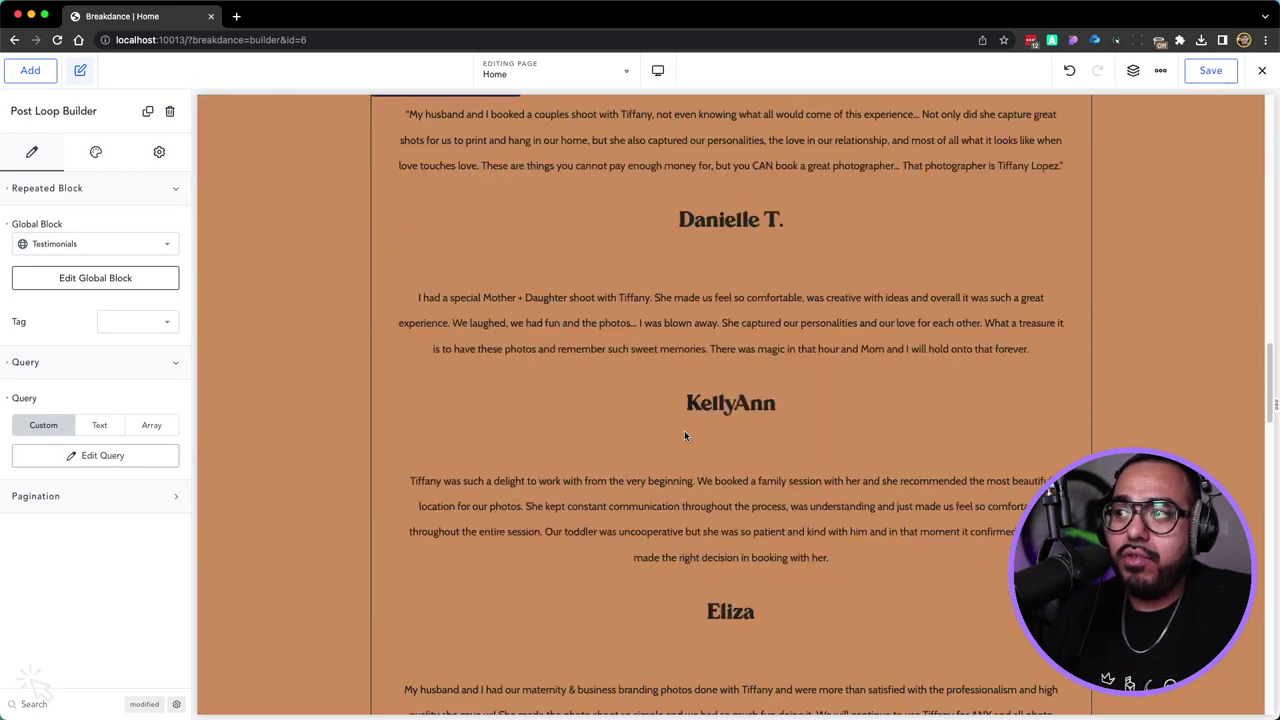
scroll(684, 435, down, 5)
scroll(684, 435, up, 8)
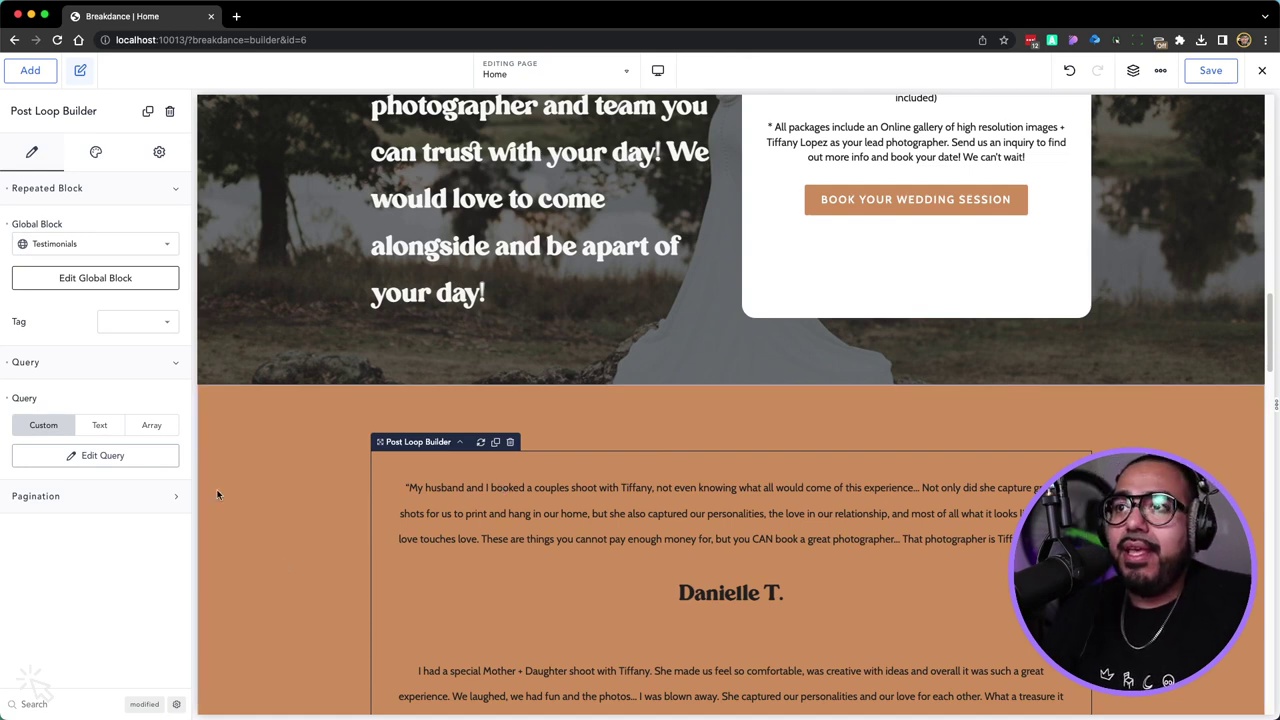
click(98, 152)
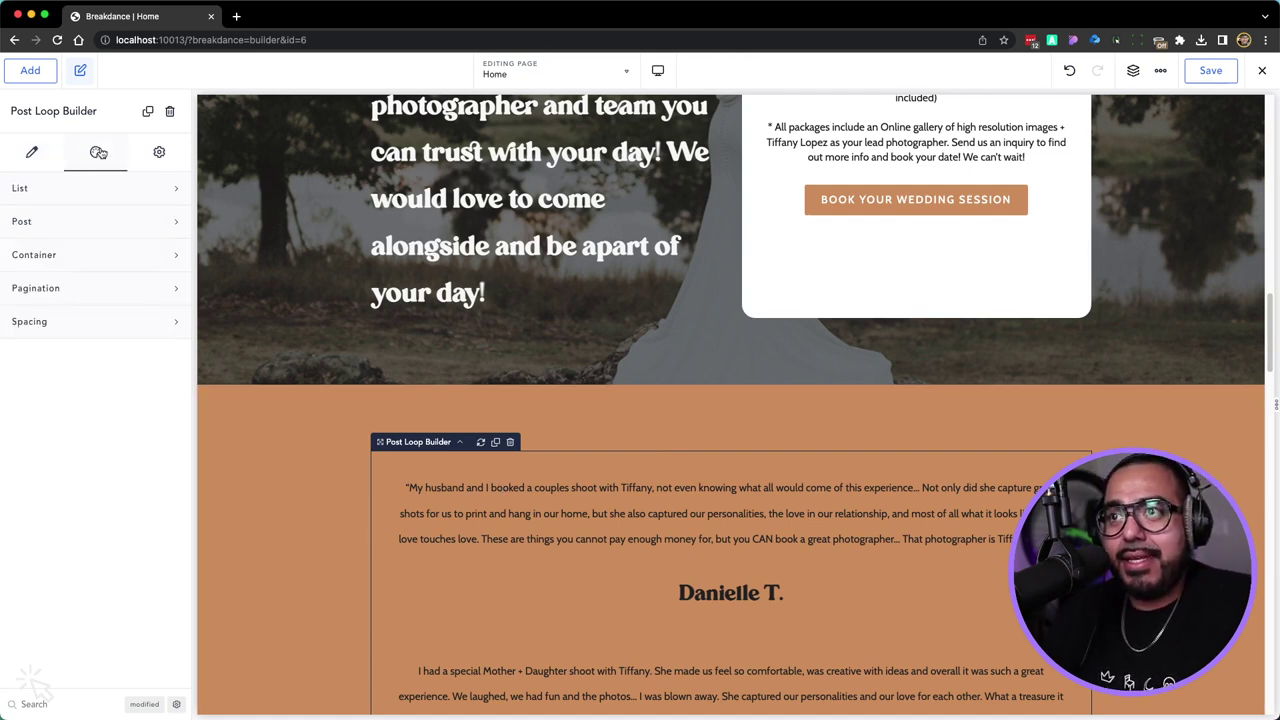
click(98, 226)
click(88, 226)
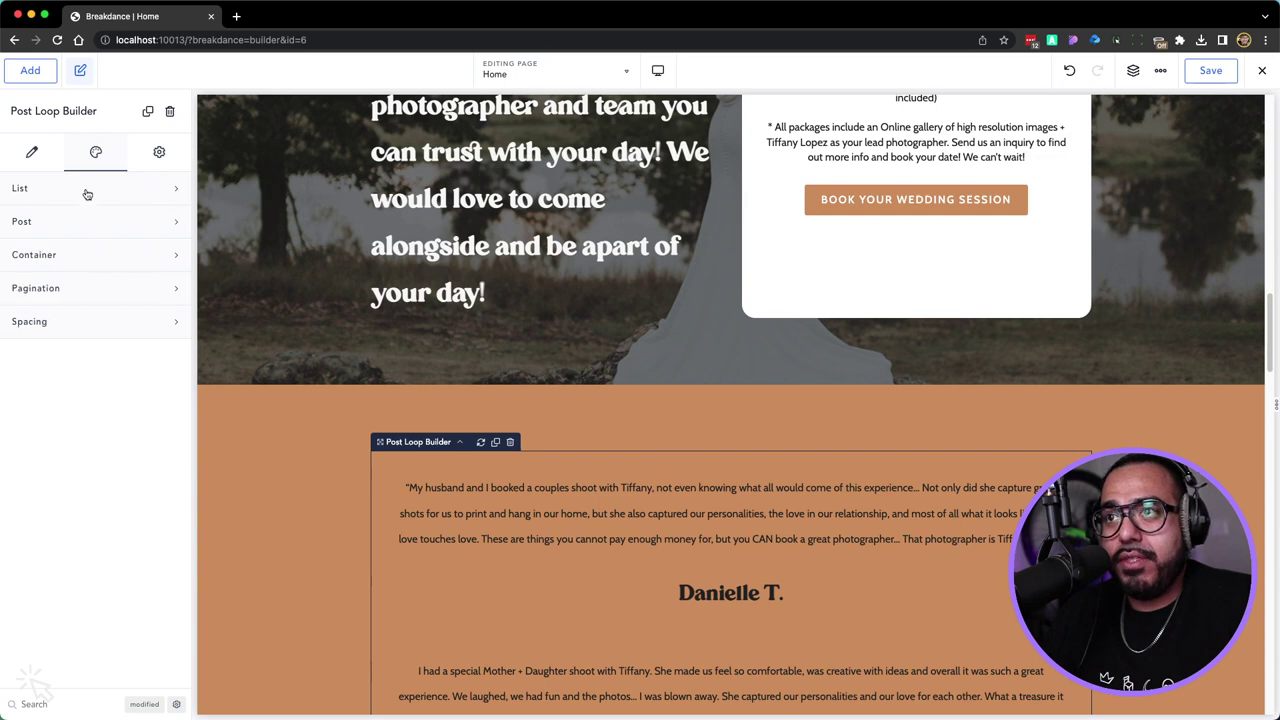
click(88, 194)
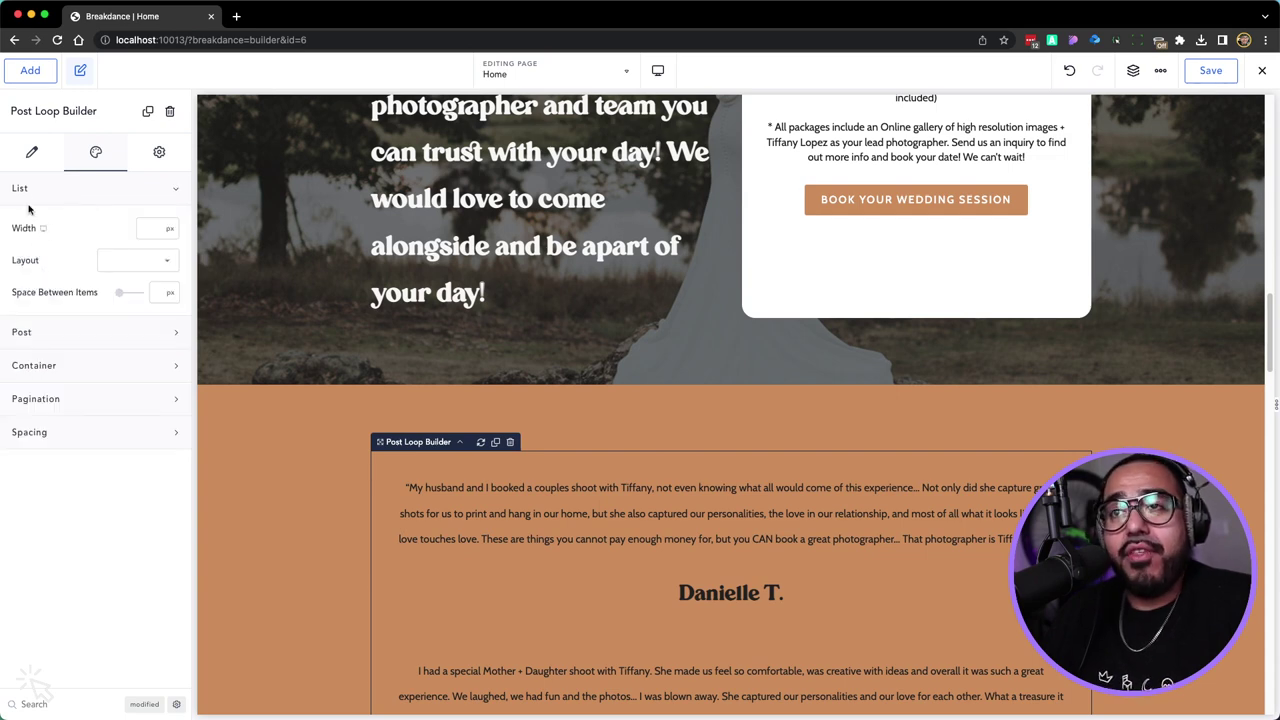
click(122, 257)
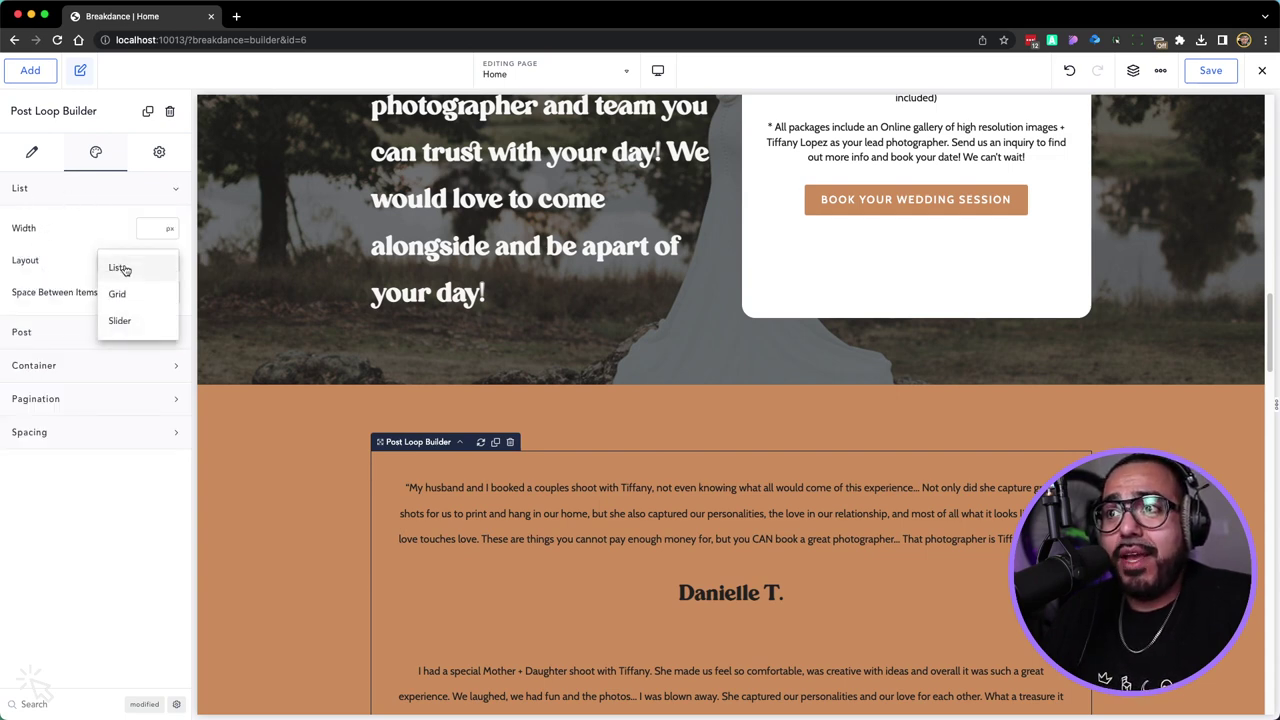
click(122, 321)
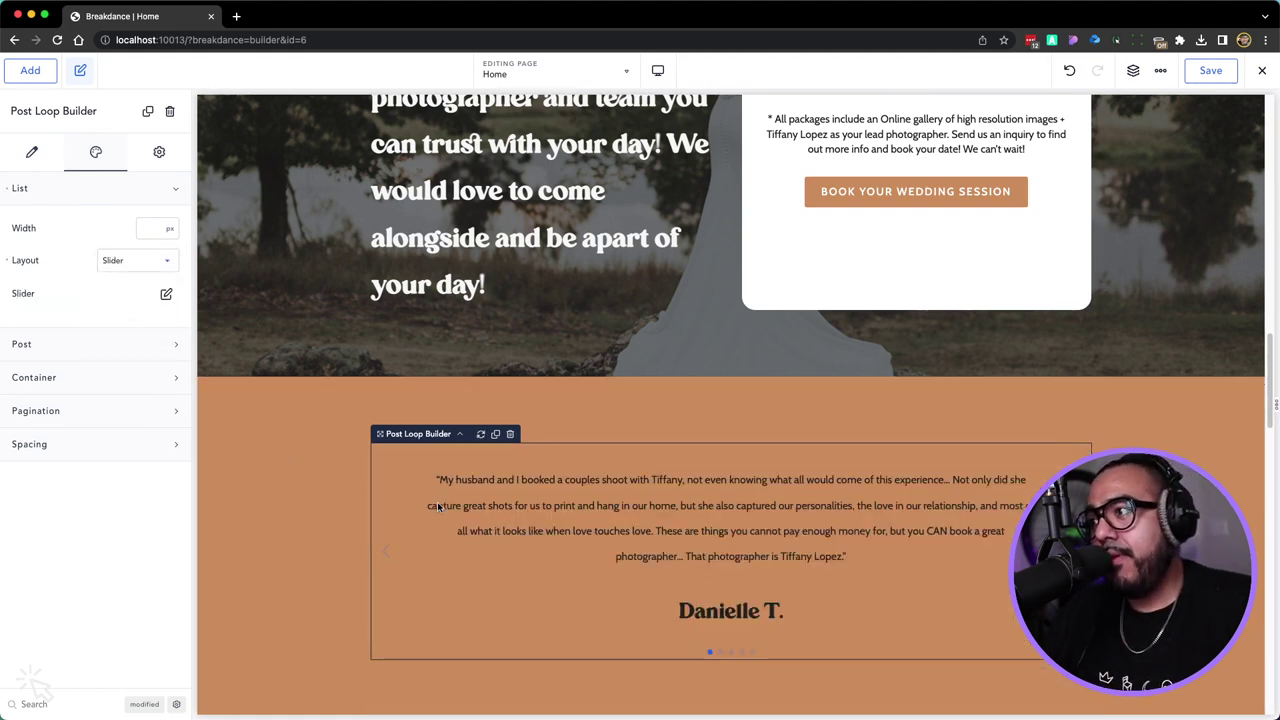
Set the testimonial slider's arrow colour to Tiffany Gray #313131
scroll(450, 515, down, 1)
click(329, 512)
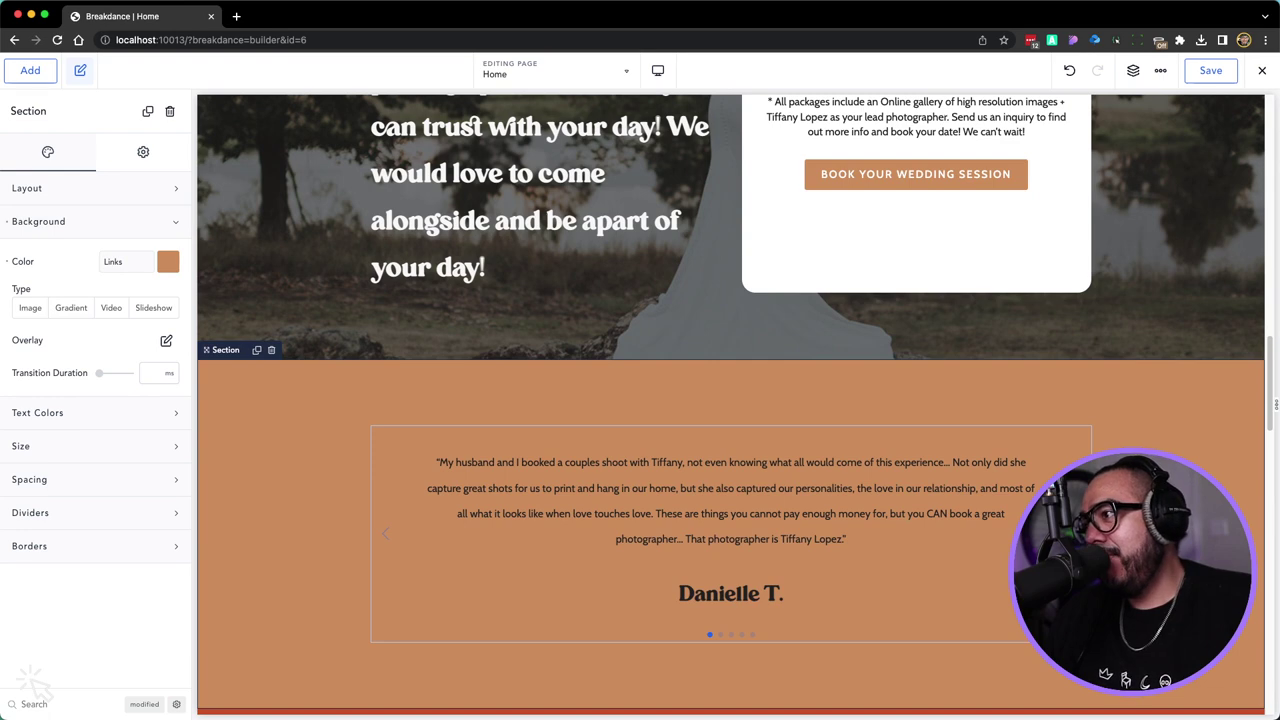
click(492, 459)
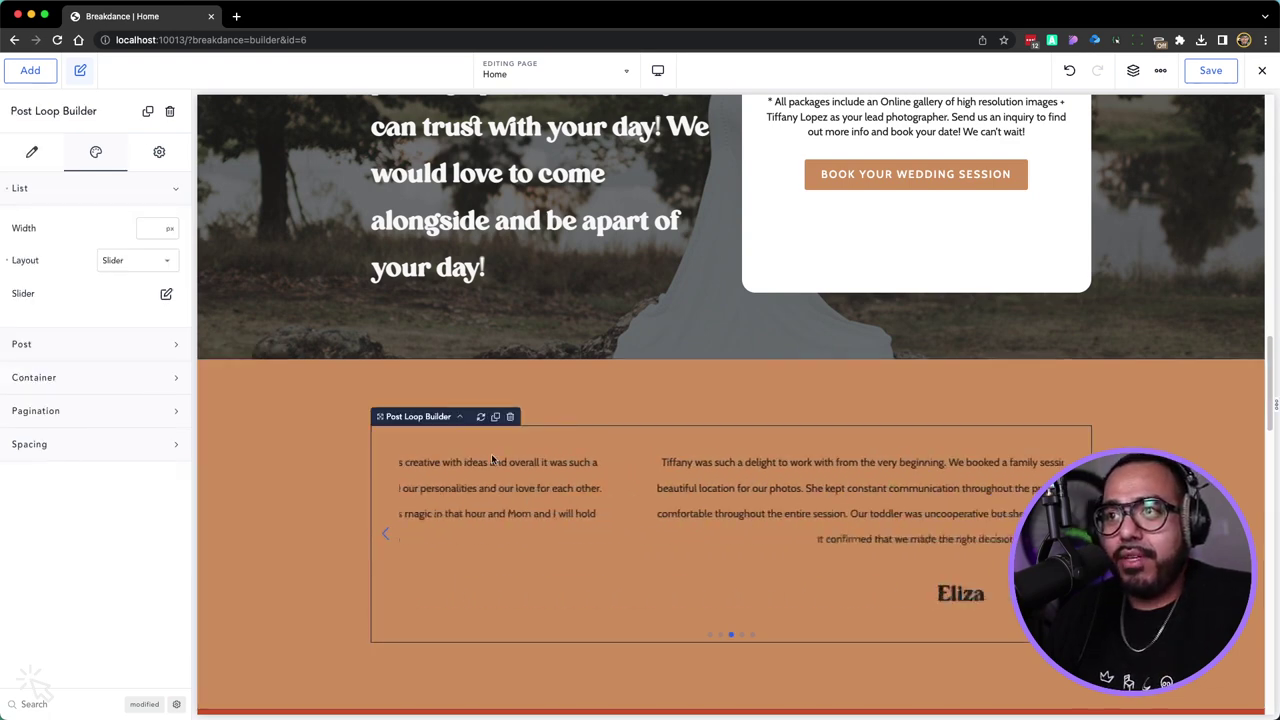
click(166, 295)
click(167, 390)
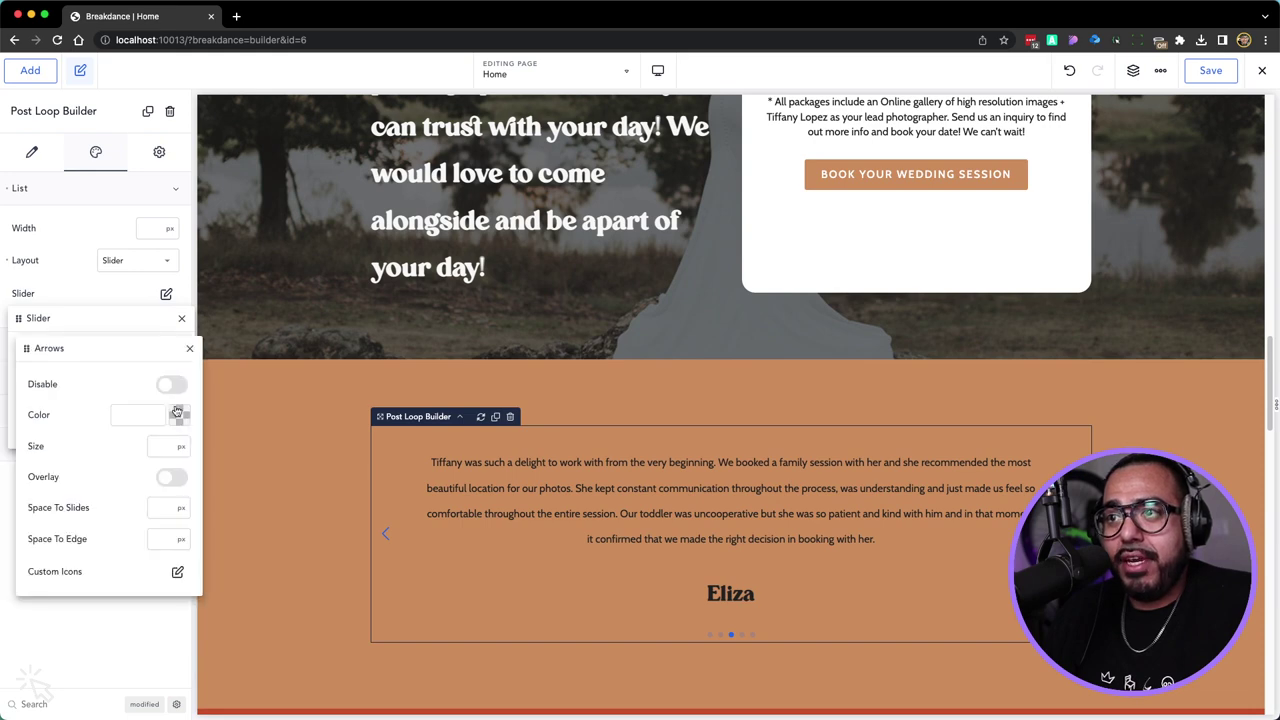
click(180, 420)
drag(95, 509, 10, 455)
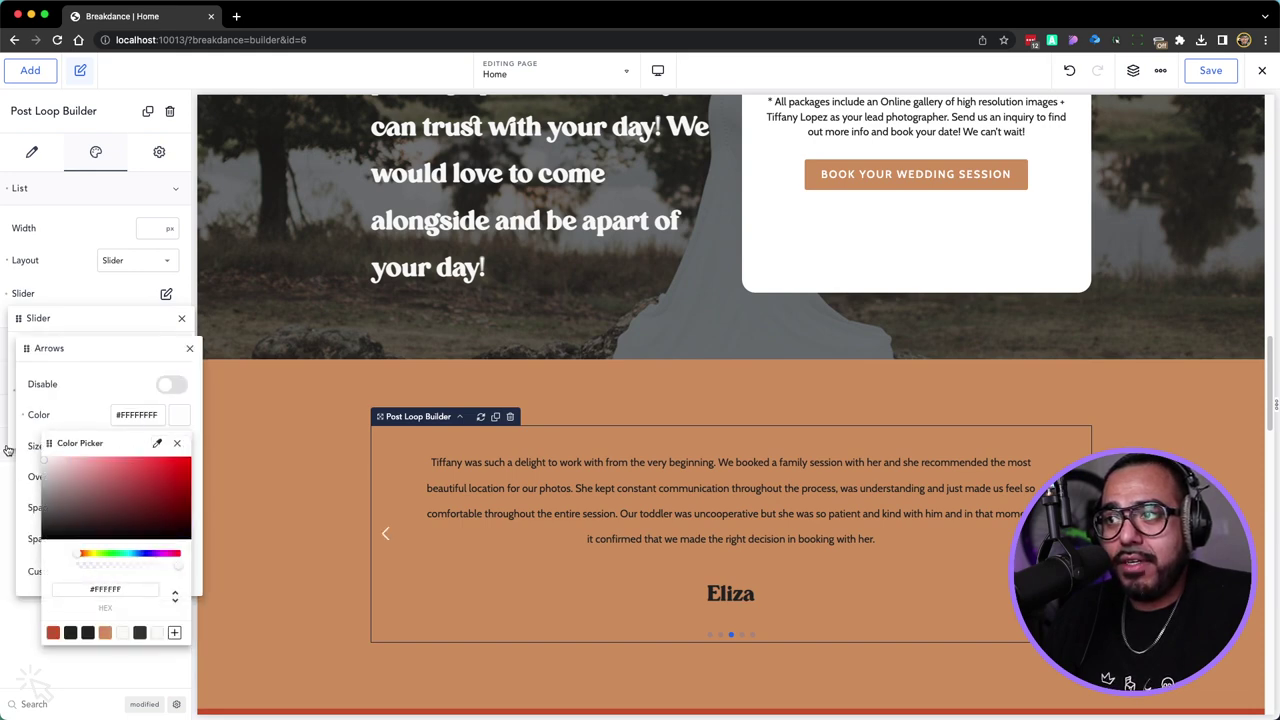
click(139, 633)
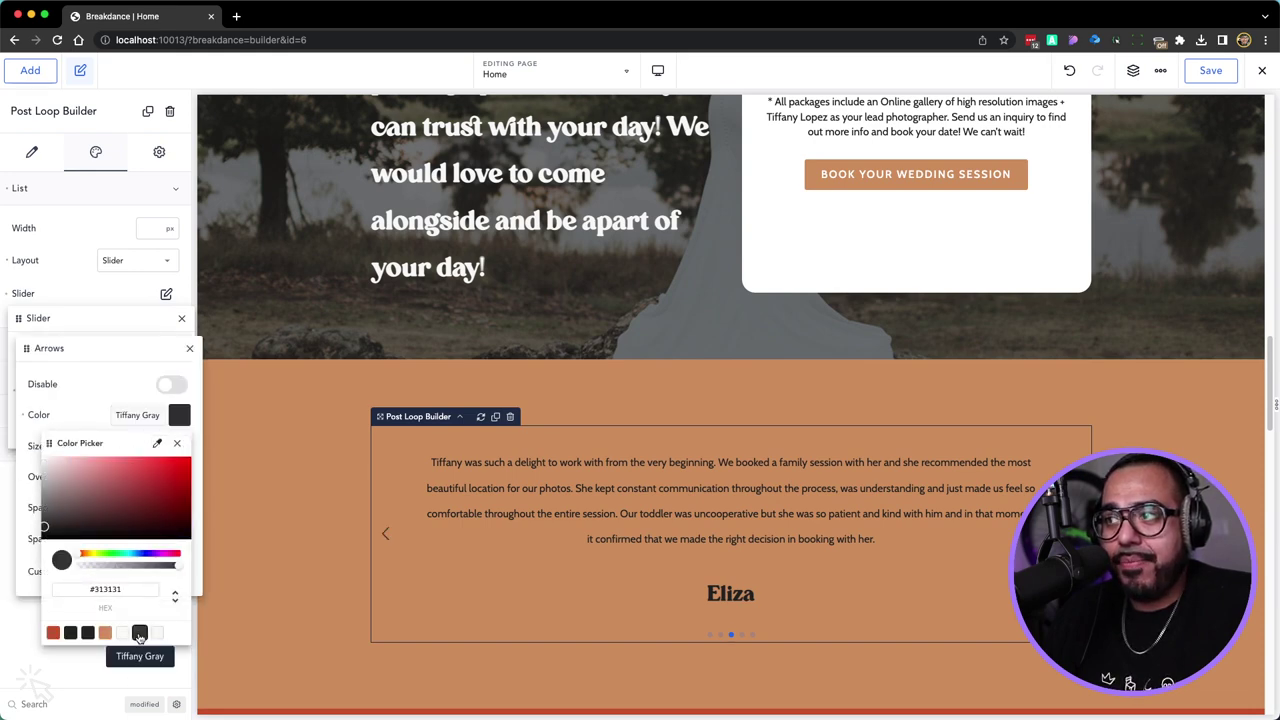
click(177, 443)
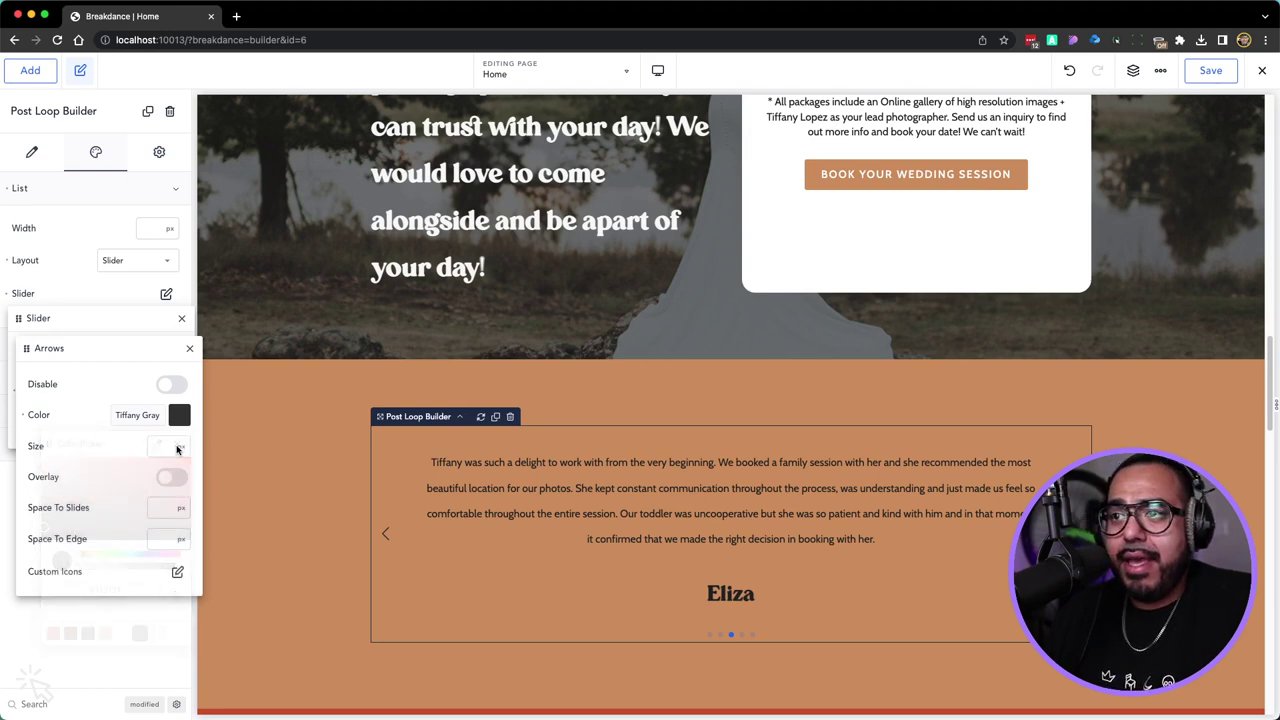
click(190, 351)
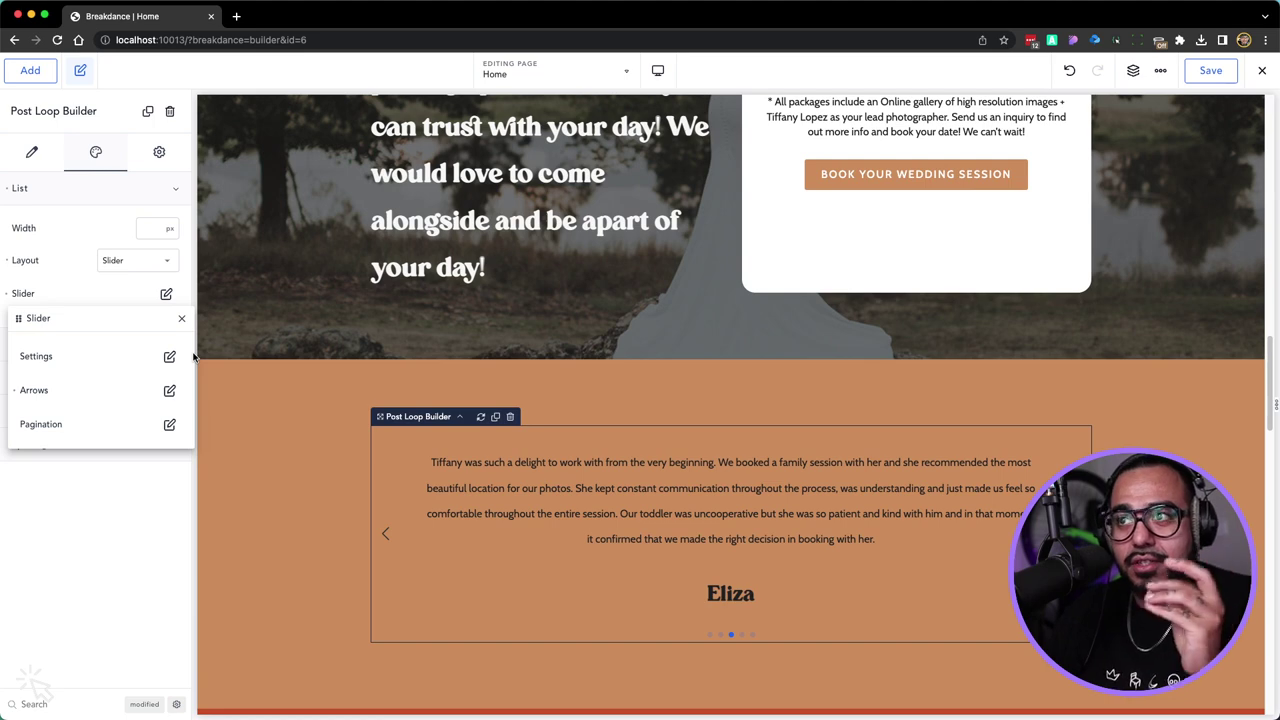
Try the Brand and Text colours on the slider's pagination bullets, and settle on Tiffany Gray #313131
click(170, 426)
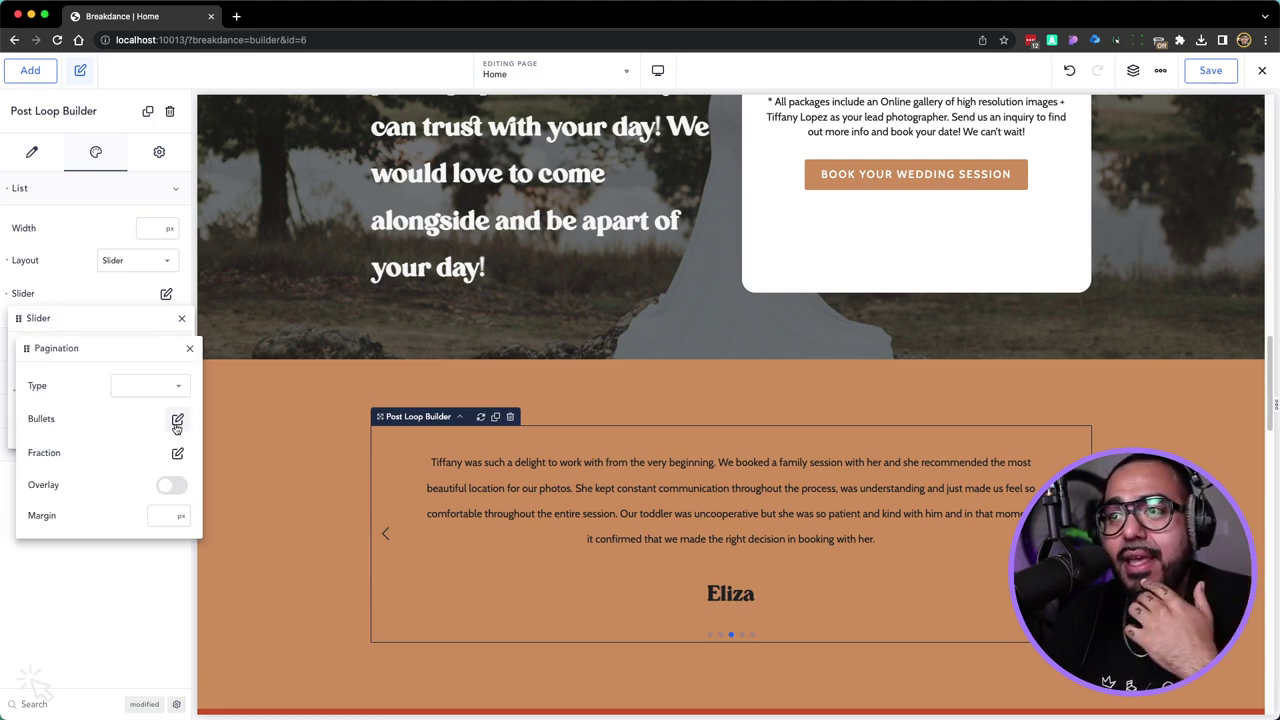
click(177, 419)
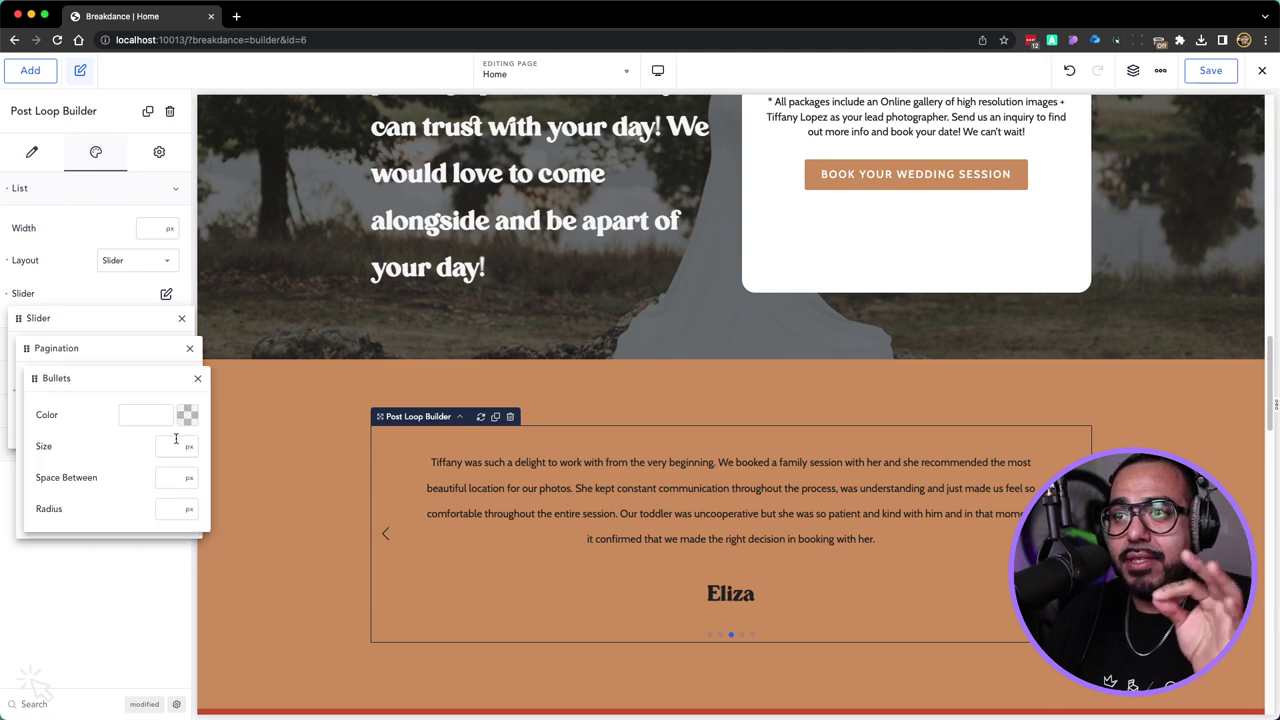
click(185, 417)
click(61, 632)
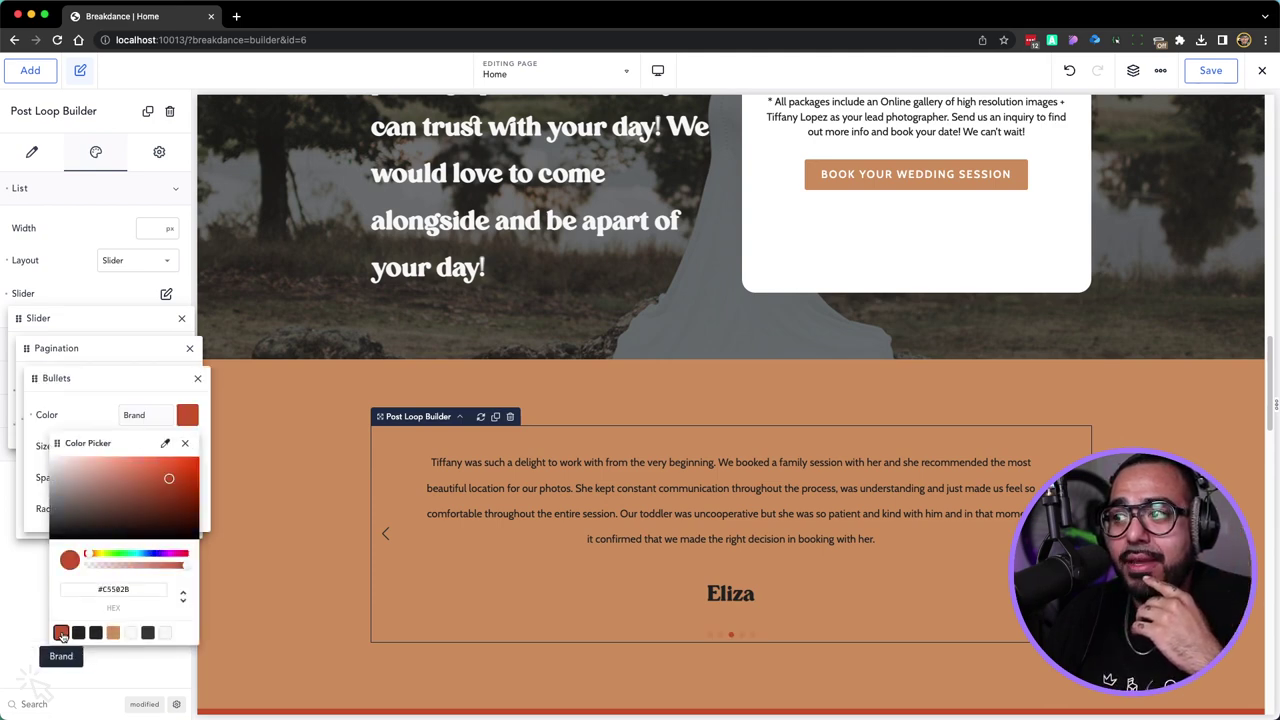
click(78, 632)
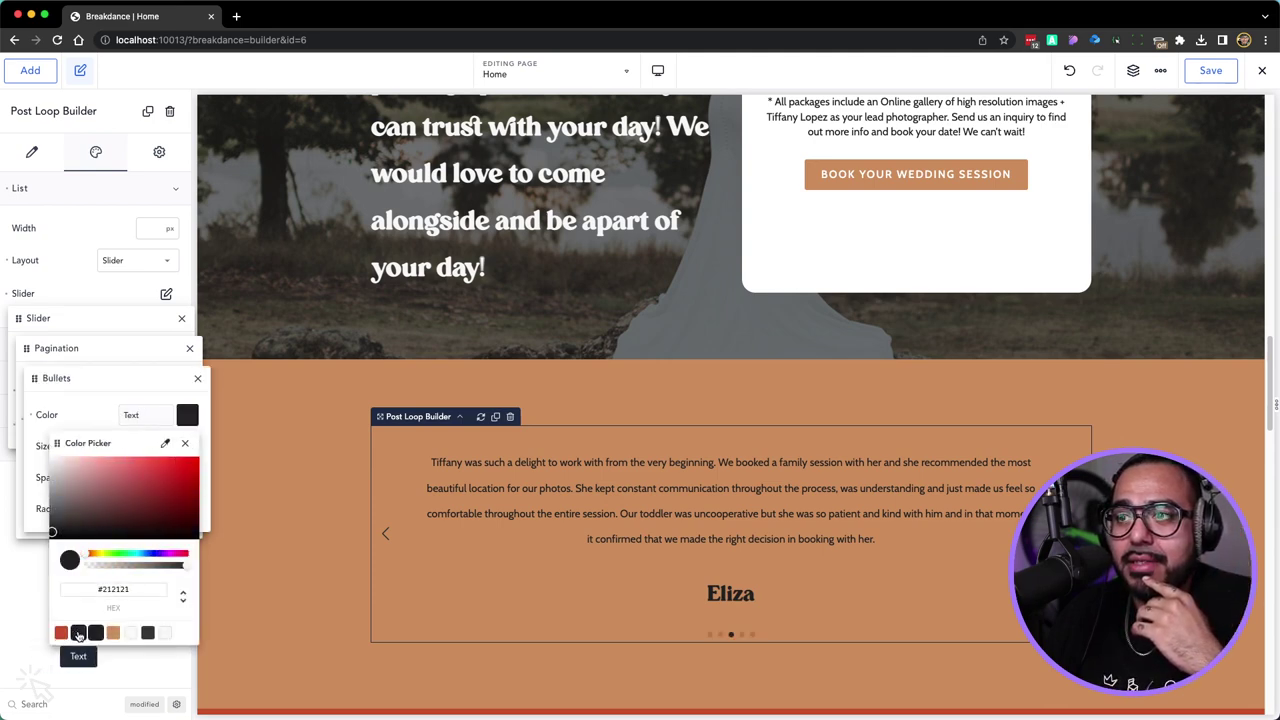
click(147, 632)
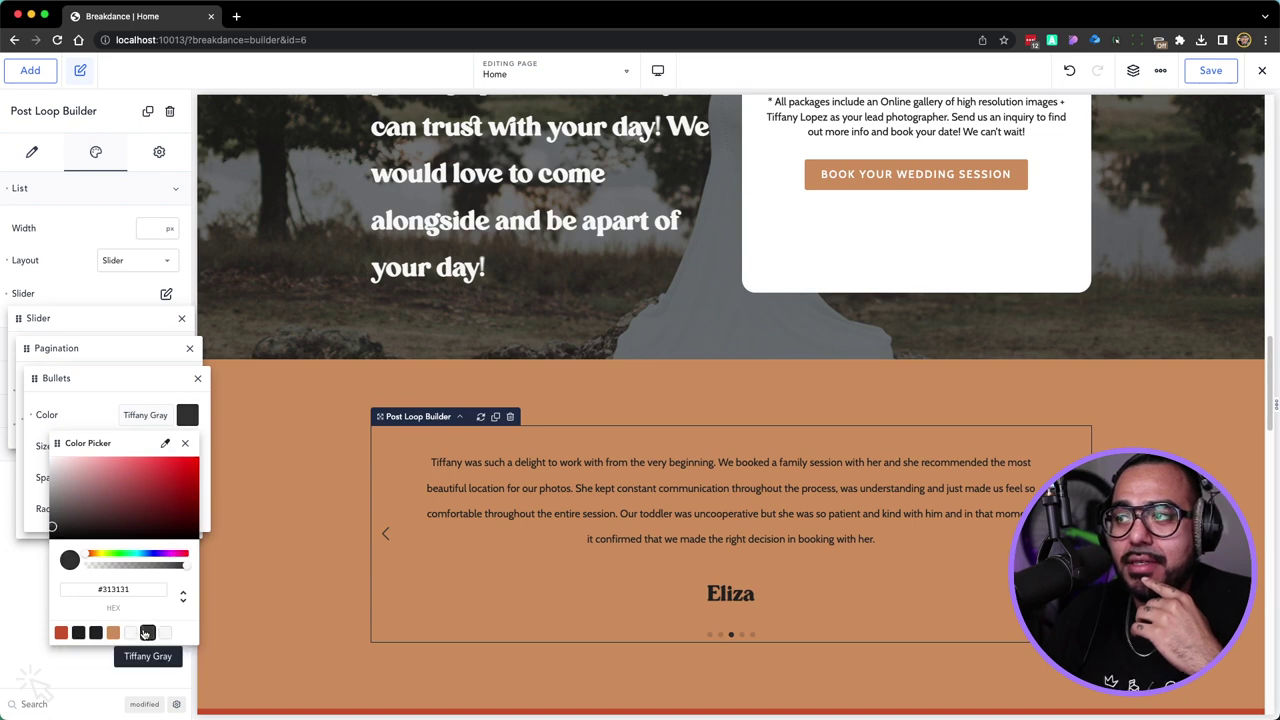
click(335, 541)
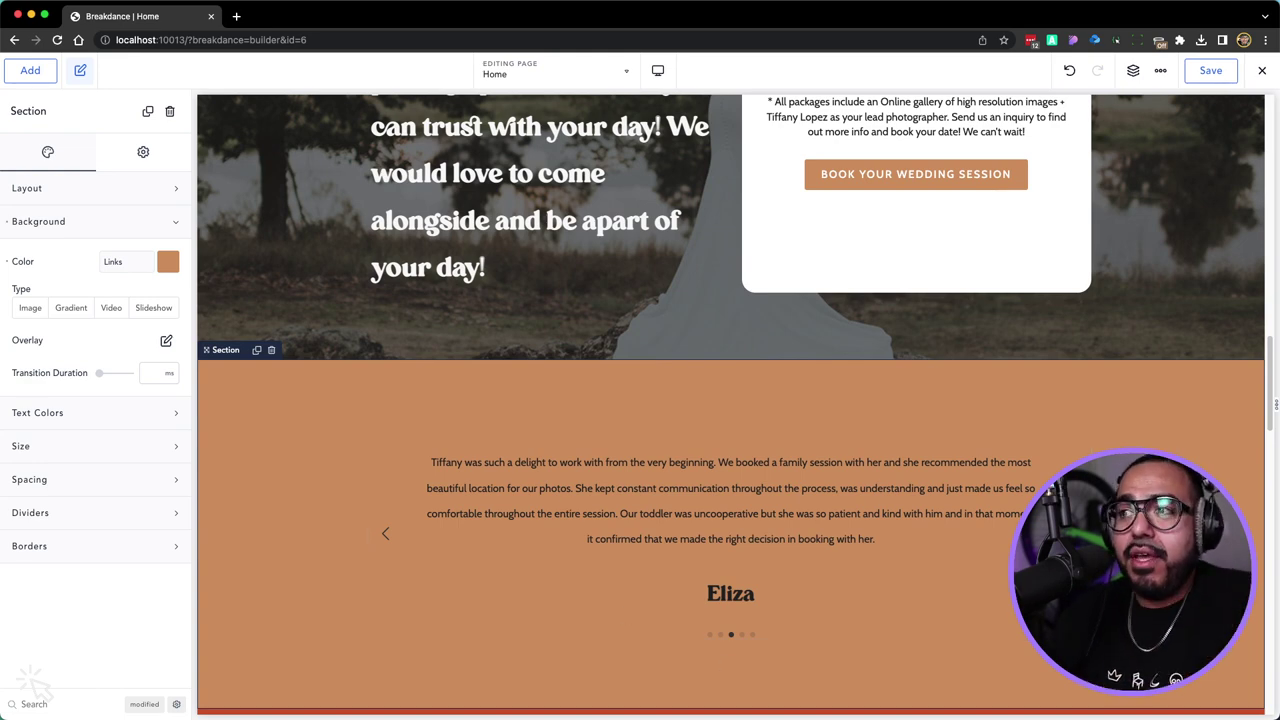
Set the post loop slider's Infinite option to Enabled (frontend only), leaving Center Slides off
click(853, 483)
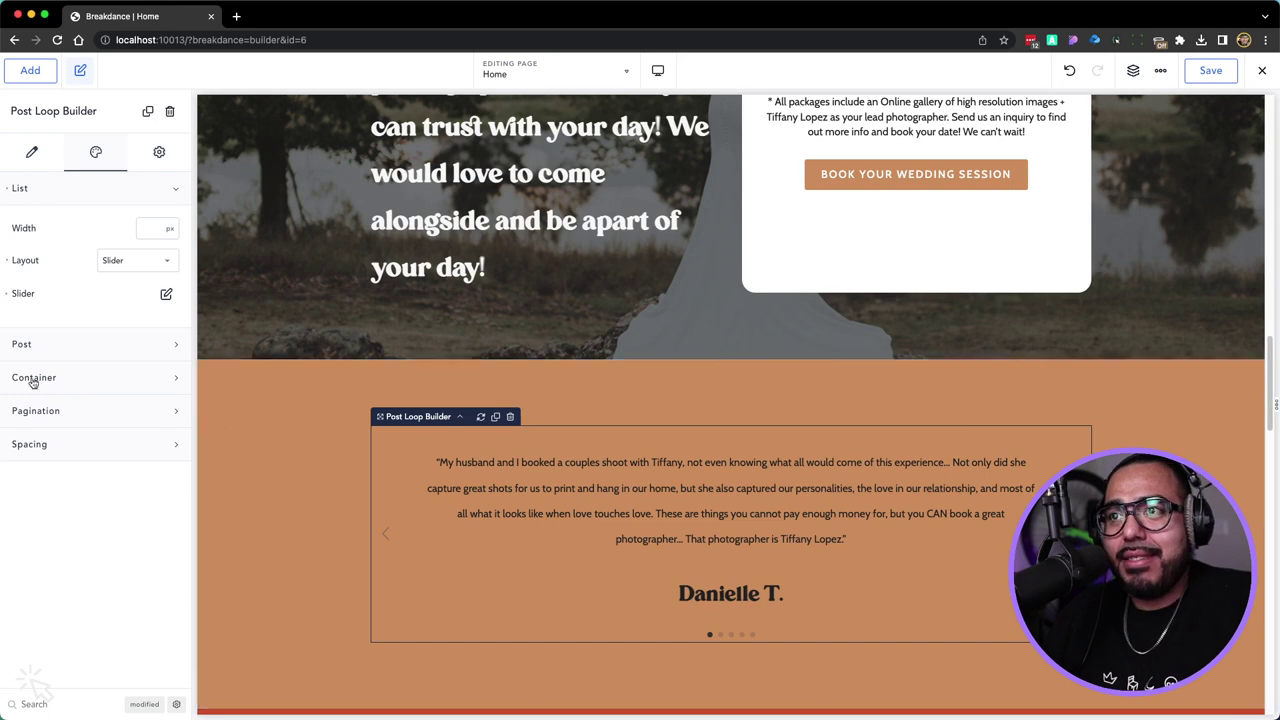
click(166, 293)
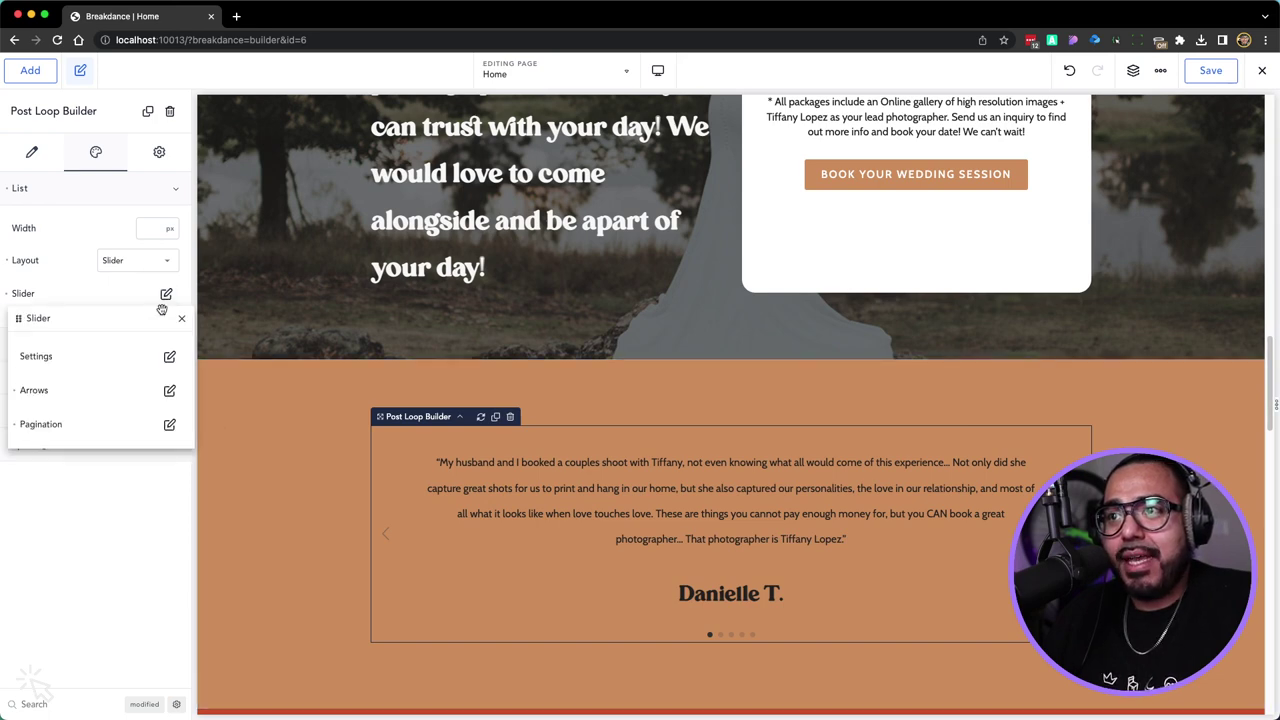
click(168, 356)
click(125, 449)
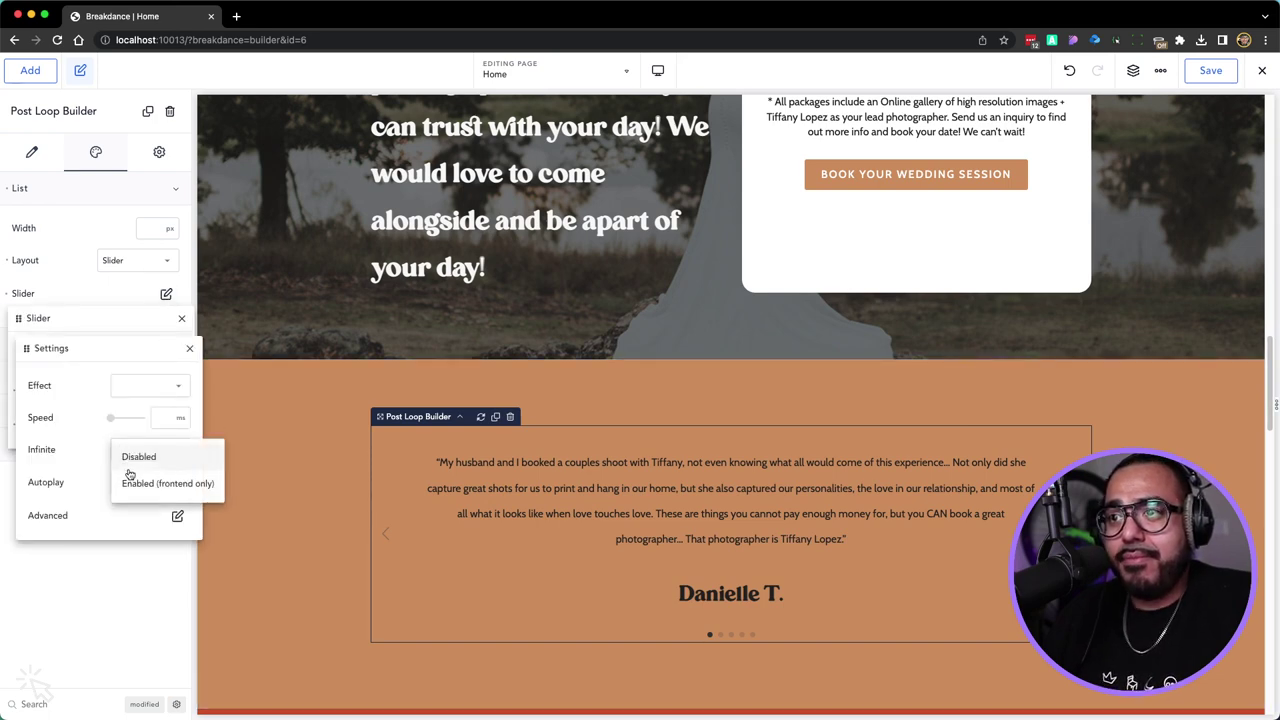
click(146, 485)
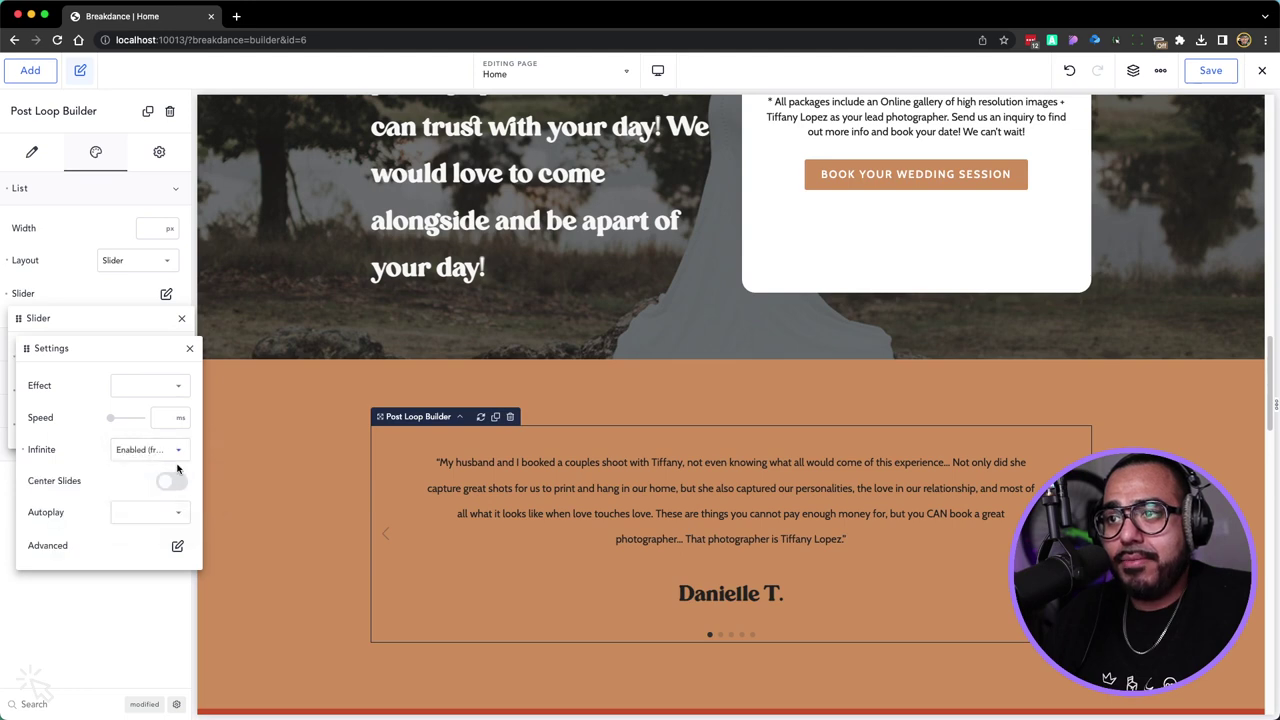
click(171, 484)
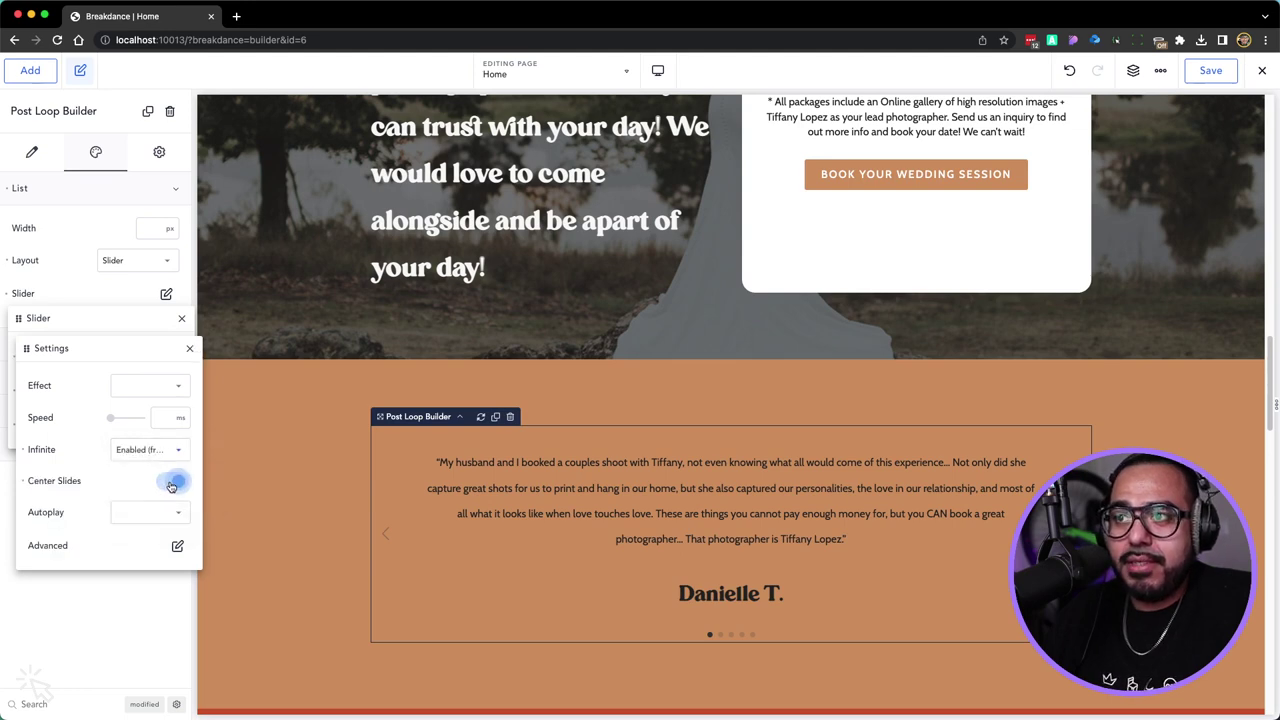
click(171, 484)
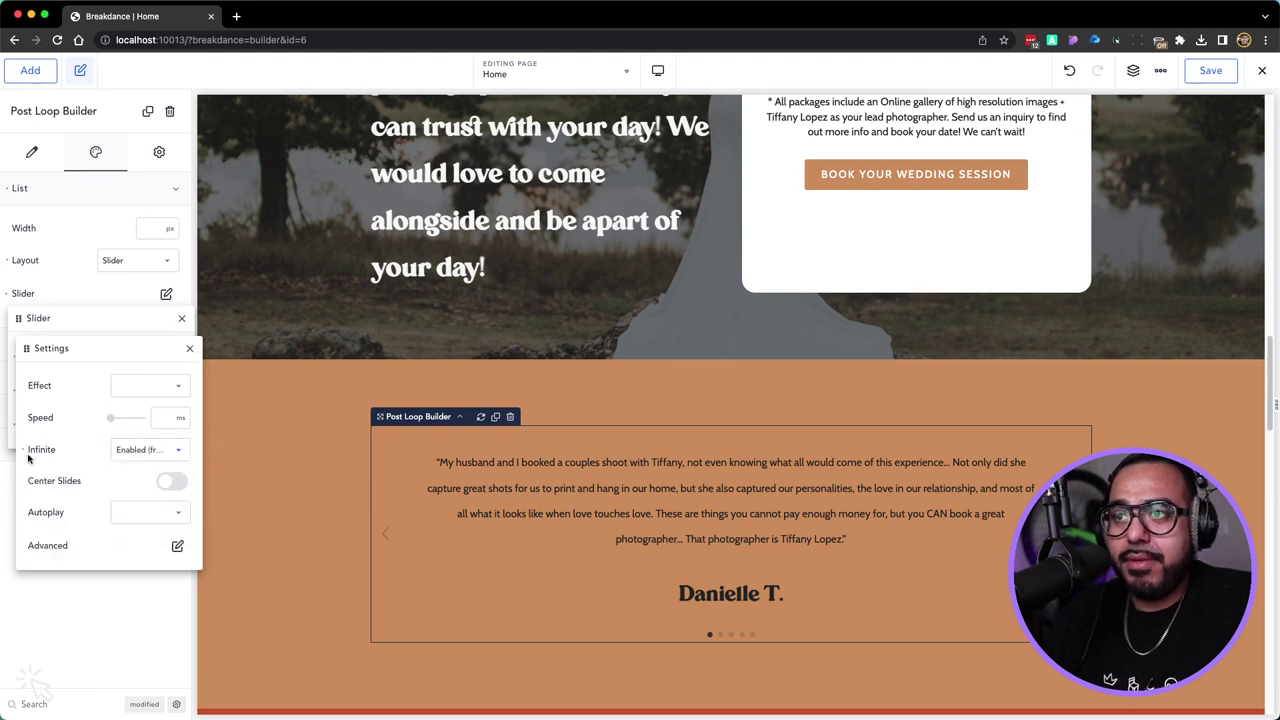
click(189, 348)
click(182, 319)
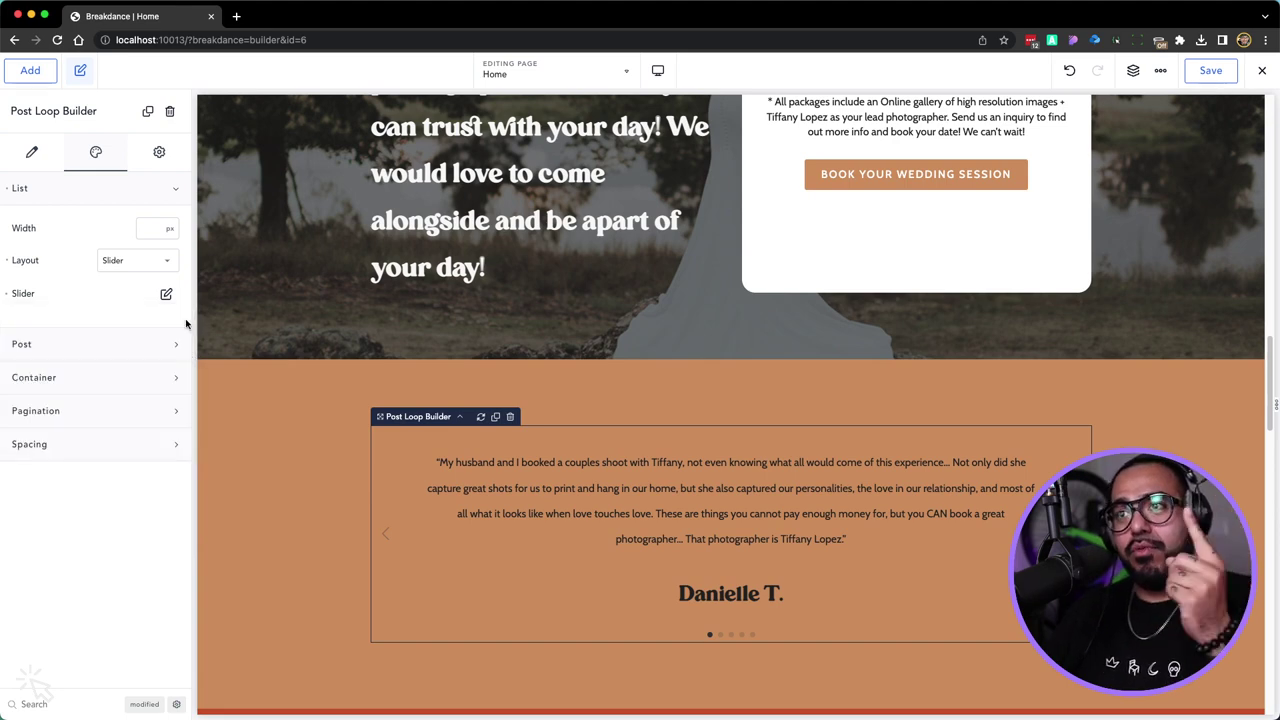
Add a Heading element to the testimonials section and move it above the post loop
click(294, 477)
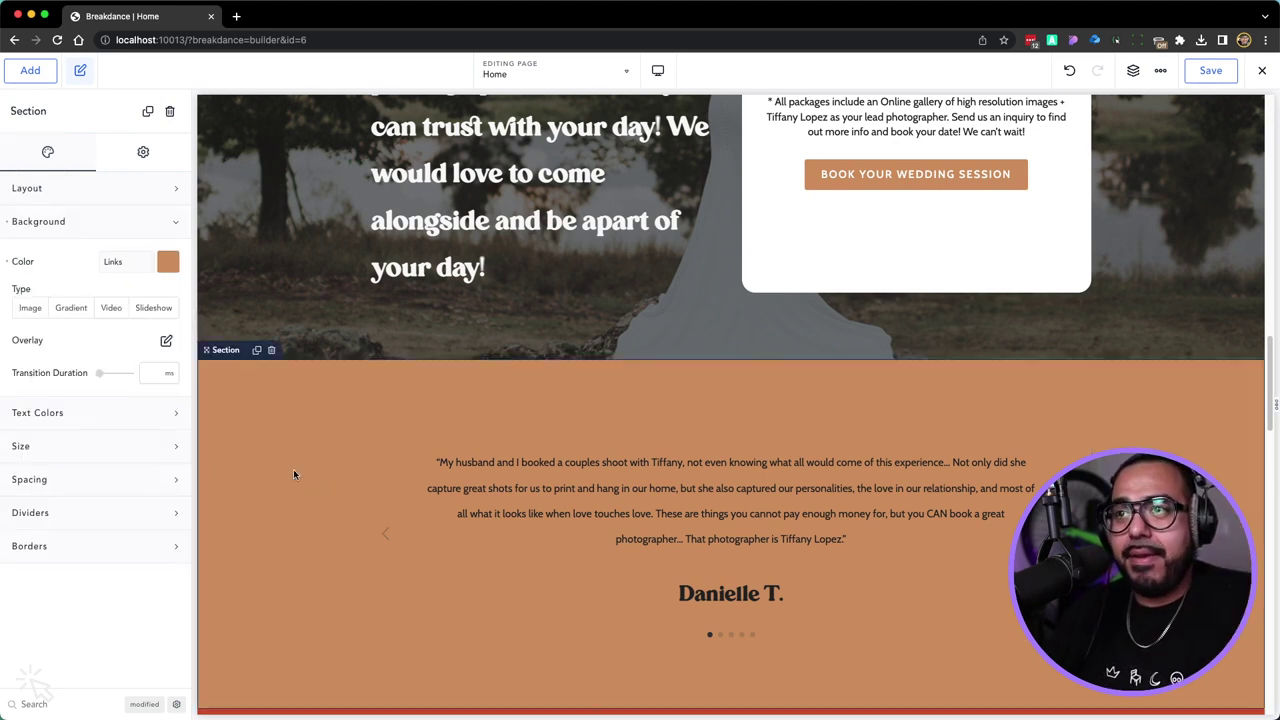
click(26, 74)
text(hea)
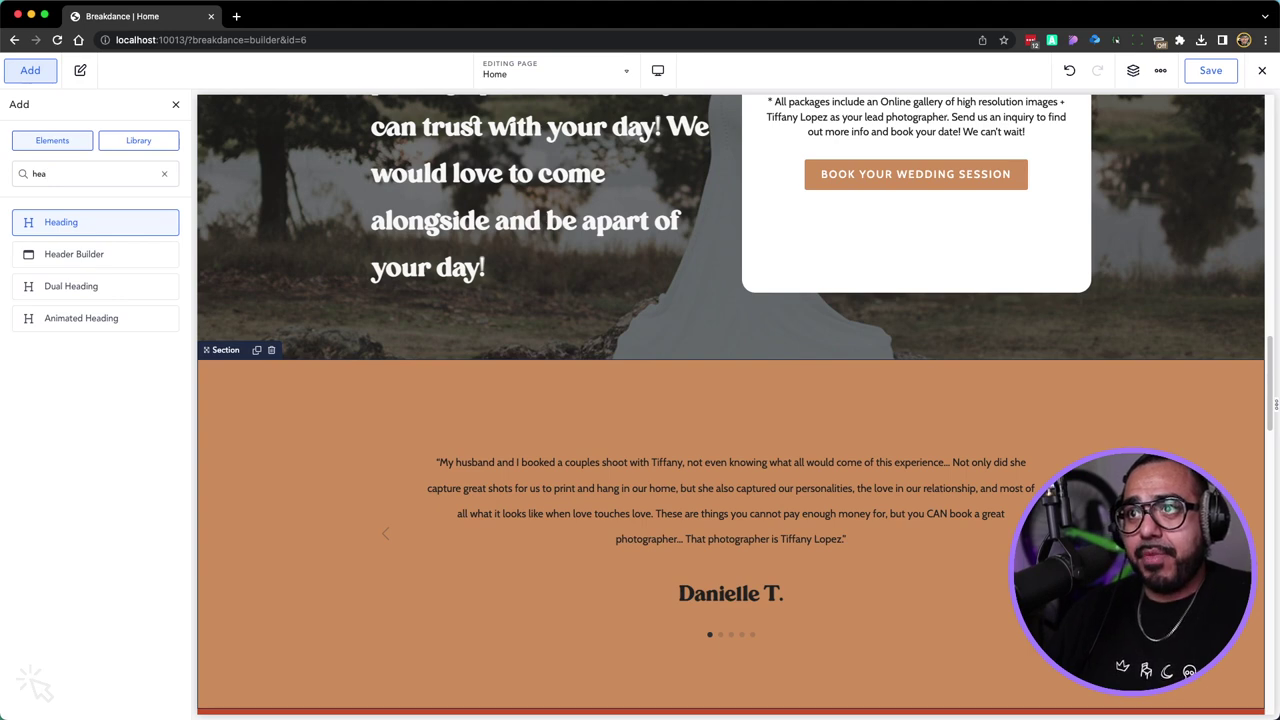
key(Return)
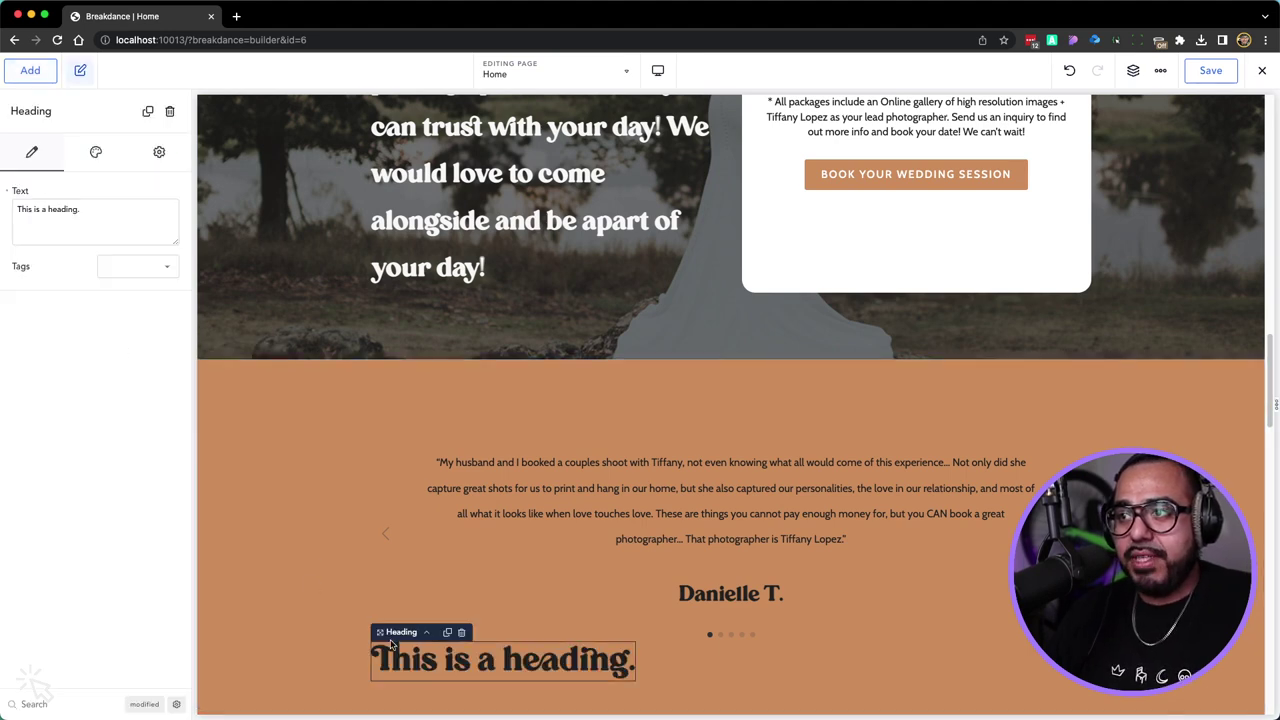
drag(401, 632, 400, 440)
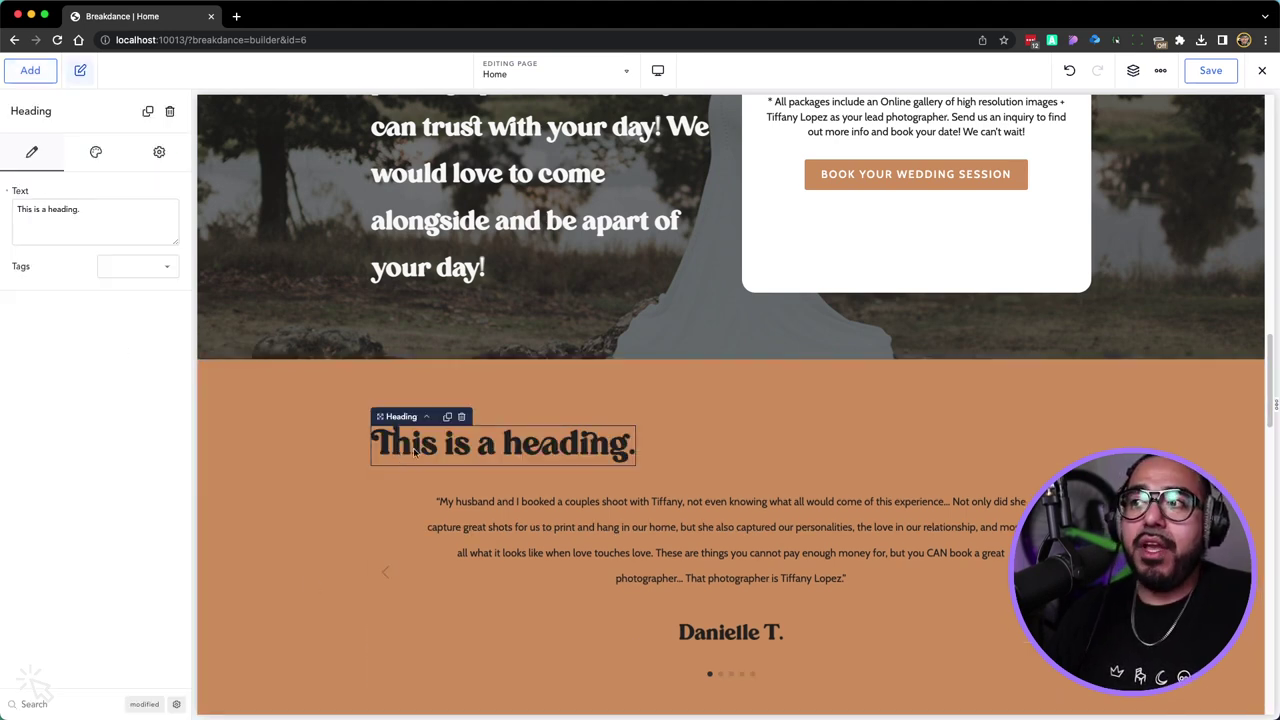
Centre-align the contents of the testimonials section horizontally
click(635, 417)
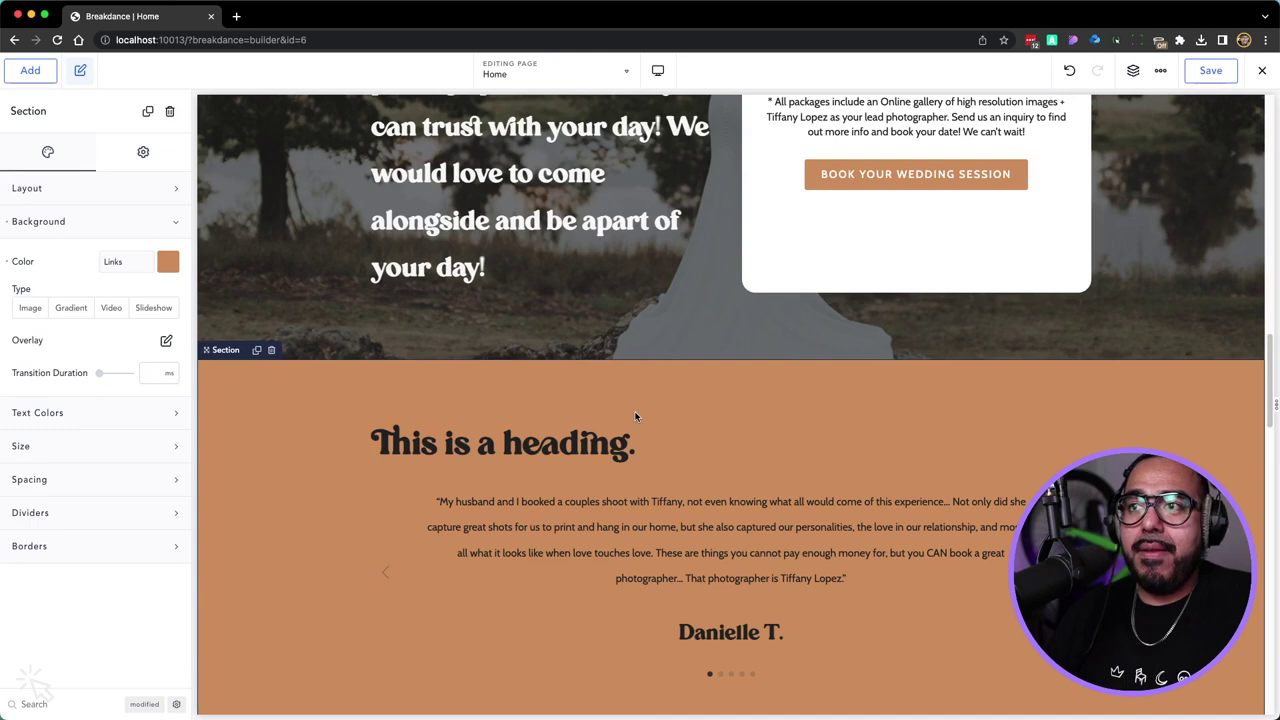
click(89, 195)
click(137, 228)
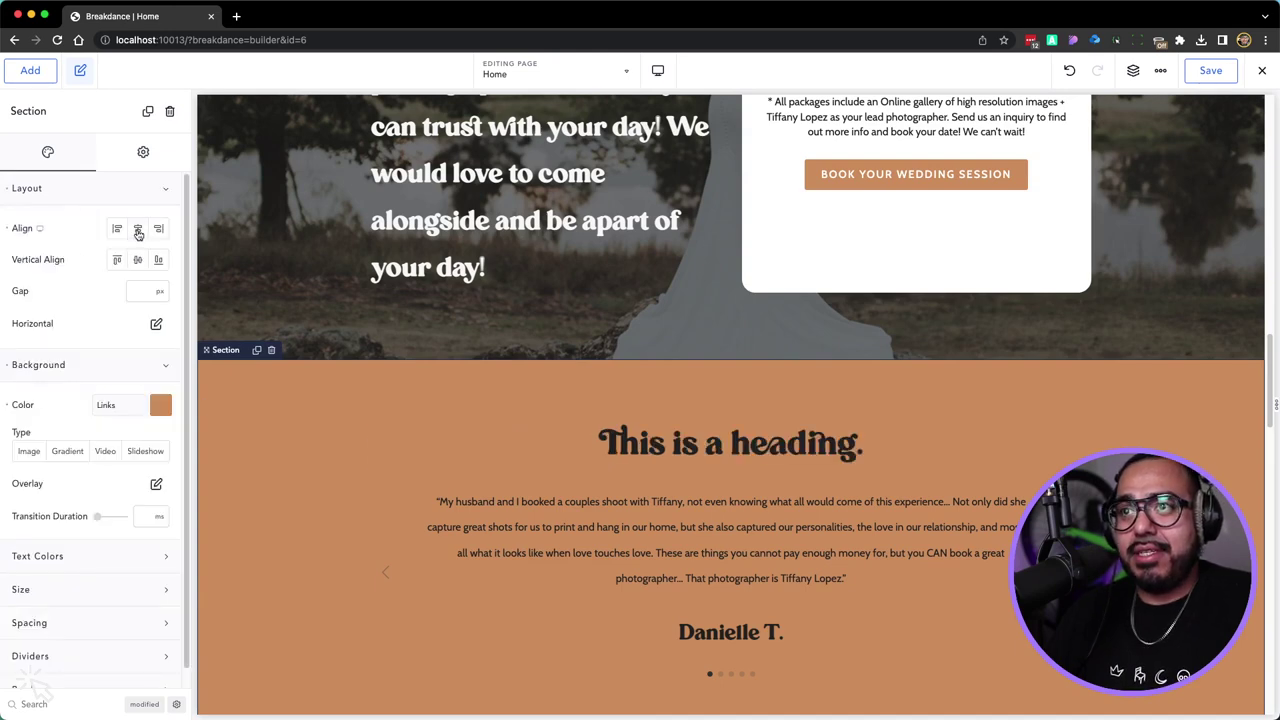
Replace the new heading's placeholder text with "What are people saying"
click(688, 444)
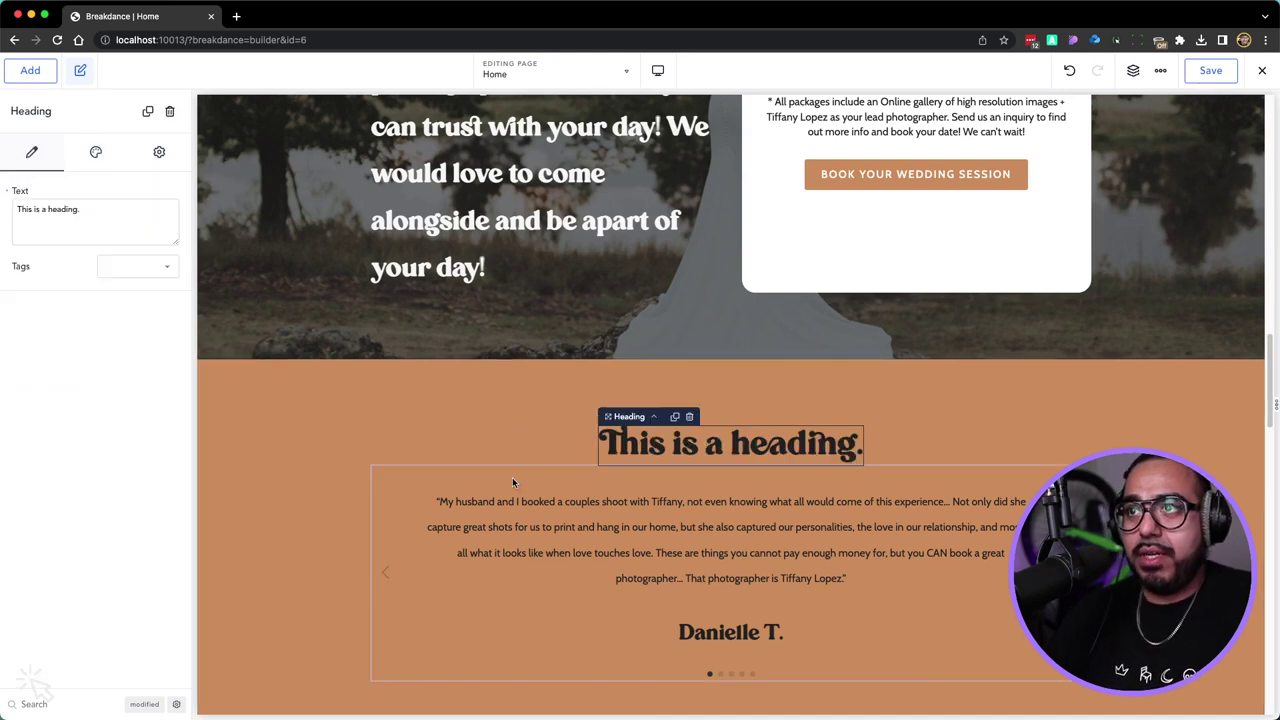
triple_click(669, 449)
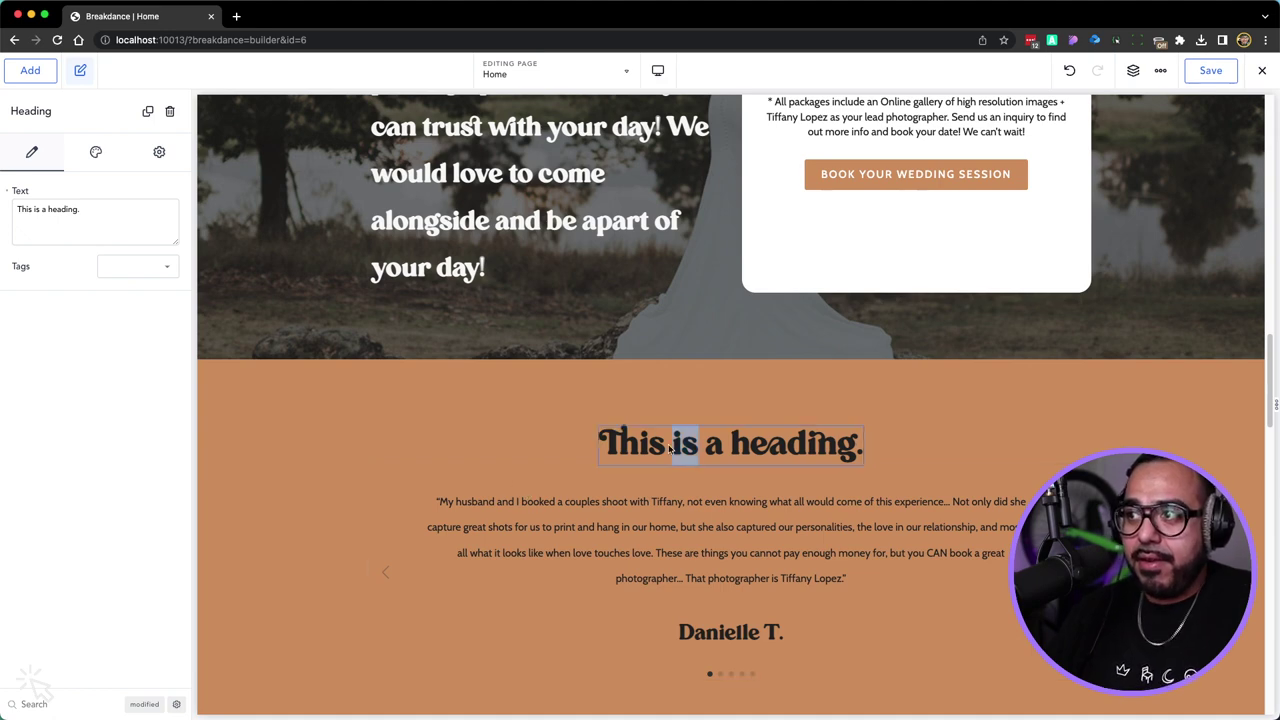
text(What)
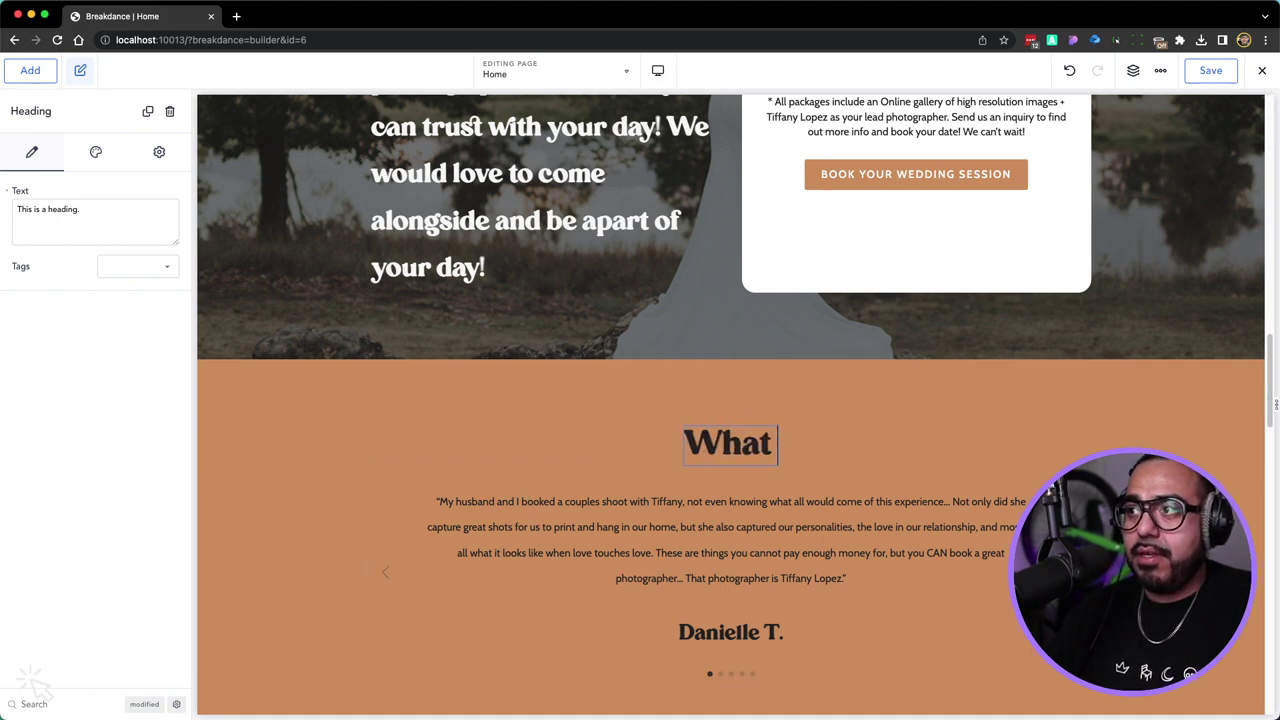
text( are peope sa)
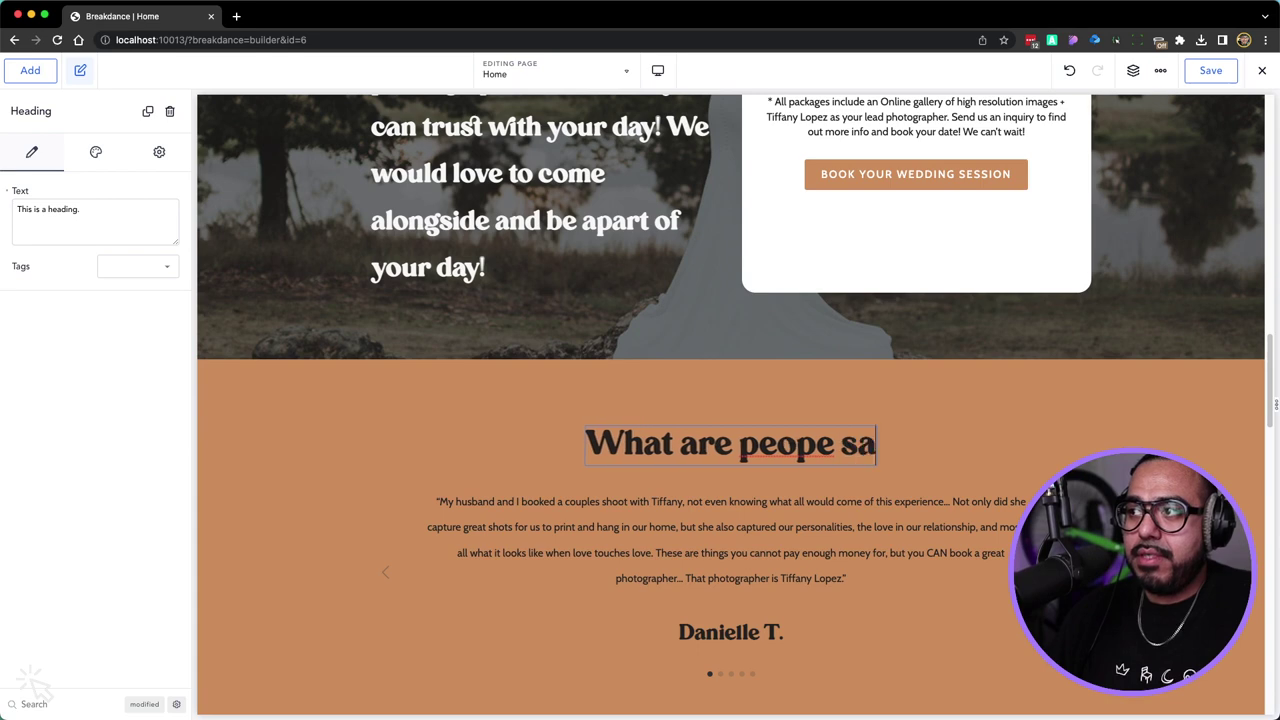
key(BackSpace)
key(BackSpace)
key(BackSpace)
key(BackSpace)
text(le Sa)
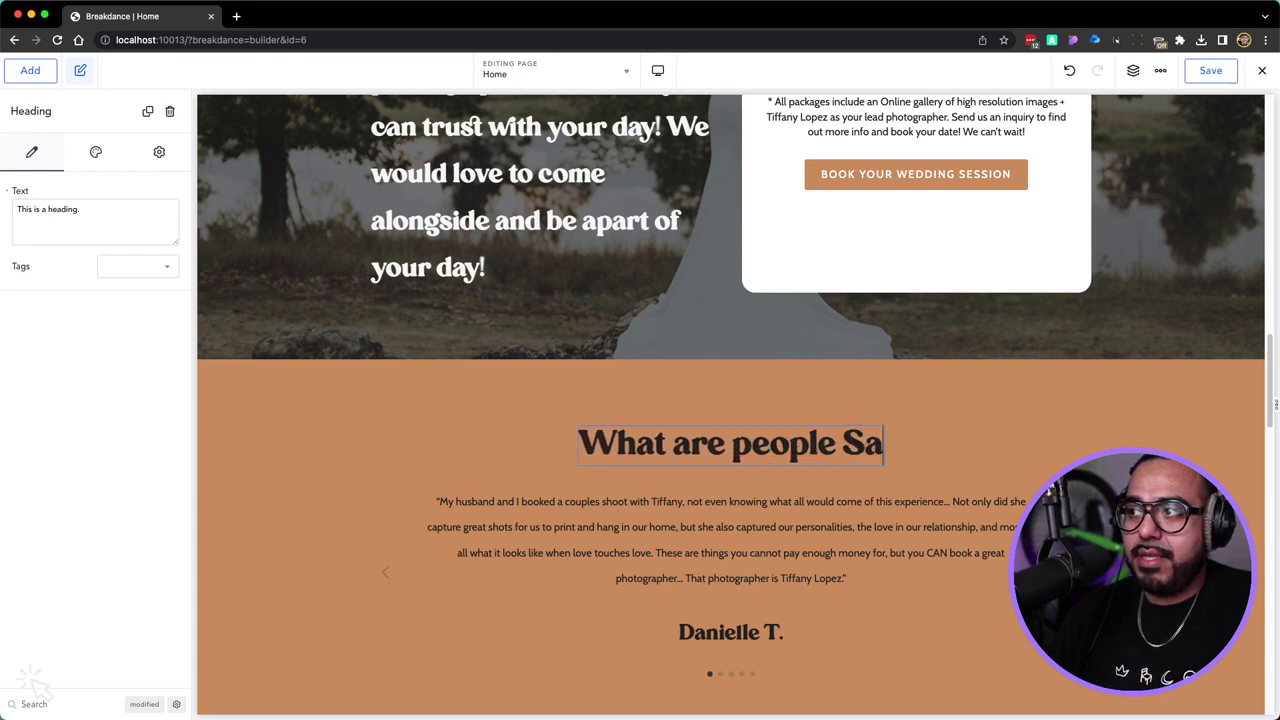
key(BackSpace)
key(BackSpace)
text(sain)
key(BackSpace)
key(BackSpace)
key(BackSpace)
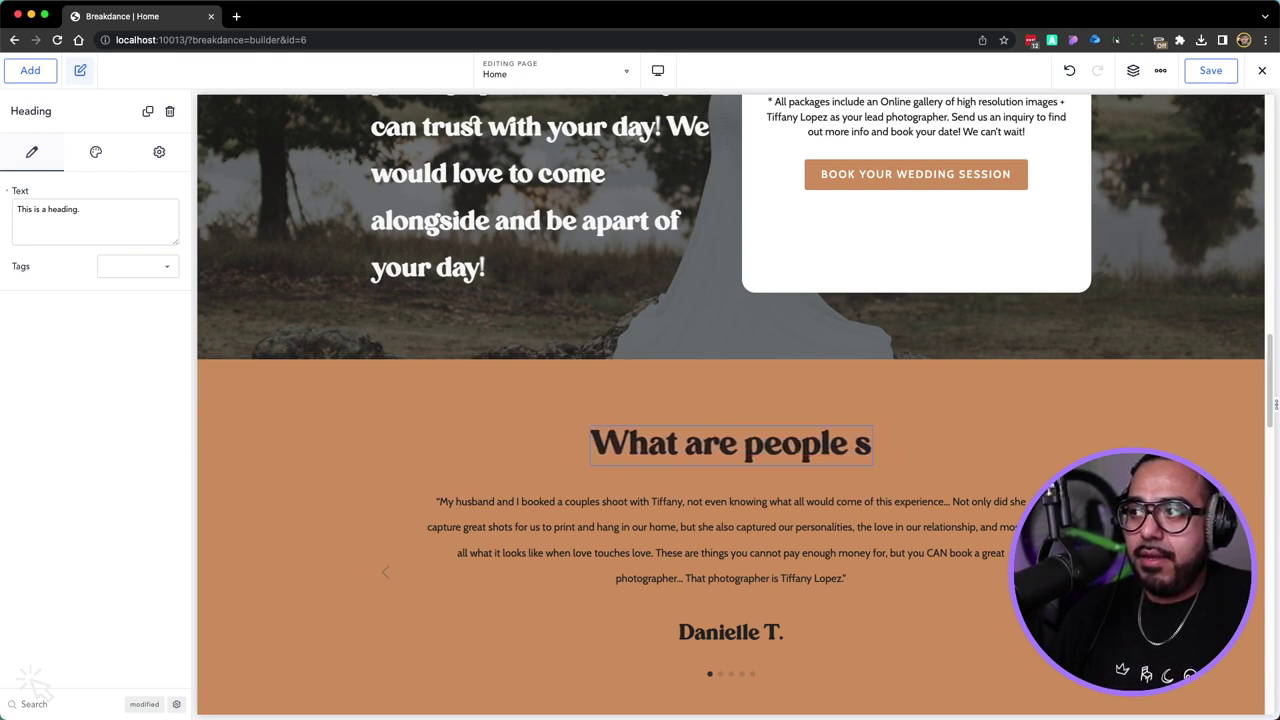
text(y)
key(BackSpace)
text(aying)
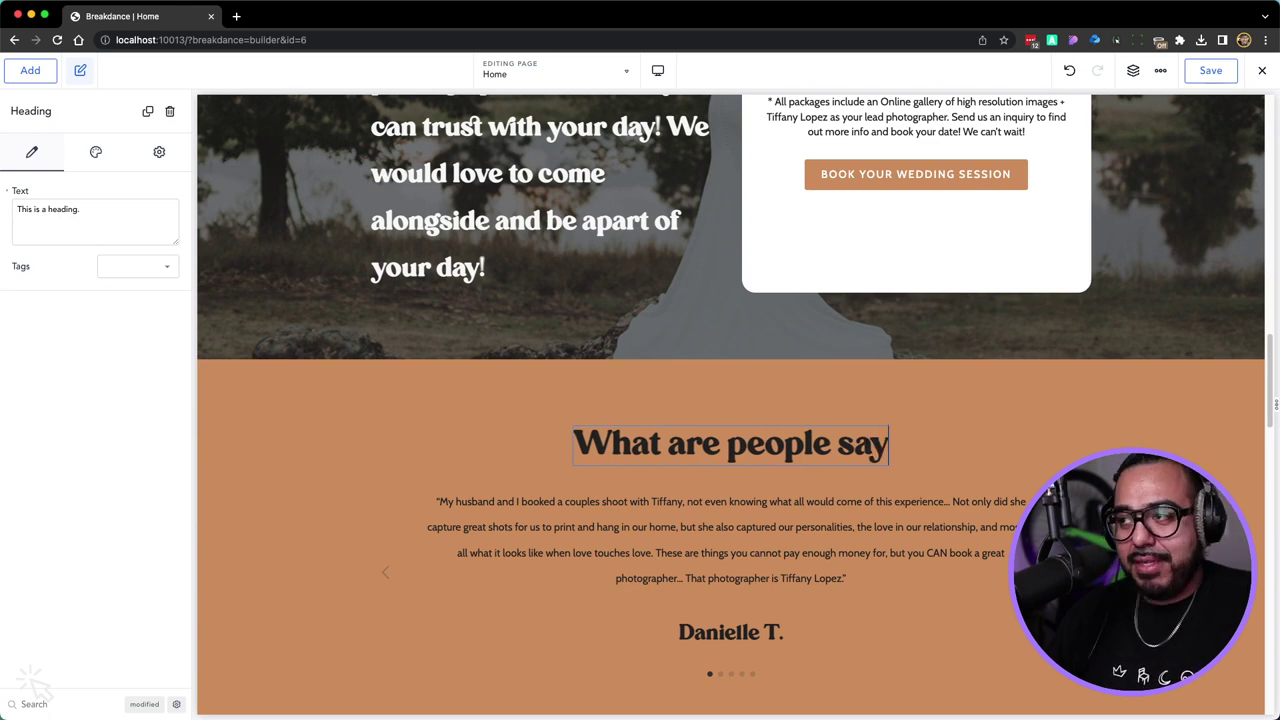
click(629, 475)
Set the HTML tag of the "What are people saying" heading to h2
click(629, 445)
click(125, 268)
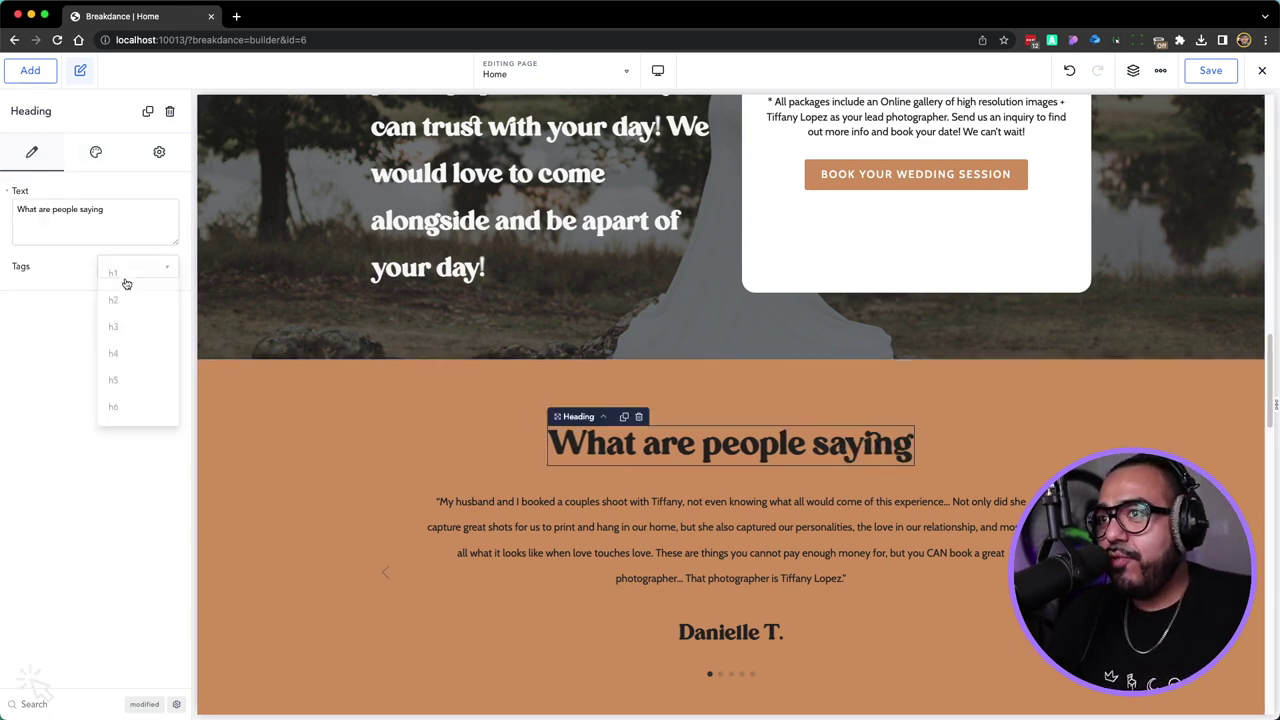
click(115, 299)
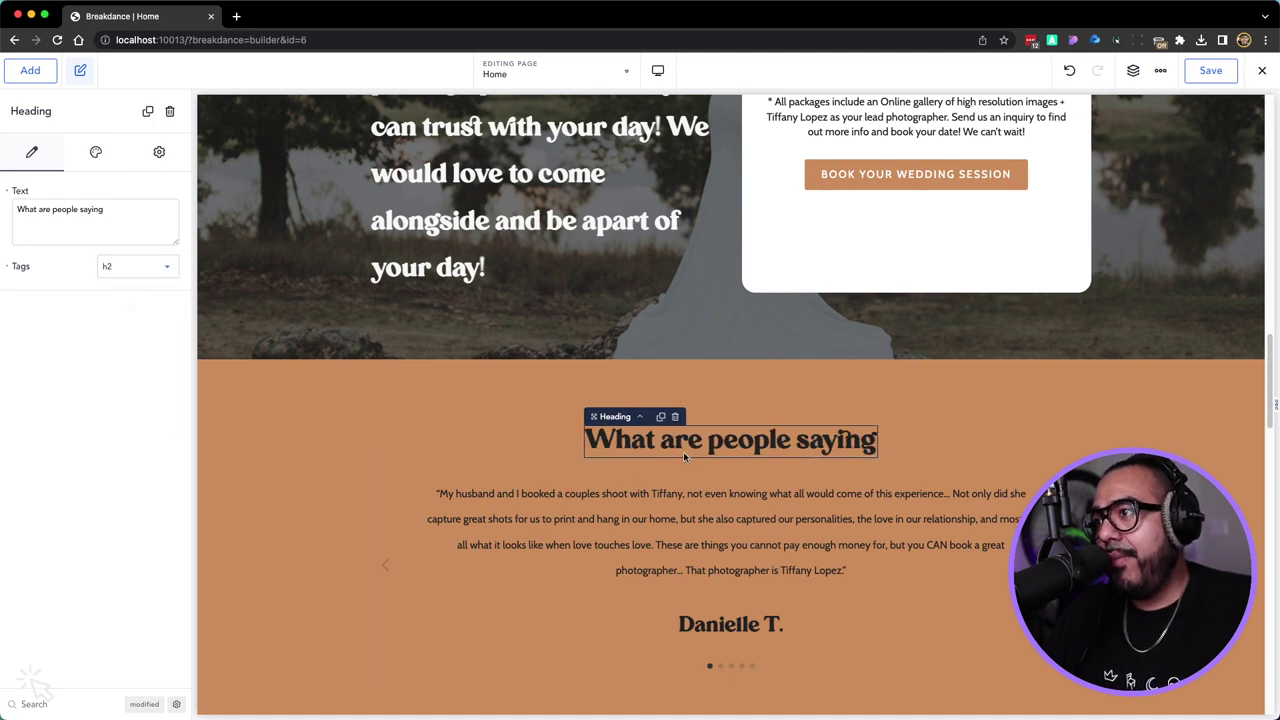
Add a bottom margin of about 19 px below the "What are people saying" heading
drag(681, 459, 680, 468)
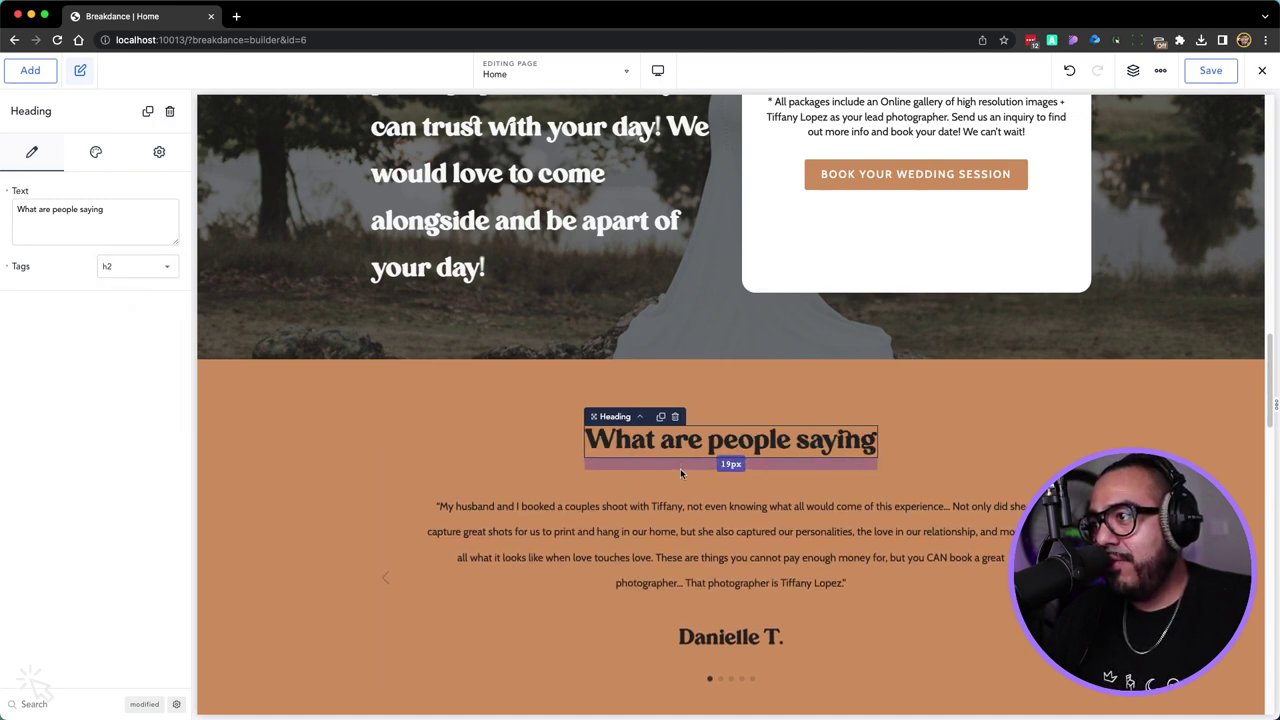
click(547, 443)
scroll(618, 511, down, 3)
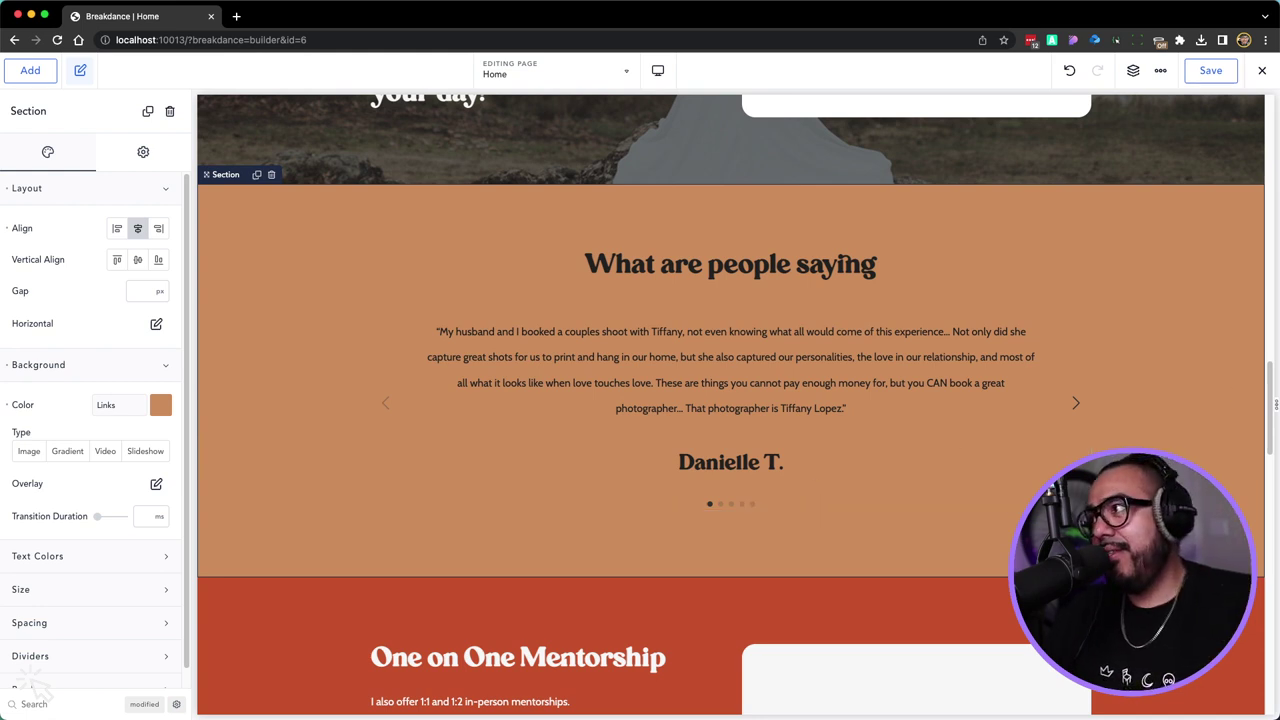
Save the Home page and exit the builder to WordPress
click(1218, 74)
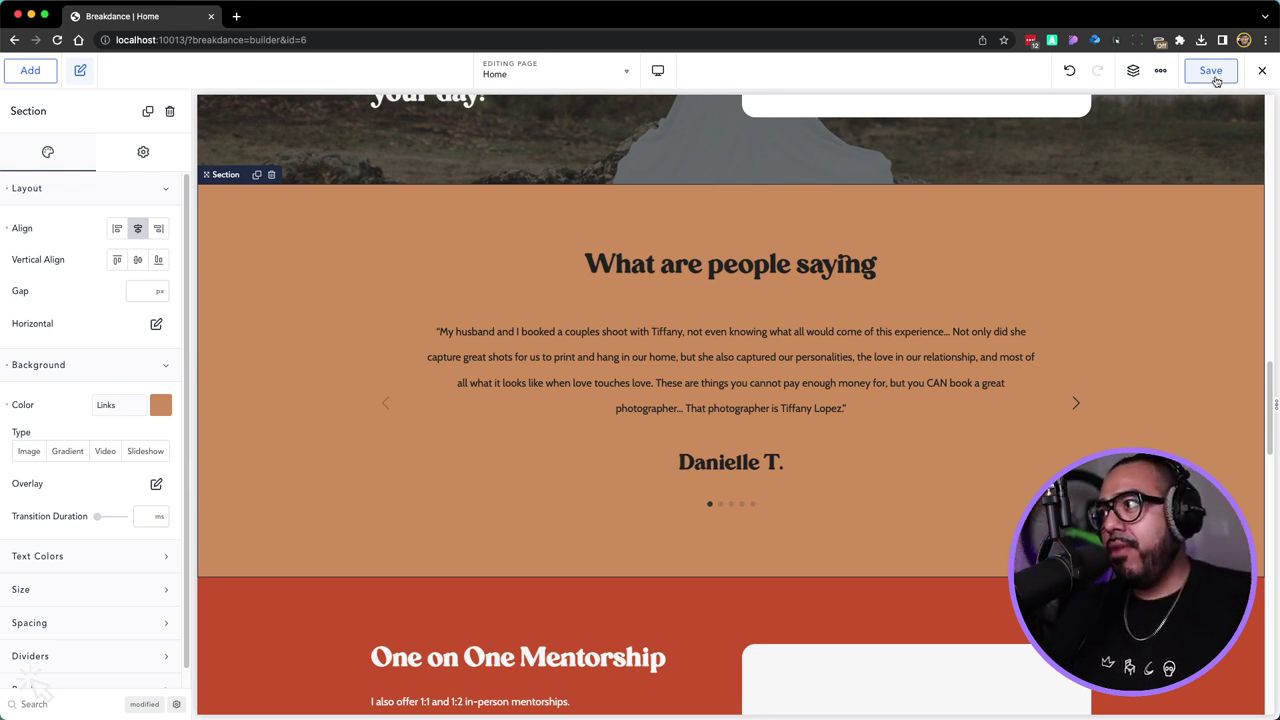
click(1212, 72)
click(1262, 70)
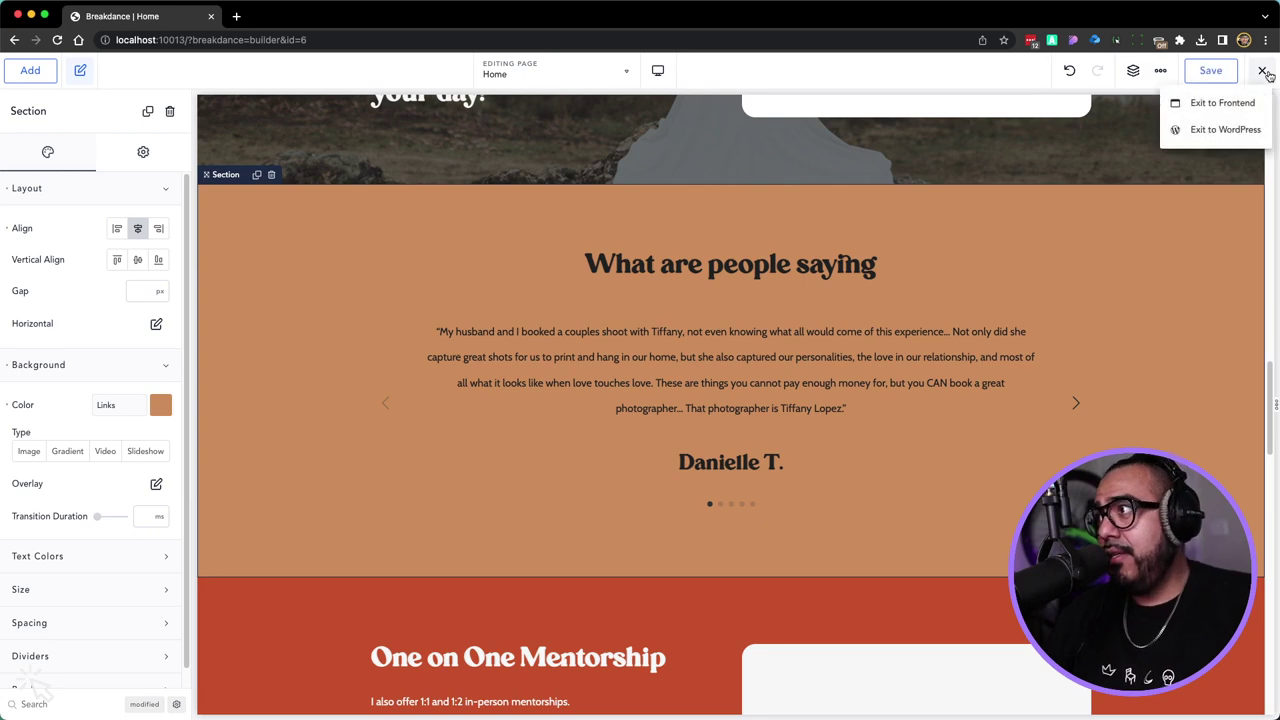
click(1225, 129)
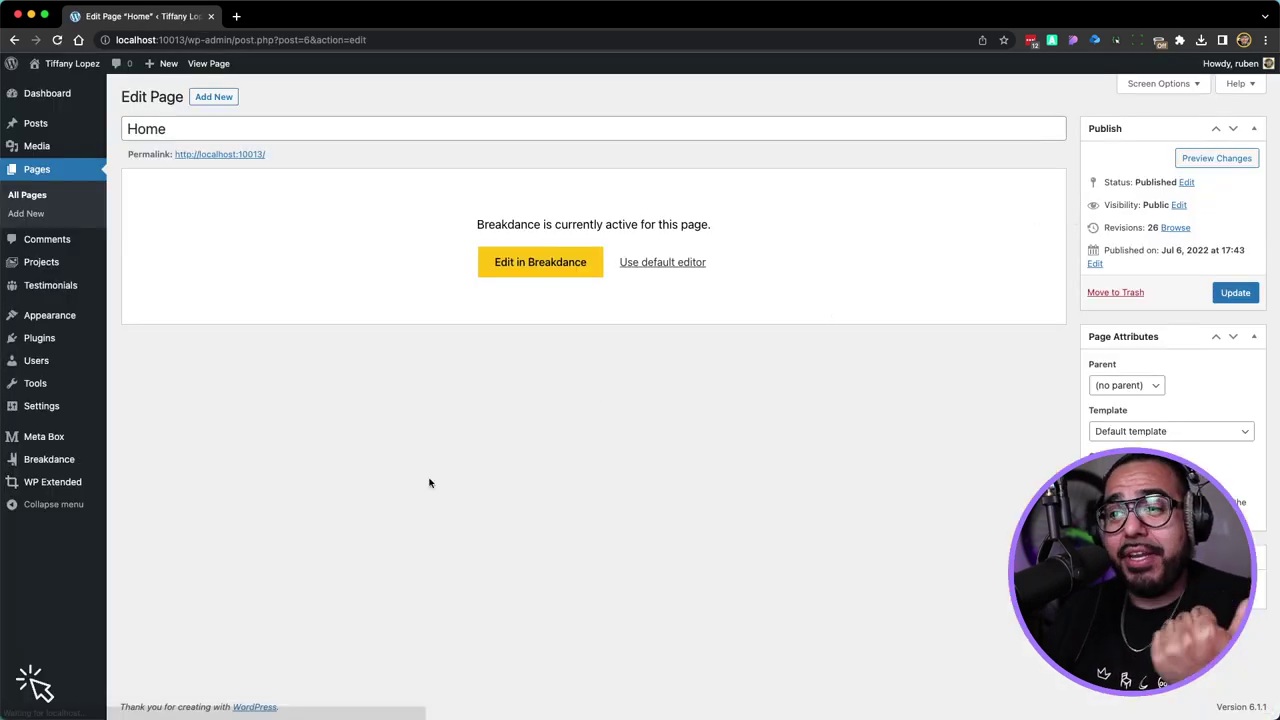
Create a new Breakdance global block titled "Projects"
mouse_move(111, 463)
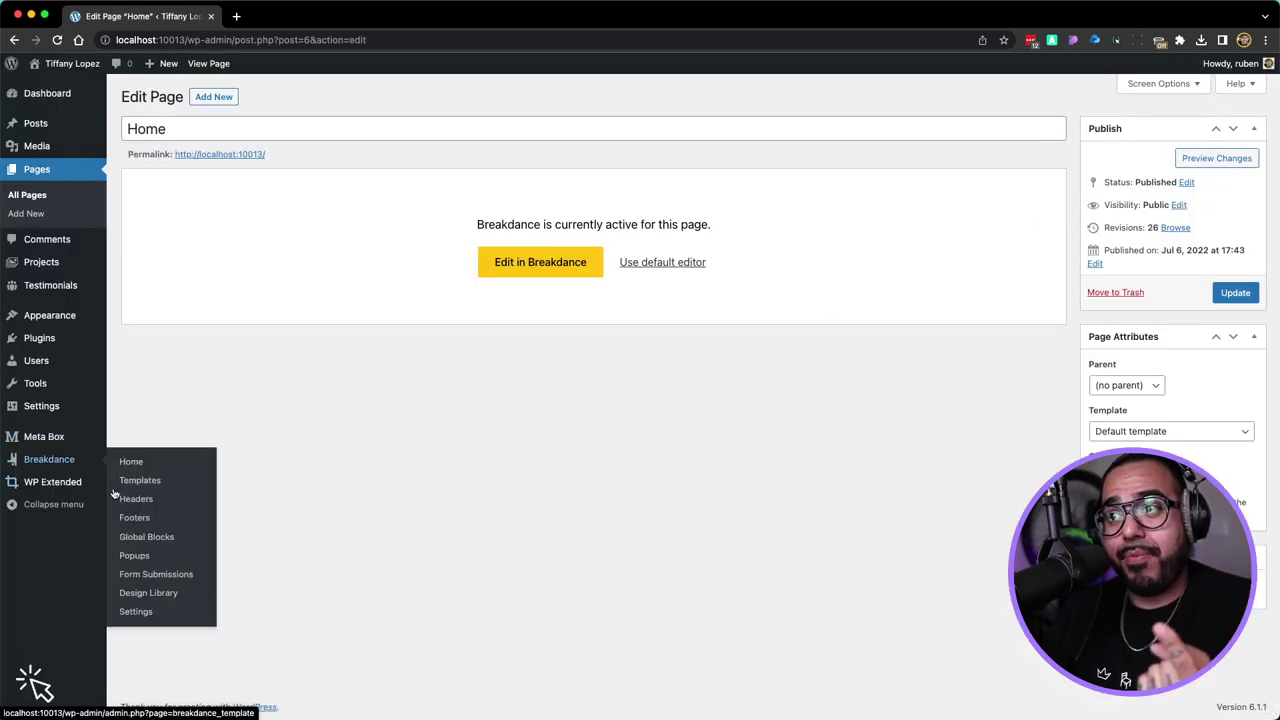
click(143, 536)
click(273, 95)
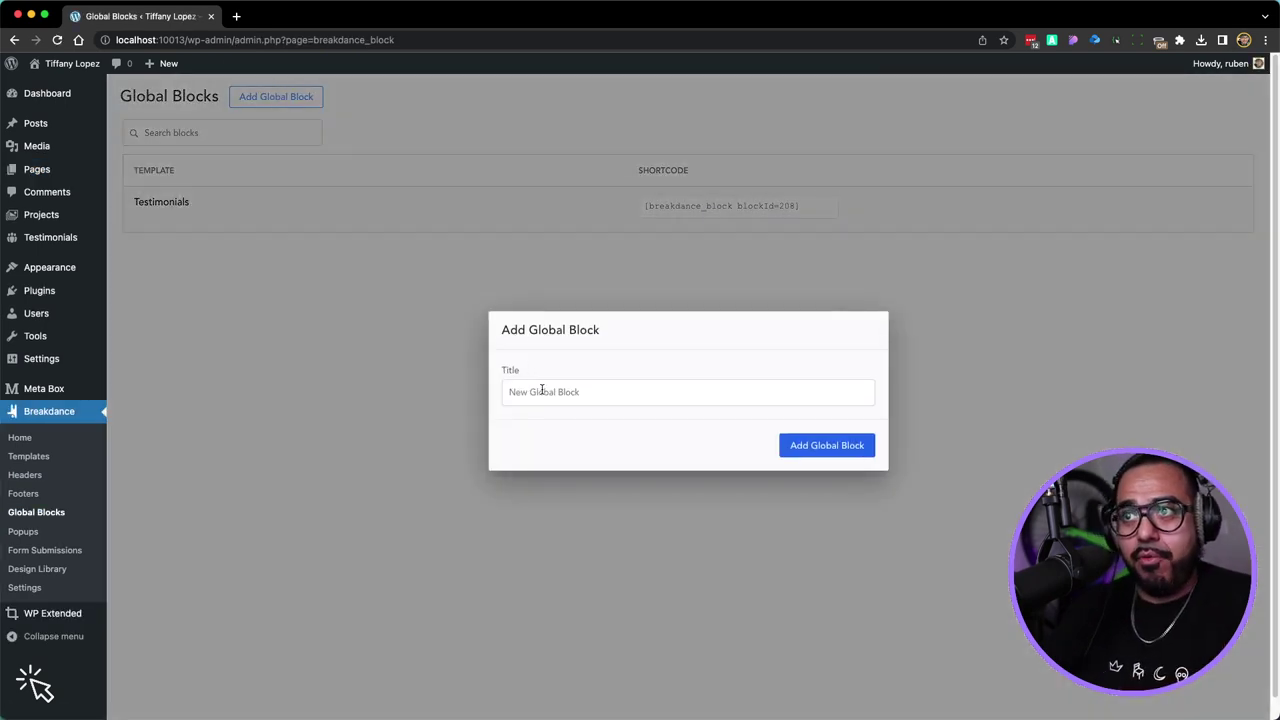
text(Projects)
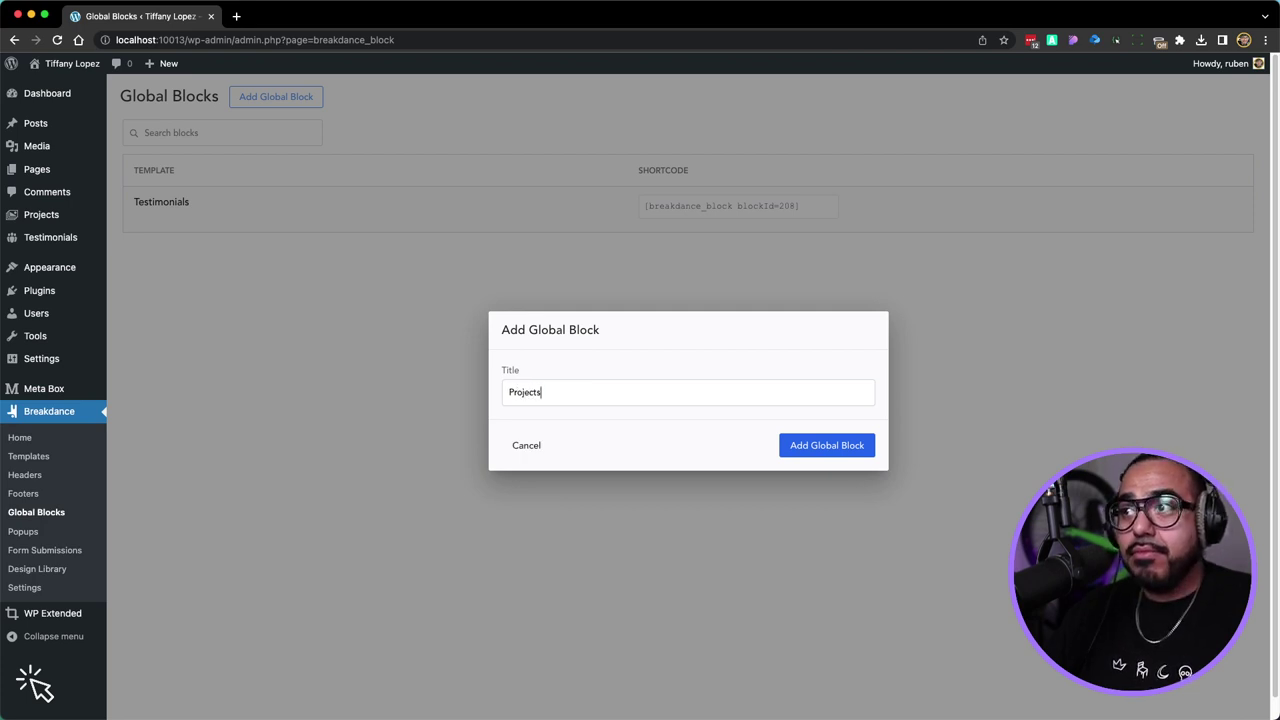
click(808, 446)
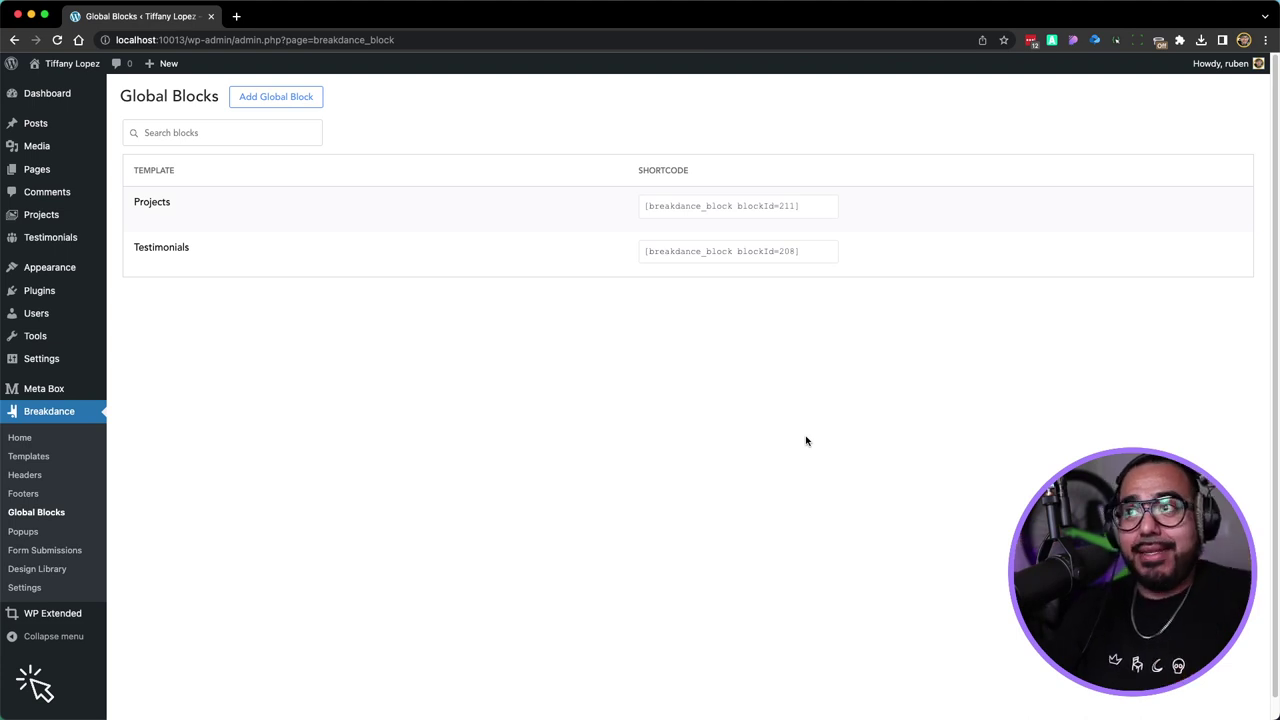
Open the Projects global block in the builder and add a Div element
mouse_move(241, 251)
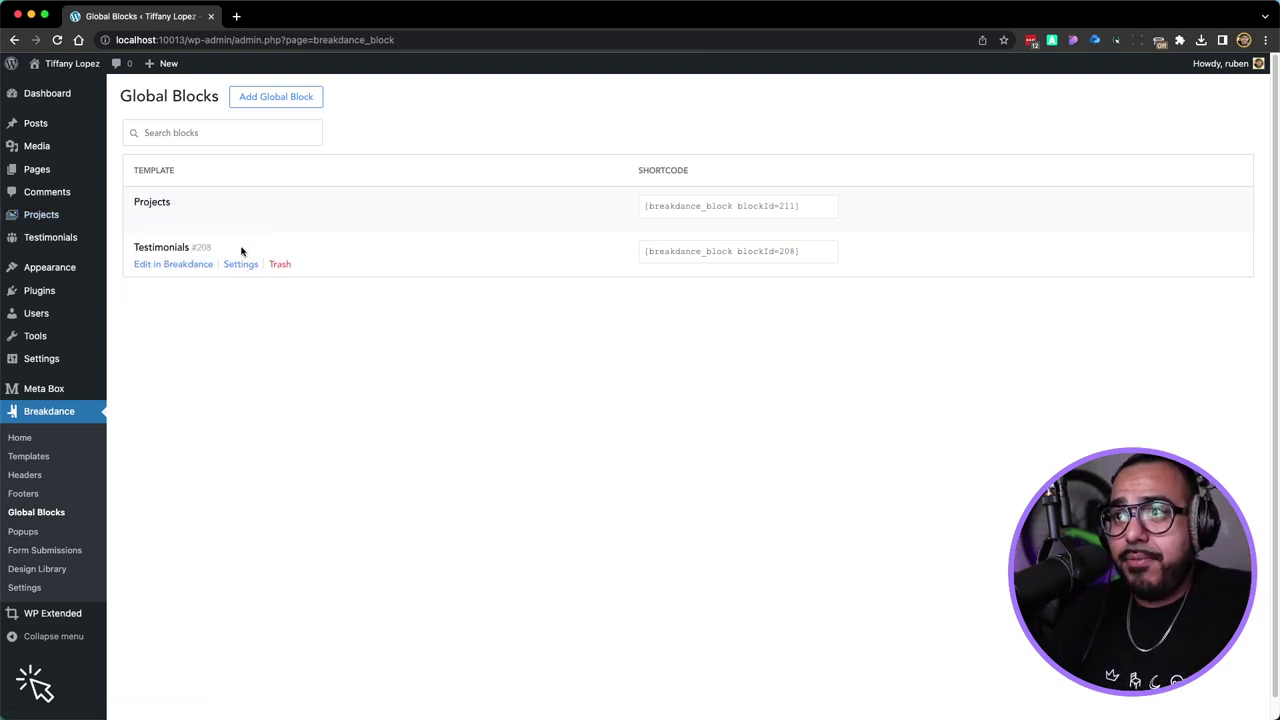
click(172, 221)
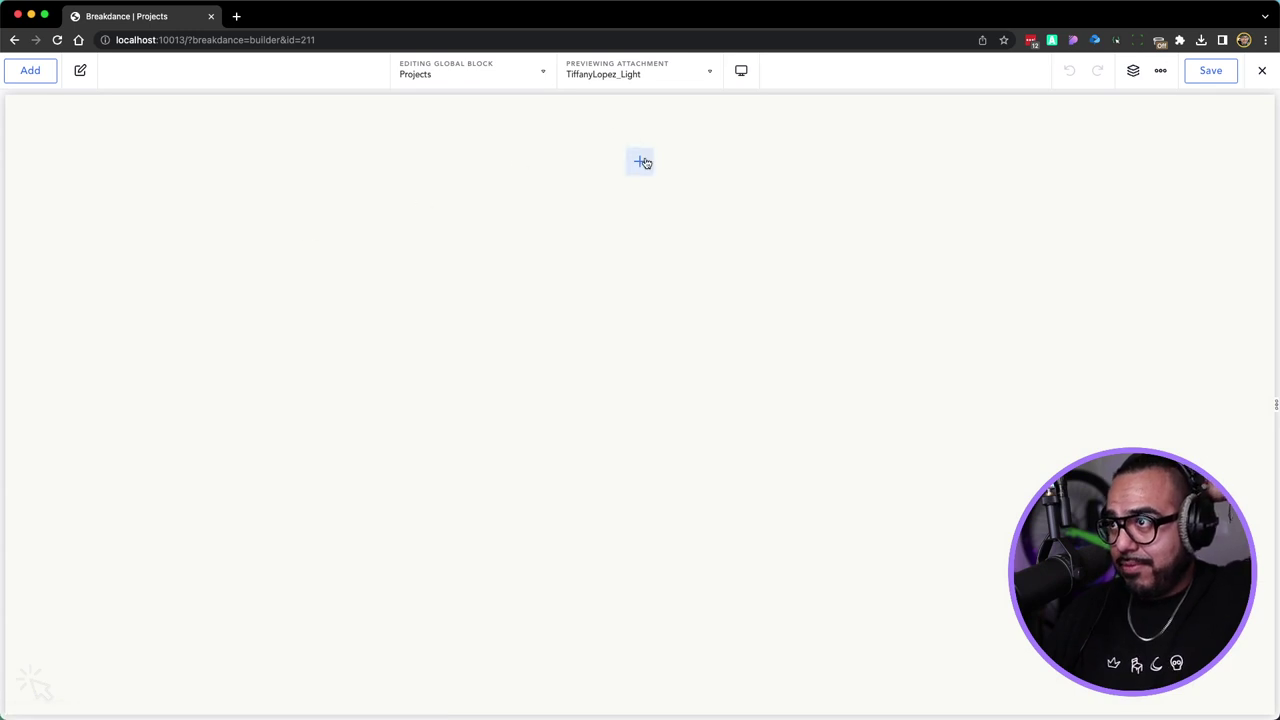
click(641, 161)
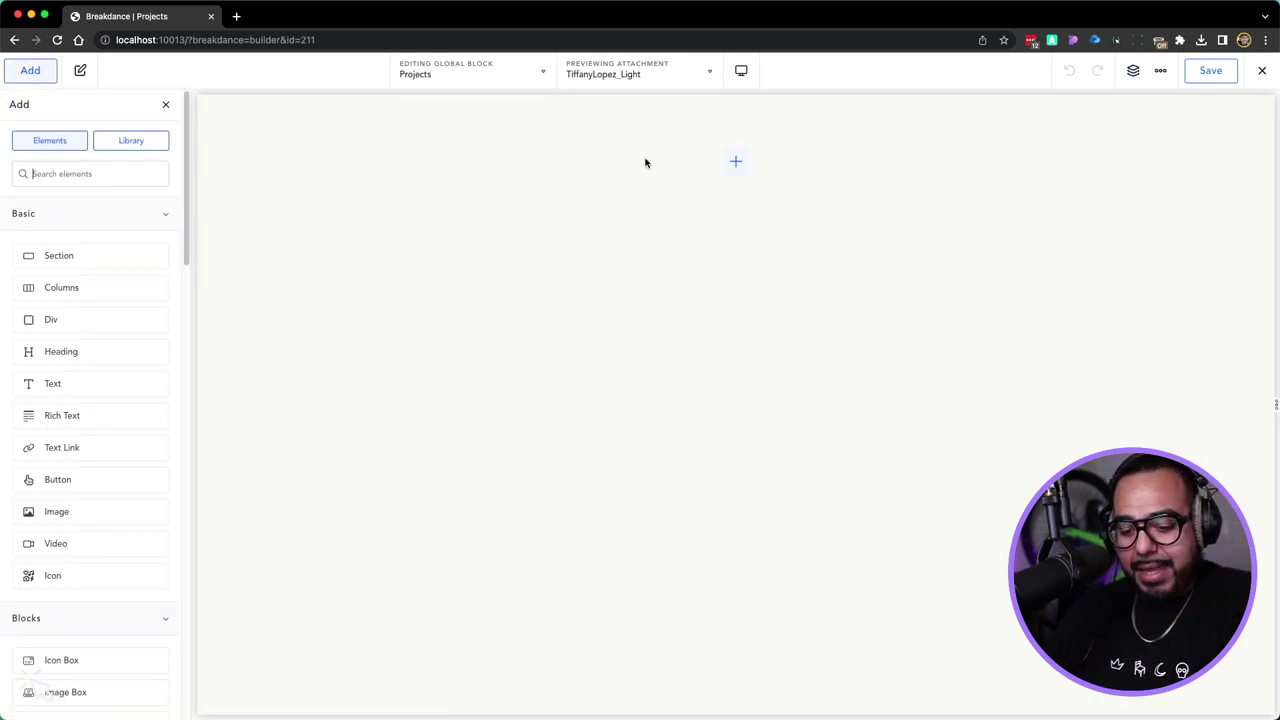
text(Div)
key(Return)
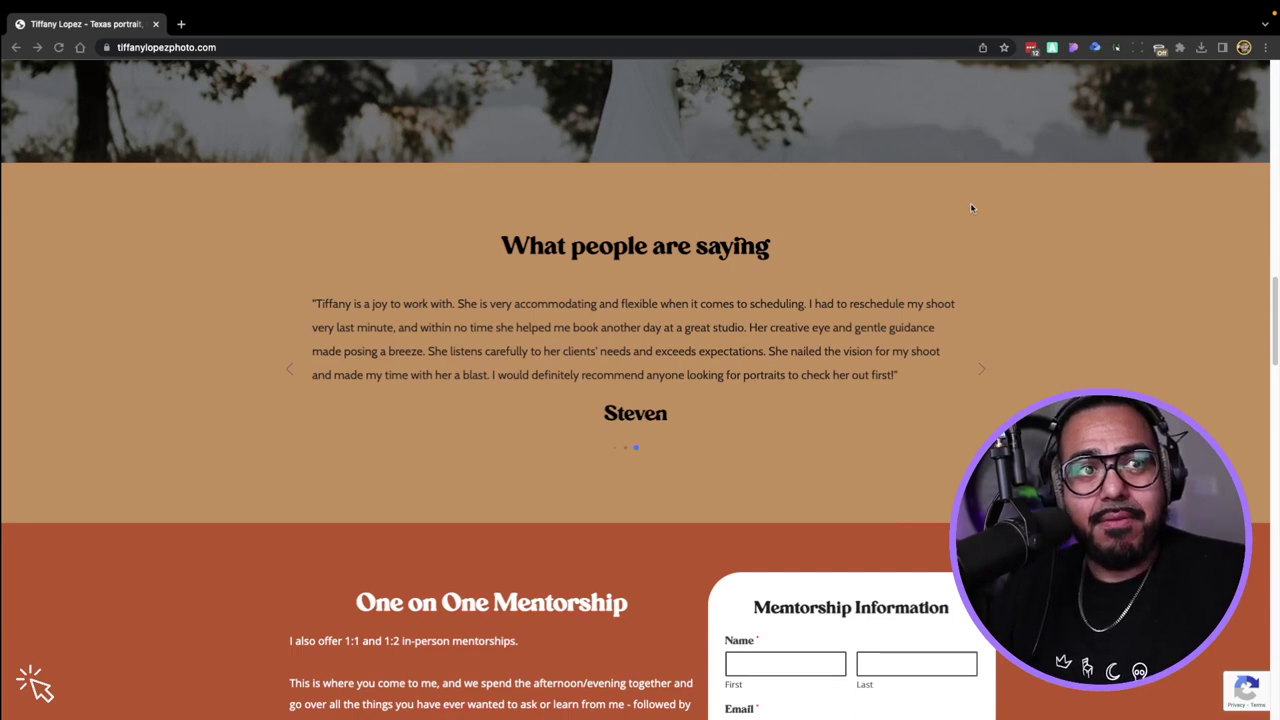
Check the layout on the live reference site and add an Image element inside the Div
scroll(970, 207, down, 10)
scroll(970, 207, up, 2)
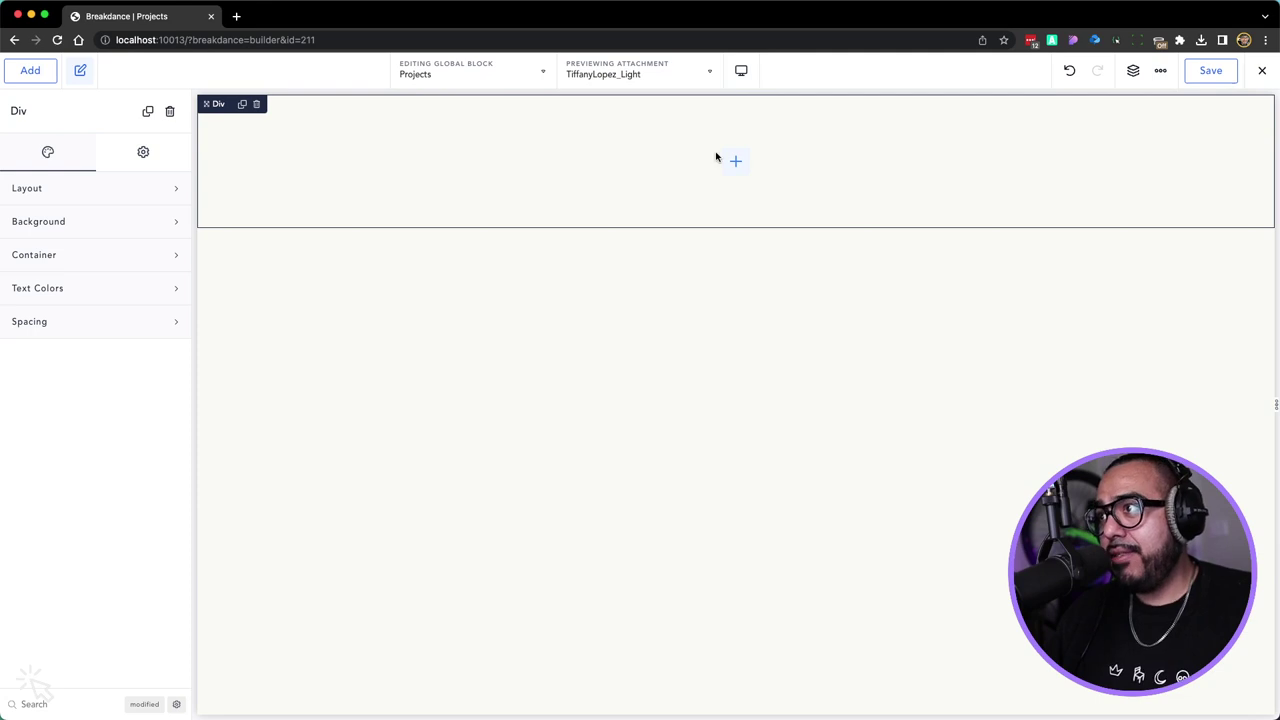
click(737, 165)
text(ima)
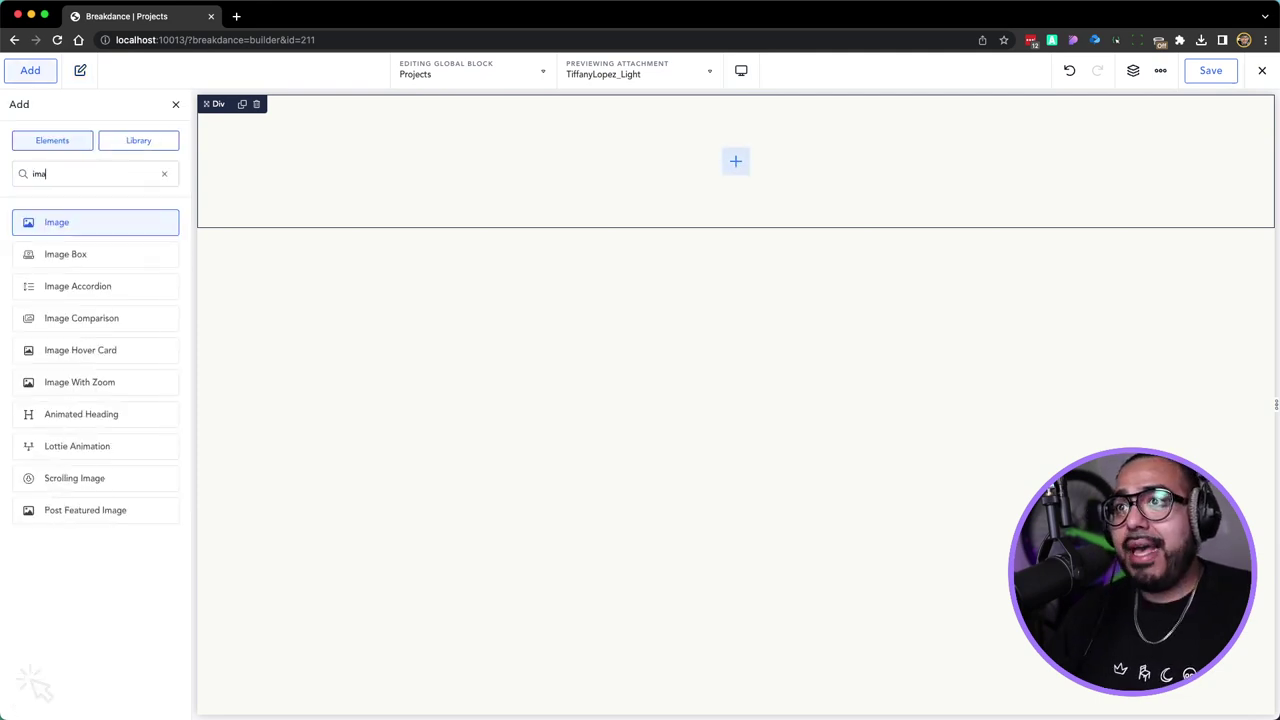
key(Return)
Add a Heading element and a Text element inside the Div, below the image
click(658, 255)
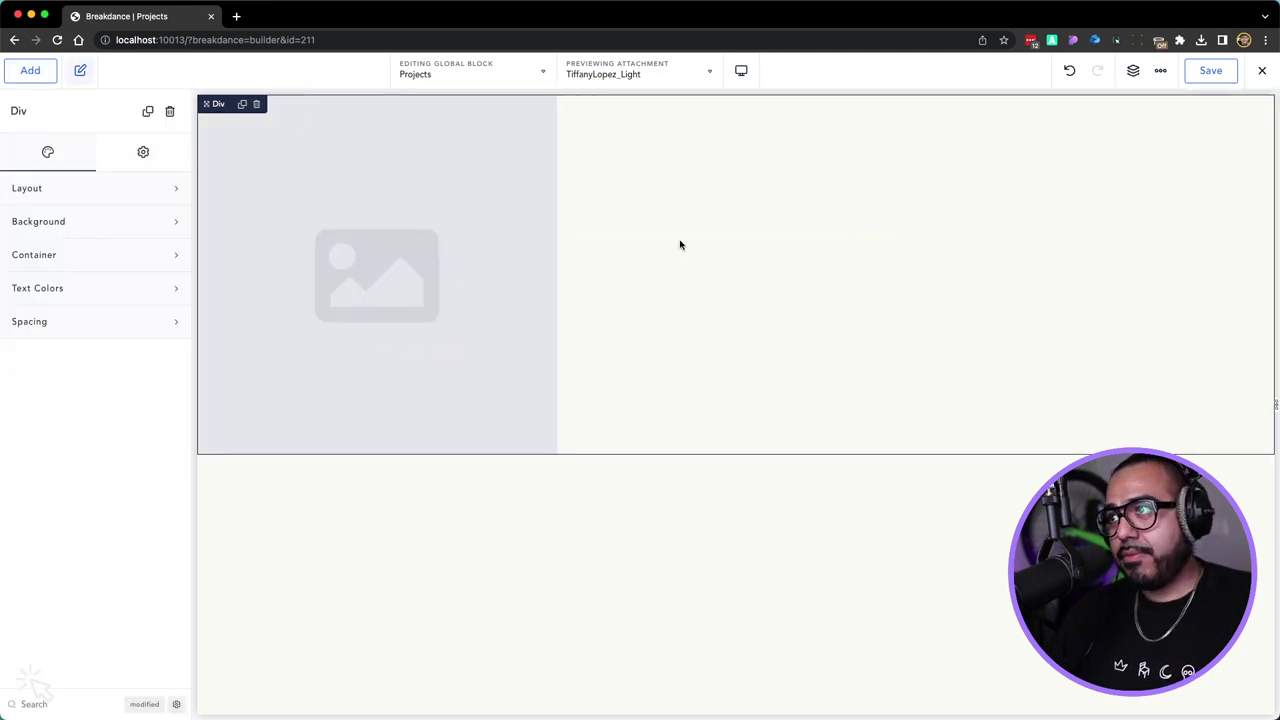
click(32, 78)
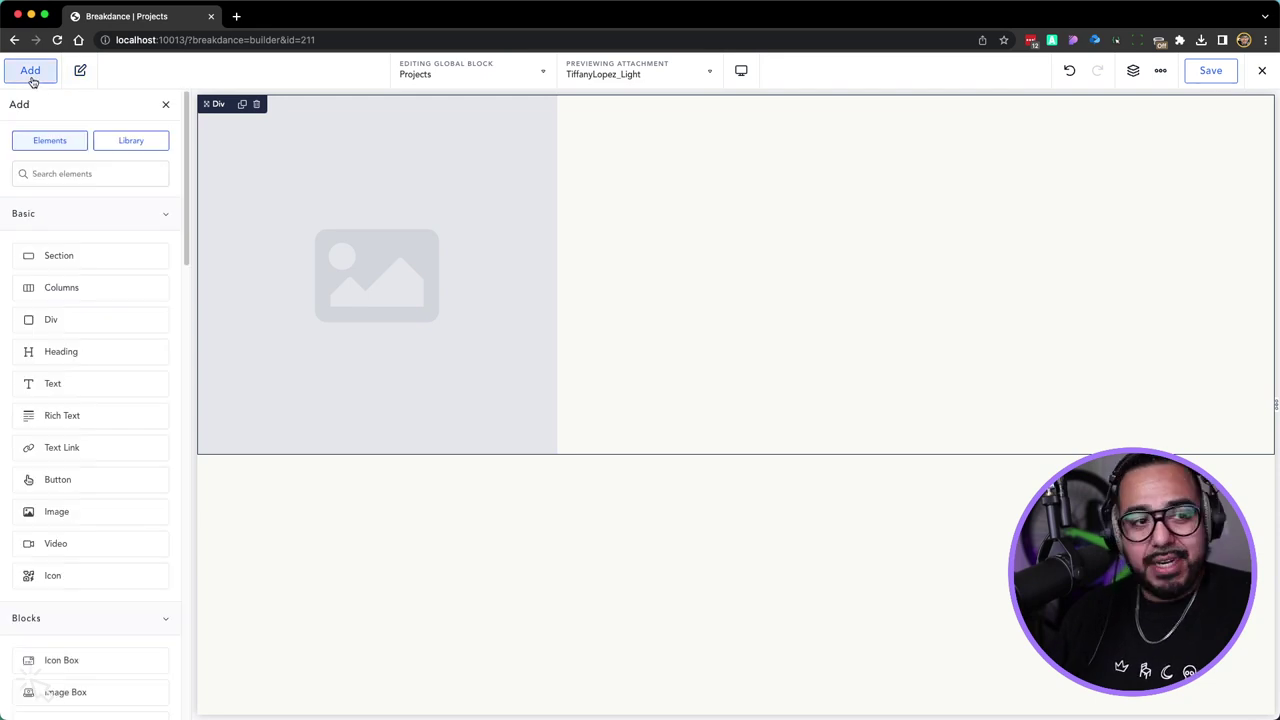
text(head)
key(Return)
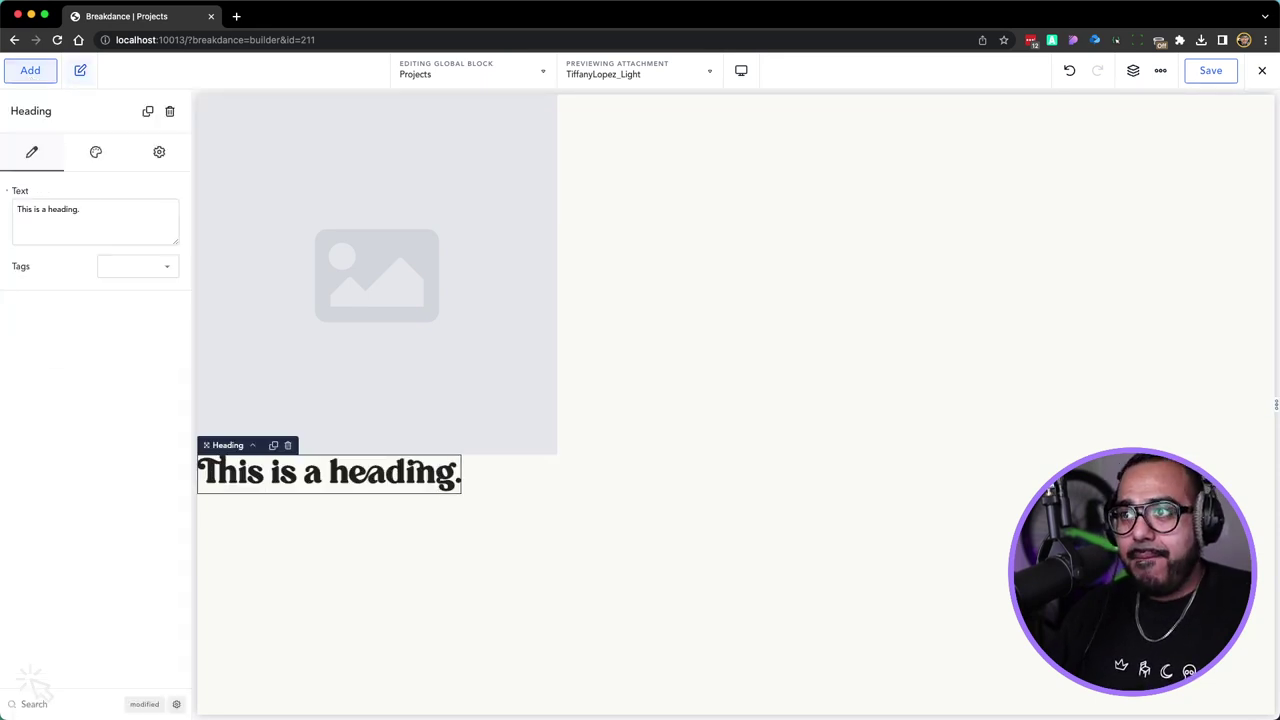
text(atex)
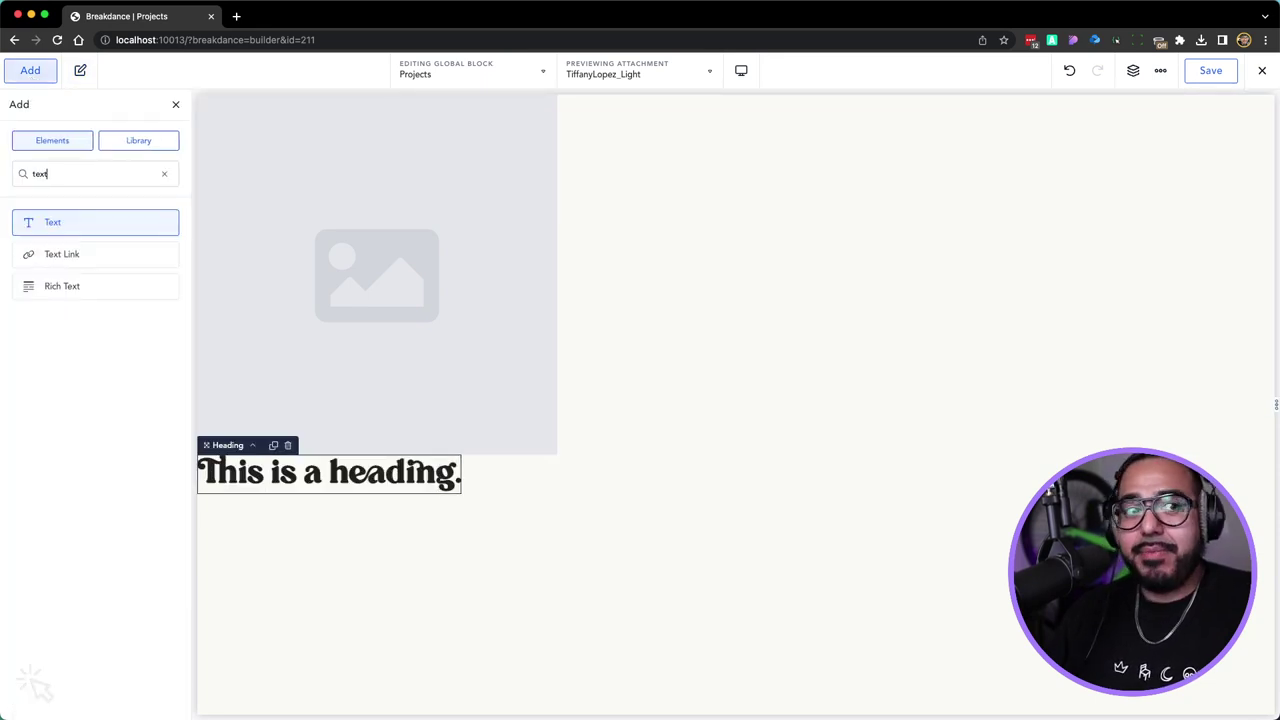
key(Return)
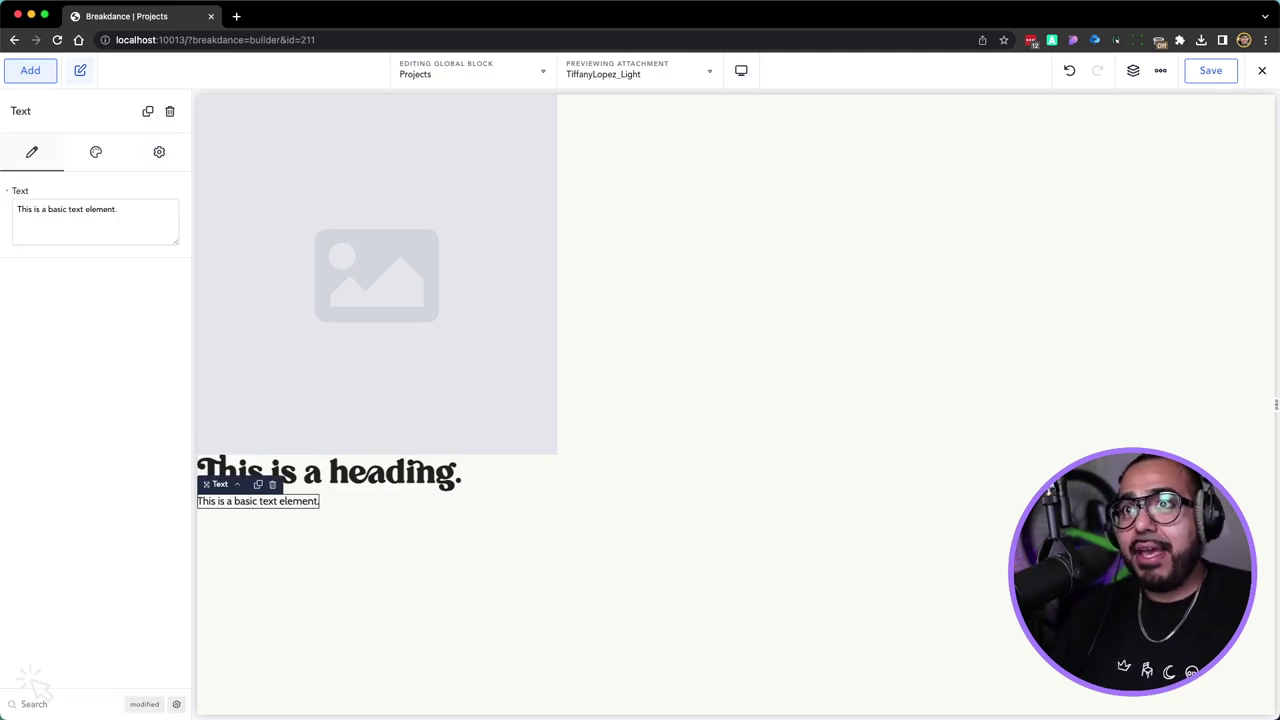
Add 30 px of spacing between the image and the heading
click(646, 207)
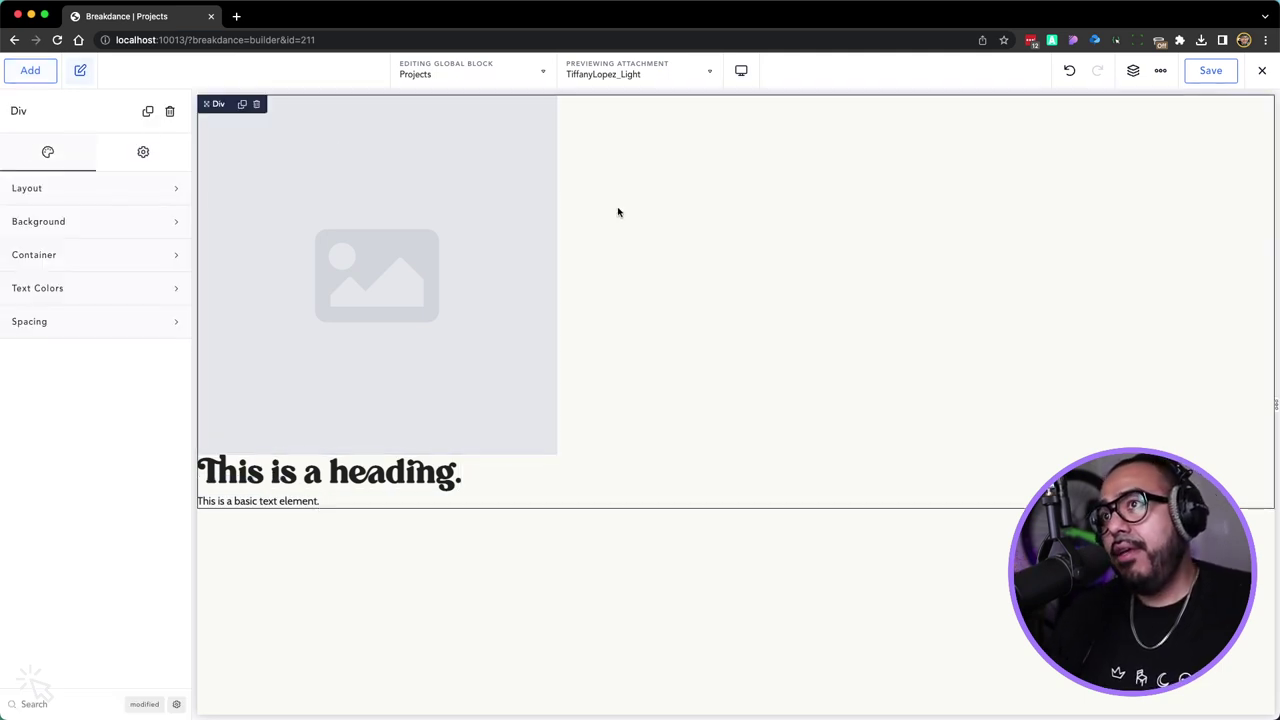
click(24, 189)
click(166, 296)
click(153, 291)
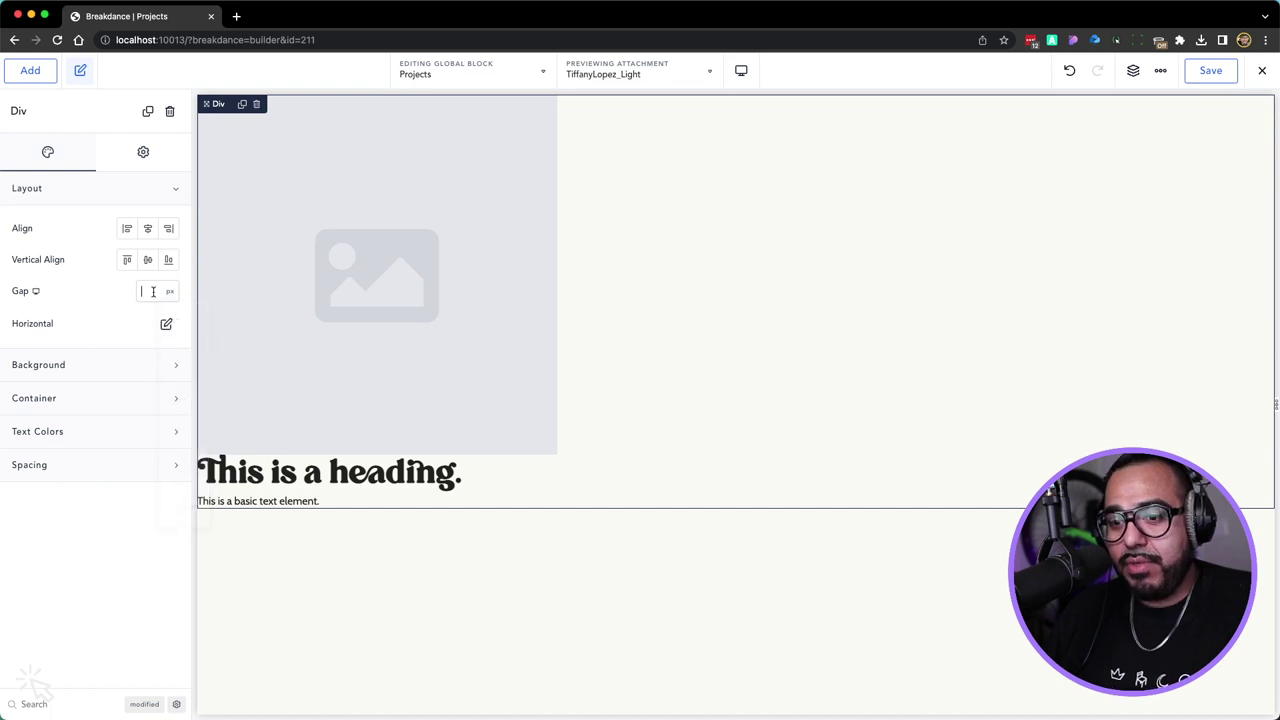
click(456, 444)
drag(480, 470, 481, 472)
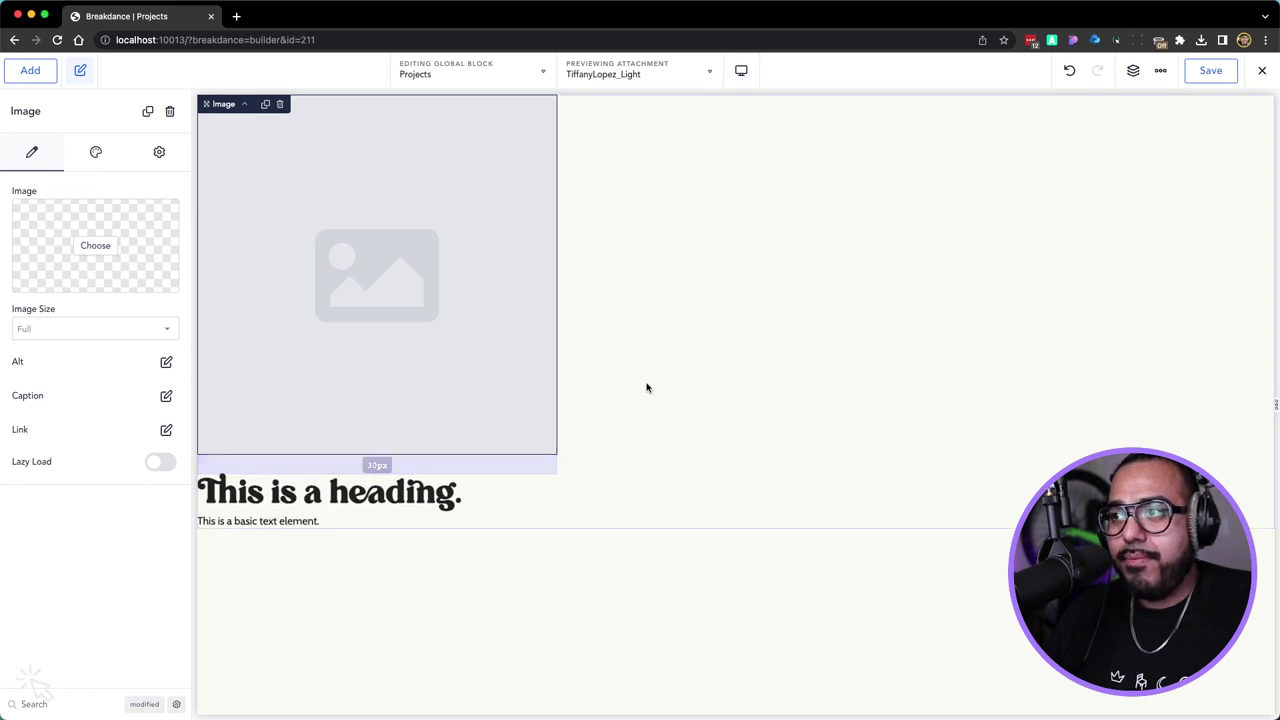
Centre-align the contents of the Div horizontally
click(646, 385)
click(494, 372)
click(686, 337)
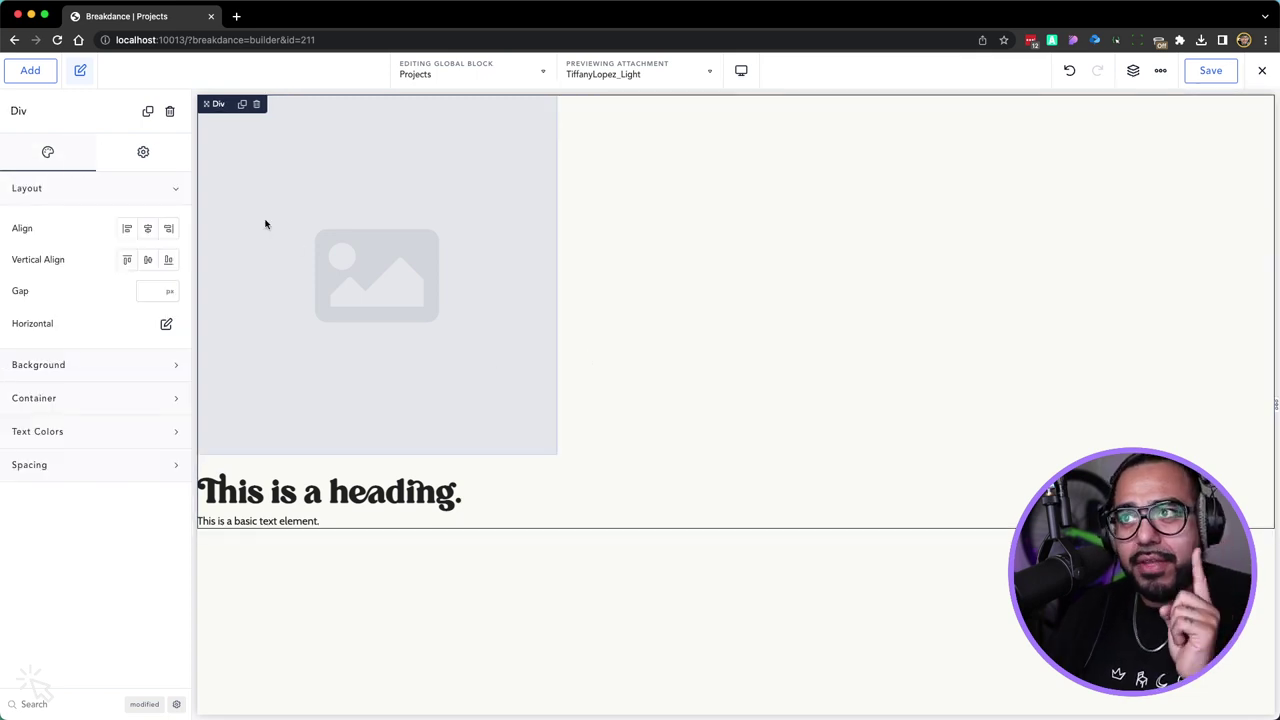
click(147, 229)
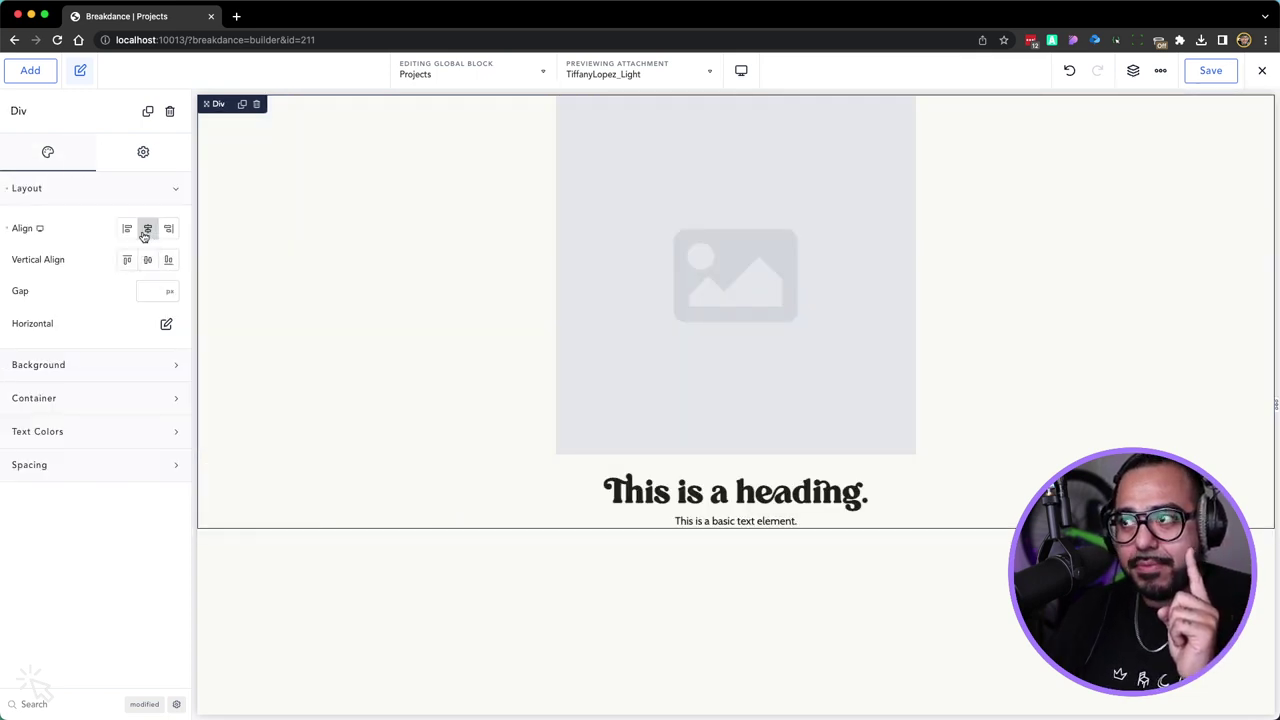
Switch the global block's preview content to the project archive
click(638, 293)
click(443, 300)
click(691, 314)
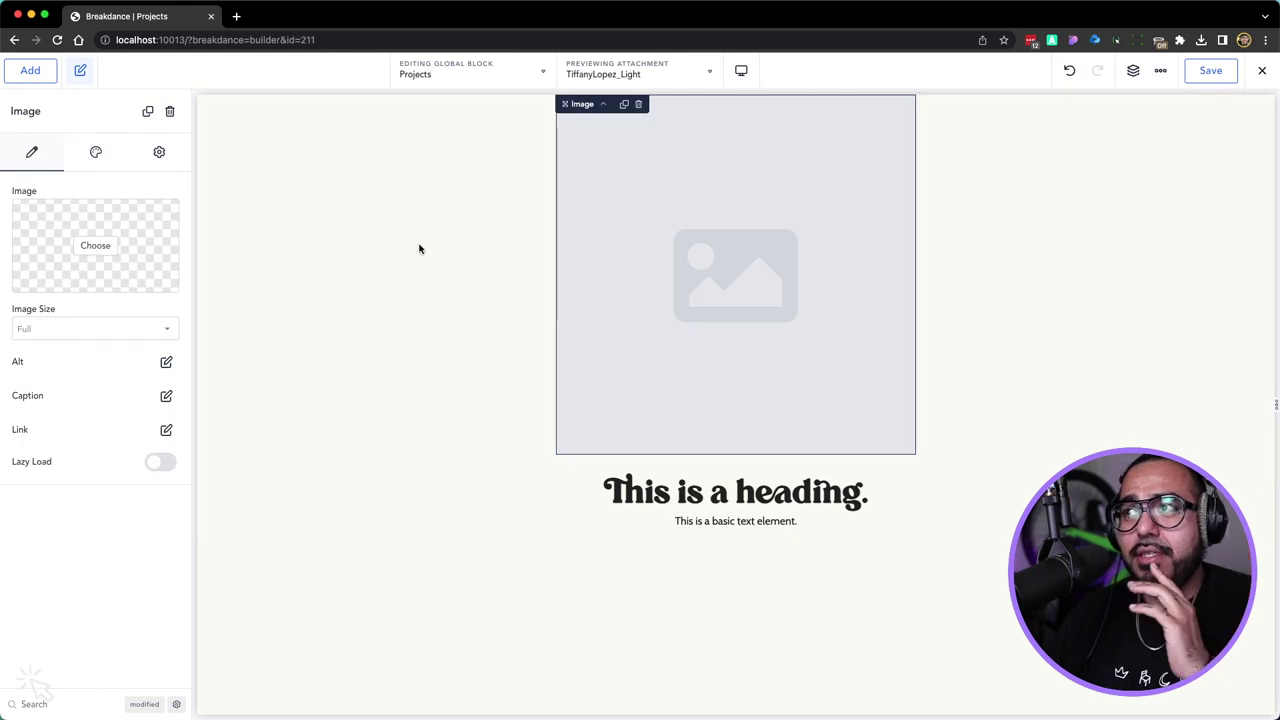
click(593, 88)
scroll(635, 125, down, 10)
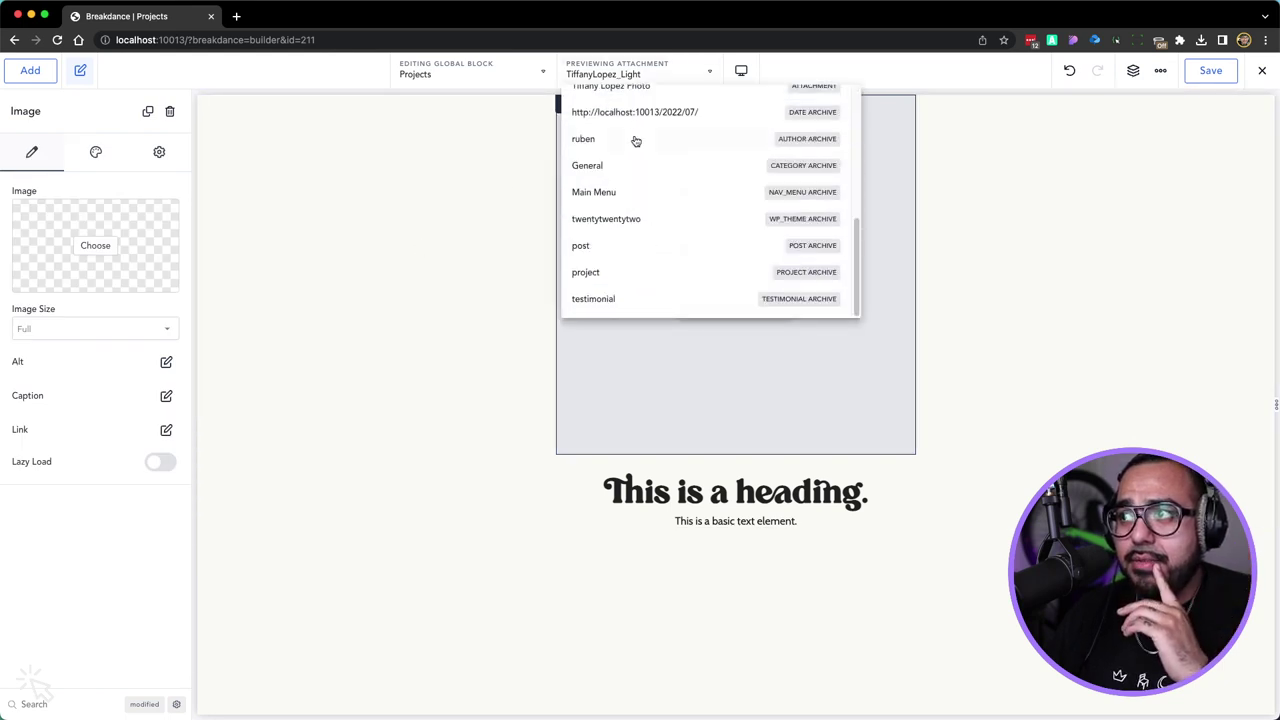
click(655, 273)
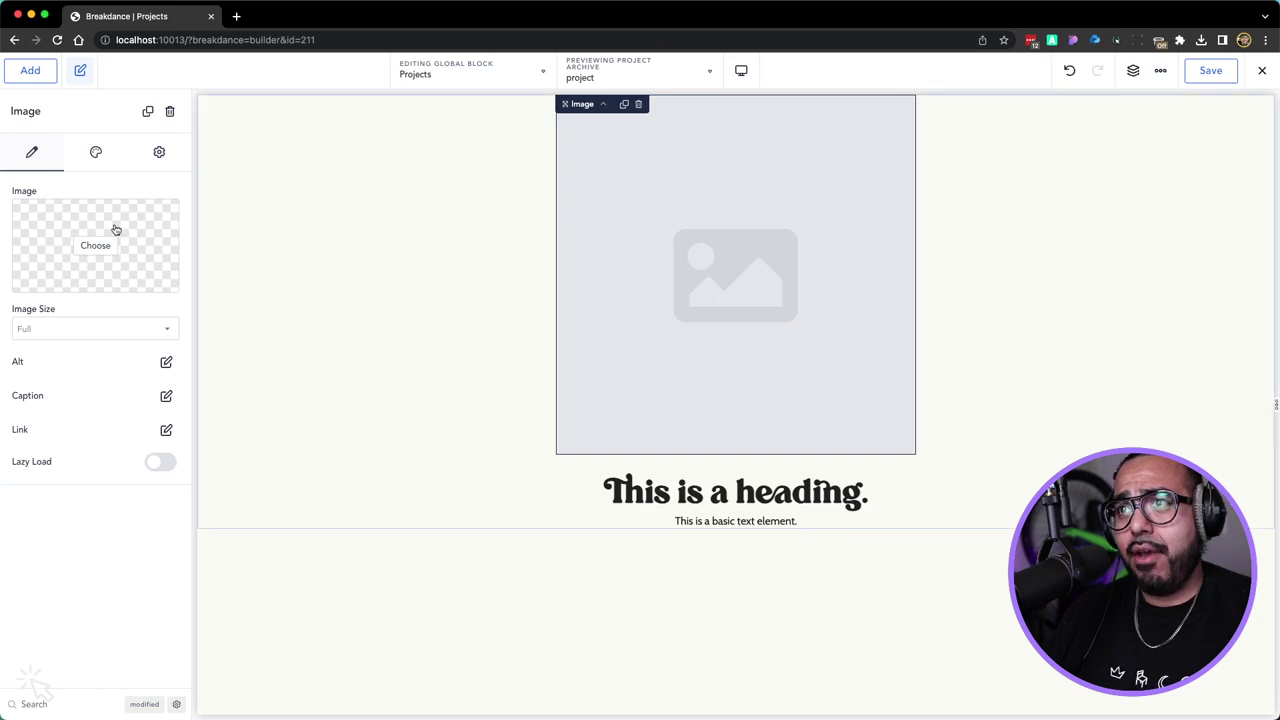
Set the image's source to the post's Featured Image as dynamic data
click(44, 192)
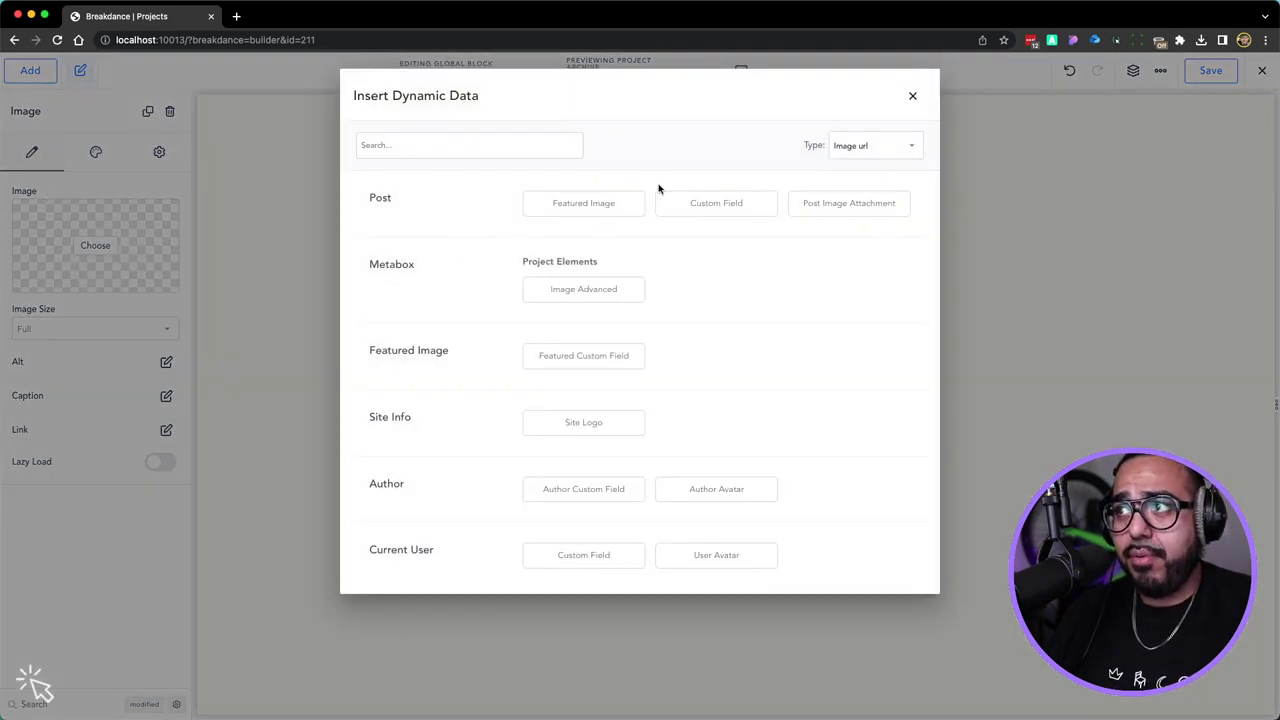
click(614, 203)
scroll(610, 210, down, 10)
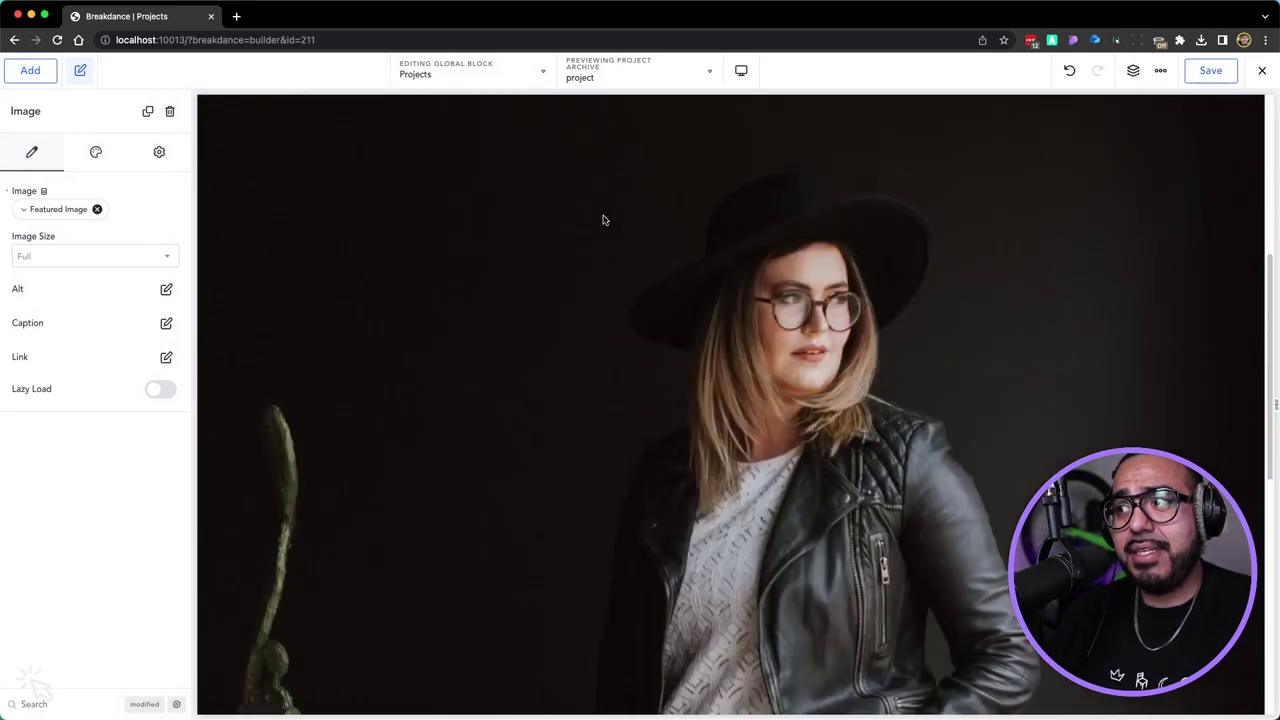
scroll(603, 220, up, 4)
scroll(603, 220, up, 5)
scroll(603, 220, down, 8)
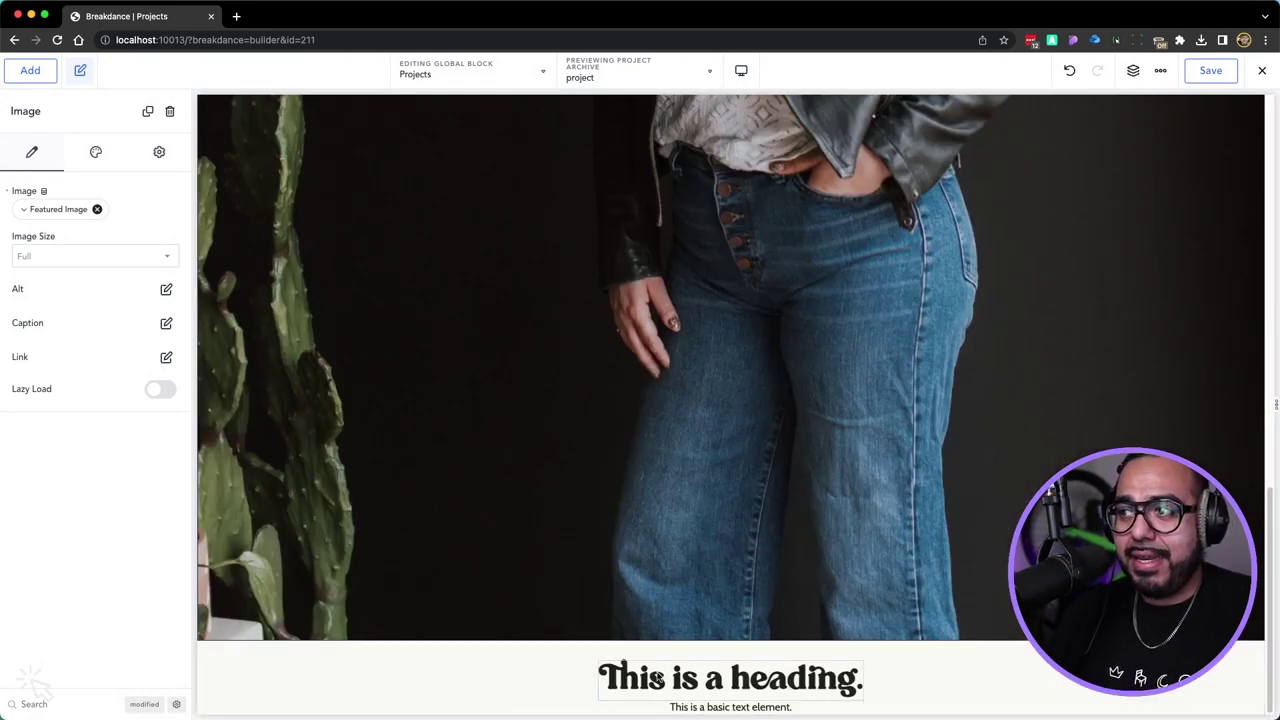
Set the heading's text to the Post Title as dynamic data
click(659, 678)
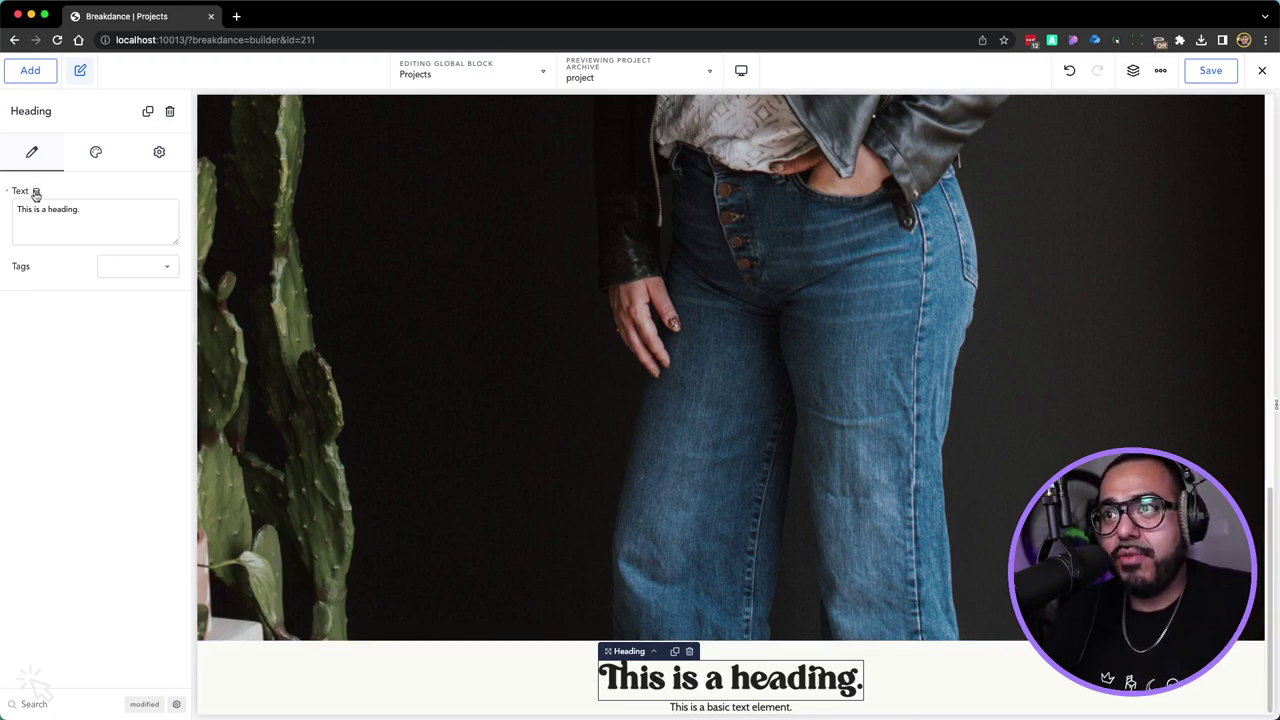
click(36, 193)
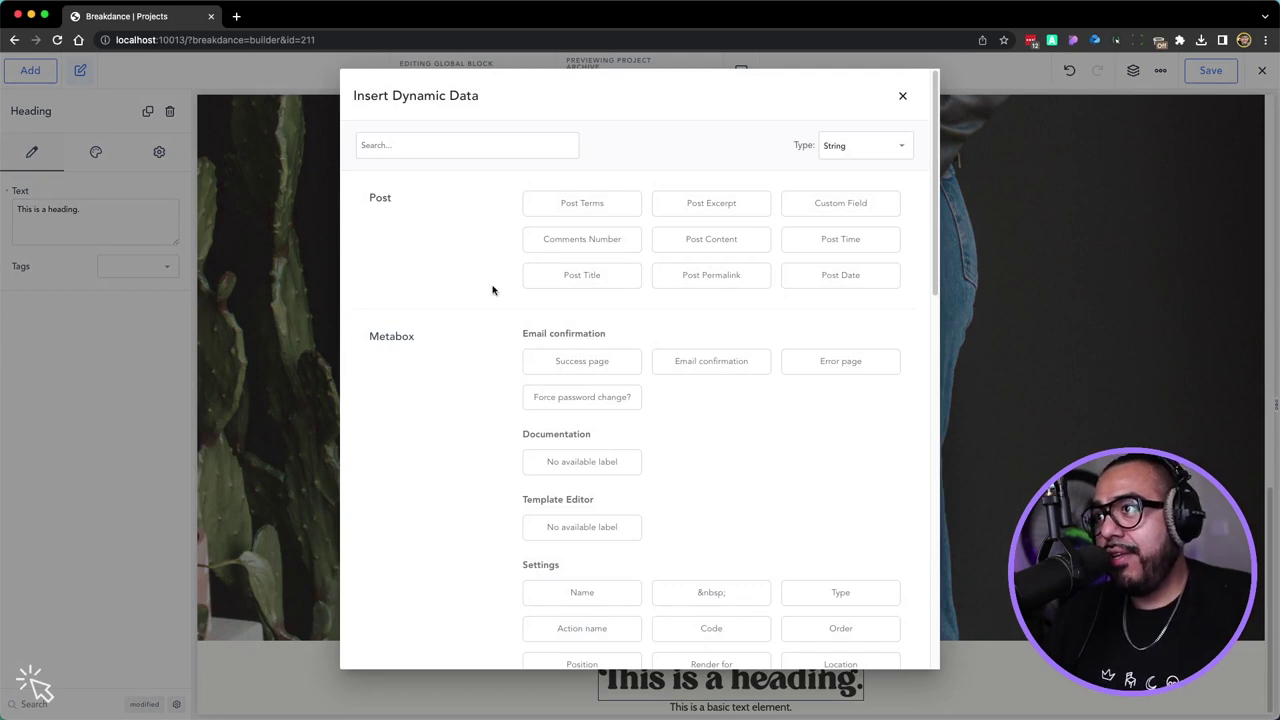
click(597, 285)
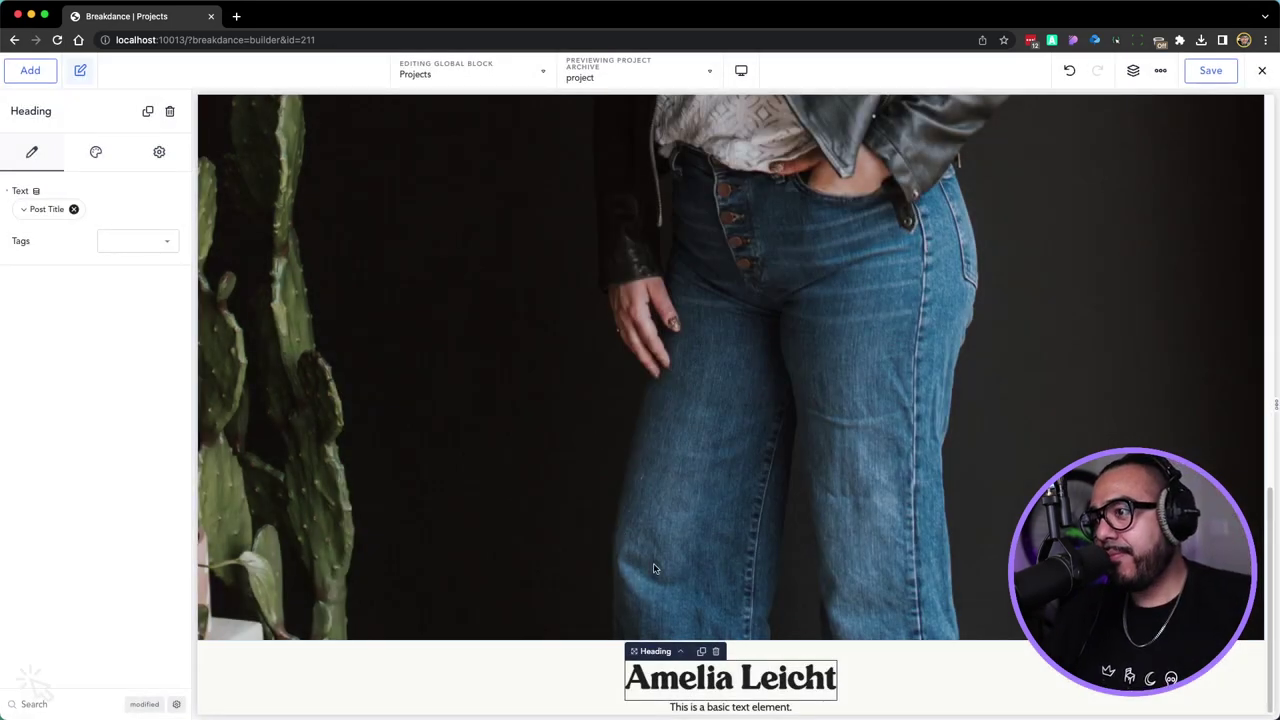
Set the text element below the heading to the Metabox Sub Category Title field as dynamic data
click(697, 708)
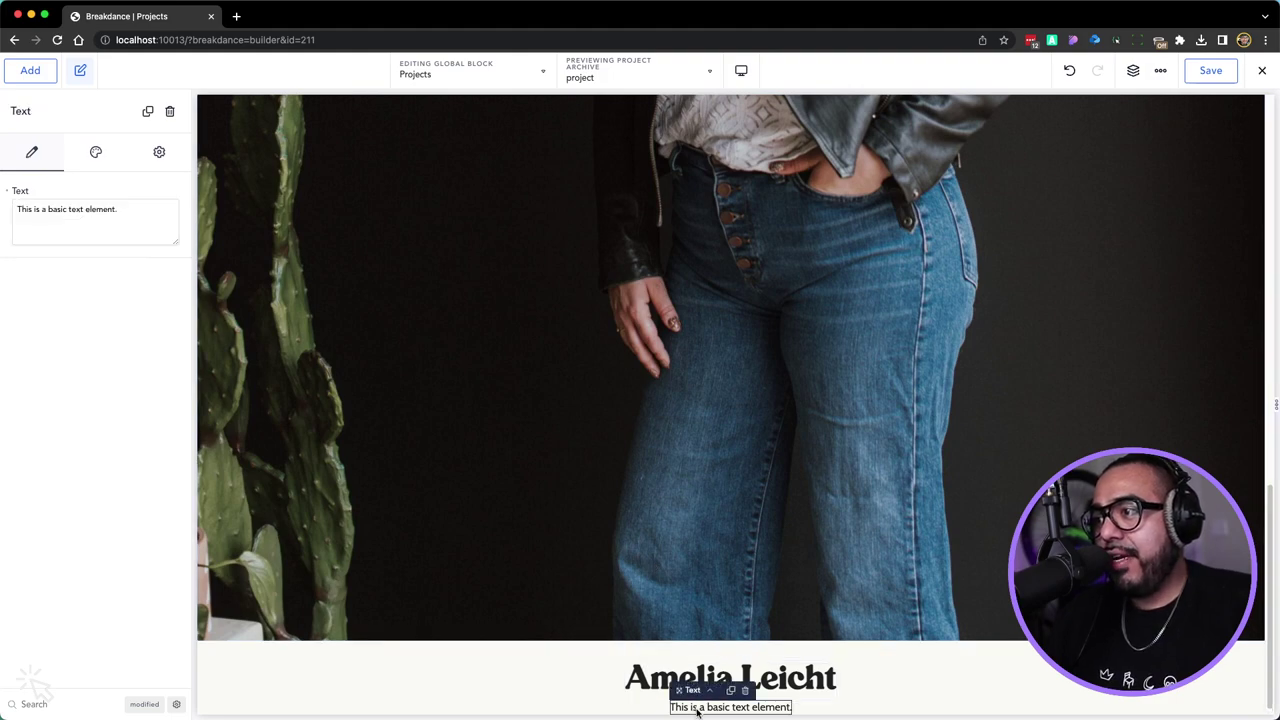
click(36, 193)
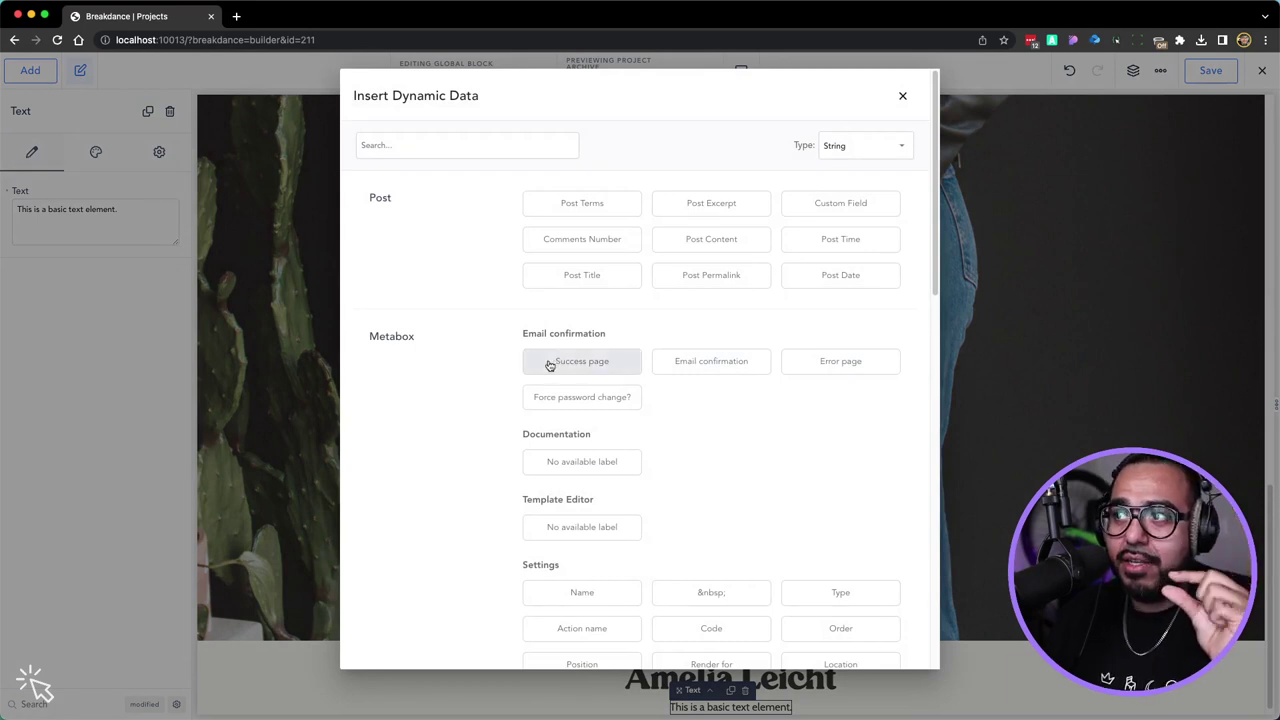
scroll(401, 340, down, 3)
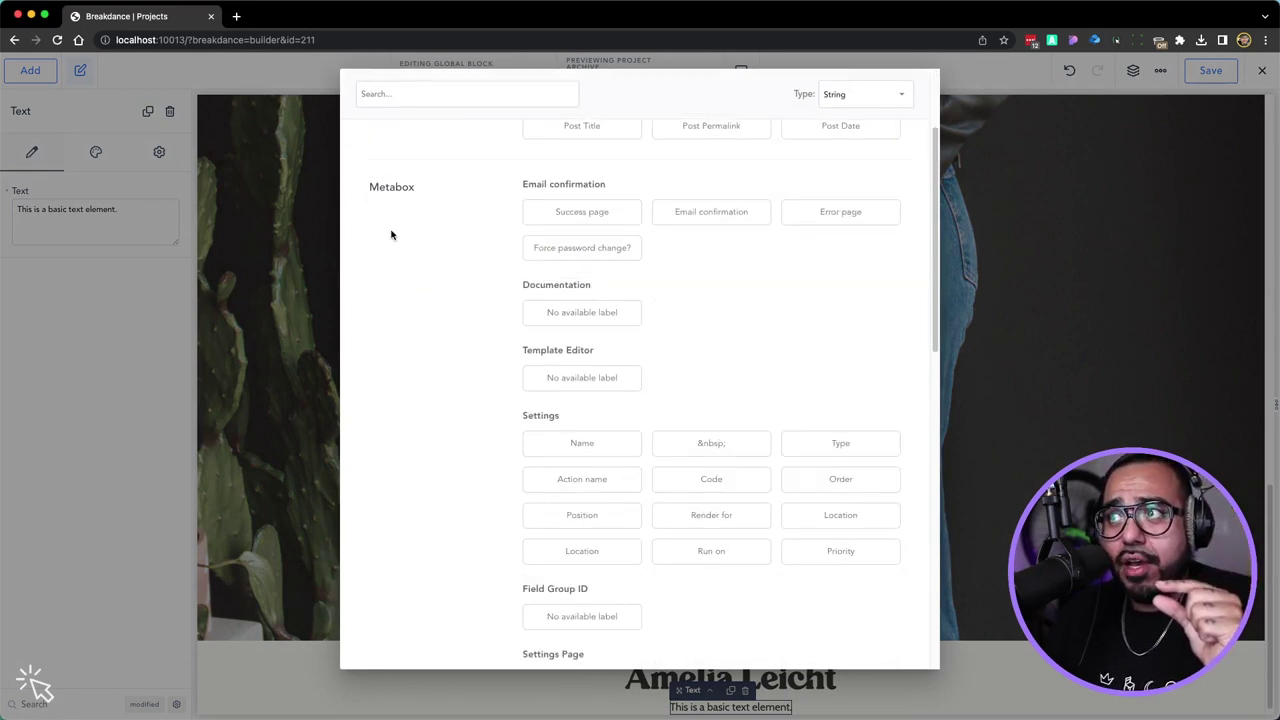
scroll(460, 245, down, 1)
scroll(472, 255, down, 1)
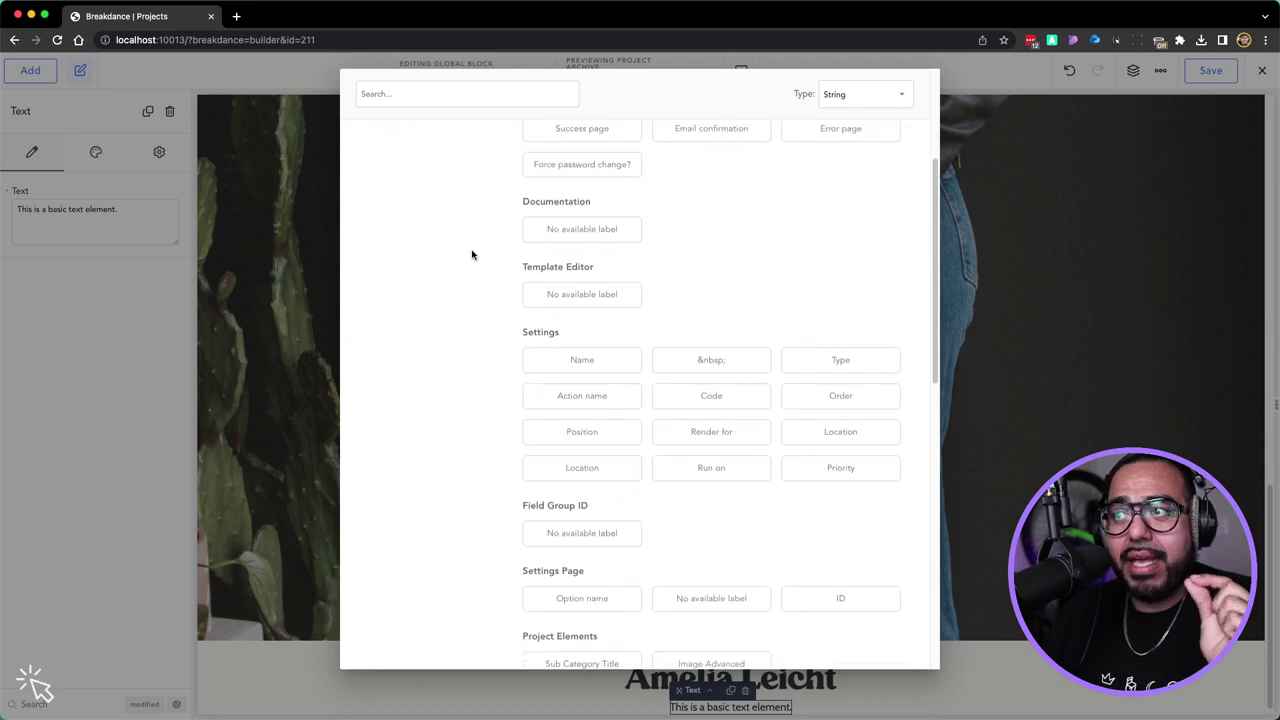
scroll(472, 255, down, 3)
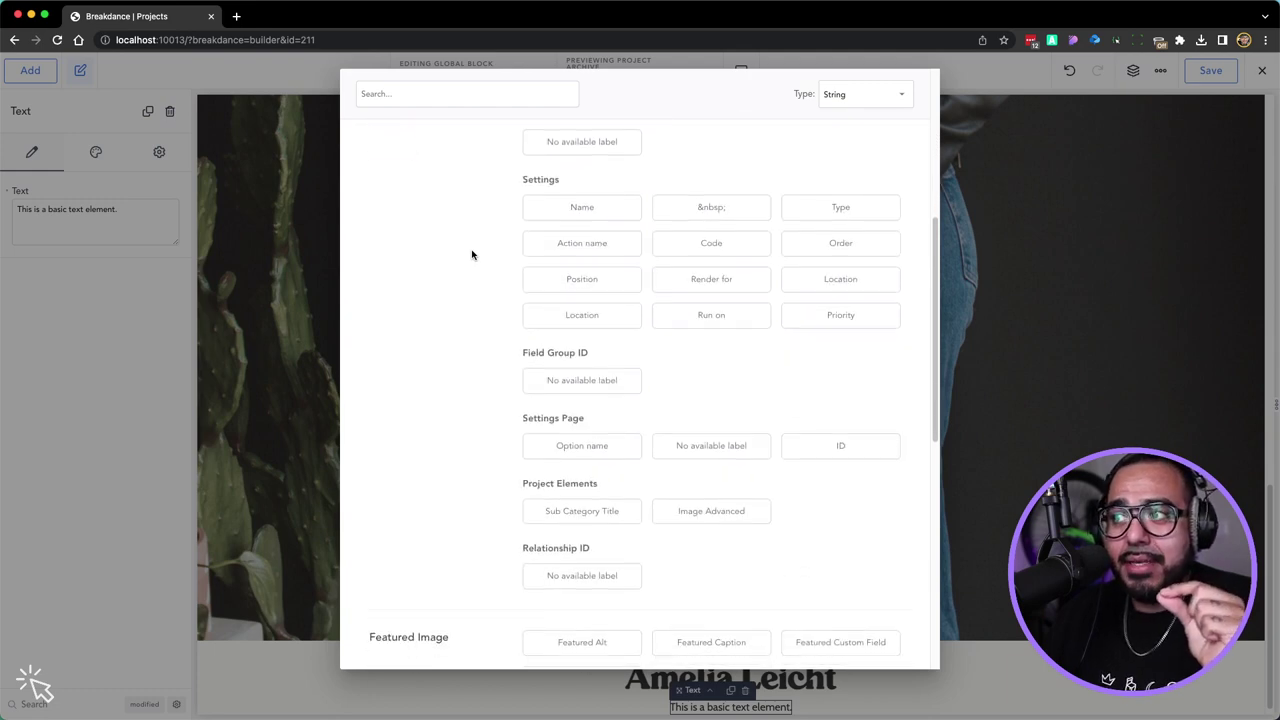
click(592, 515)
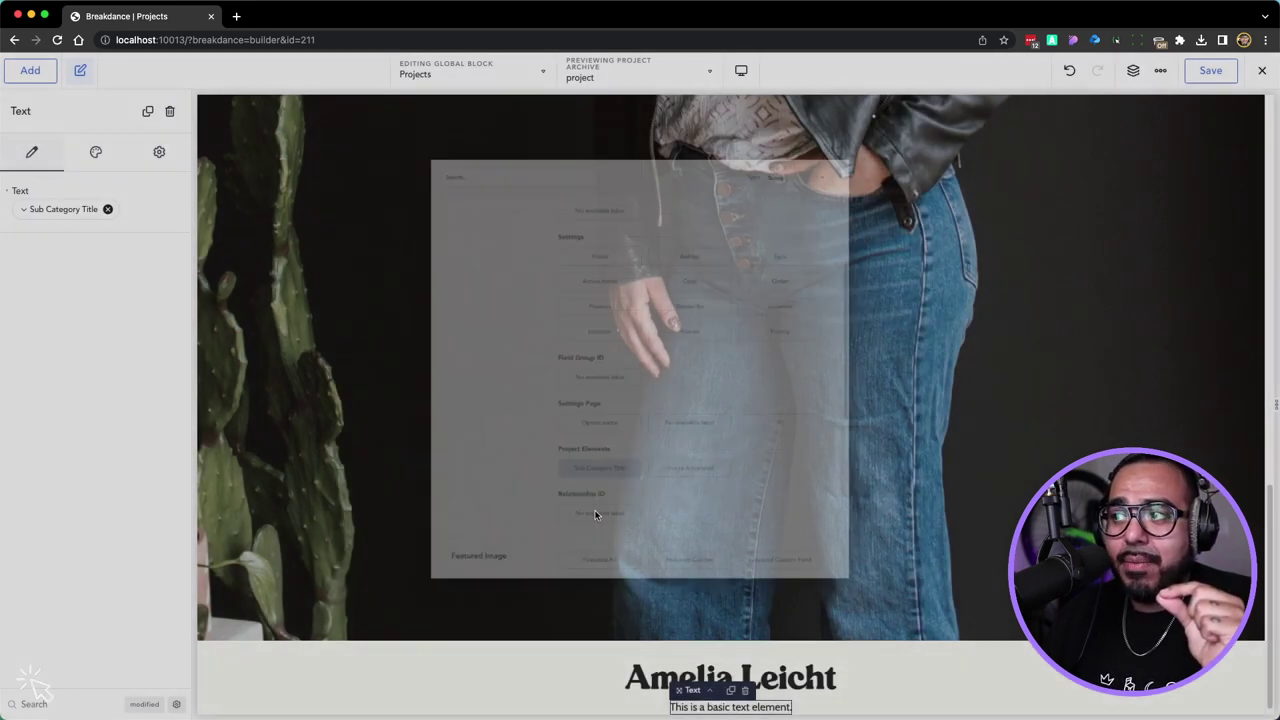
click(566, 669)
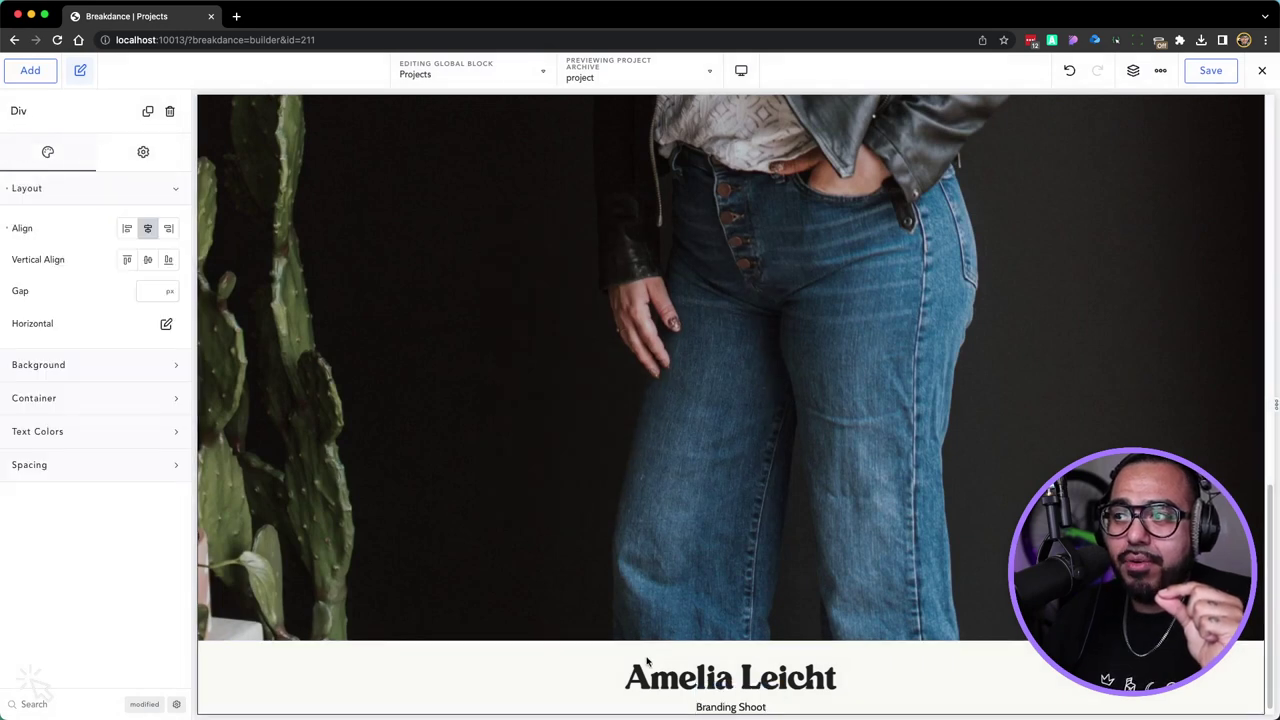
Set the post title heading's tag to h3
click(672, 676)
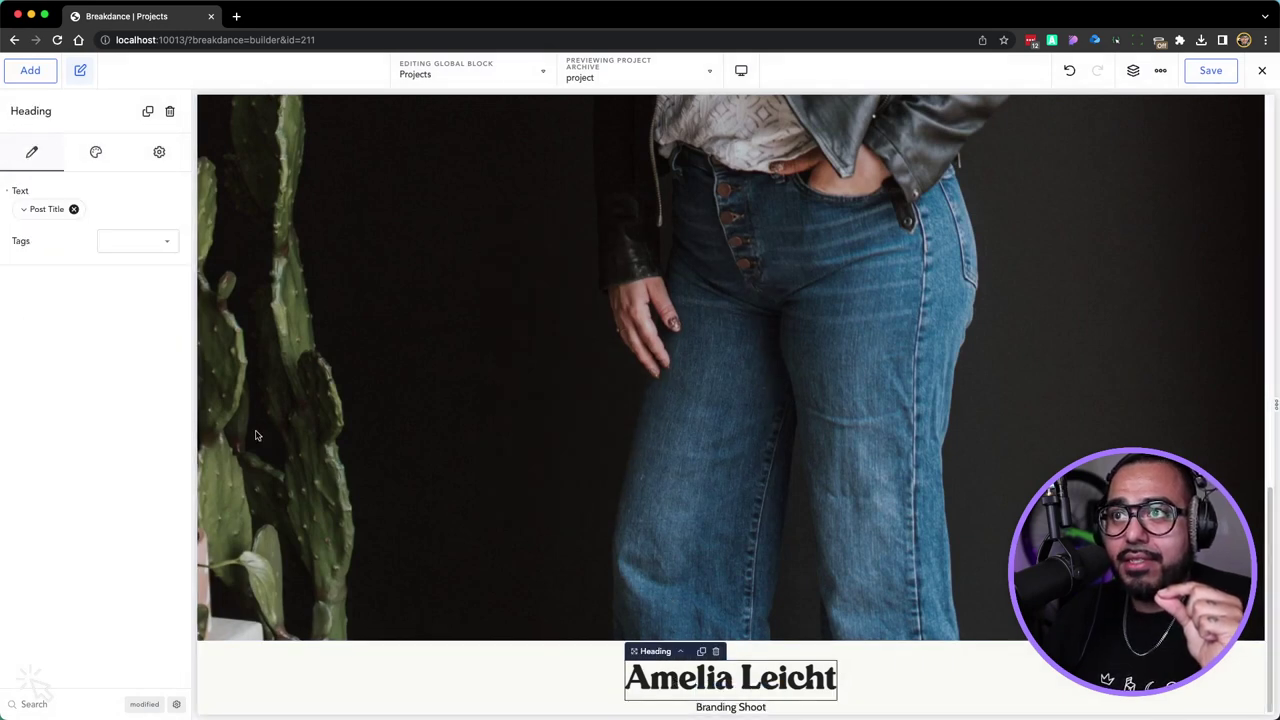
click(134, 243)
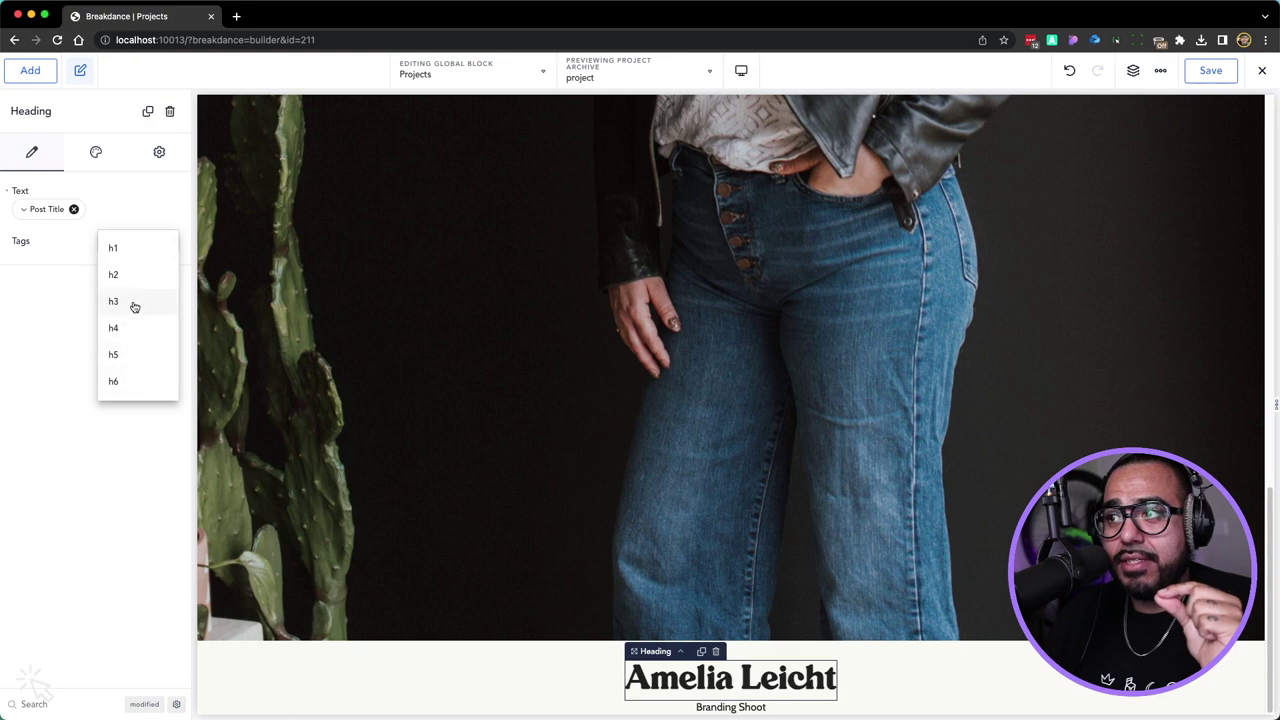
click(134, 303)
scroll(561, 639, up, 10)
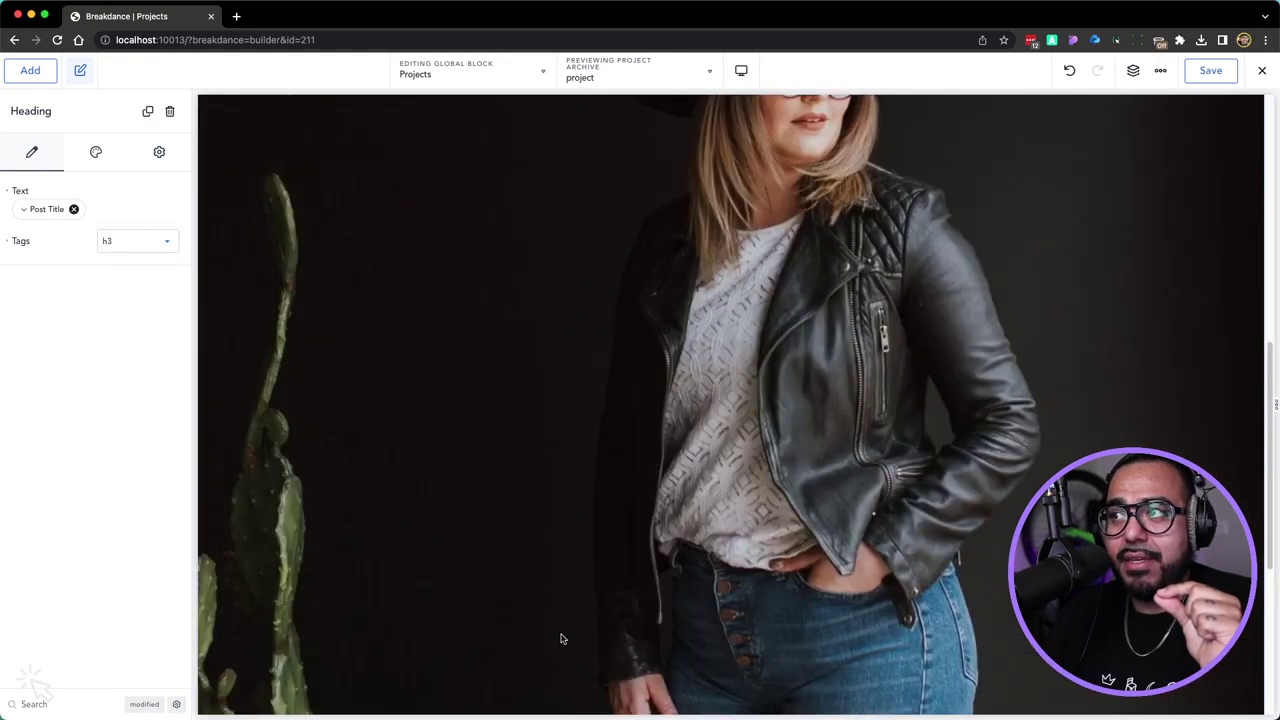
click(547, 617)
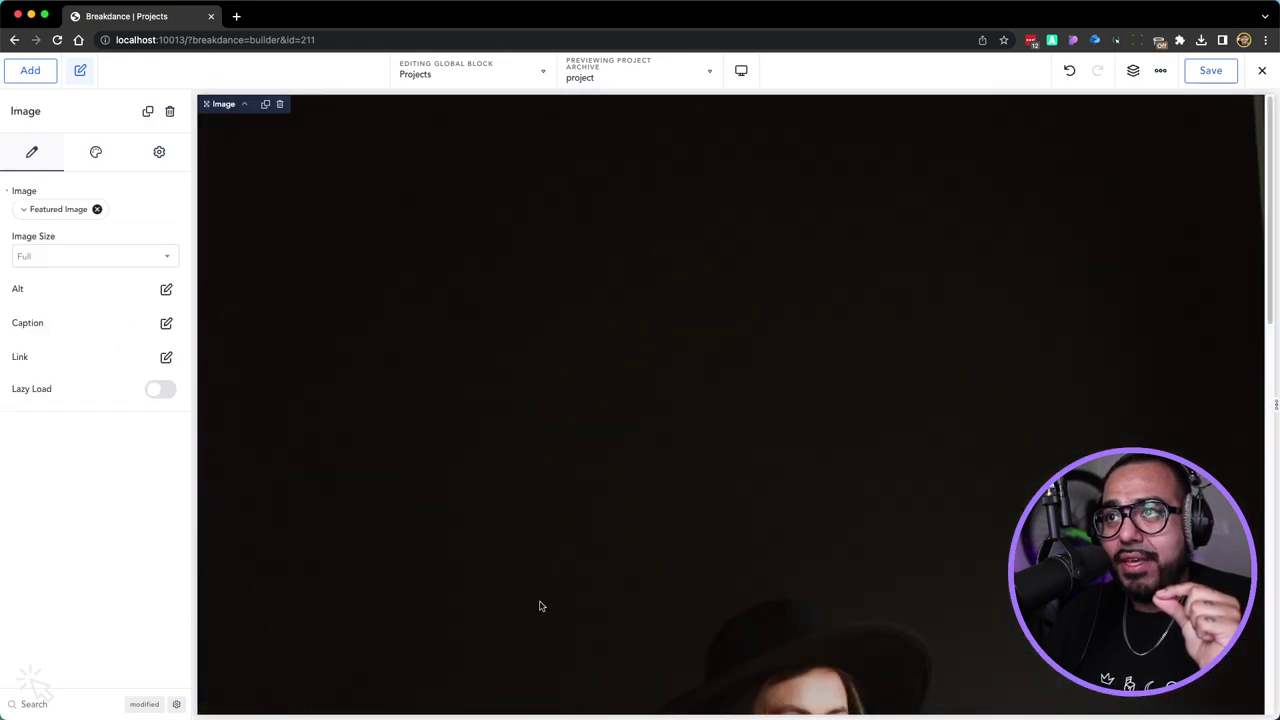
click(95, 160)
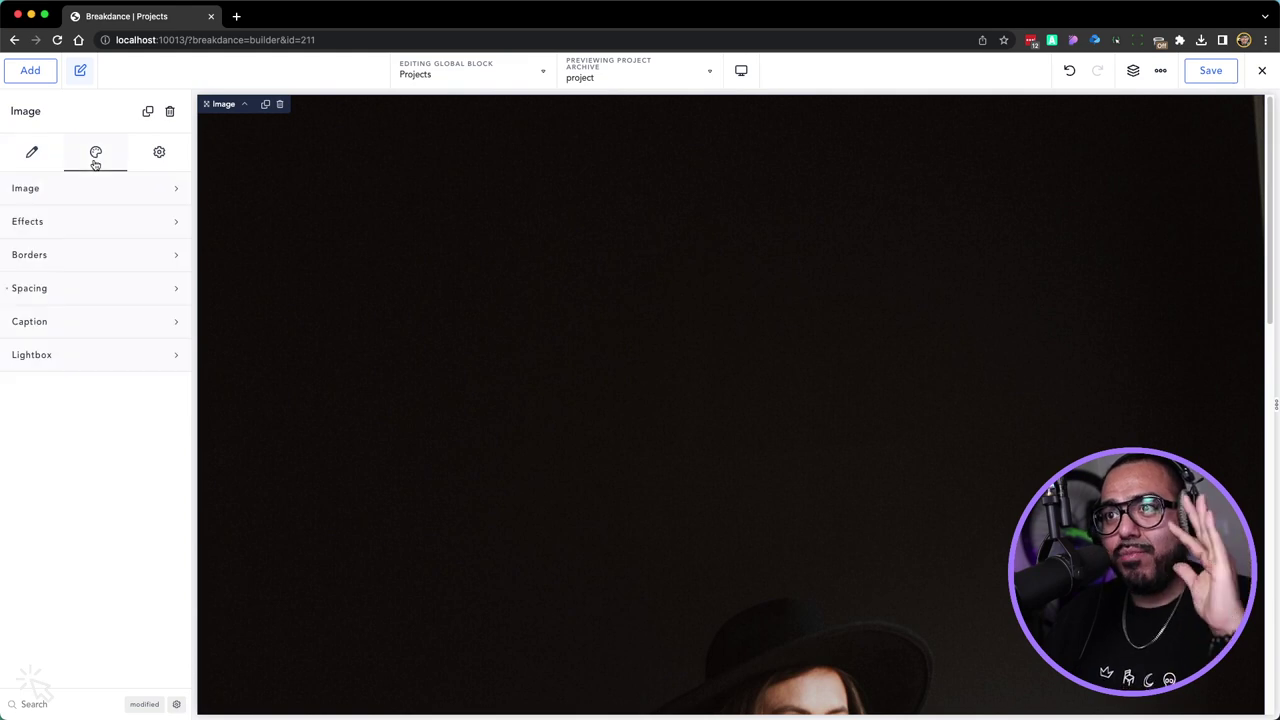
click(84, 255)
click(146, 312)
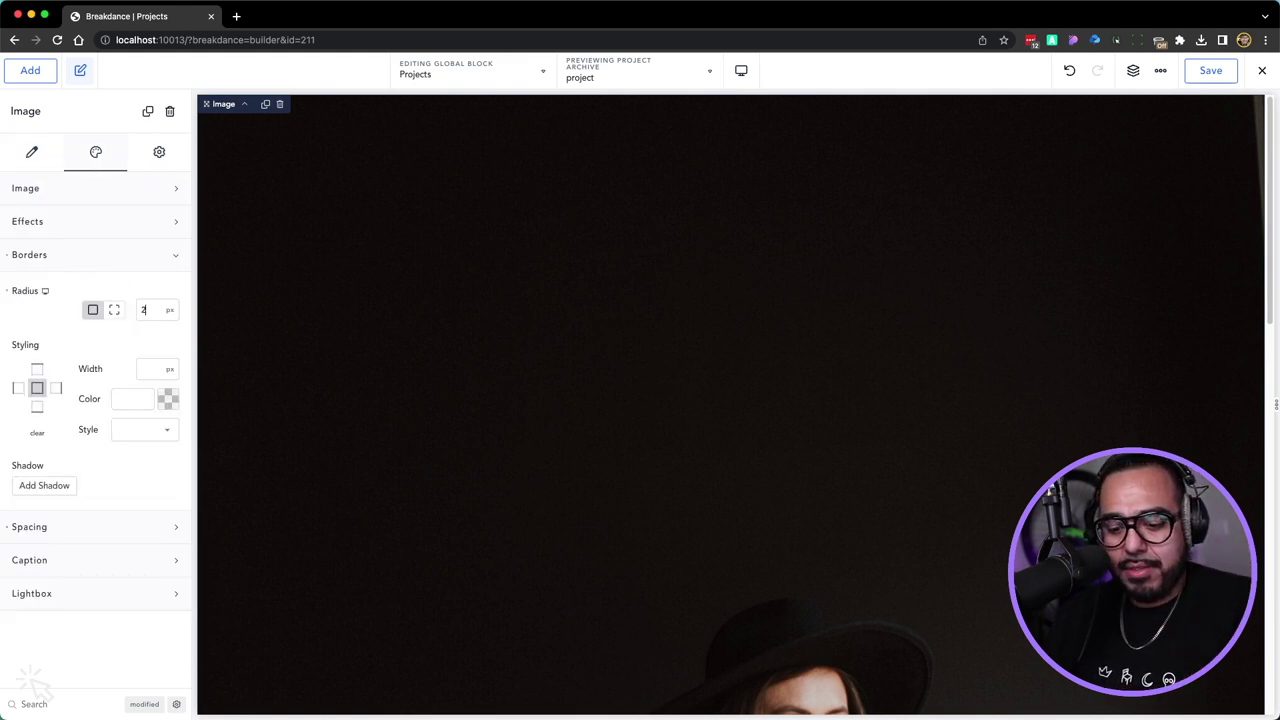
double_click(153, 312)
key(BackSpace)
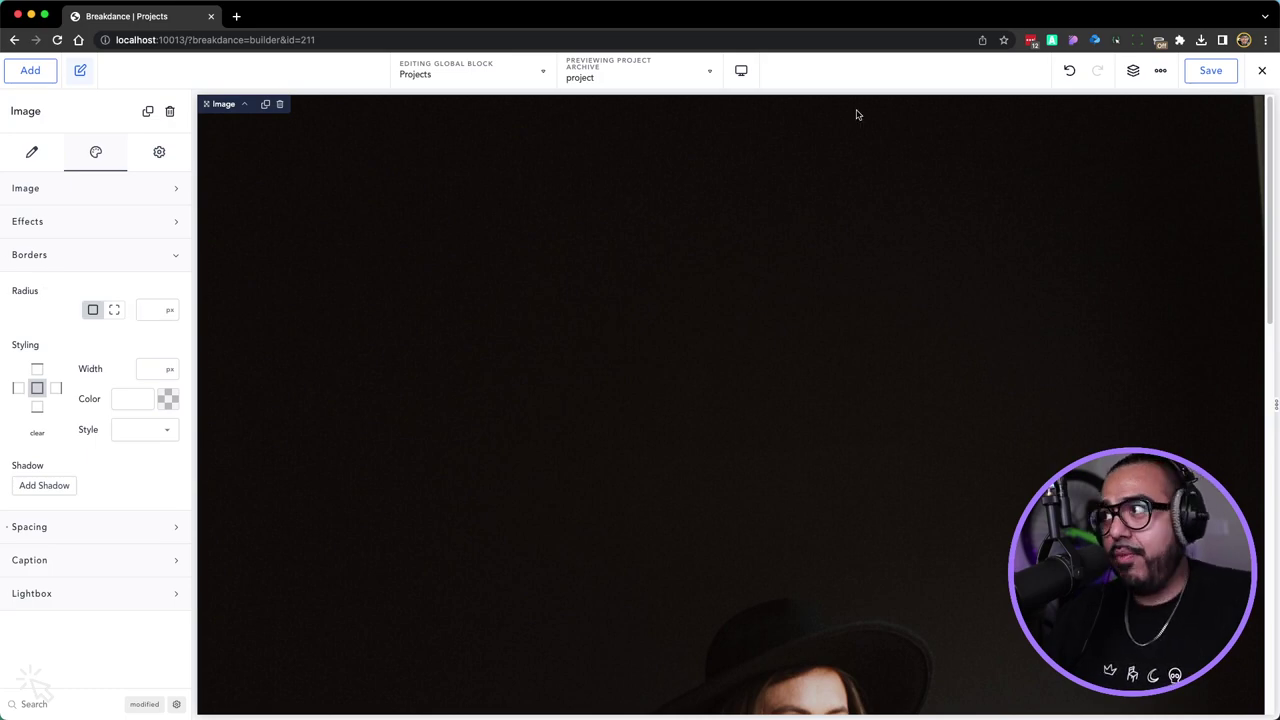
Save the Projects global block, review its layout, and exit the builder to WordPress
click(1208, 71)
scroll(1110, 170, down, 10)
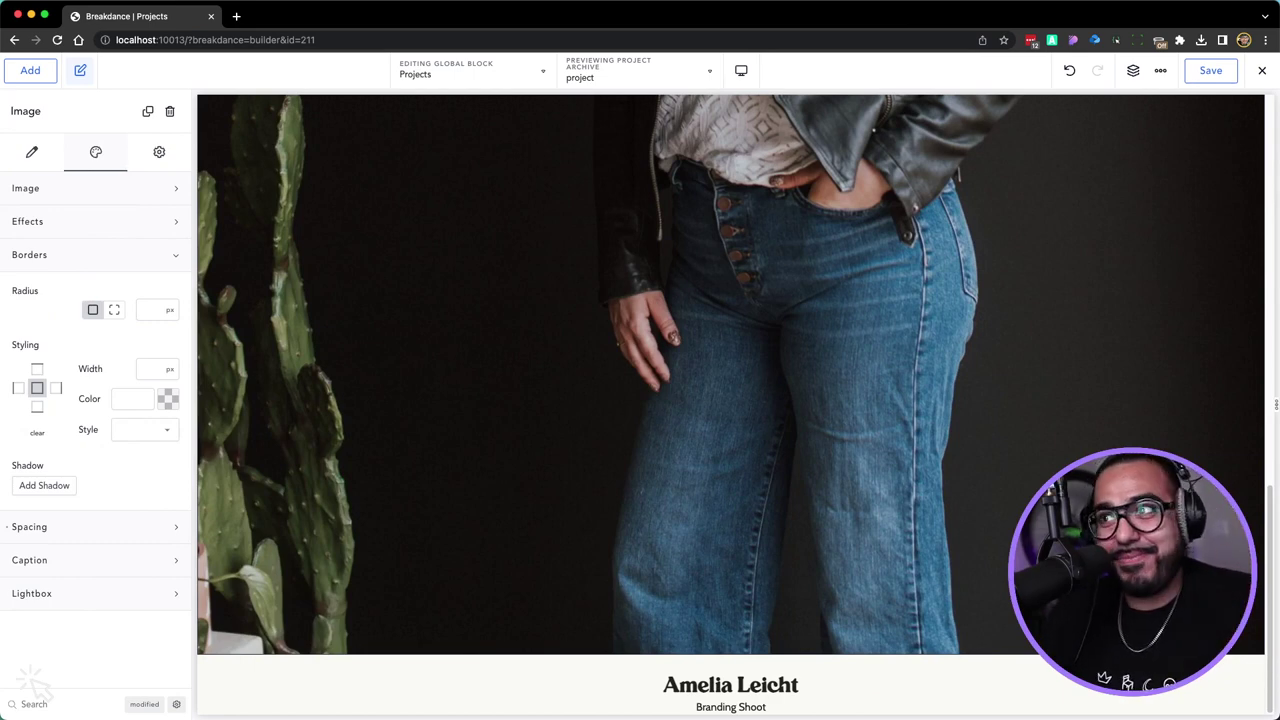
scroll(490, 327, up, 10)
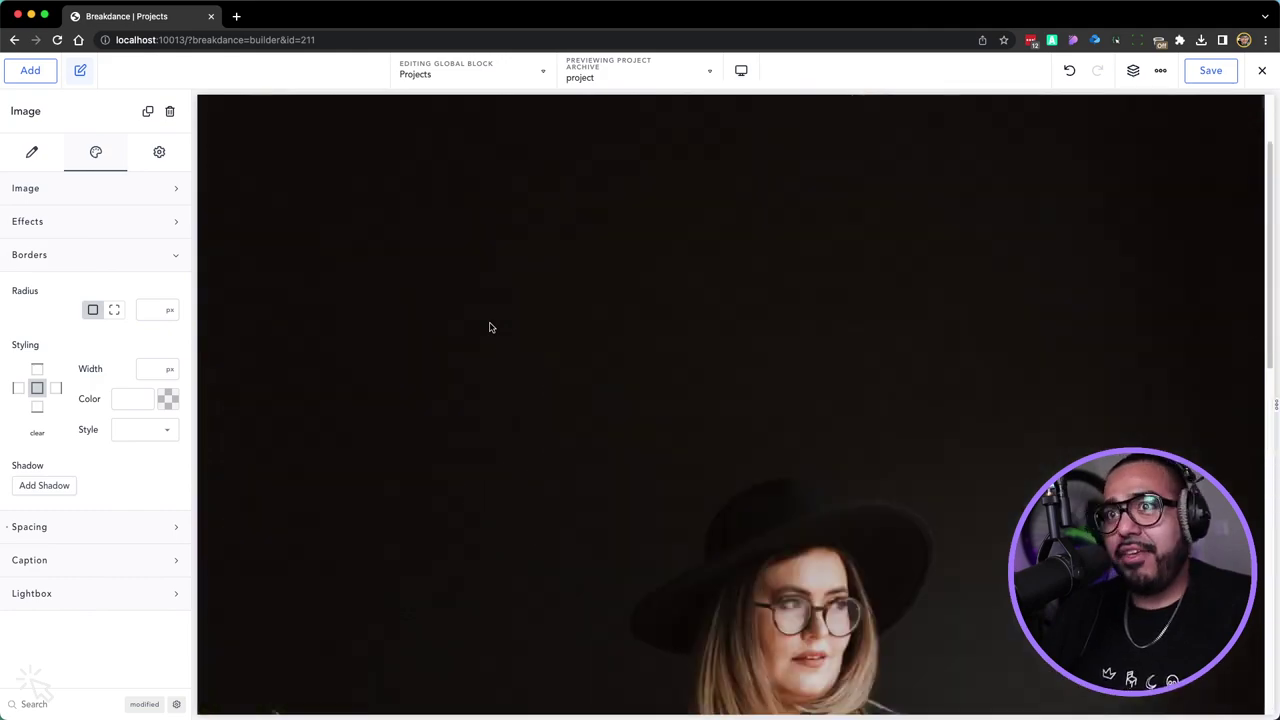
scroll(490, 327, down, 10)
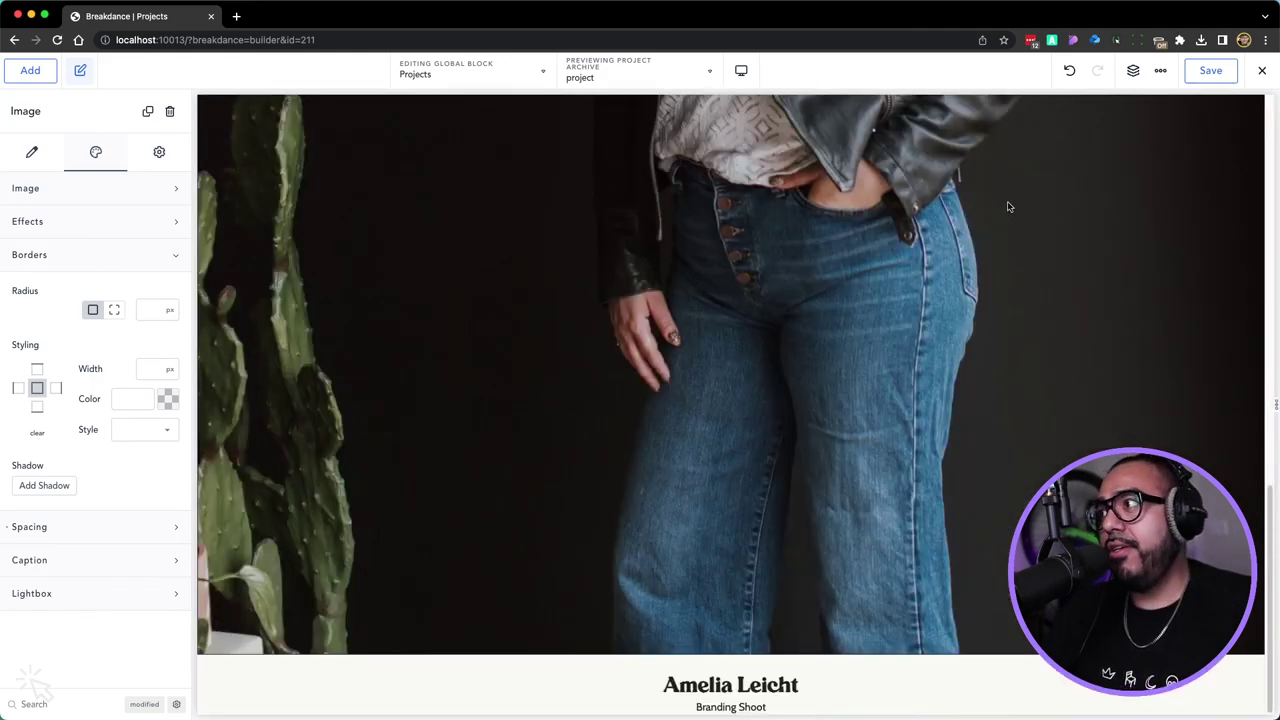
click(1262, 70)
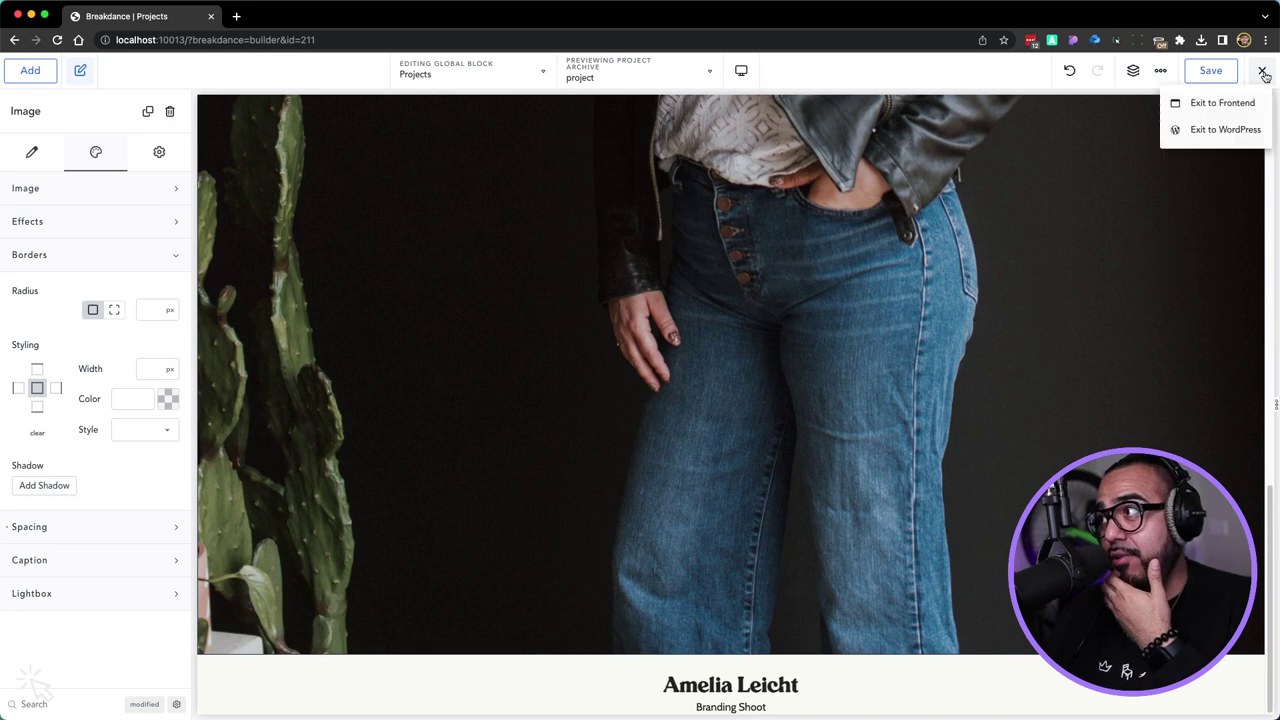
click(1229, 133)
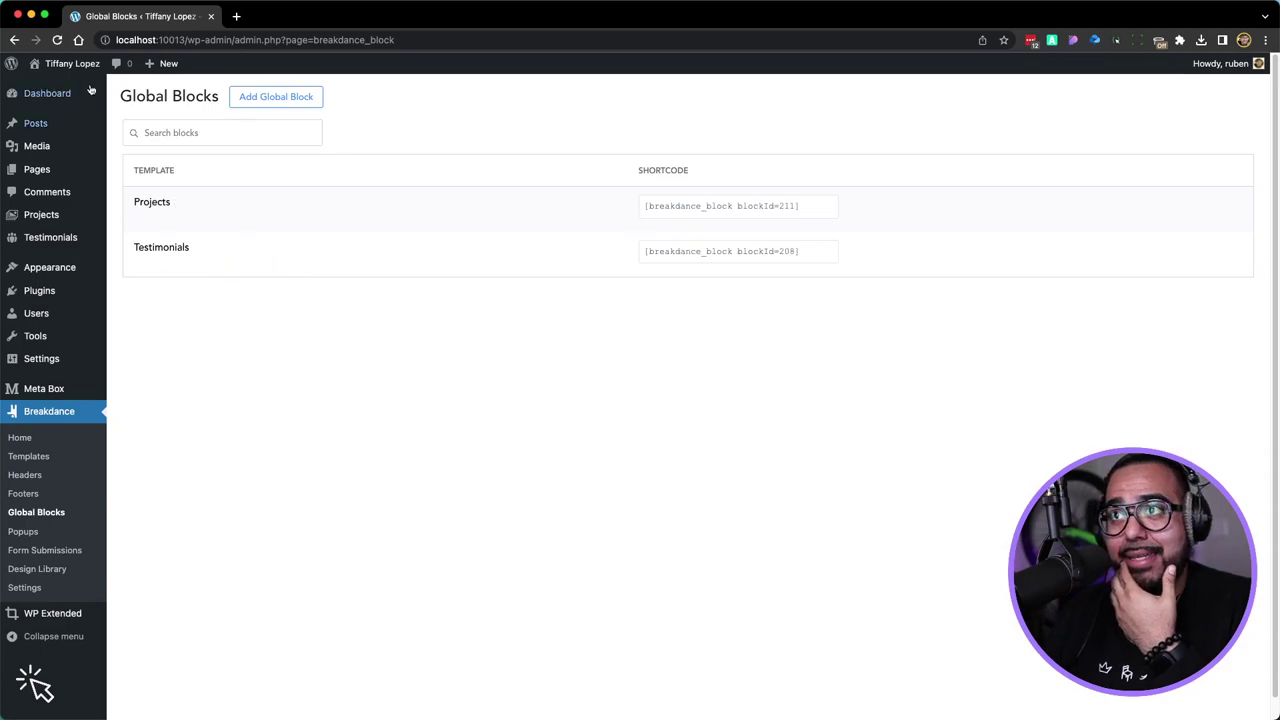
Visit the site's front end and open the Home page in the Breakdance builder
click(82, 84)
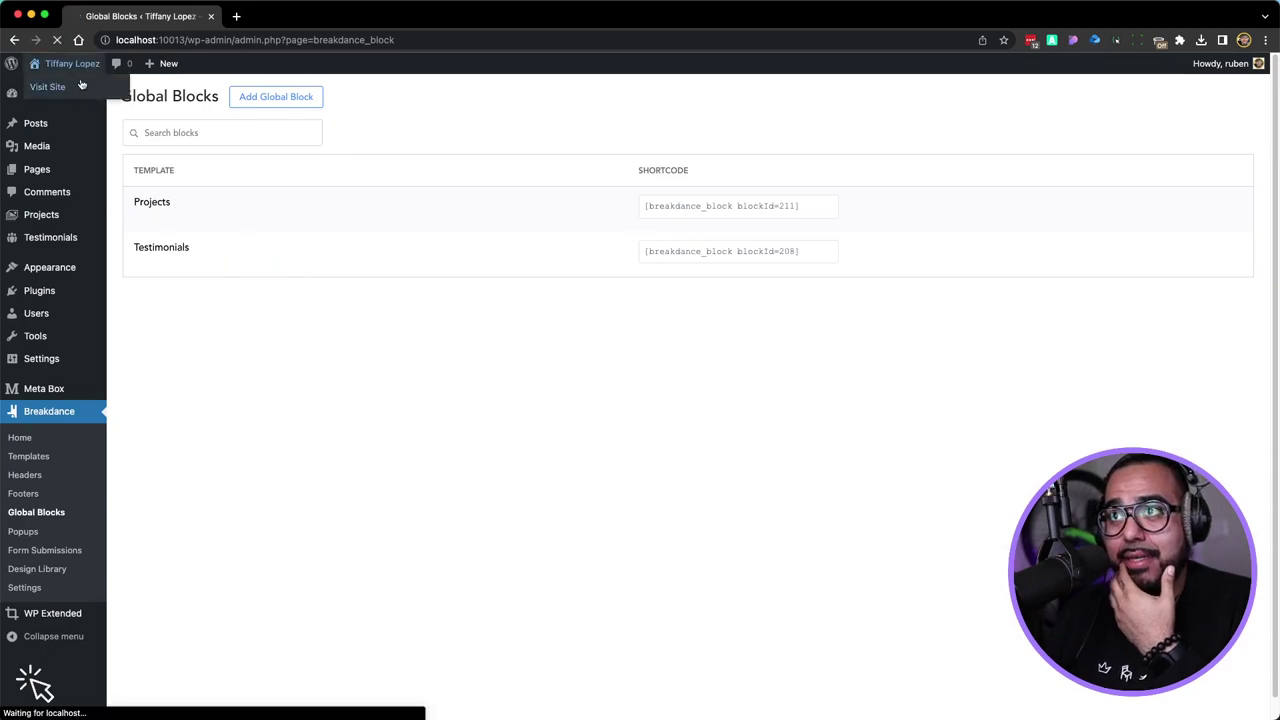
scroll(286, 234, down, 20)
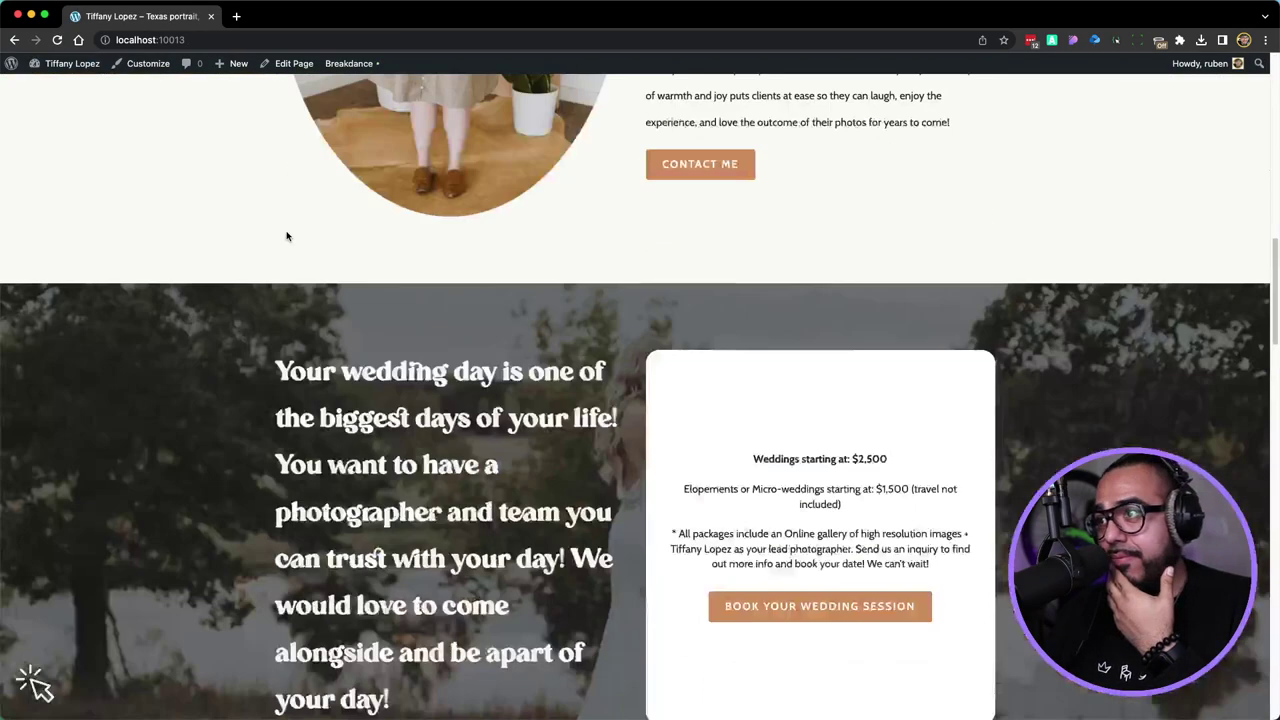
scroll(286, 235, down, 10)
scroll(153, 268, up, 7)
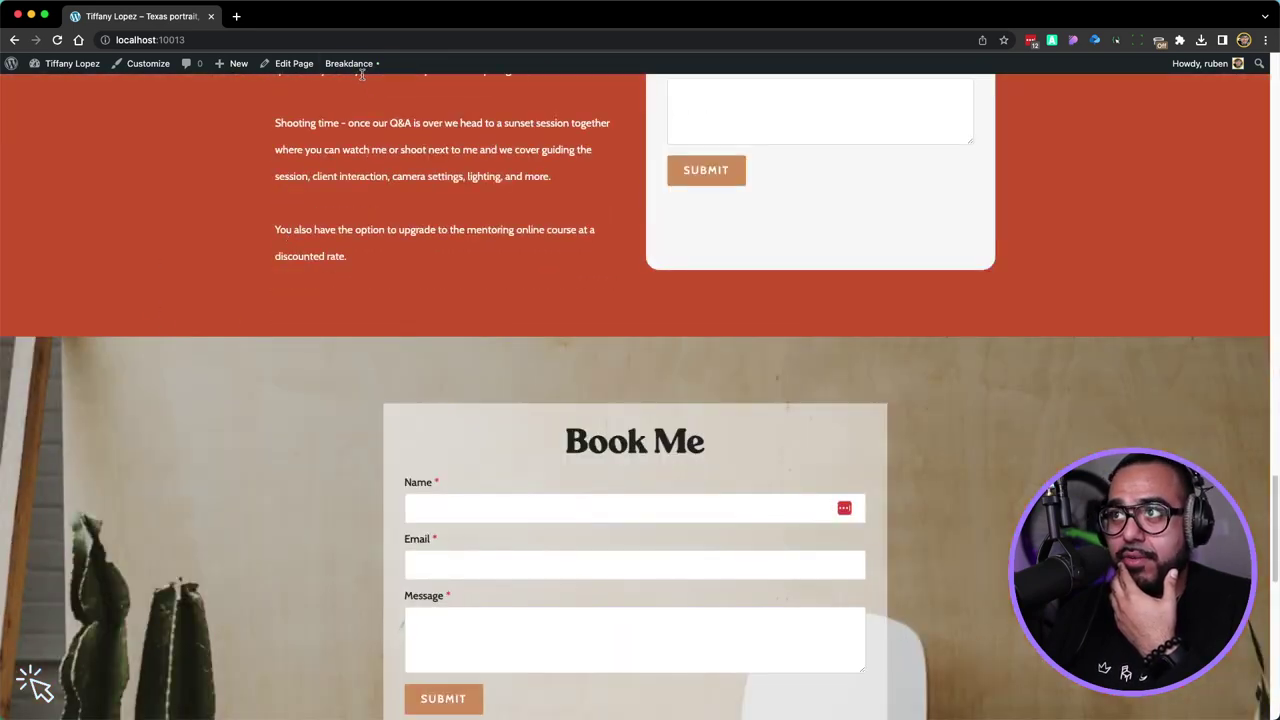
mouse_move(362, 68)
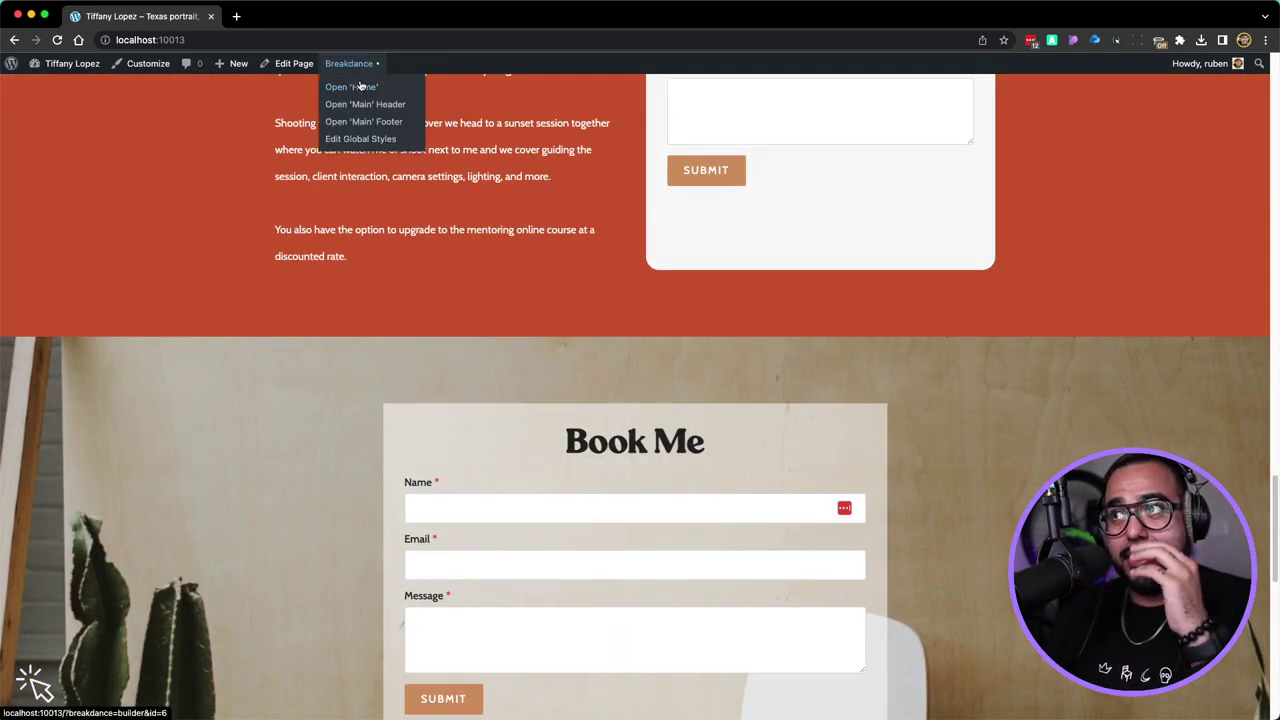
click(362, 87)
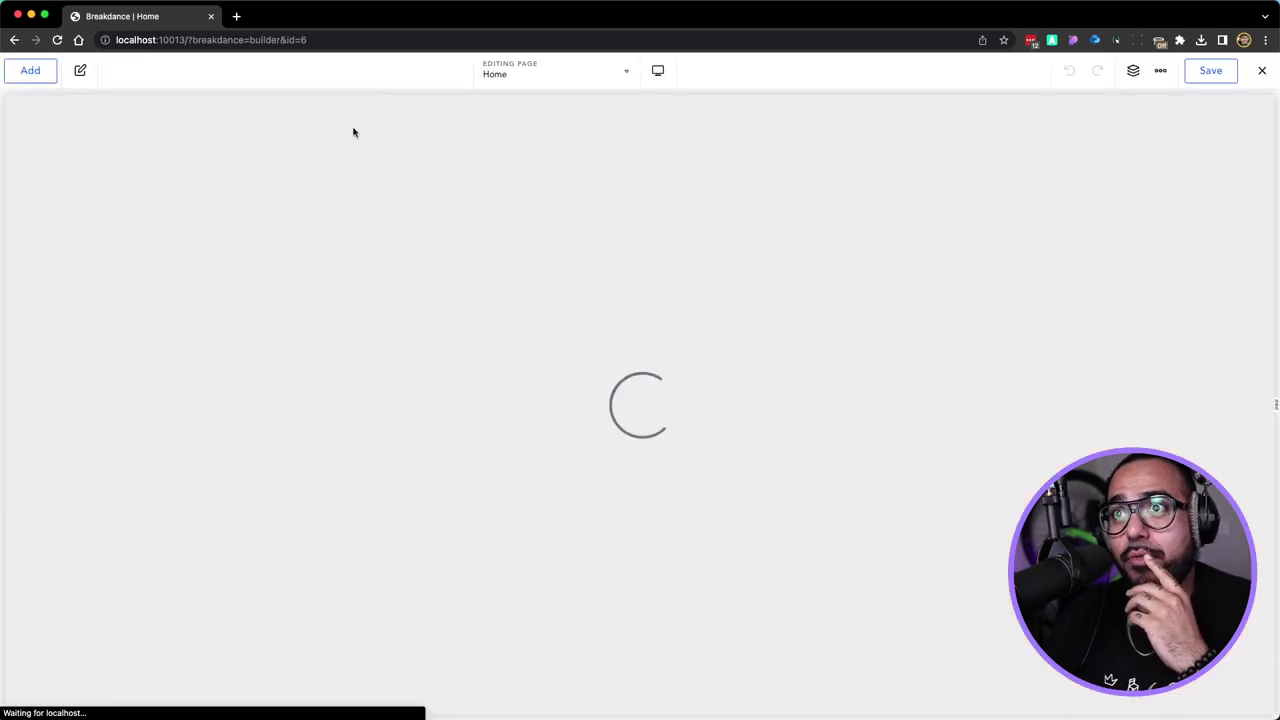
Add an empty section between the One on One Mentorship and Book Me sections and show the page structure
scroll(310, 190, down, 20)
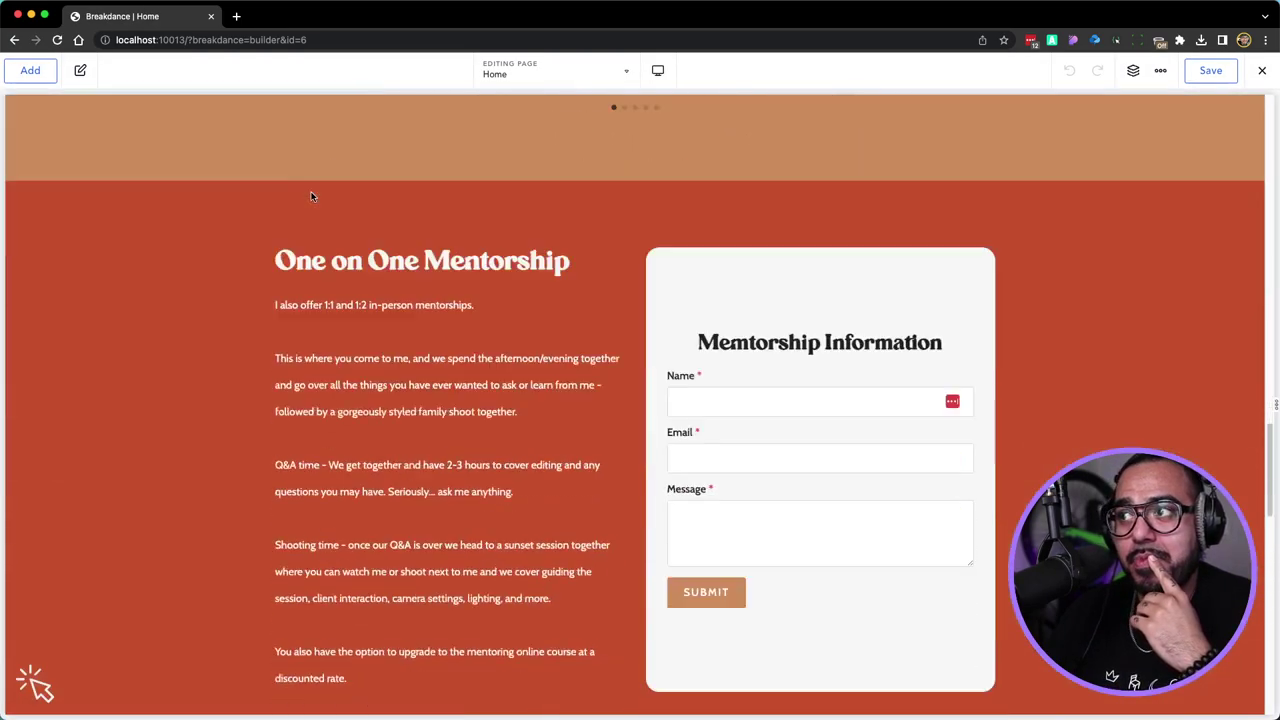
scroll(310, 196, down, 5)
click(174, 208)
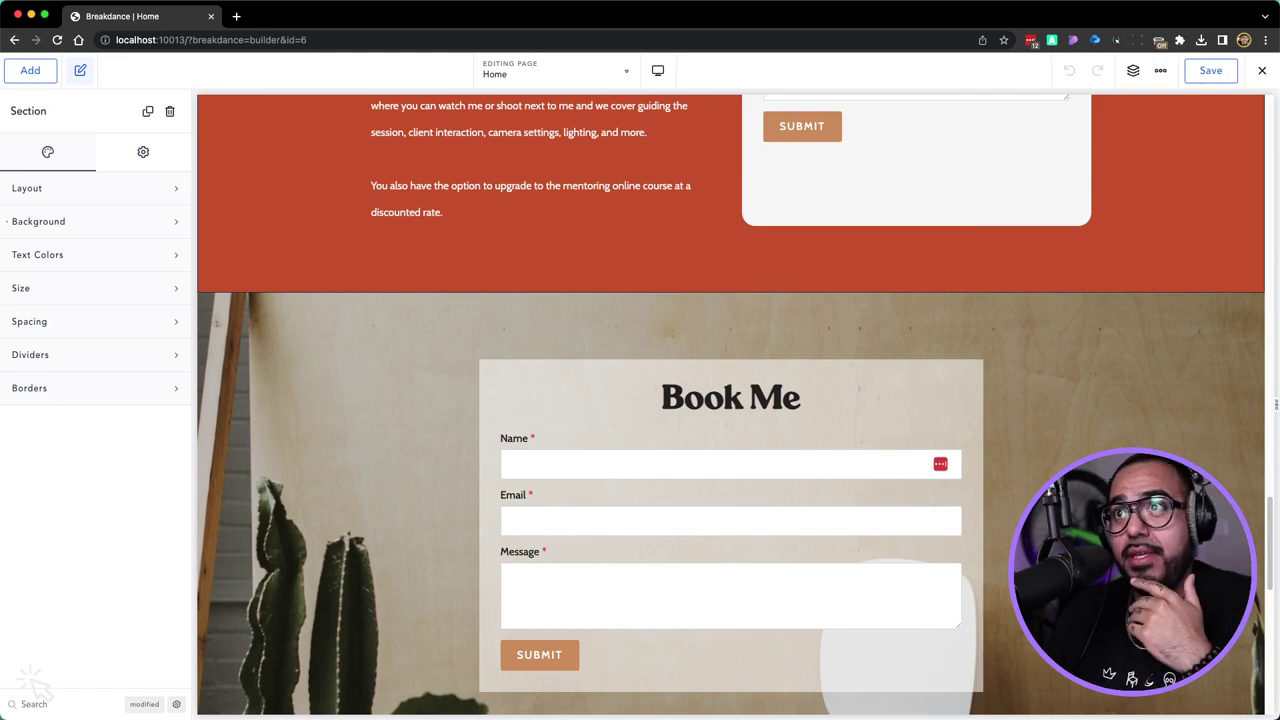
click(25, 72)
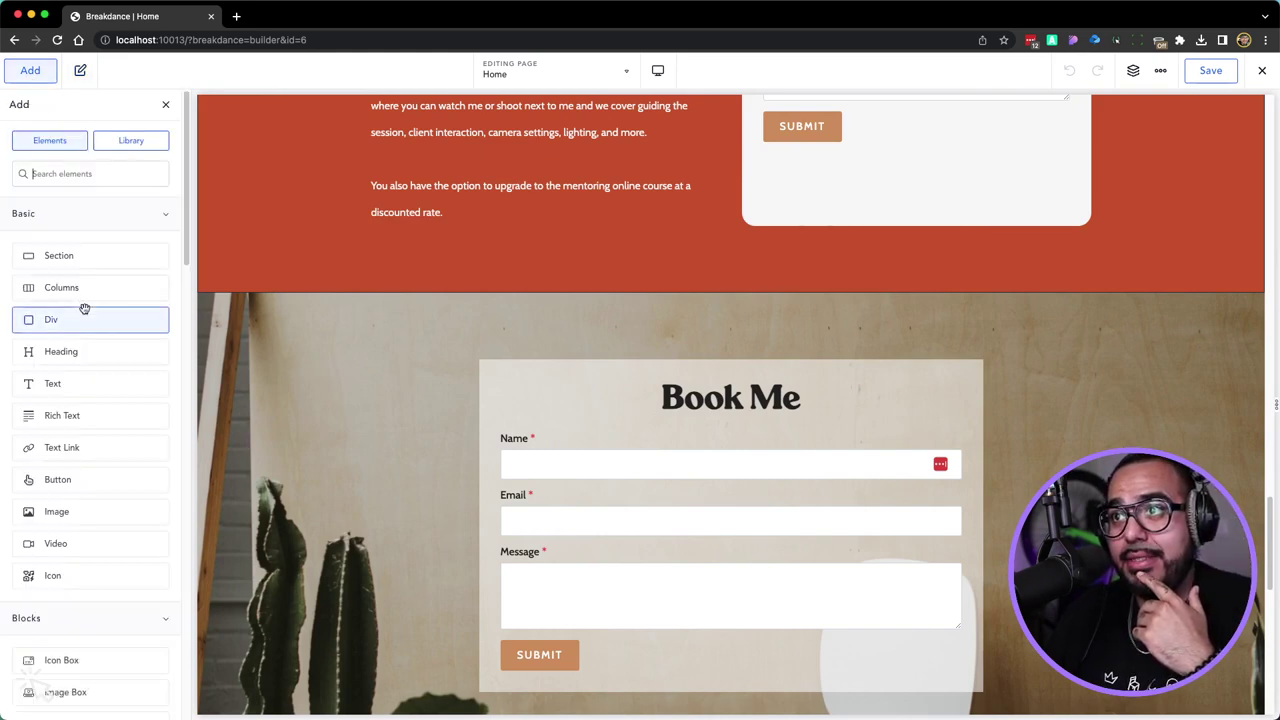
click(83, 256)
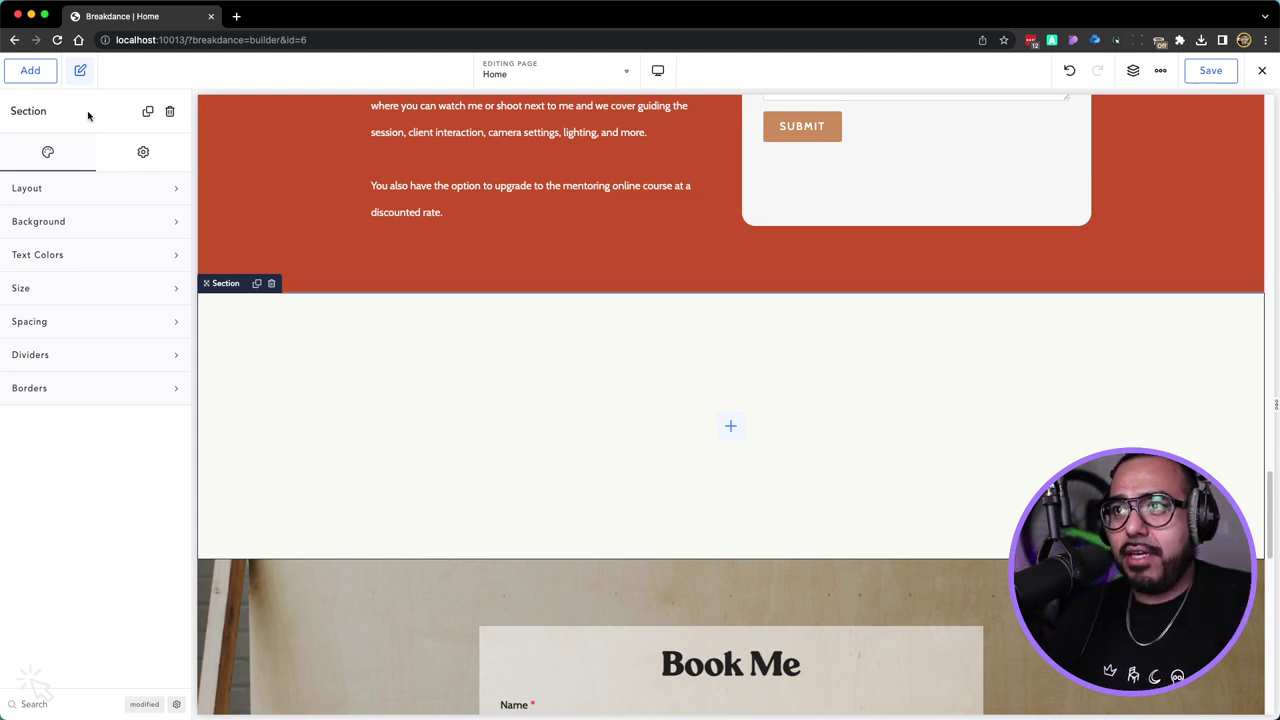
click(1127, 76)
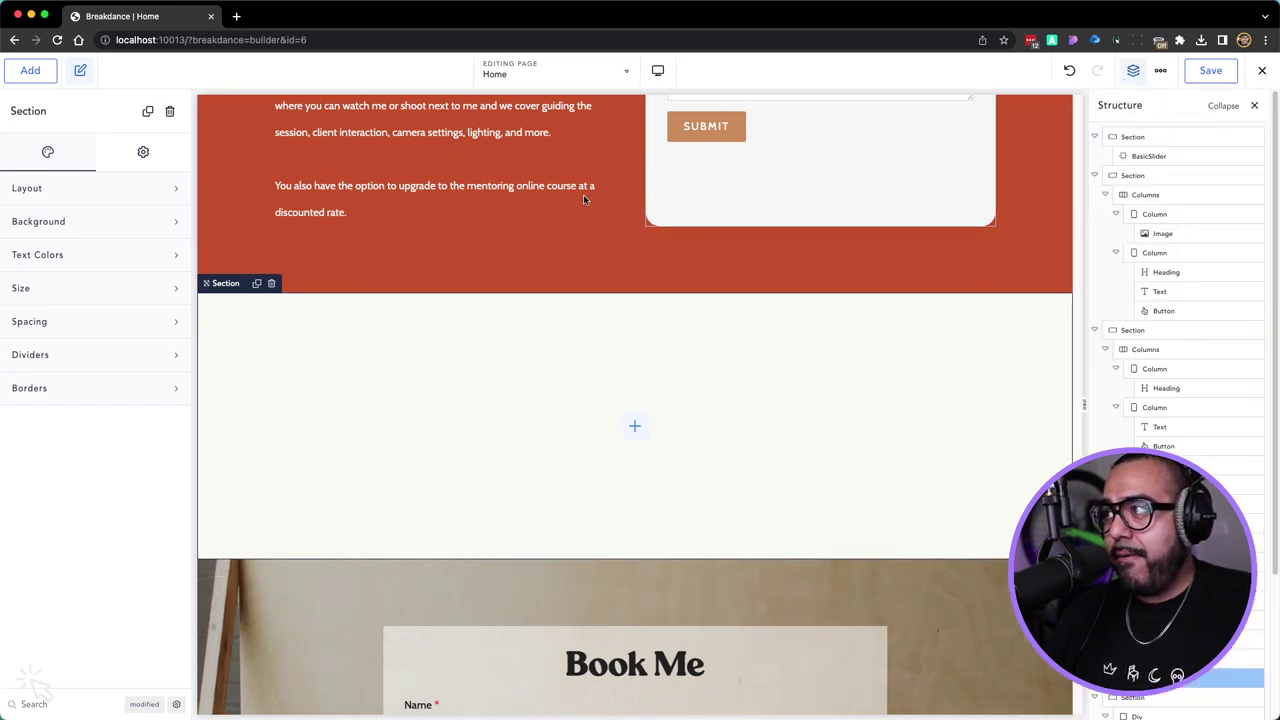
click(29, 76)
text(tx)
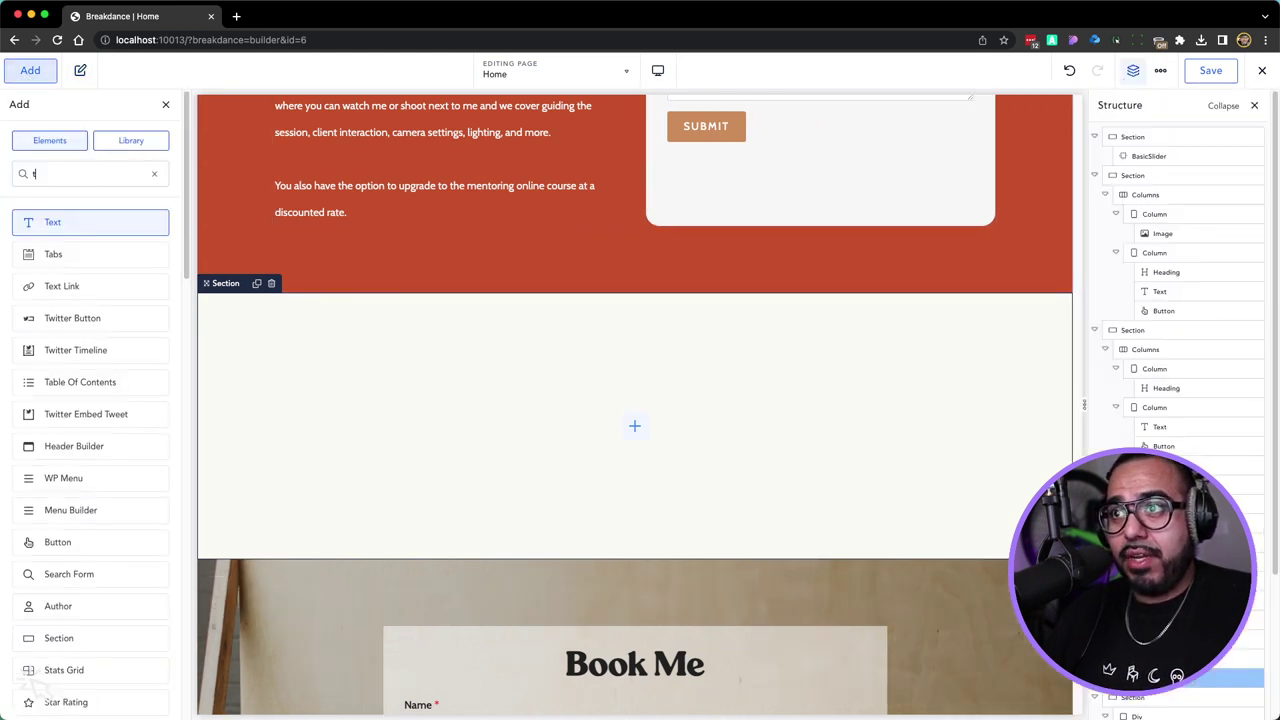
key(BackSpace)
key(BackSpace)
text(div)
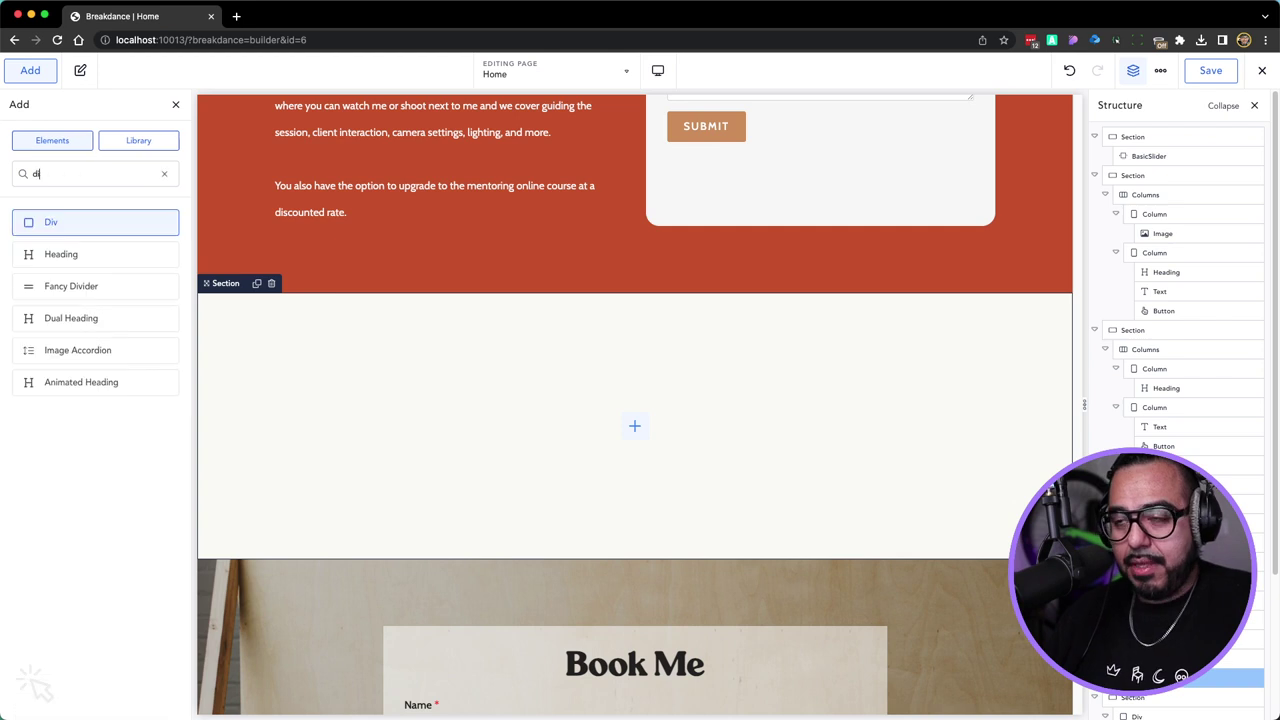
click(57, 221)
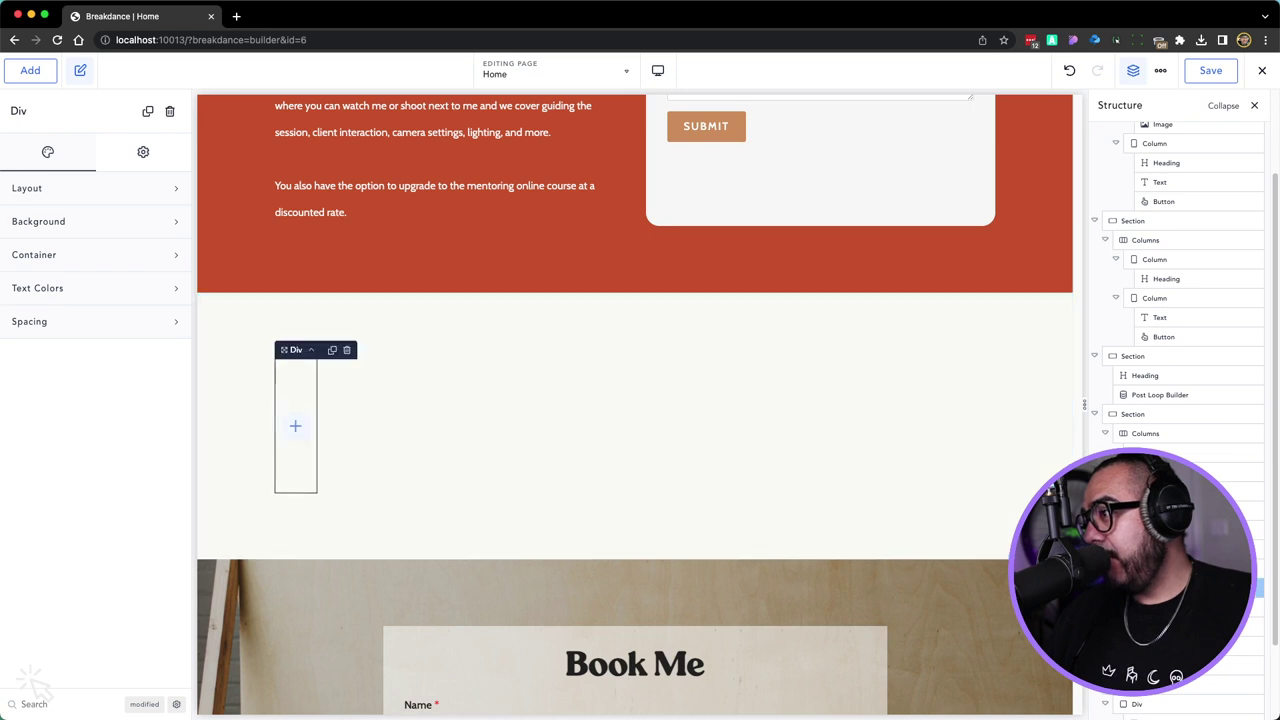
click(1226, 106)
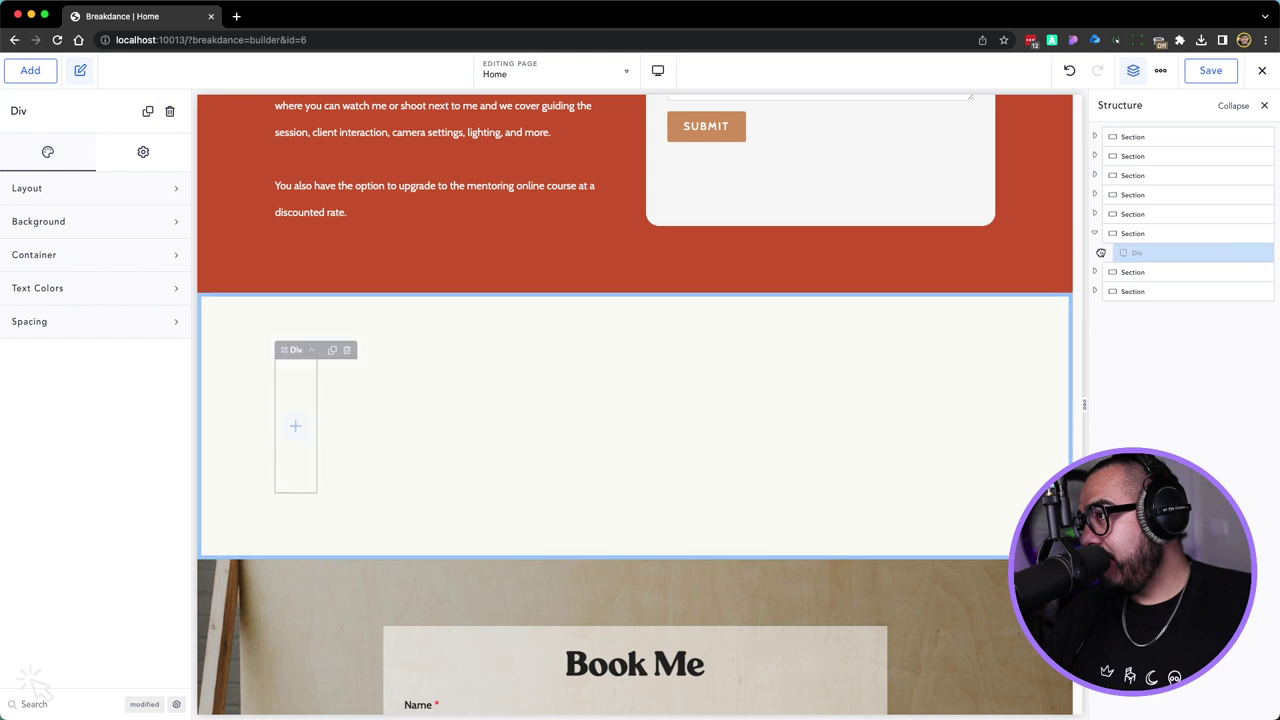
drag(1152, 255, 1120, 252)
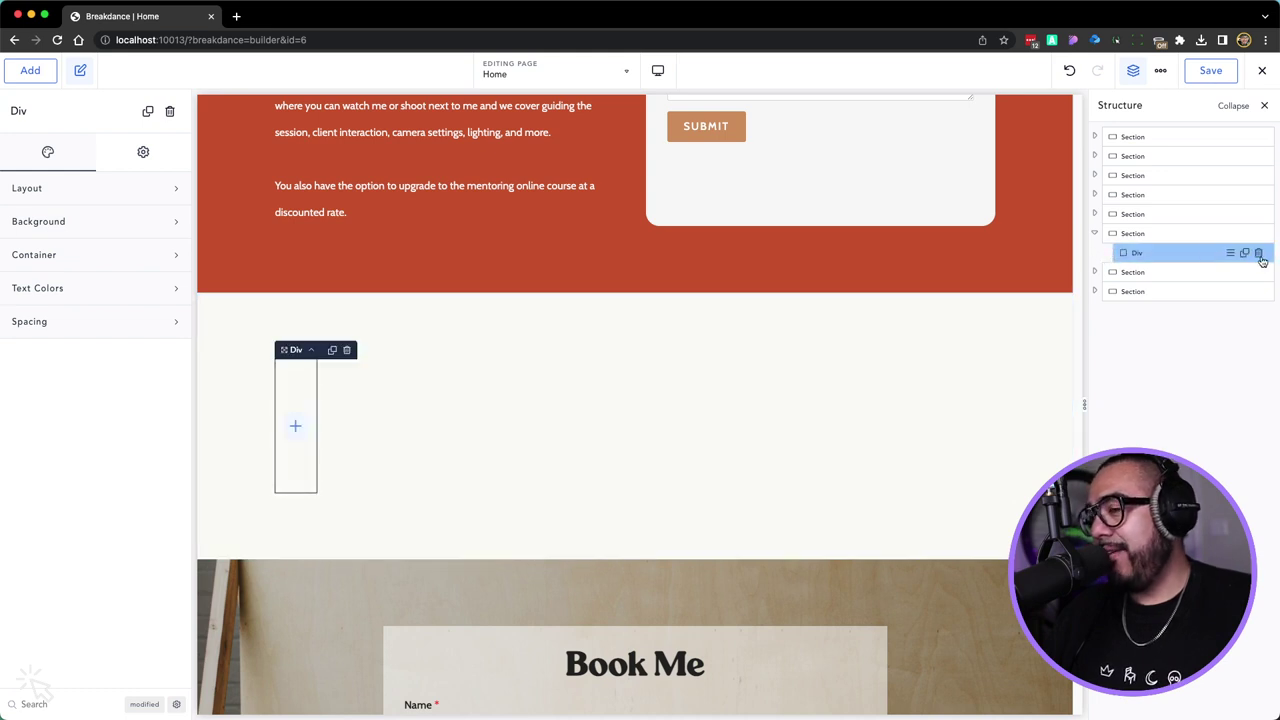
click(346, 354)
Try adding a Global Block element set to Projects in the empty section above Book Me
click(622, 432)
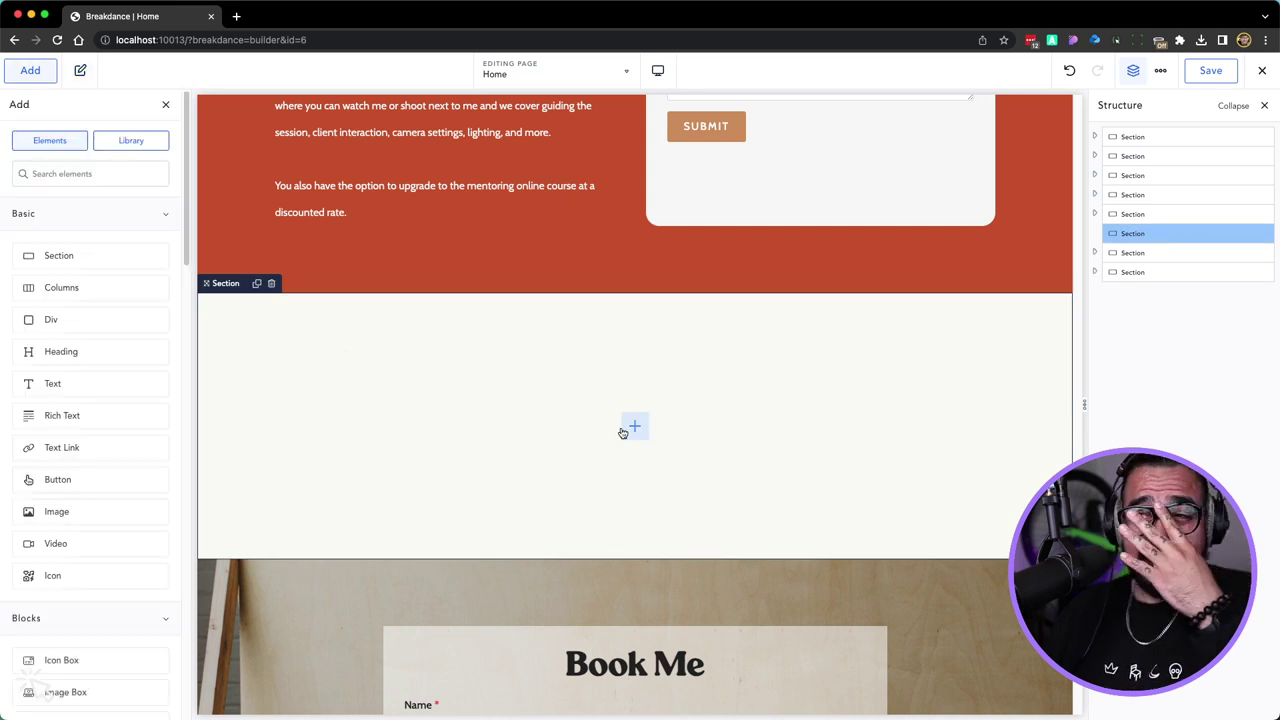
text(gl)
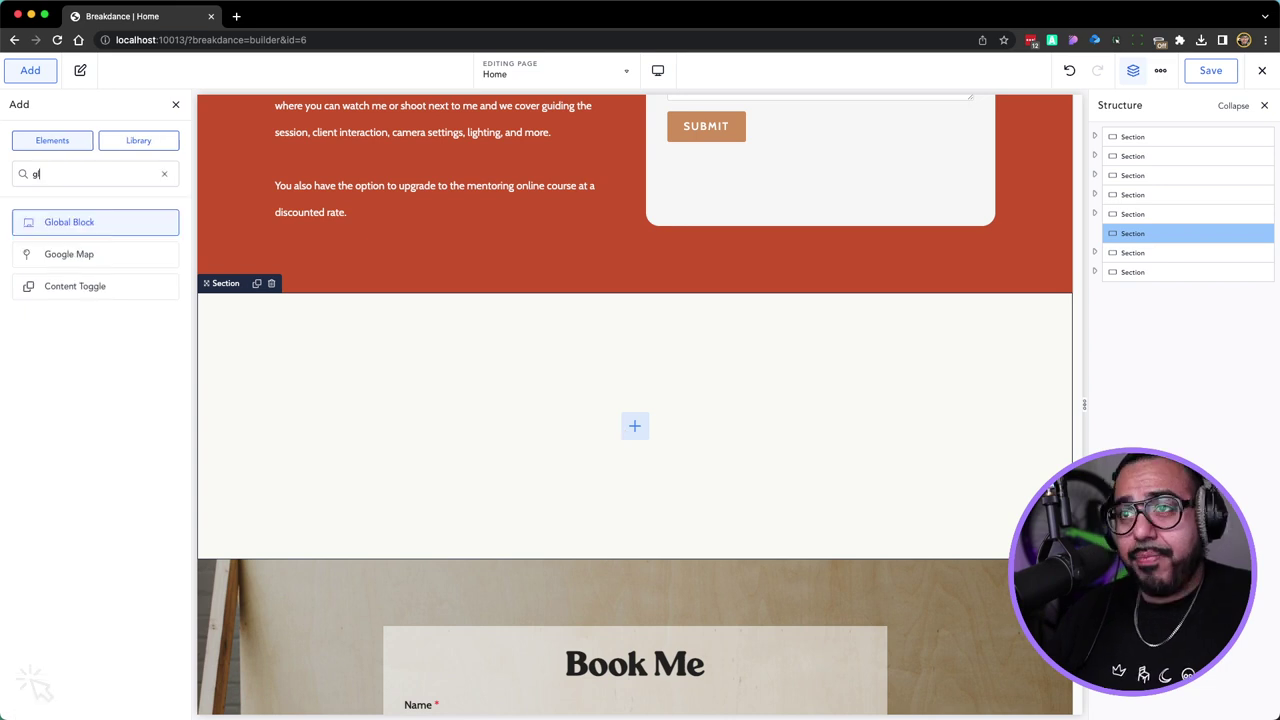
text(ob)
key(Return)
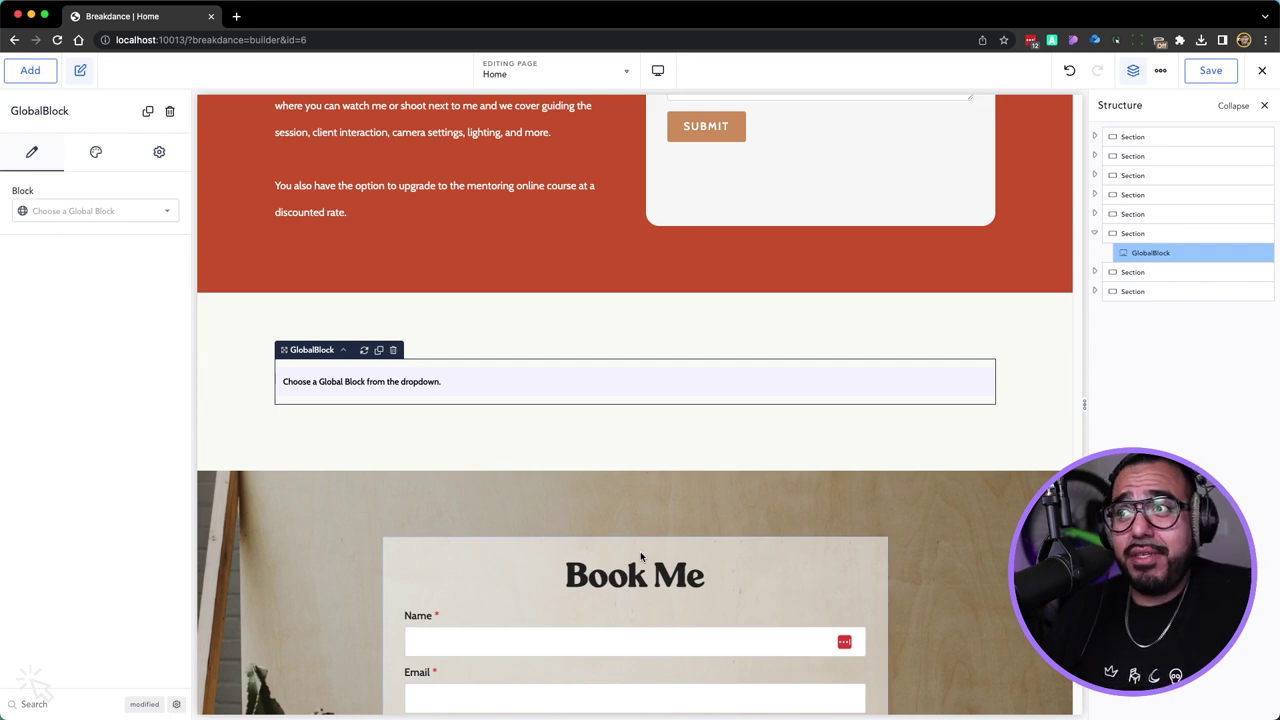
click(128, 220)
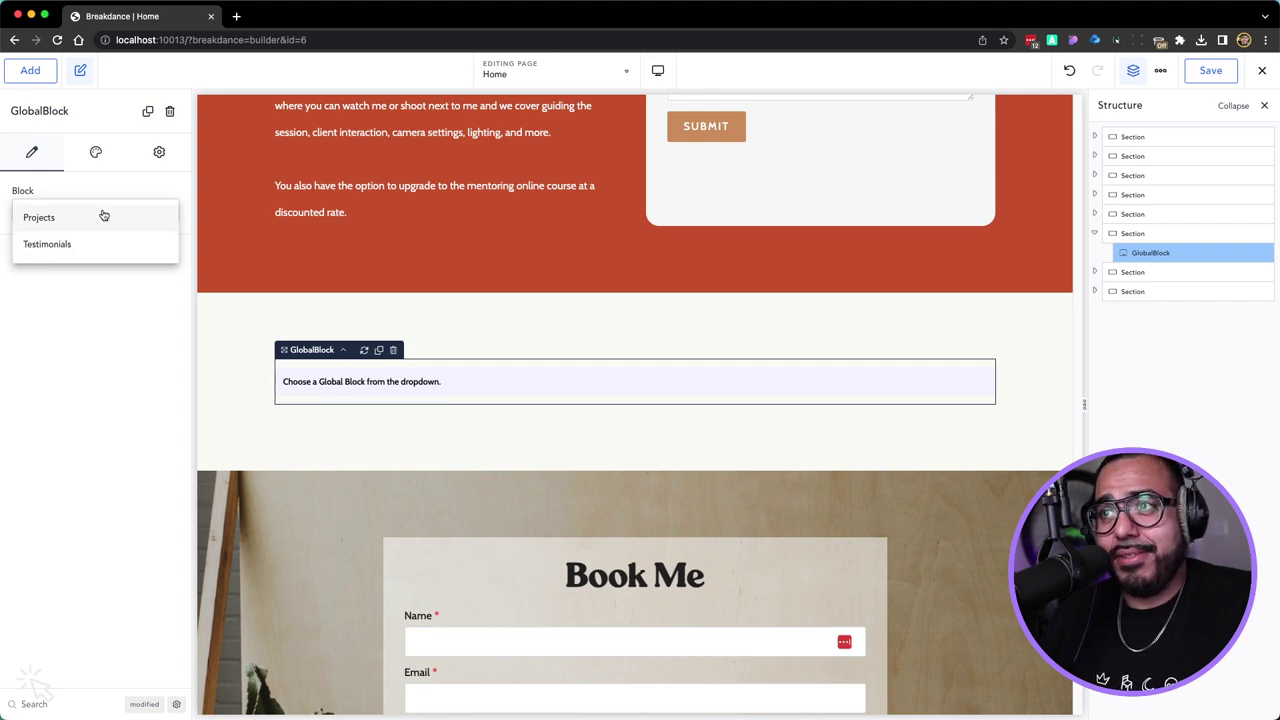
click(103, 216)
click(103, 216)
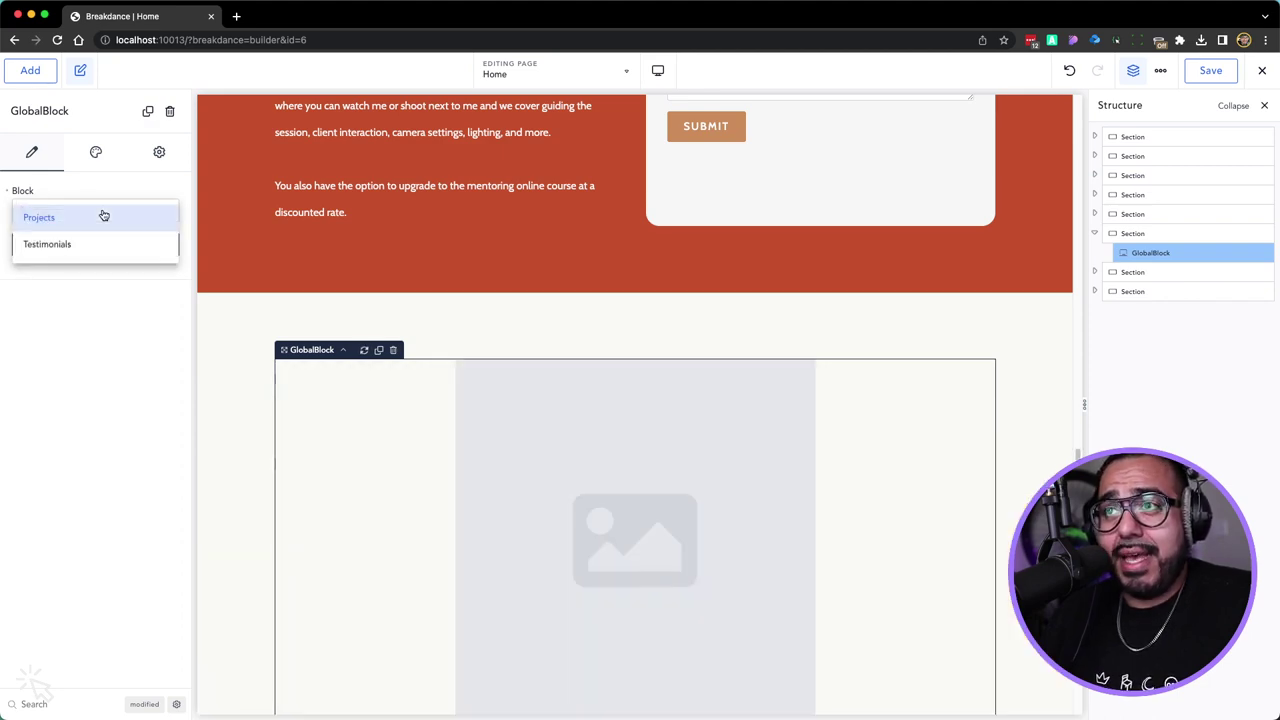
click(103, 216)
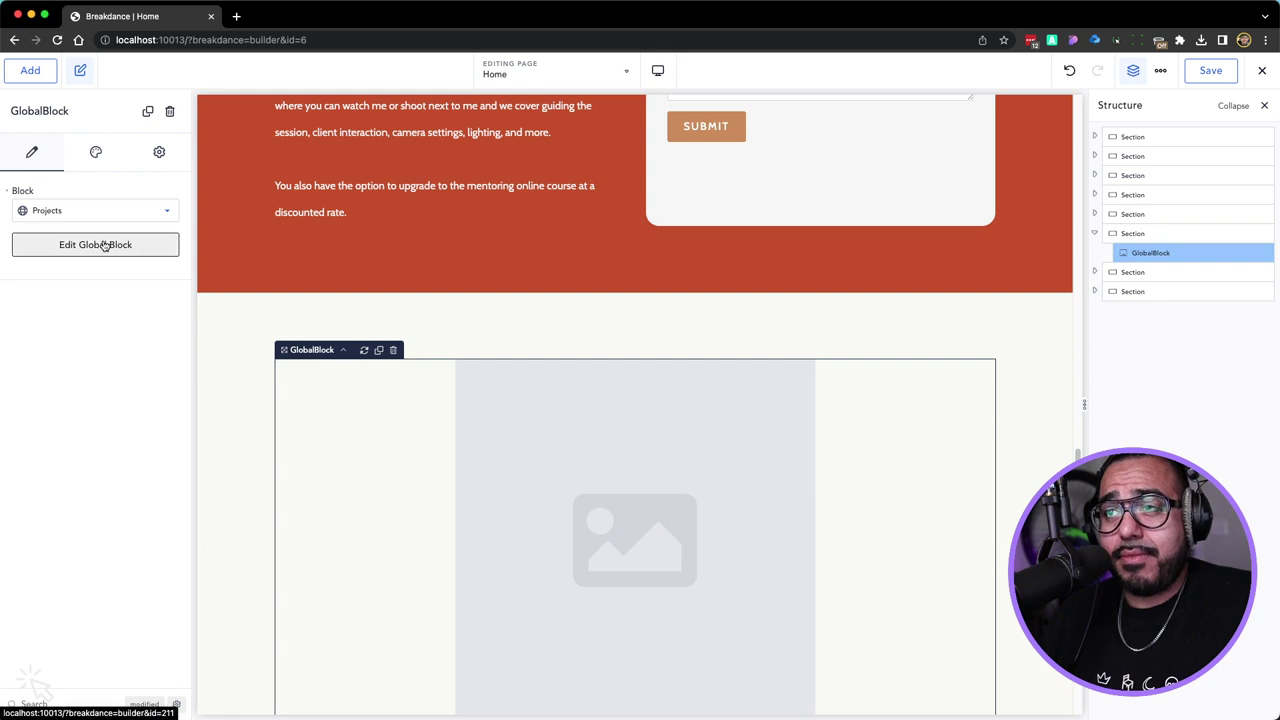
Stay on the Home page without editing the global block, and delete the Global Block element from the new section
click(104, 246)
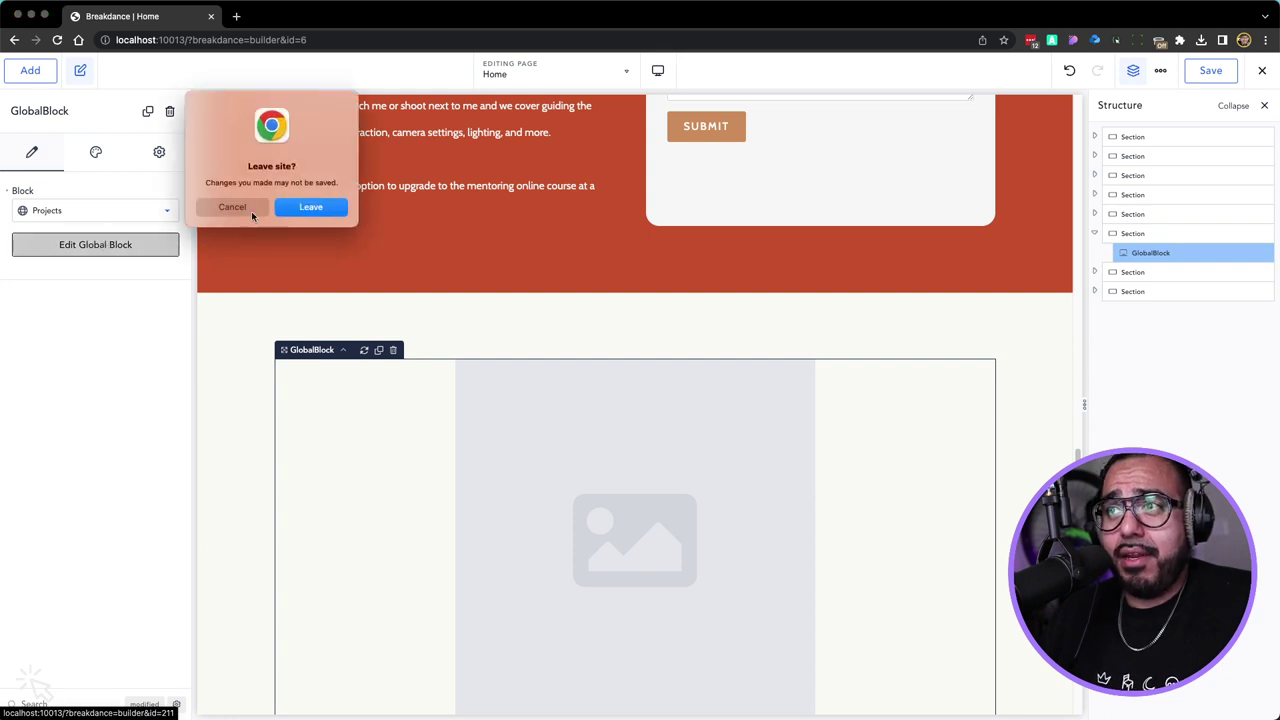
click(232, 207)
scroll(254, 417, down, 4)
scroll(254, 417, up, 5)
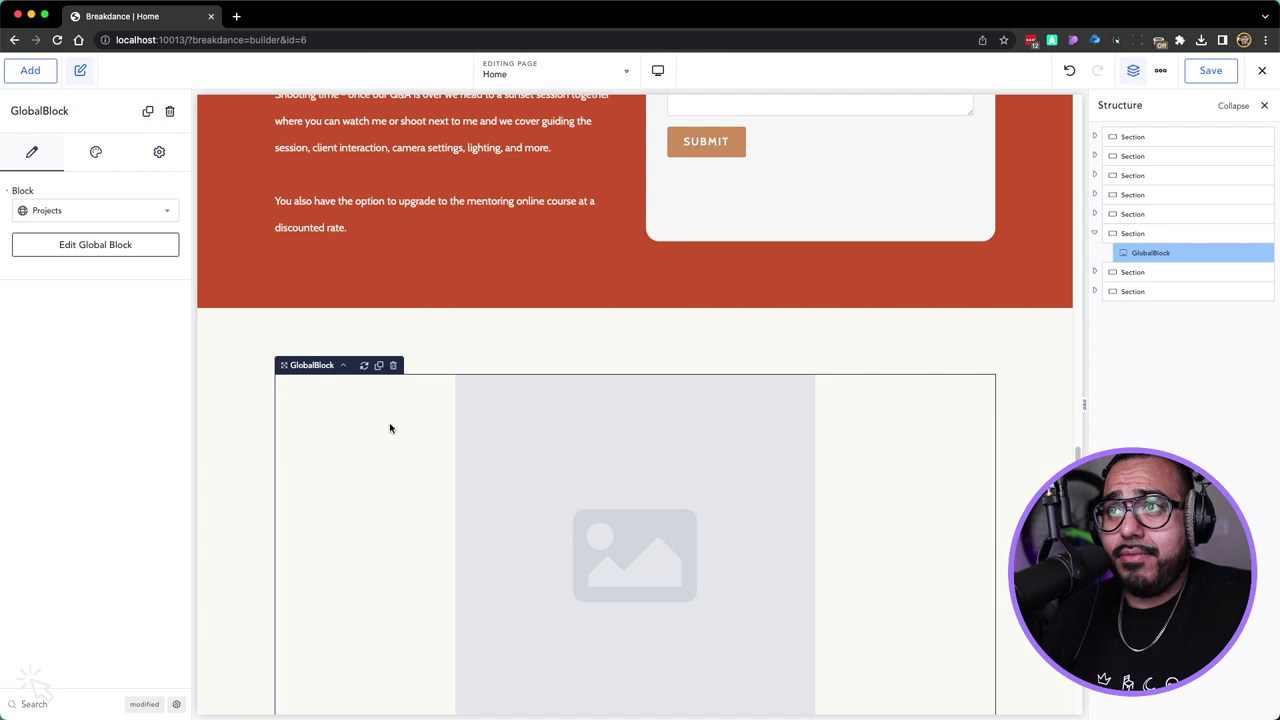
click(393, 365)
Add a Post Loop Builder to the empty section and choose Projects as its global block
click(634, 440)
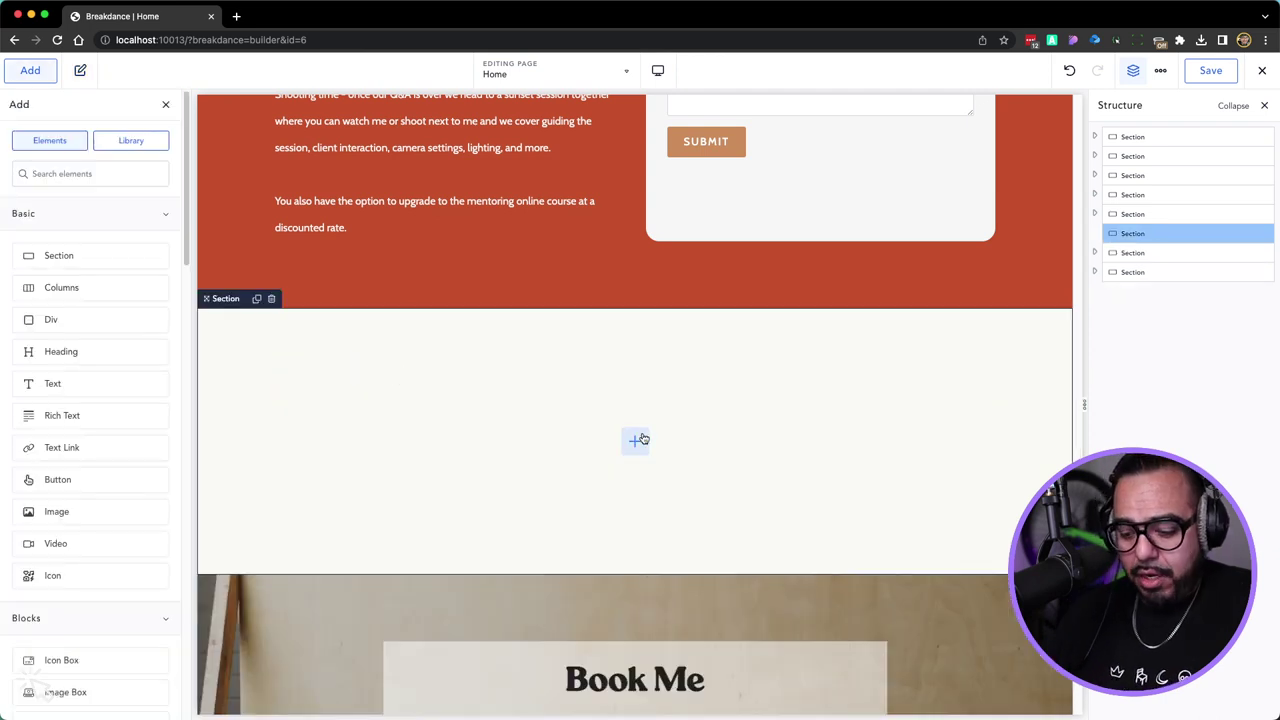
text(po)
click(55, 220)
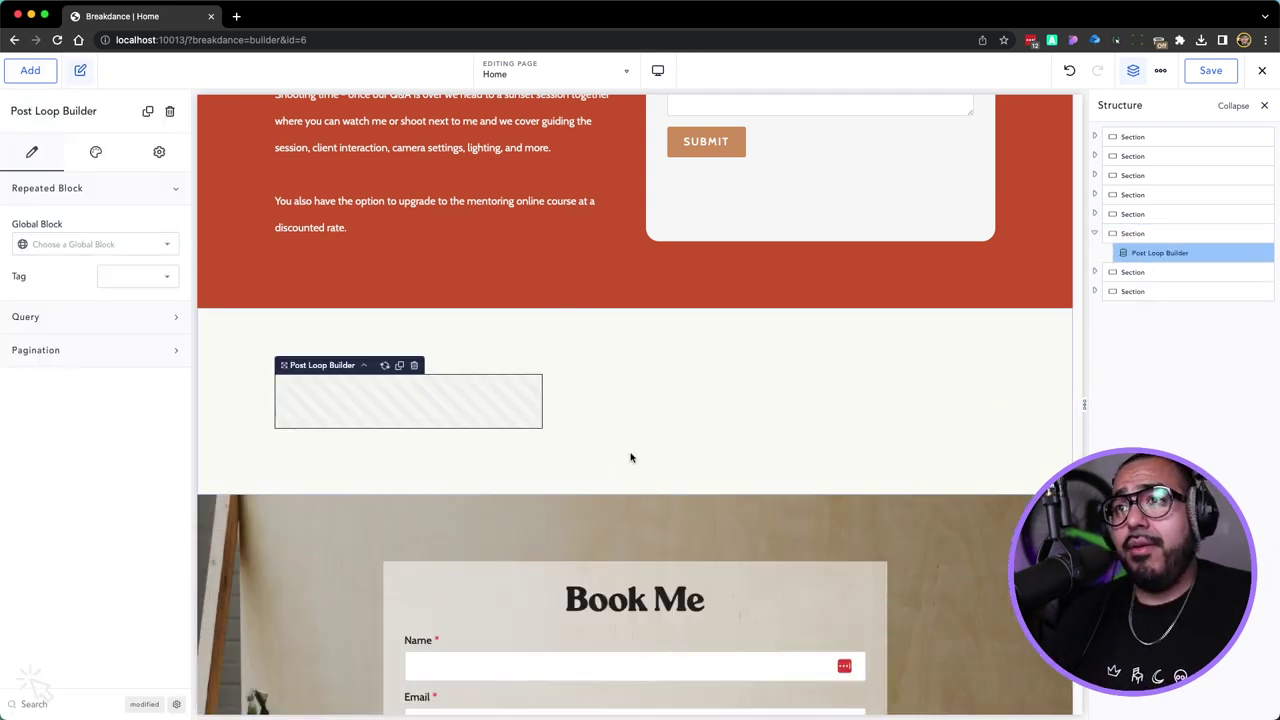
click(135, 252)
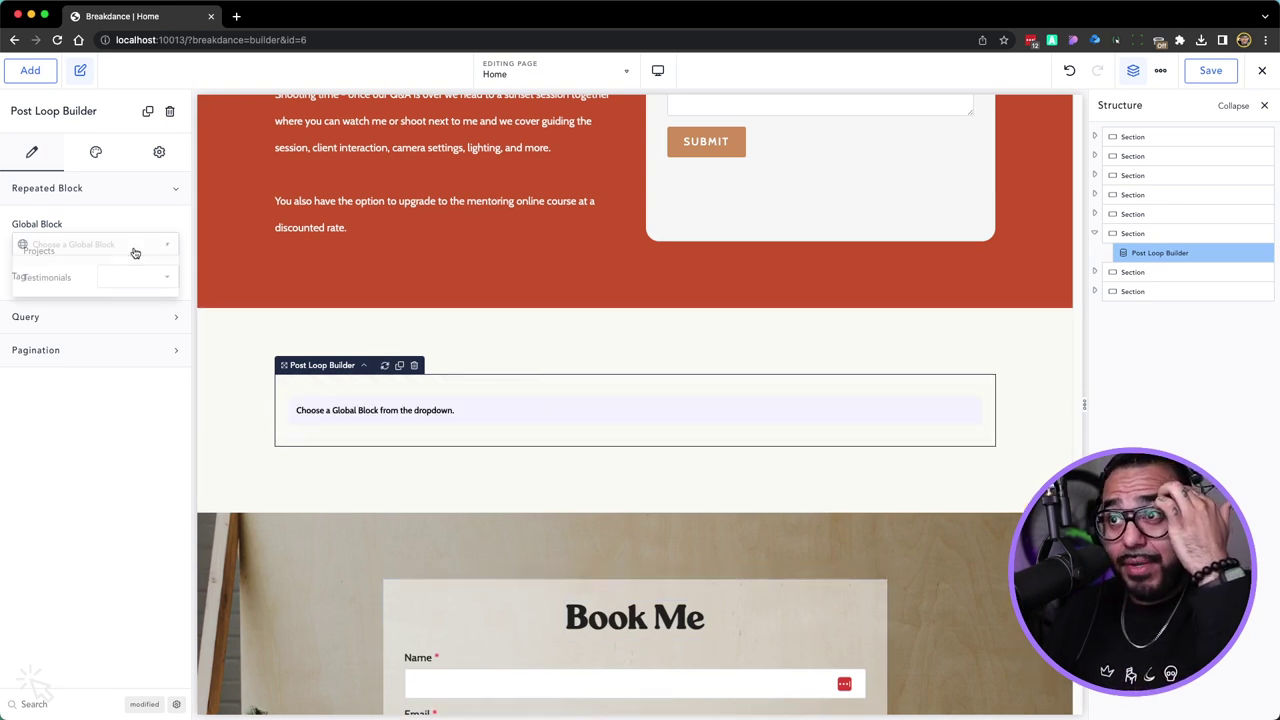
click(137, 253)
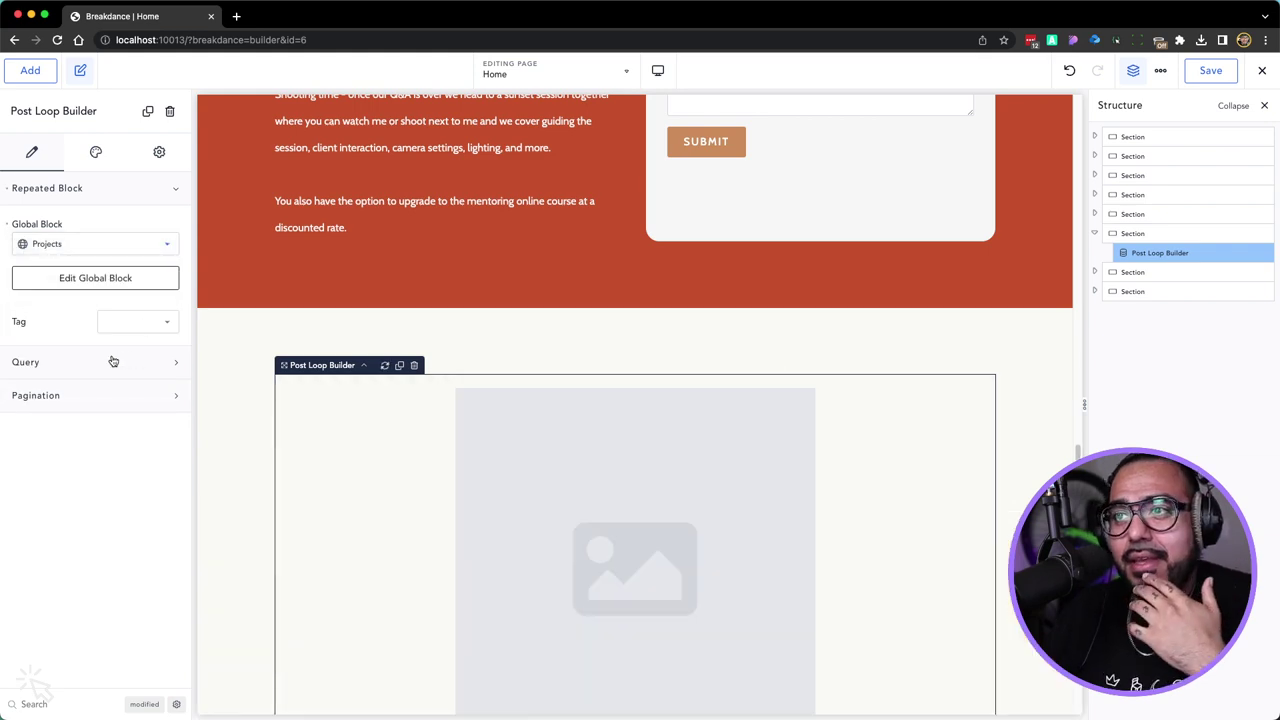
Configure a custom query for the post loop that includes only the Projects post type instead of Posts, and apply it
click(110, 362)
click(41, 425)
click(64, 453)
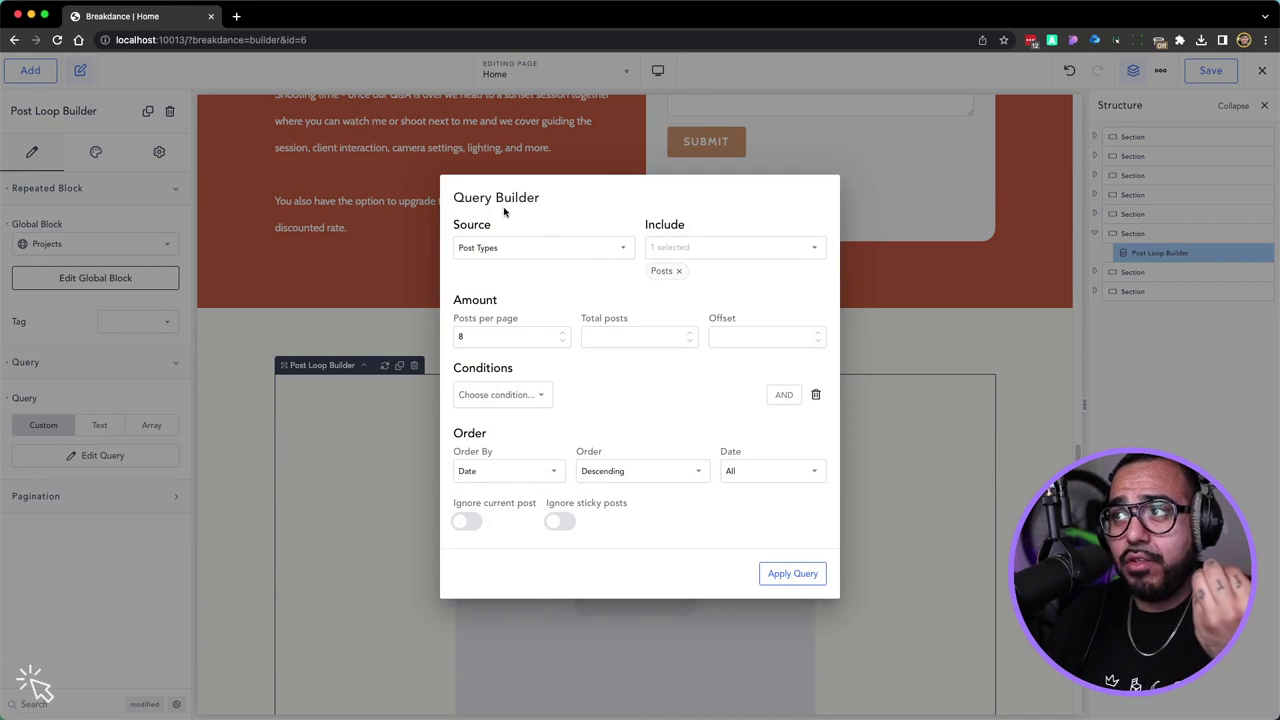
click(683, 273)
click(674, 258)
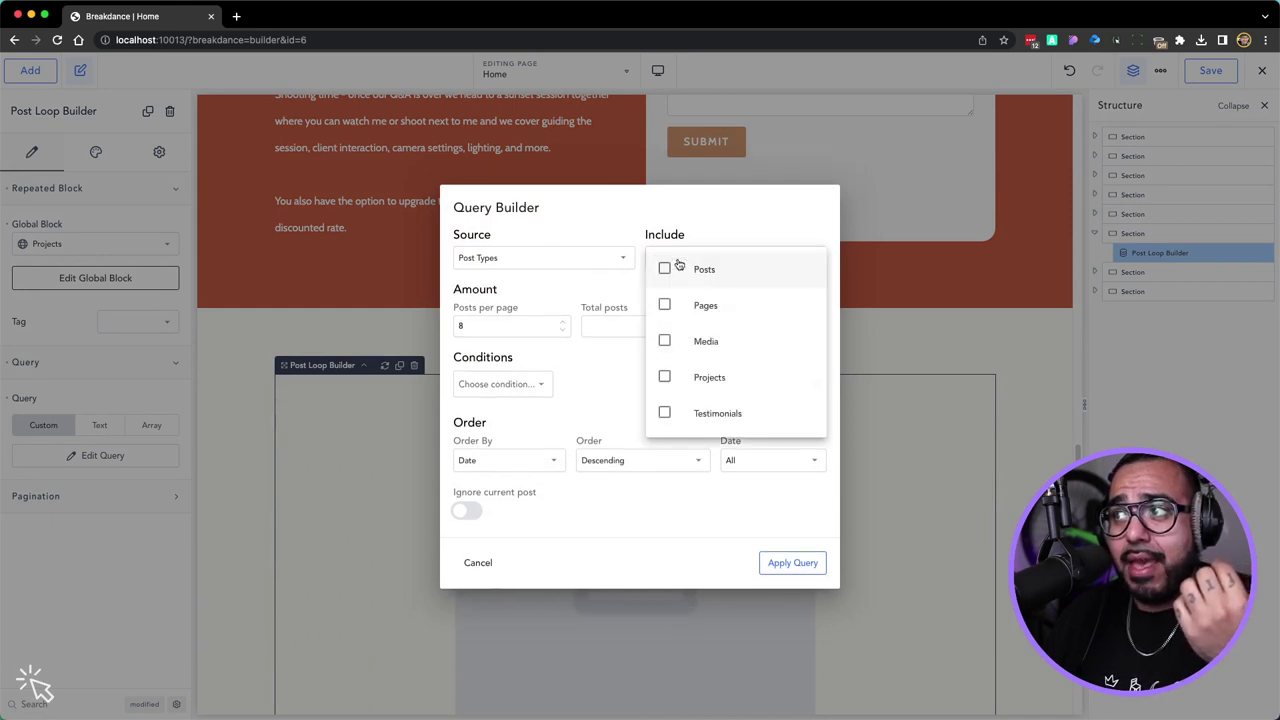
click(721, 380)
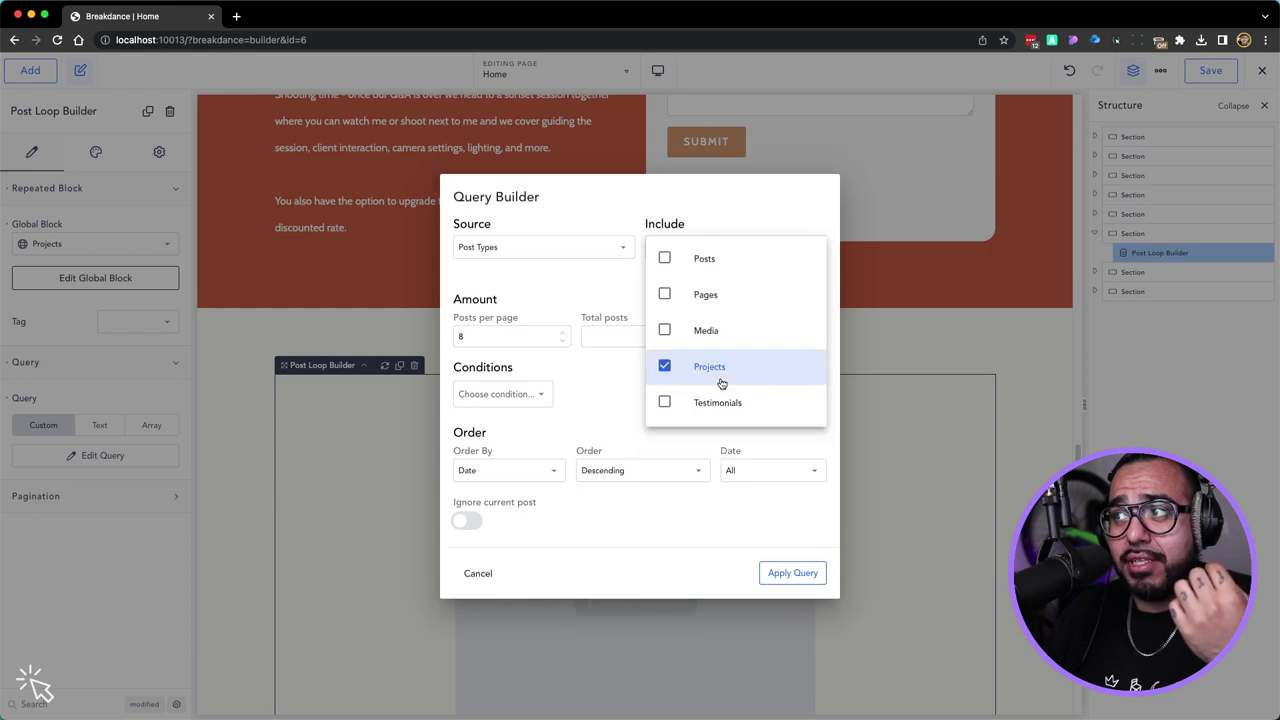
click(792, 573)
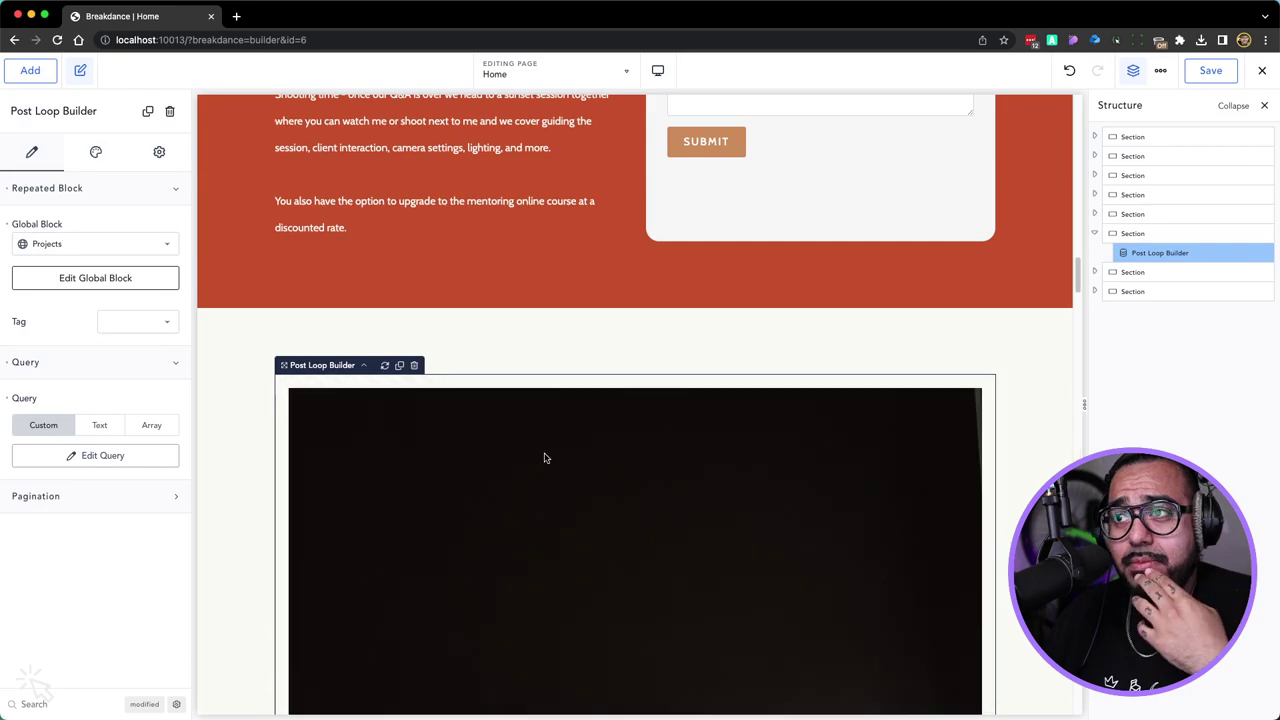
Set the post loop's list layout to Grid with 3 items per row
scroll(495, 450, down, 10)
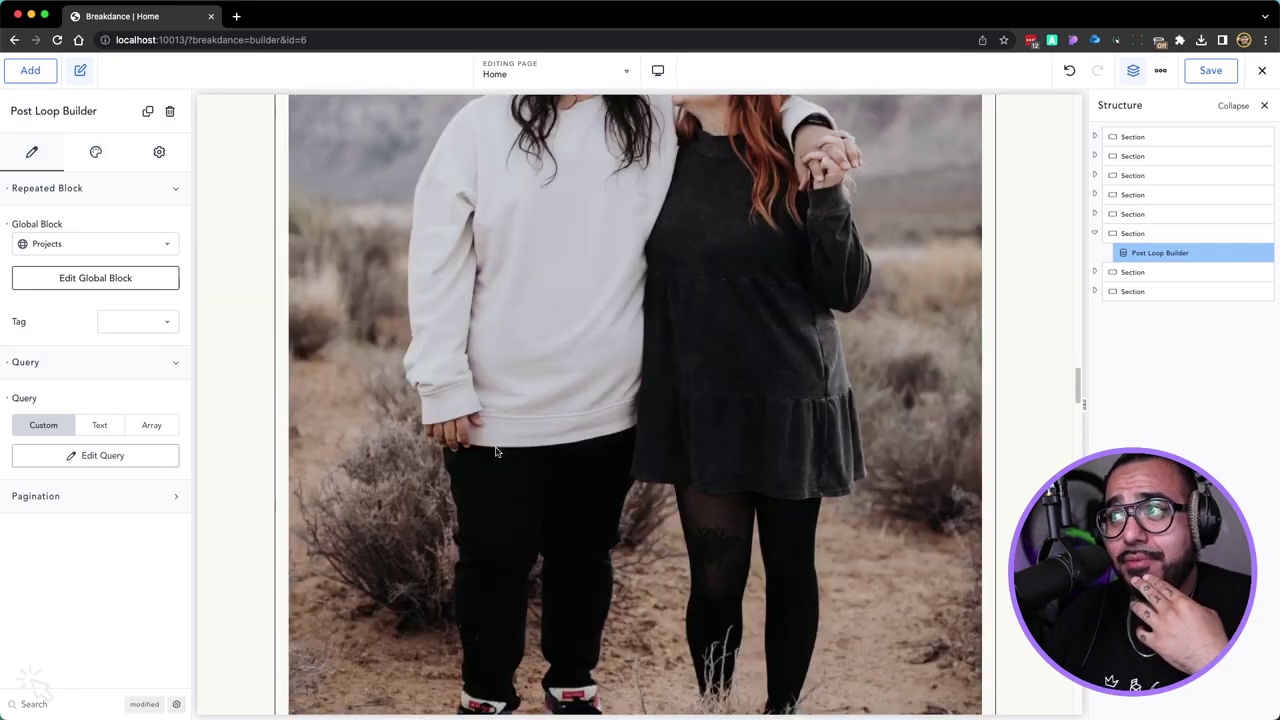
scroll(495, 452, down, 15)
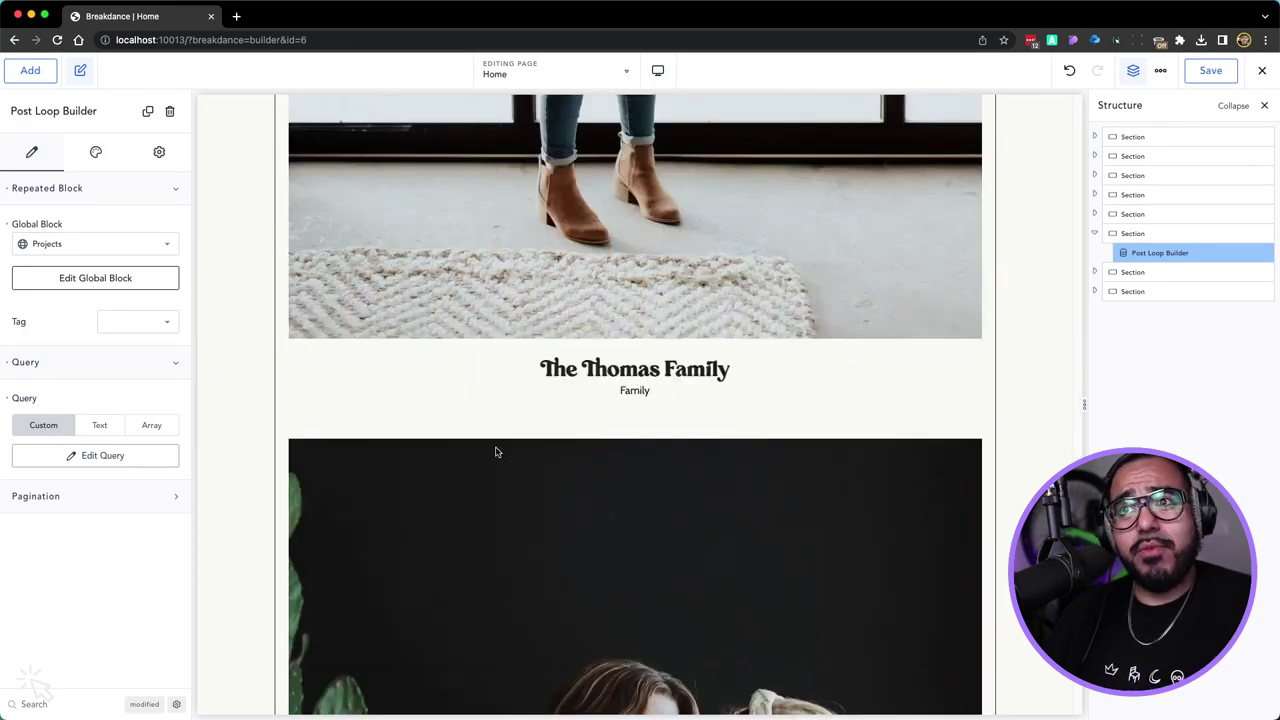
scroll(495, 452, up, 15)
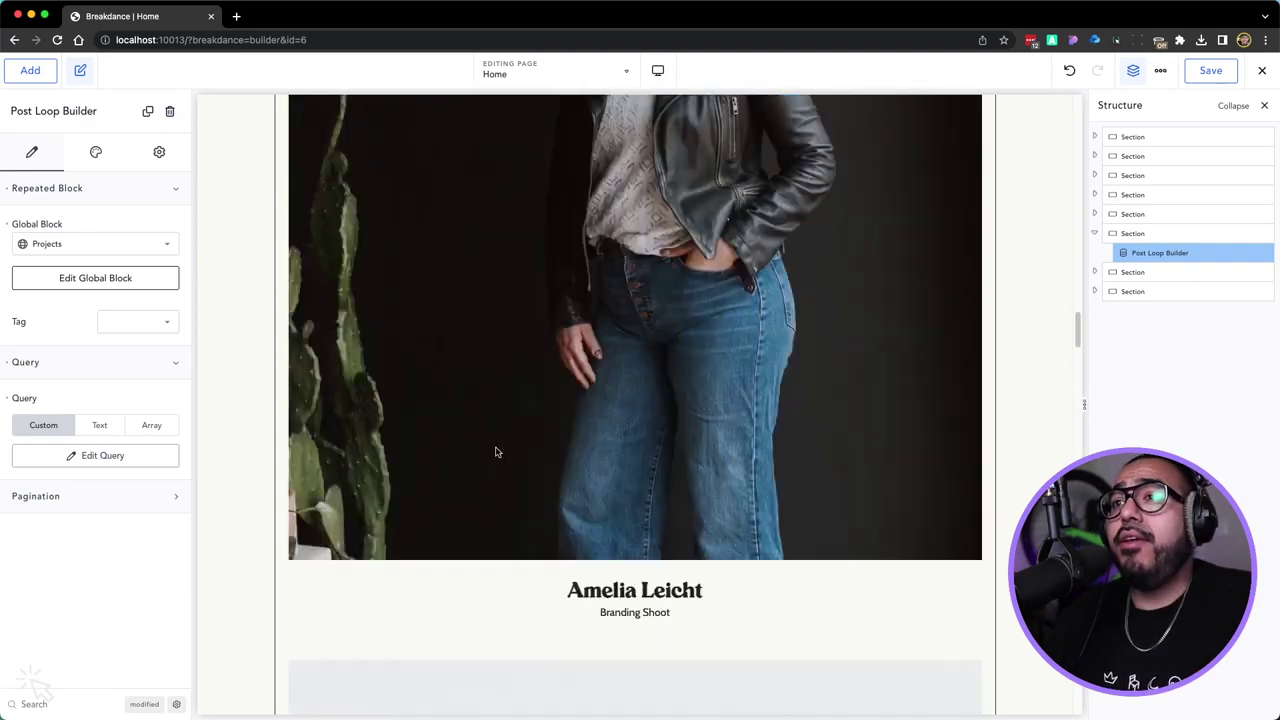
scroll(495, 452, up, 10)
scroll(322, 421, down, 5)
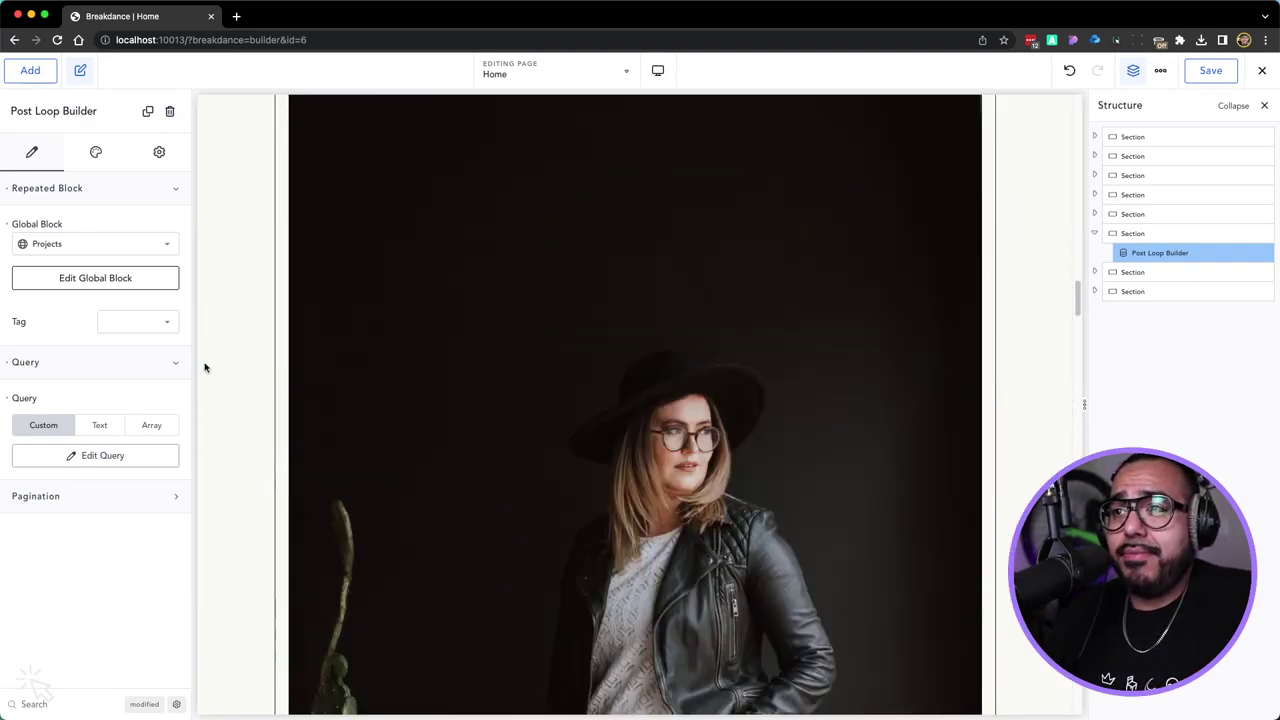
click(96, 152)
click(103, 192)
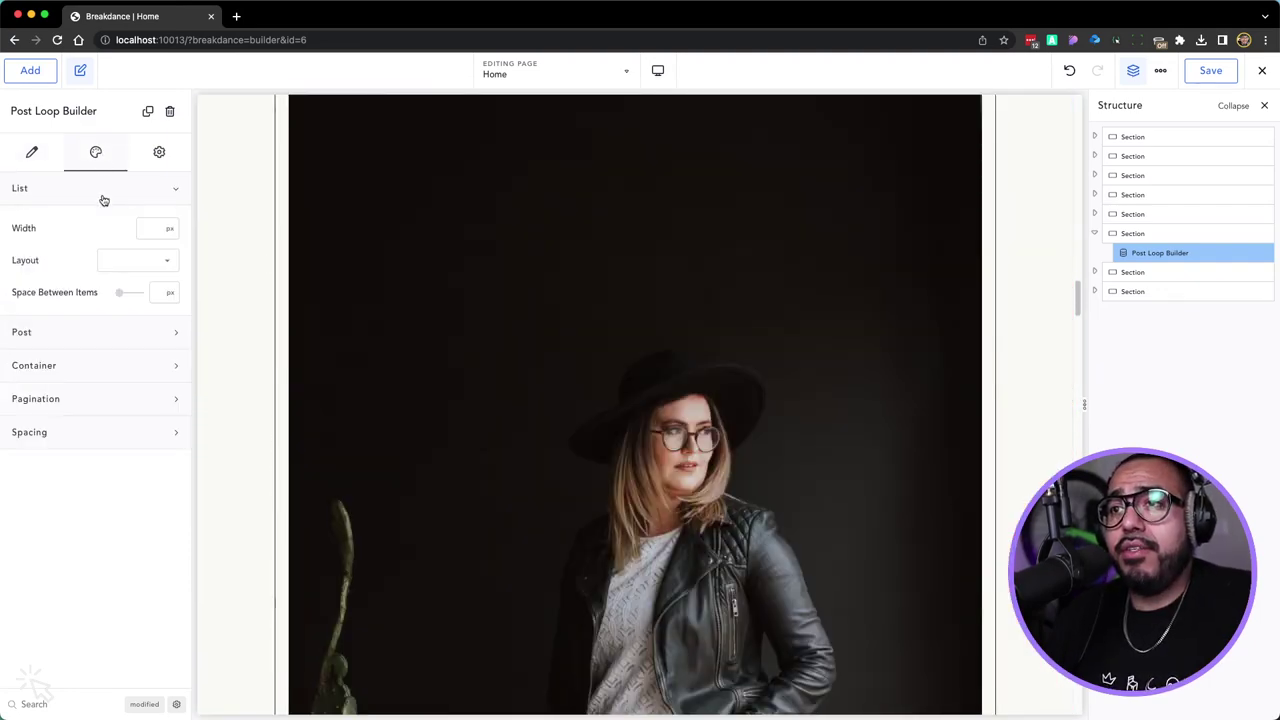
click(117, 259)
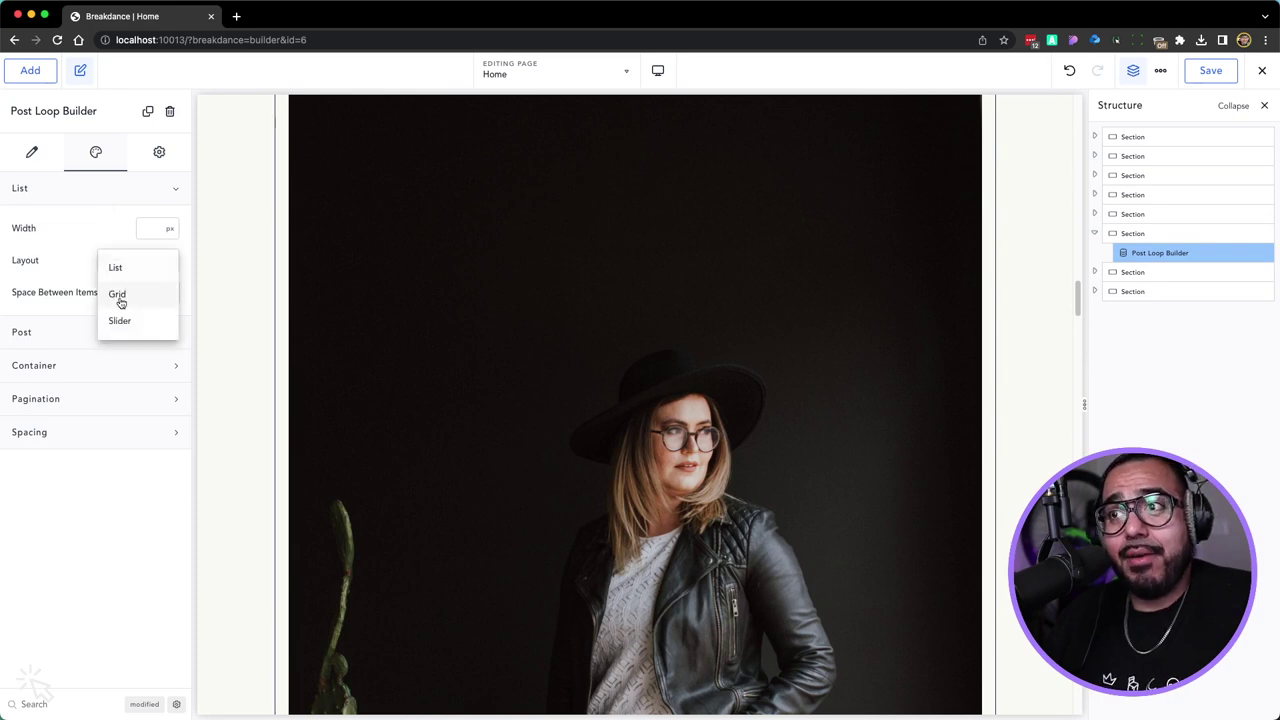
click(117, 295)
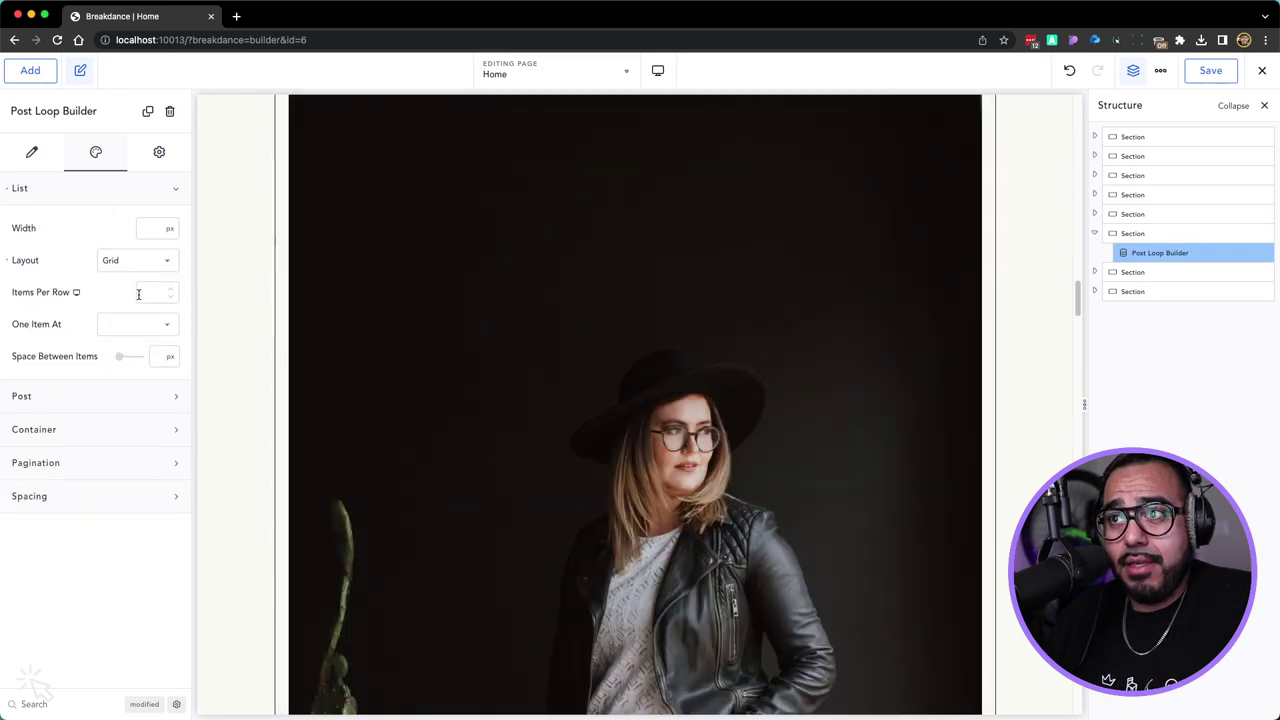
click(138, 293)
text(3)
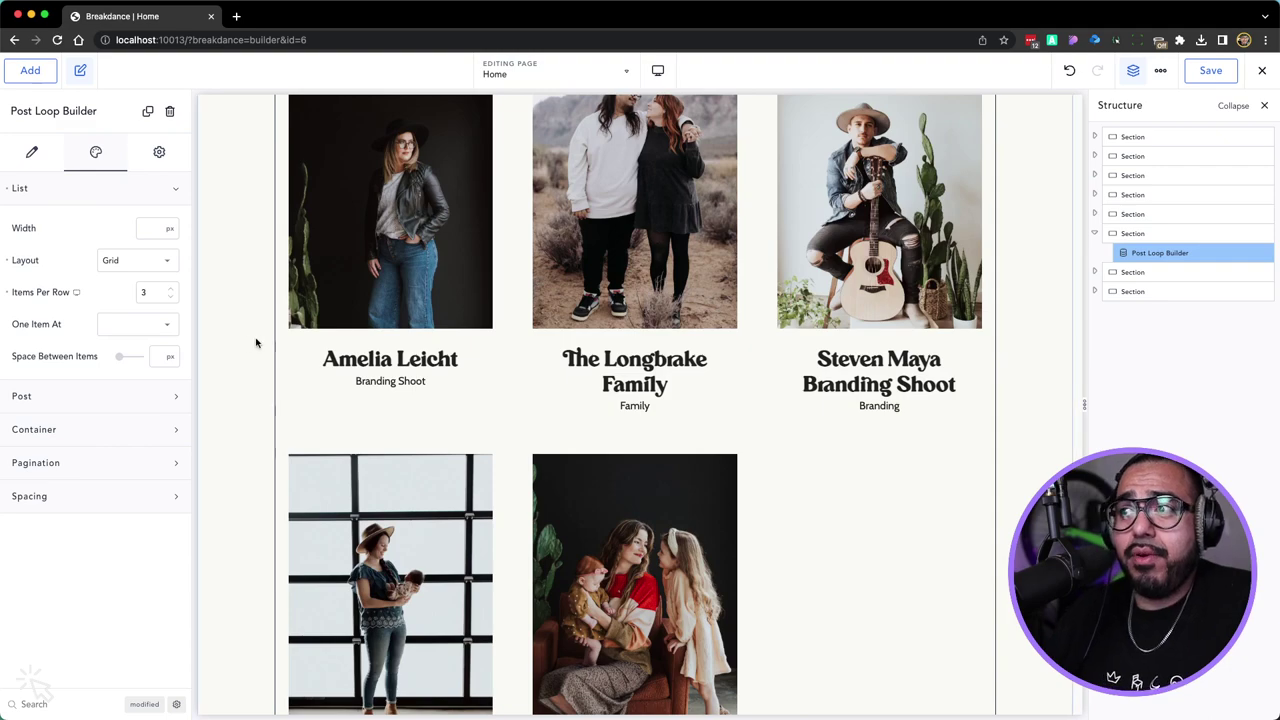
Set the space between the project grid's items to 0 px
scroll(410, 332, up, 3)
scroll(417, 330, down, 5)
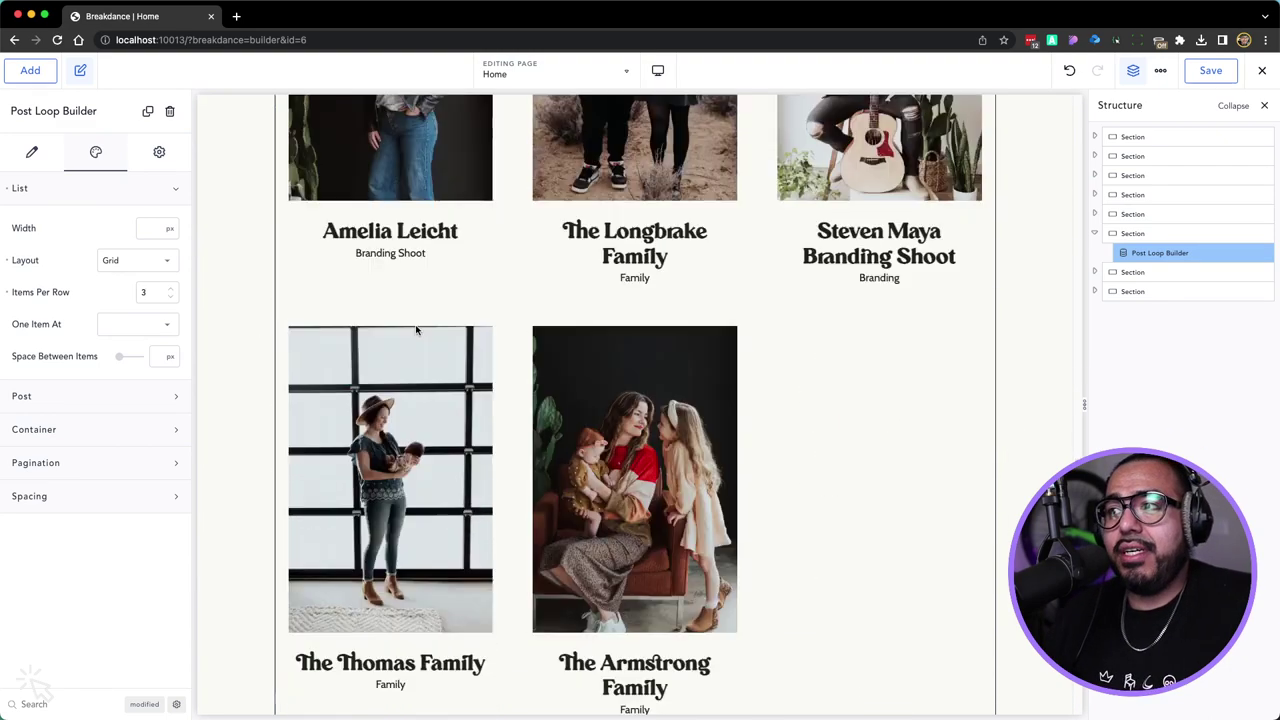
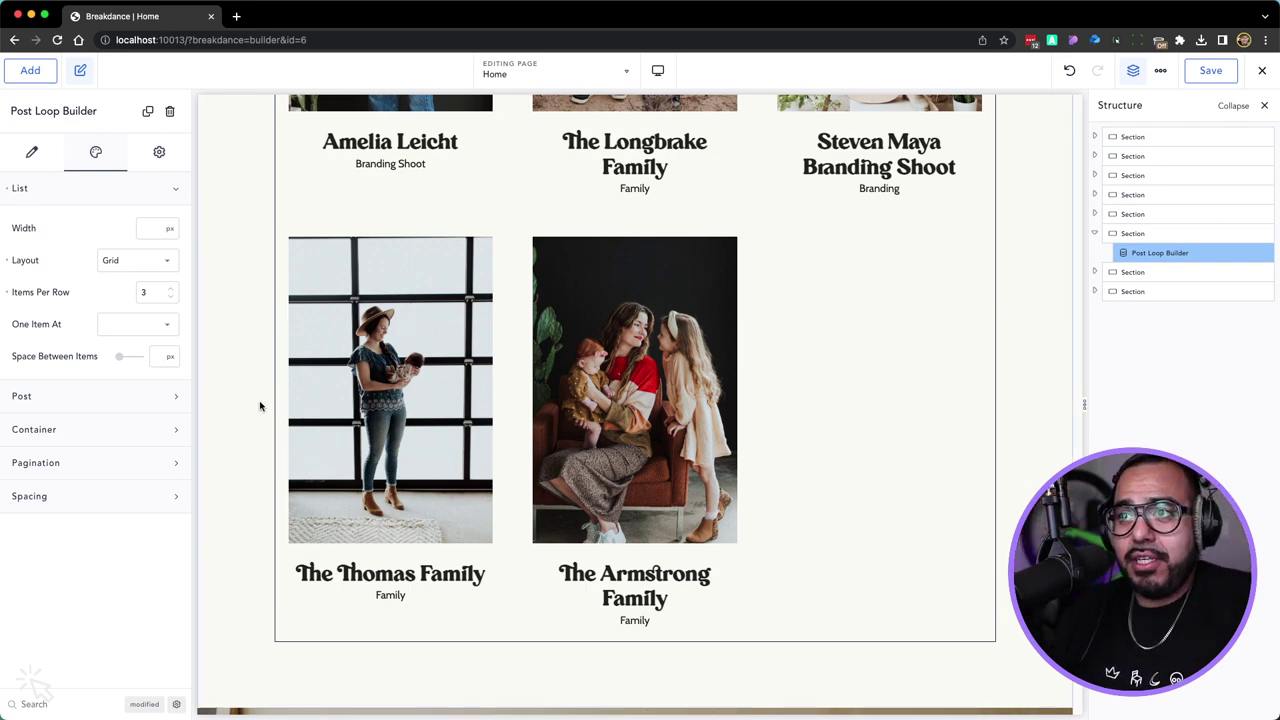
scroll(260, 406, up, 3)
scroll(260, 406, up, 4)
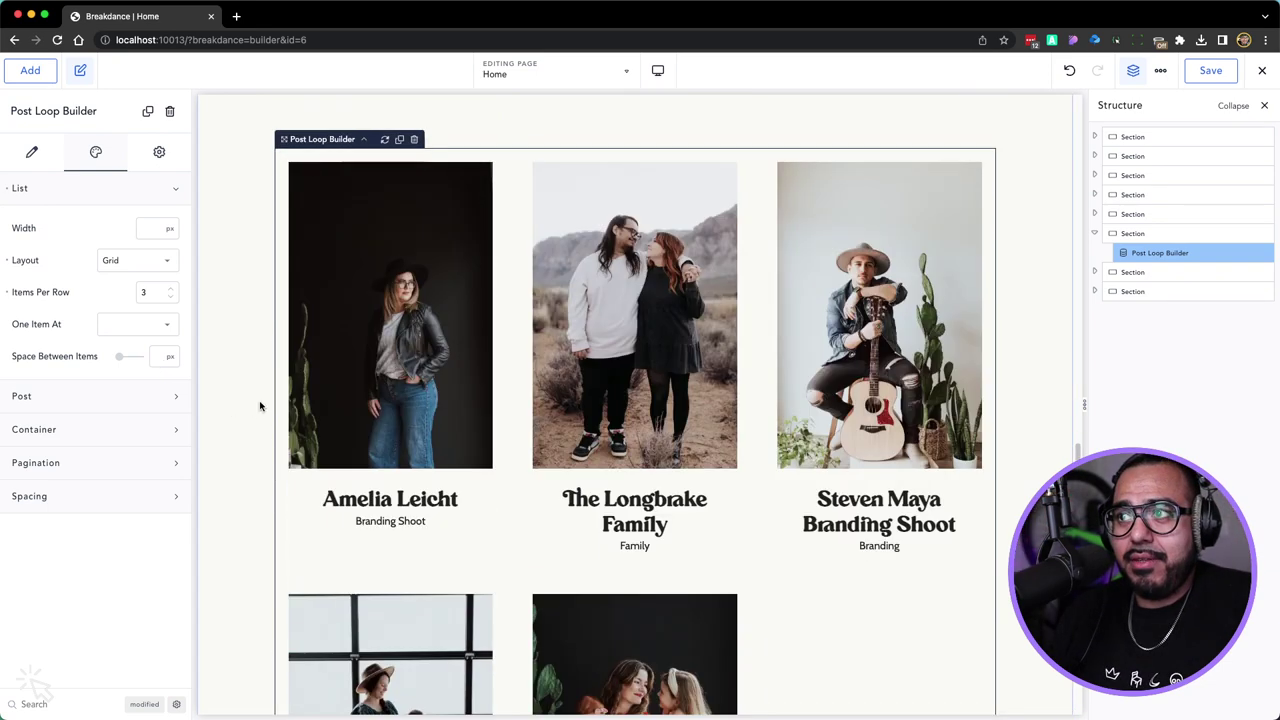
click(161, 359)
text(0)
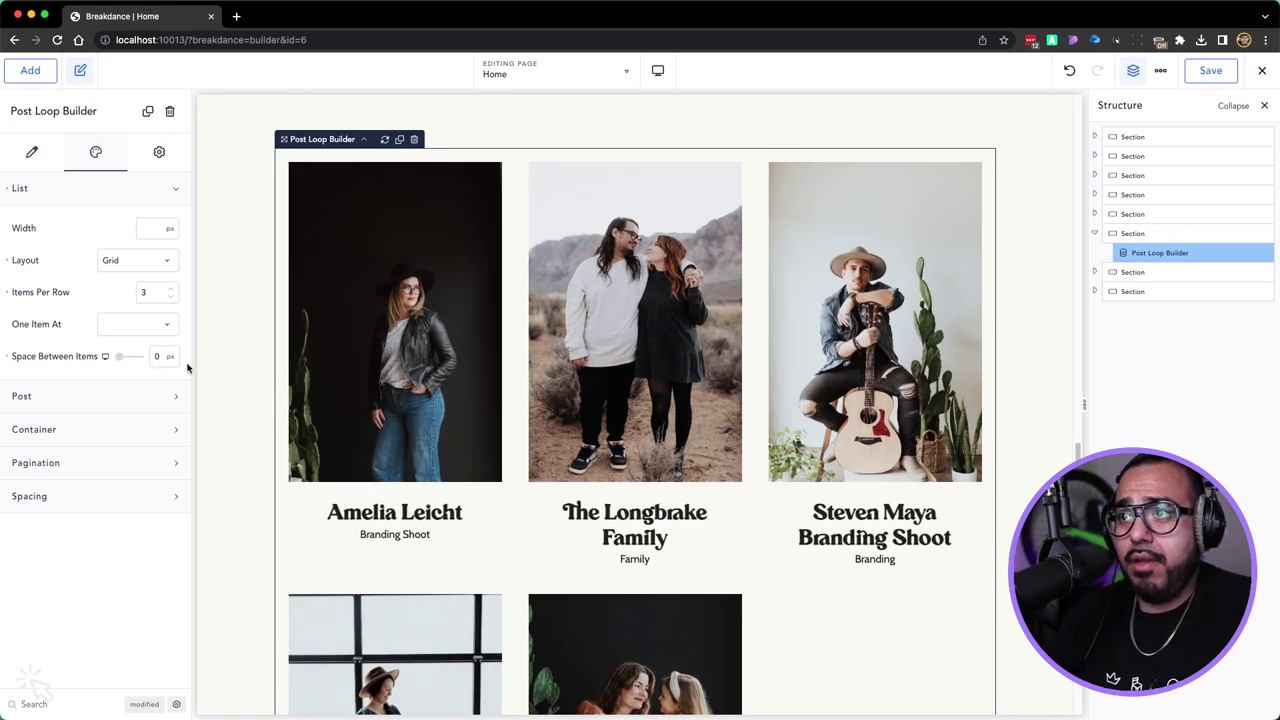
Check the post loop container's border options and try a padding of 0 px on all sides
click(103, 428)
click(164, 504)
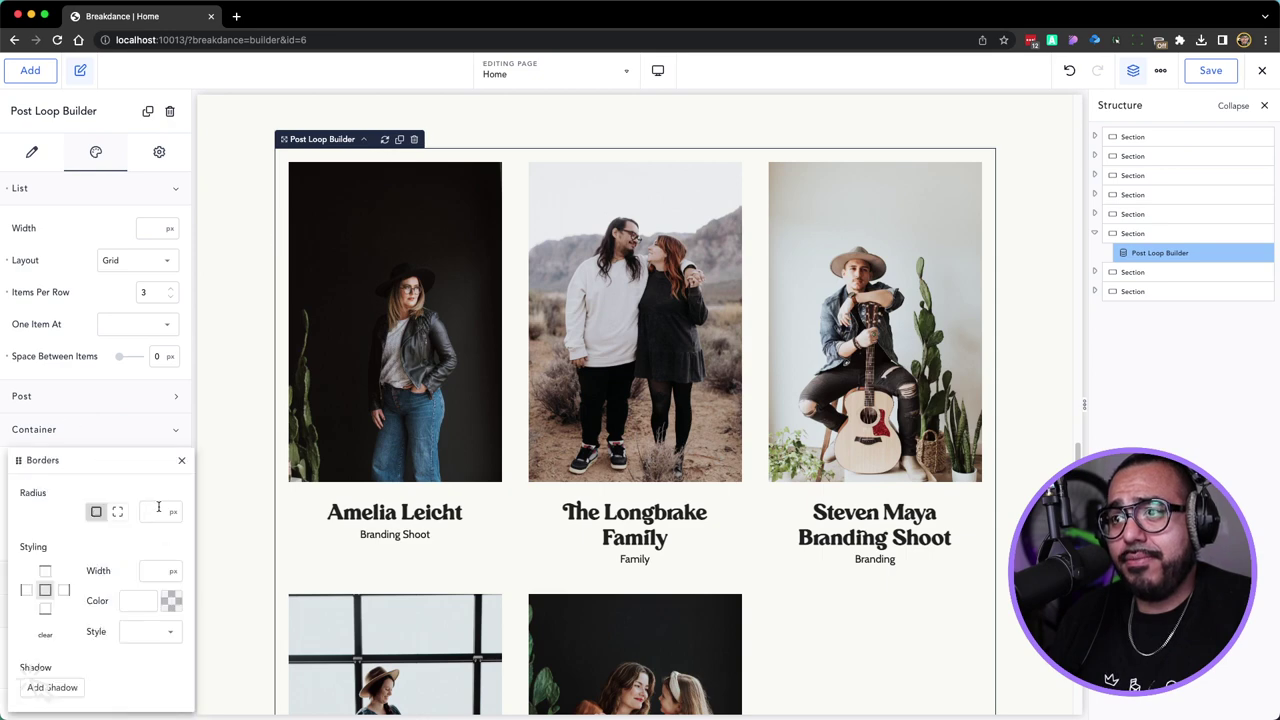
click(181, 460)
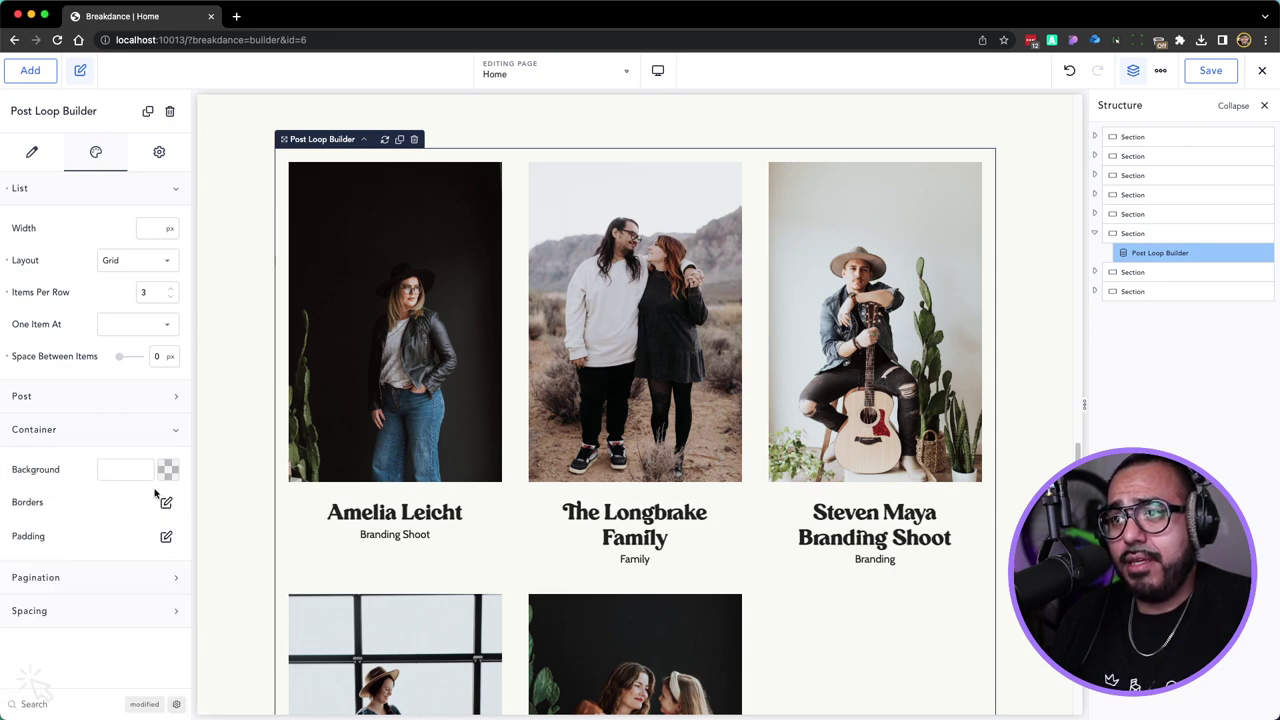
click(166, 536)
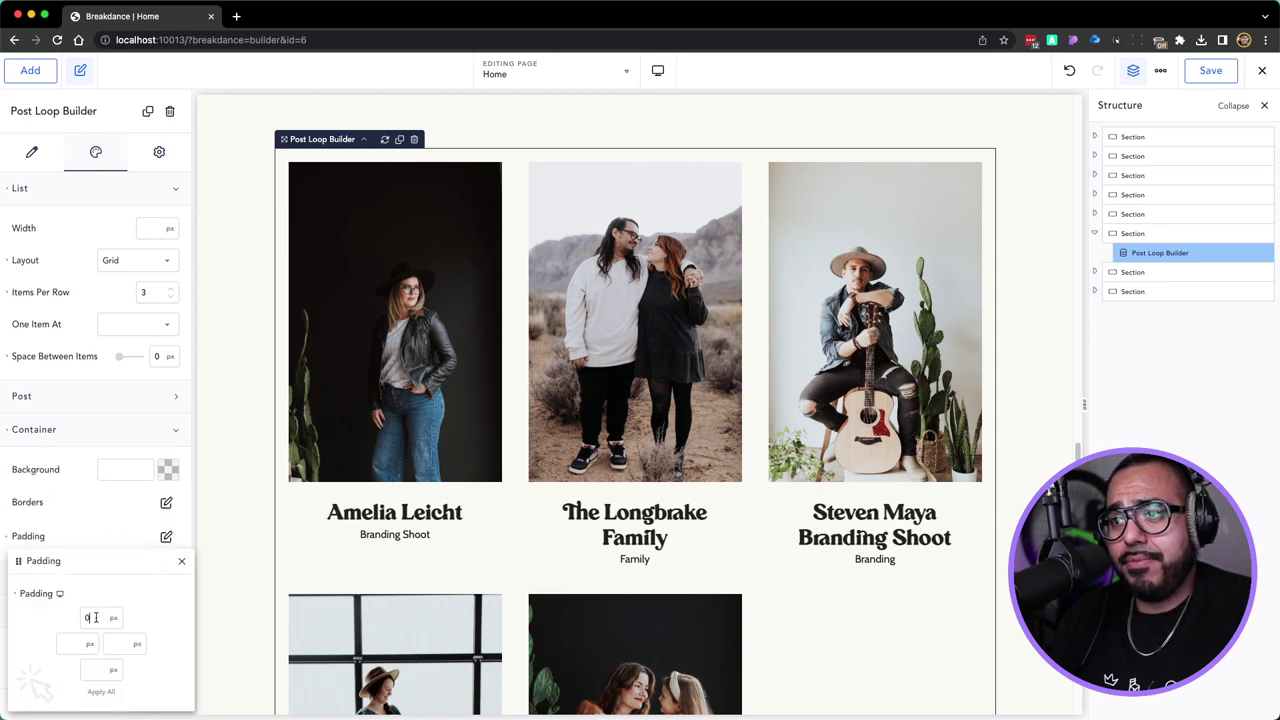
click(101, 691)
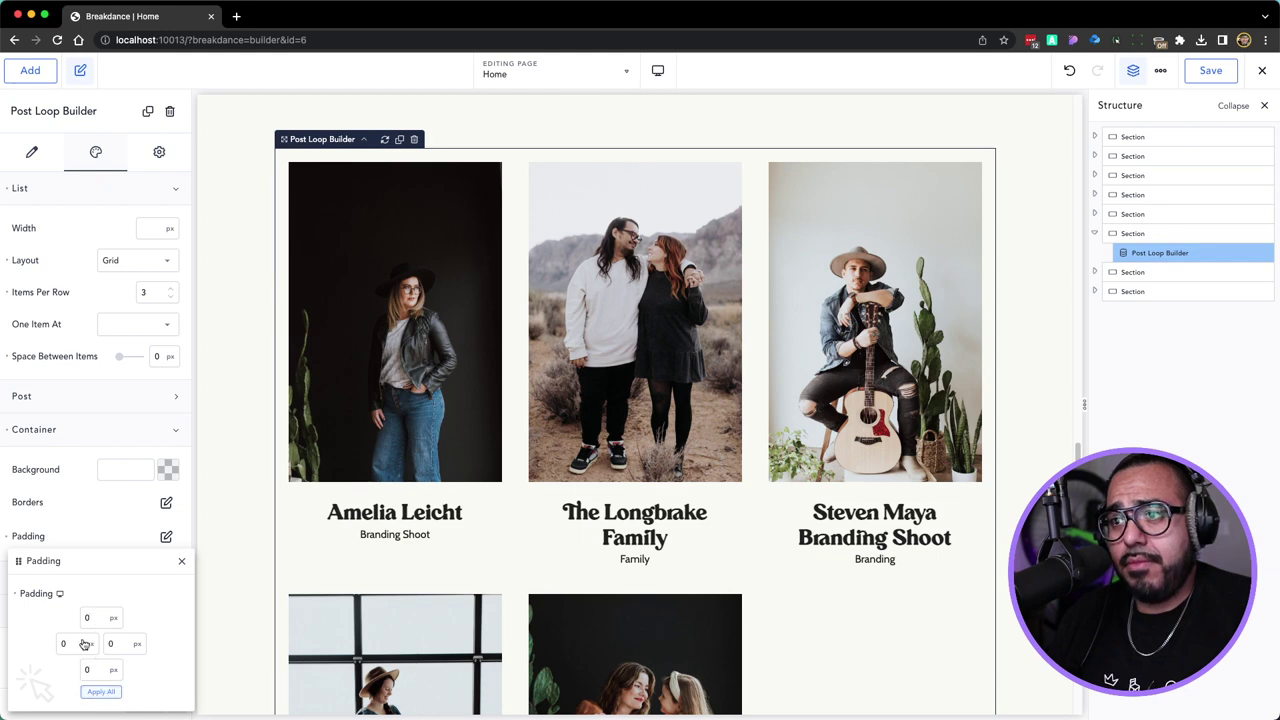
click(181, 562)
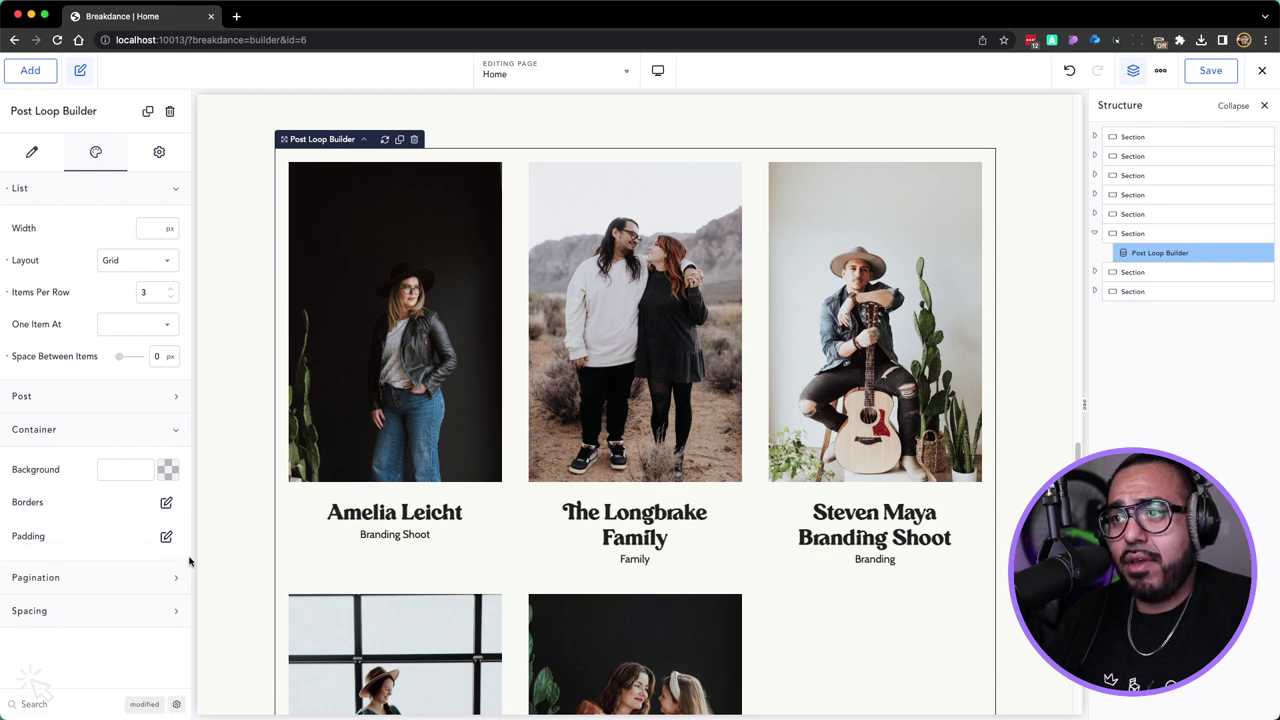
Examine the post loop's spacing and pagination design settings
click(98, 608)
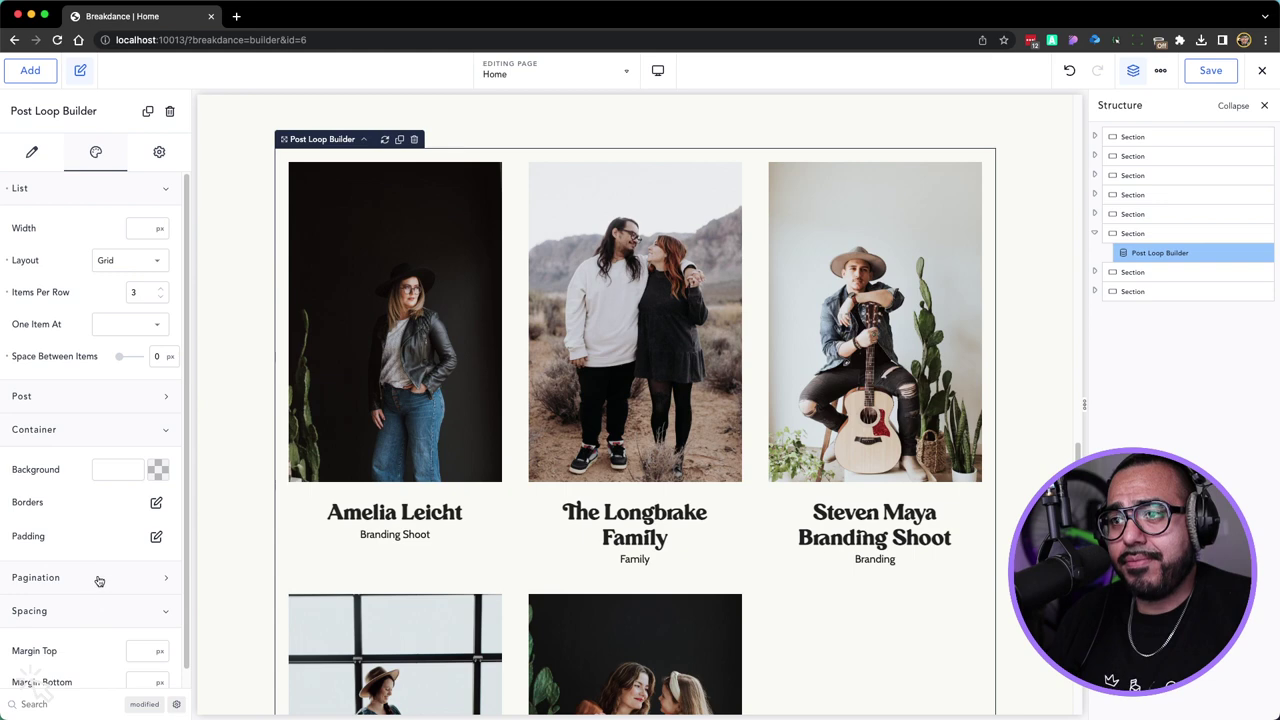
click(98, 581)
scroll(104, 584, down, 2)
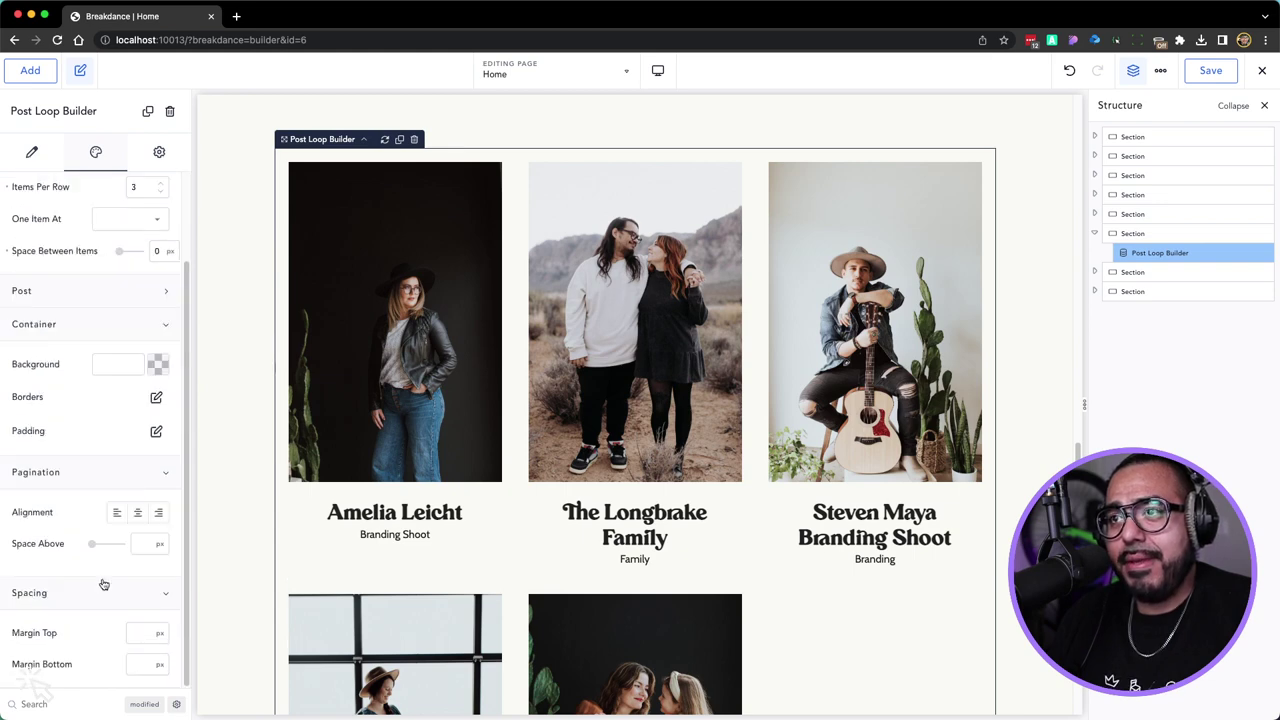
Clear the space between items value in the post loop's list settings
scroll(104, 584, up, 2)
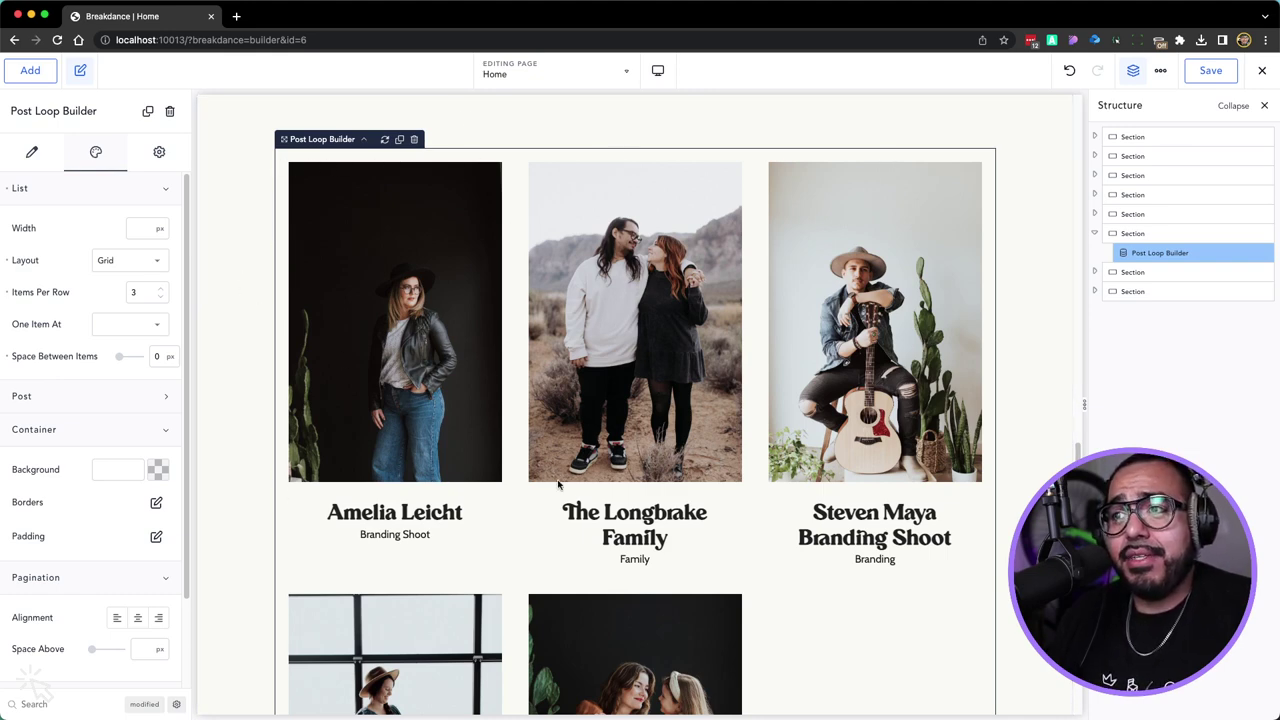
click(6, 357)
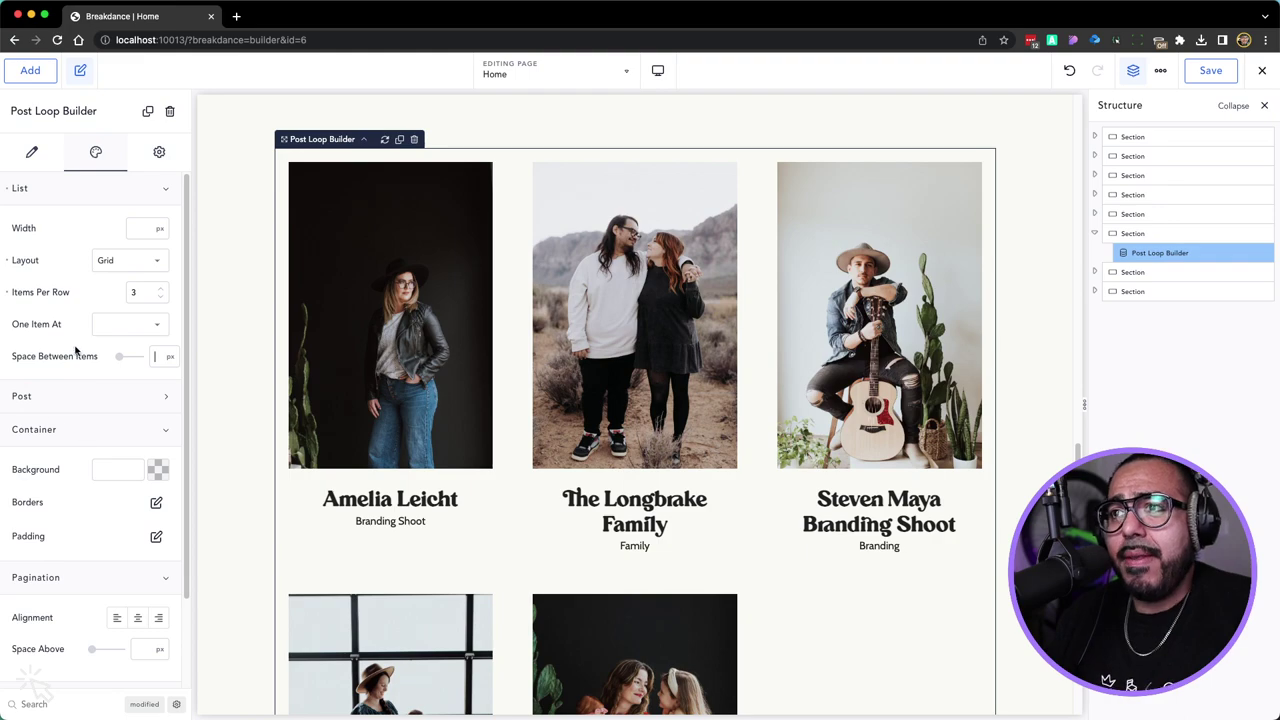
scroll(271, 277, down, 3)
scroll(271, 277, up, 2)
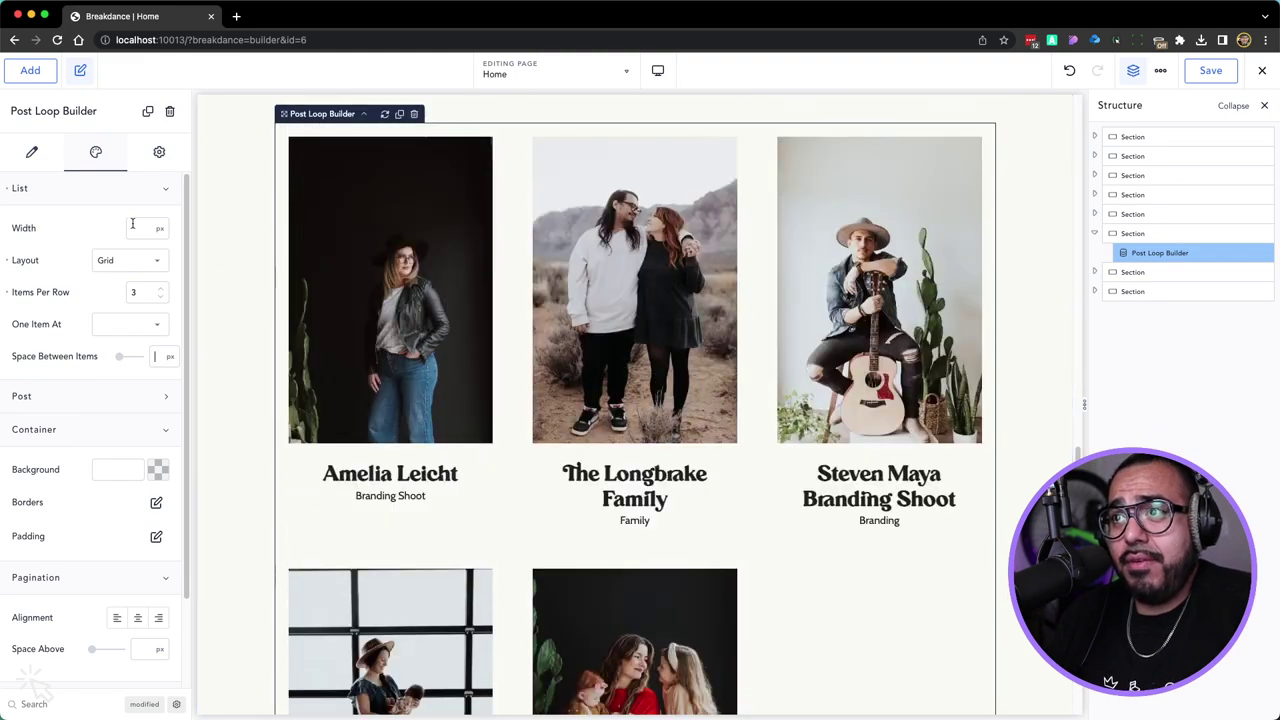
Try a list width of 100% on the post loop and reset it
click(132, 227)
text(100%)
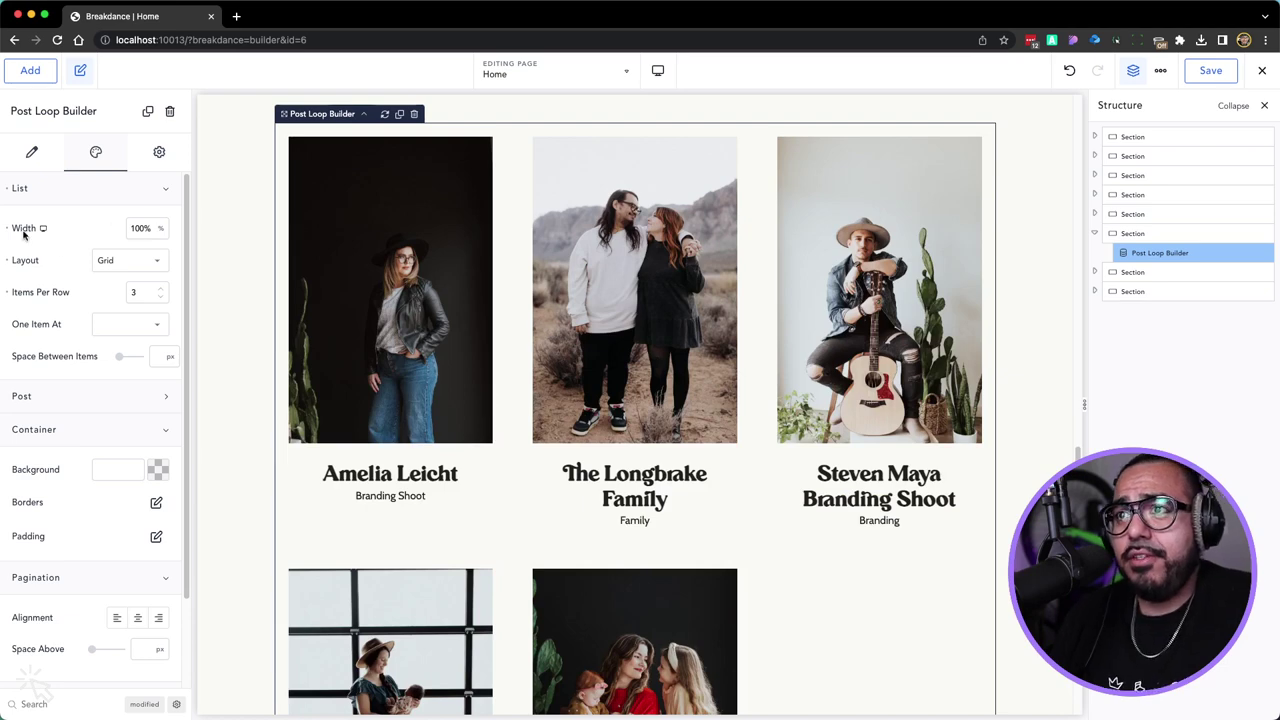
click(9, 230)
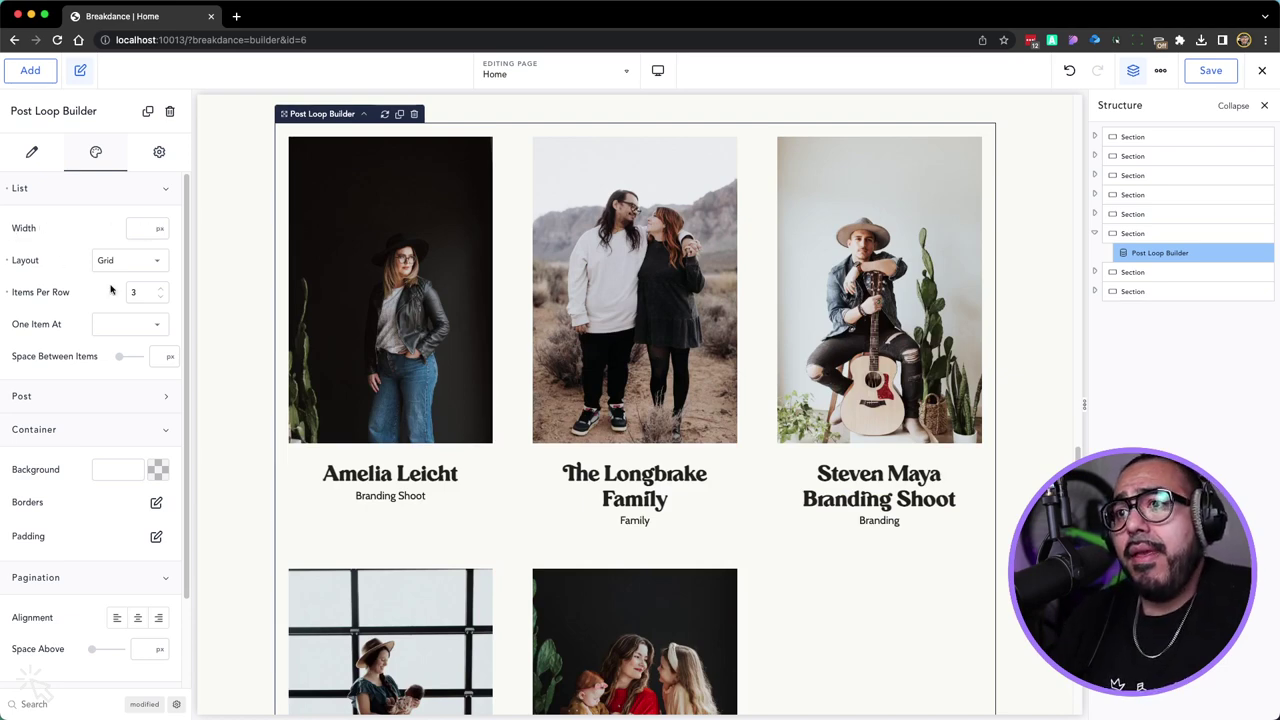
Examine the post loop's individual post styling options and look over the project grid on the page
click(77, 400)
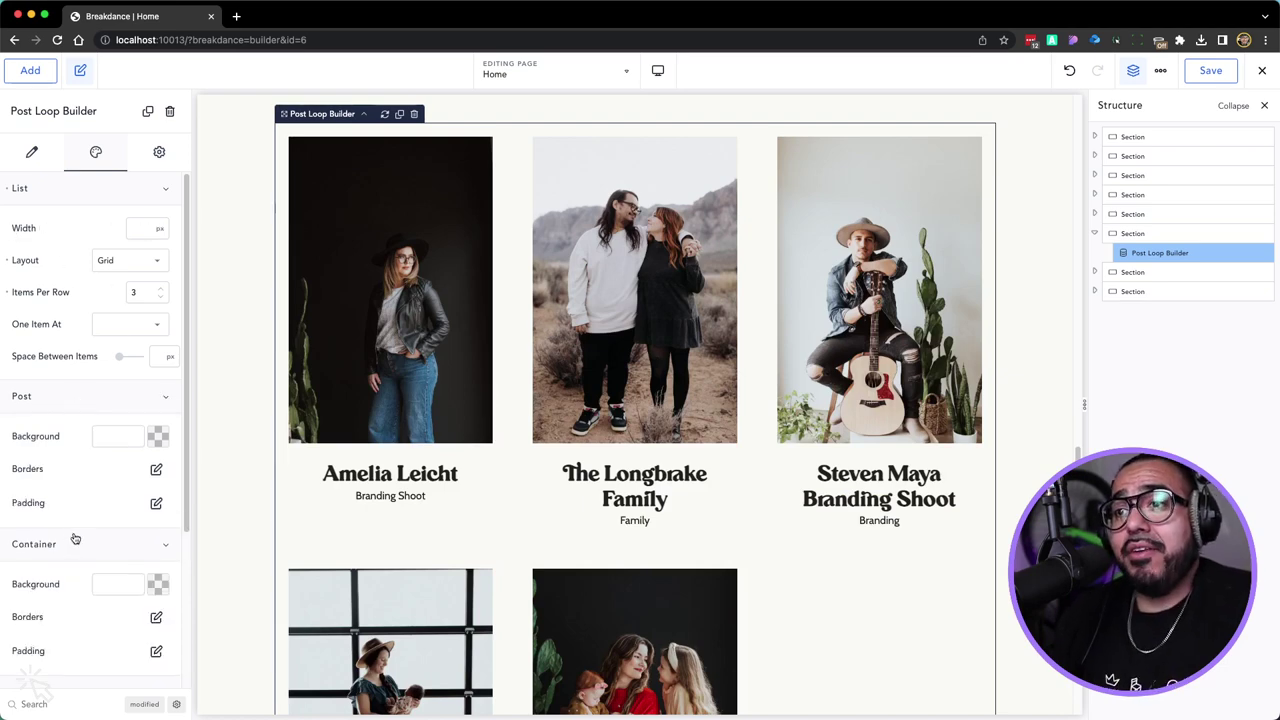
scroll(72, 538, down, 3)
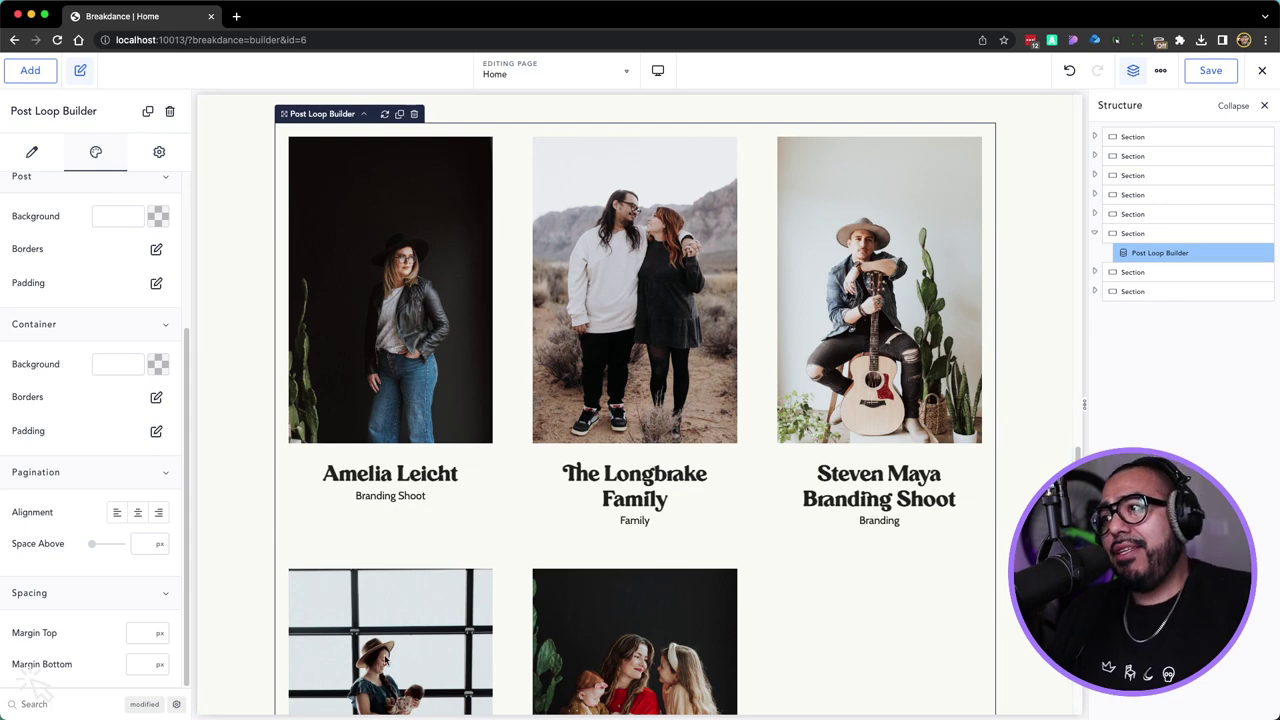
scroll(745, 526, down, 5)
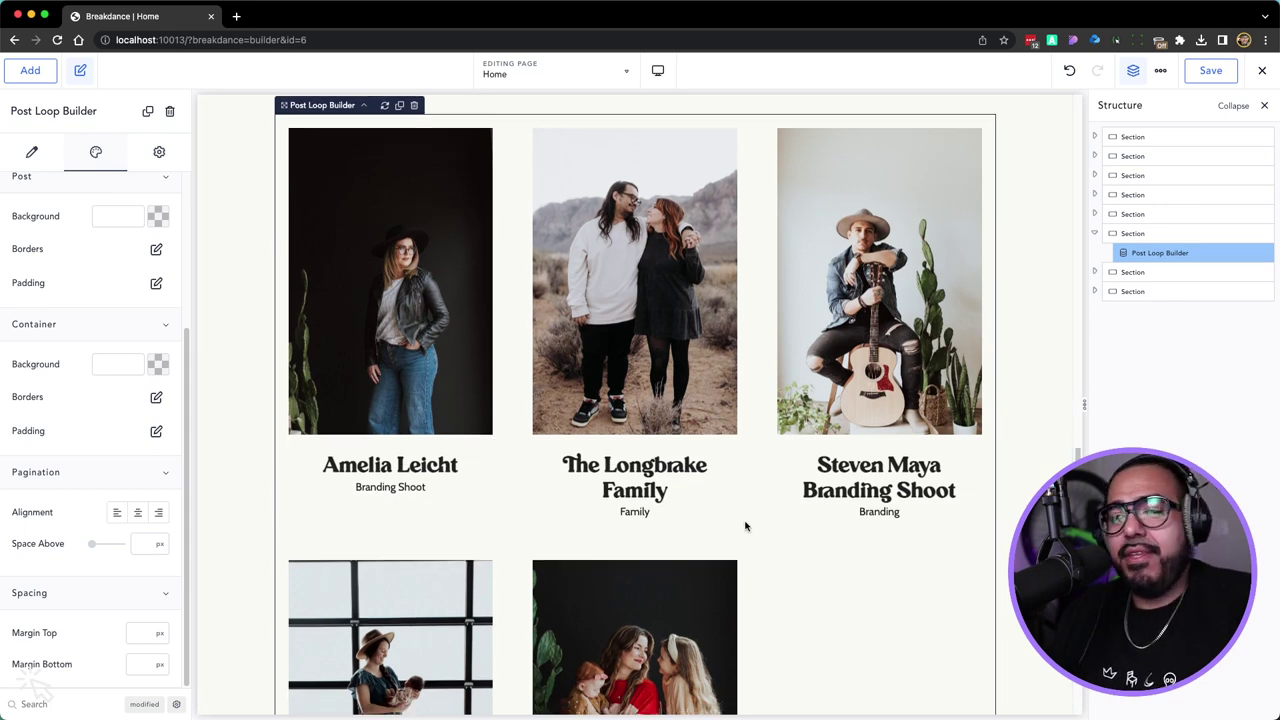
scroll(867, 284, down, 4)
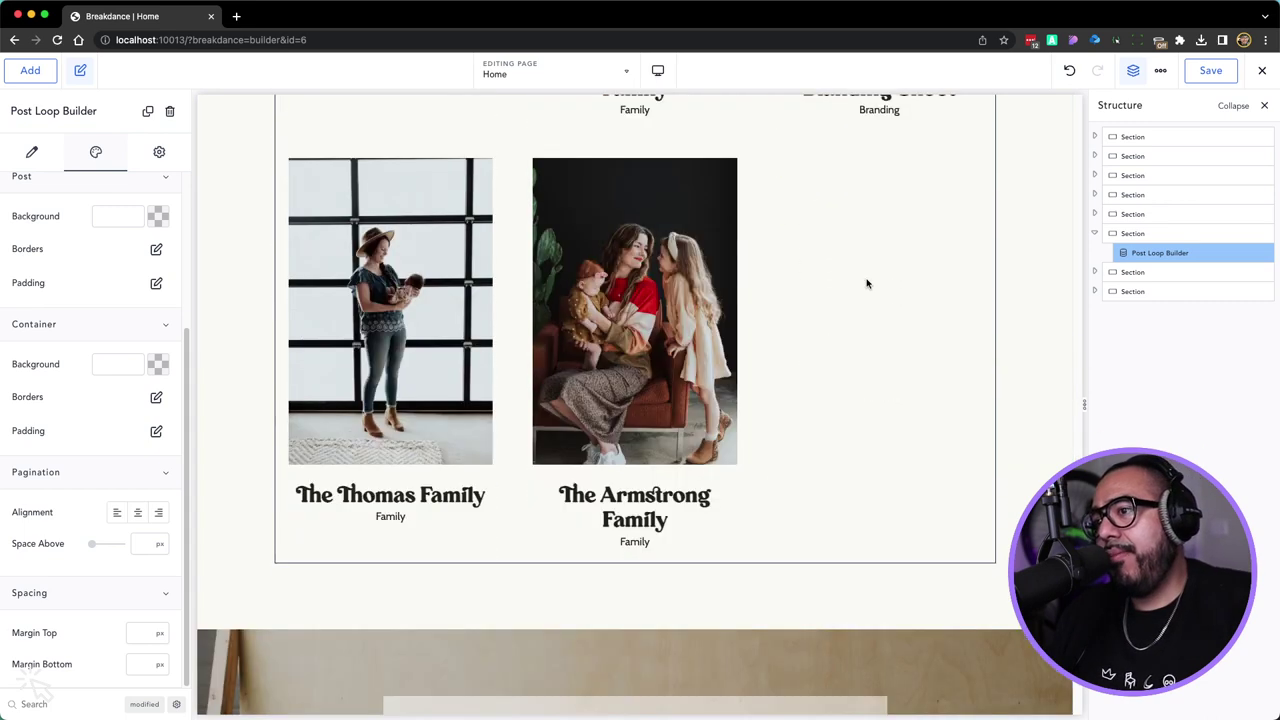
scroll(628, 383, down, 4)
scroll(628, 383, up, 15)
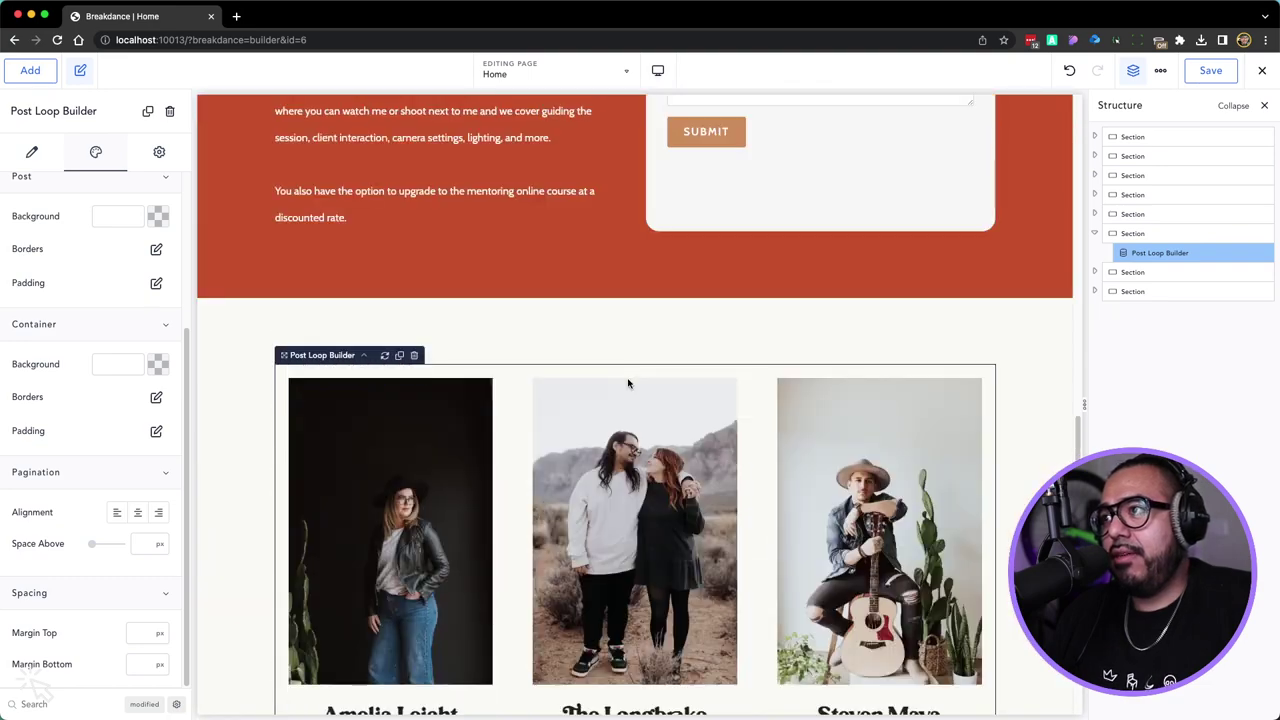
Add a heading to the projects section, with the h2 tag and the text "Recent Work"
click(22, 76)
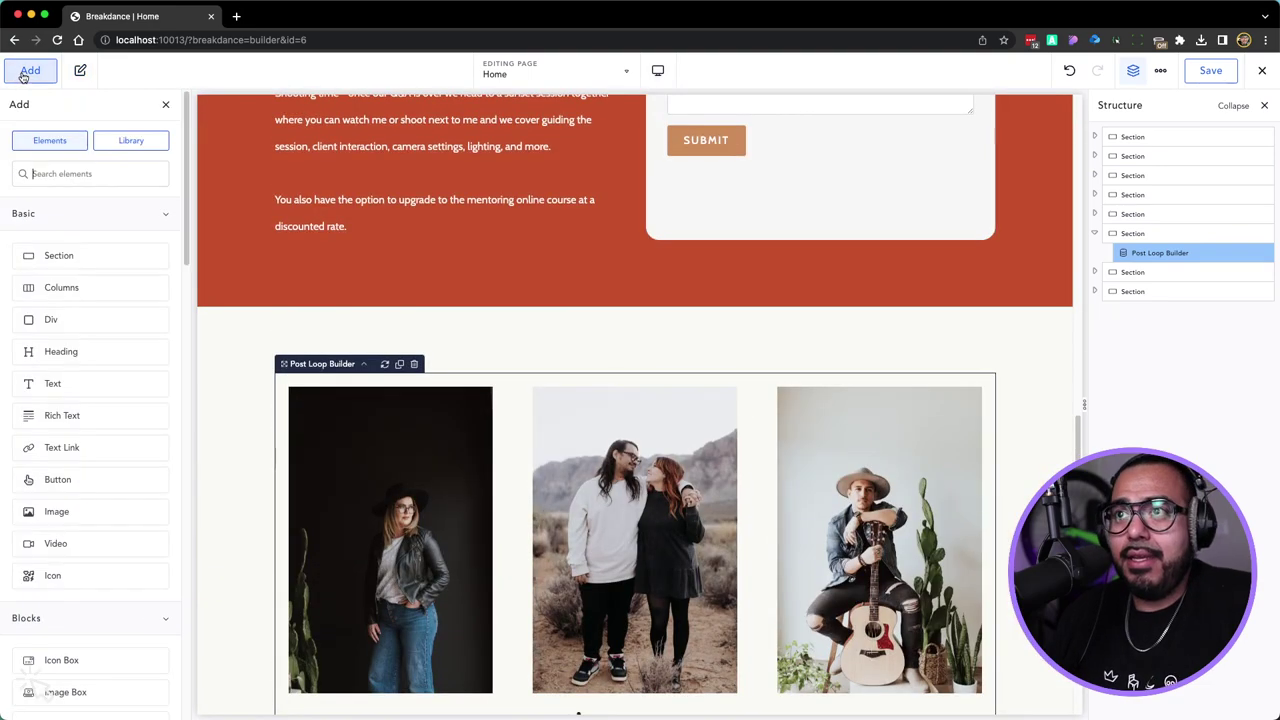
click(79, 356)
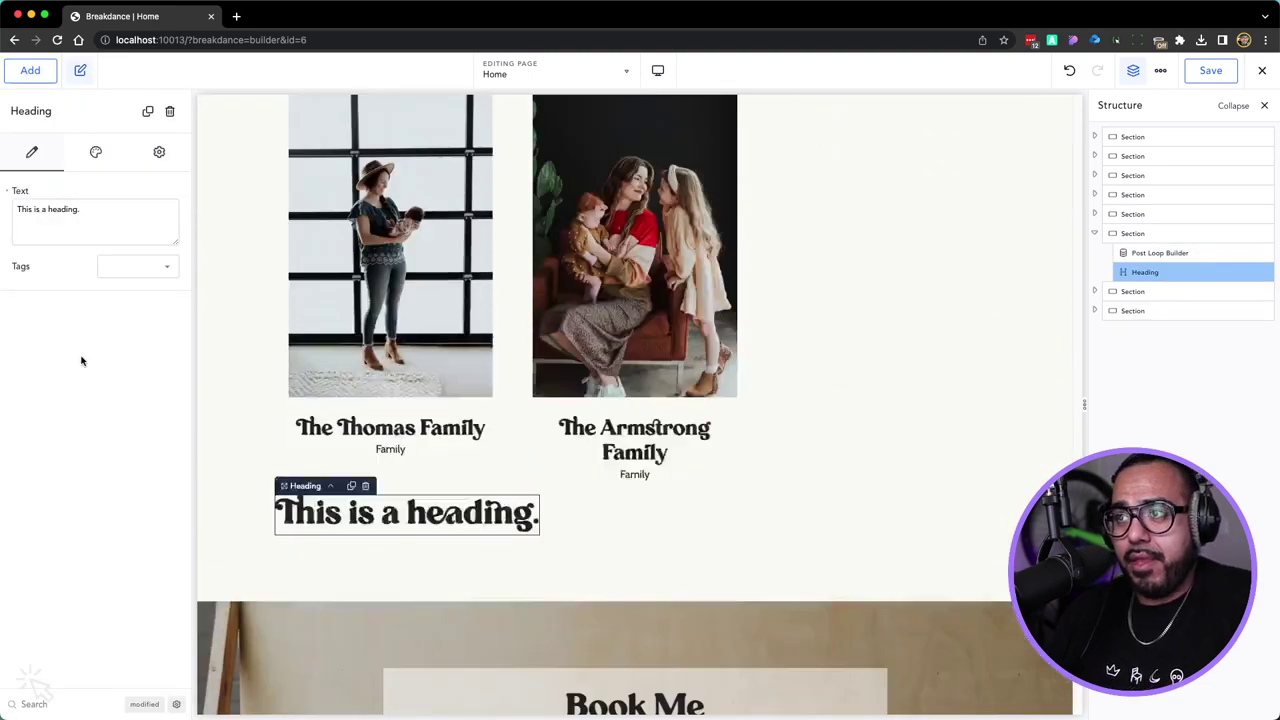
click(112, 267)
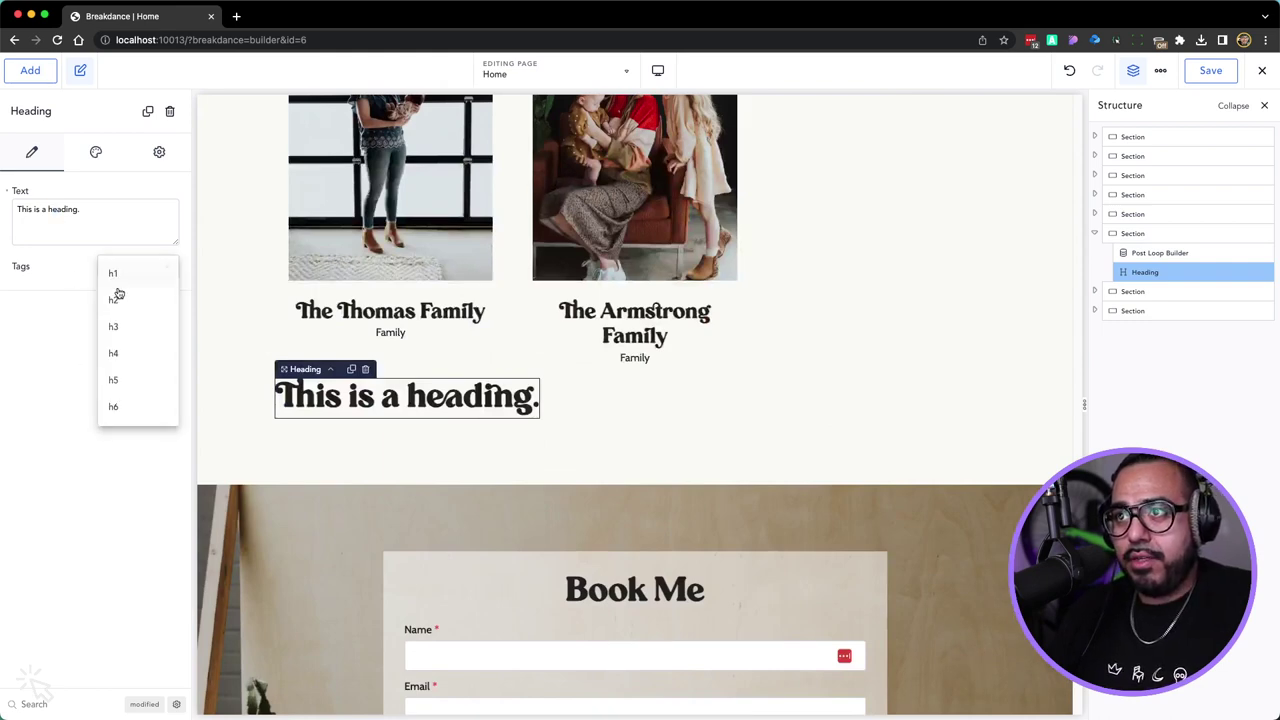
click(118, 302)
triple_click(80, 230)
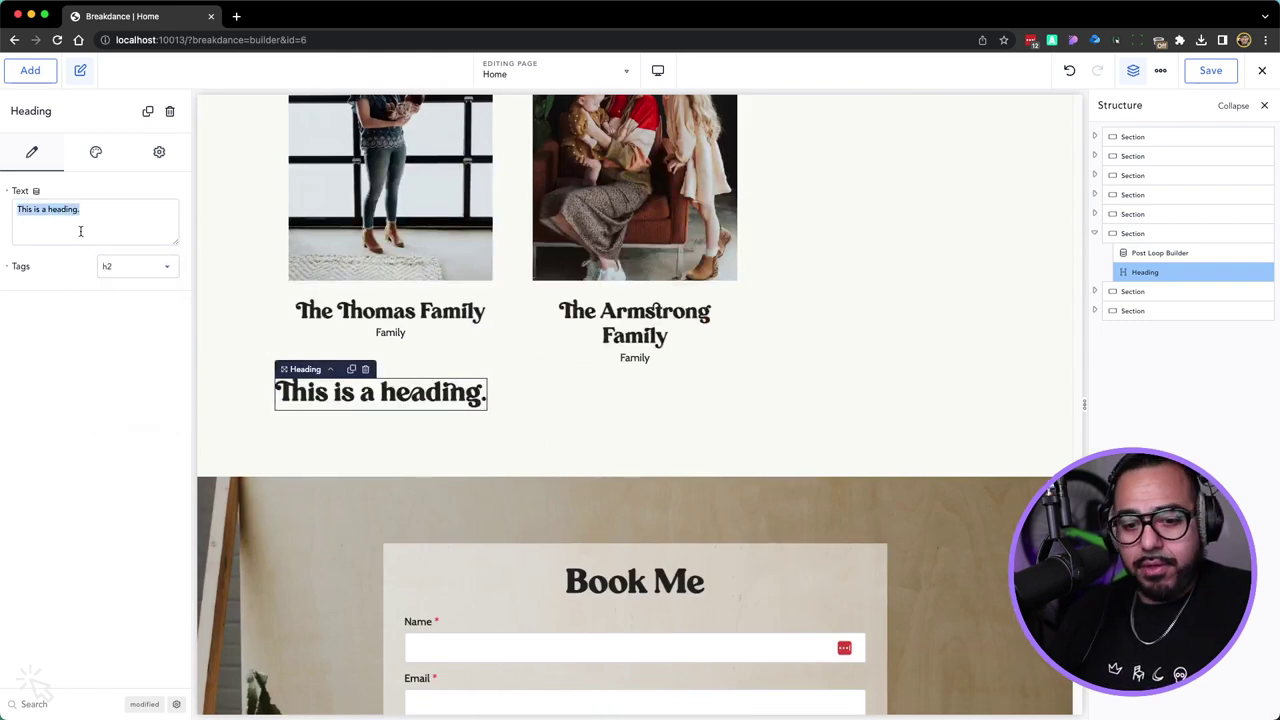
text(Recent Work)
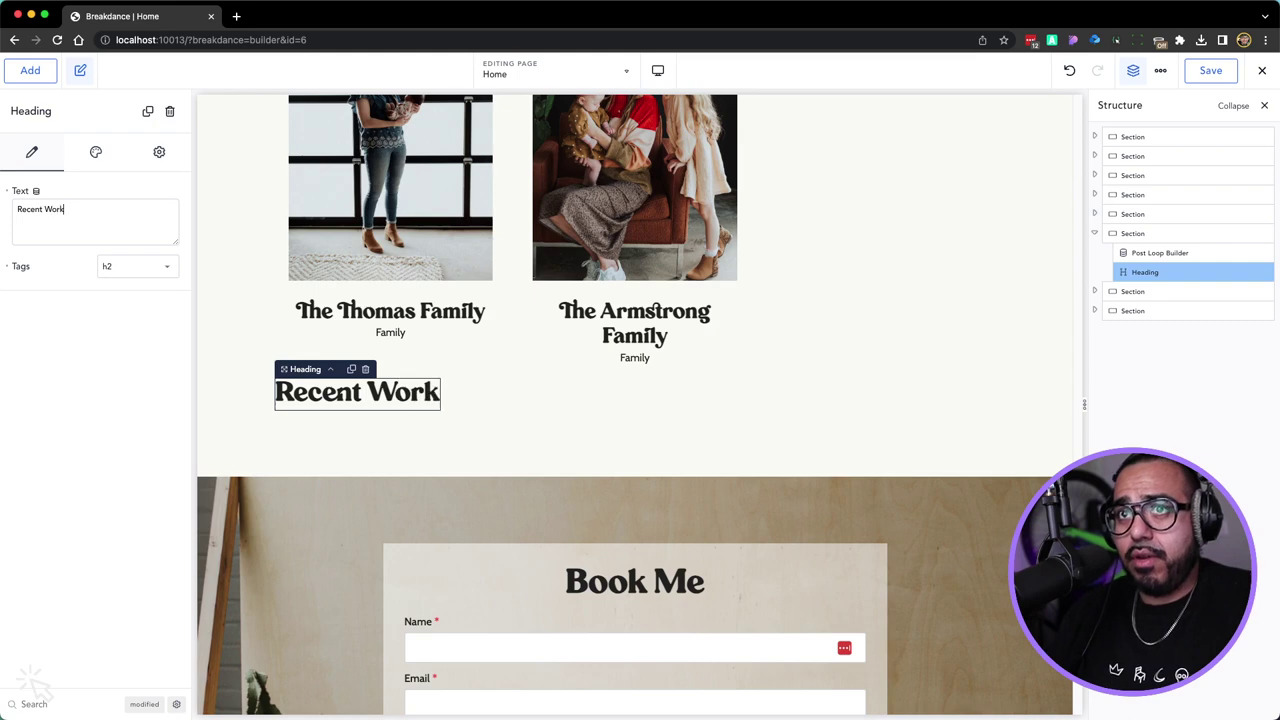
Move the Recent Work heading above the post loop within its section
scroll(296, 252, up, 5)
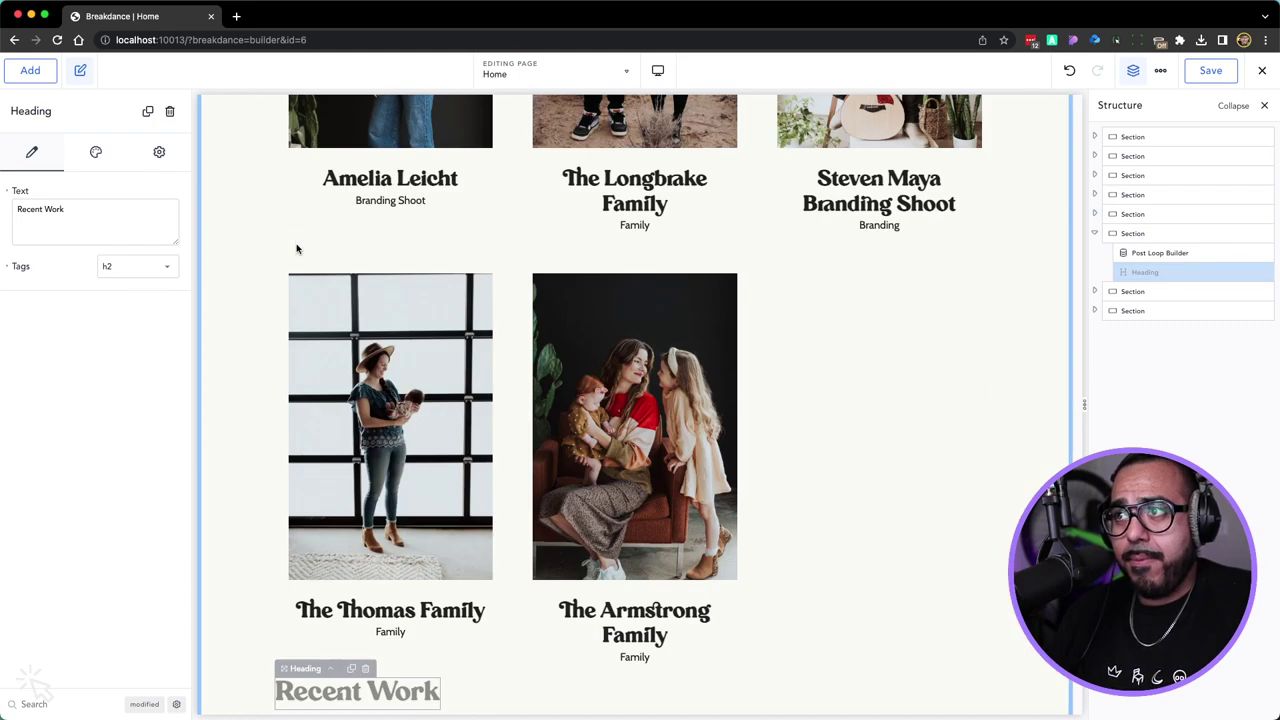
scroll(296, 248, up, 3)
drag(296, 248, 297, 245)
scroll(297, 246, up, 2)
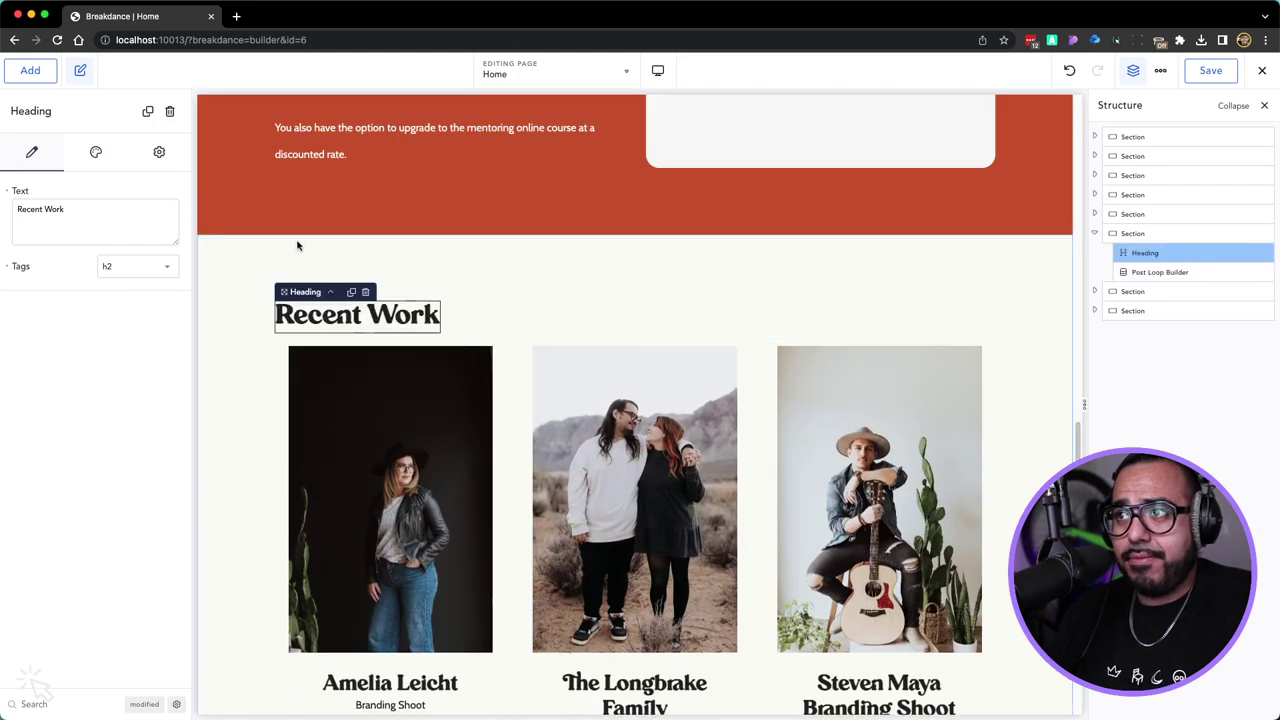
Center-align the contents of the section holding the Recent Work heading and the post loop
click(278, 272)
click(150, 200)
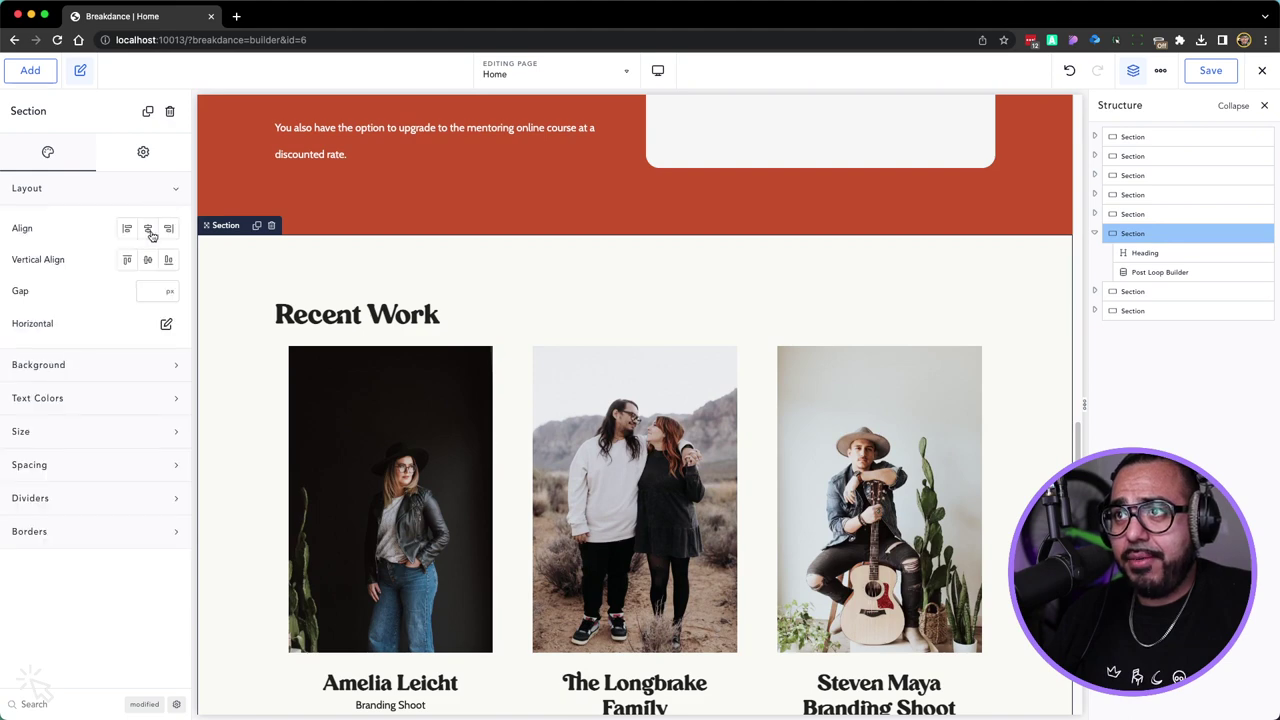
click(148, 230)
Add 30 px of space below the Recent Work heading
click(566, 312)
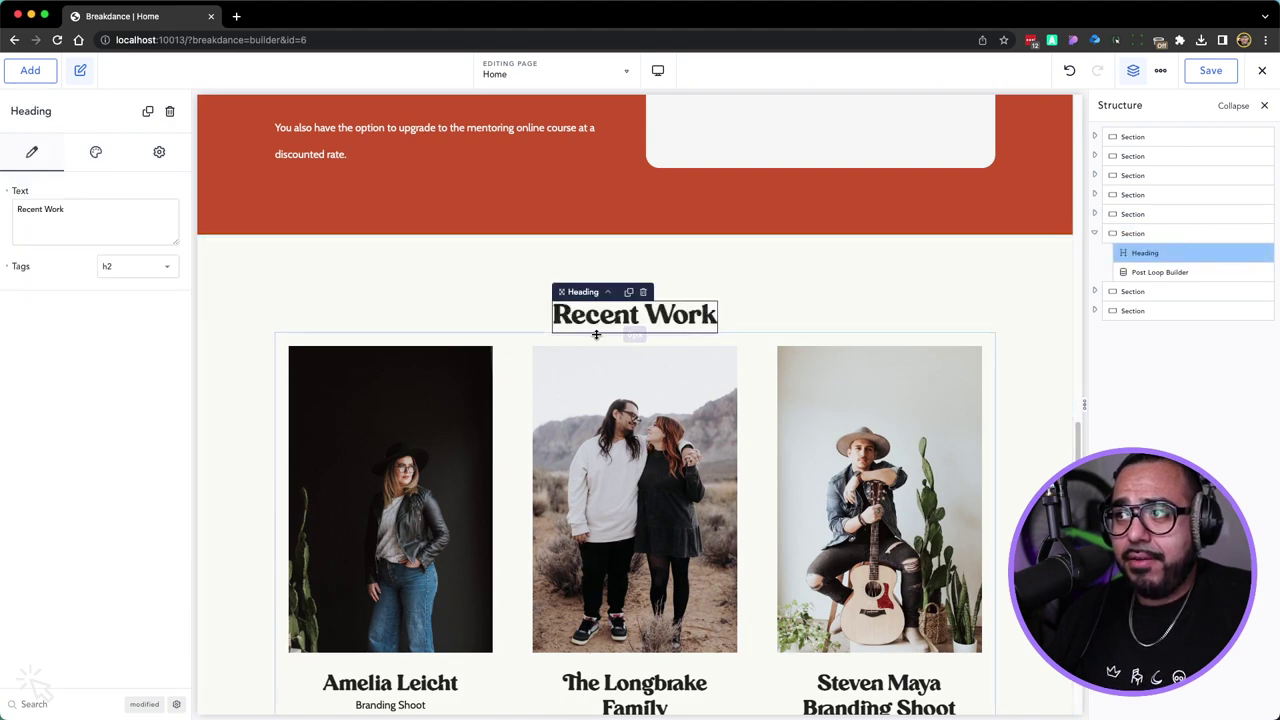
drag(596, 335, 601, 358)
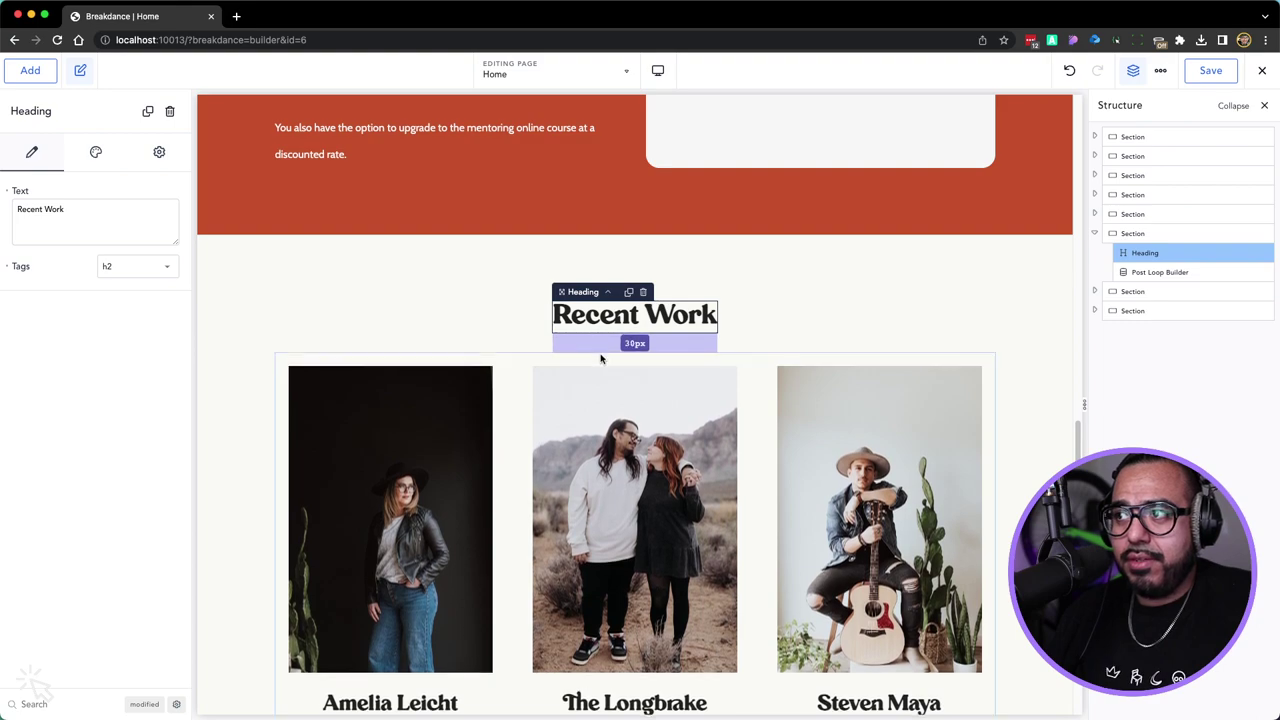
click(528, 325)
scroll(1037, 309, down, 7)
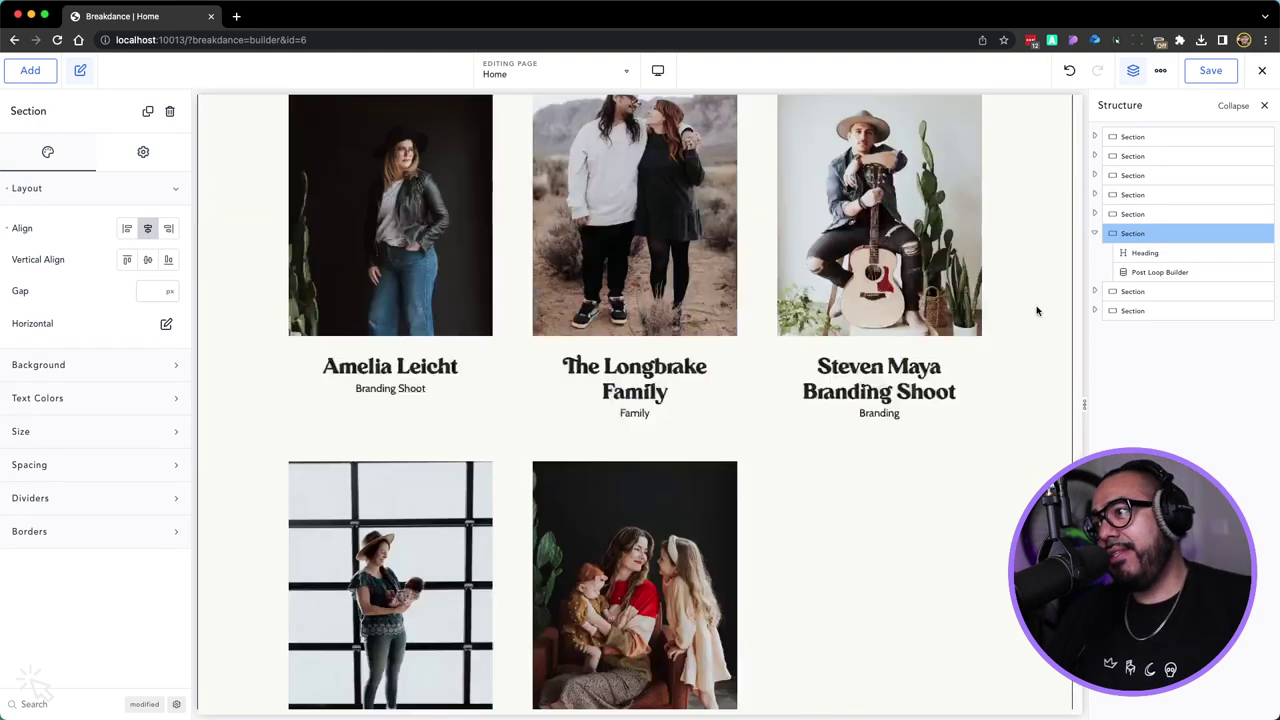
scroll(1037, 309, up, 5)
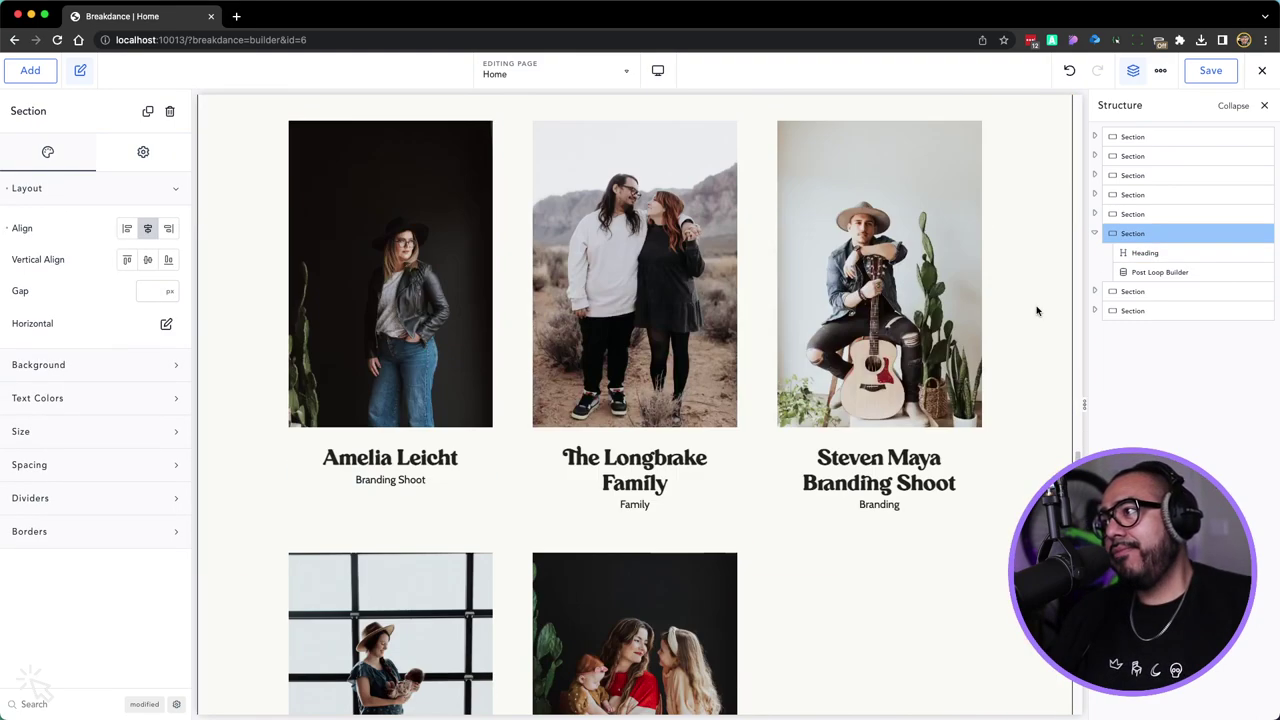
Save the Home page and leave the builder for the page's front end
click(1207, 69)
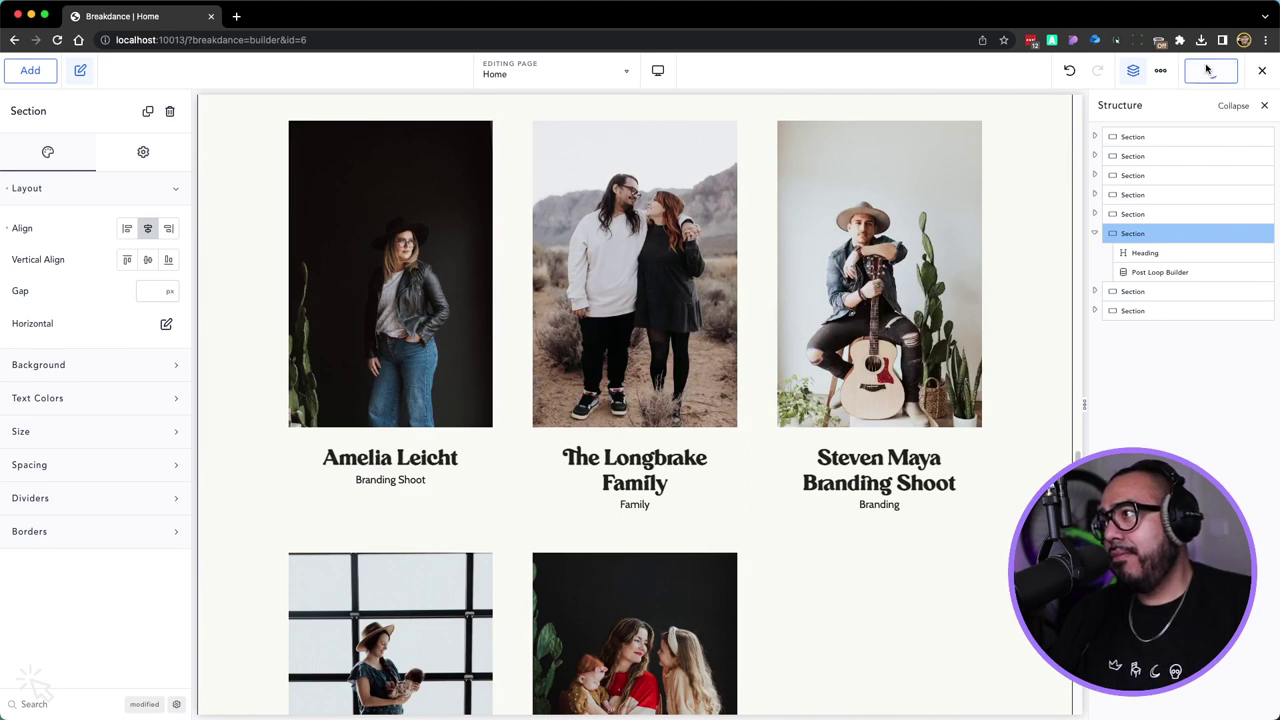
click(1262, 71)
click(1239, 106)
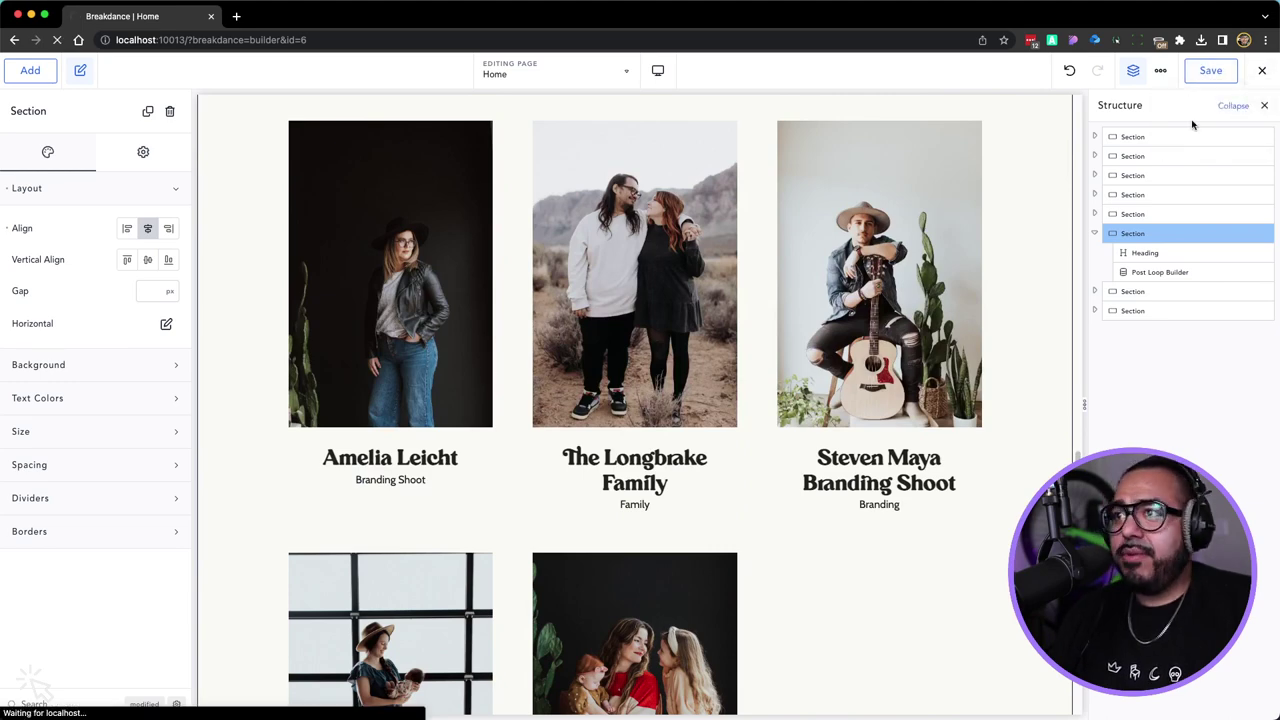
Review the Recent Work section and its project grid on the live Home page
scroll(641, 266, down, 15)
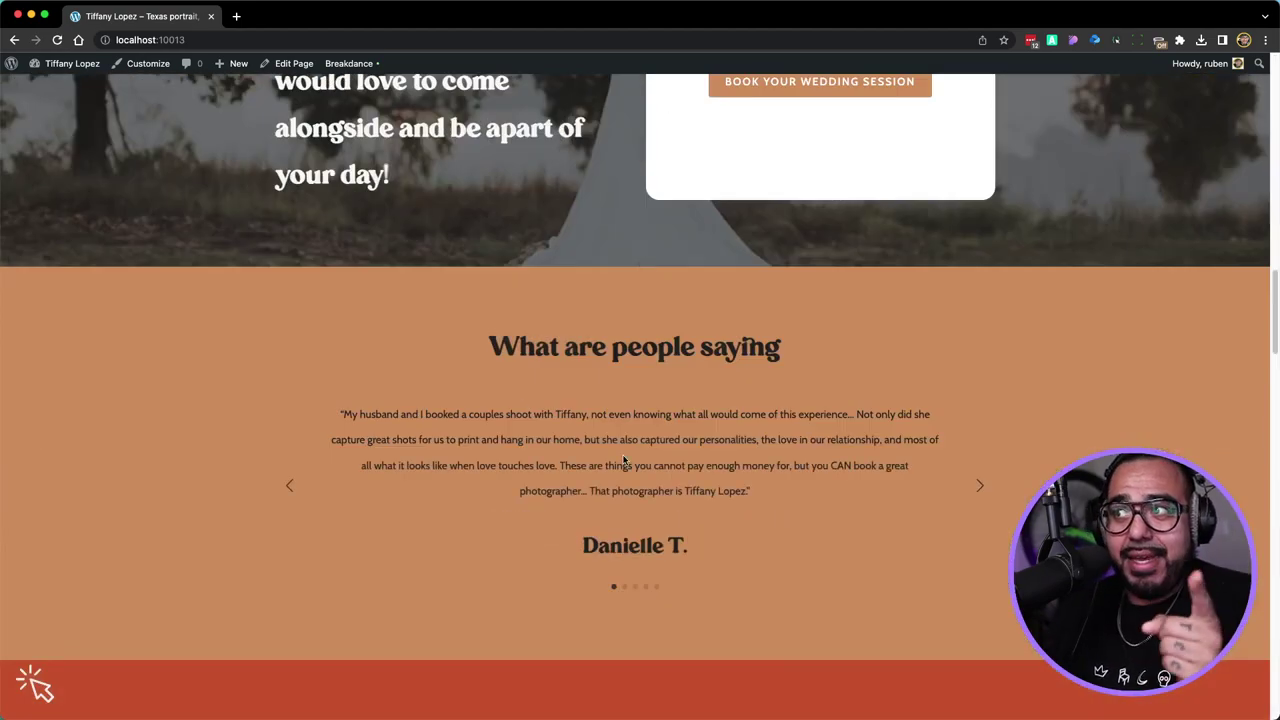
scroll(624, 459, down, 1)
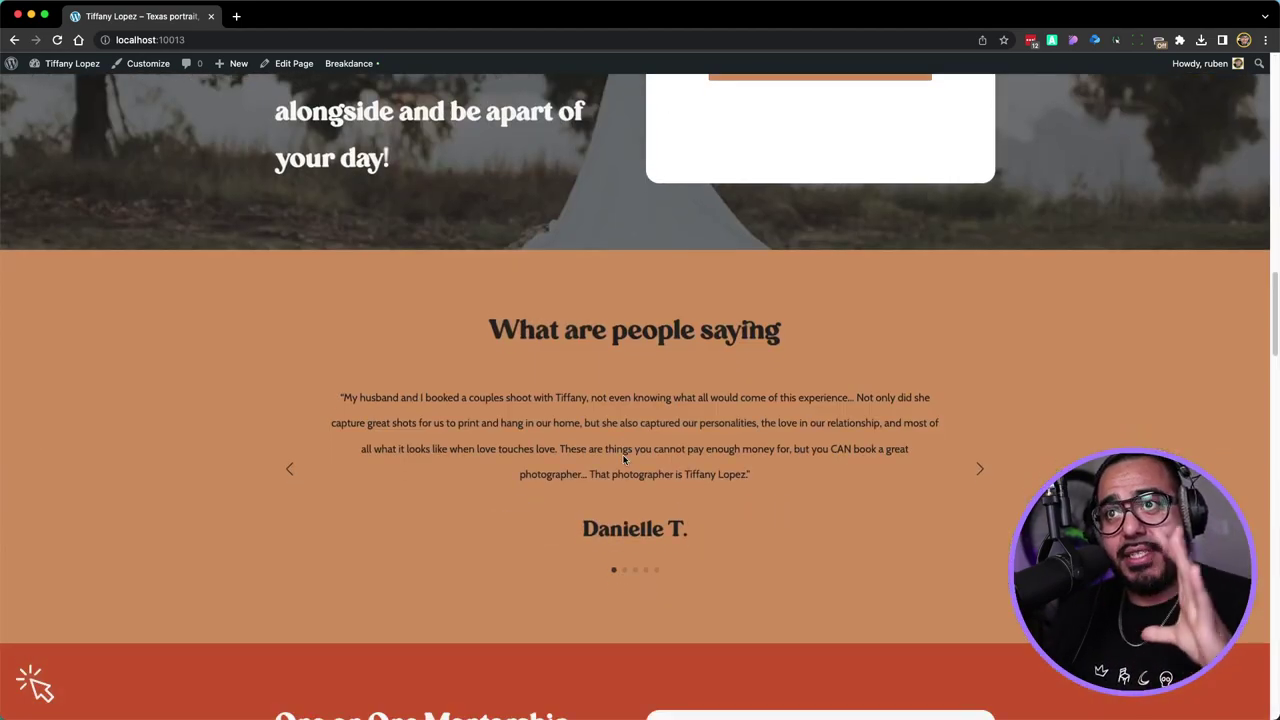
scroll(624, 459, down, 3)
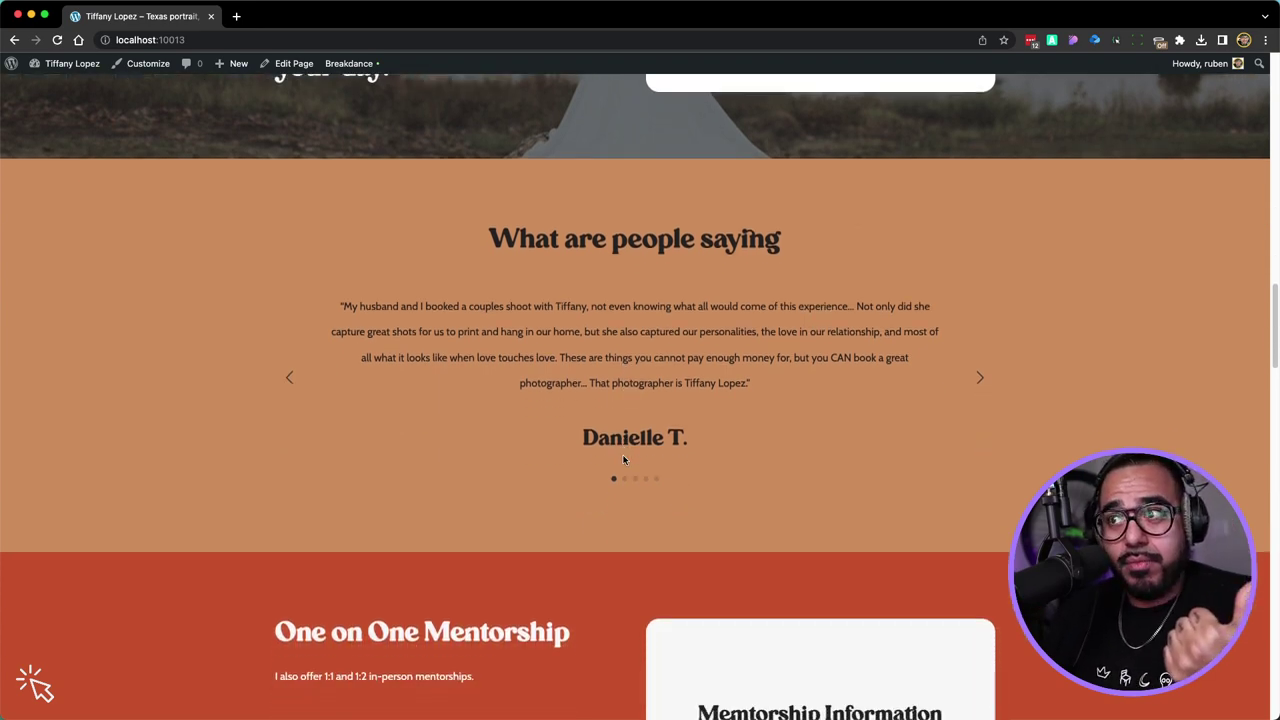
scroll(624, 459, down, 10)
scroll(624, 459, down, 5)
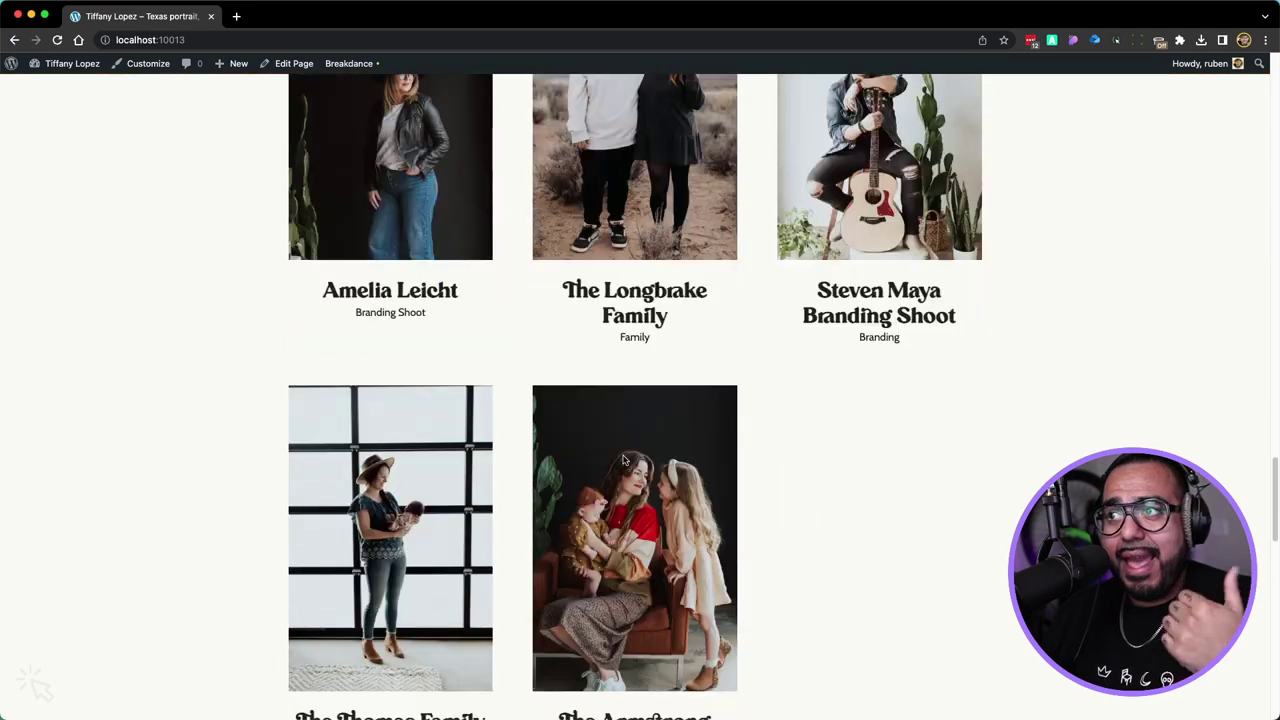
scroll(624, 459, up, 4)
scroll(624, 459, up, 2)
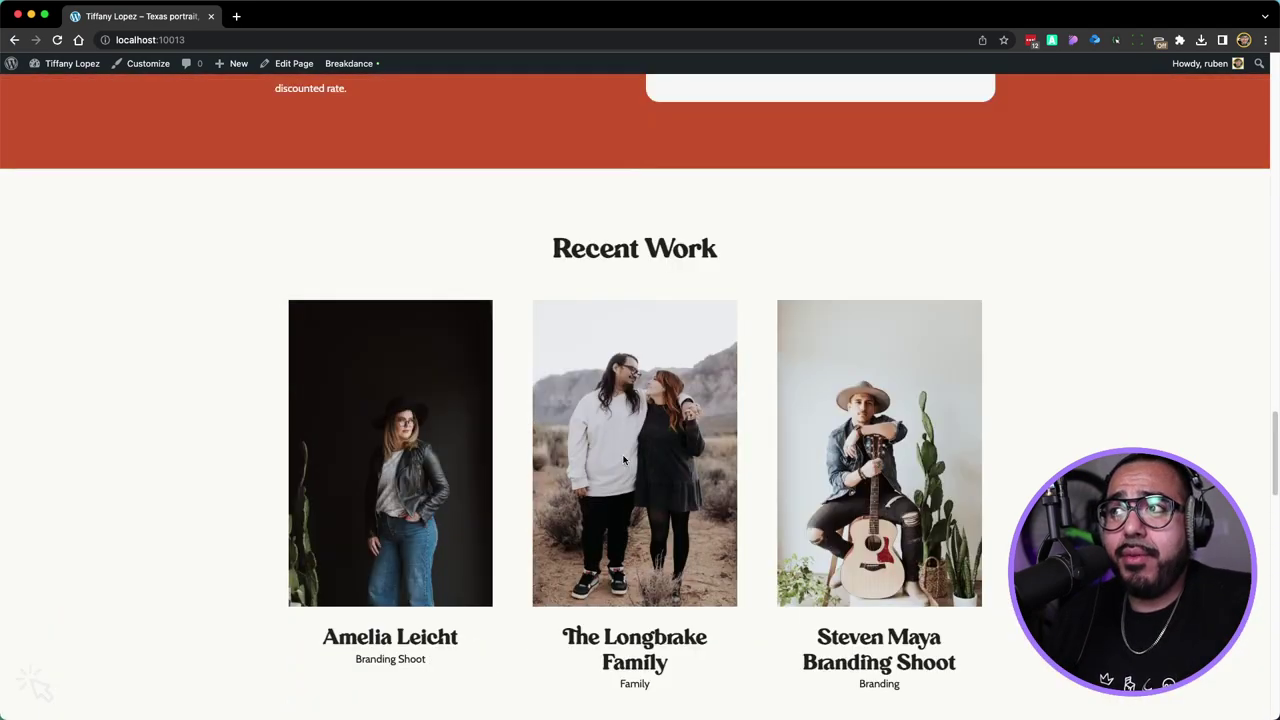
scroll(624, 459, down, 3)
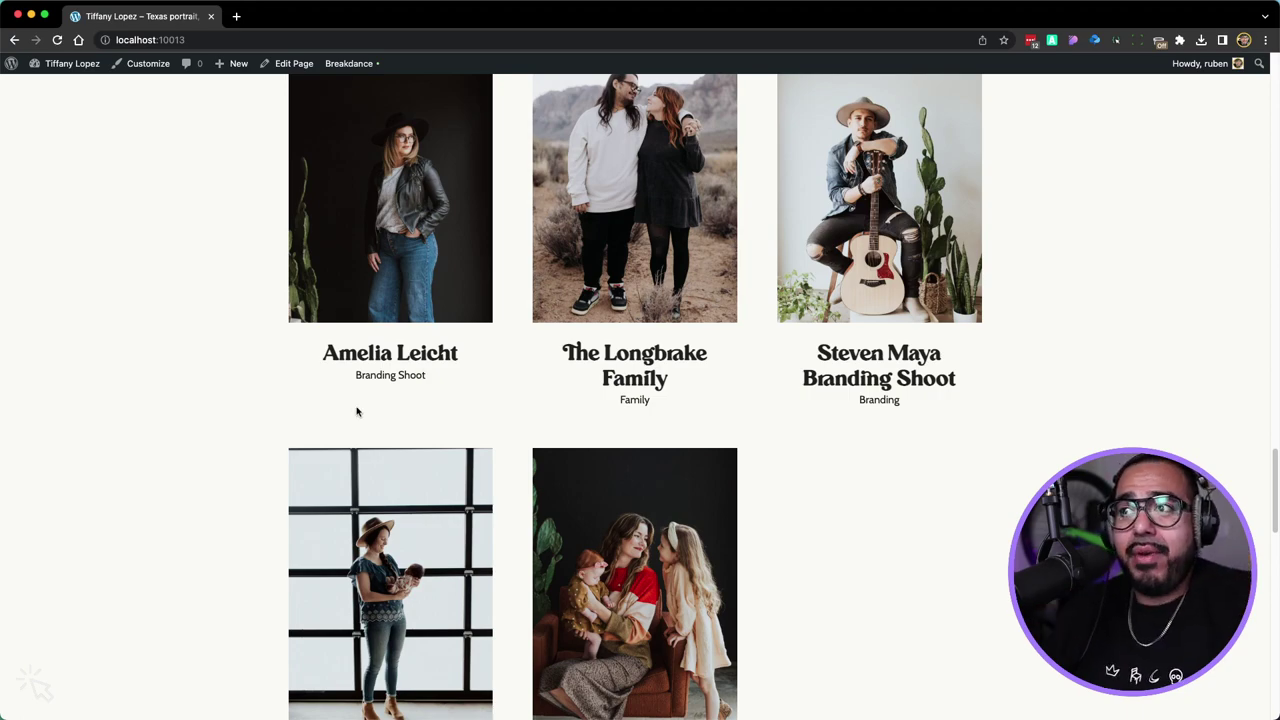
scroll(412, 390, up, 3)
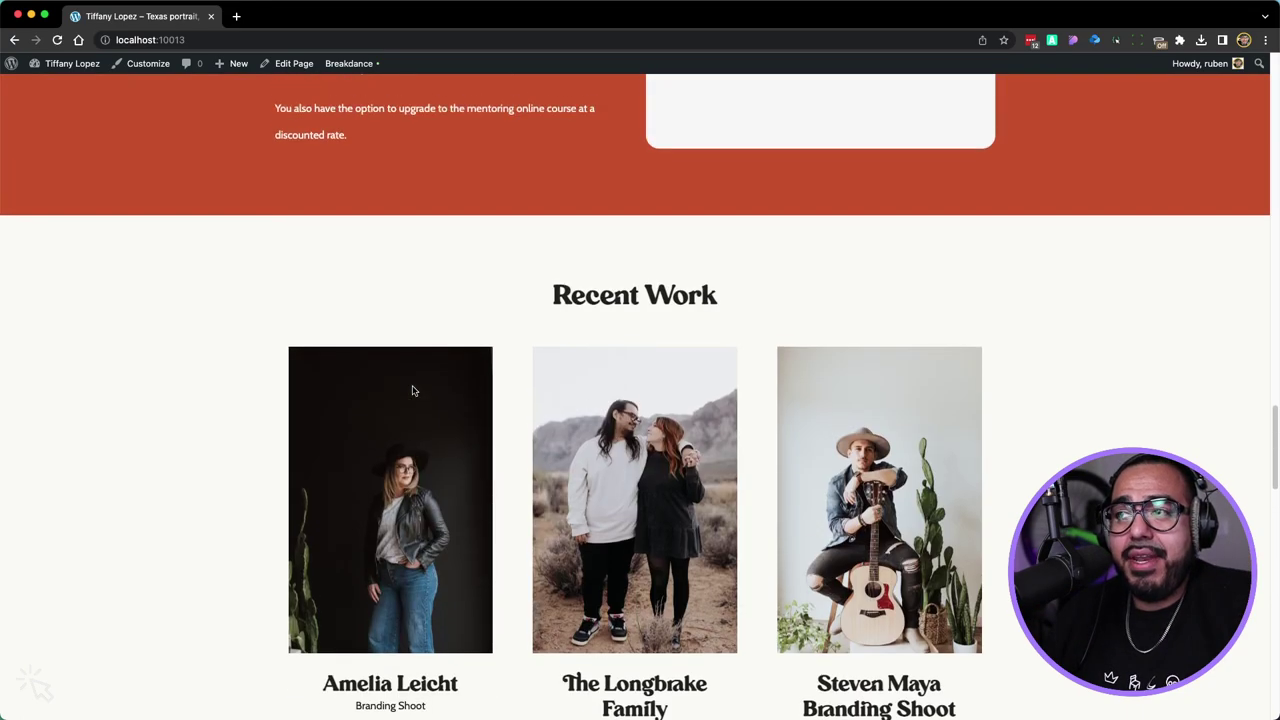
scroll(412, 390, down, 3)
scroll(412, 390, up, 3)
scroll(412, 388, down, 3)
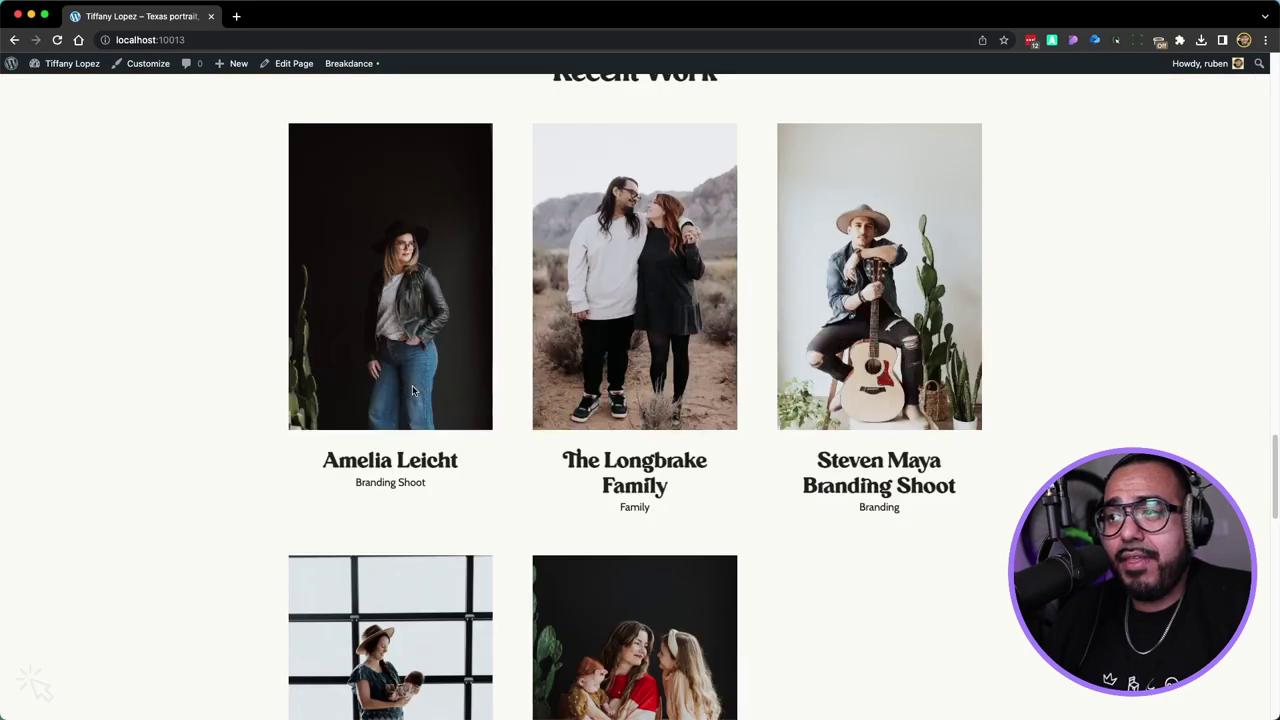
scroll(412, 385, up, 2)
Go to the WordPress dashboard and open Breakdance's list of global blocks
mouse_move(60, 63)
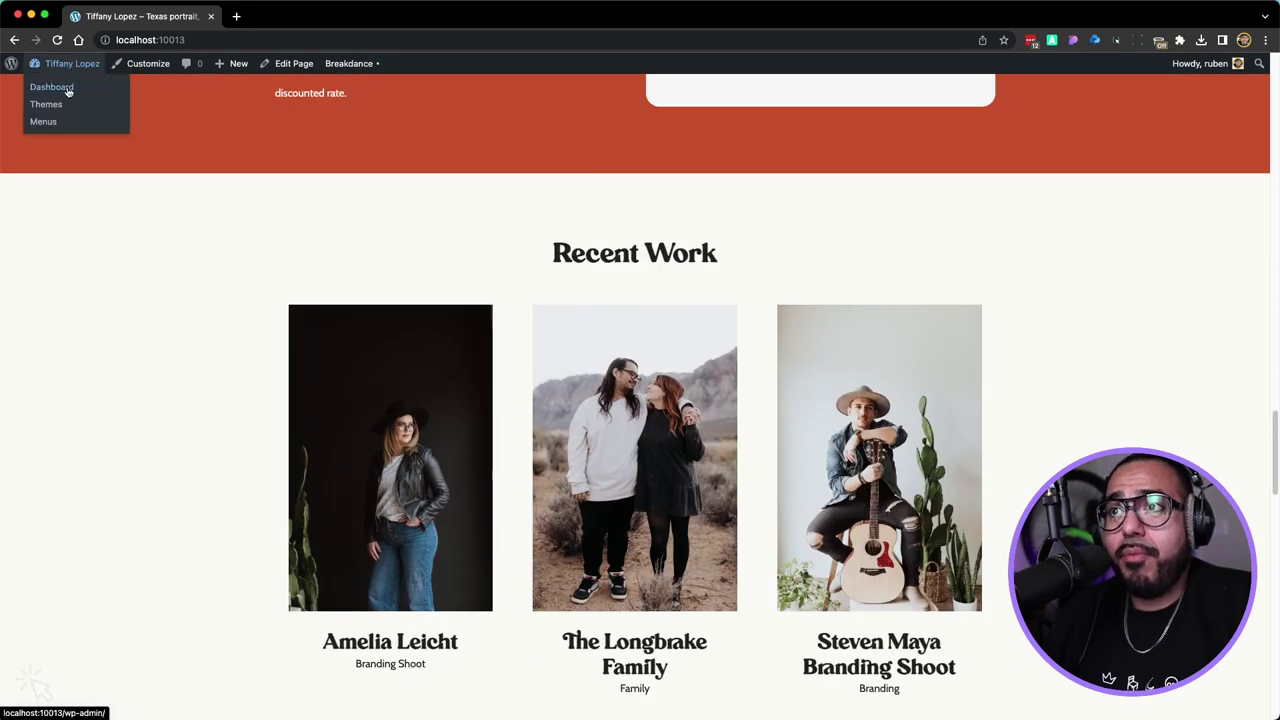
click(66, 90)
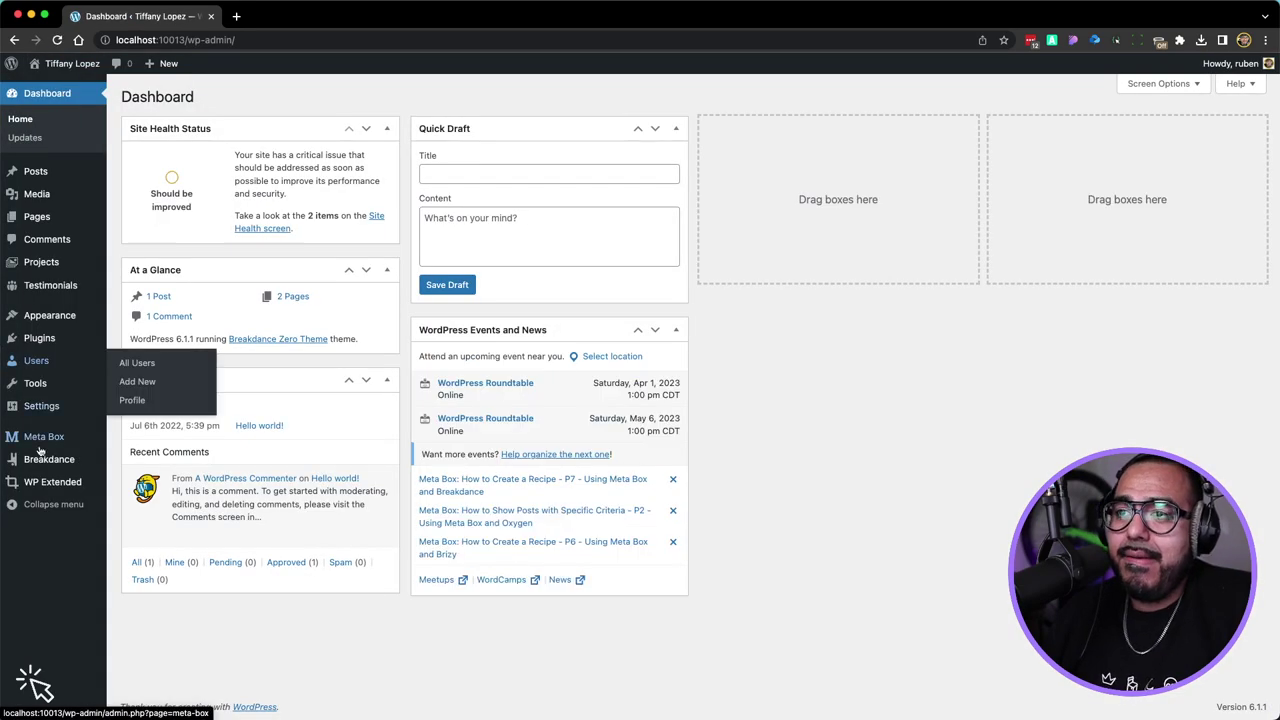
mouse_move(51, 470)
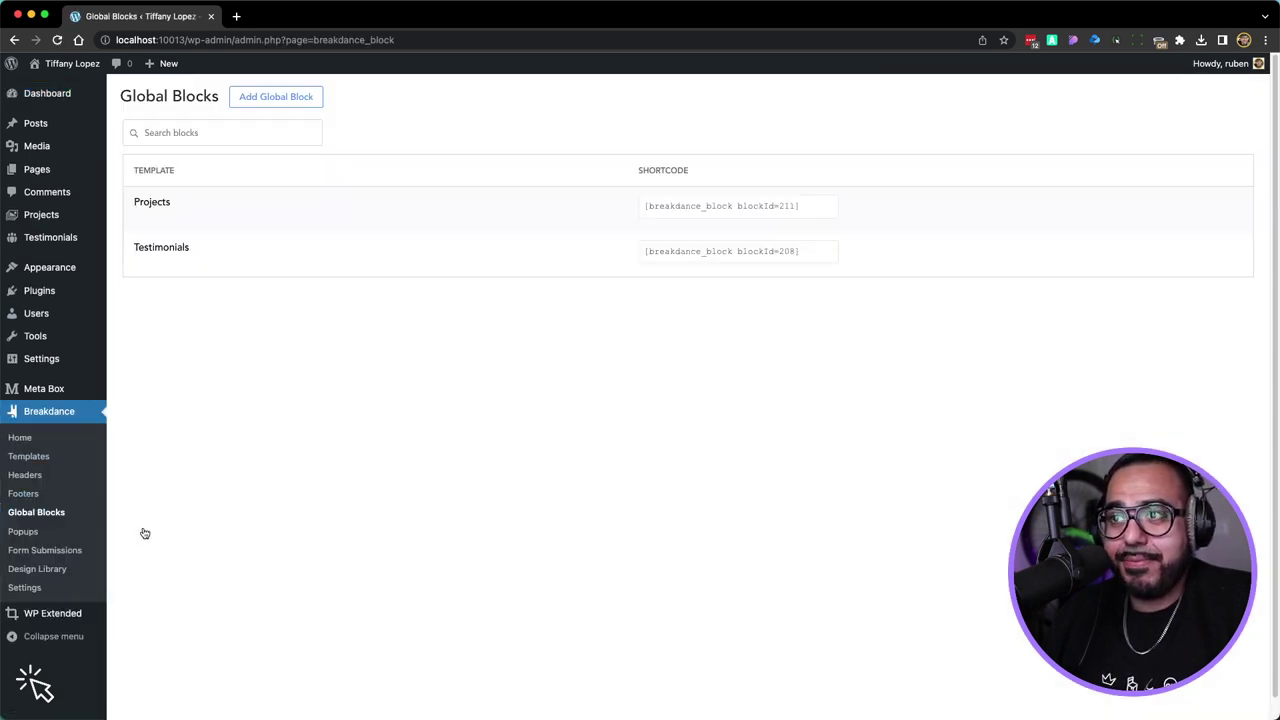
Open the Projects global block in the Breakdance builder and preview it with the project archive
mouse_move(174, 252)
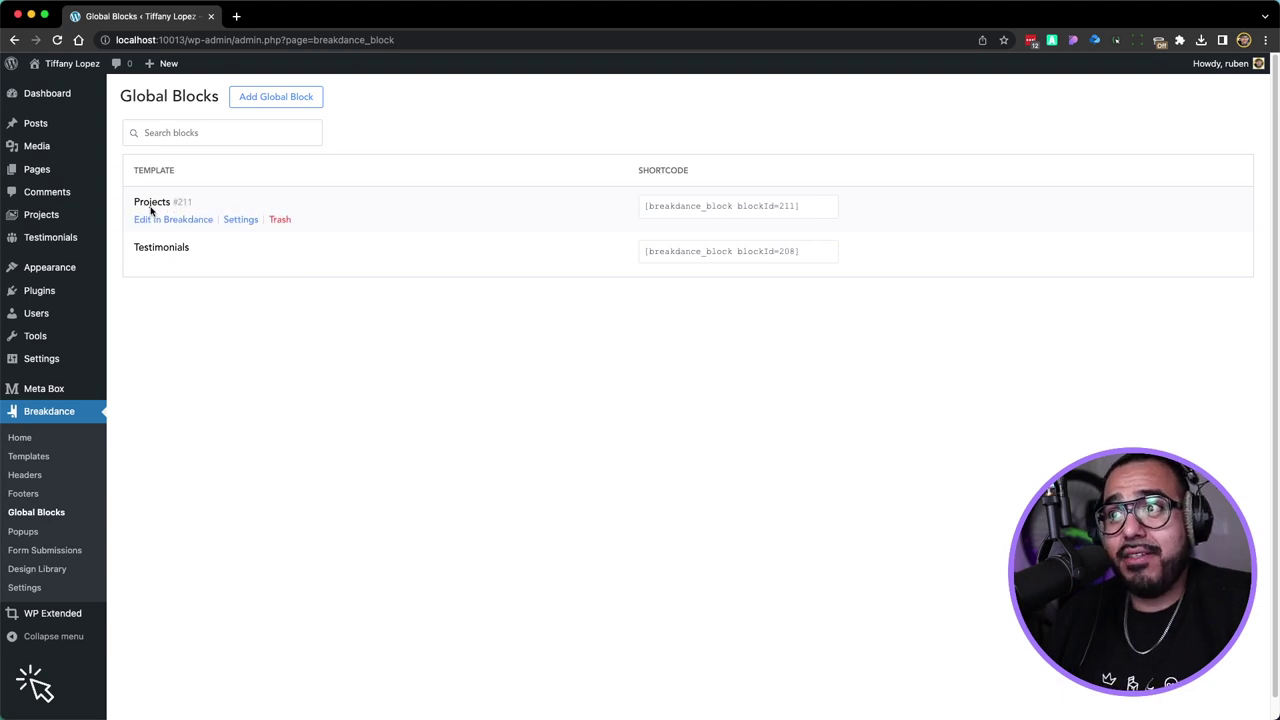
click(152, 219)
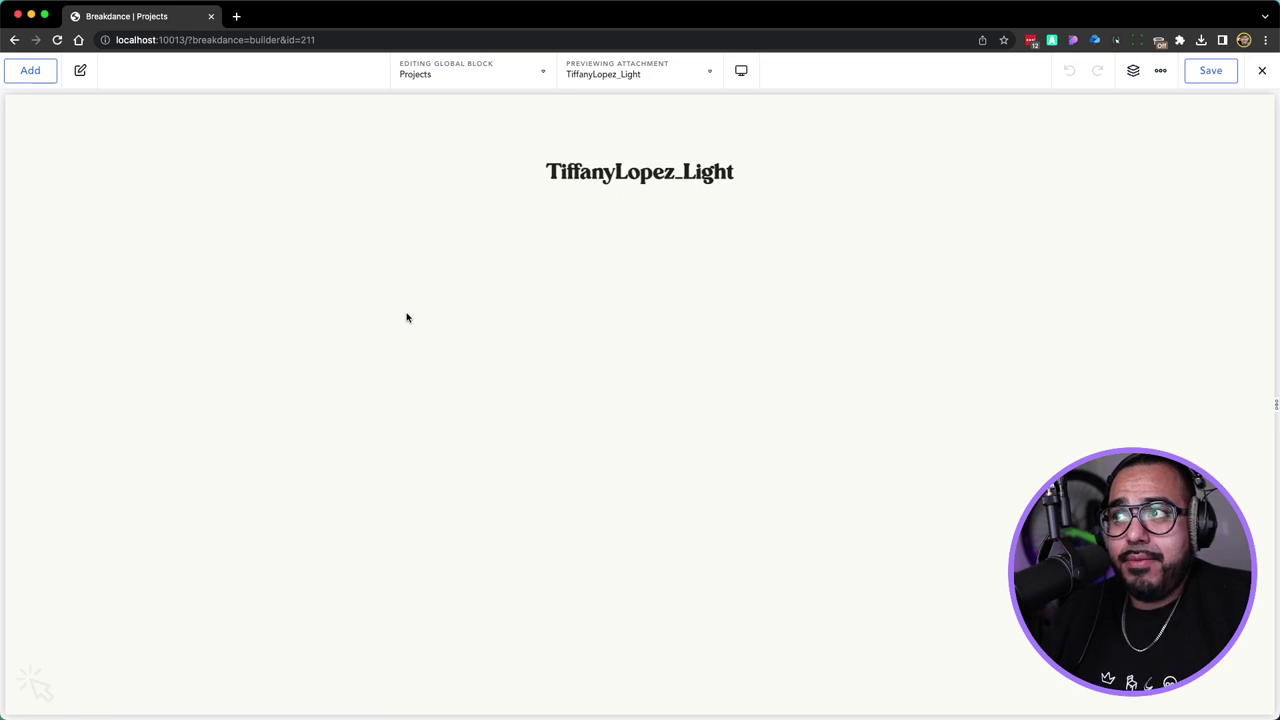
click(612, 76)
scroll(628, 220, down, 5)
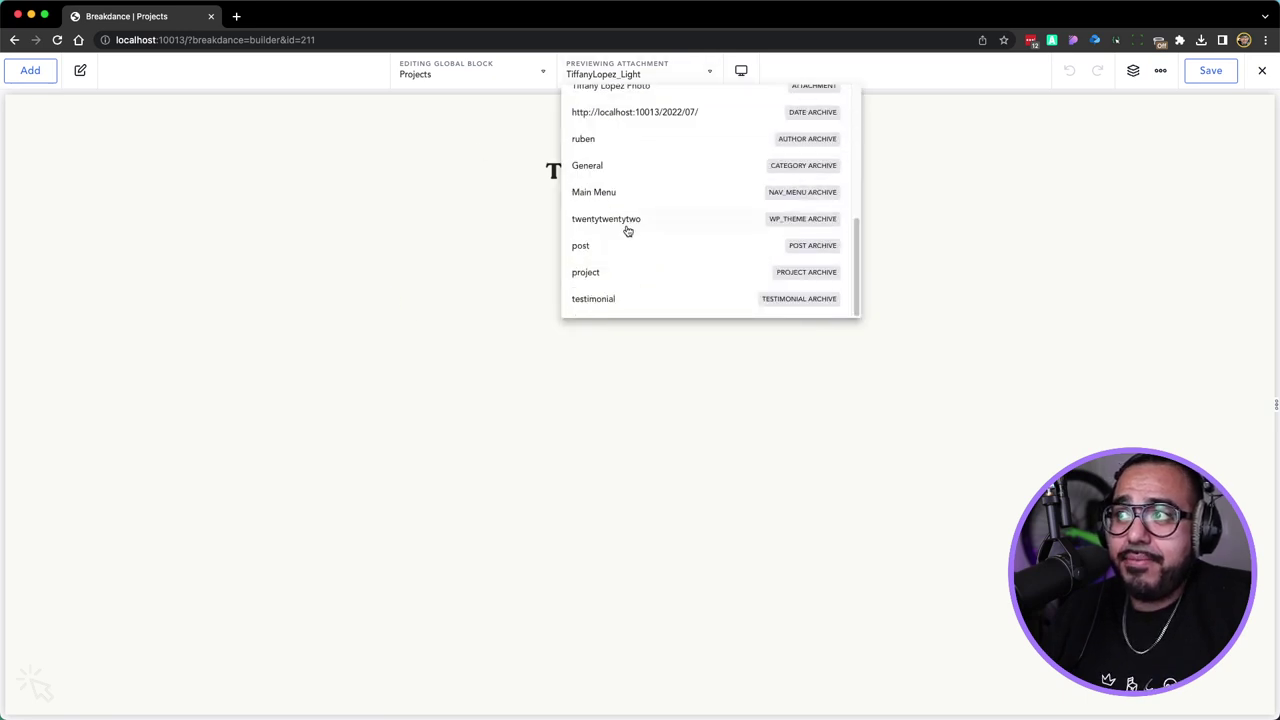
click(621, 280)
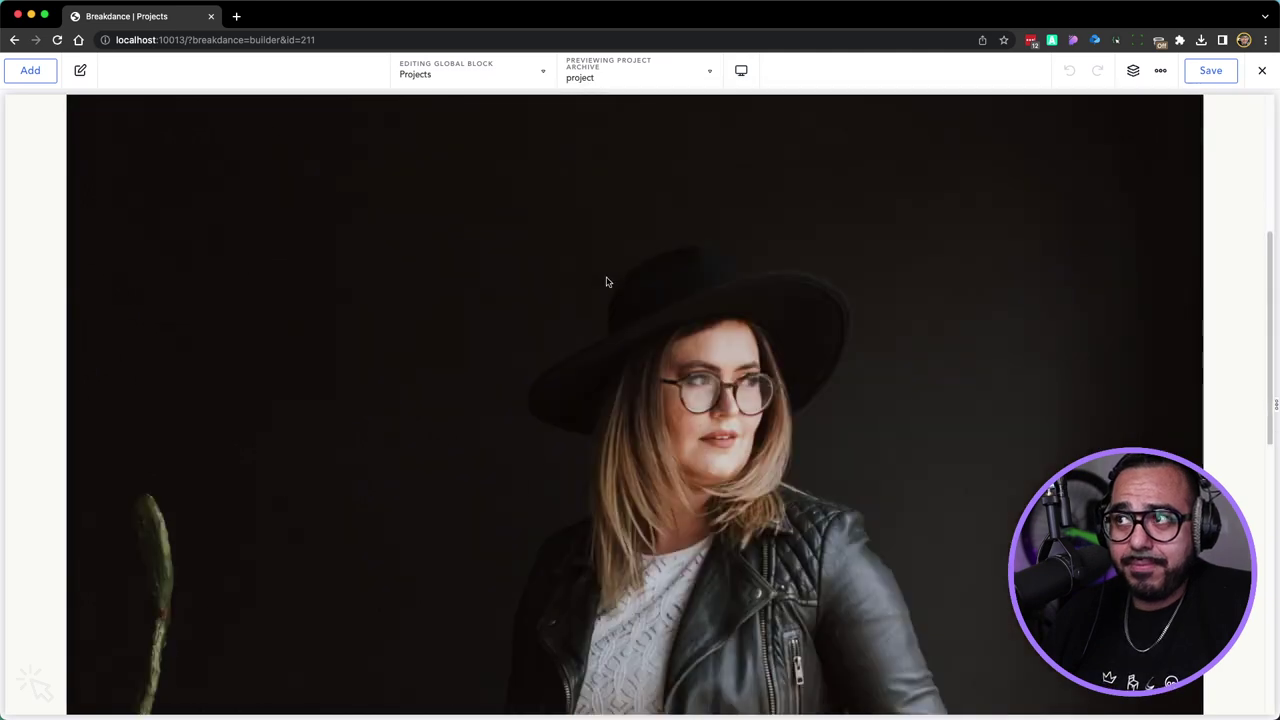
Set the link type of the project's featured image to URL
scroll(608, 281, down, 8)
scroll(606, 281, down, 2)
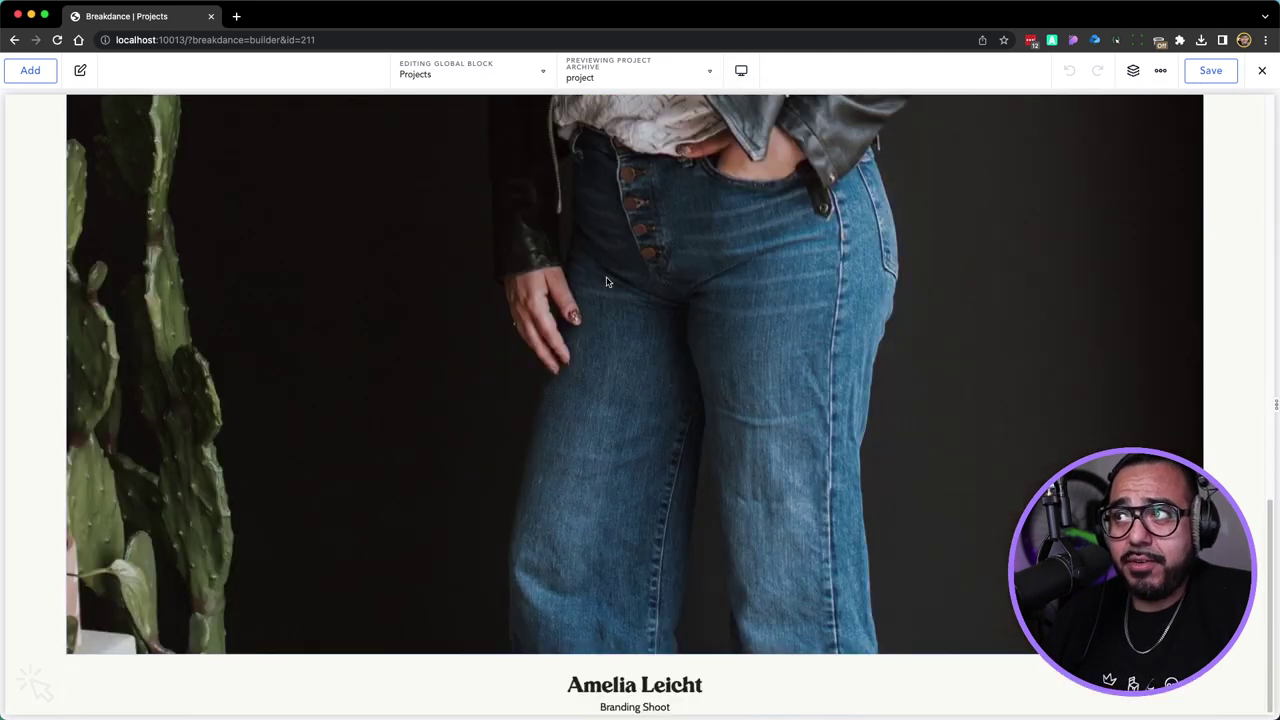
scroll(464, 283, up, 2)
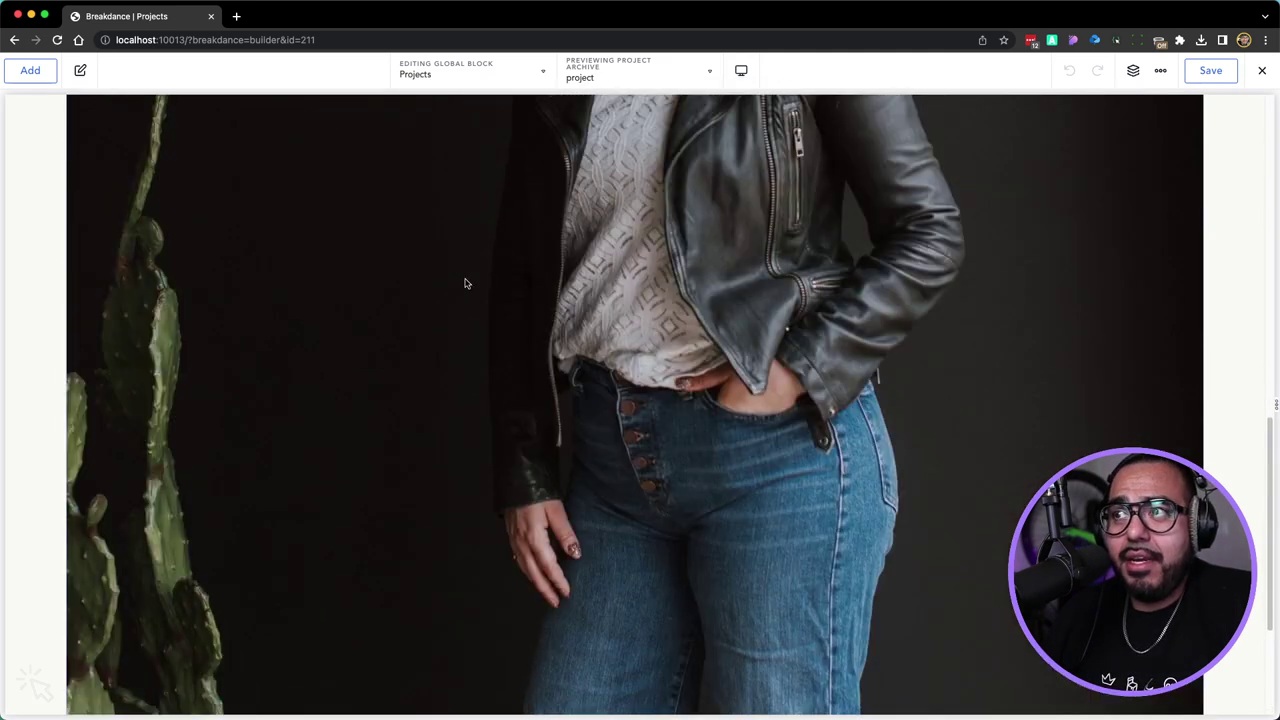
click(464, 283)
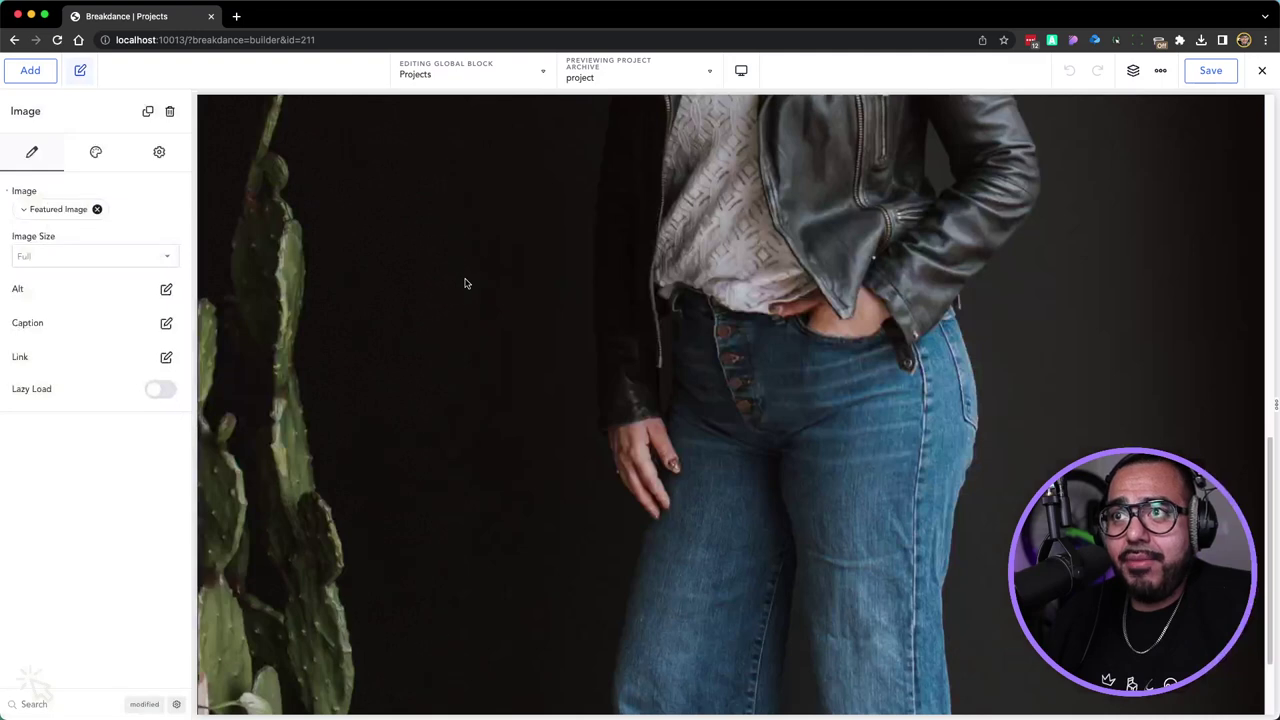
click(165, 359)
click(114, 443)
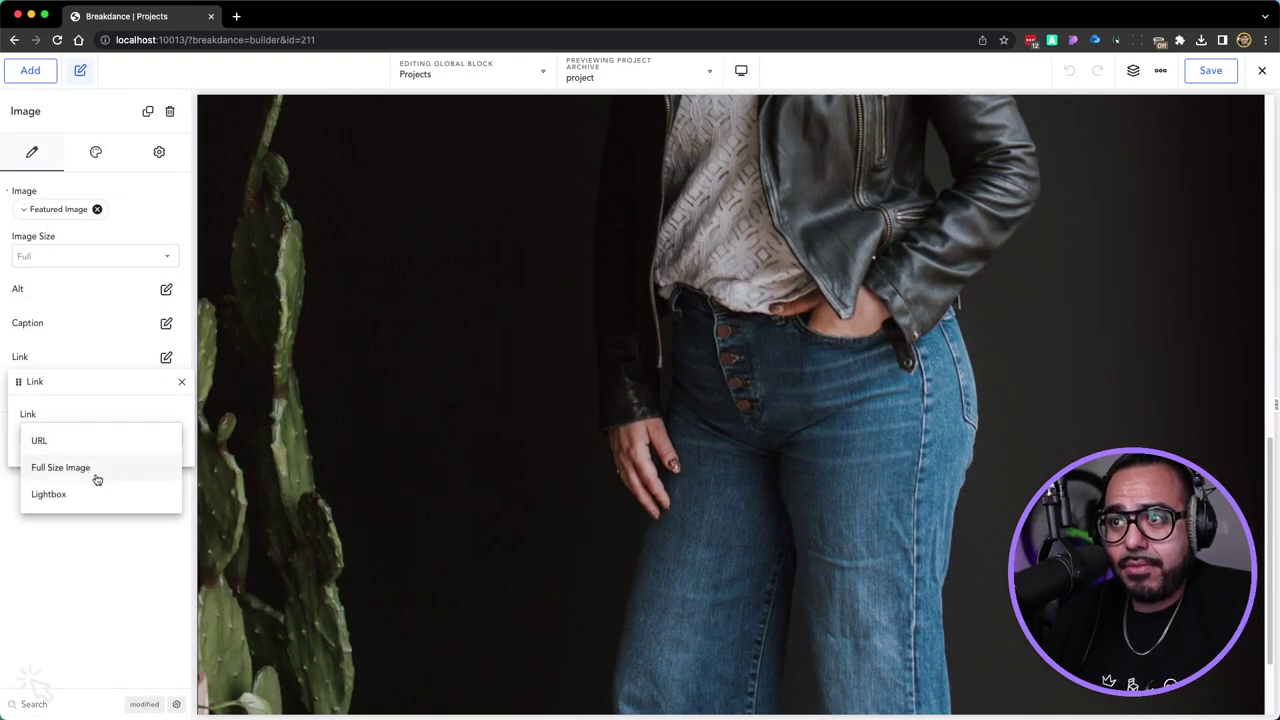
click(97, 448)
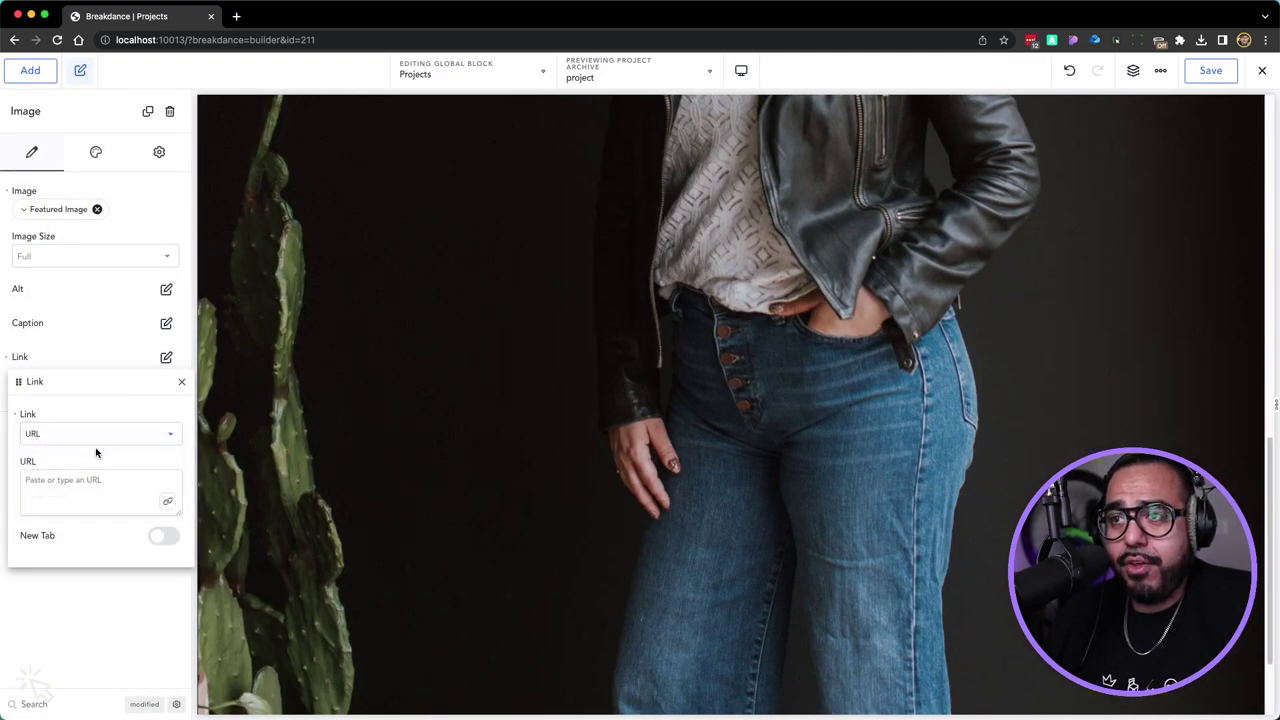
click(167, 502)
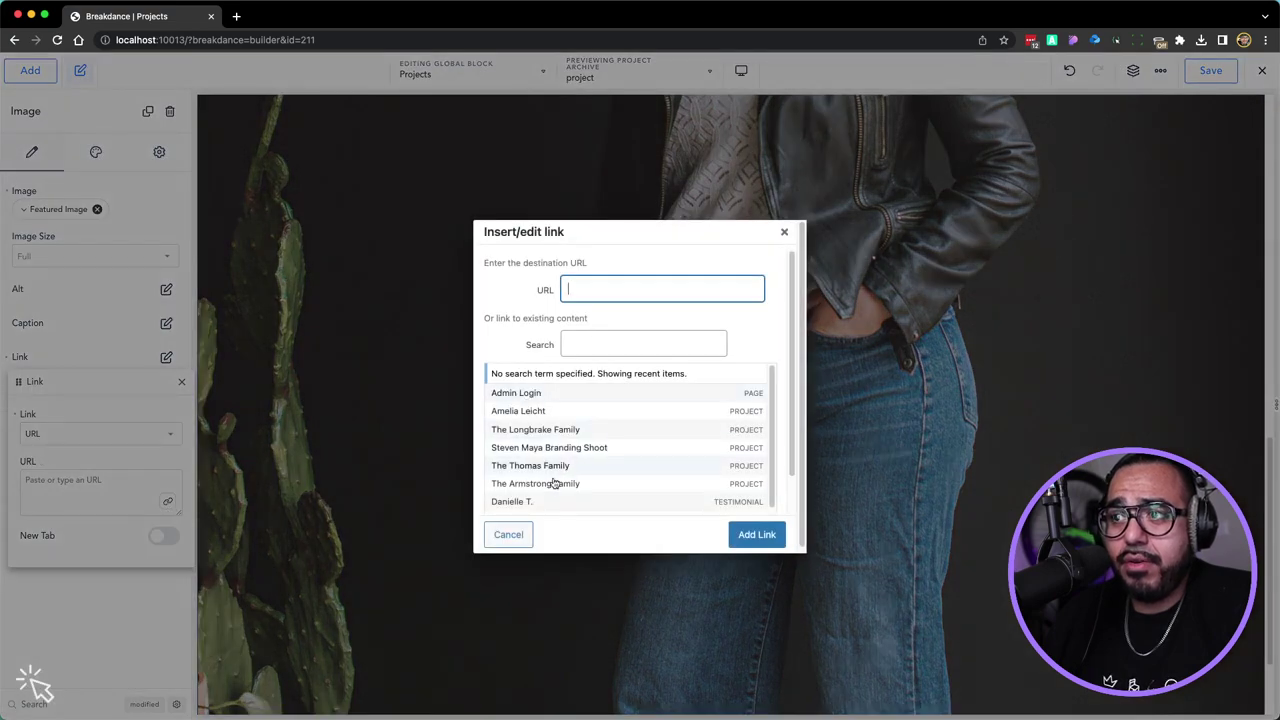
click(510, 533)
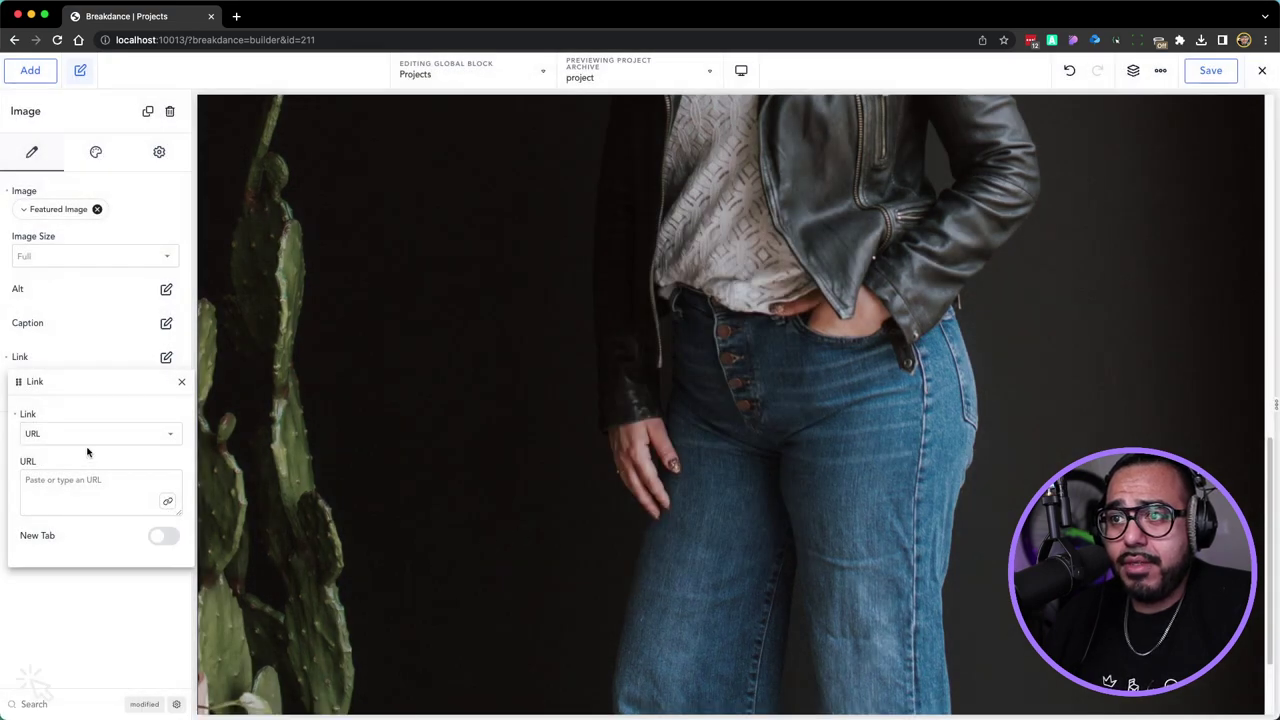
click(90, 433)
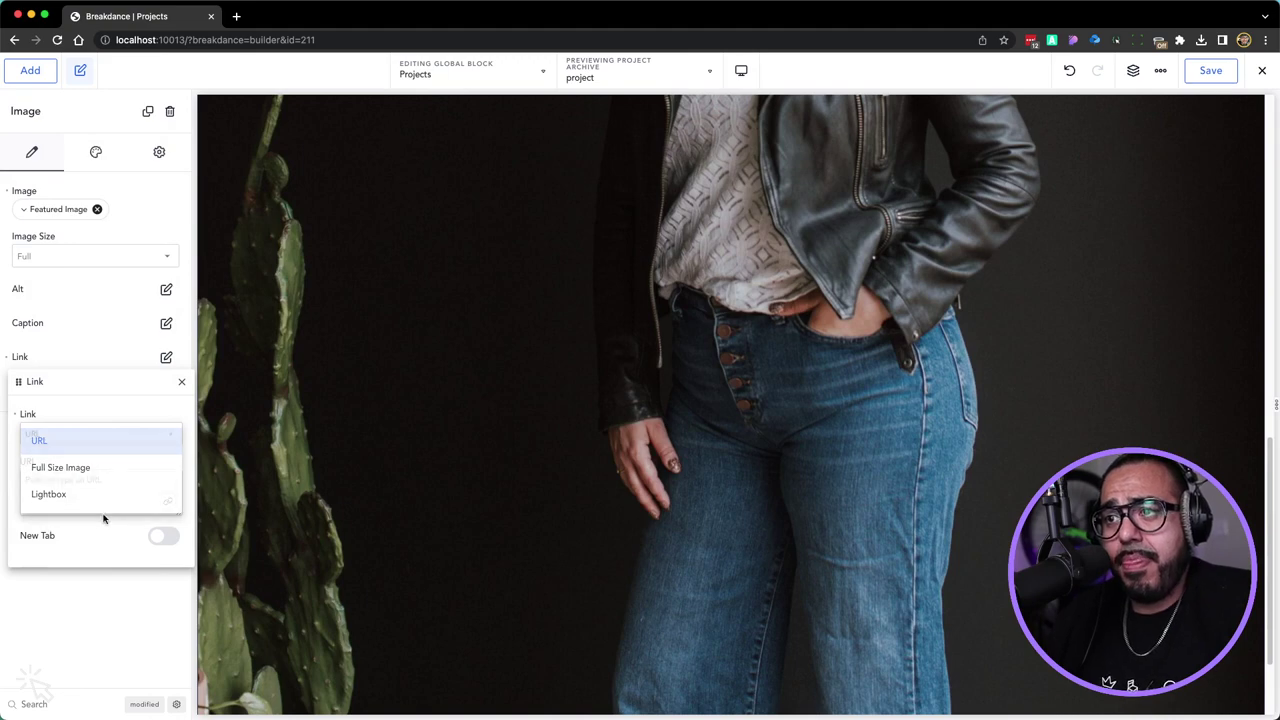
click(155, 490)
click(170, 501)
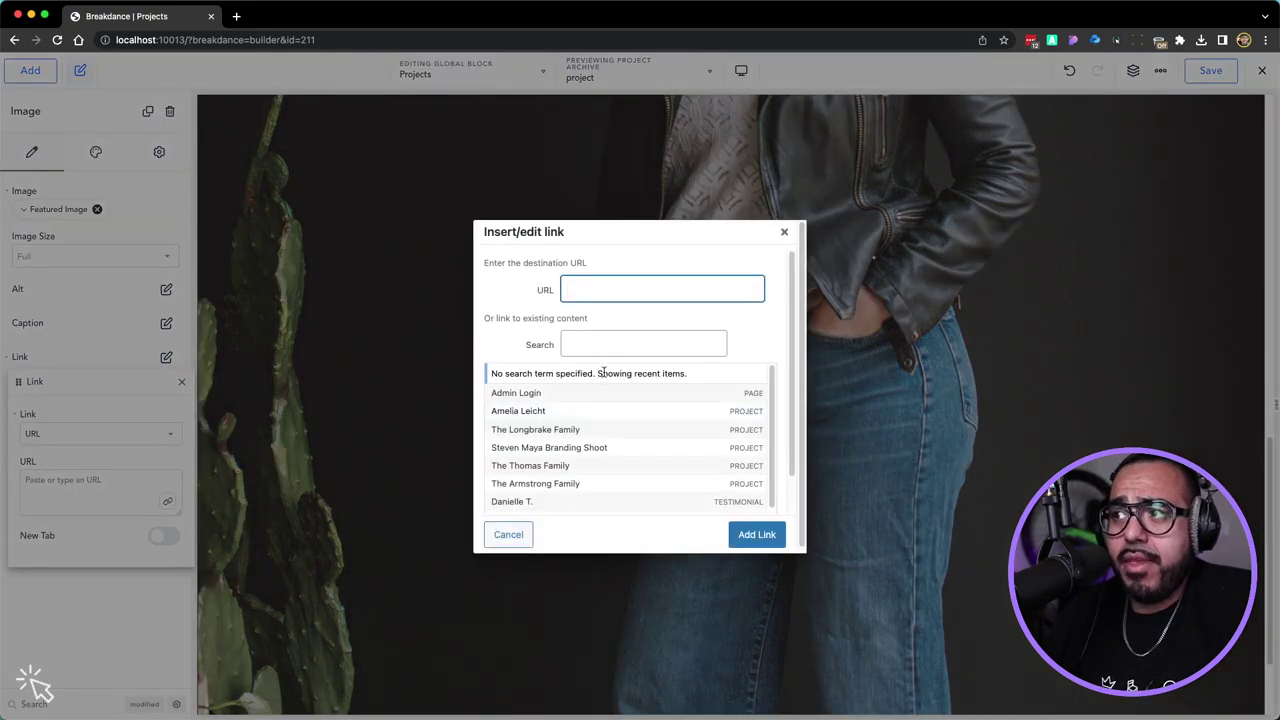
click(515, 534)
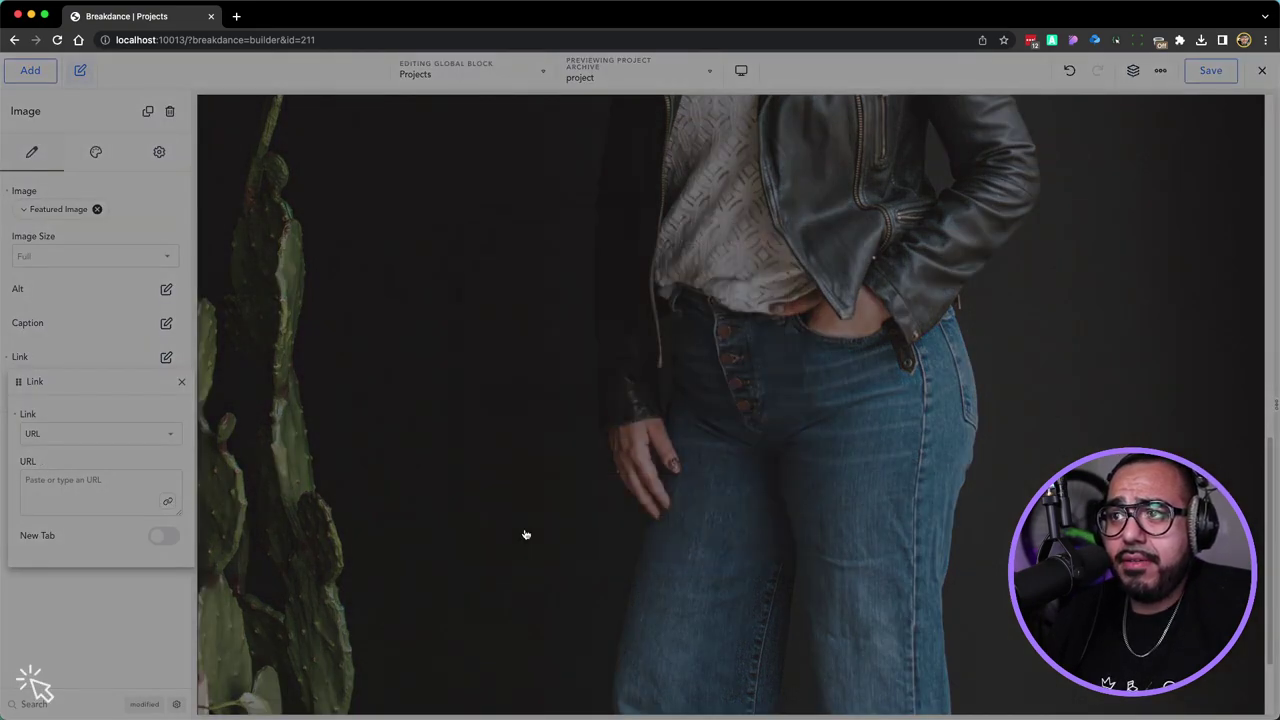
Link the featured image by URL to the dynamic Post Permalink
click(71, 440)
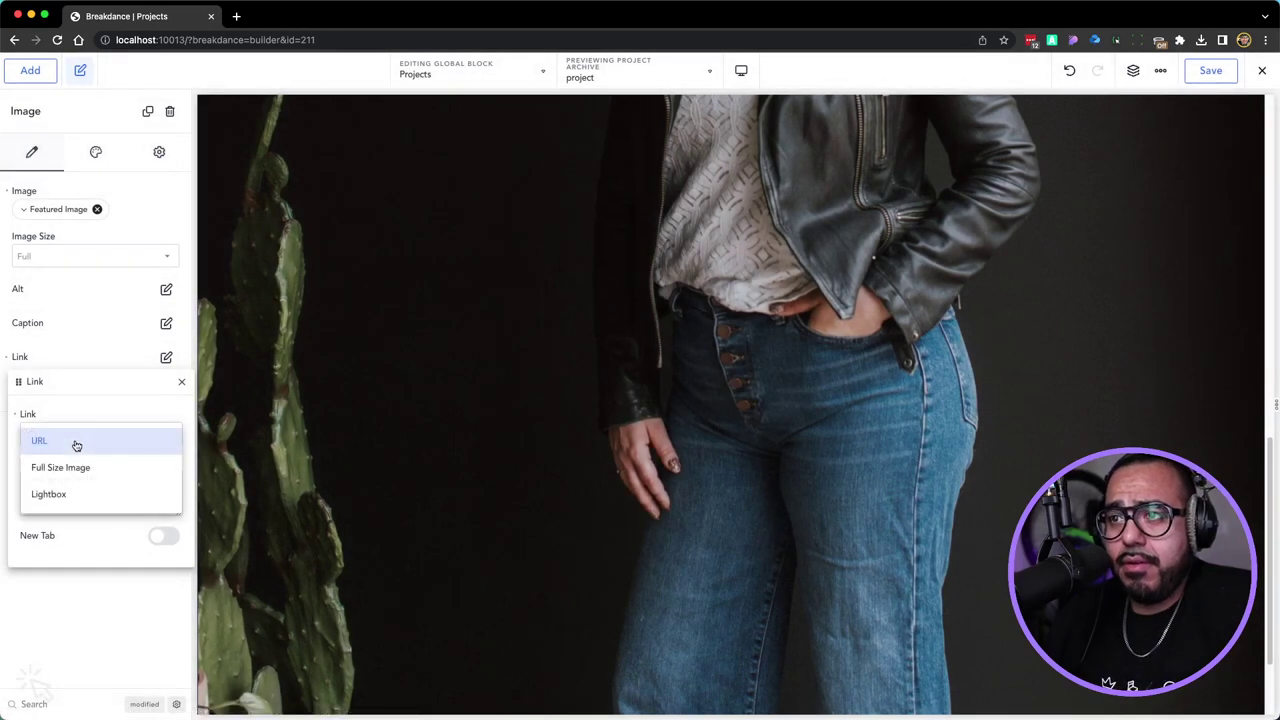
click(82, 420)
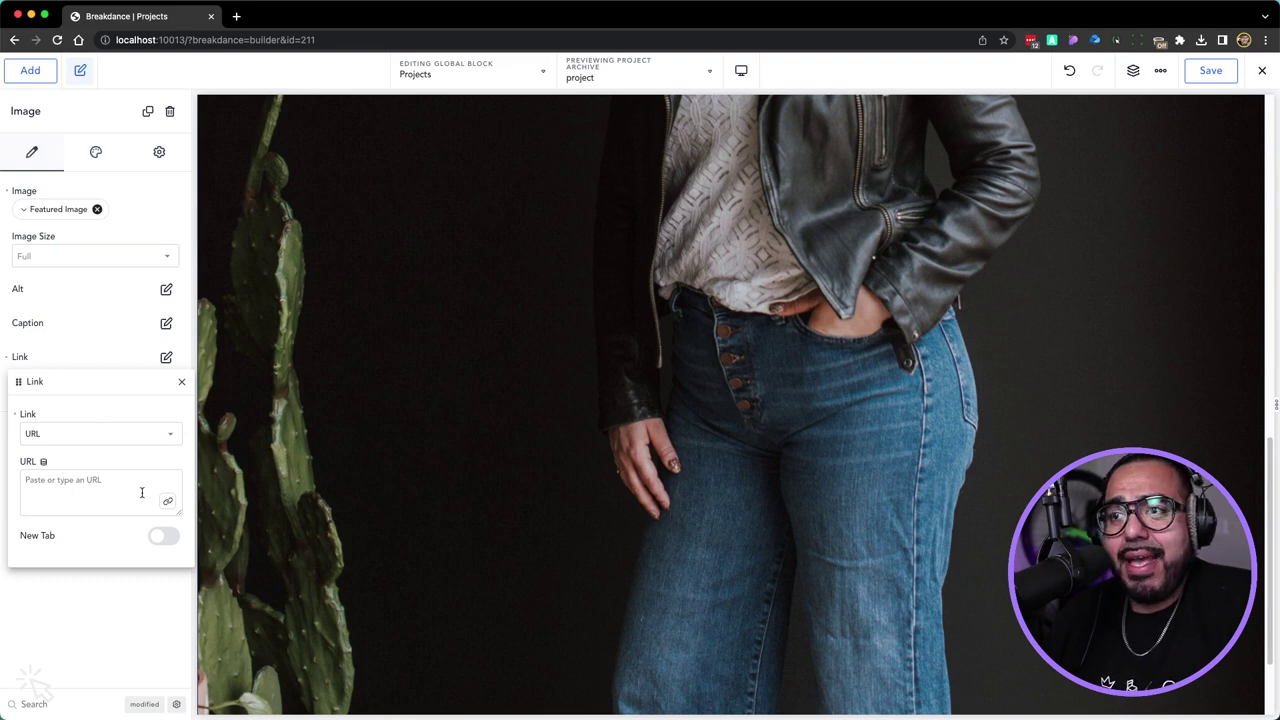
click(43, 463)
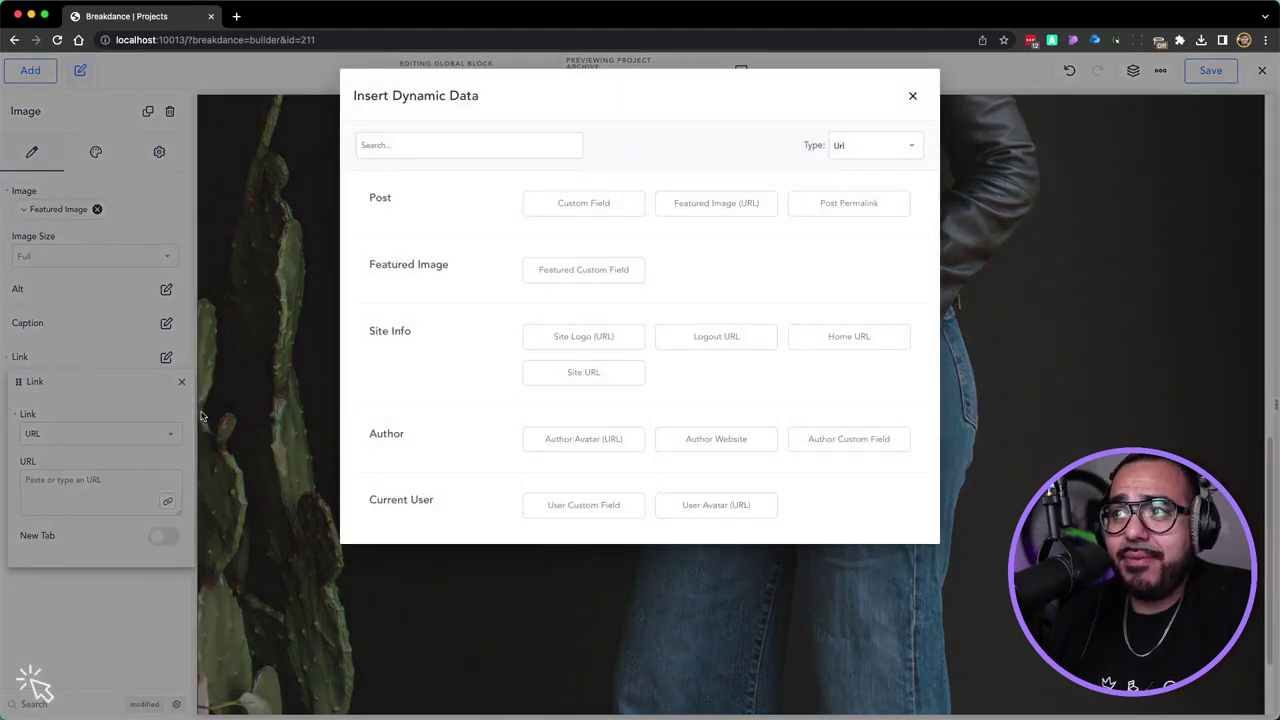
click(814, 207)
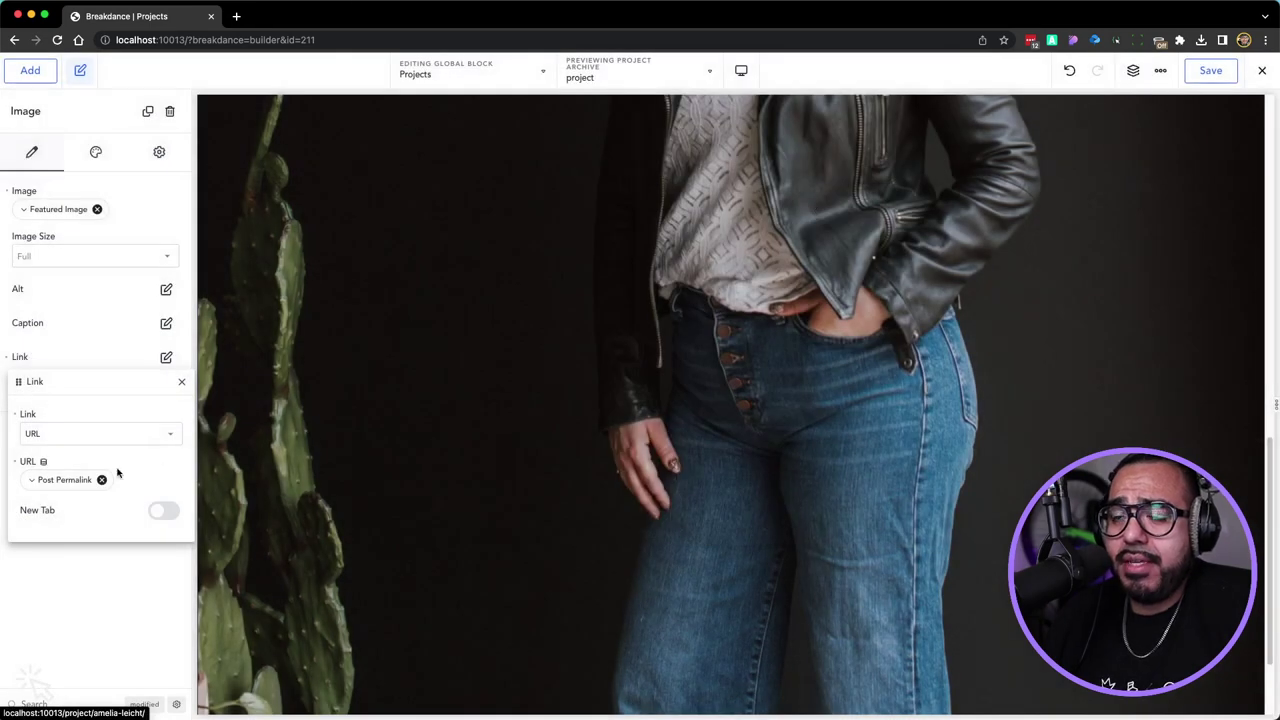
click(43, 463)
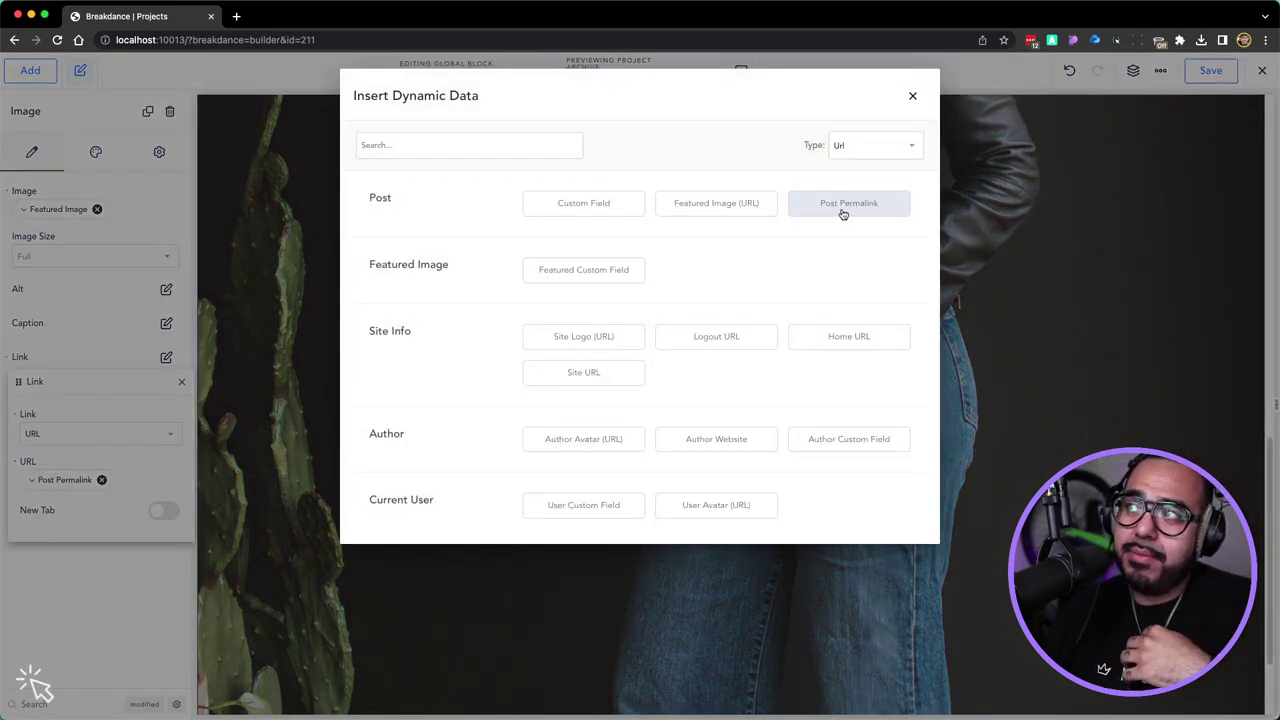
click(912, 95)
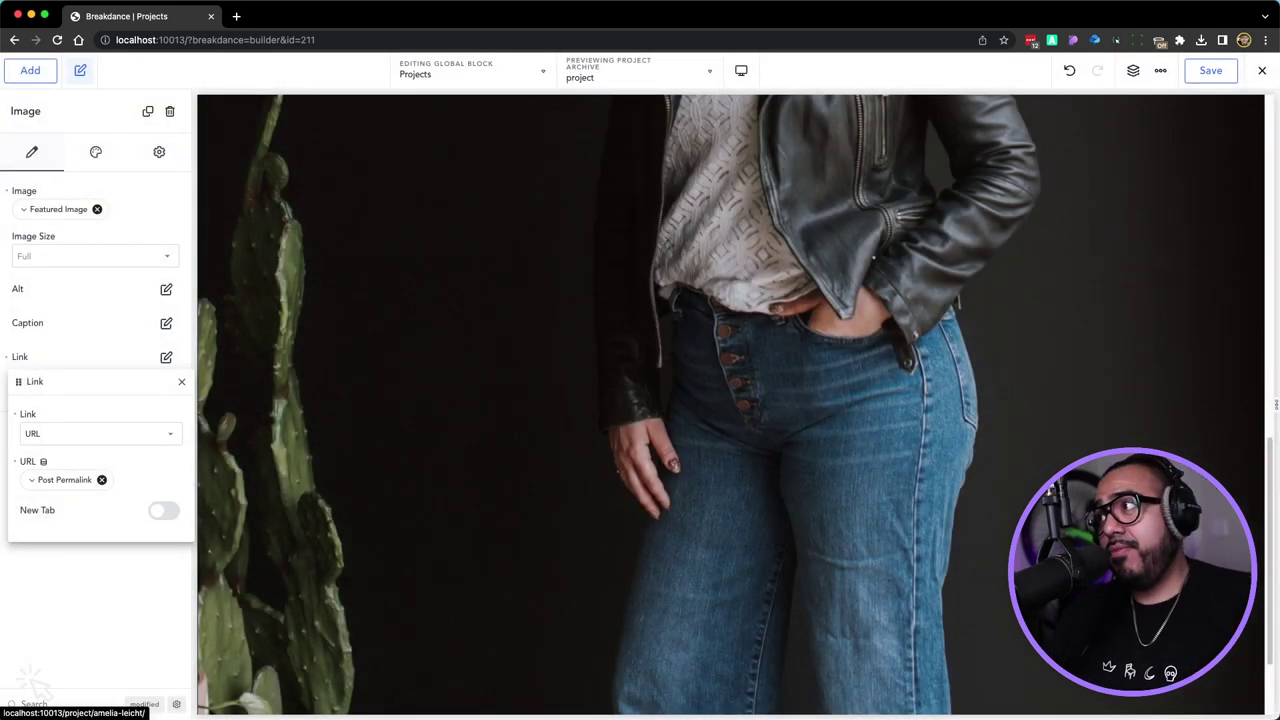
Add a Button element directly below the "Branding Shoot" subcategory text
scroll(908, 334, down, 2)
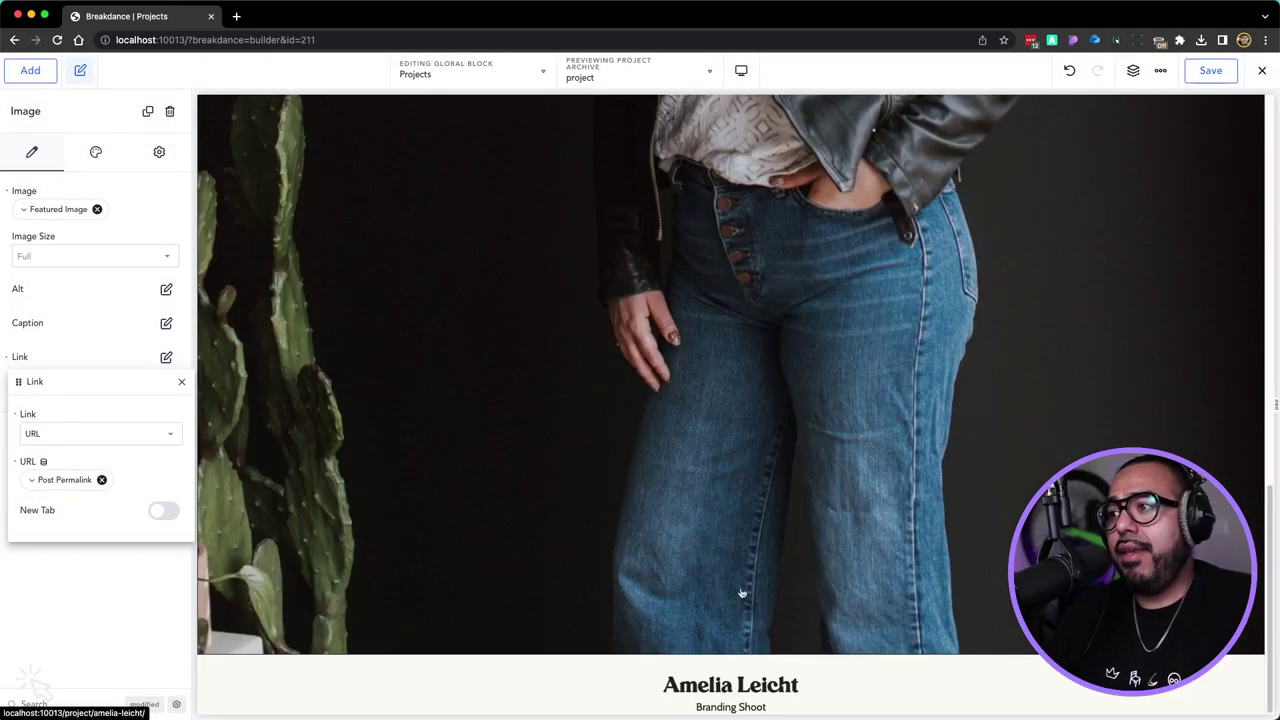
click(758, 709)
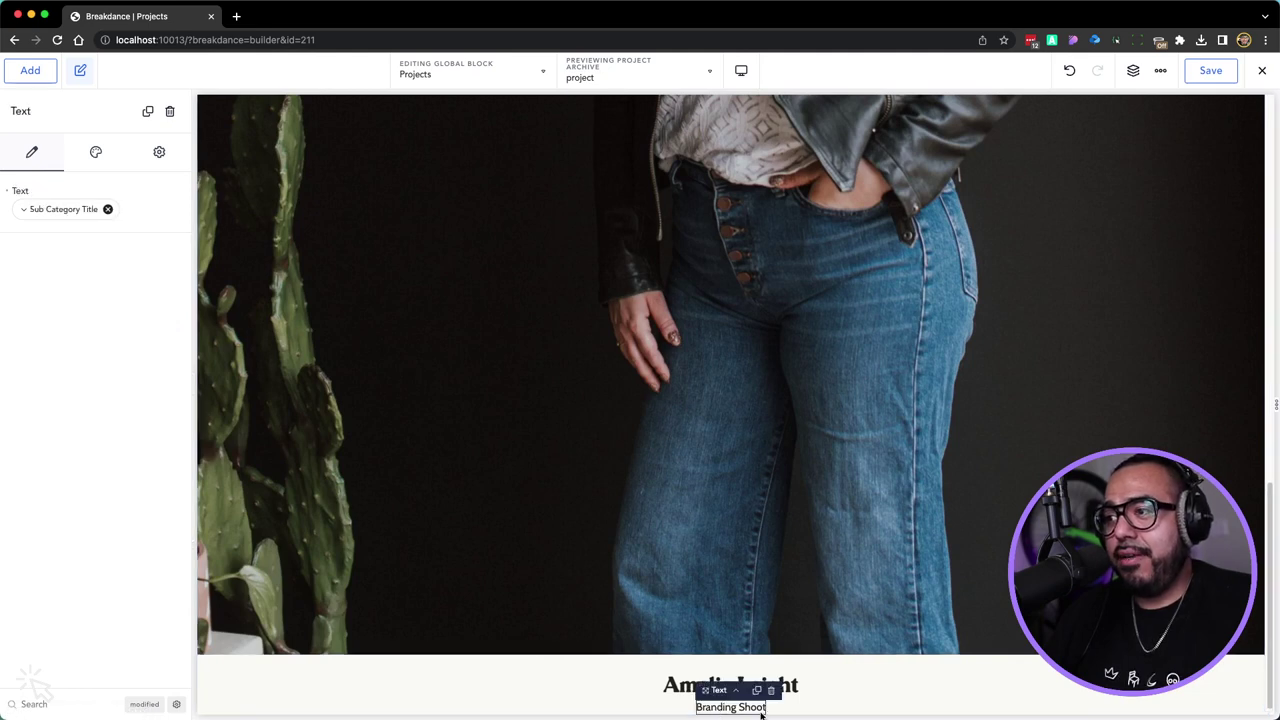
click(31, 72)
text(v)
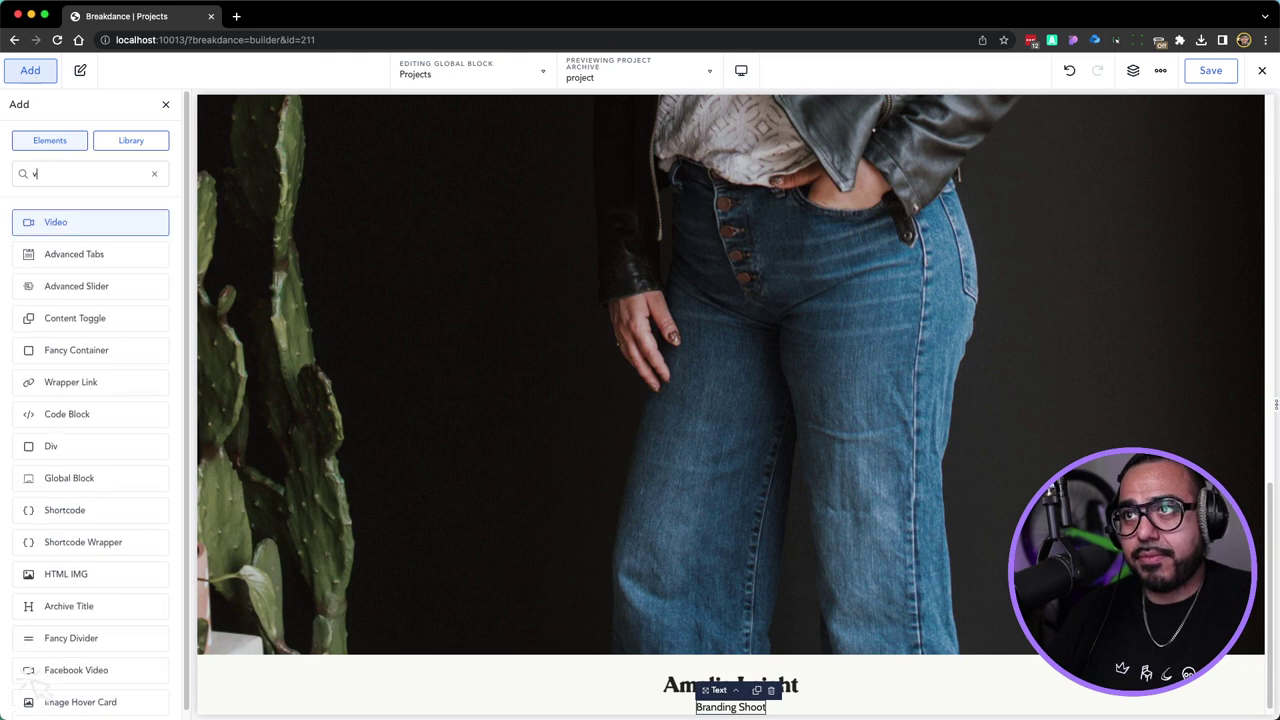
text(b)
key(BackSpace)
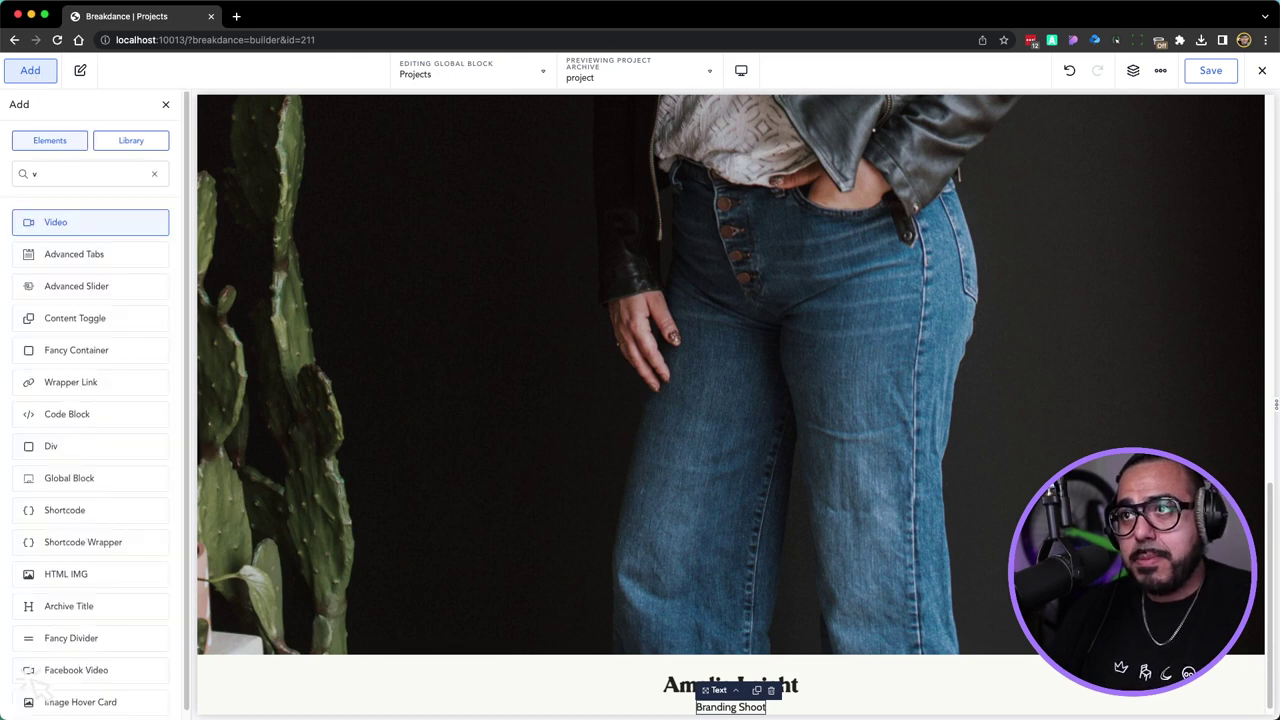
key(BackSpace)
text(but)
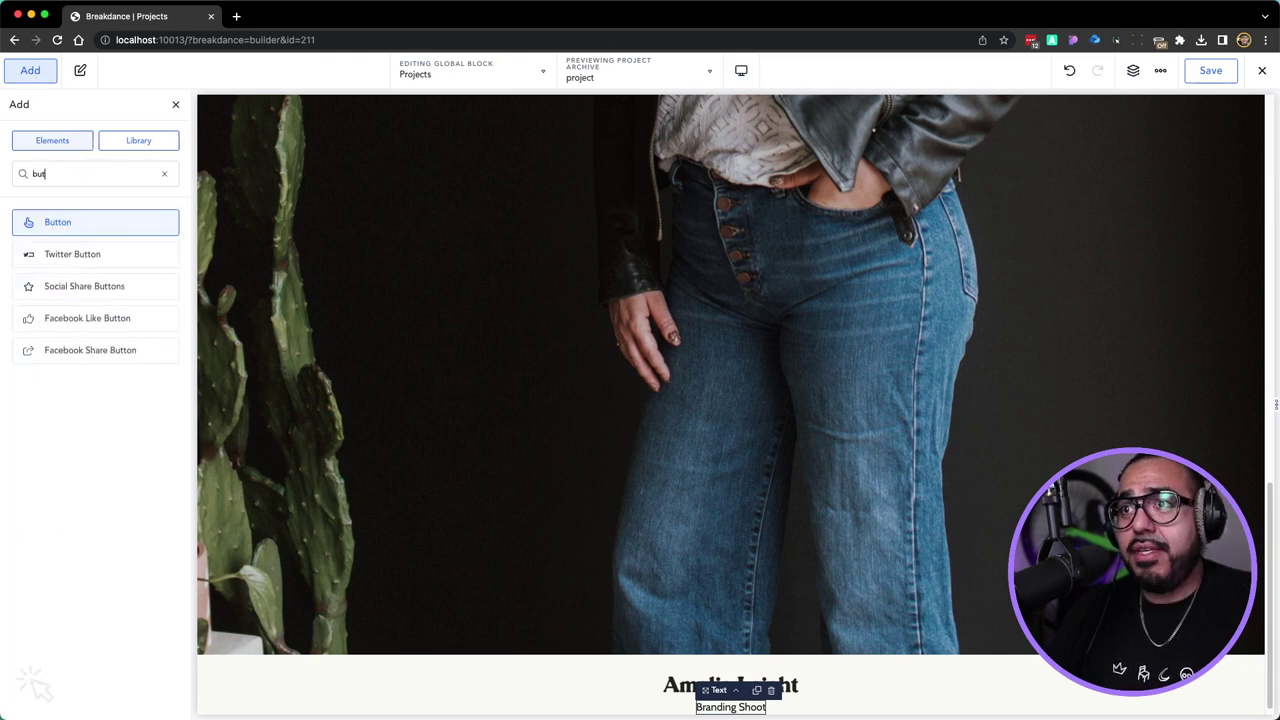
key(Return)
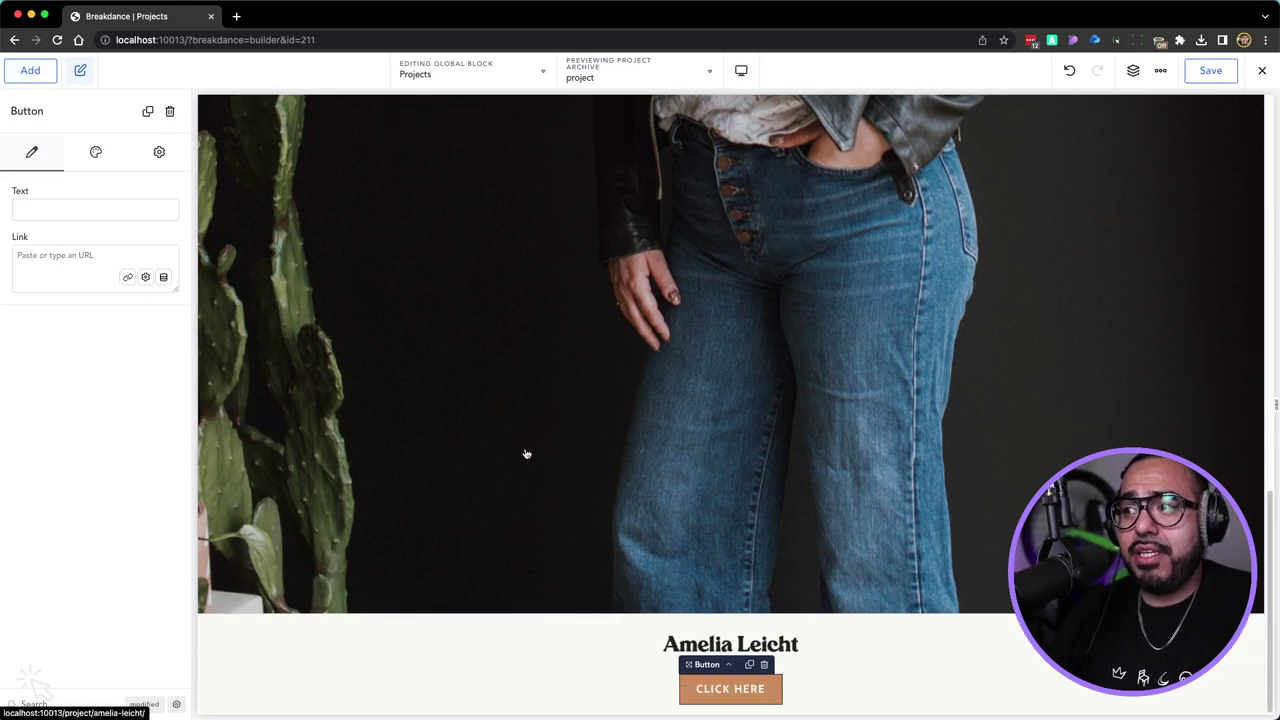
Increase the spacing between the "Branding Shoot" text and the button below it
click(818, 670)
click(758, 668)
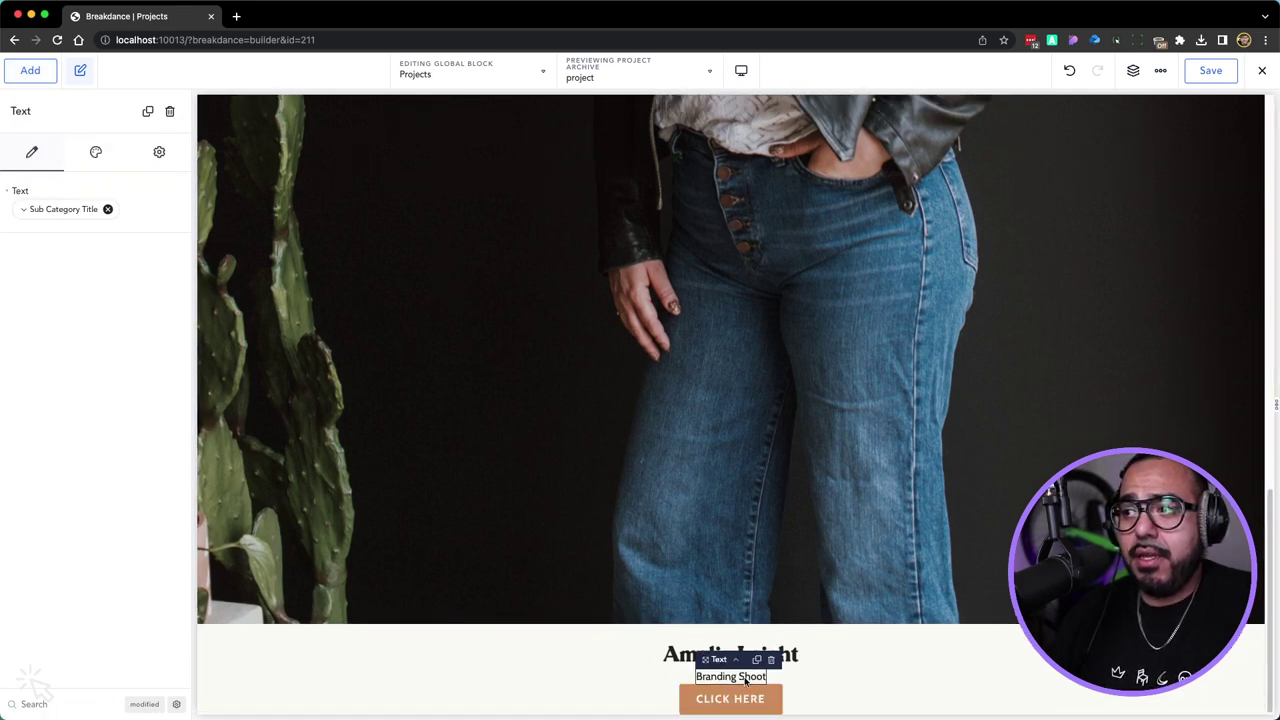
scroll(745, 695, down, 1)
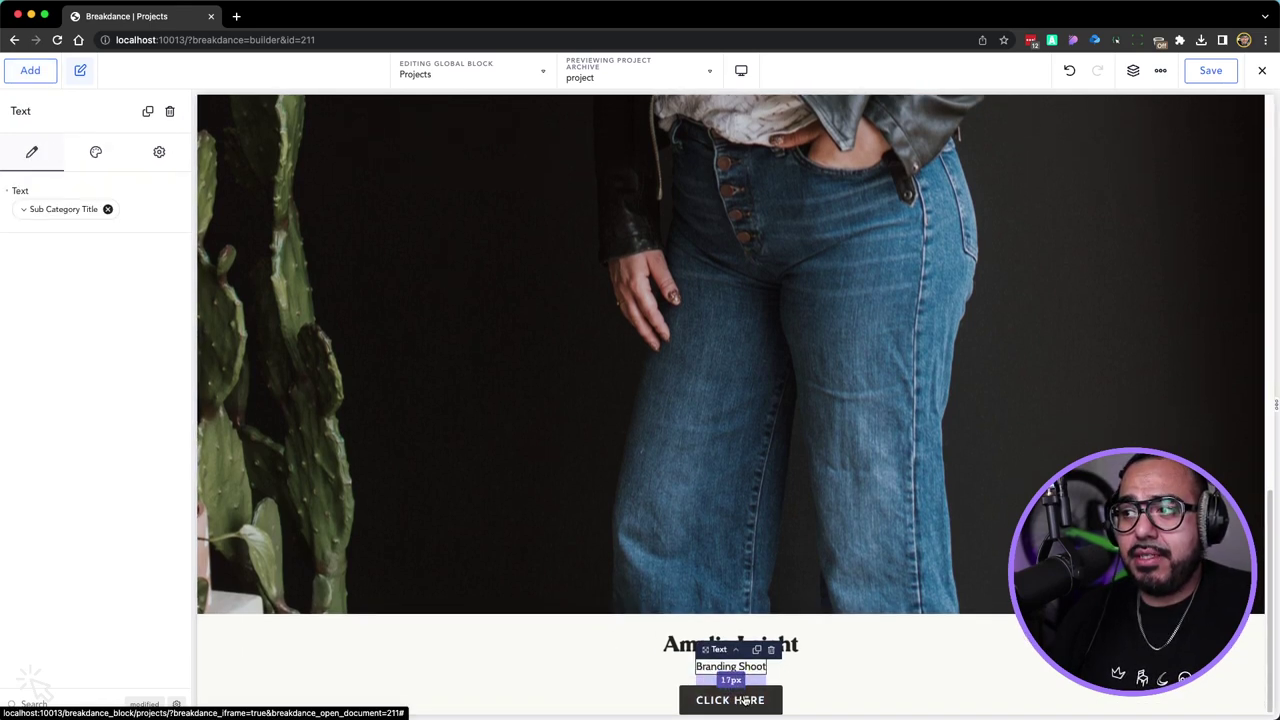
drag(745, 703, 750, 706)
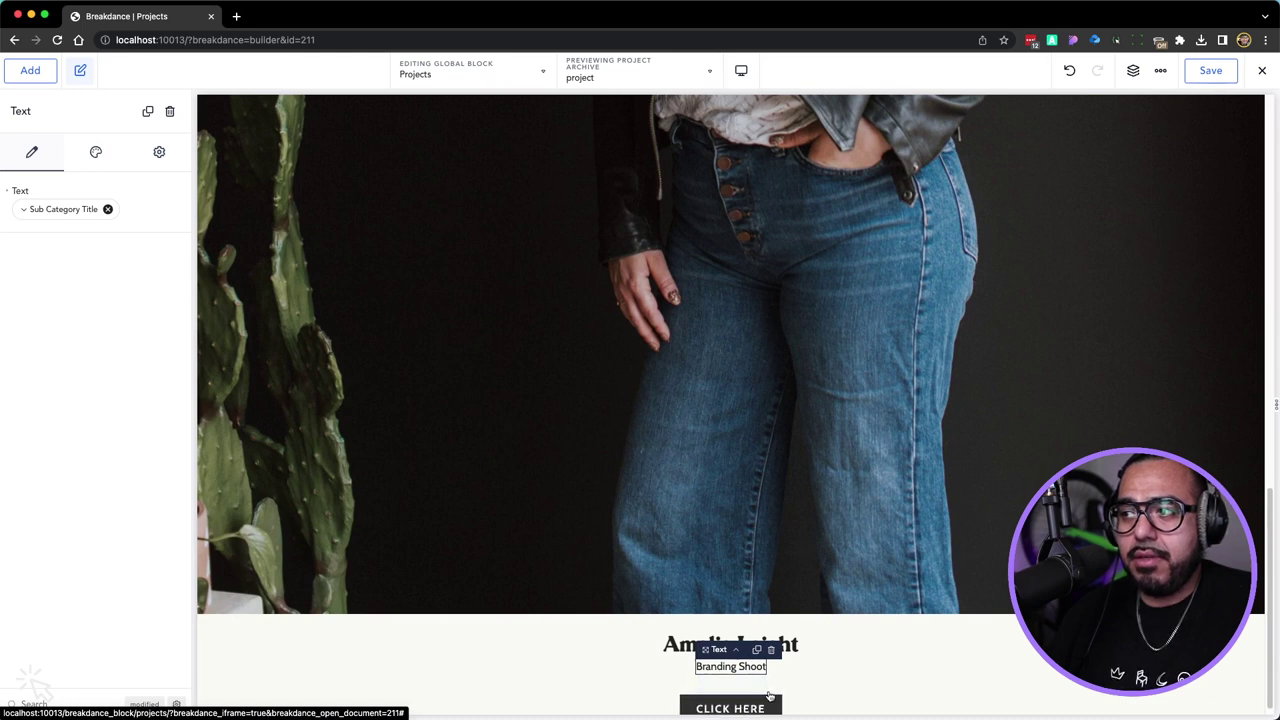
scroll(786, 677, down, 1)
Change the new button's style to Text
click(730, 699)
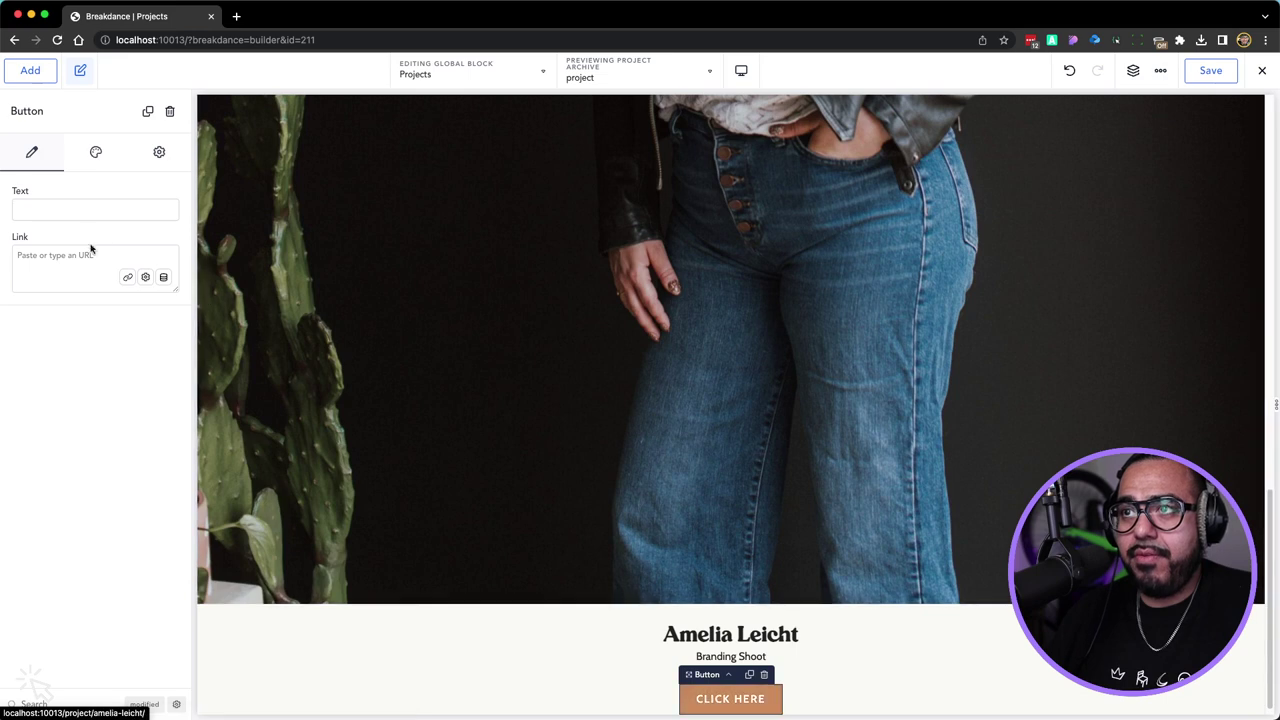
click(94, 150)
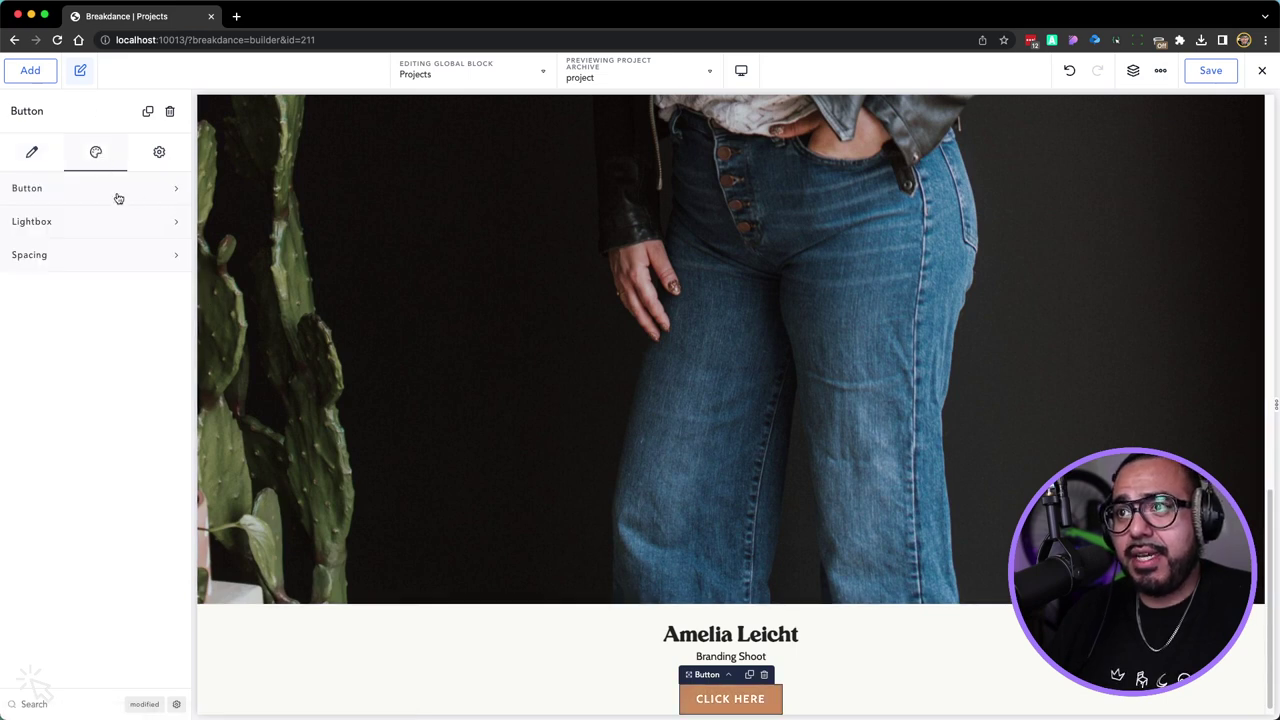
click(118, 198)
click(165, 242)
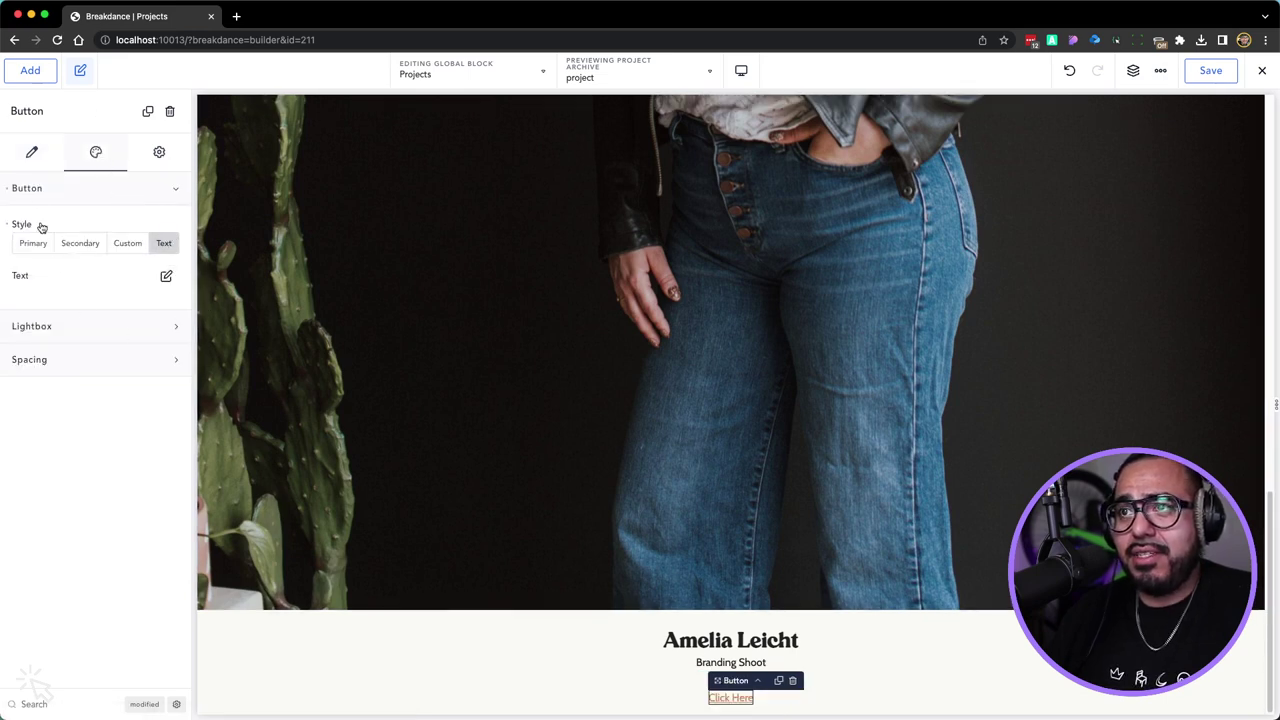
Set the button's text to "View This Project"
click(21, 161)
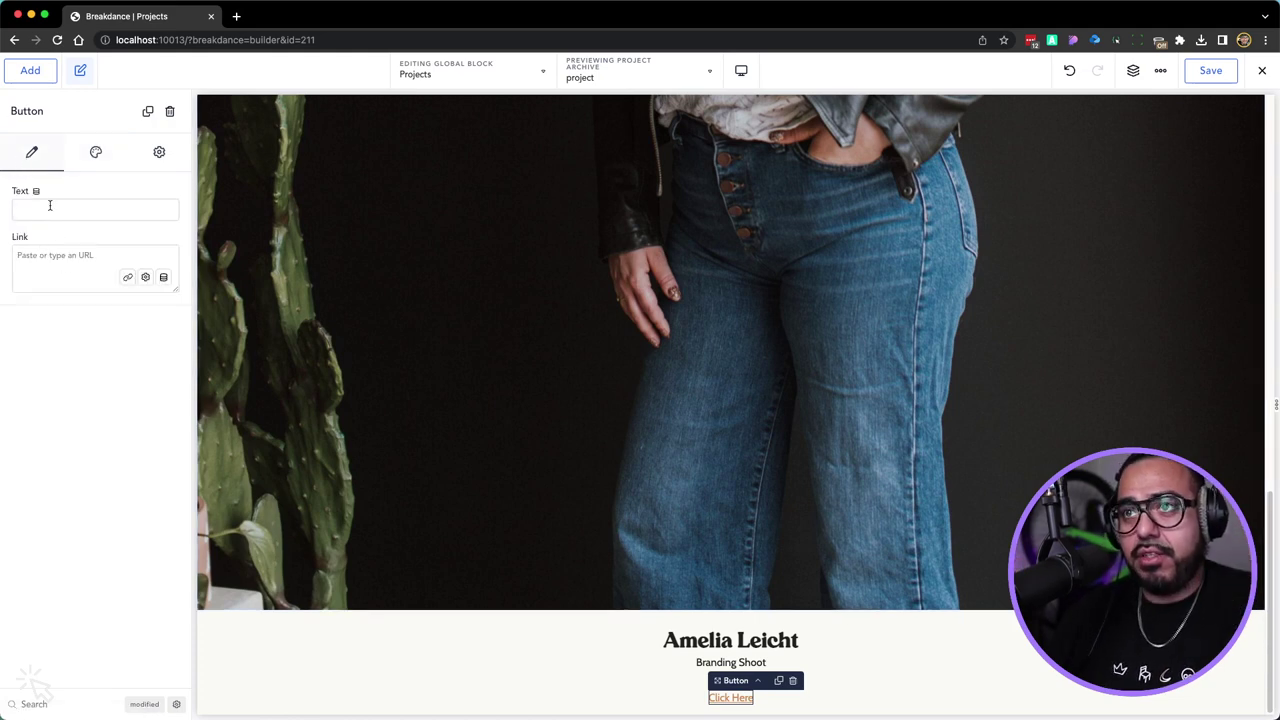
text(View Th)
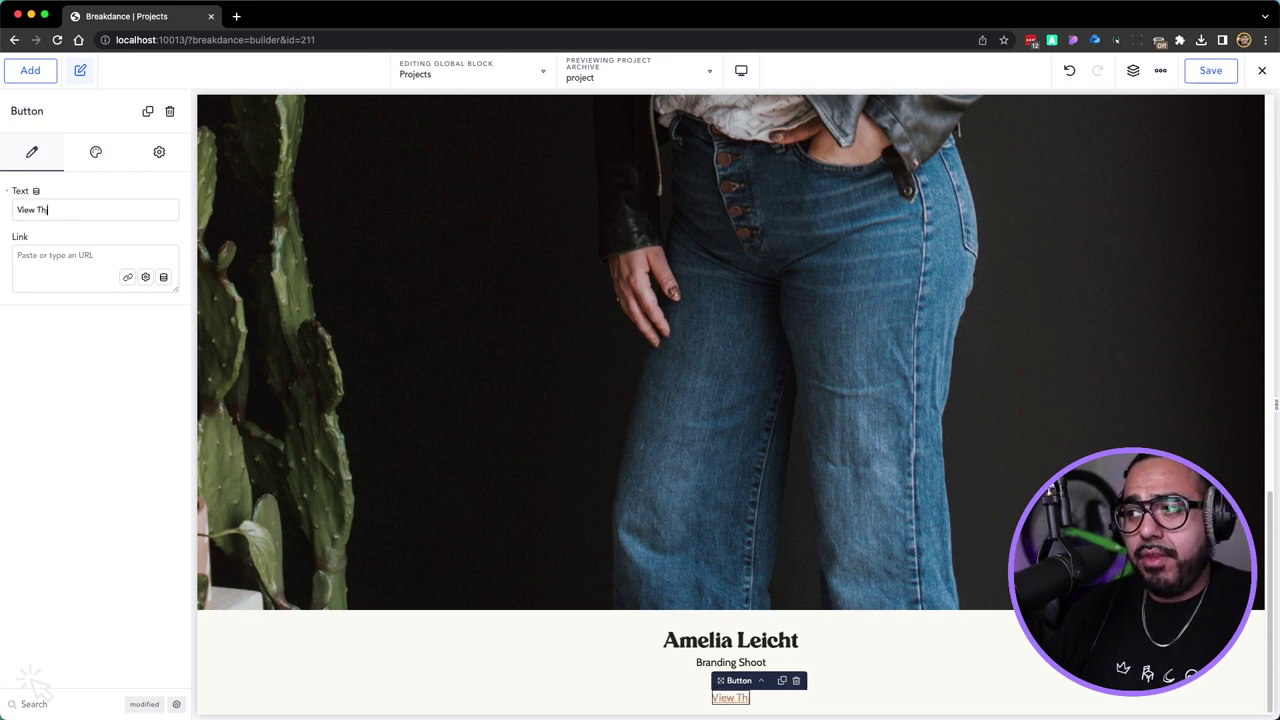
key(BackSpace)
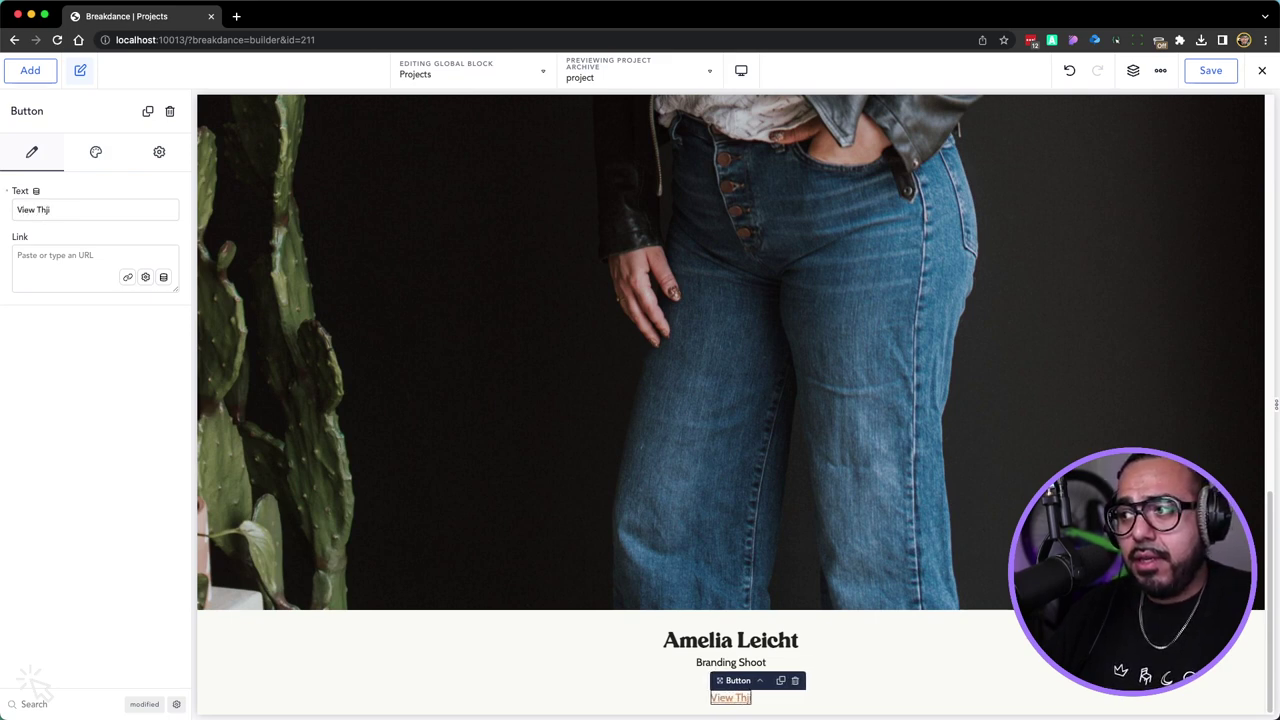
text(is)
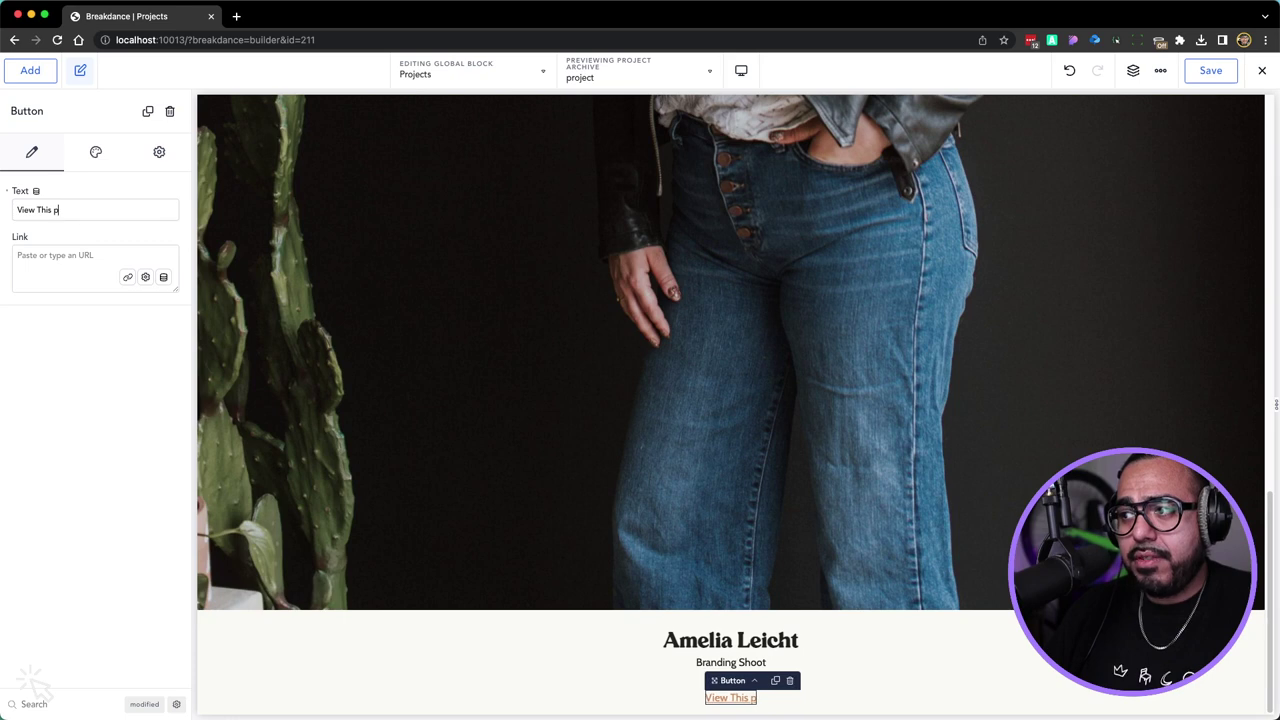
text( Pro)
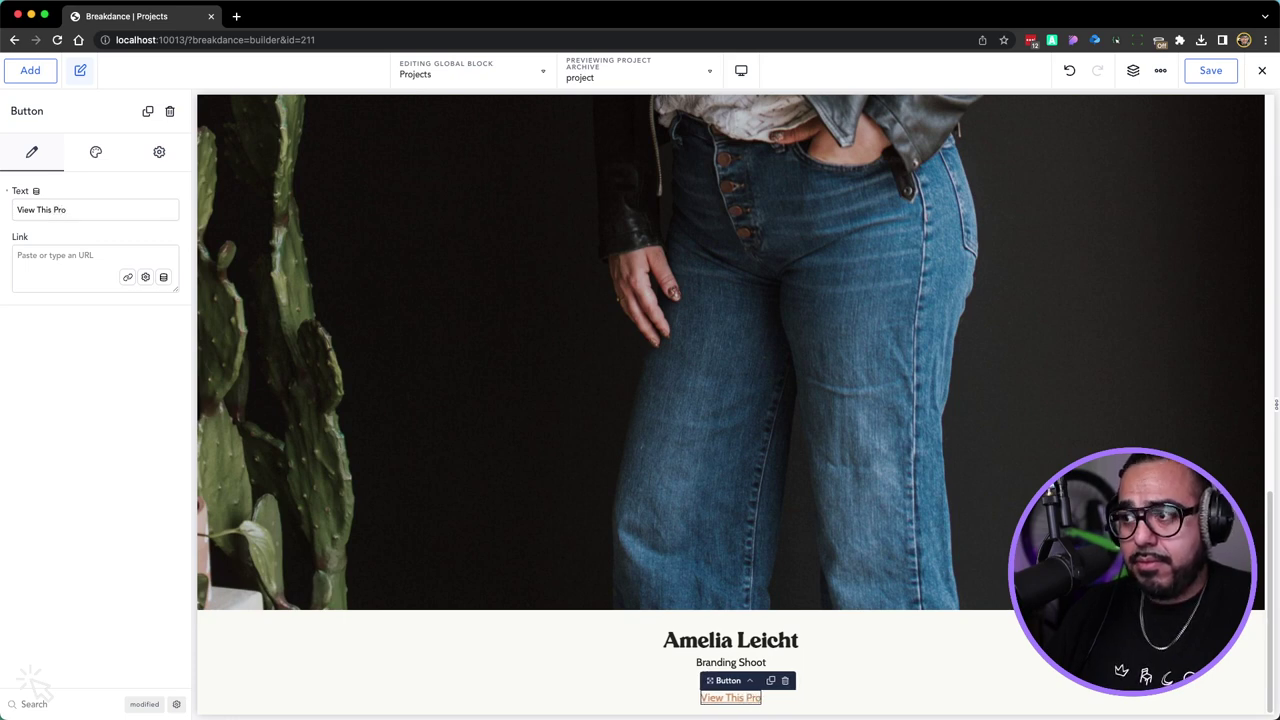
text(ject)
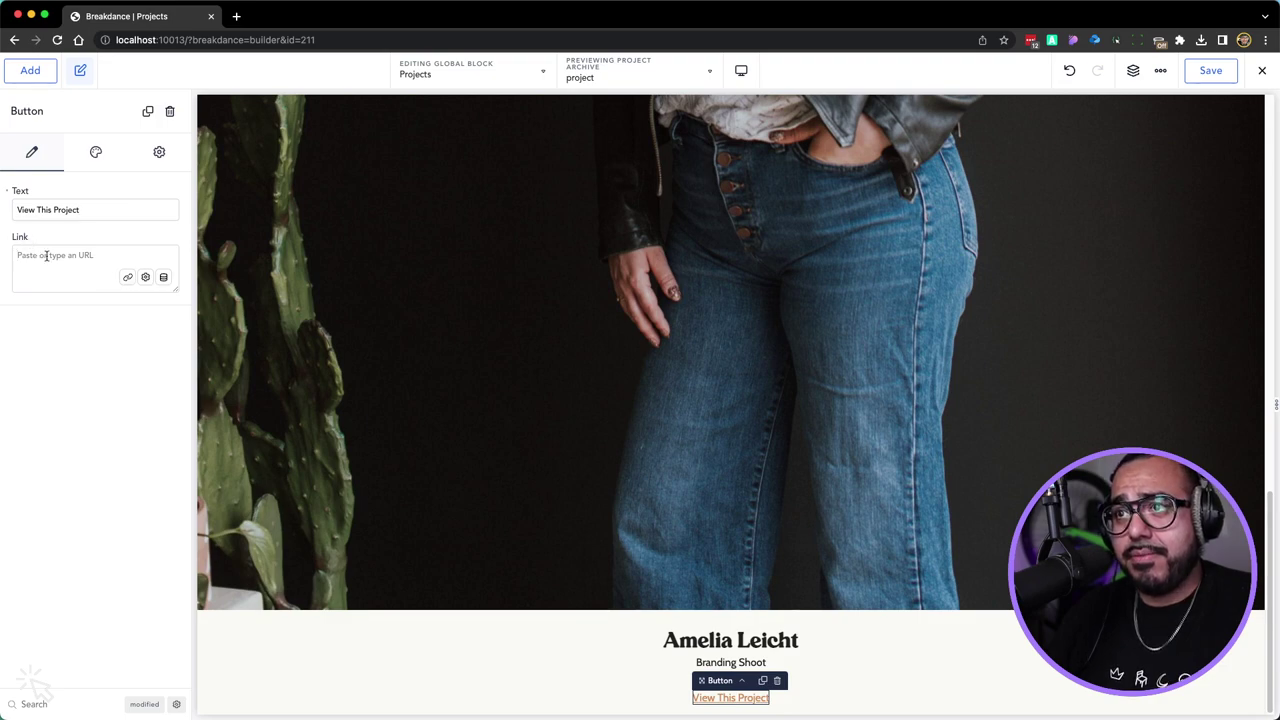
Link the "View This Project" button to the dynamic Post Permalink
click(163, 277)
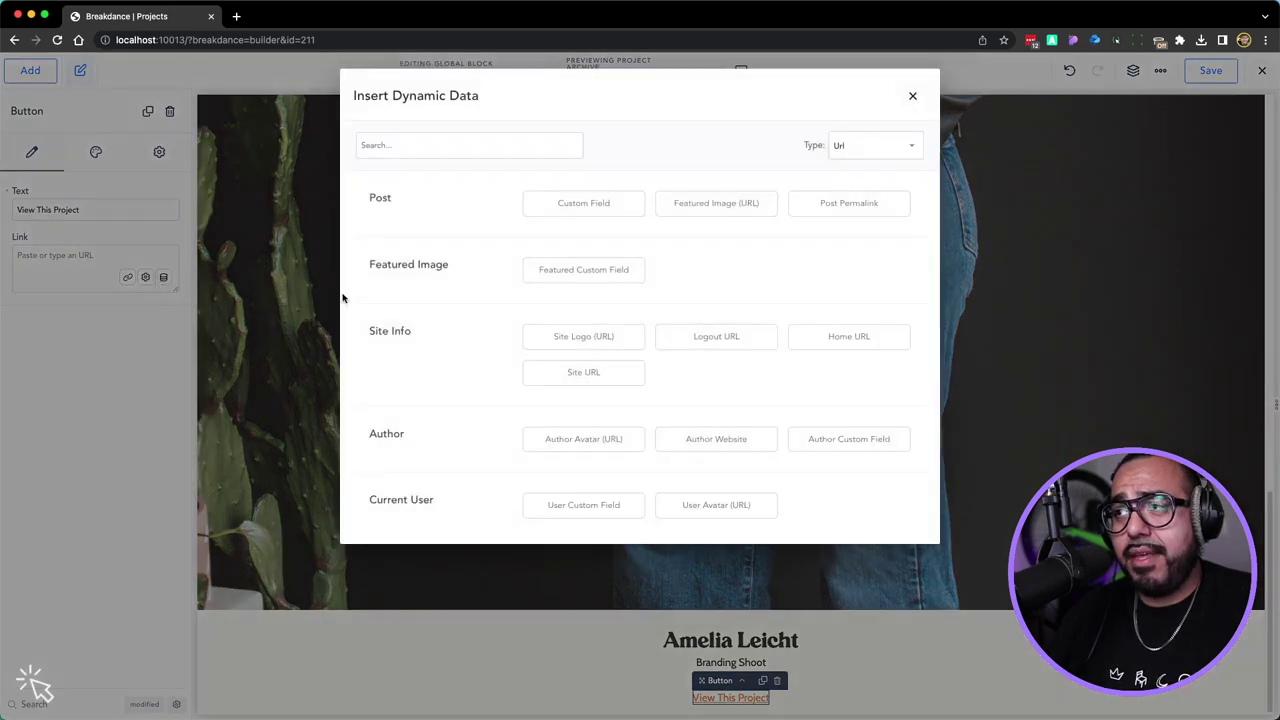
click(849, 204)
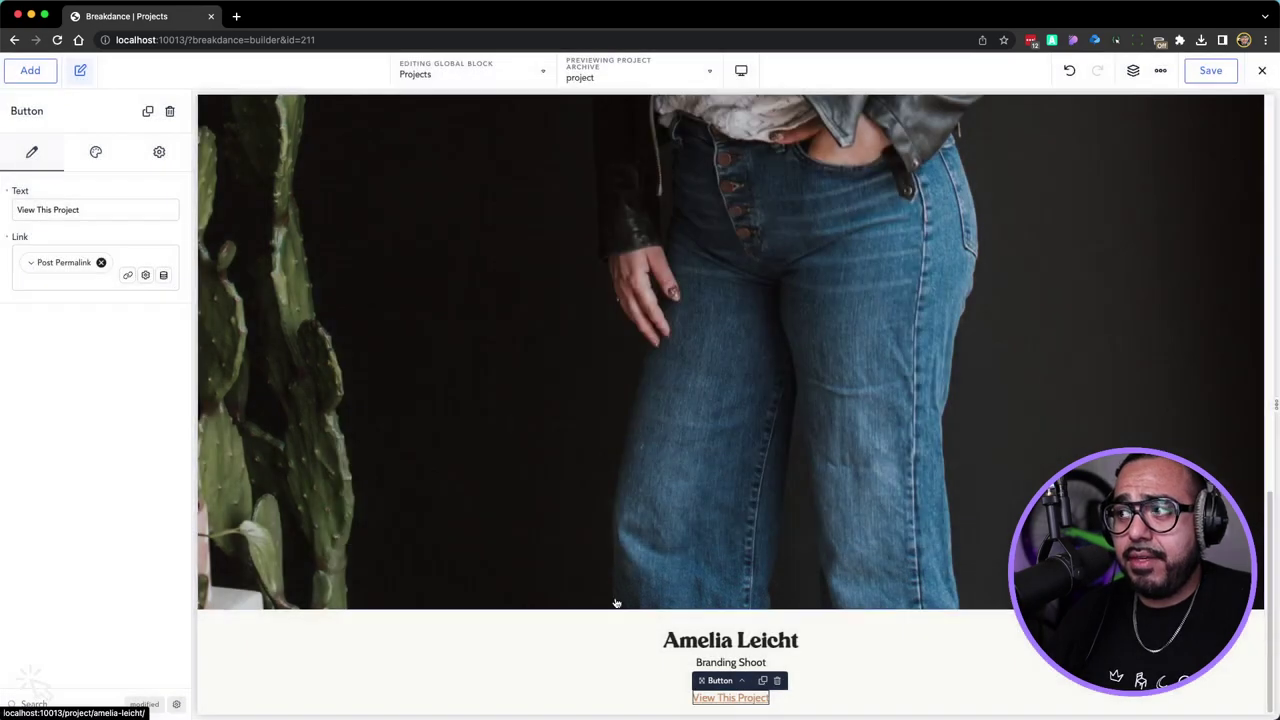
click(600, 692)
click(748, 698)
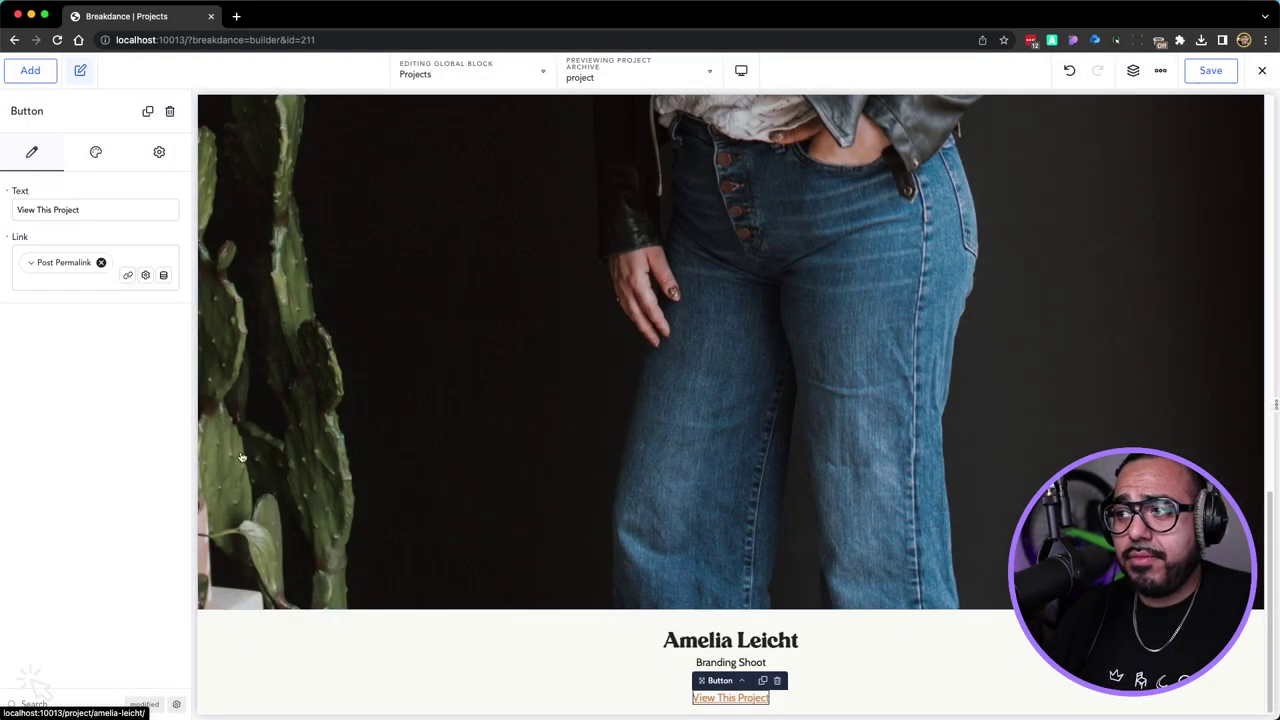
Remove the underline from the "View This Project" button by setting its typography line decoration to none
click(160, 153)
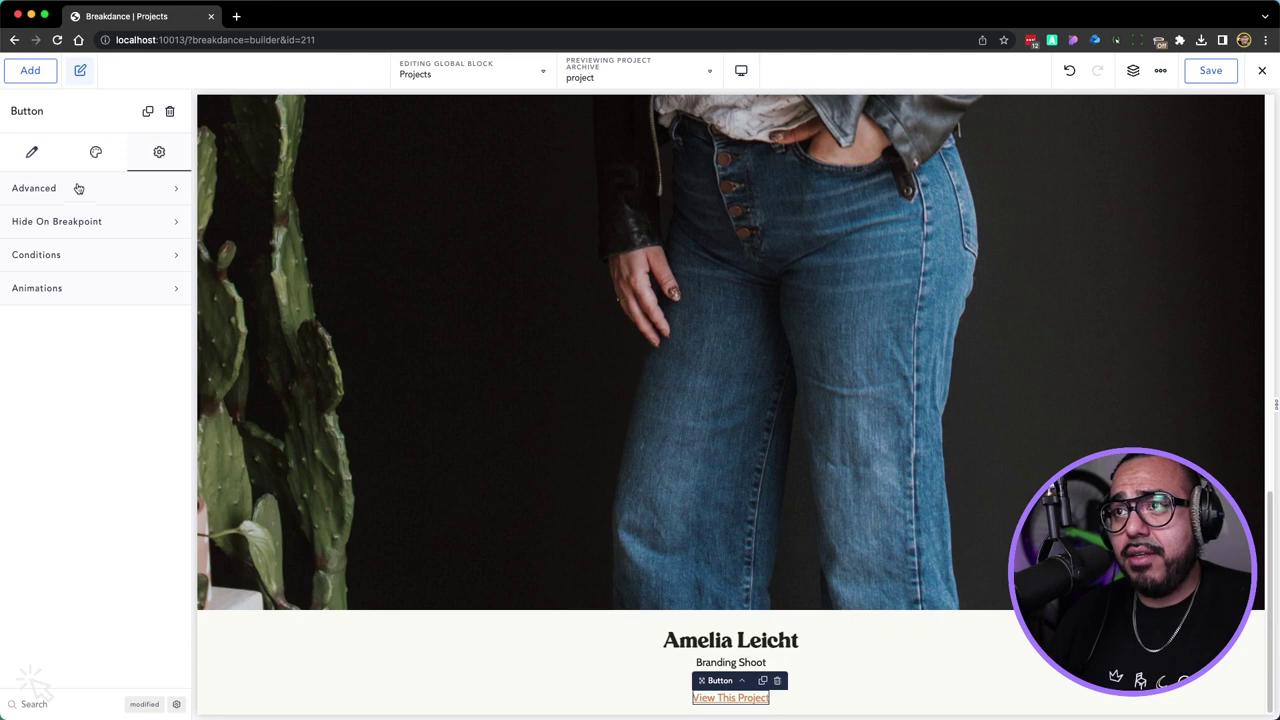
click(94, 156)
click(166, 276)
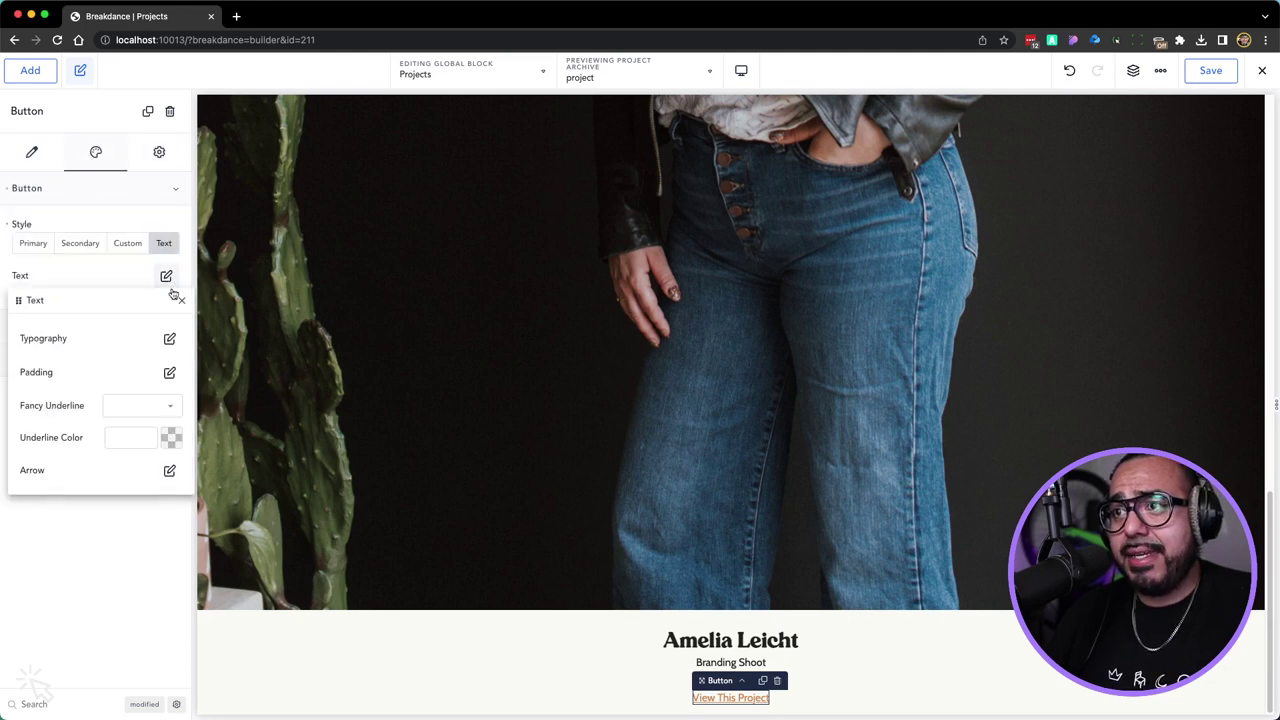
click(169, 338)
click(178, 526)
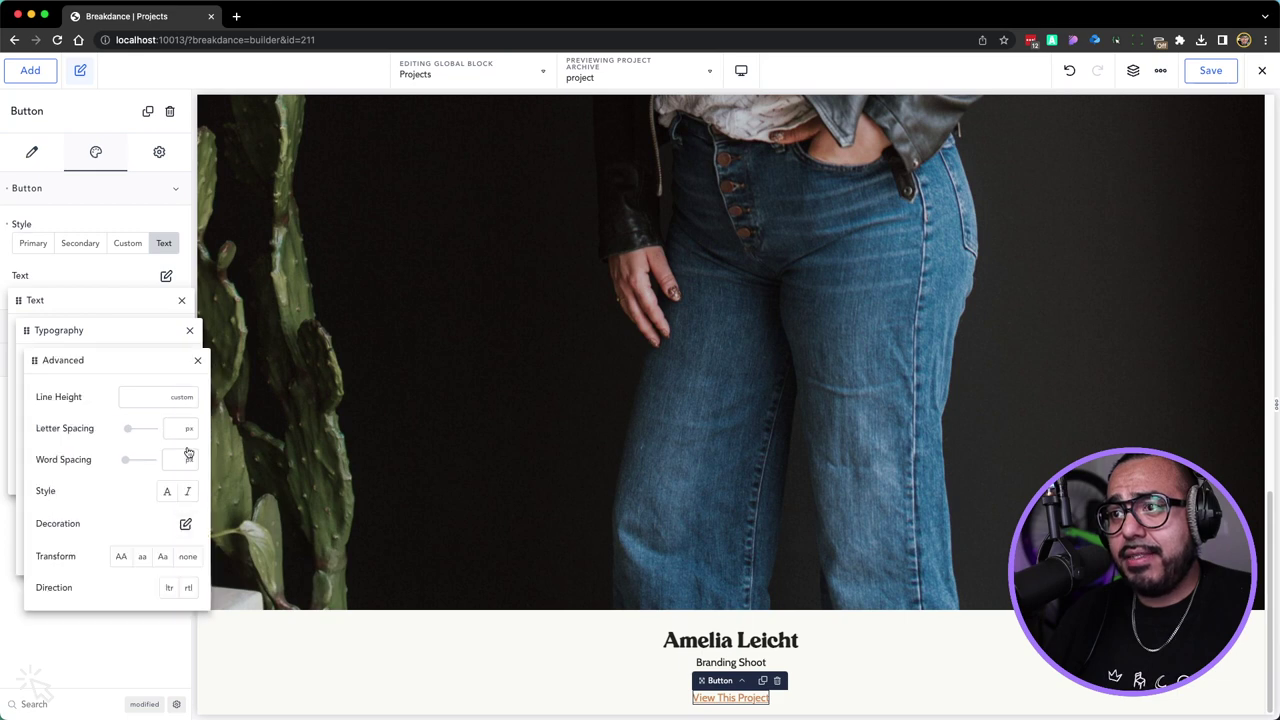
click(185, 525)
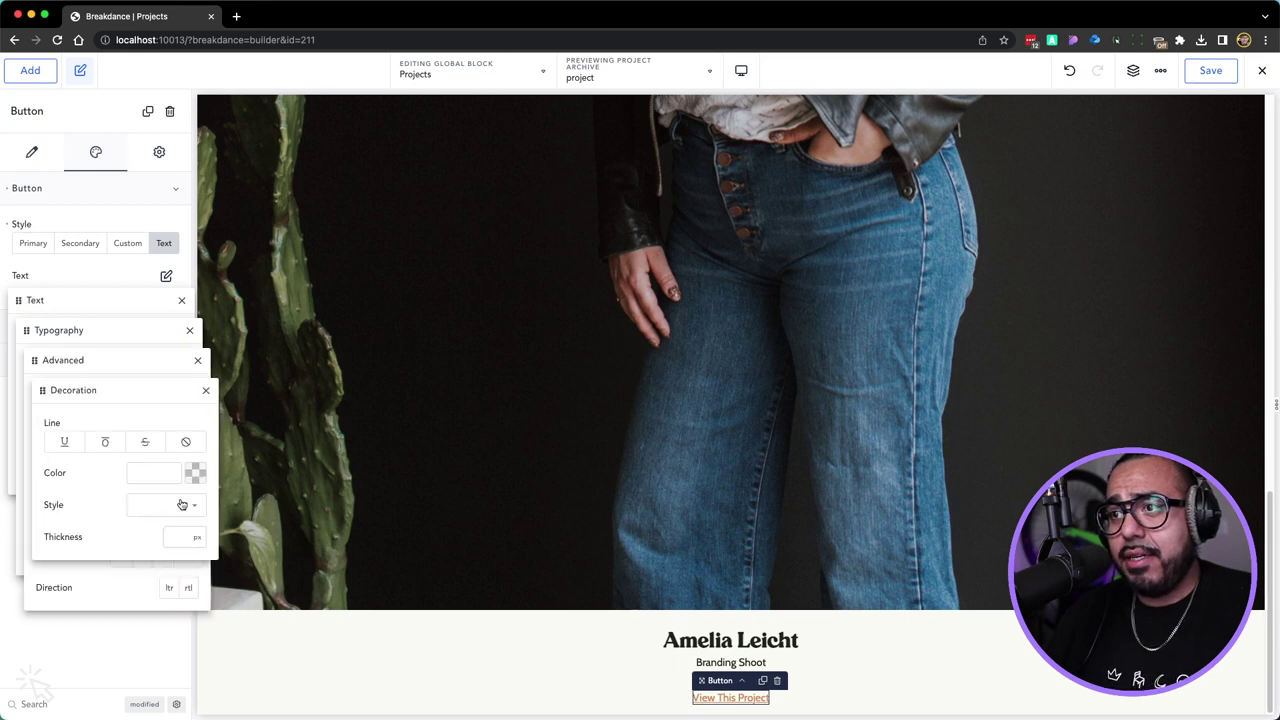
click(185, 441)
click(206, 390)
click(197, 360)
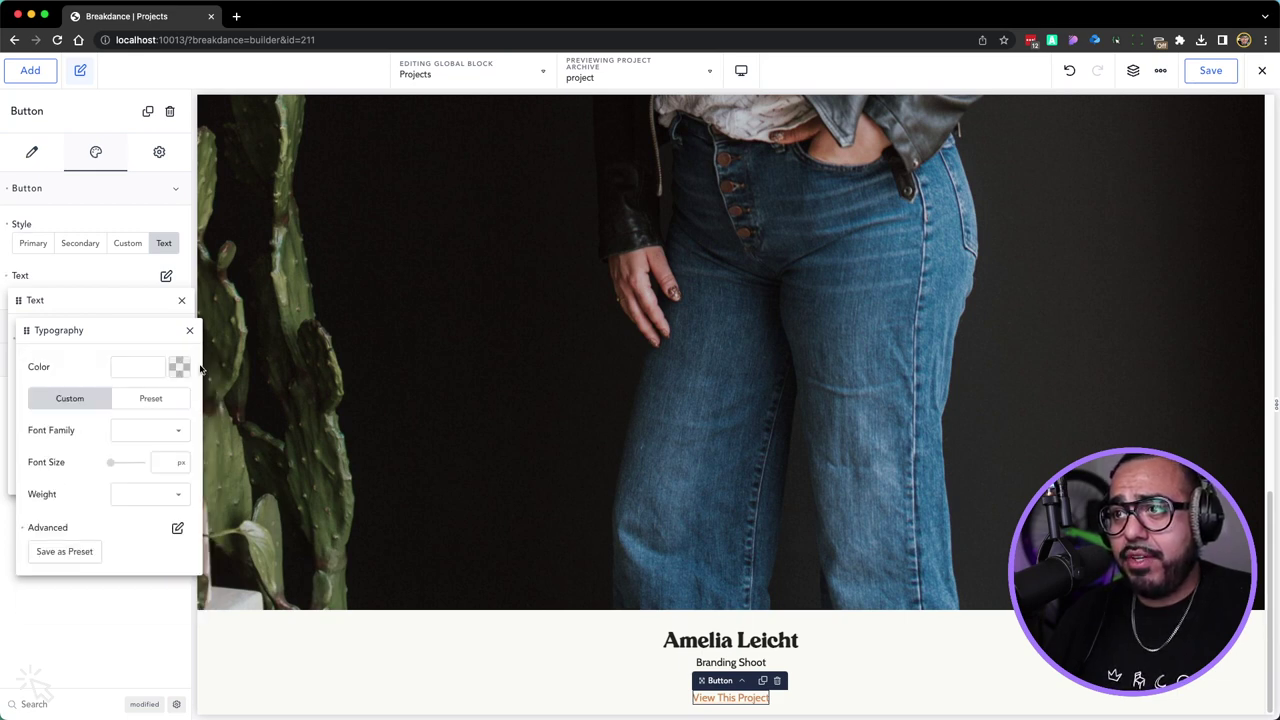
click(190, 330)
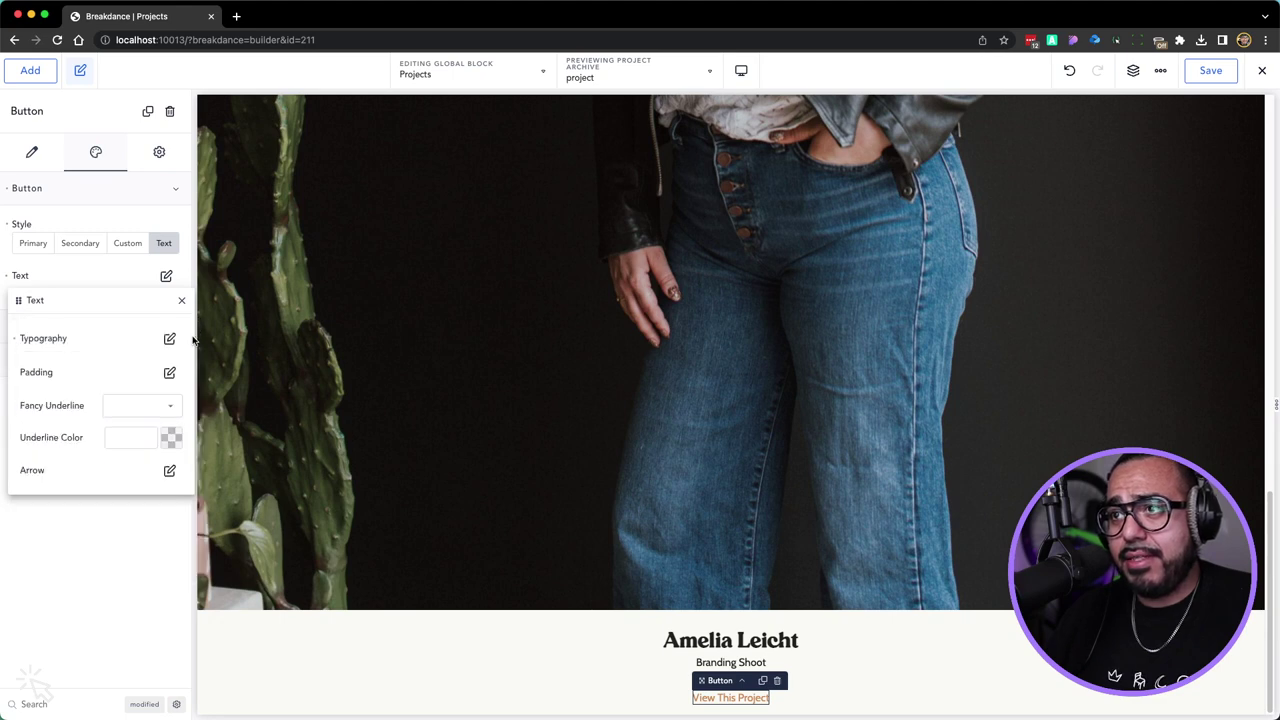
Add an arrow after the "View This Project" text button, trying the available designs and settling on Arrow 3
click(157, 406)
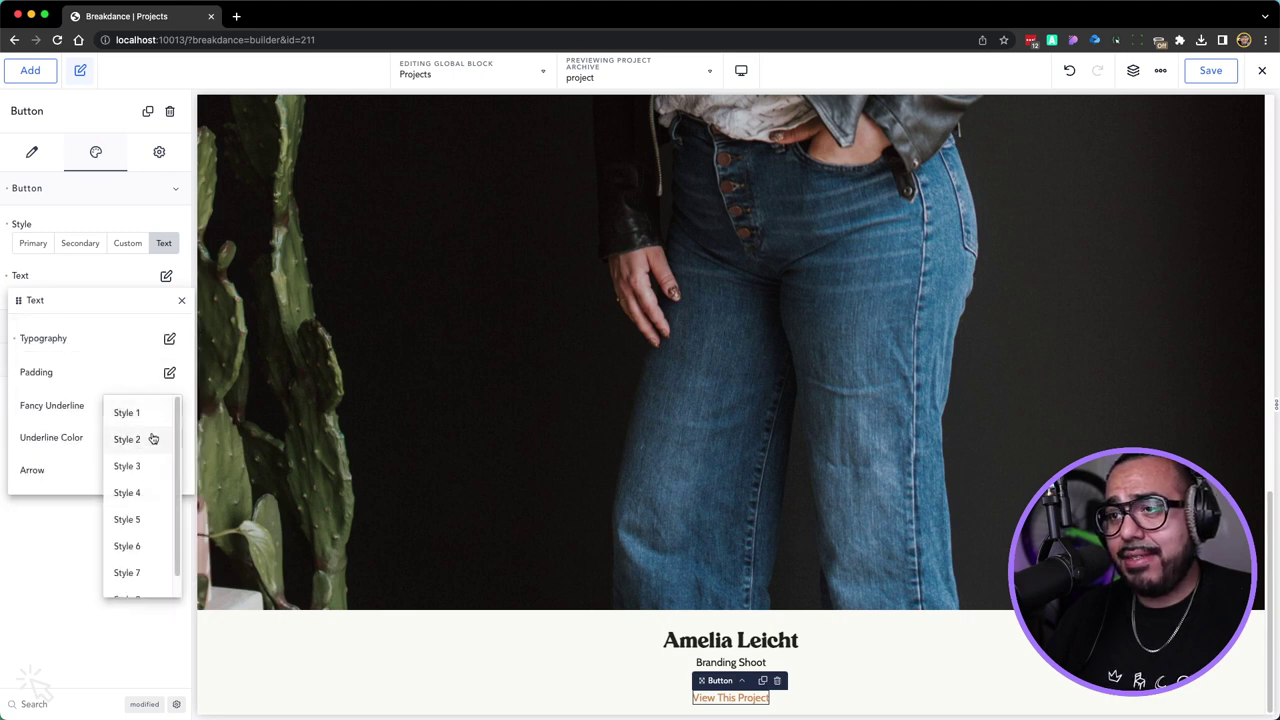
click(66, 450)
click(176, 478)
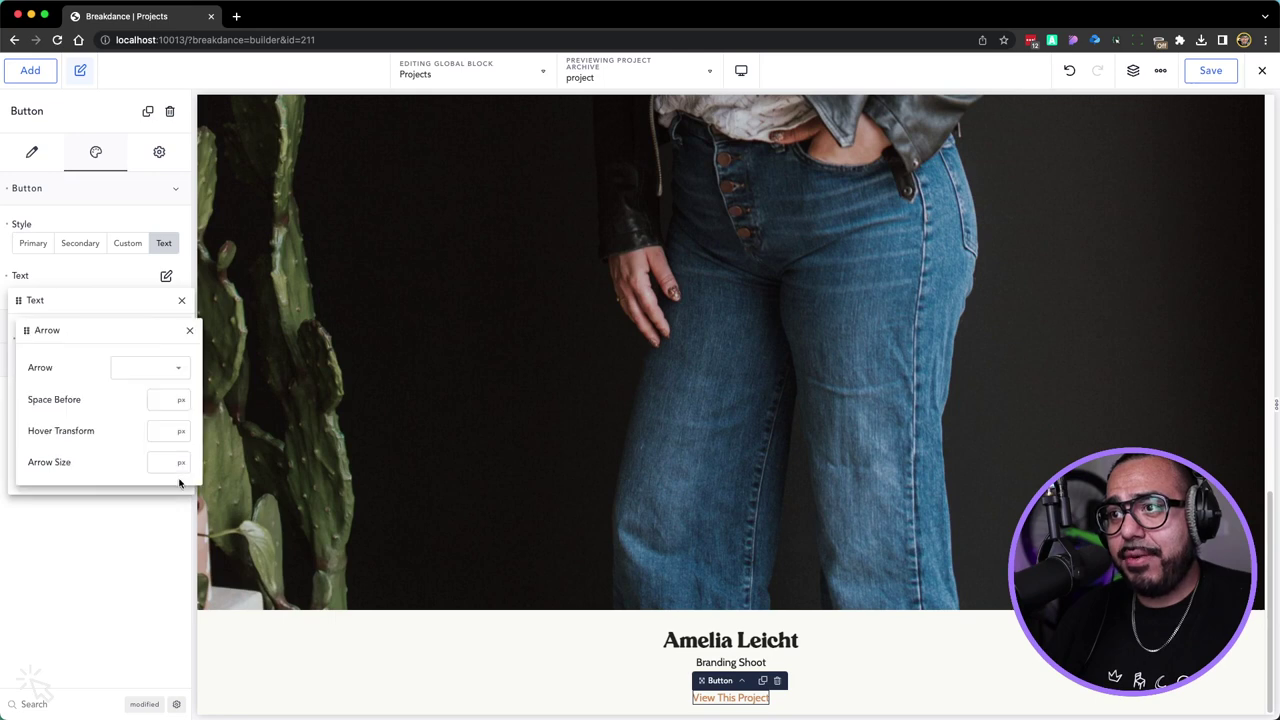
click(151, 378)
click(151, 374)
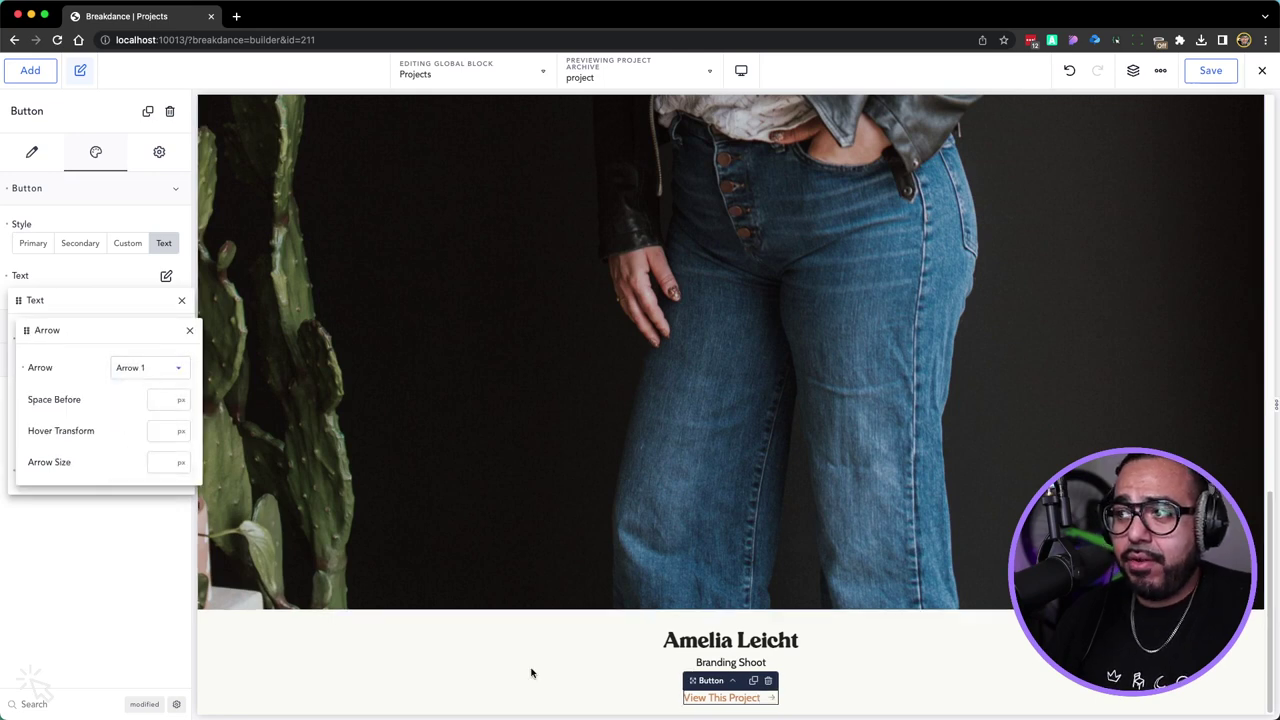
click(152, 368)
click(146, 402)
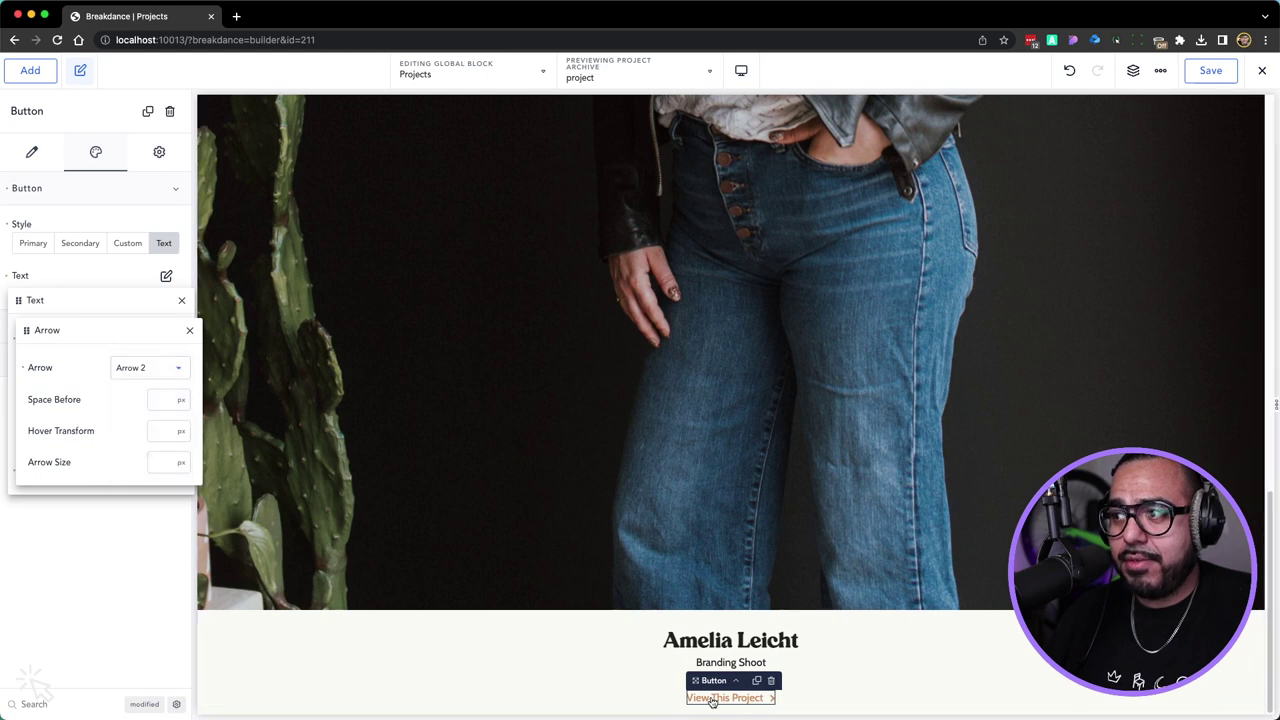
click(140, 367)
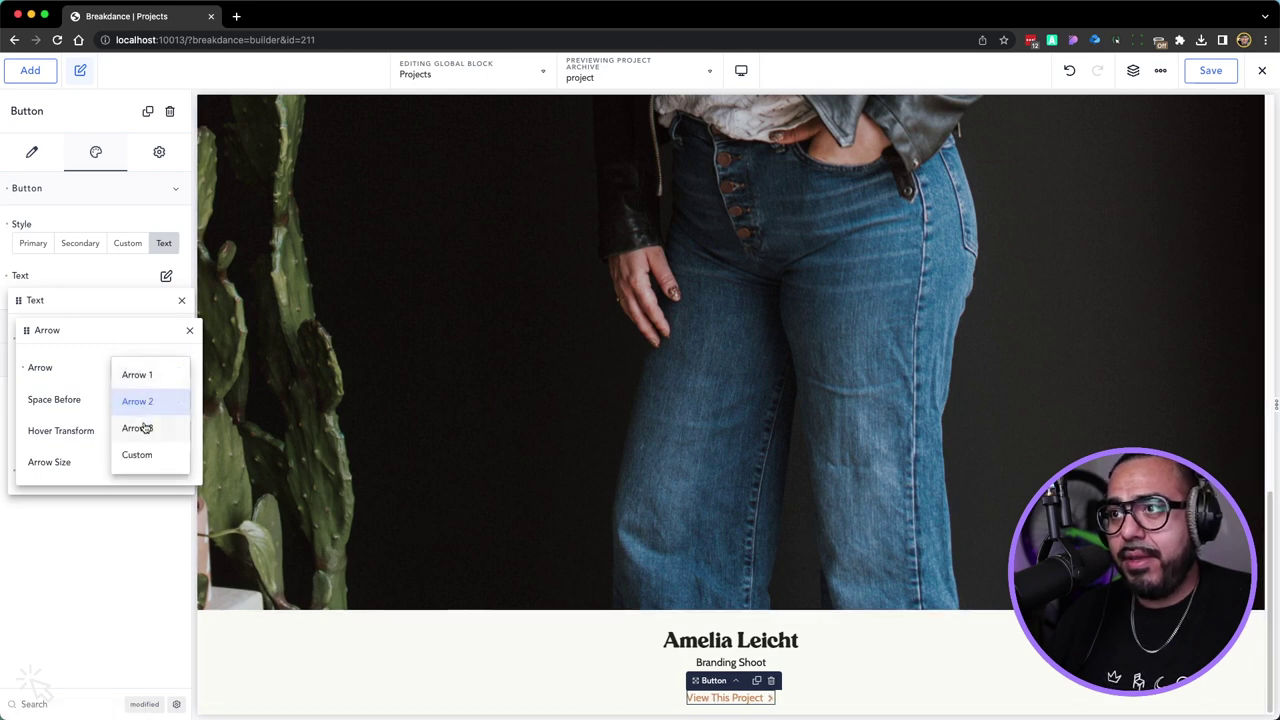
click(145, 427)
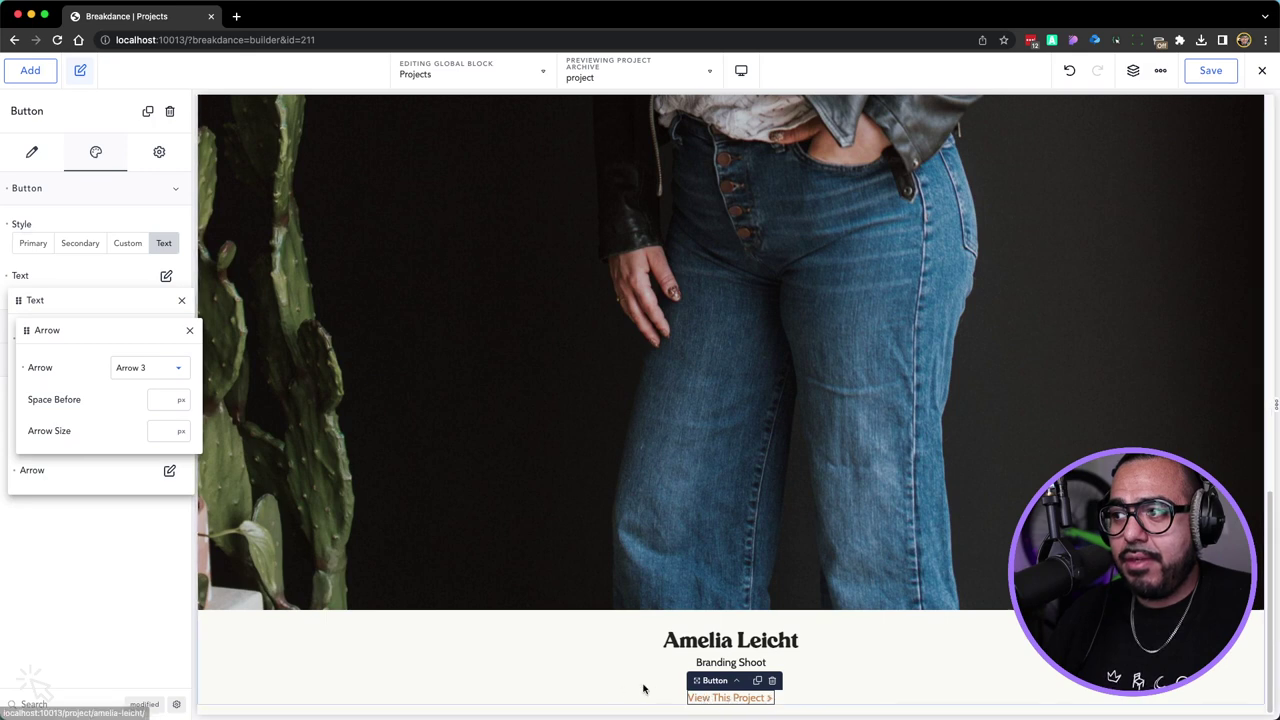
click(688, 698)
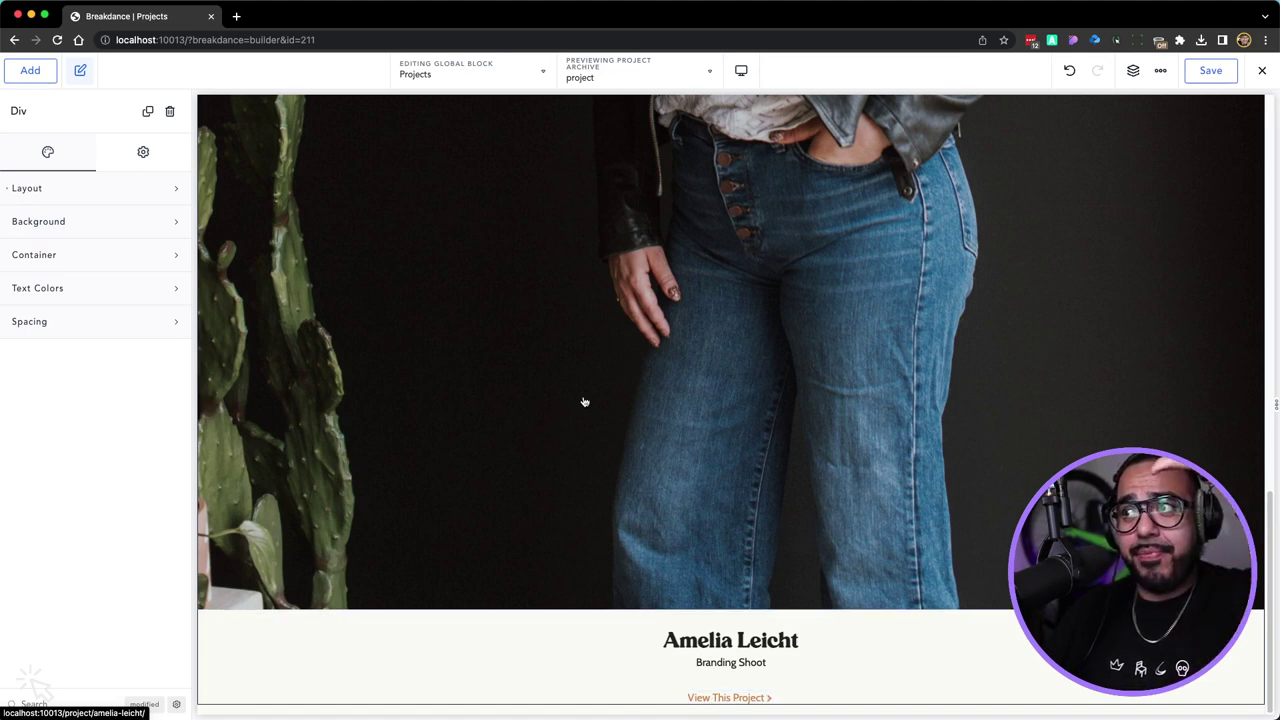
Save the Projects global block, exit to the WordPress admin and open the live site
click(690, 641)
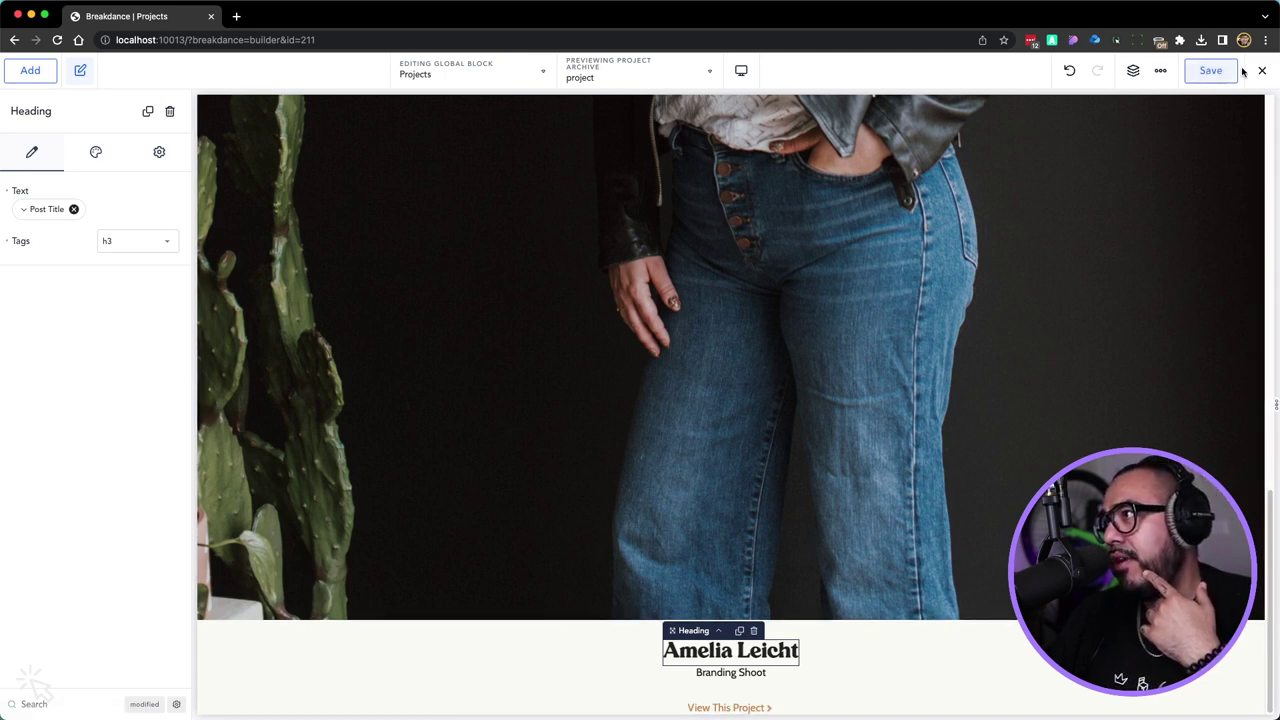
mouse_move(1265, 72)
click(1227, 129)
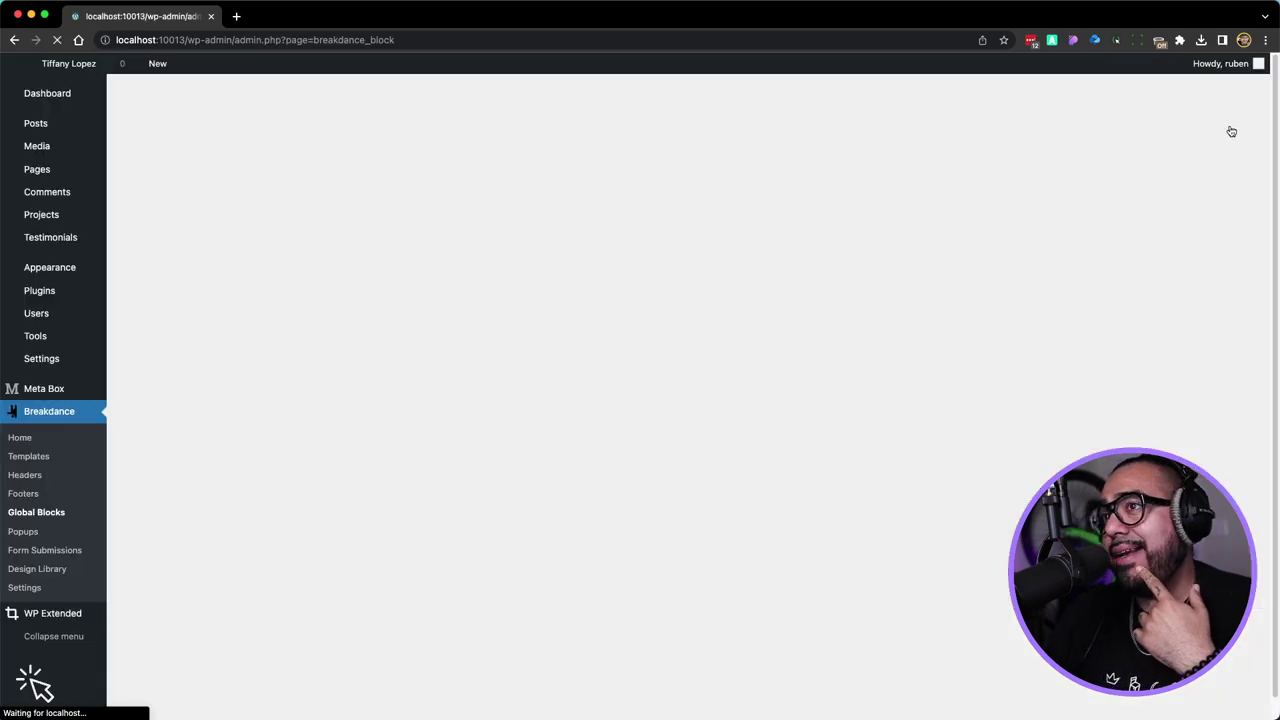
click(66, 88)
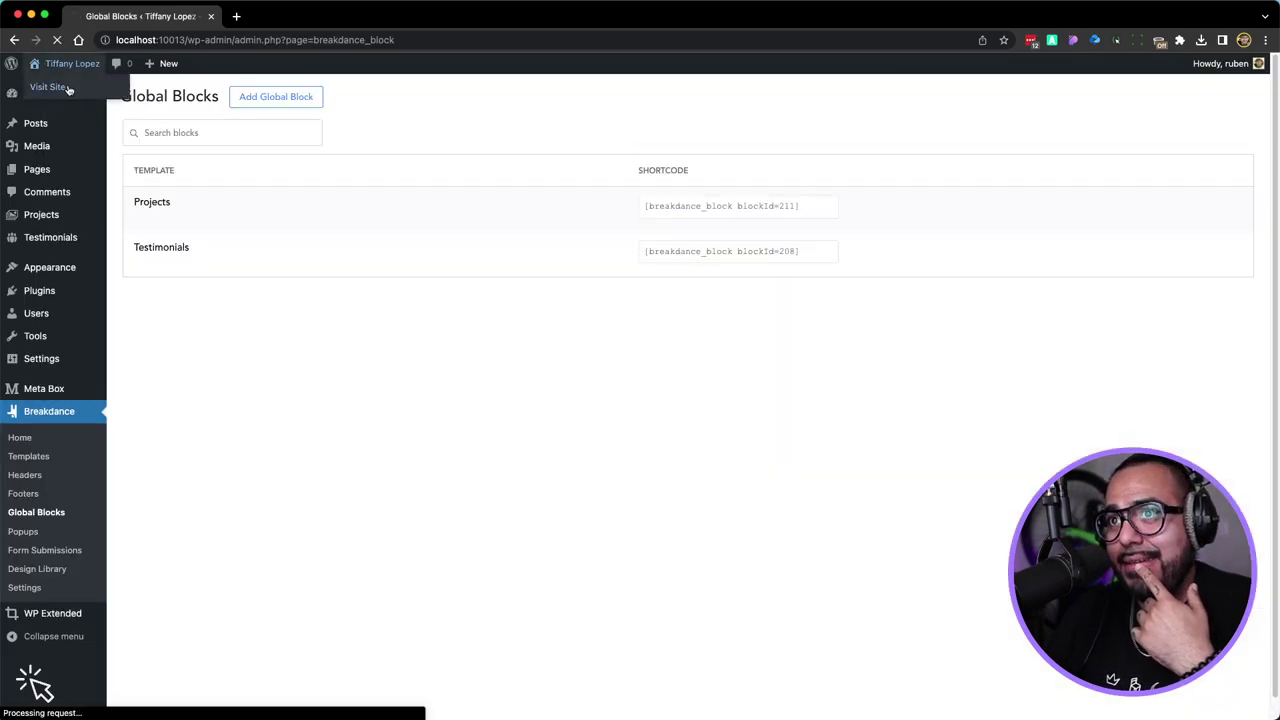
Check the project cards on the home page and follow the "View This Project" links of the first two projects
scroll(243, 261, down, 15)
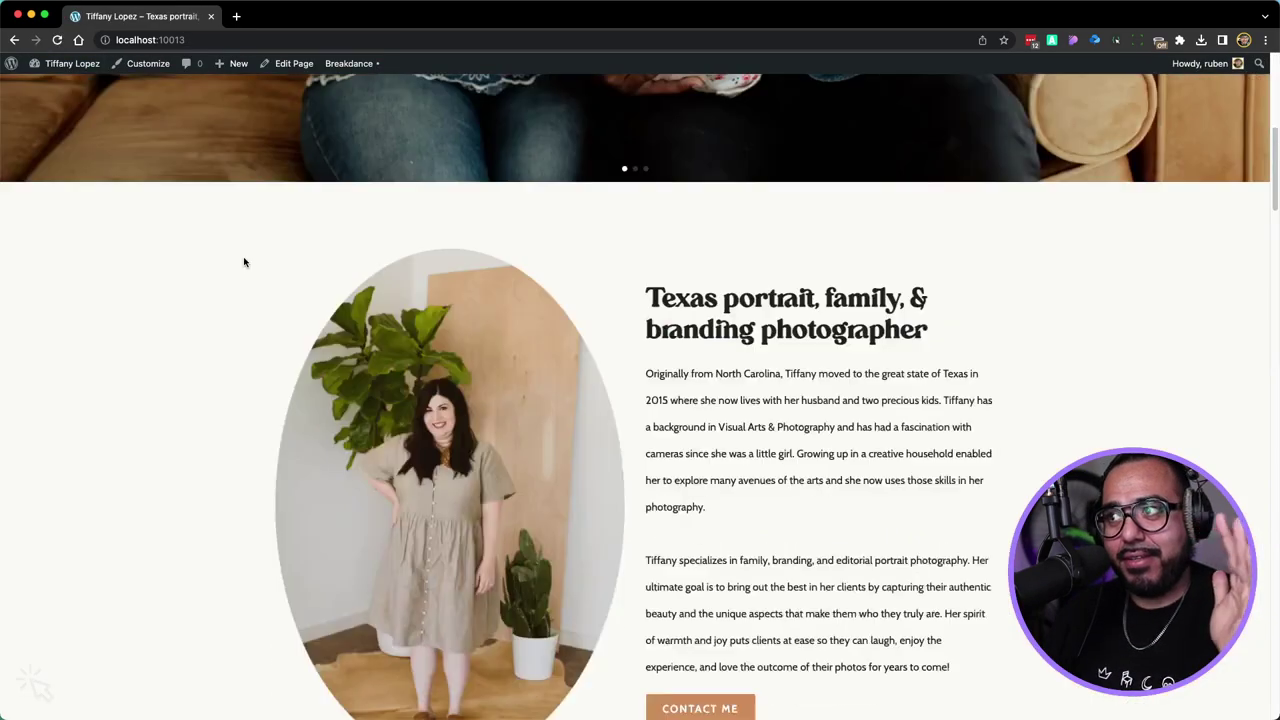
scroll(243, 261, down, 15)
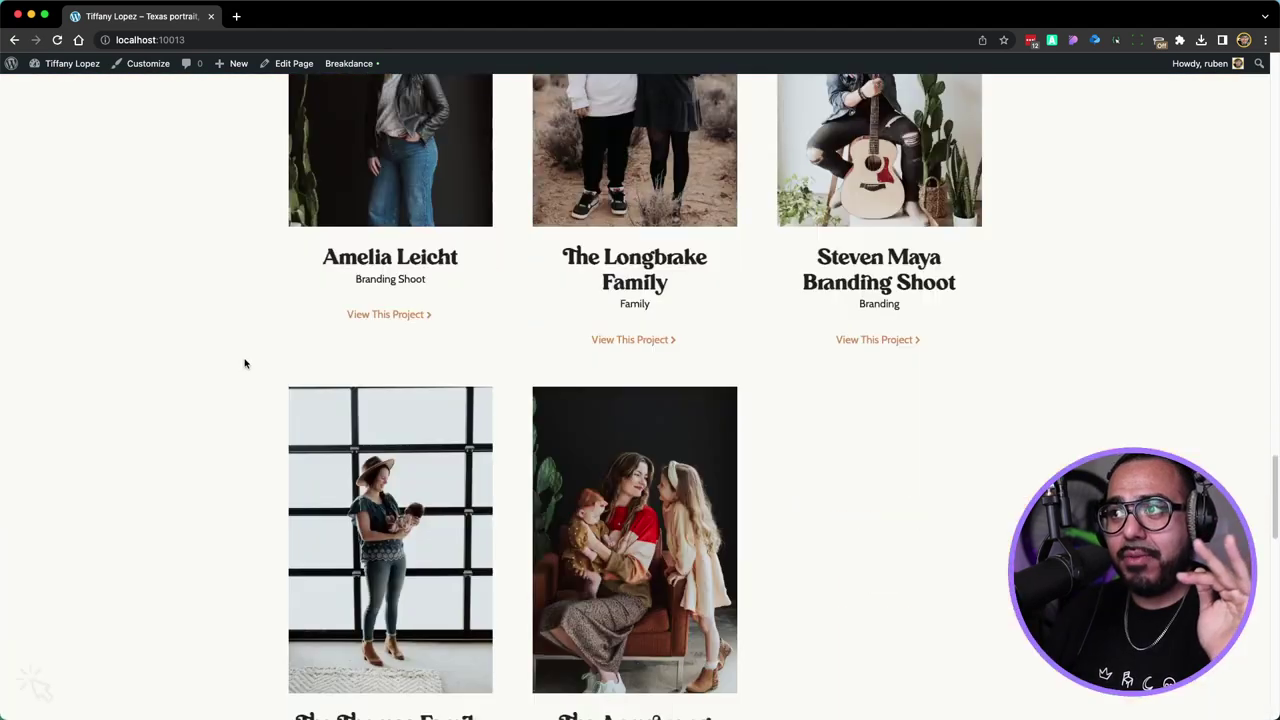
scroll(270, 369, up, 2)
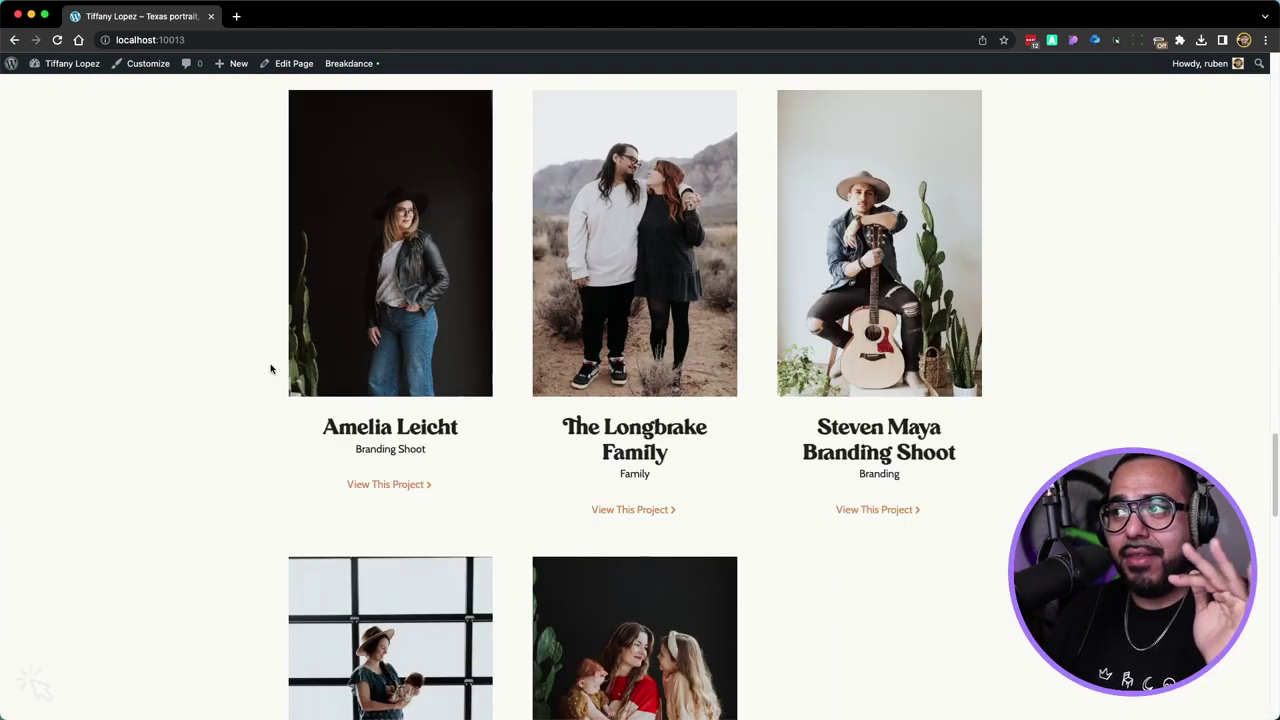
click(401, 486)
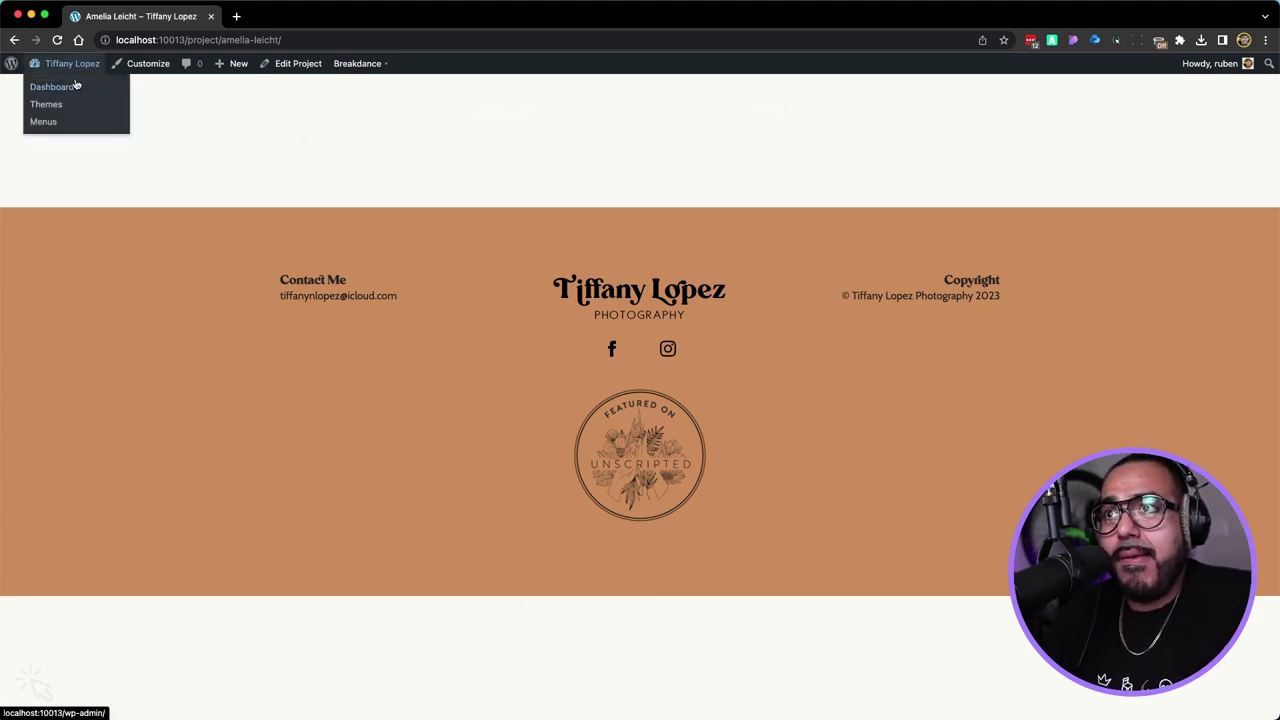
click(15, 42)
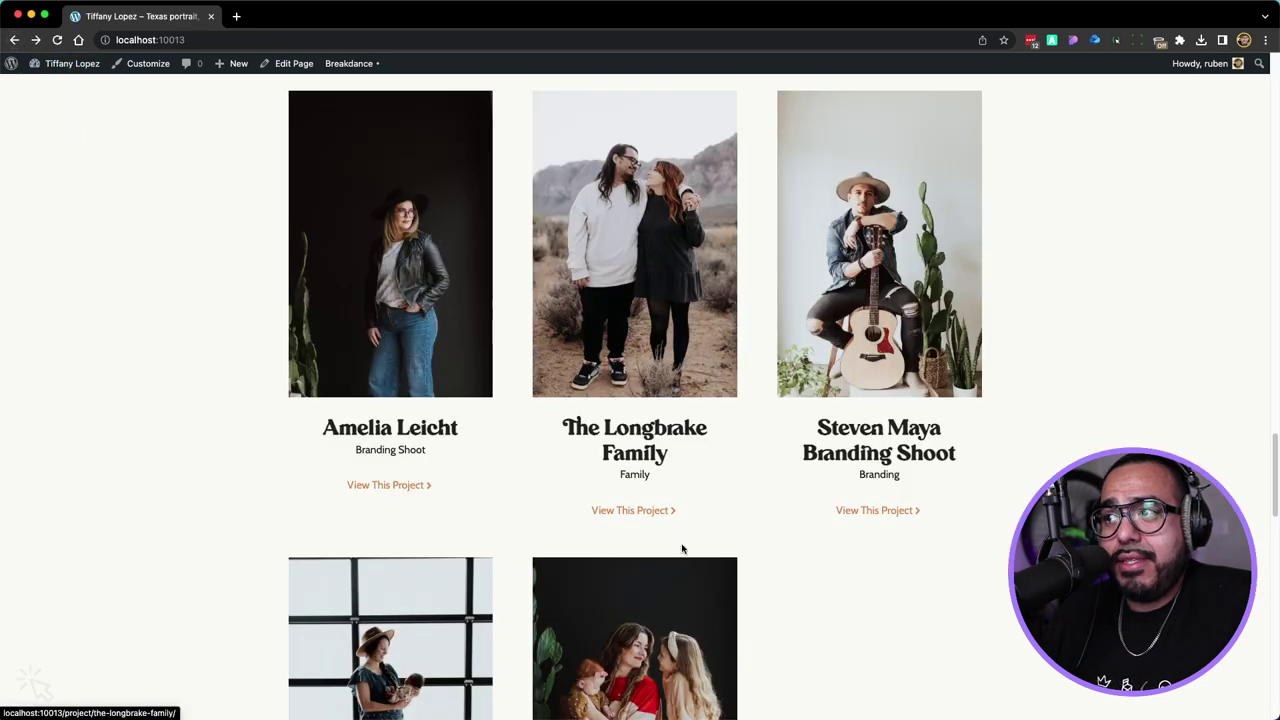
click(656, 517)
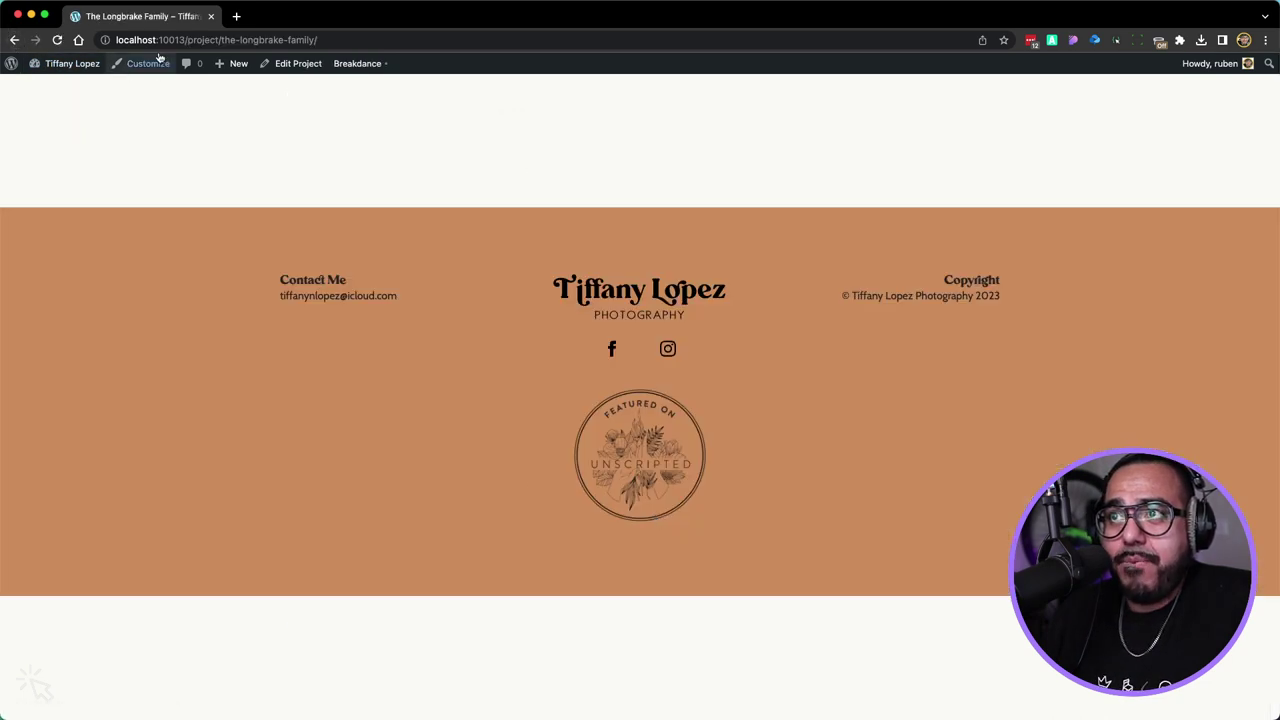
Return to the WordPress dashboard and open the Breakdance Templates page
click(74, 84)
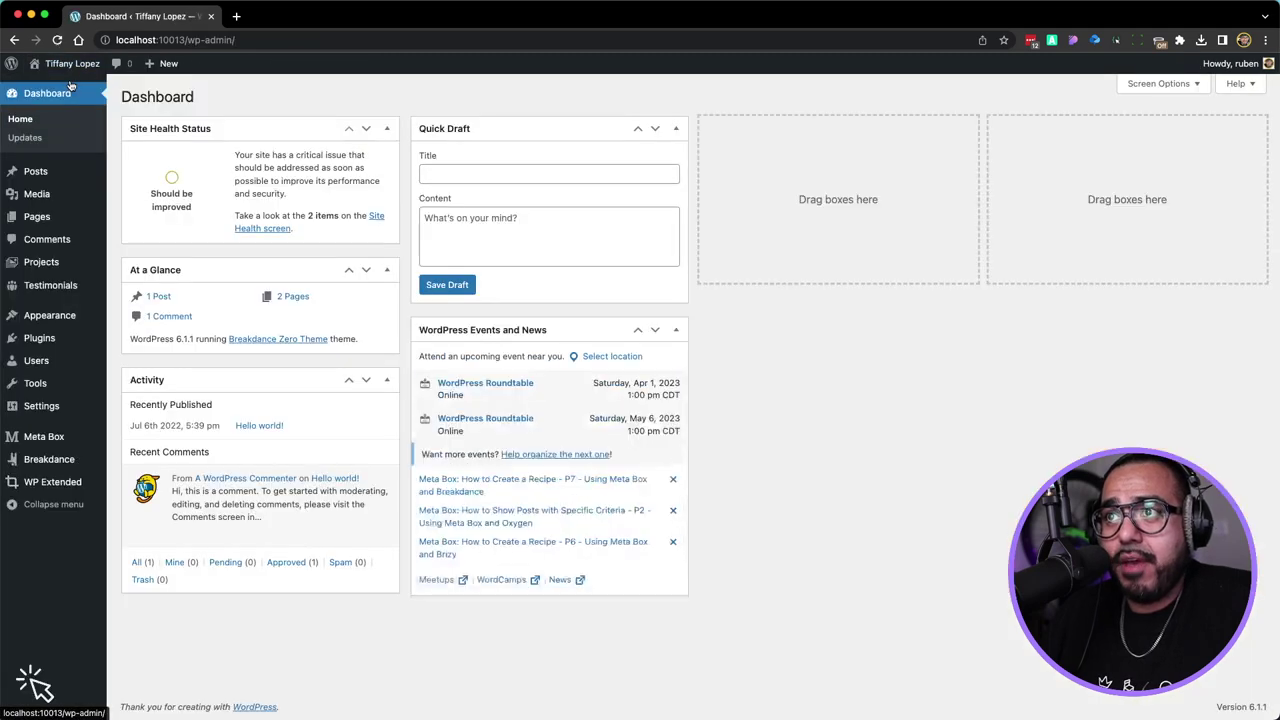
mouse_move(60, 459)
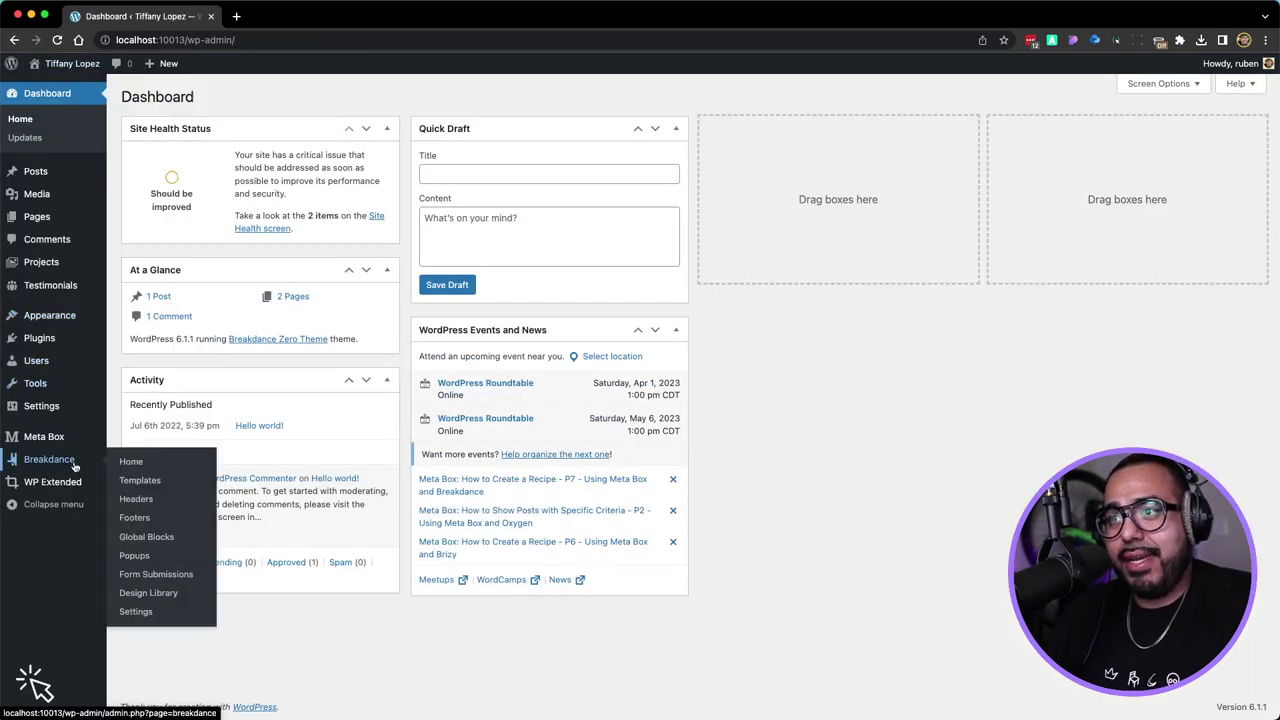
click(140, 481)
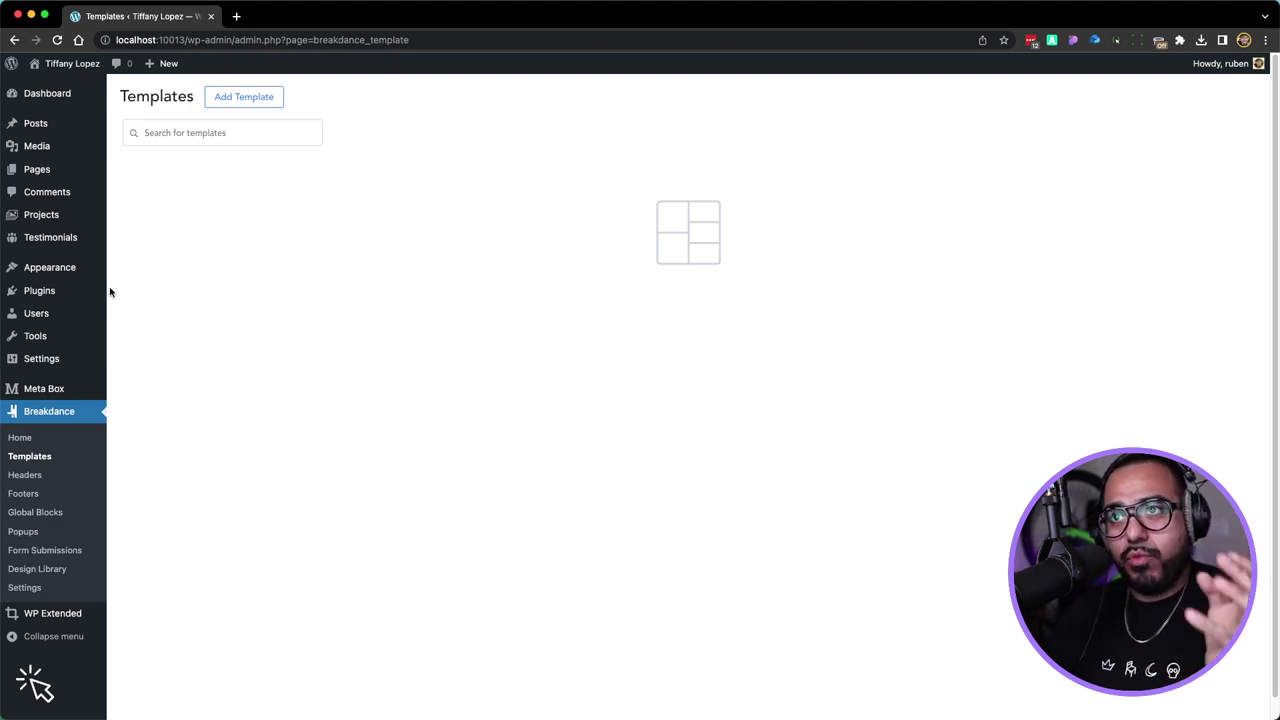
Add a Single Post template and inspect its settings and its layout in the builder
click(237, 104)
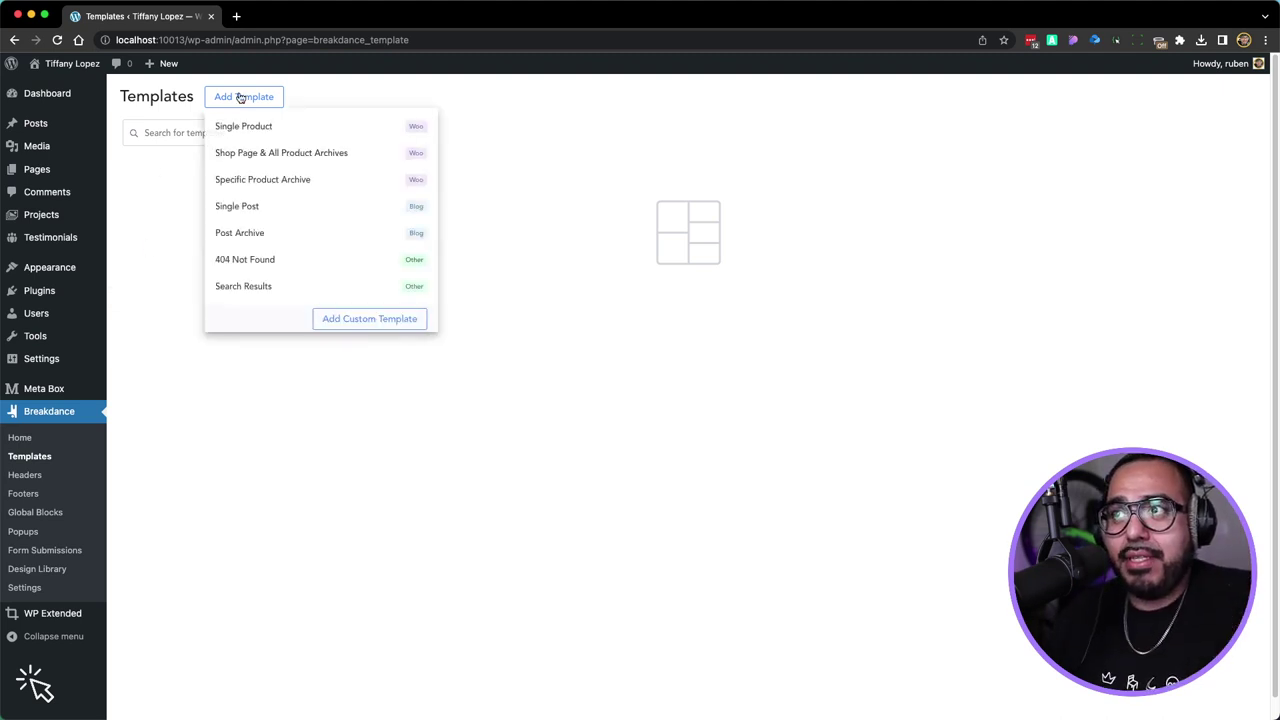
click(257, 213)
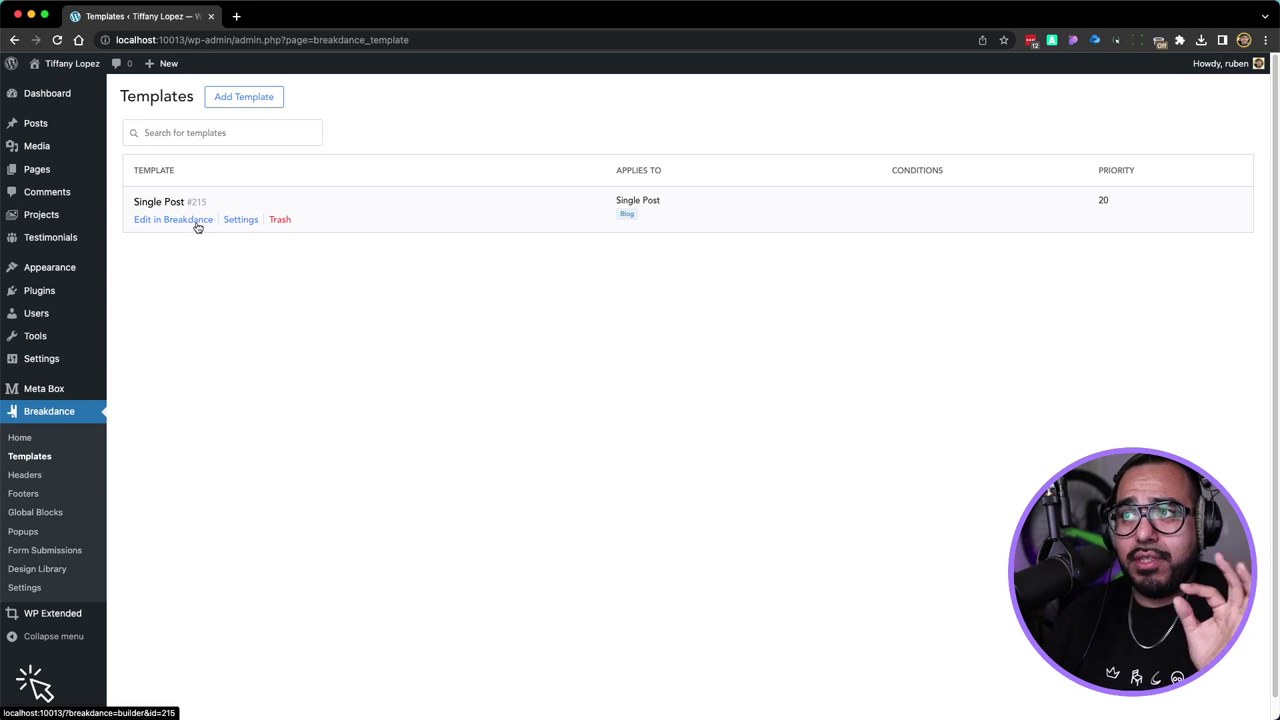
click(229, 224)
click(717, 431)
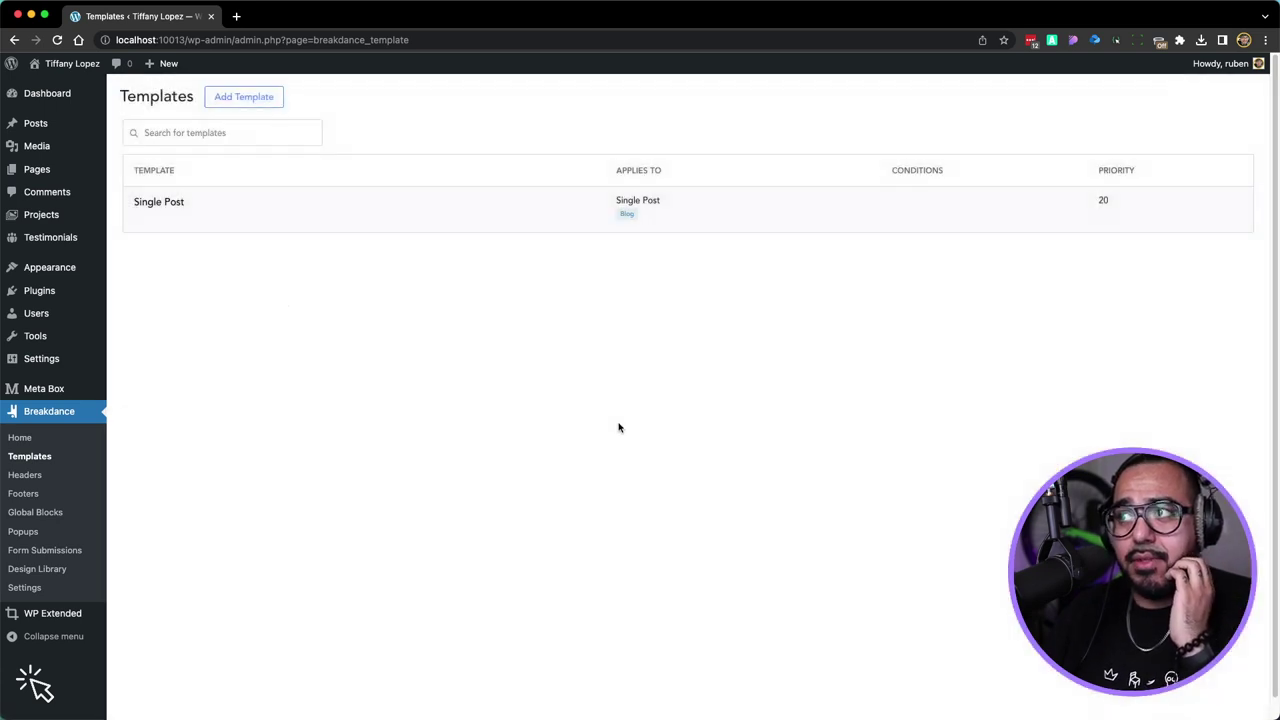
click(169, 219)
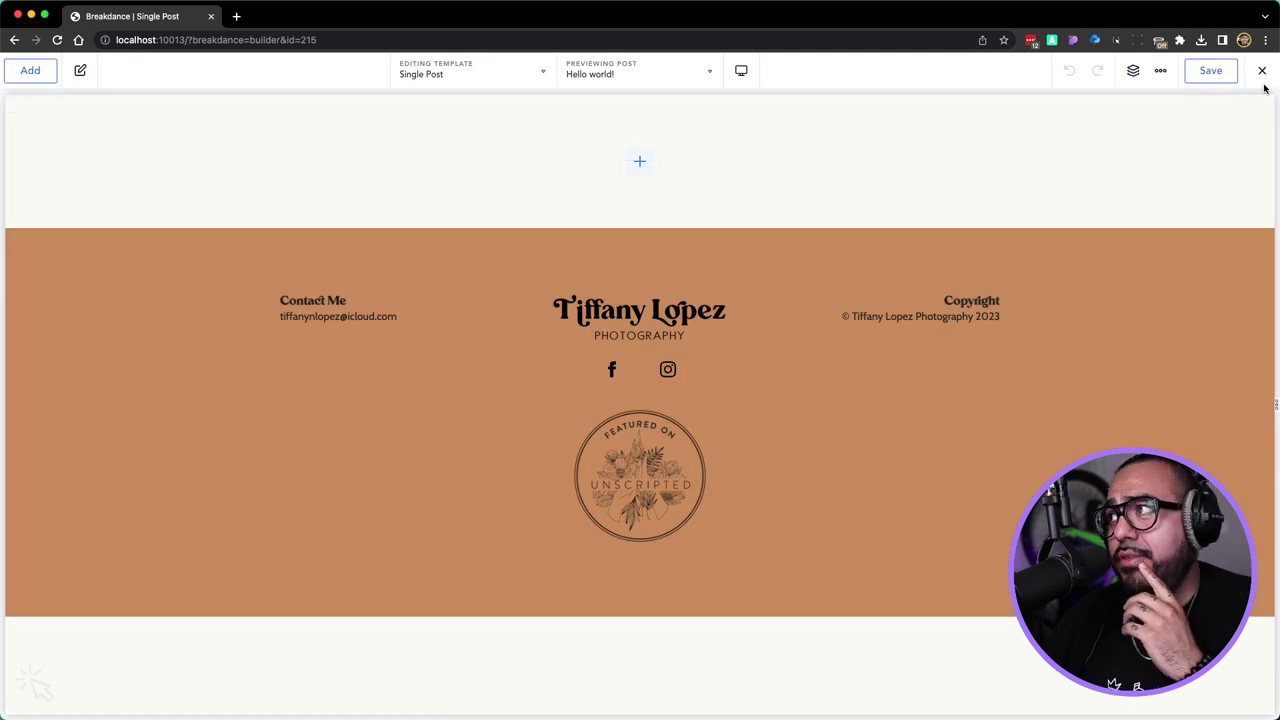
click(1262, 70)
click(1228, 130)
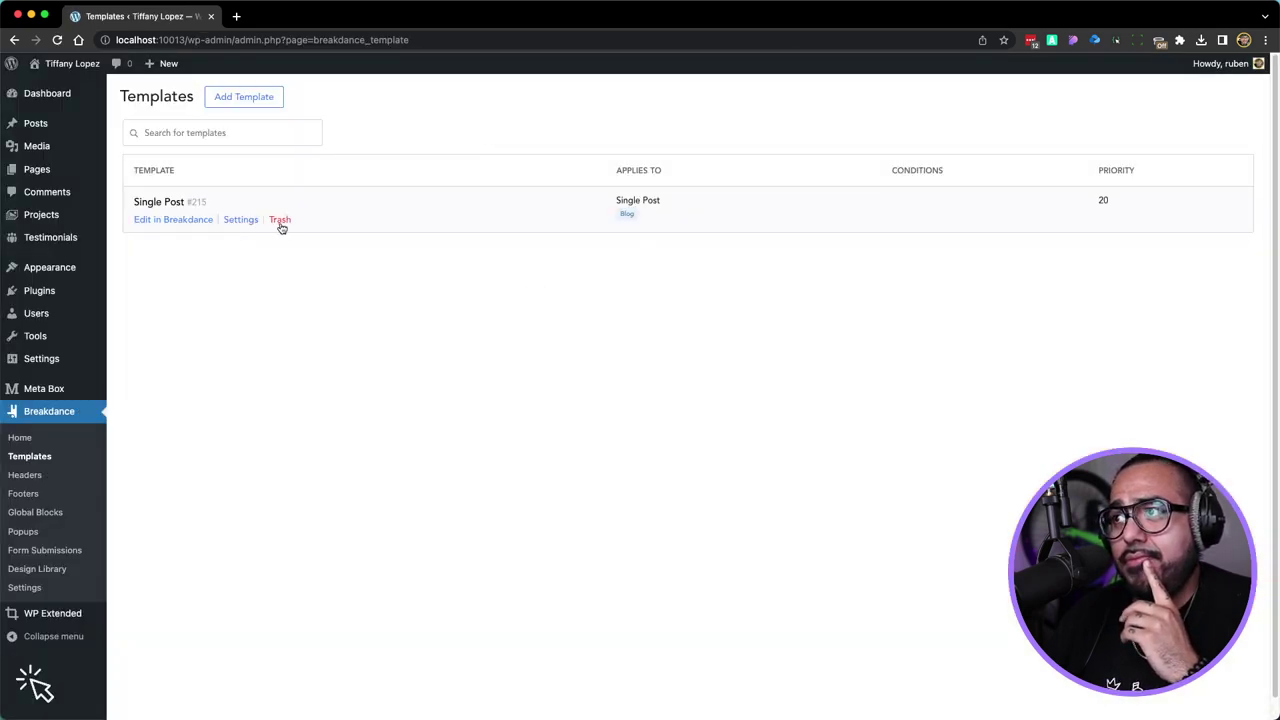
Move the Single Post template to the trash and permanently empty the template trash
click(280, 220)
click(752, 115)
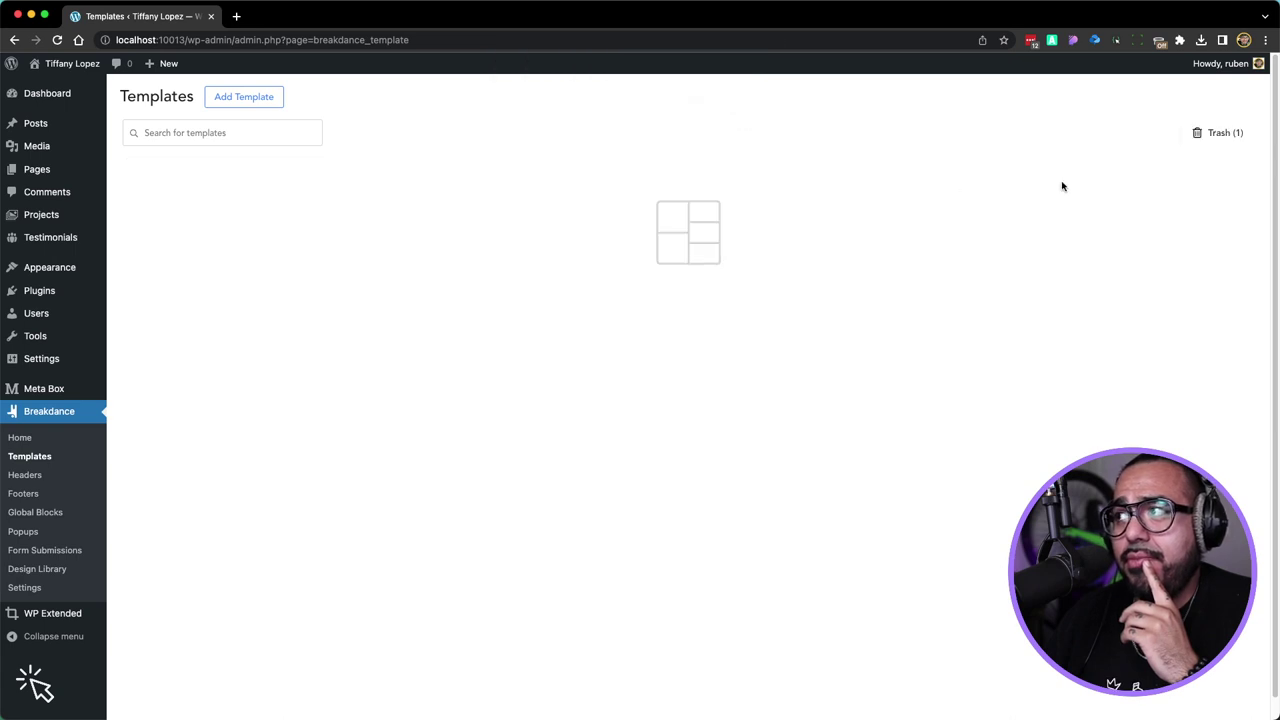
click(1225, 133)
click(1132, 133)
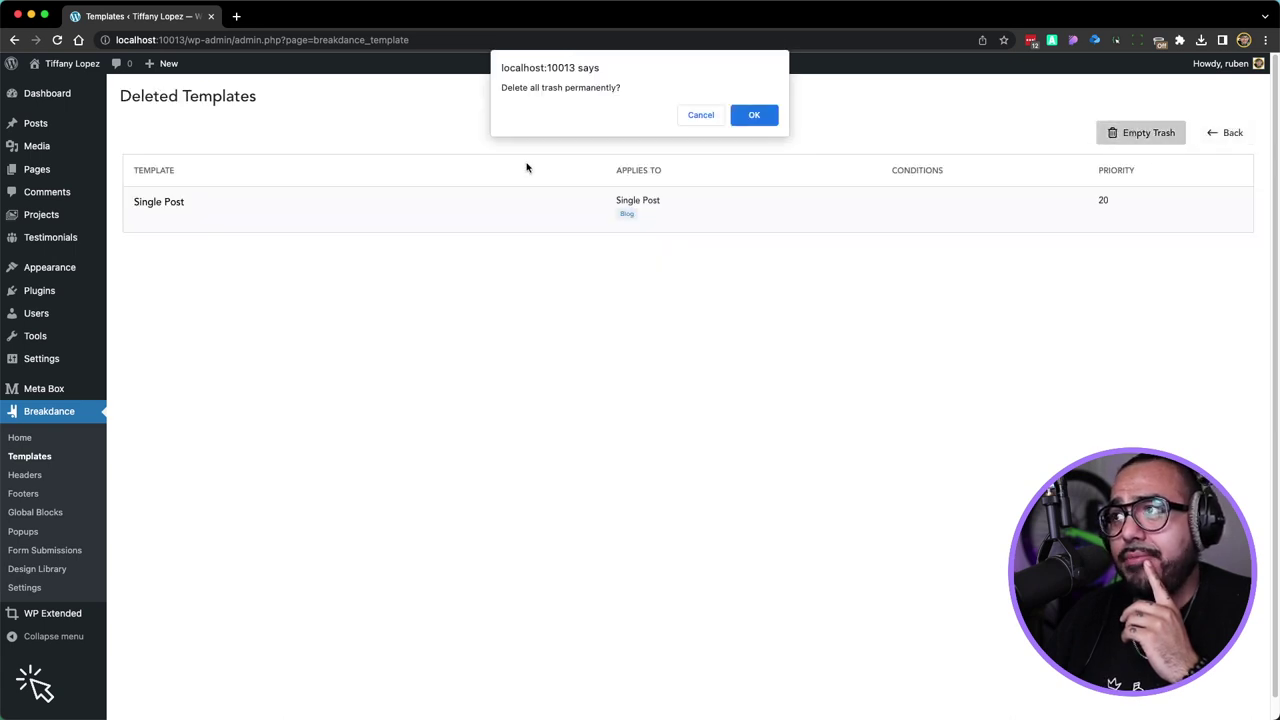
click(764, 122)
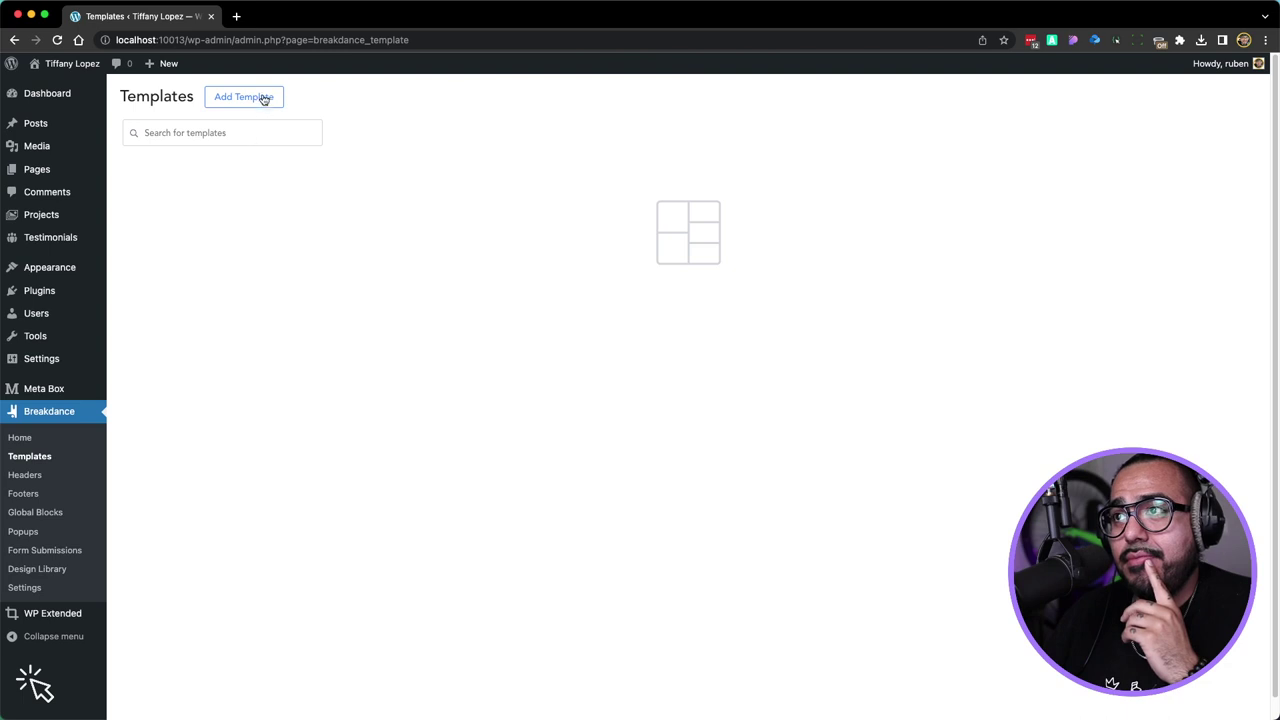
Try adding the Single Post template again, and move it to the trash
click(263, 98)
scroll(303, 251, down, 1)
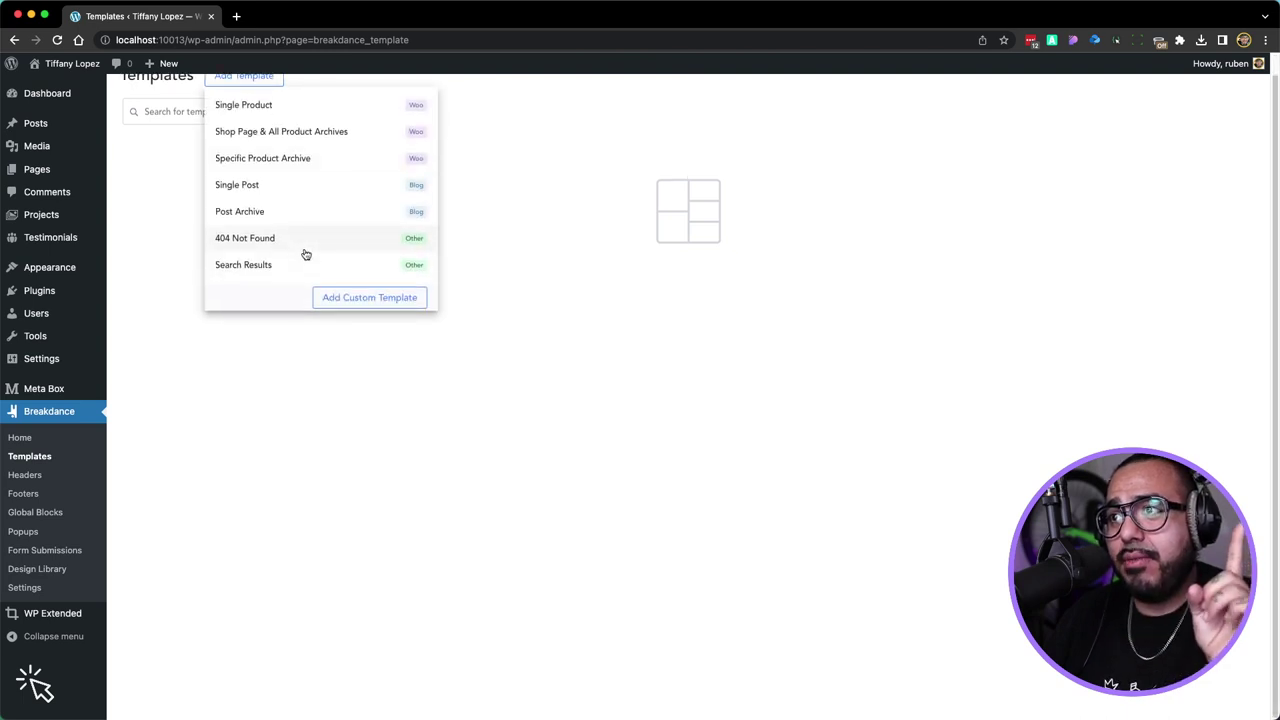
scroll(304, 256, up, 1)
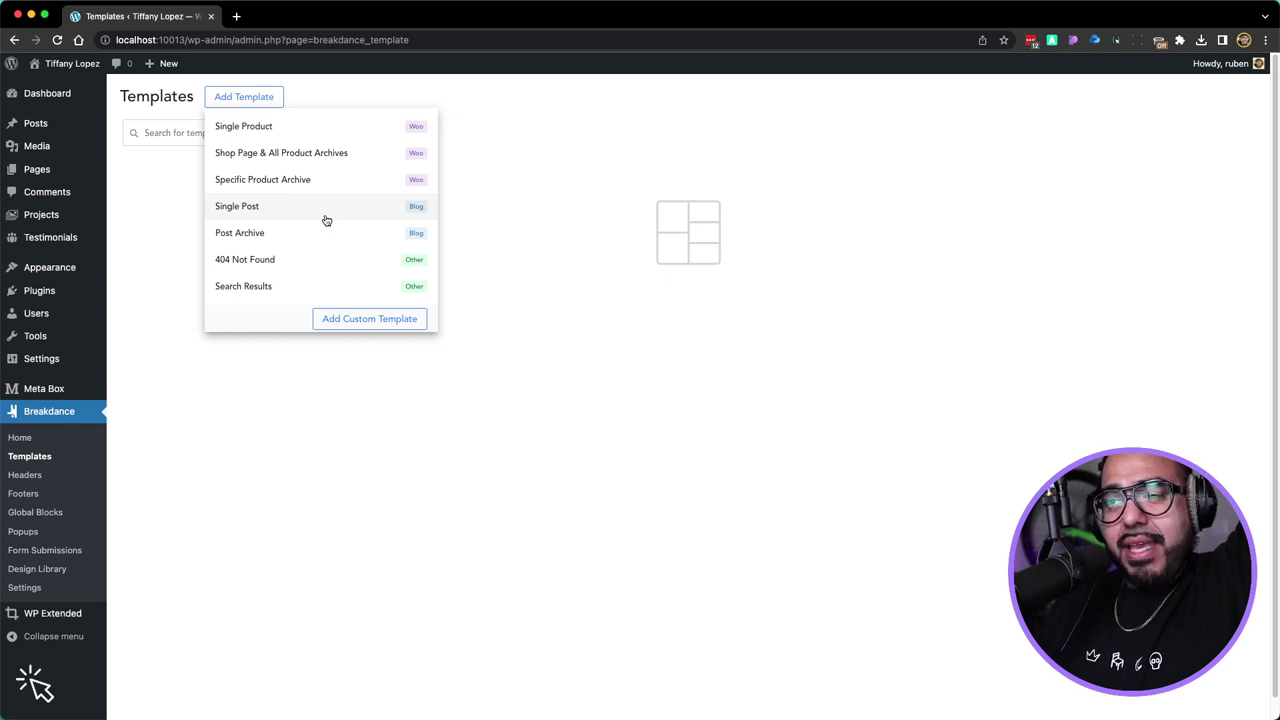
click(326, 220)
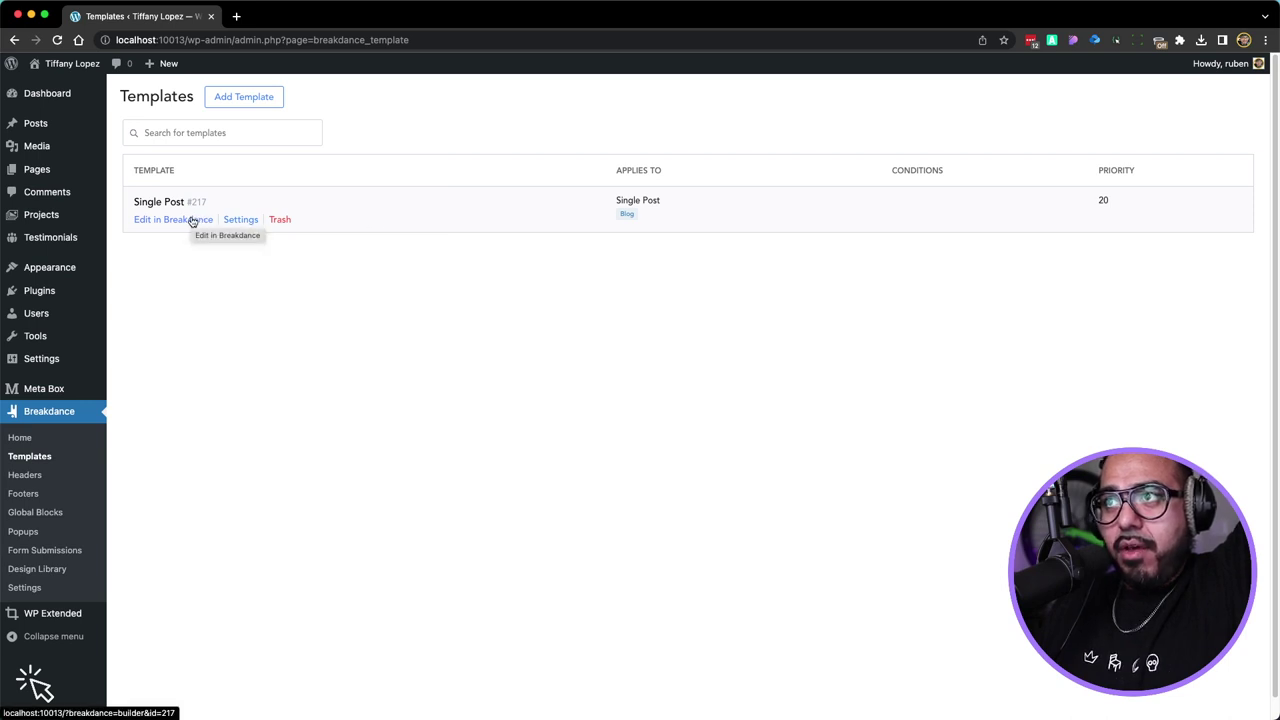
click(288, 222)
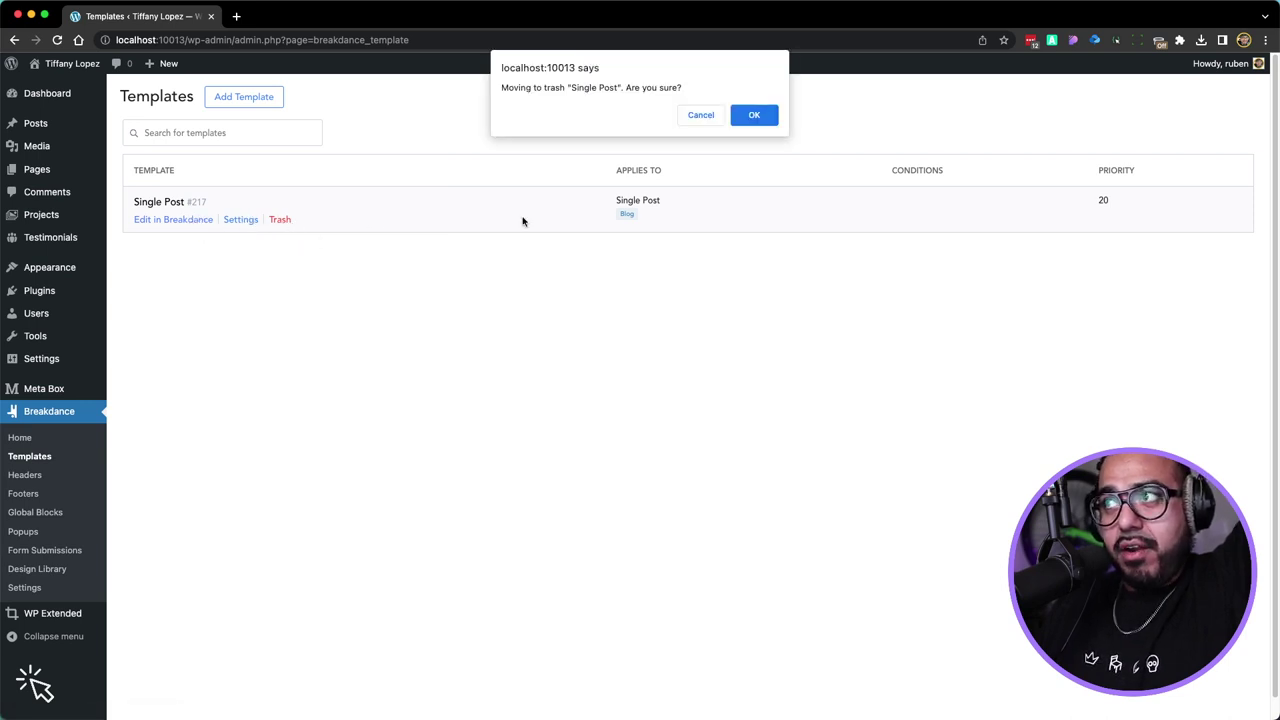
click(754, 115)
Try adding a Post Archive template, checking its settings and its layout in the builder before exiting to the frontend
click(275, 104)
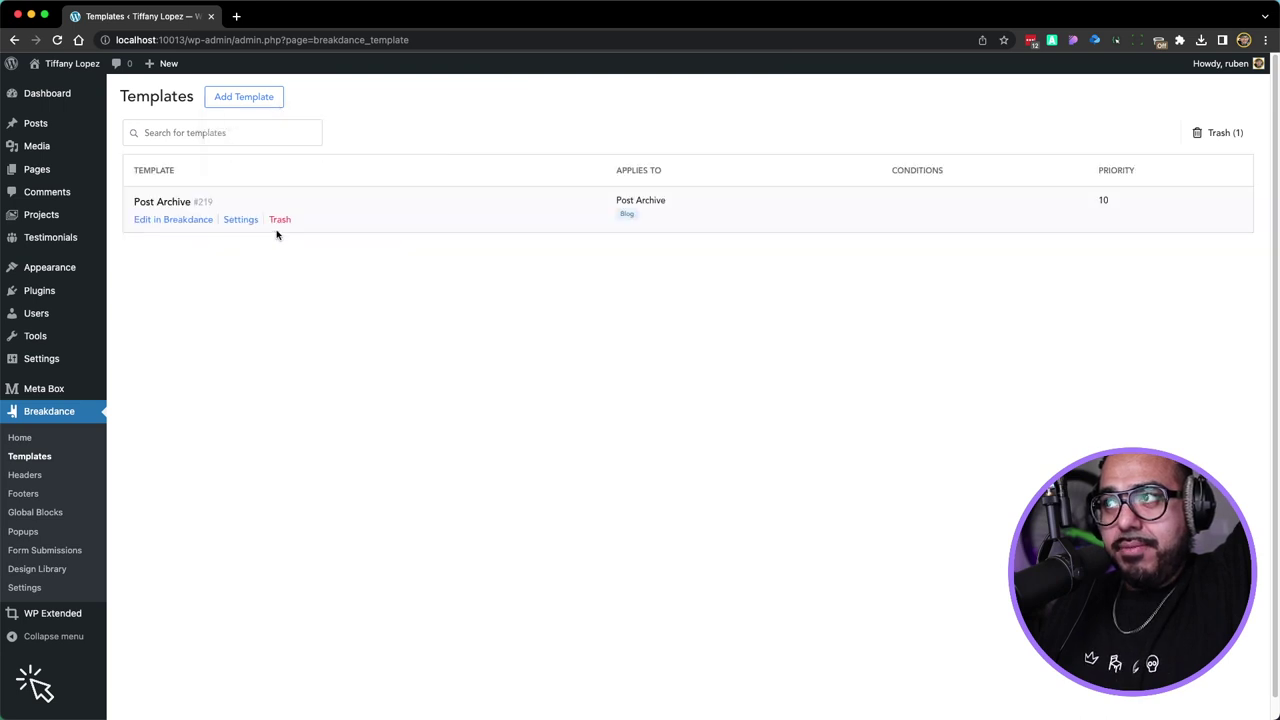
click(232, 220)
click(719, 430)
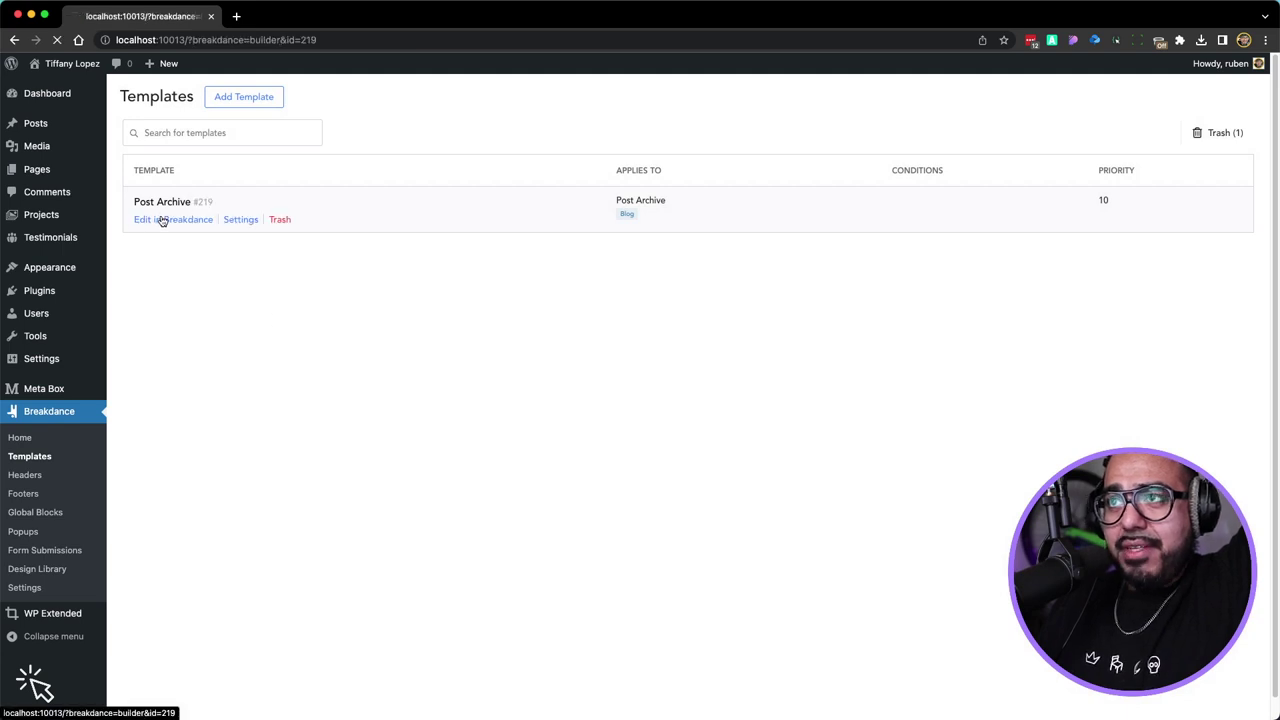
click(163, 219)
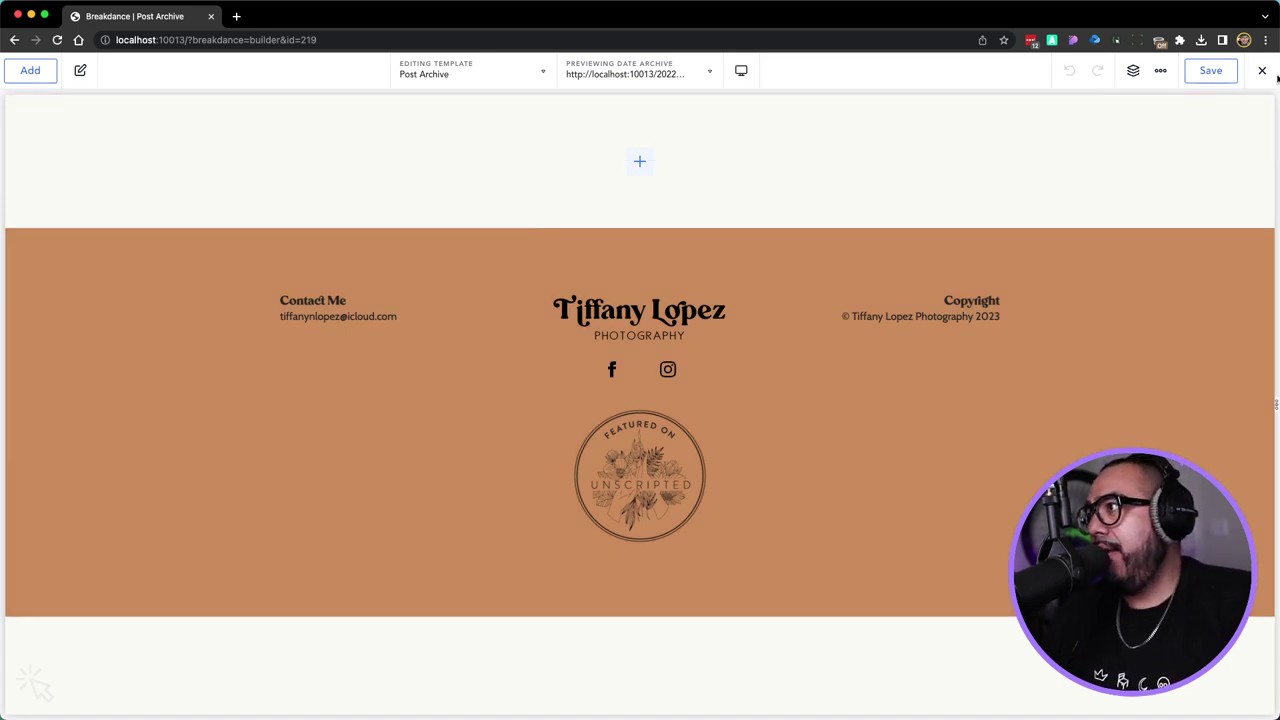
click(1262, 71)
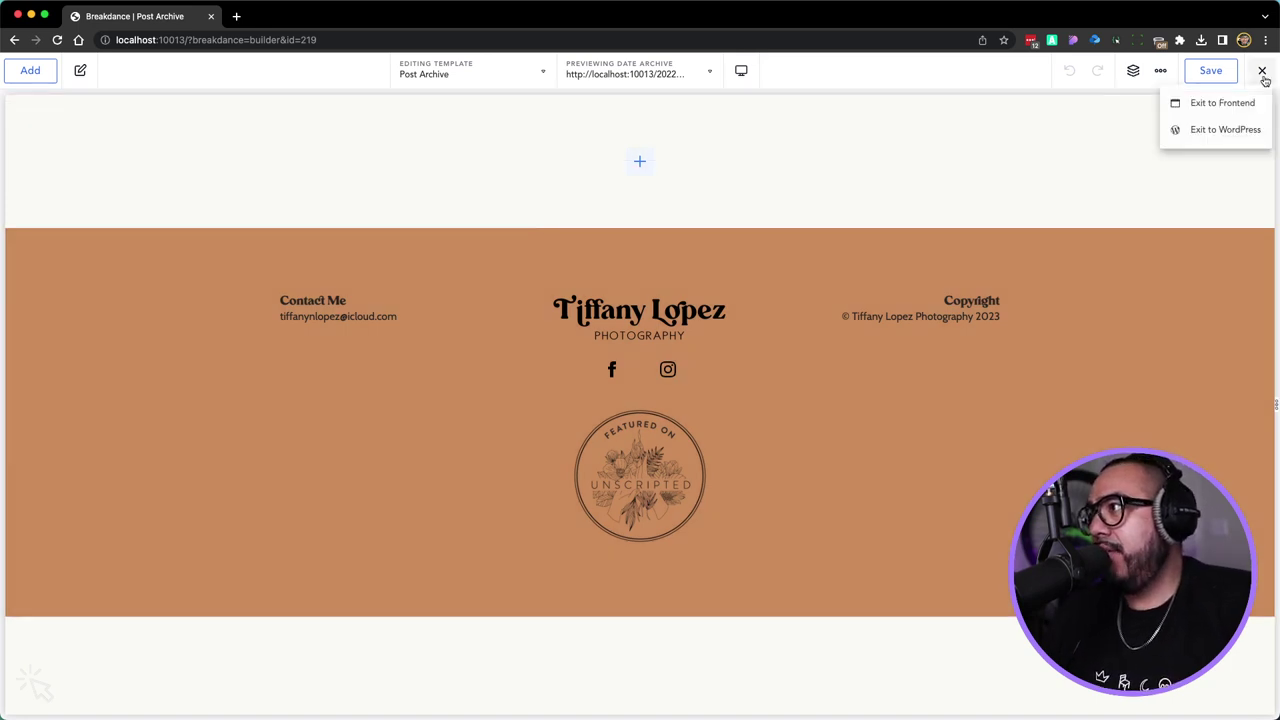
click(1228, 101)
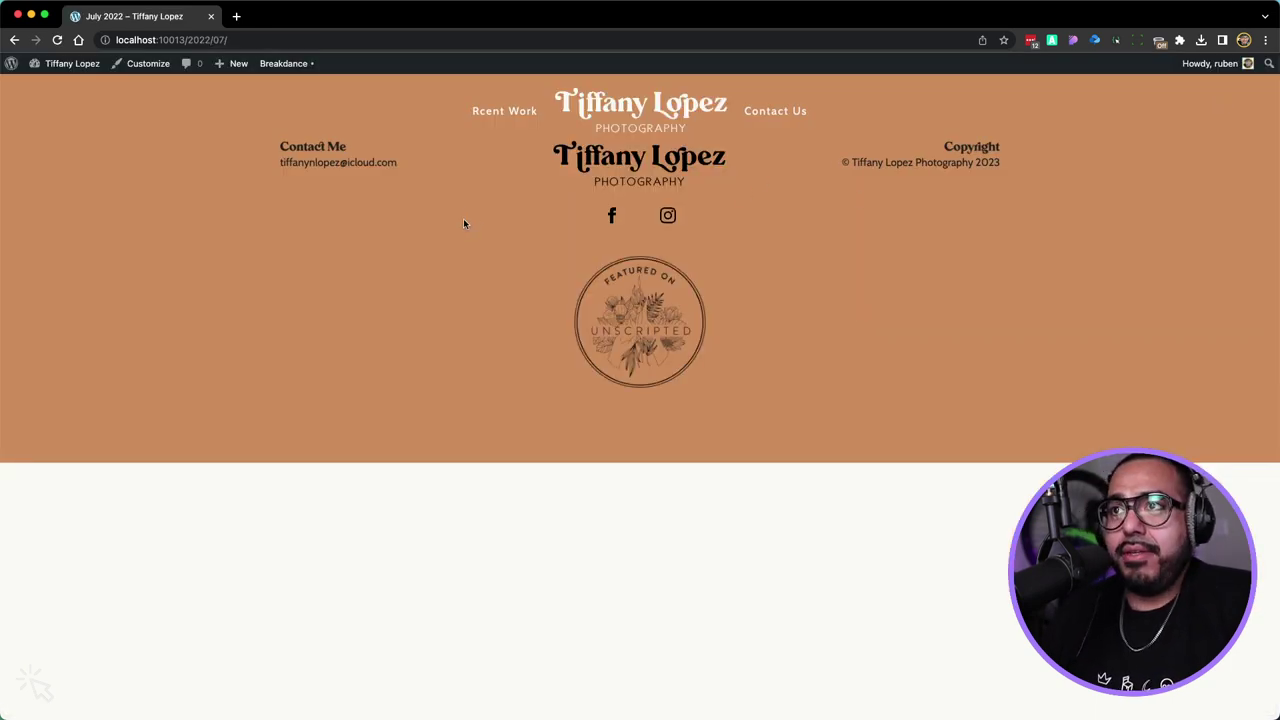
Return to the Breakdance Templates page and move the Post Archive template to the trash
mouse_move(72, 63)
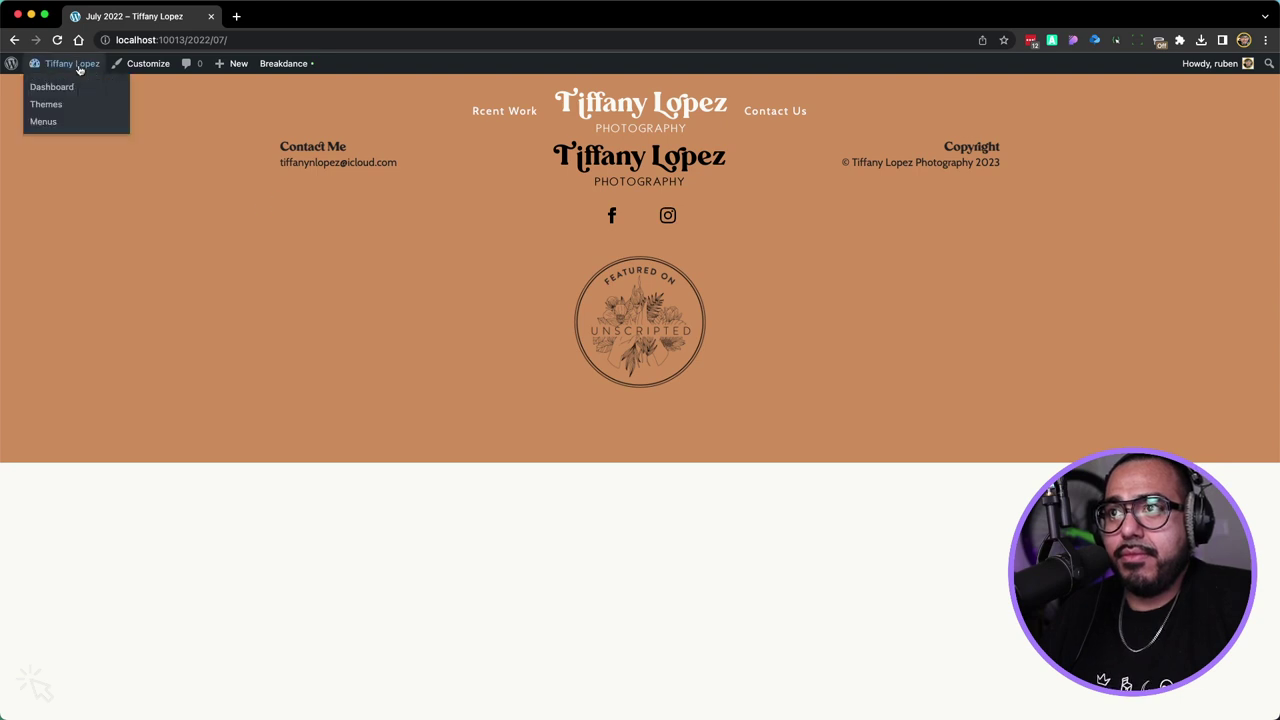
click(77, 87)
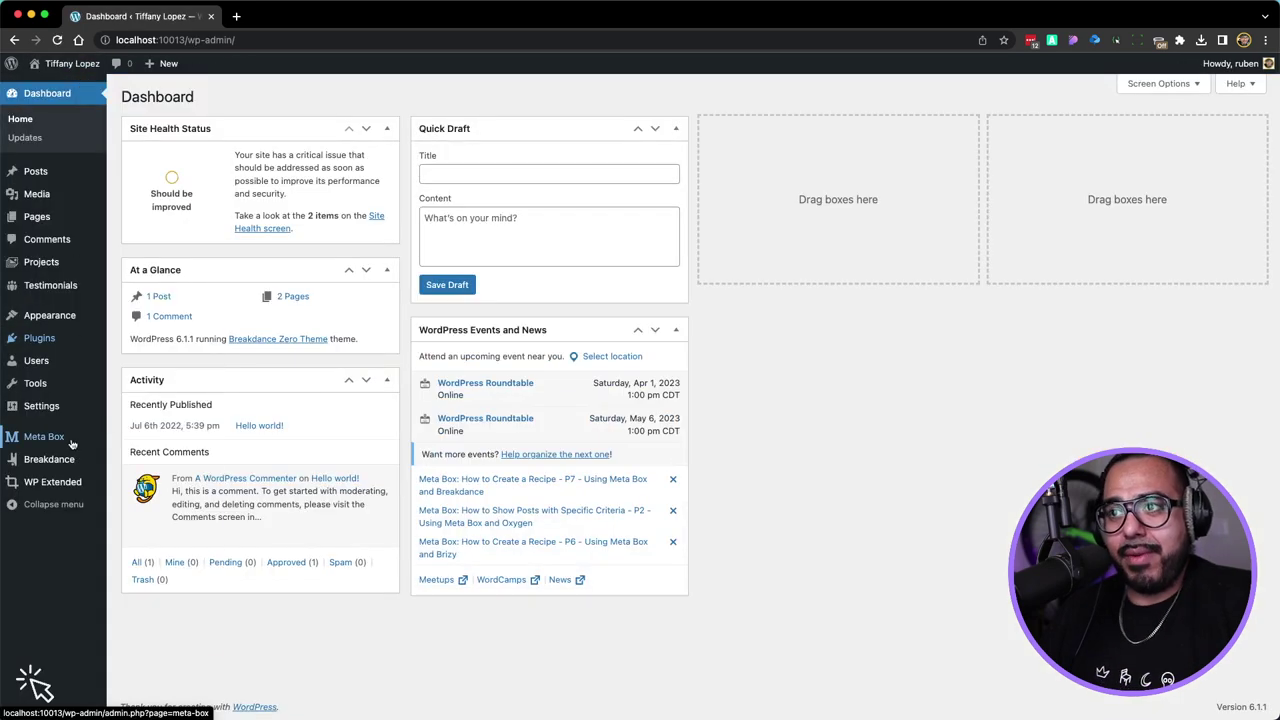
mouse_move(73, 459)
click(153, 484)
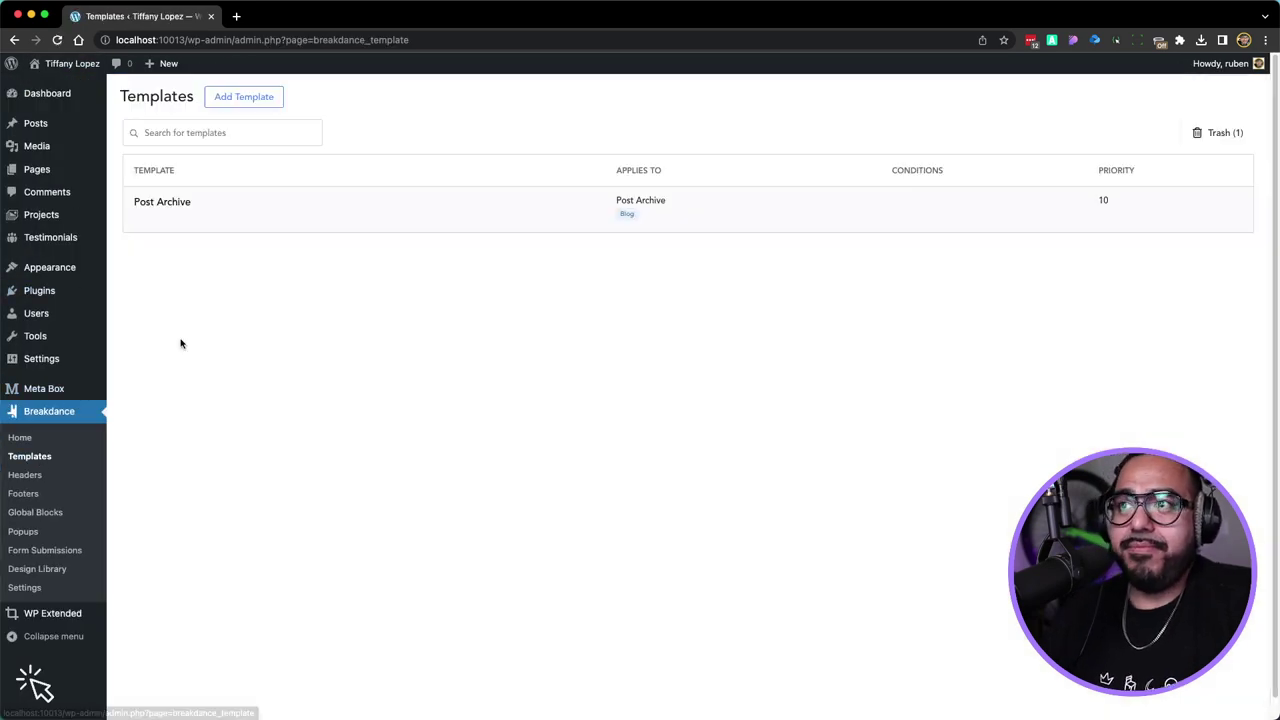
mouse_move(180, 218)
click(280, 219)
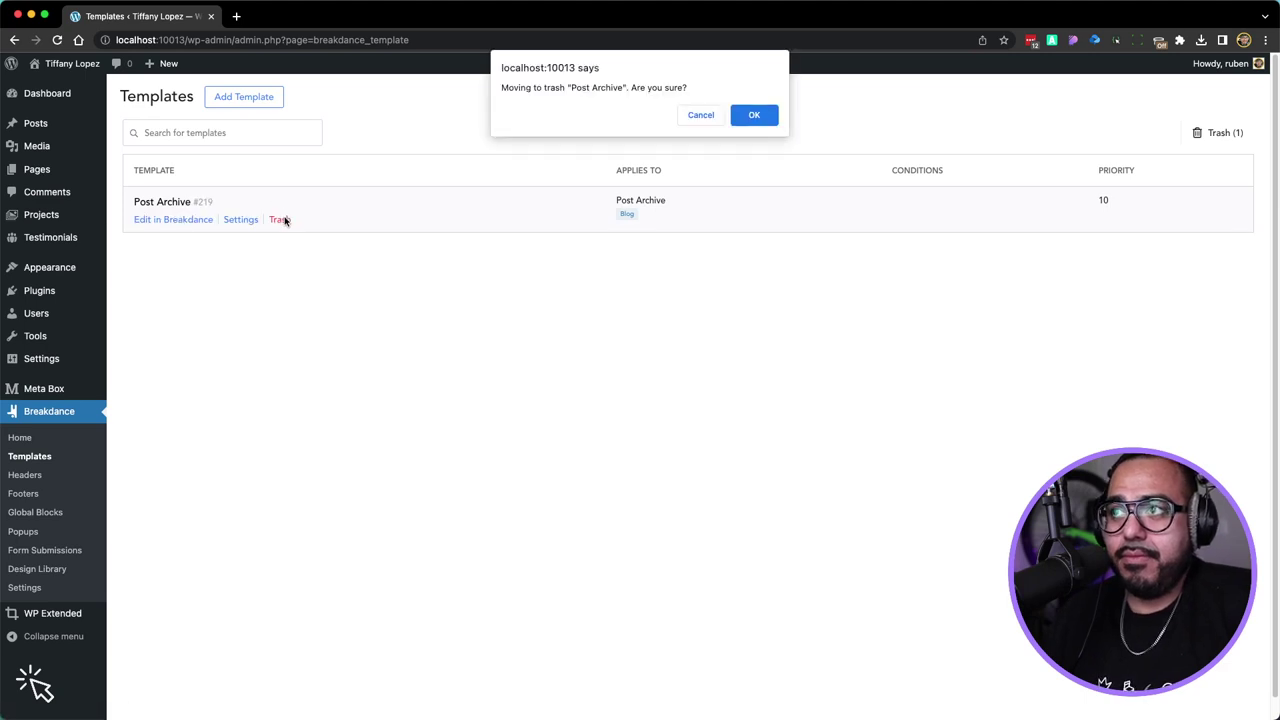
click(752, 116)
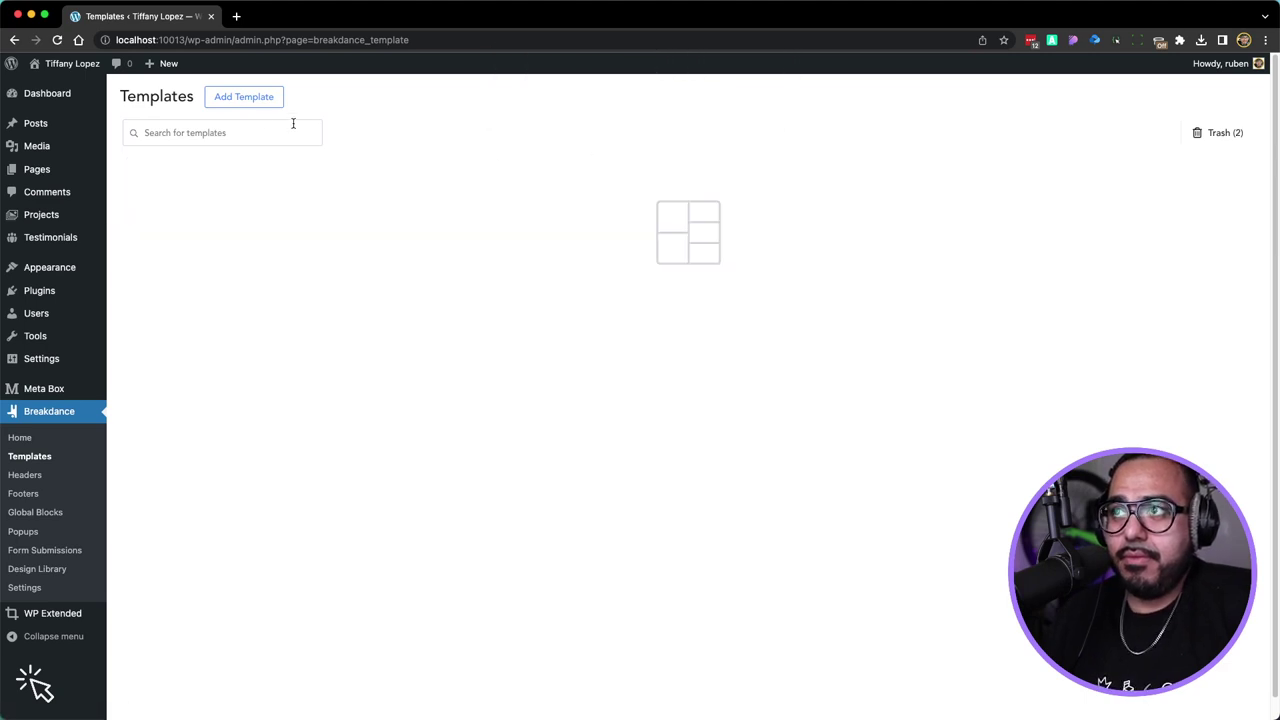
Start a custom template and title it Project Template
click(249, 97)
scroll(322, 132, down, 2)
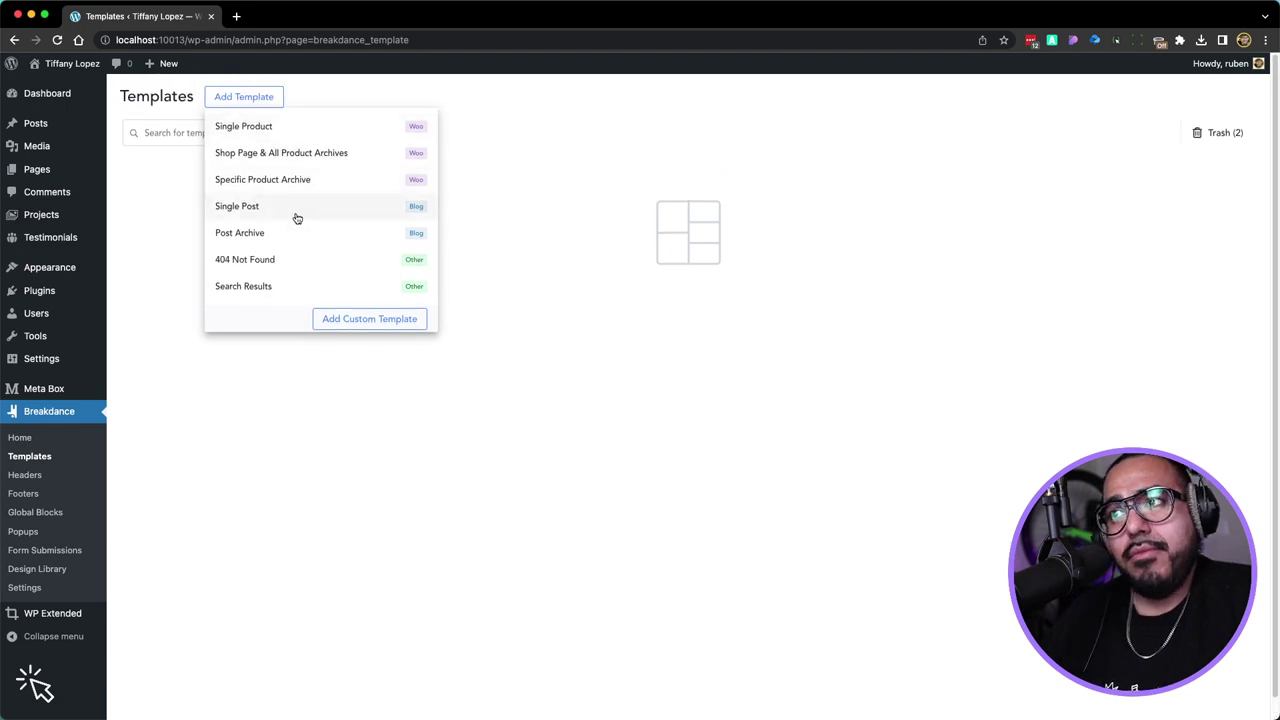
click(366, 326)
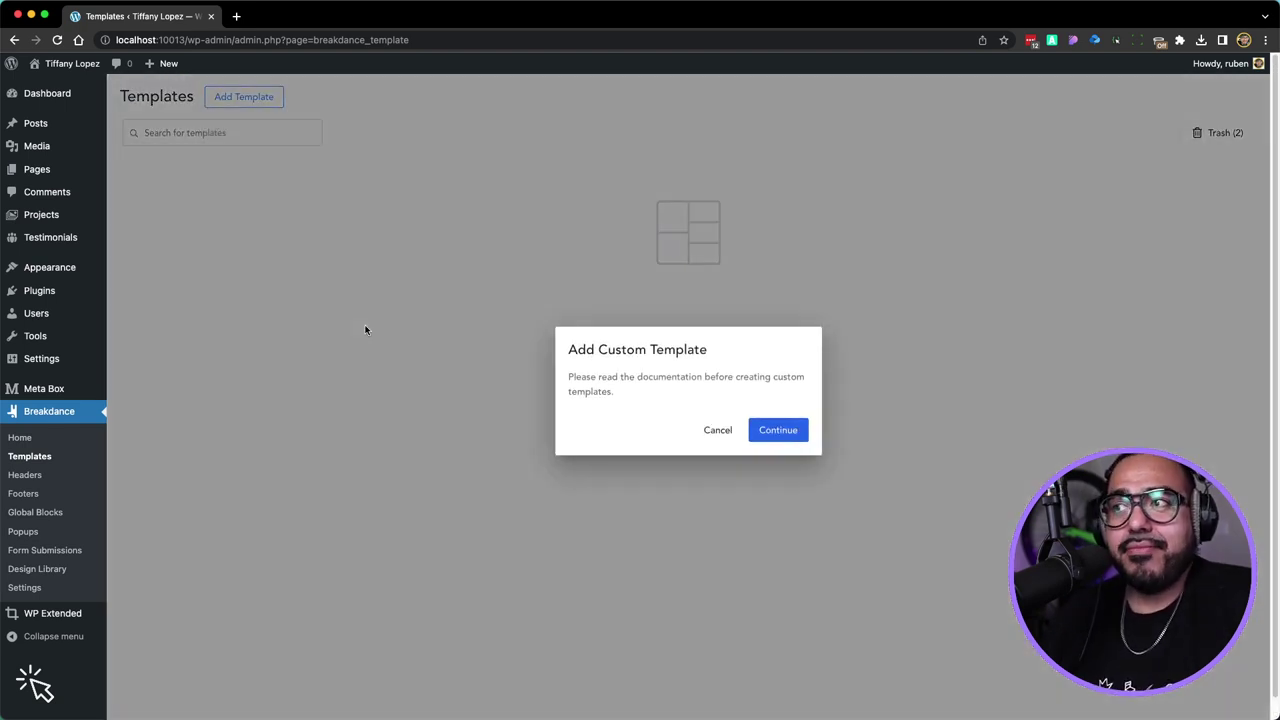
click(785, 432)
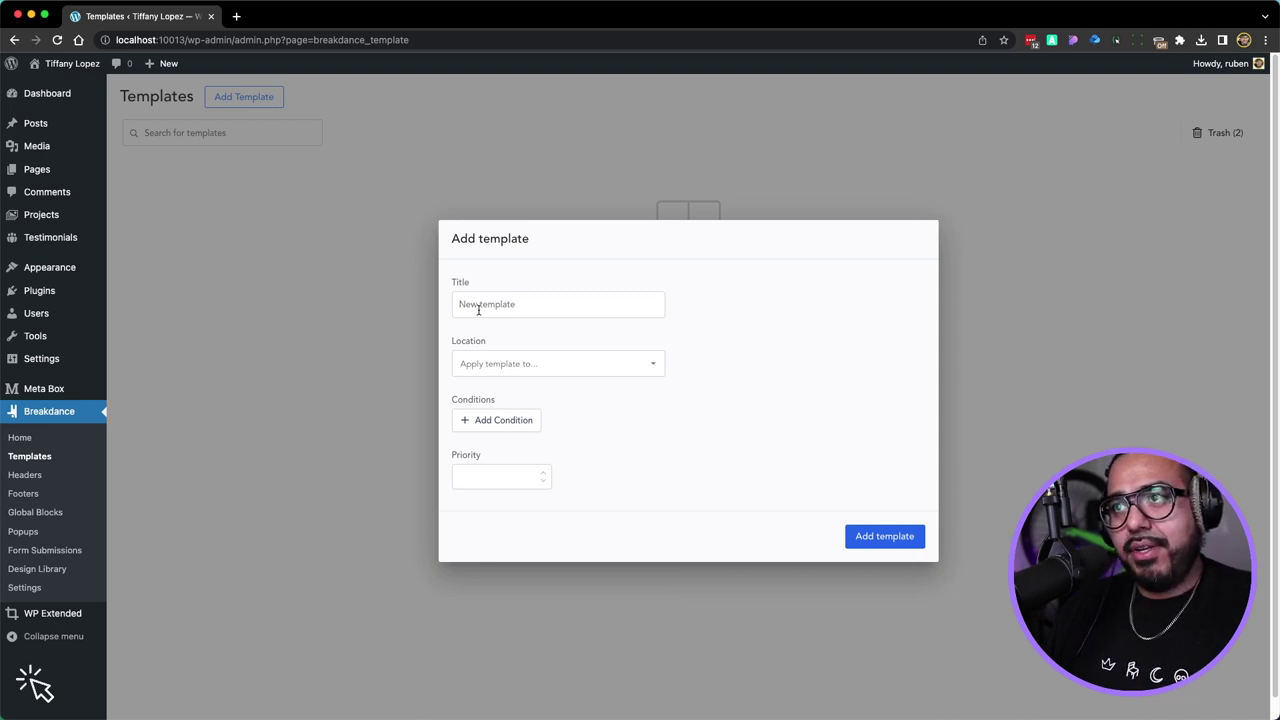
text(Projects Te)
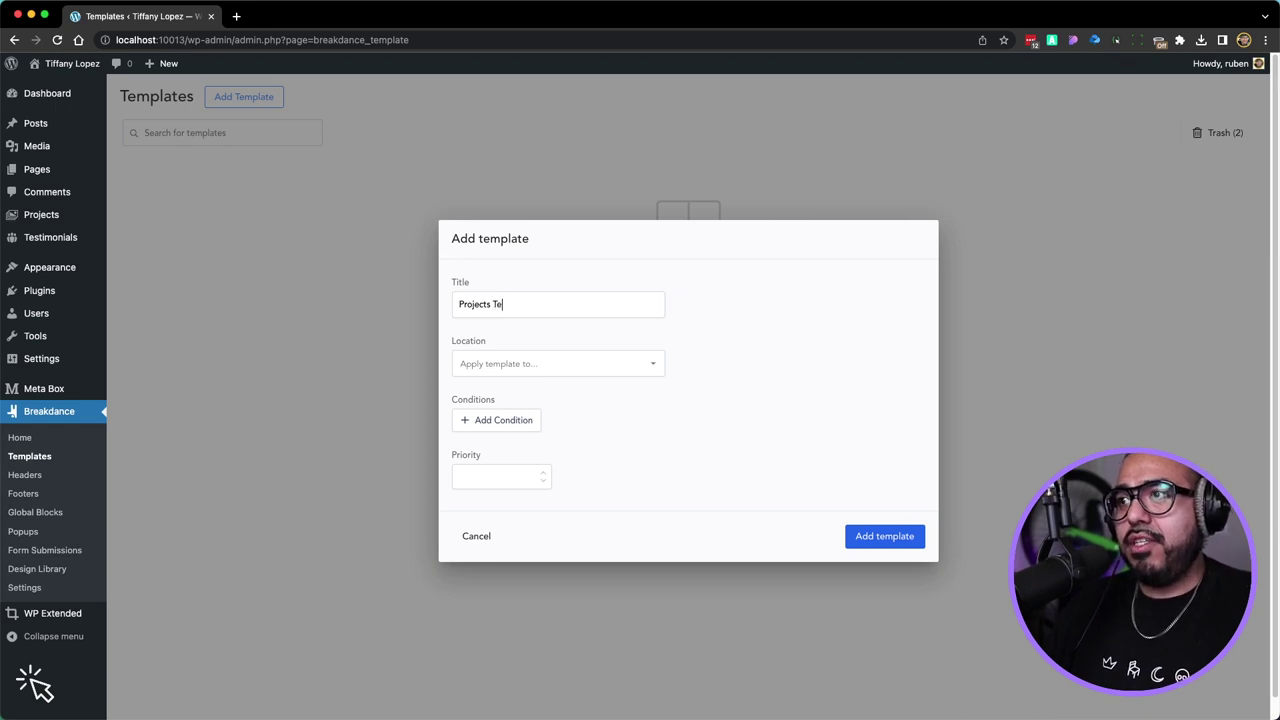
key(BackSpace)
key(BackSpace)
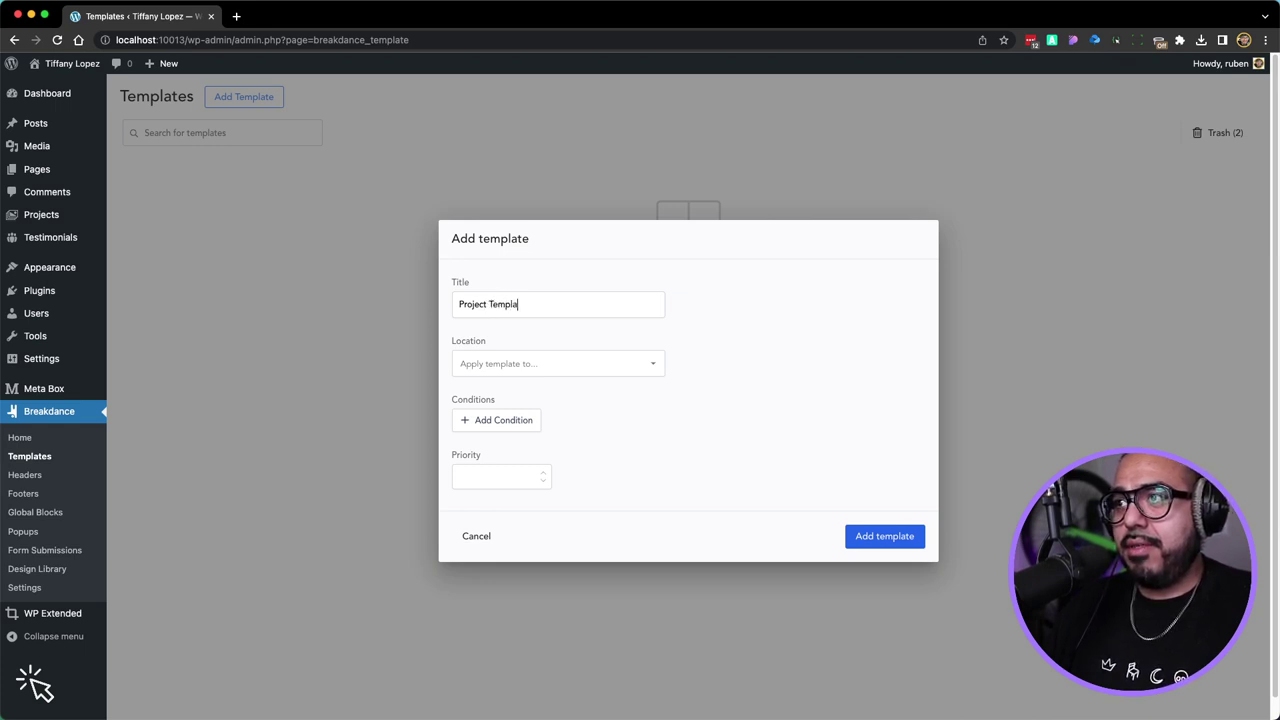
Add the template with its location set to Single / Projects, and open it in the Breakdance builder
click(555, 371)
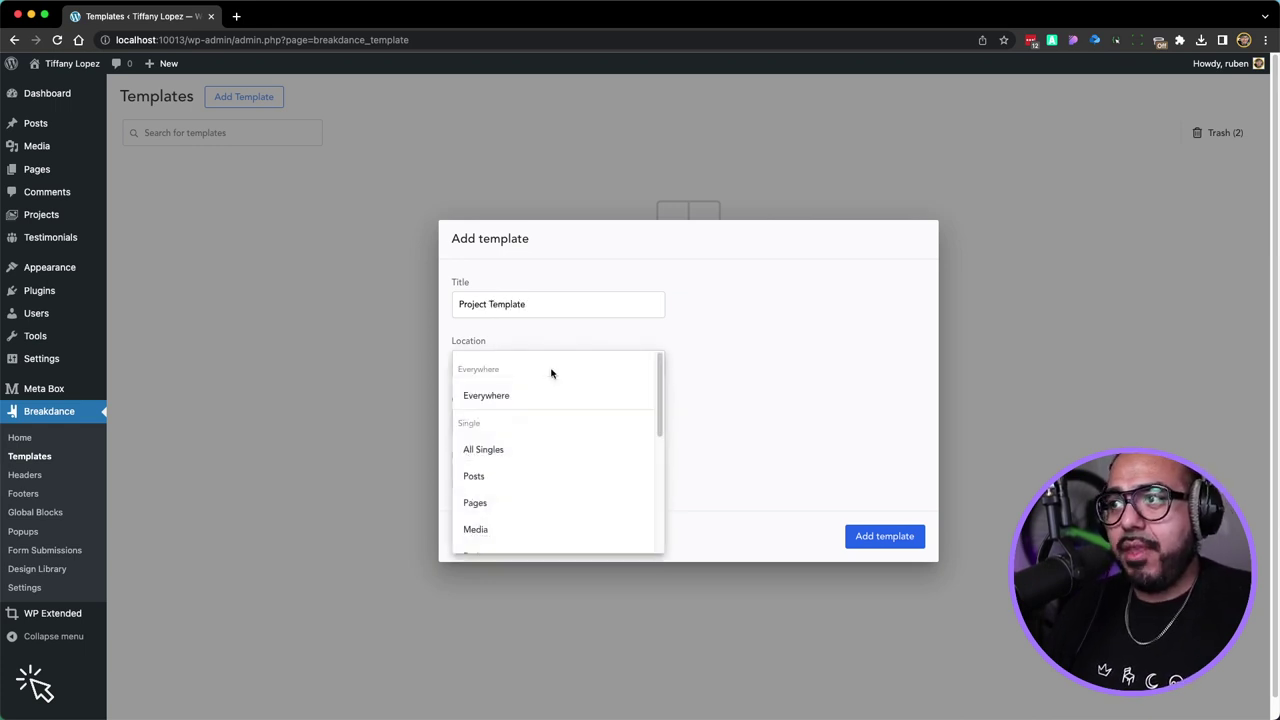
scroll(531, 413, down, 5)
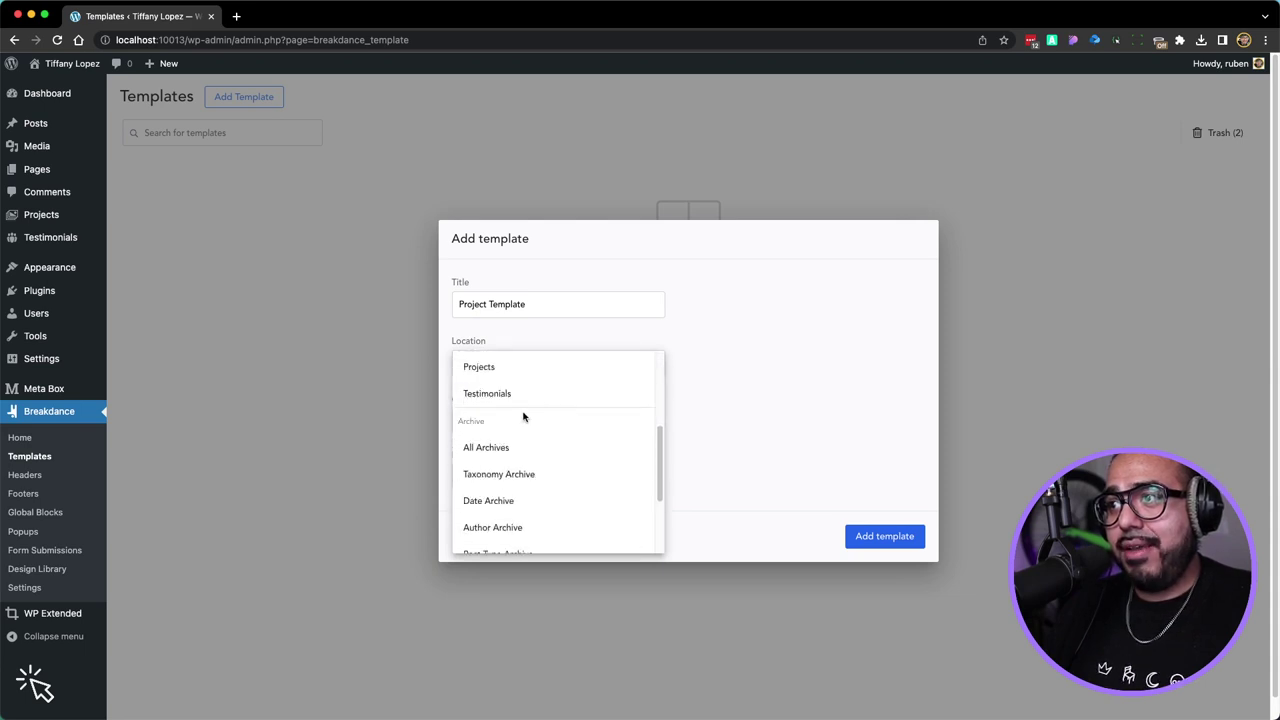
scroll(522, 417, up, 1)
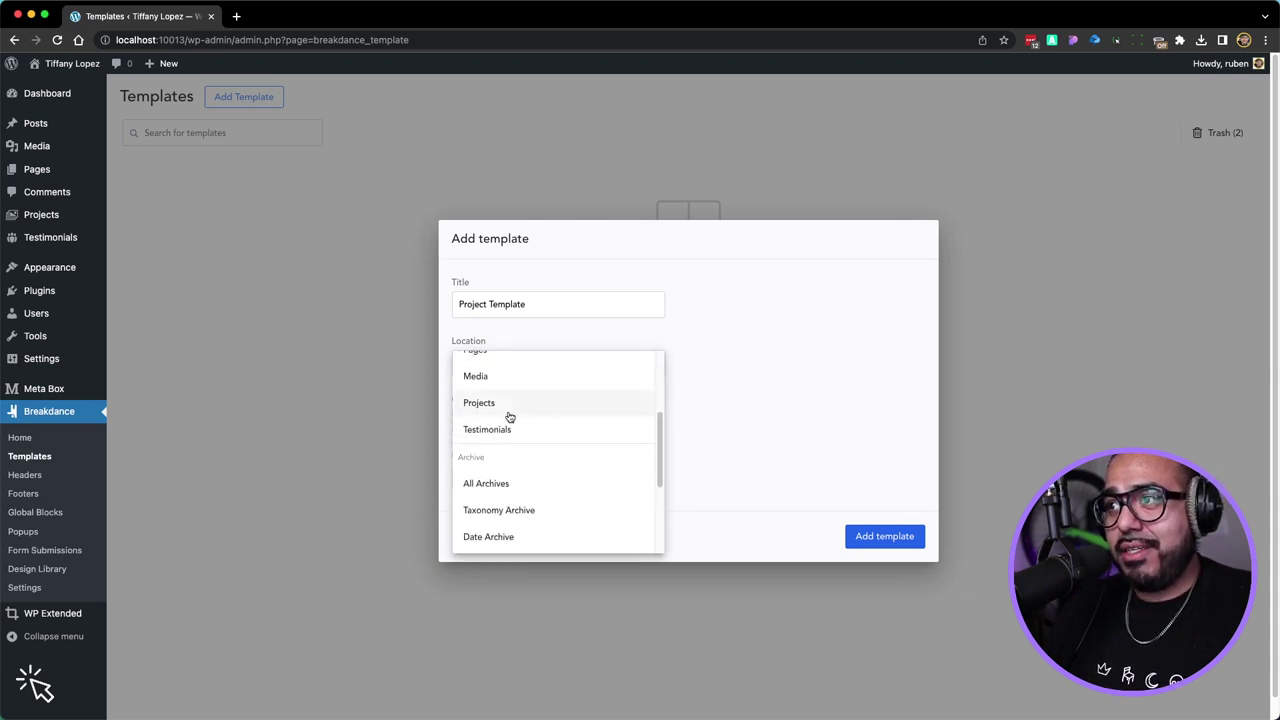
click(508, 410)
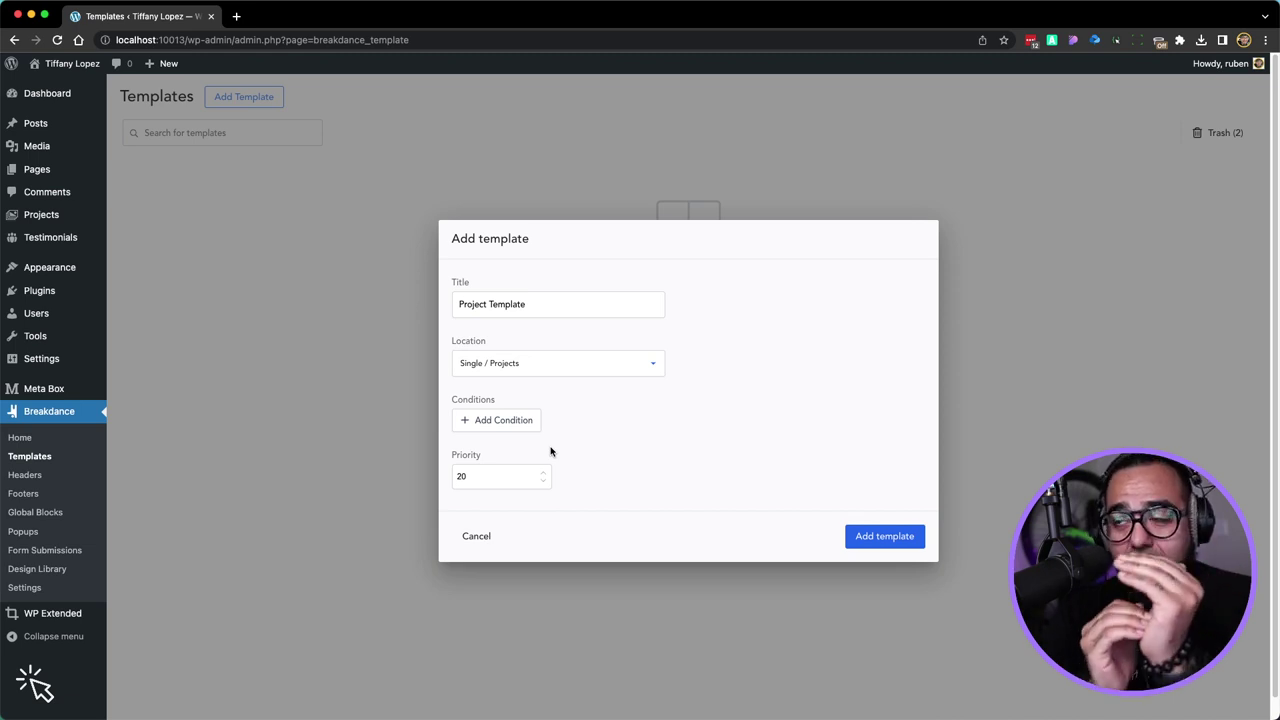
click(903, 536)
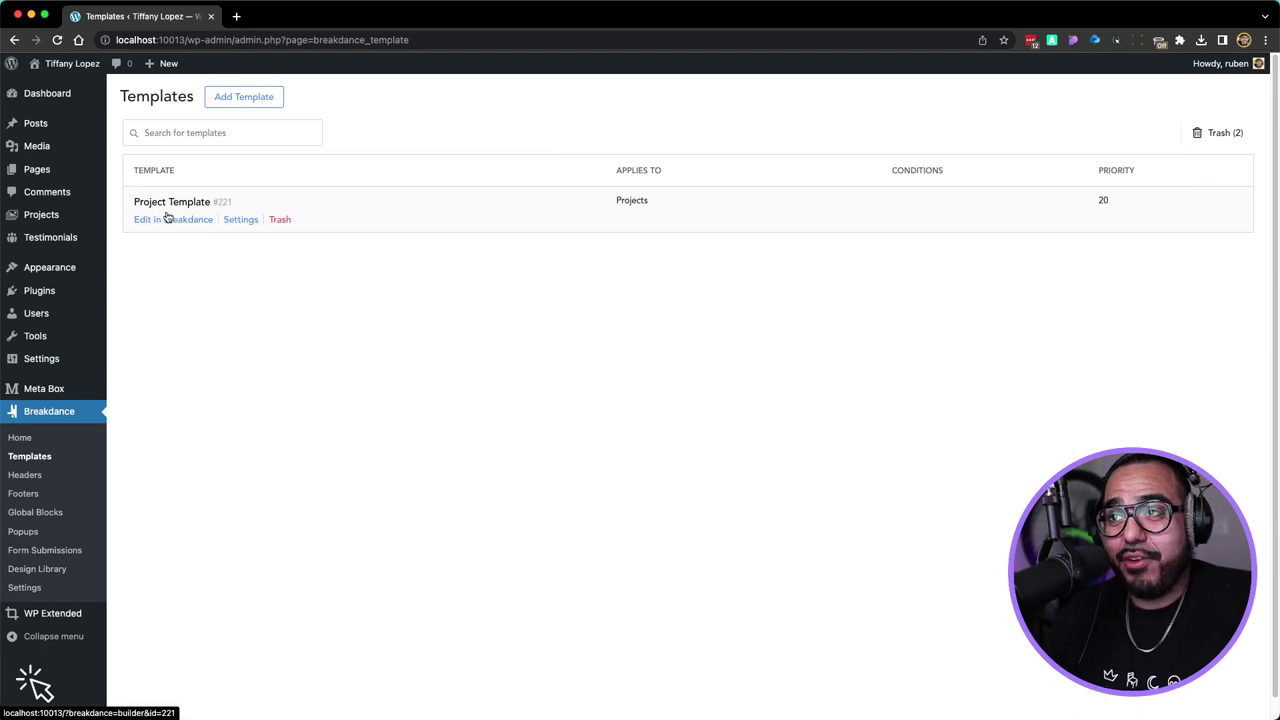
click(167, 219)
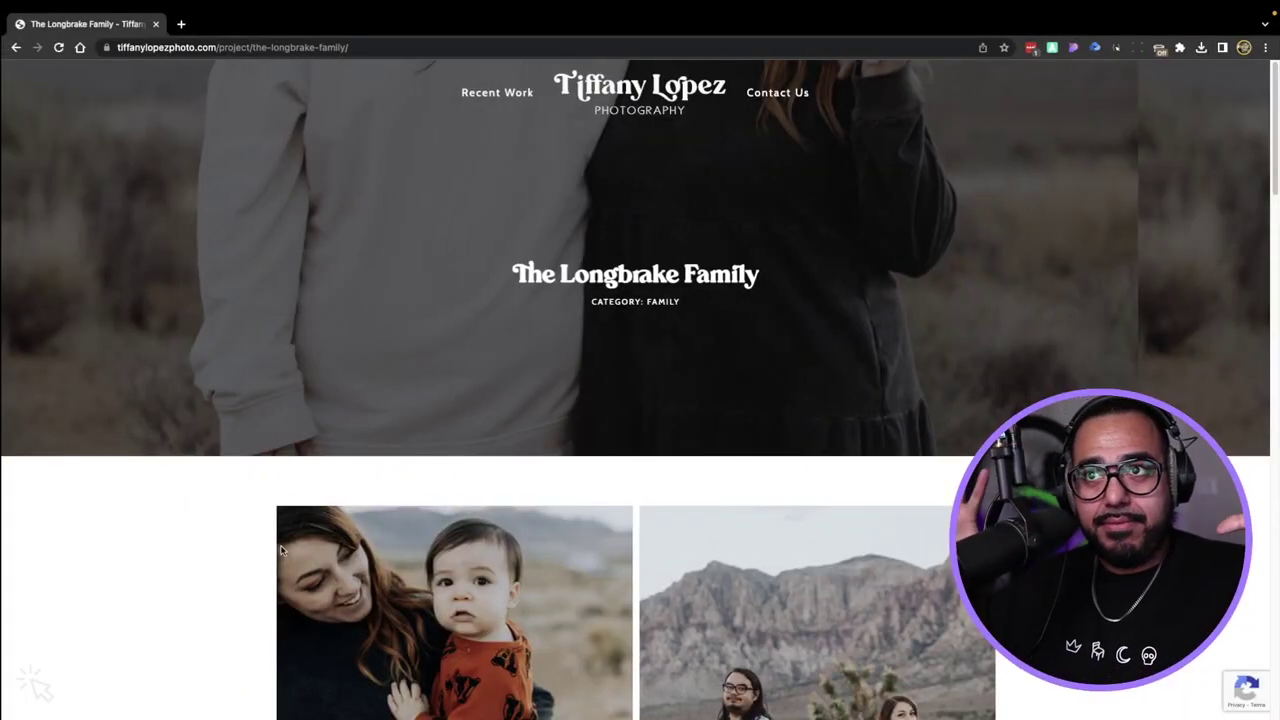
Examine the layout of the existing live project page, from its hero and gallery down to the booking form and footer
scroll(404, 488, down, 8)
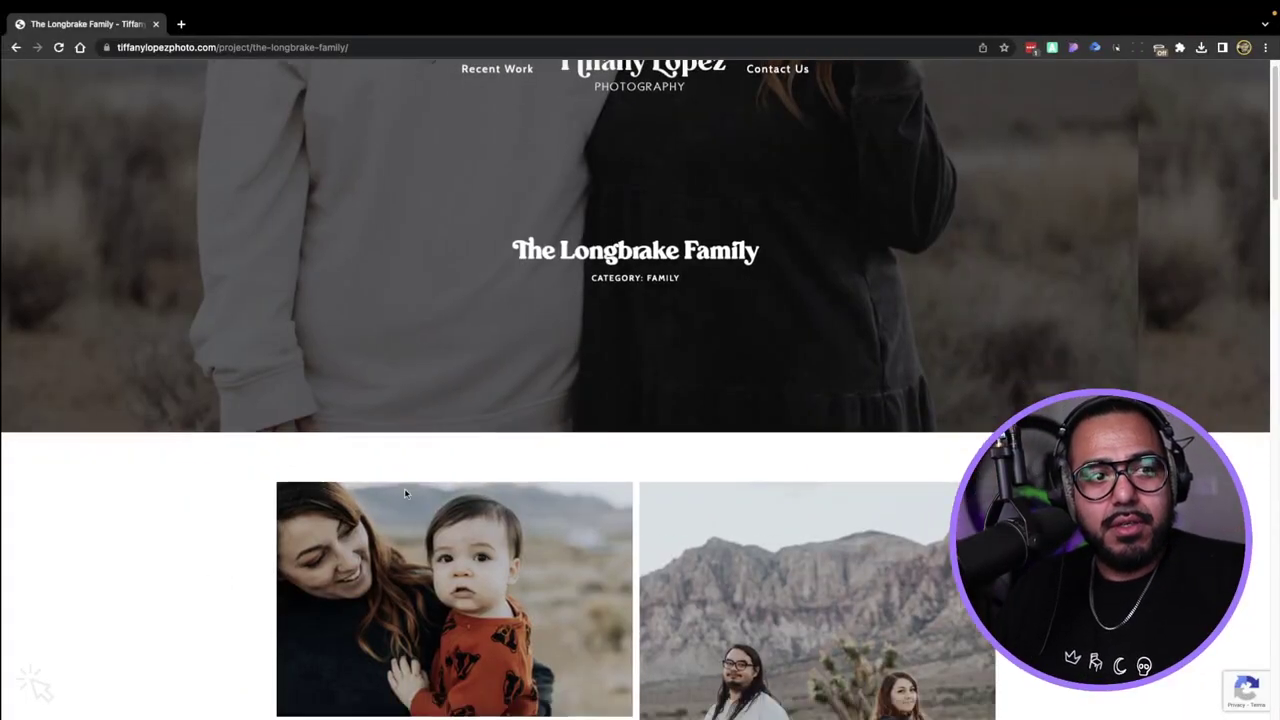
scroll(526, 459, down, 12)
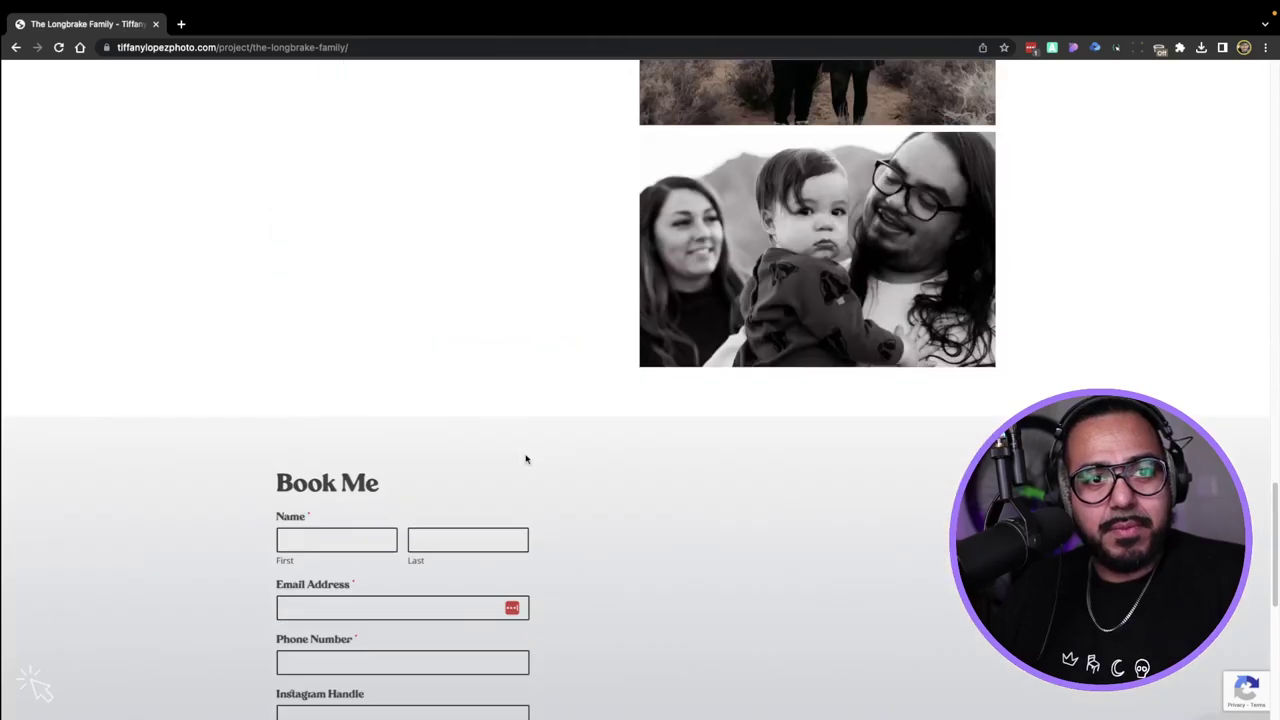
scroll(680, 397, down, 3)
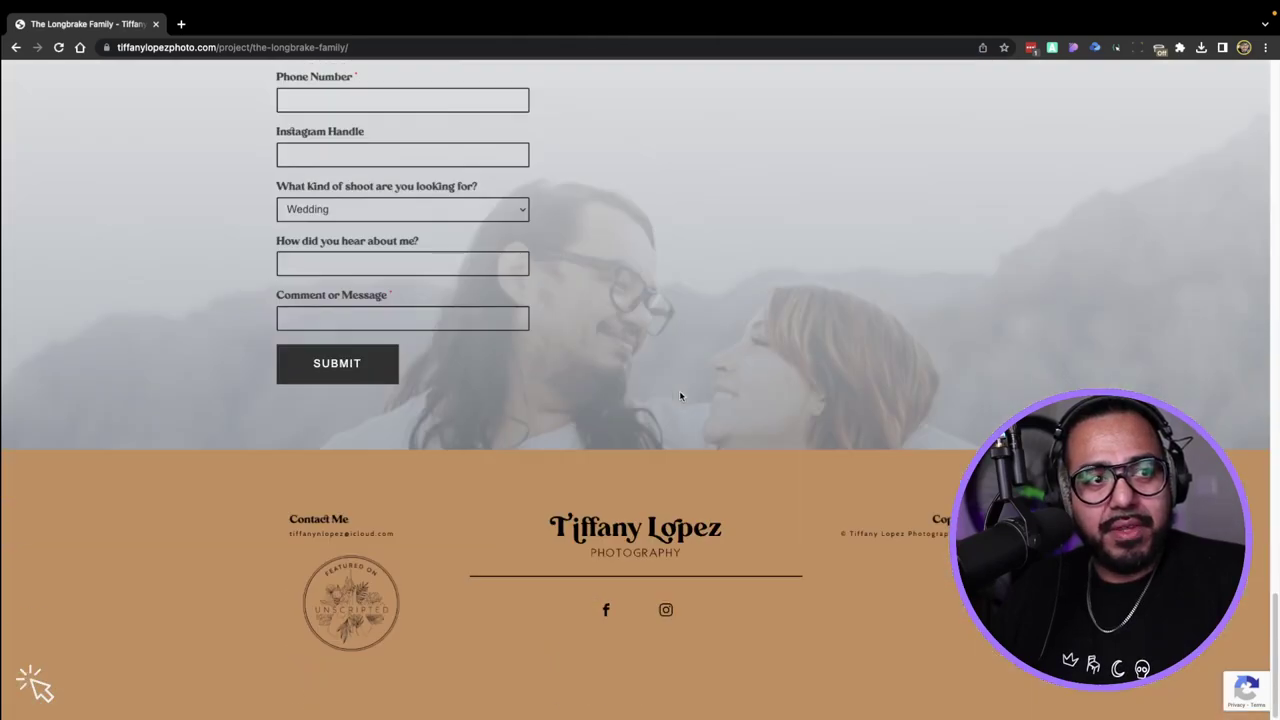
scroll(680, 397, up, 10)
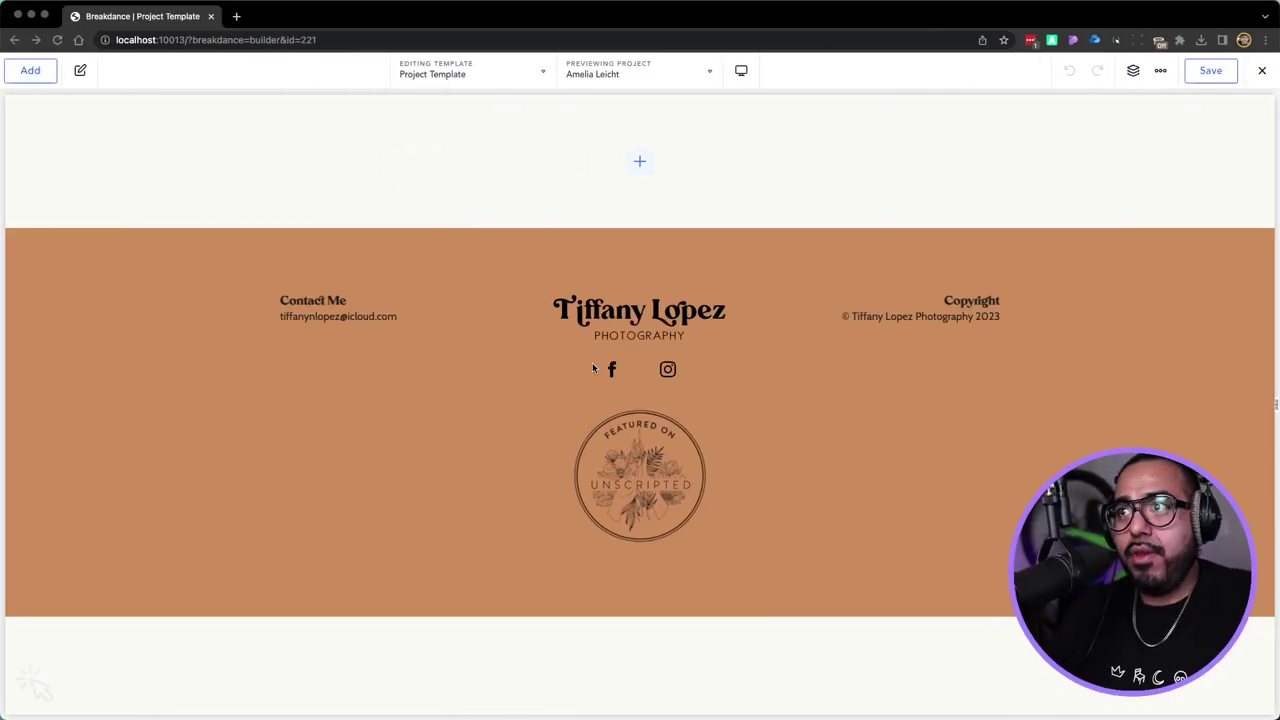
Browse the Home page sections of the This Website design set in the library, and close it without importing anything
click(639, 162)
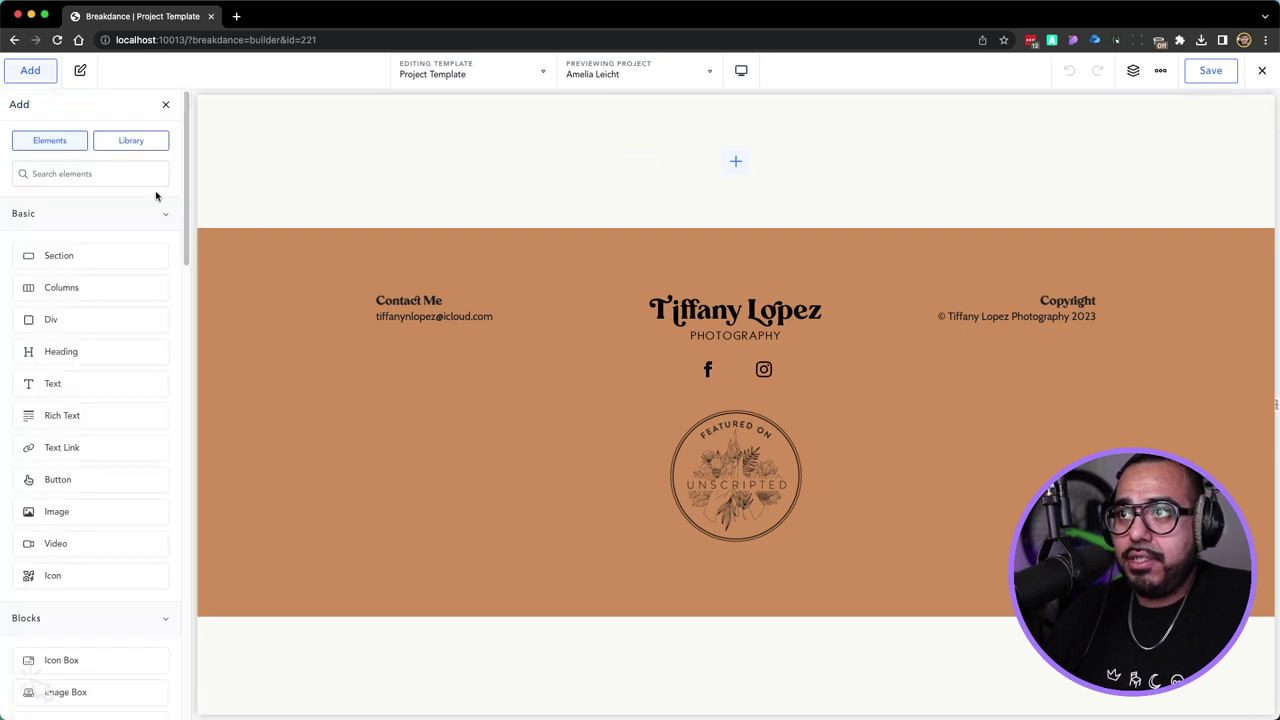
click(112, 141)
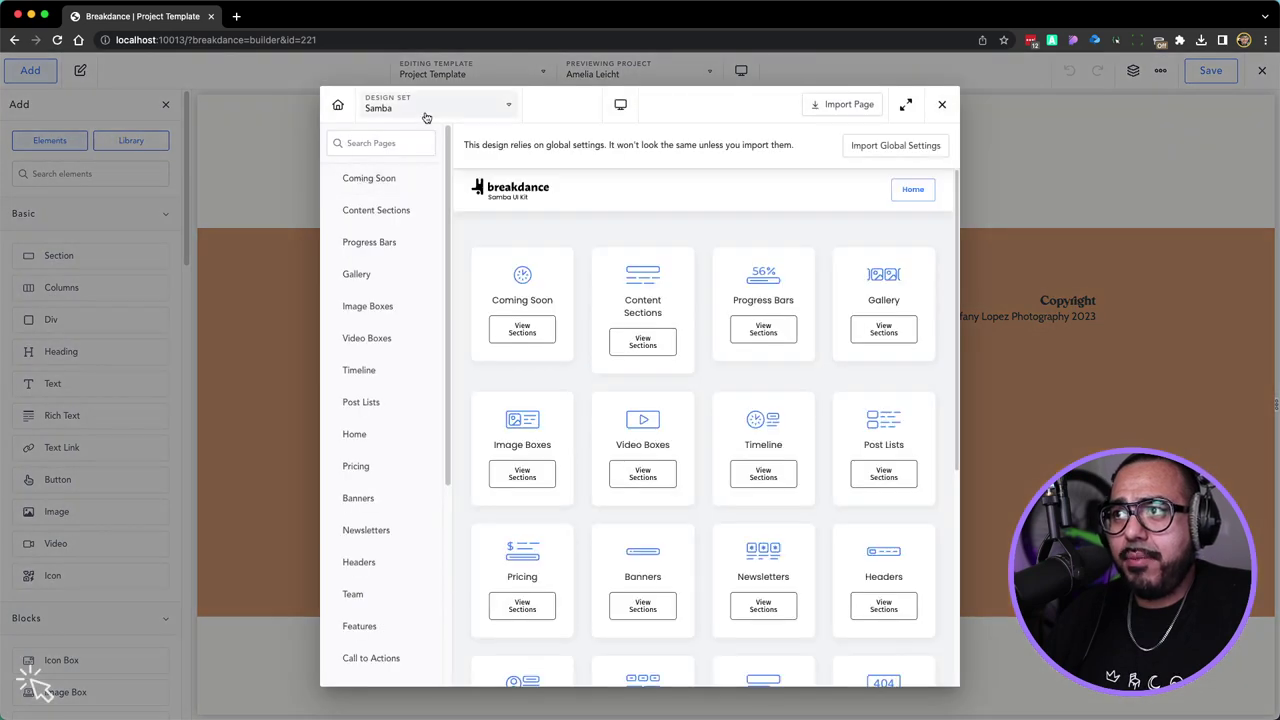
click(426, 112)
click(396, 134)
click(357, 210)
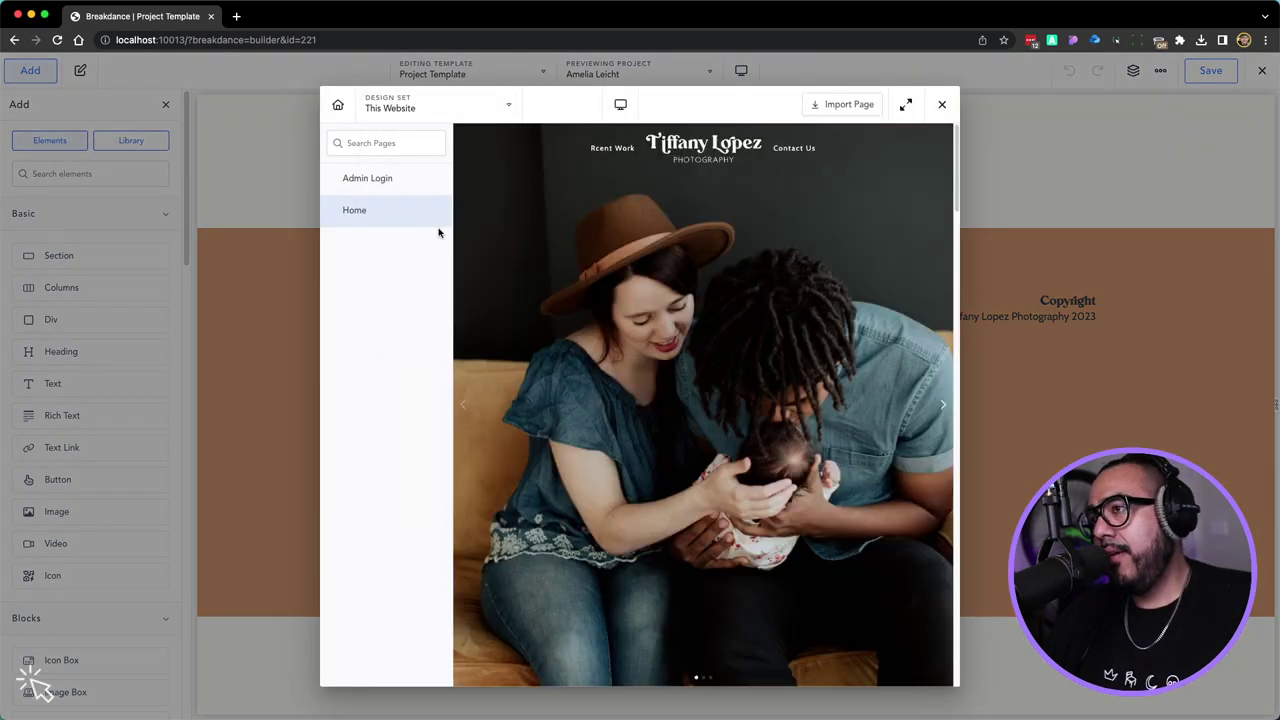
mouse_move(590, 222)
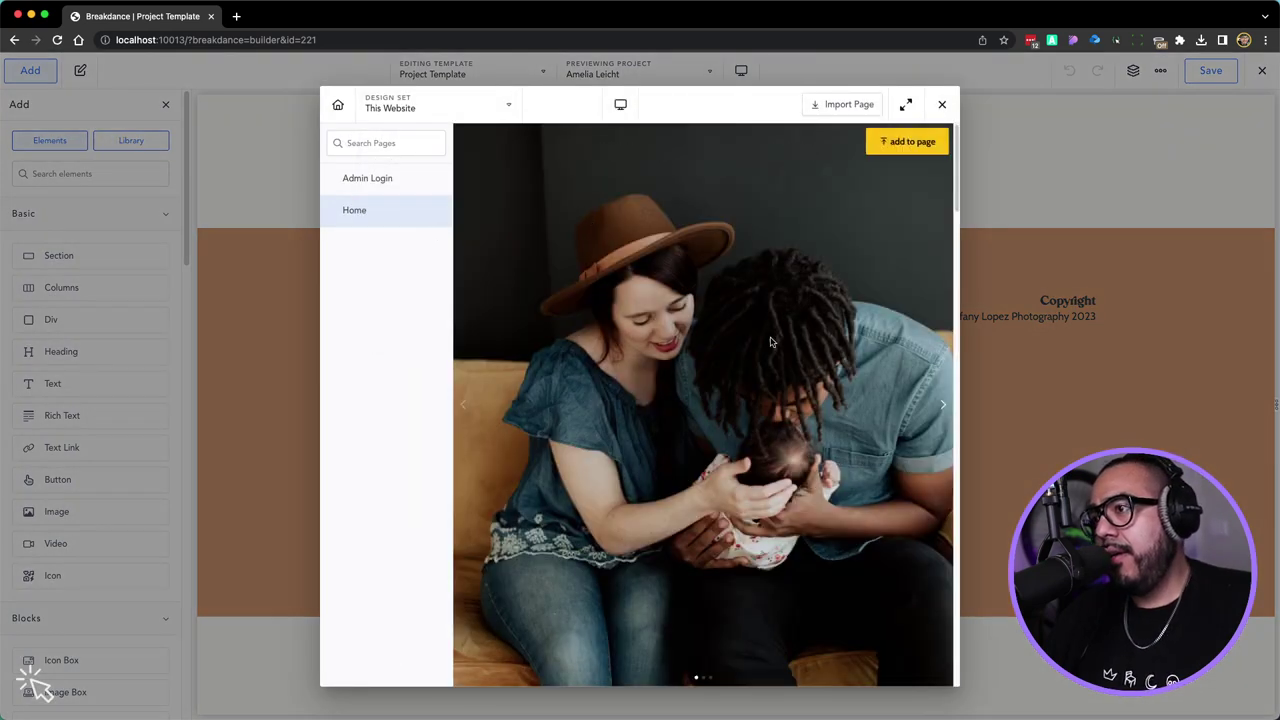
click(941, 106)
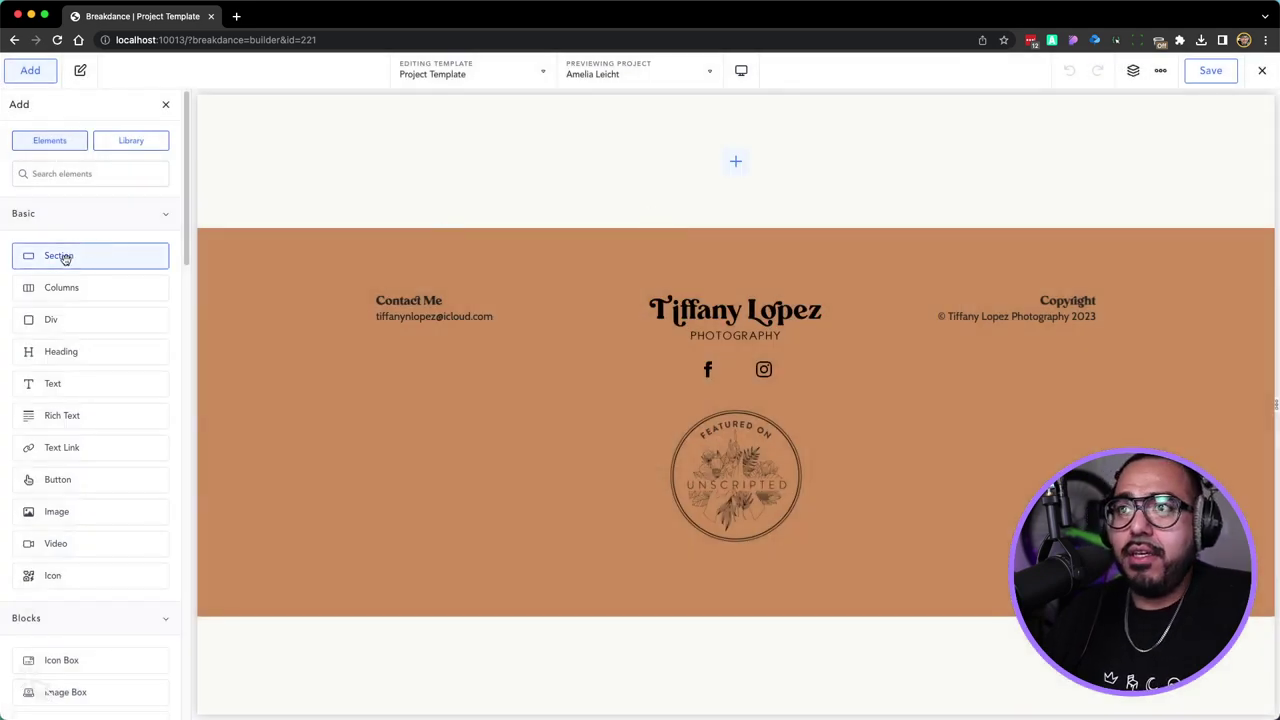
Add a section to the Project Template, place a heading inside it and select that heading
click(50, 262)
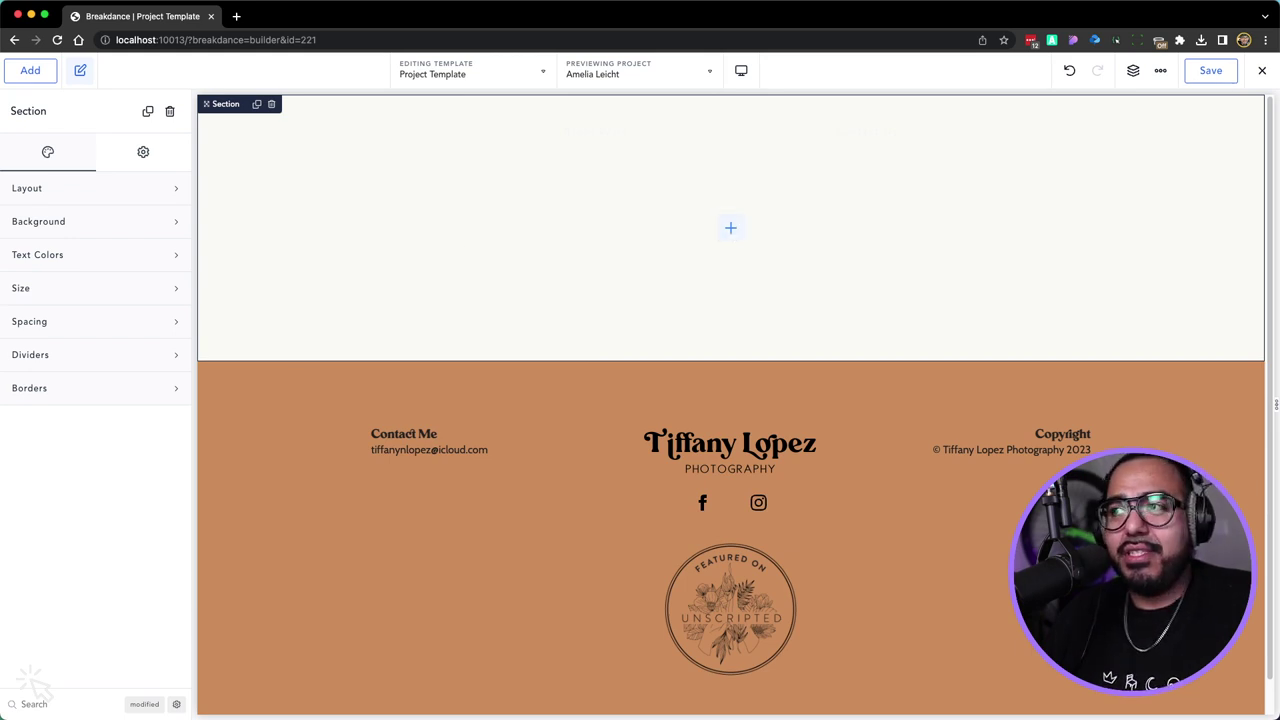
click(730, 228)
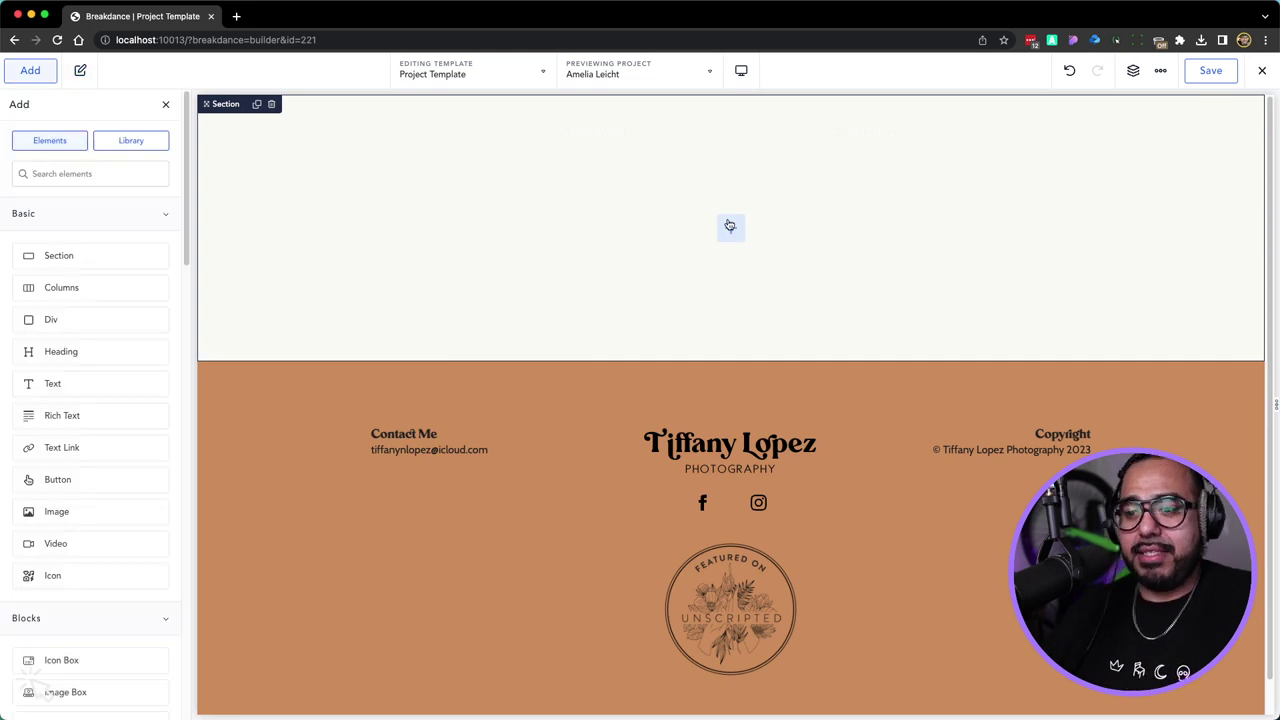
text(head)
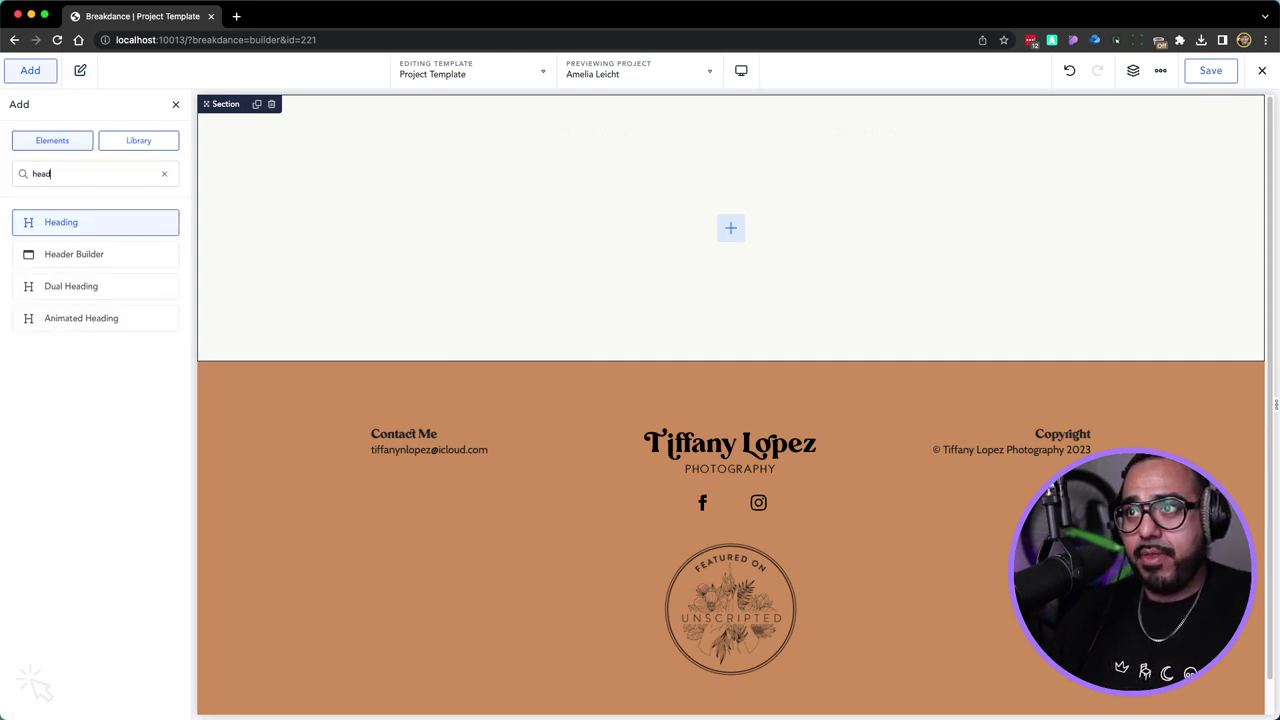
key(Return)
click(717, 201)
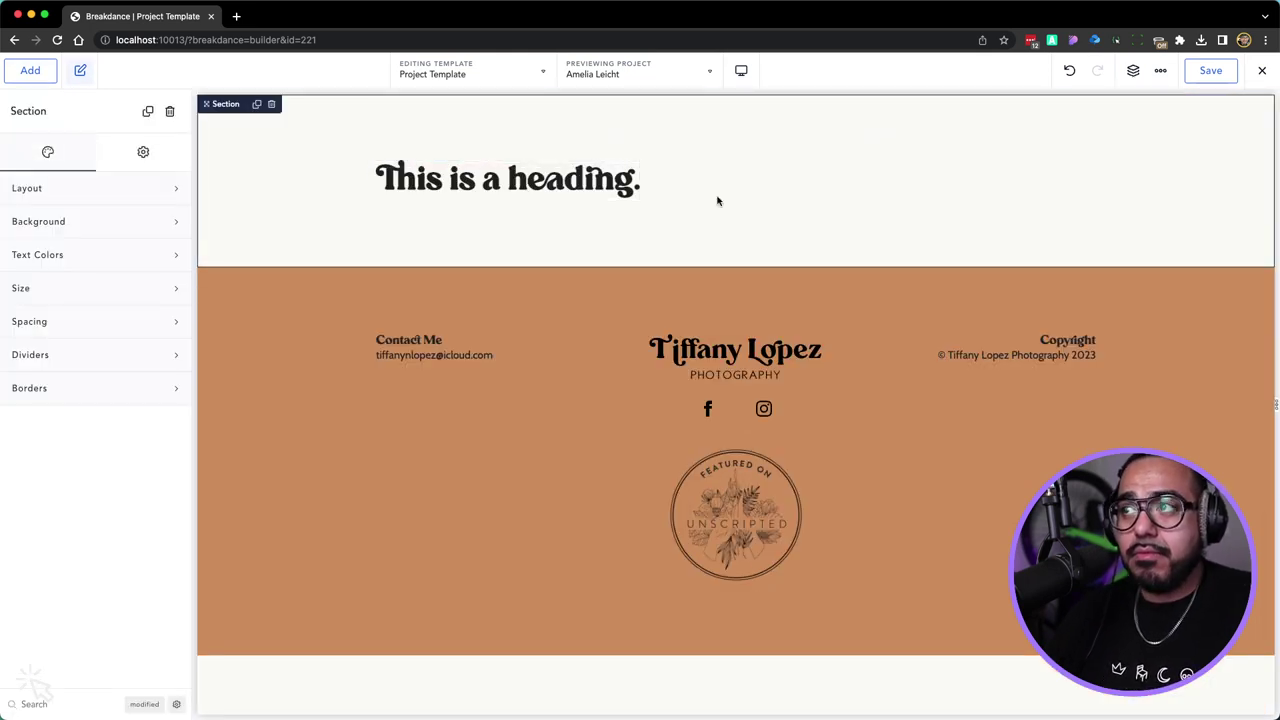
click(596, 190)
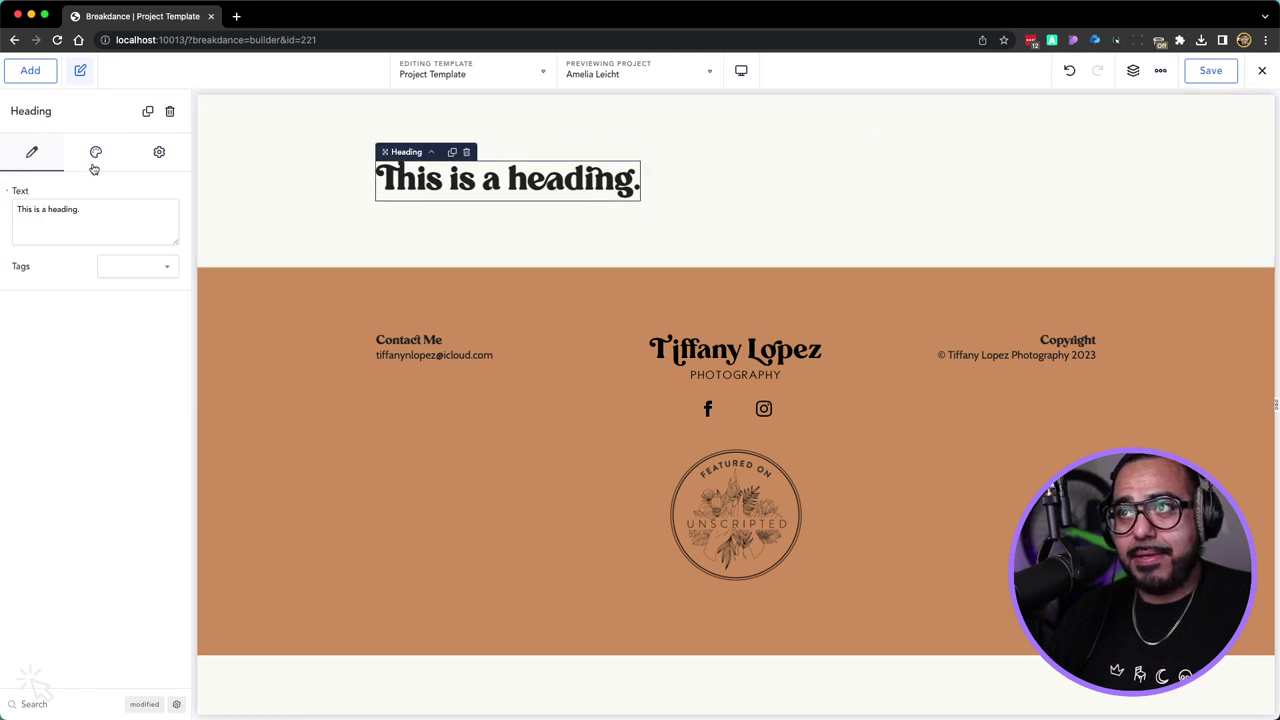
Set the heading element's HTML tag to h1
click(123, 266)
click(123, 305)
click(303, 202)
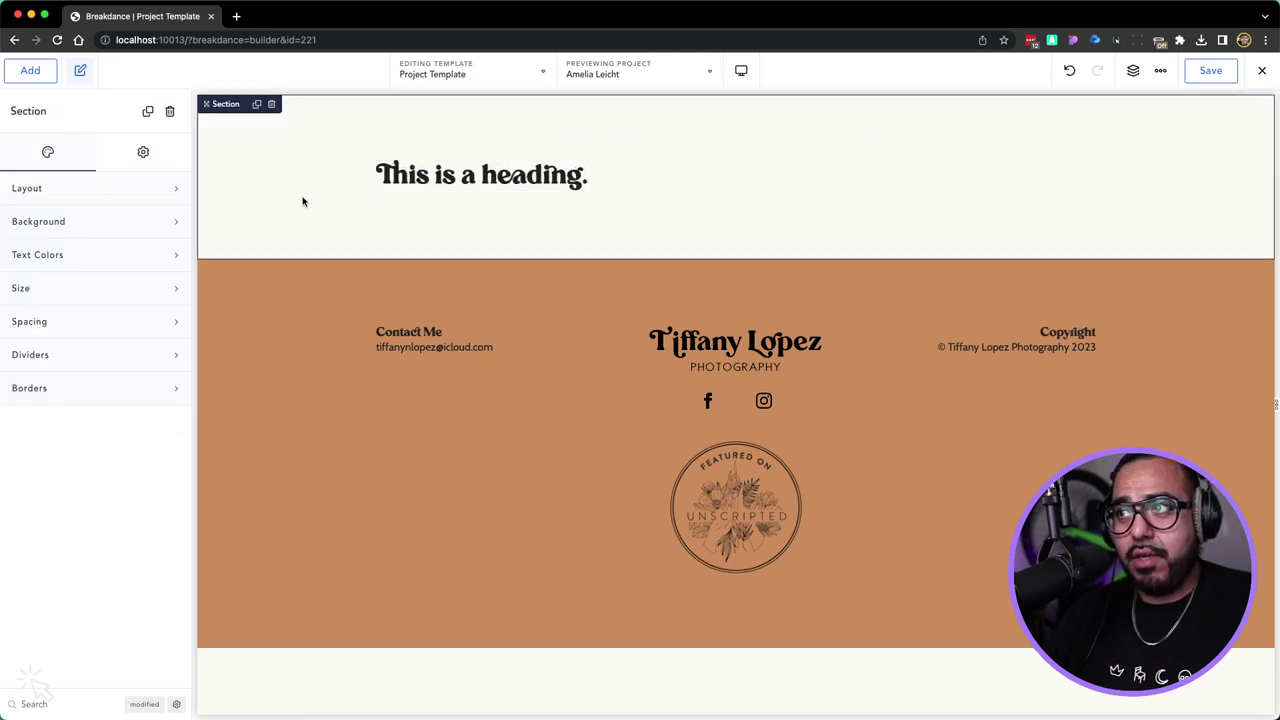
click(410, 174)
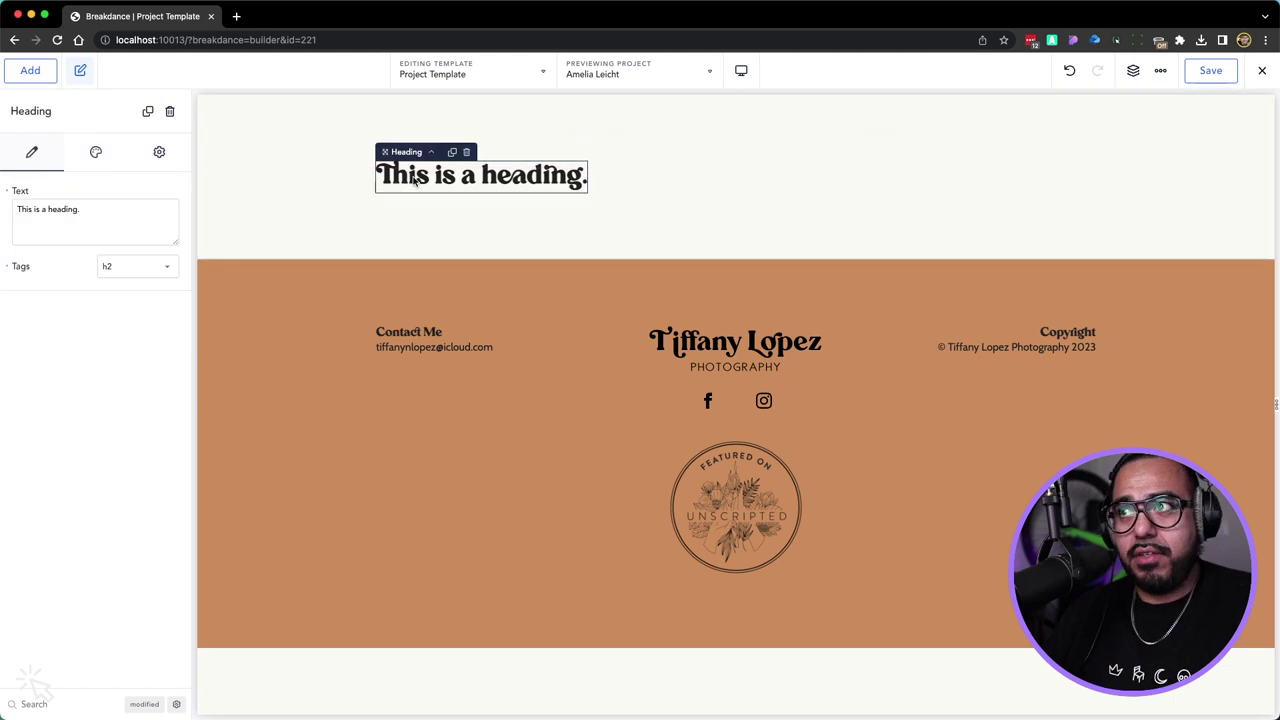
click(103, 268)
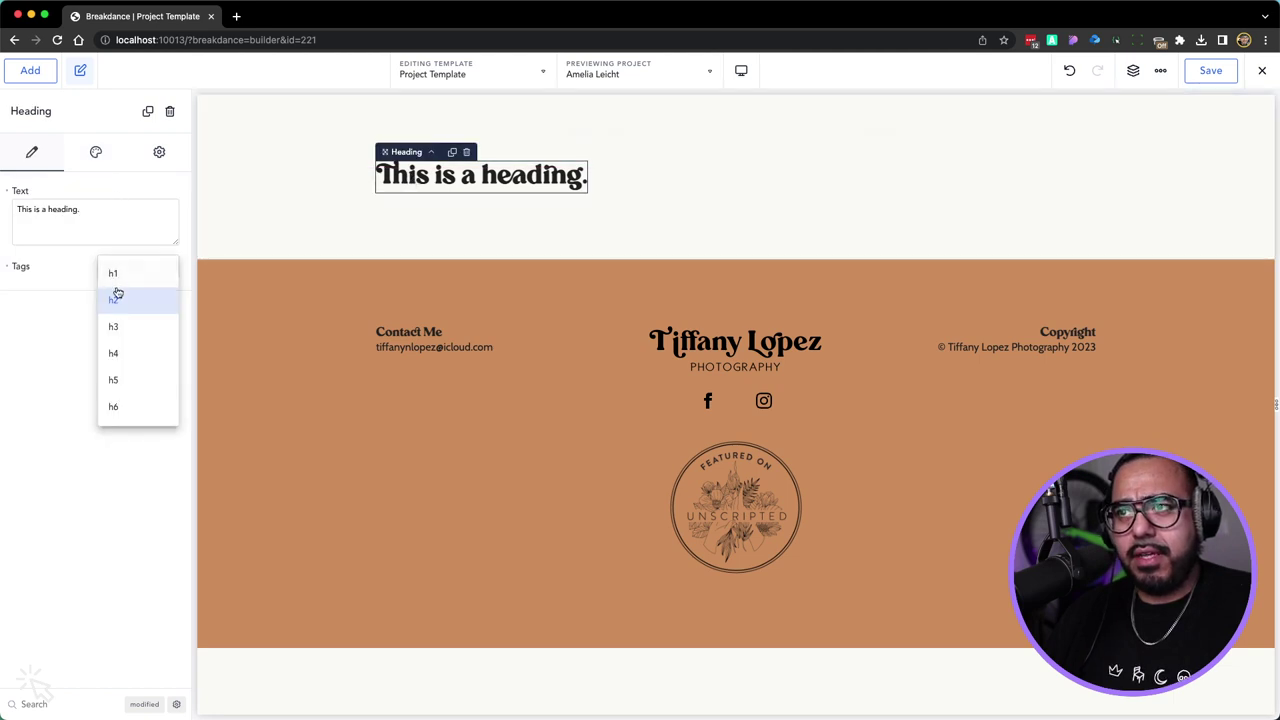
click(116, 292)
Add a basic Text element to the section, below the heading
click(354, 180)
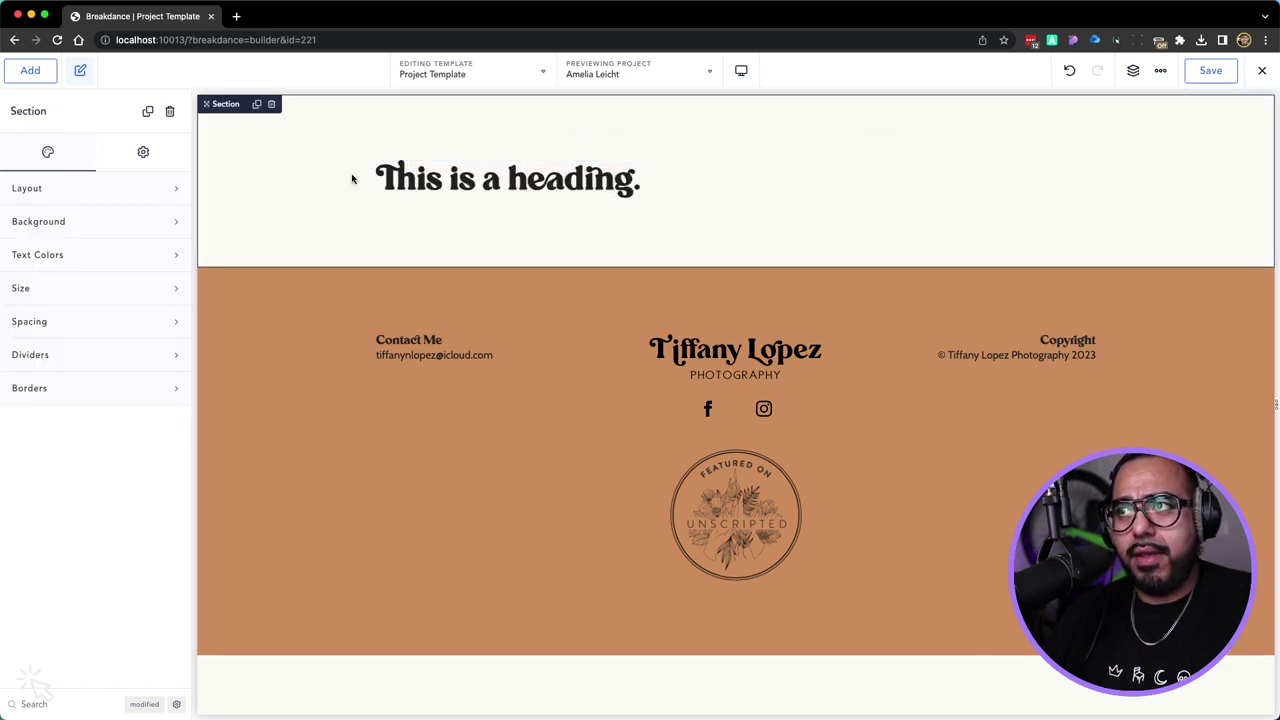
click(32, 74)
text(tex)
click(43, 218)
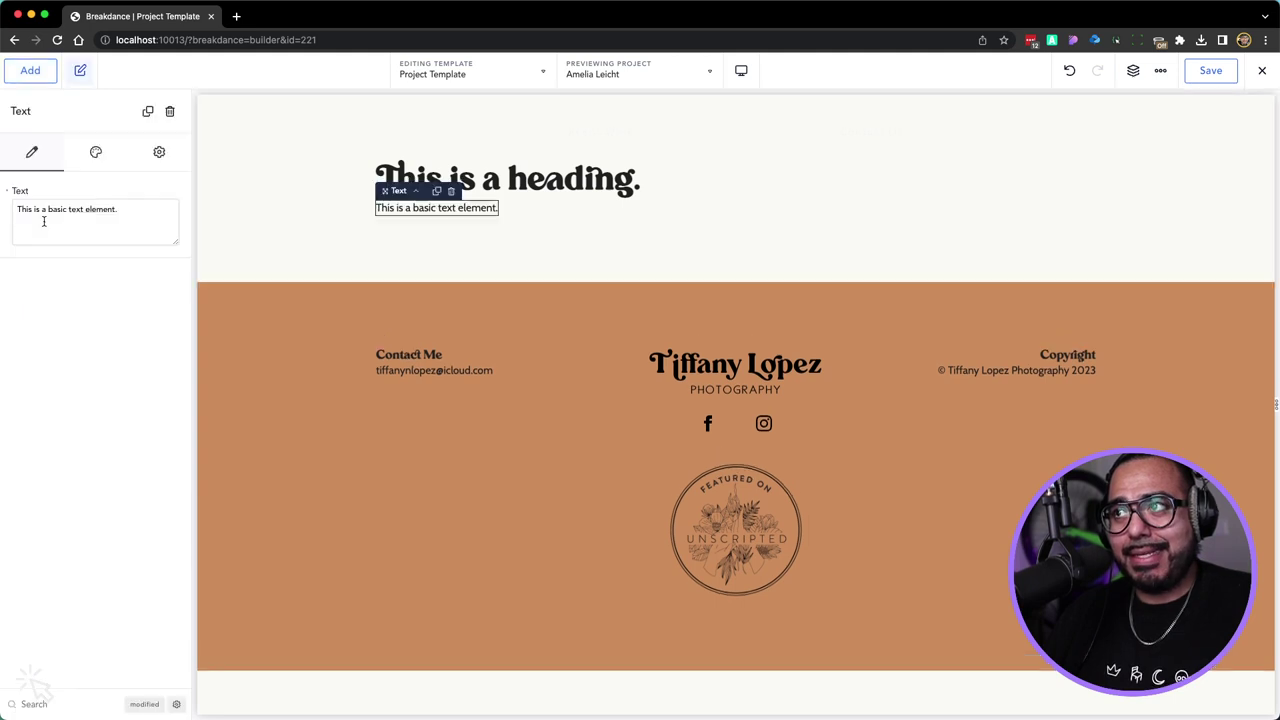
Center the section's contents horizontally
click(300, 207)
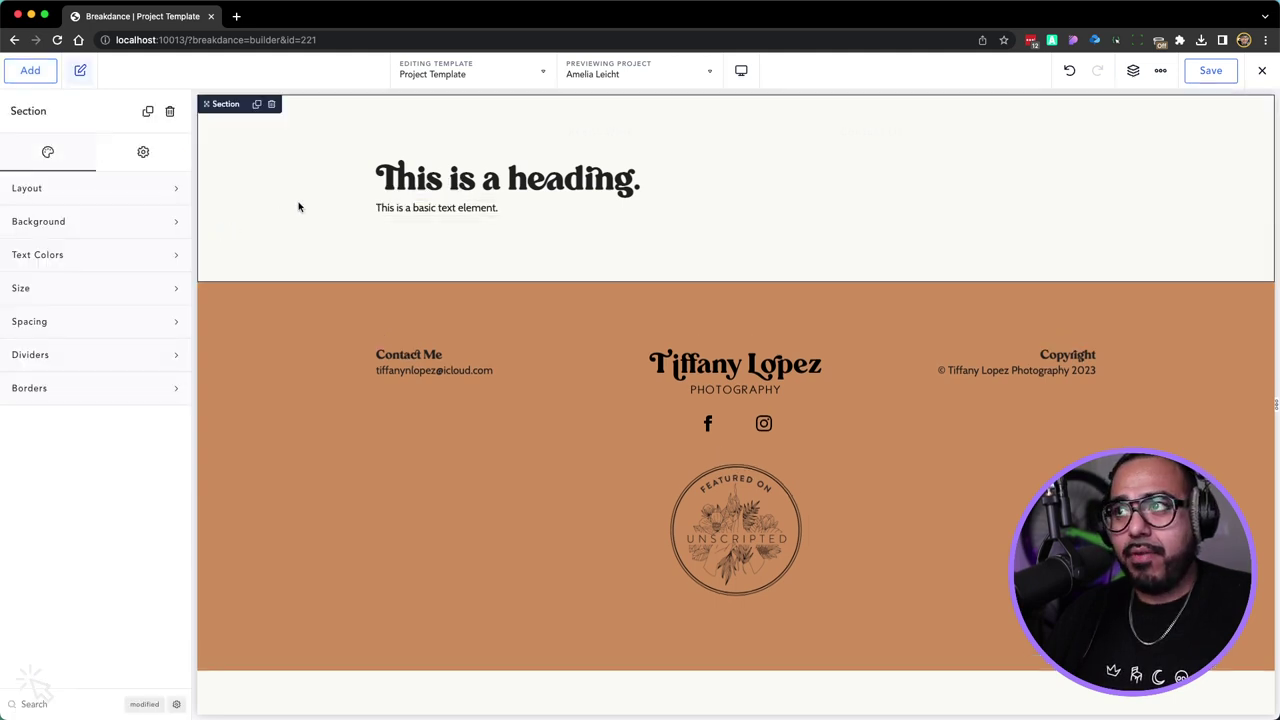
click(151, 197)
click(149, 230)
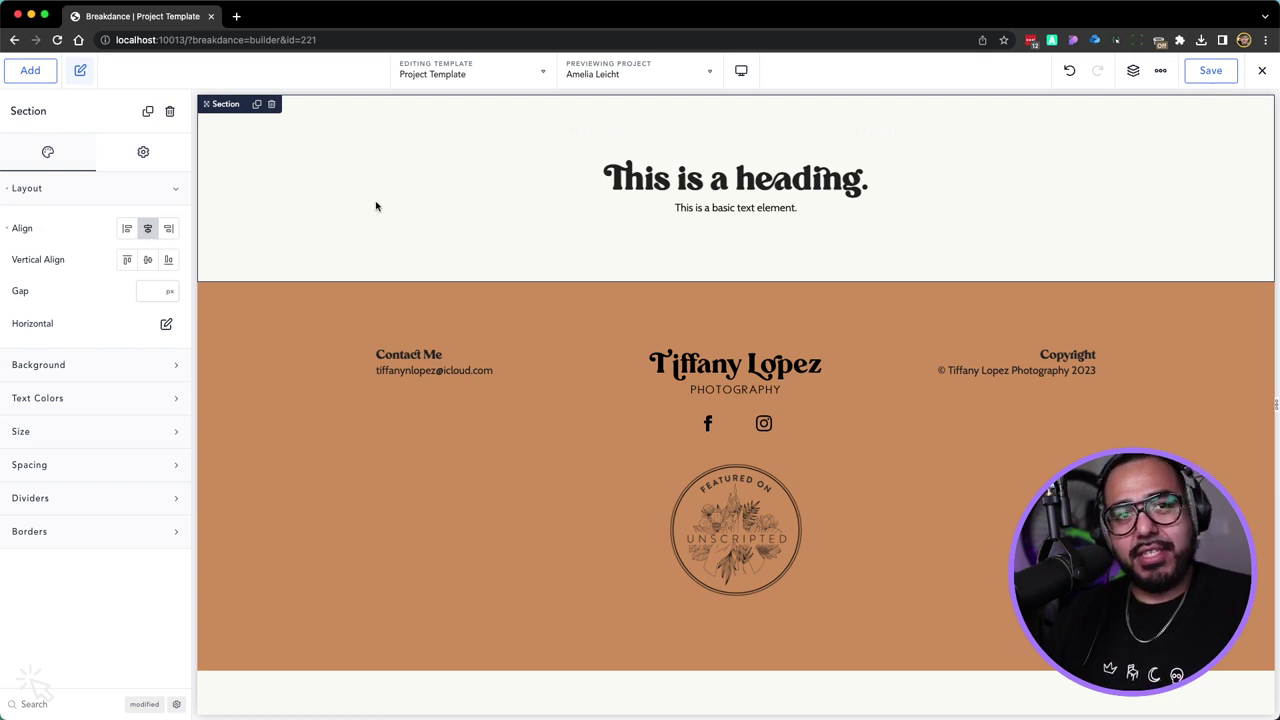
Give the section a custom height of 600 px and center its contents vertically
click(58, 440)
click(117, 478)
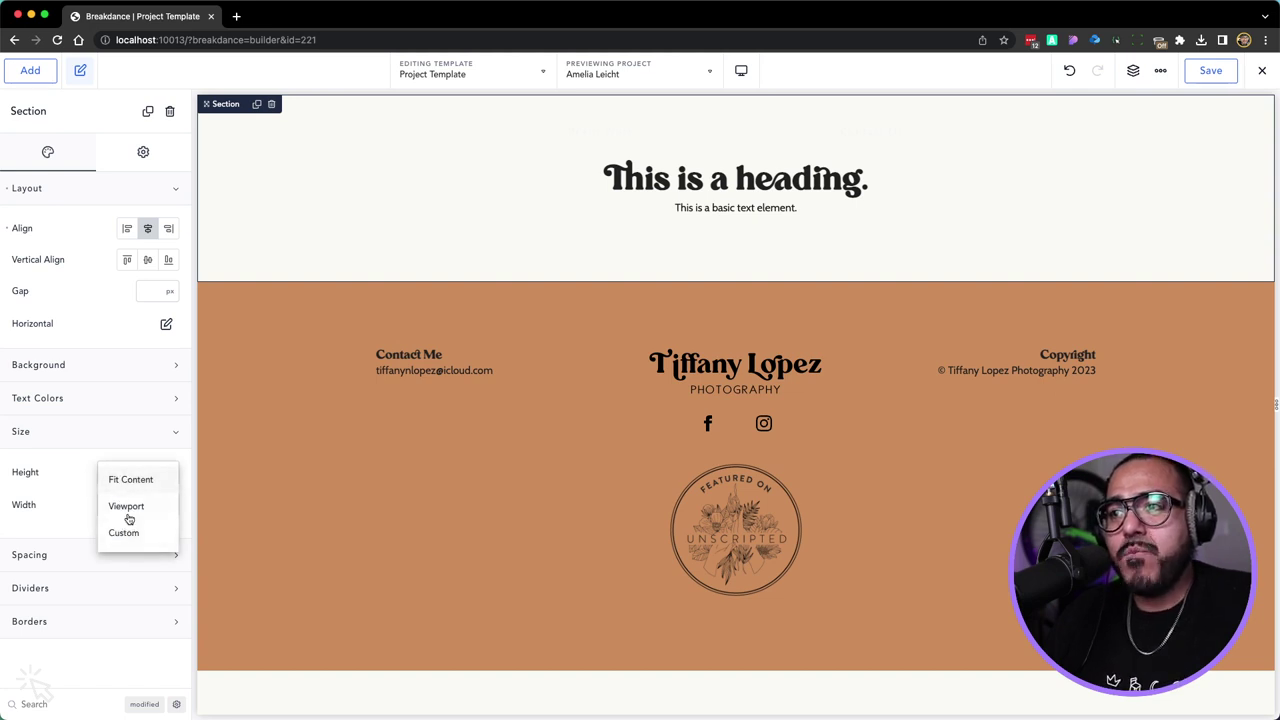
click(127, 530)
click(139, 507)
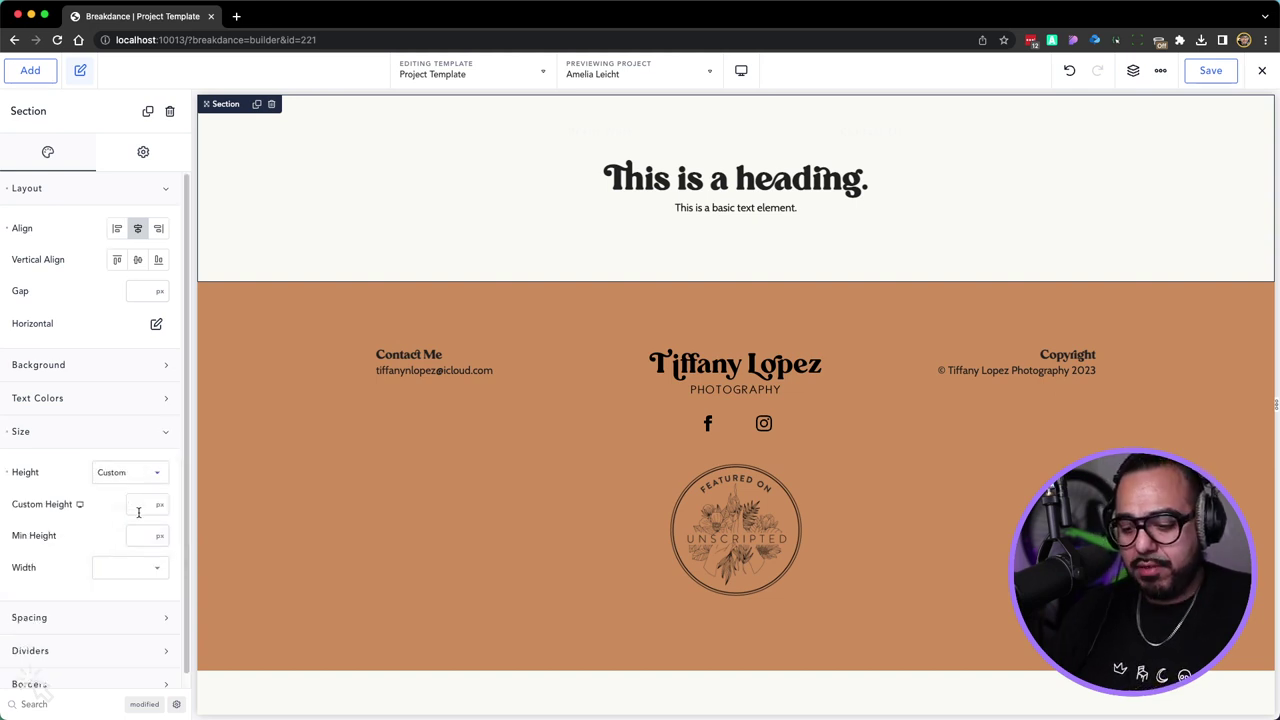
text(600)
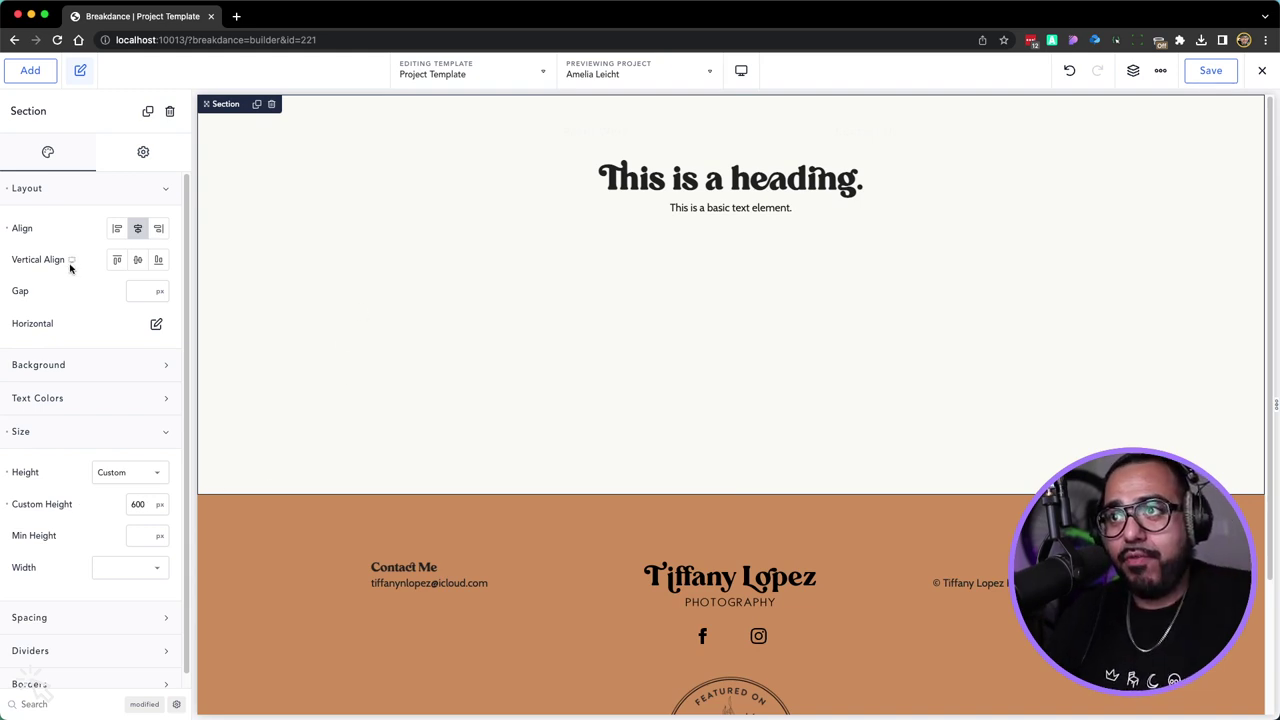
click(138, 260)
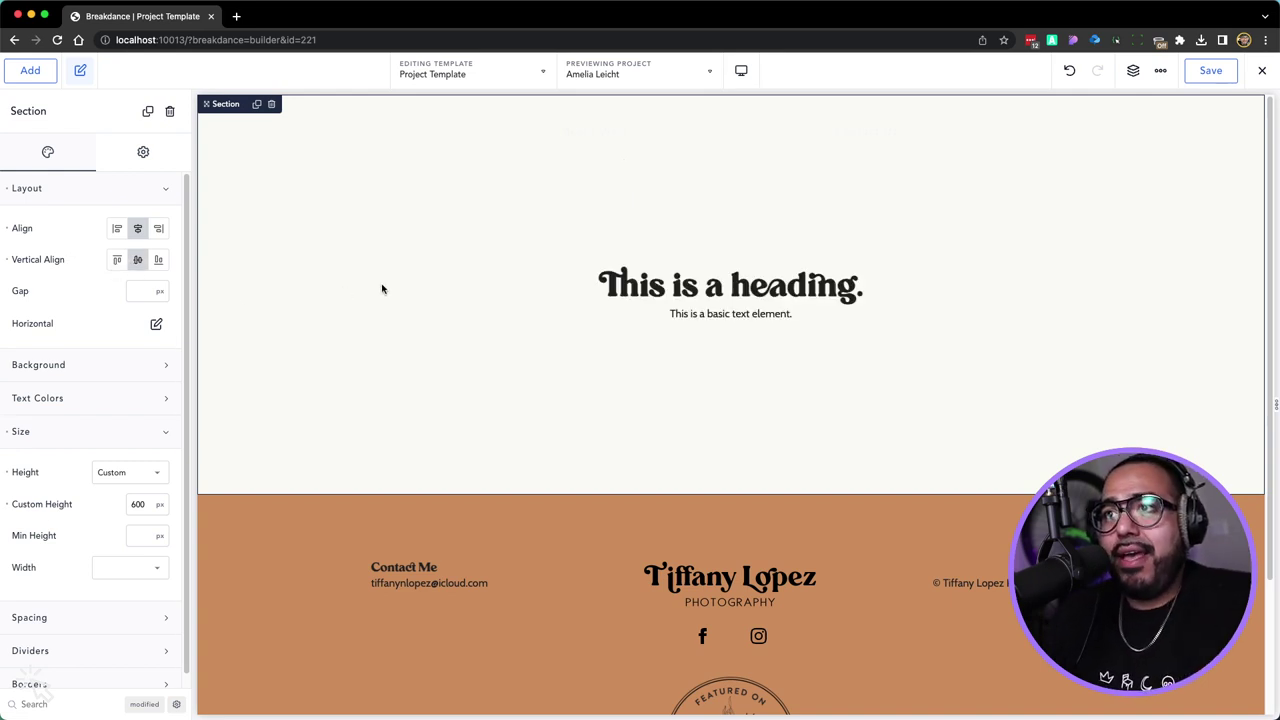
Set the section's background to an image drawn dynamically from the post's Featured Image
click(62, 368)
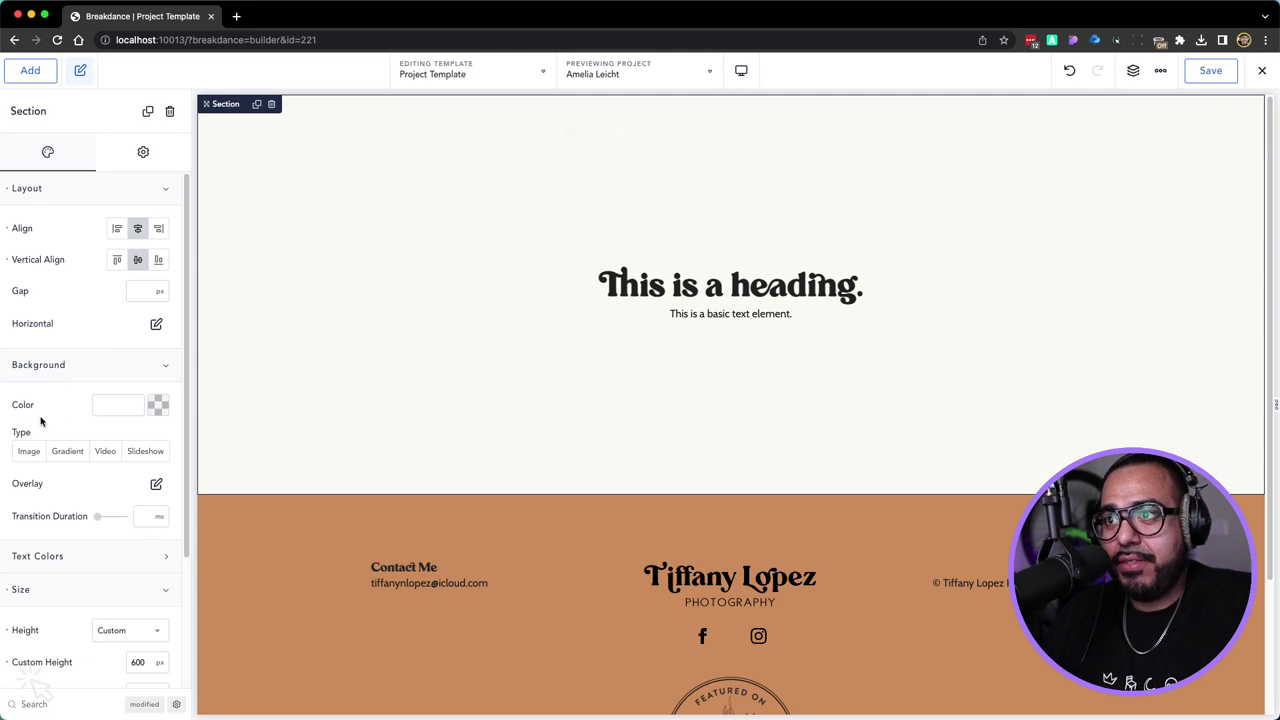
click(29, 451)
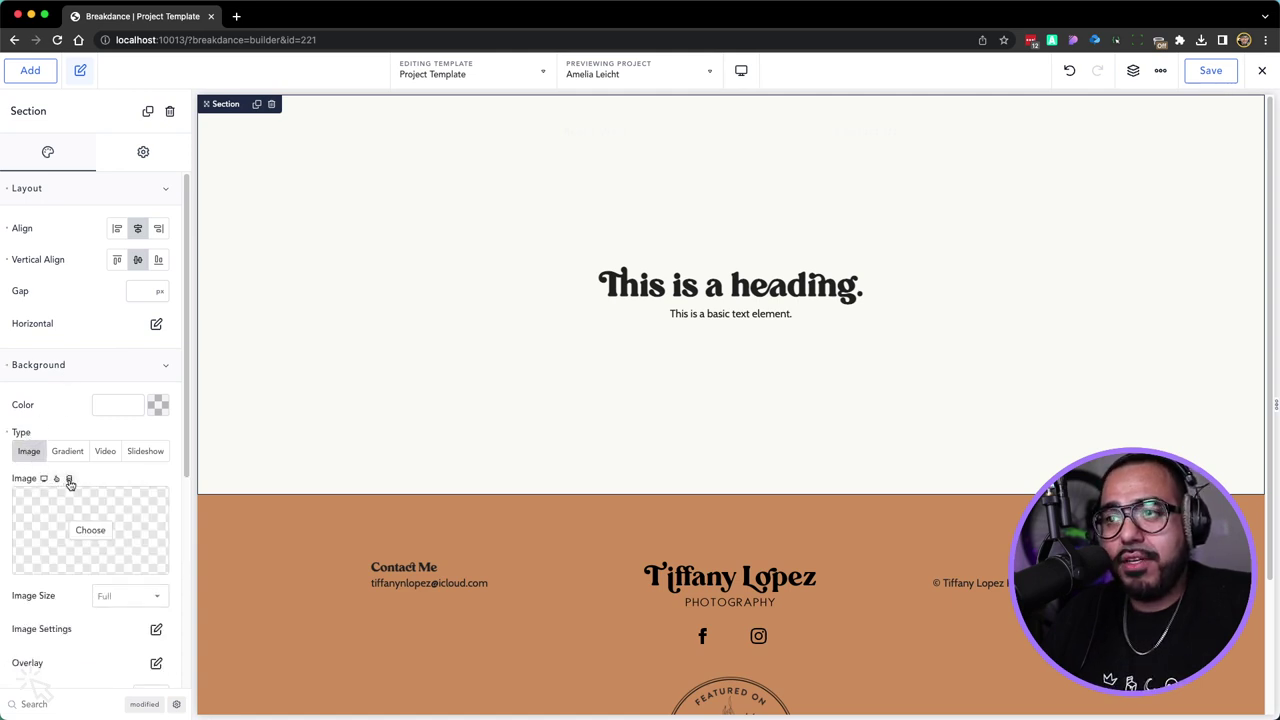
click(69, 480)
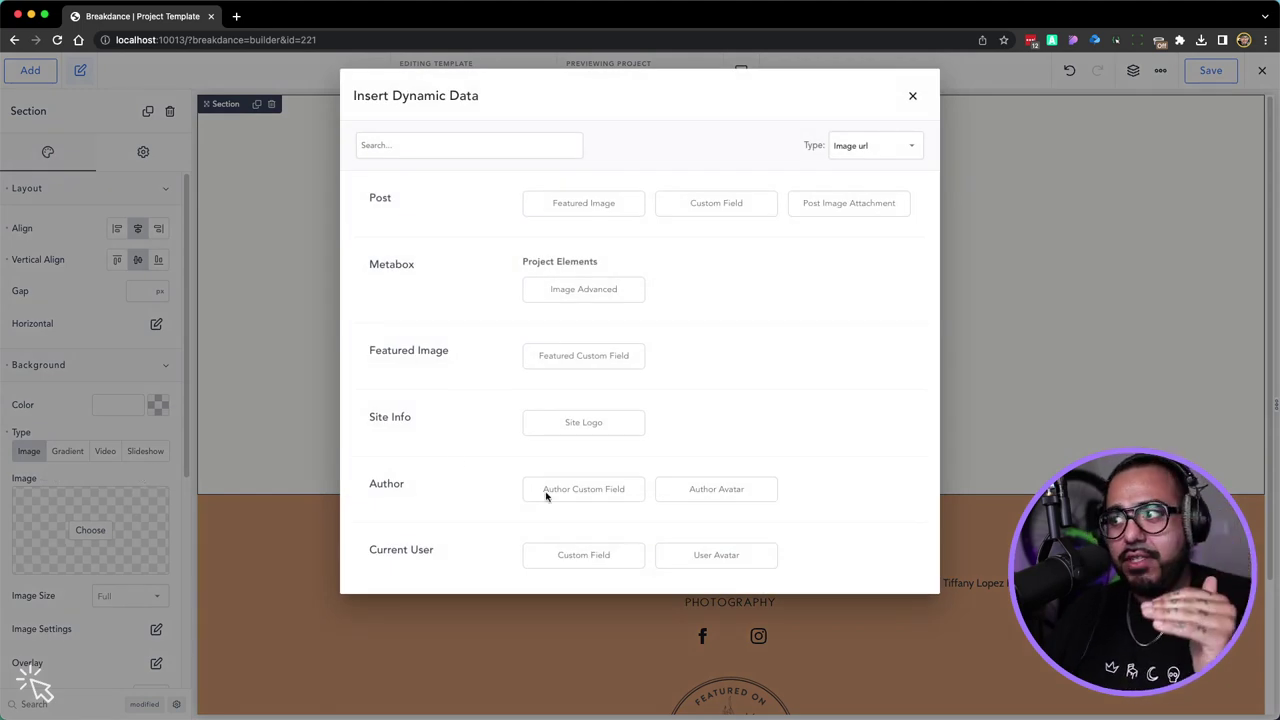
click(575, 212)
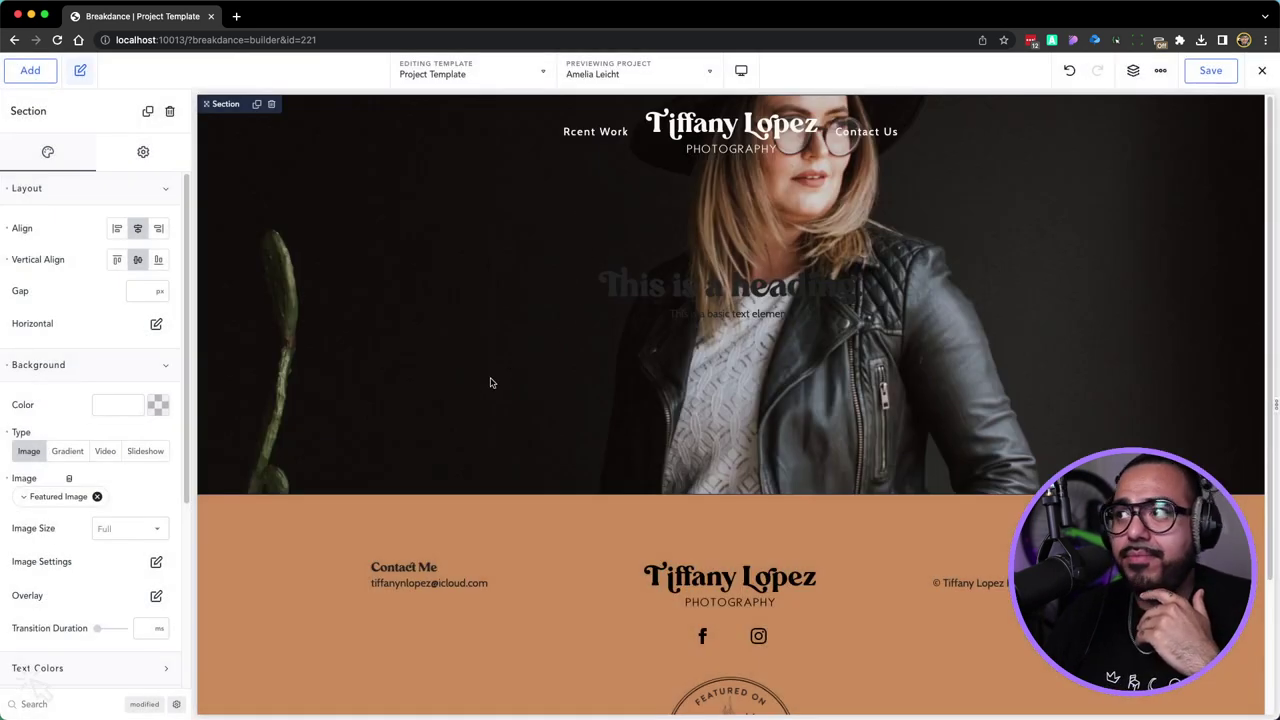
Change the heading's text color to the saved off-white palette color
click(750, 288)
click(96, 155)
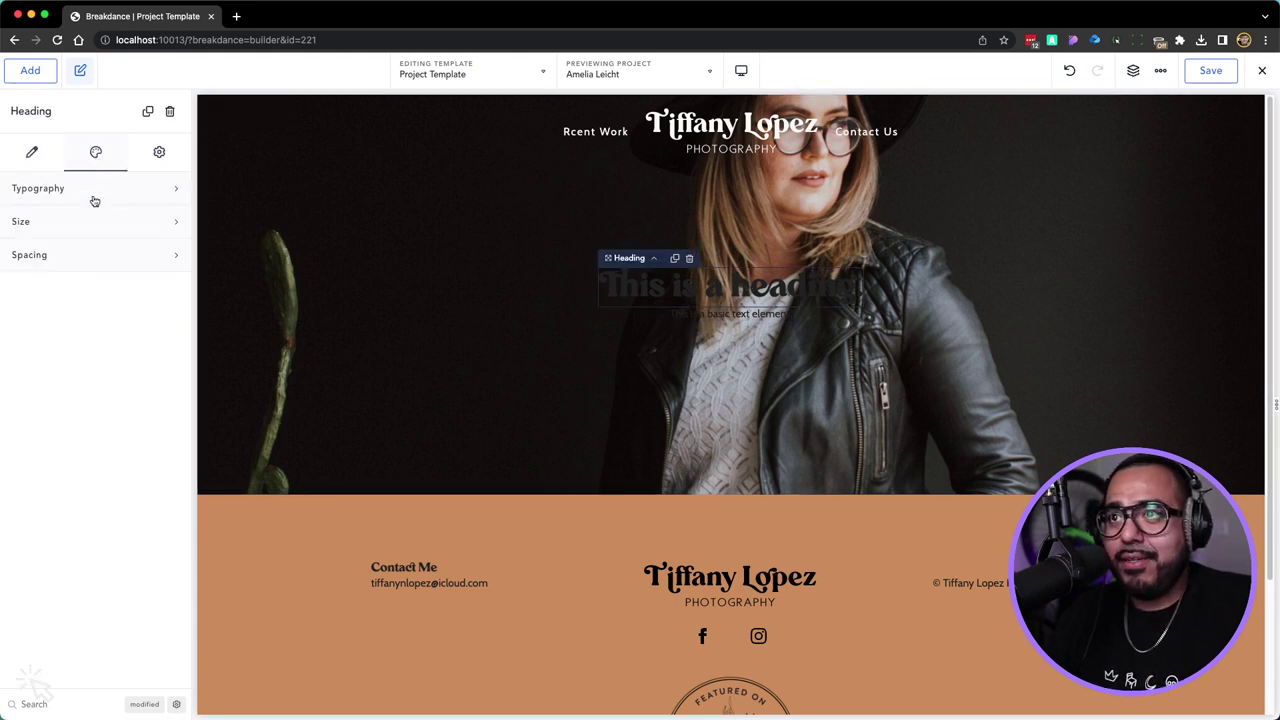
click(95, 198)
click(166, 229)
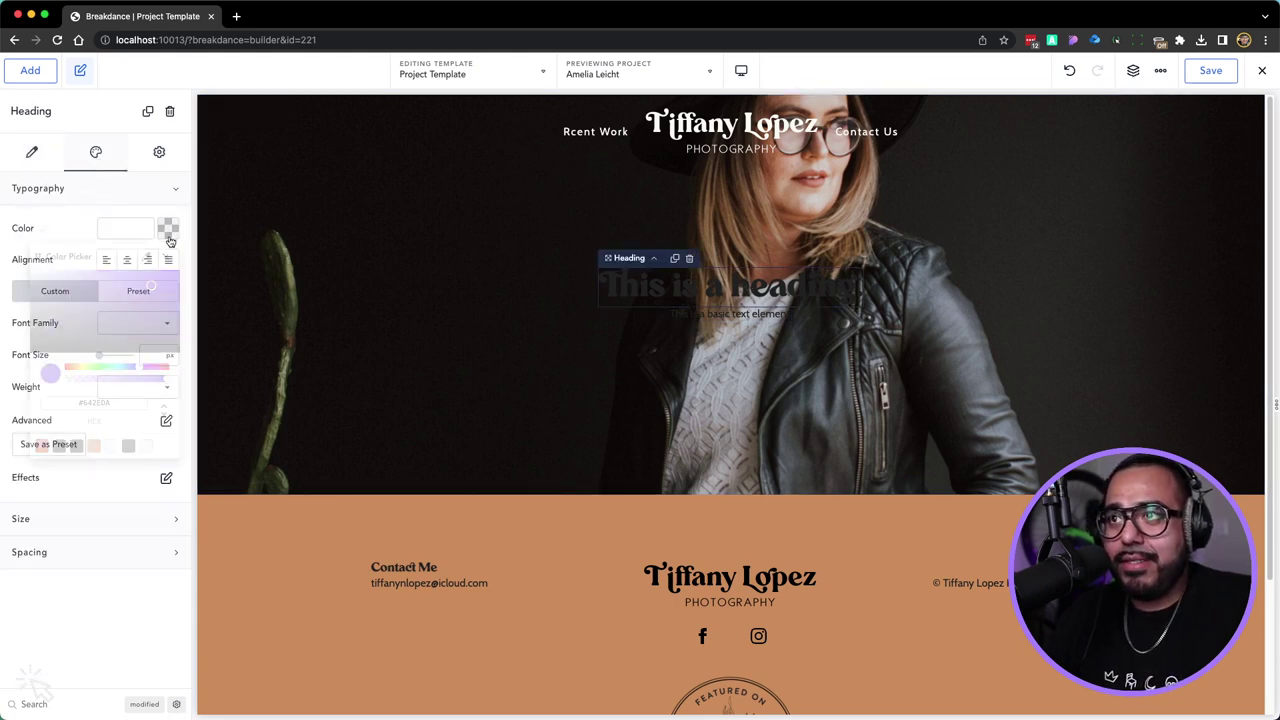
click(146, 445)
Change the text element below the heading to the saved off-white color, #F7F7F7
click(700, 318)
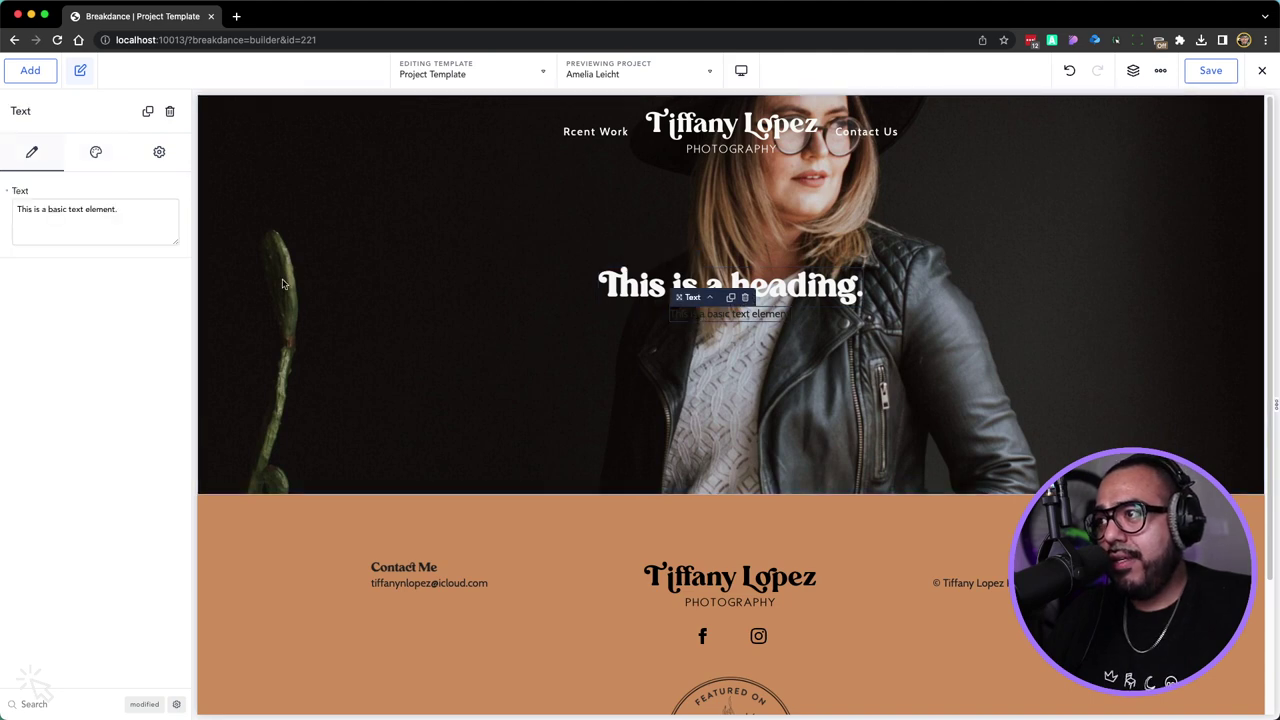
click(36, 192)
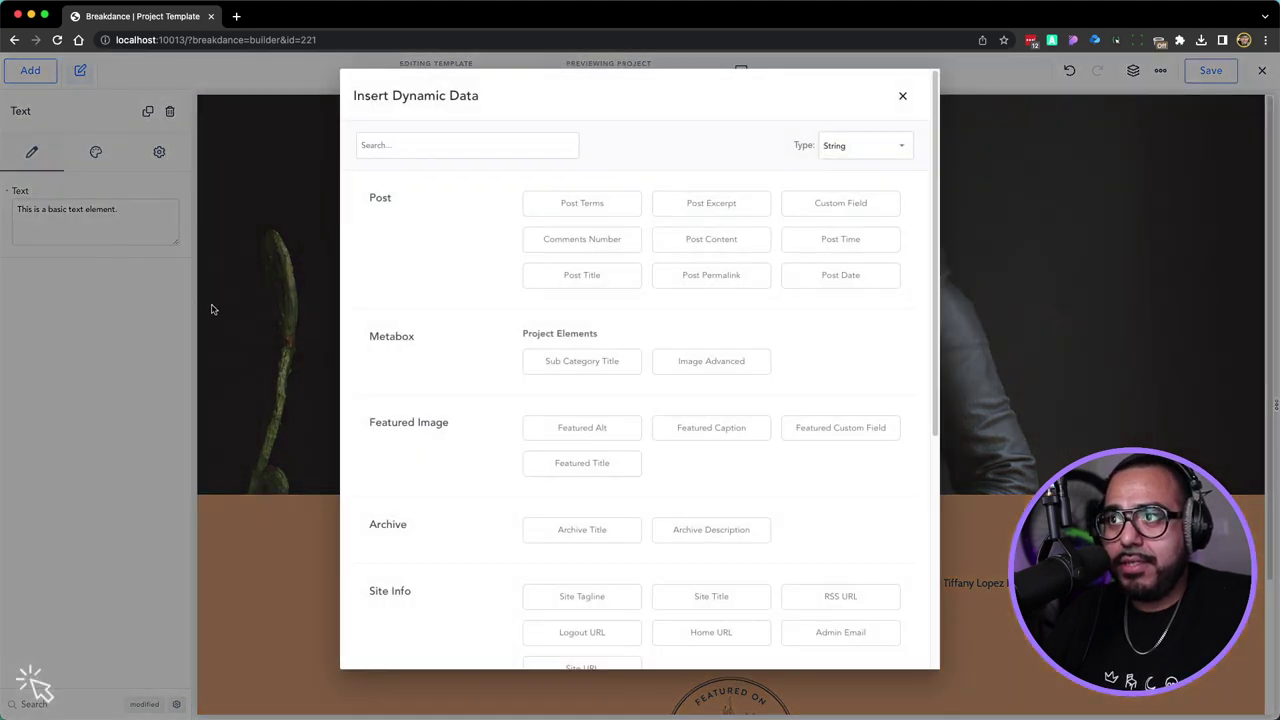
click(902, 96)
click(98, 155)
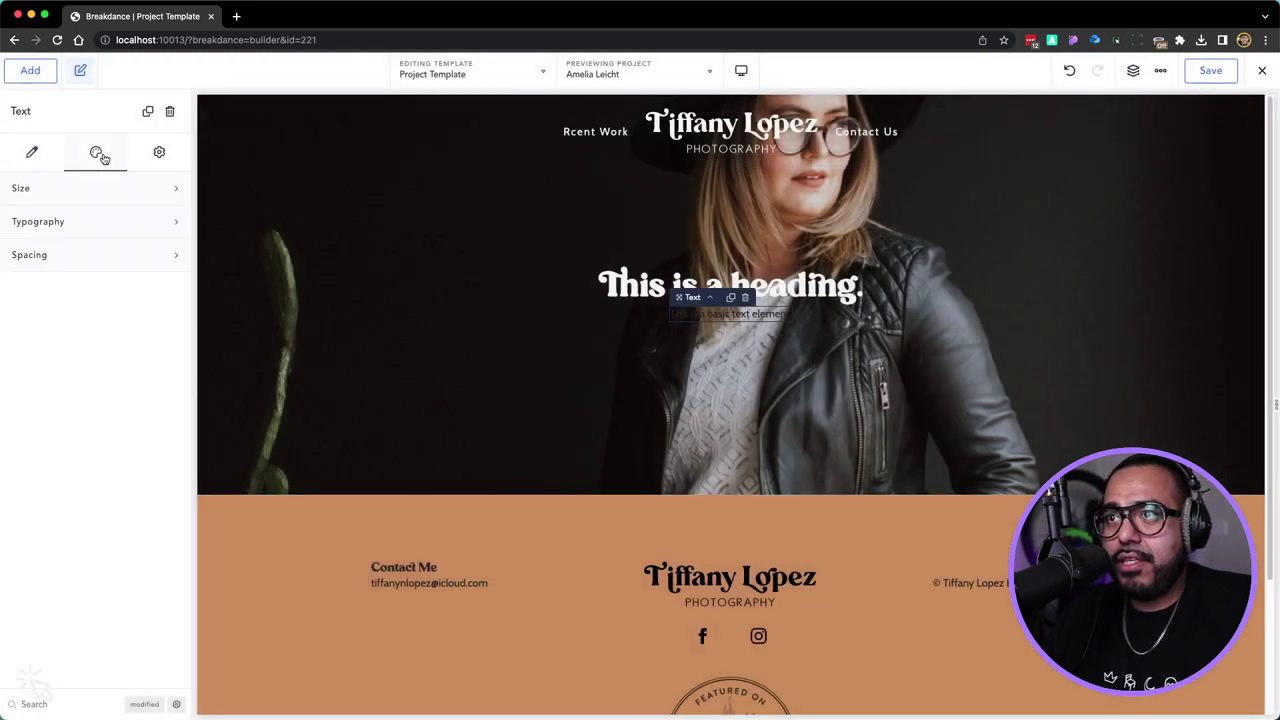
click(131, 196)
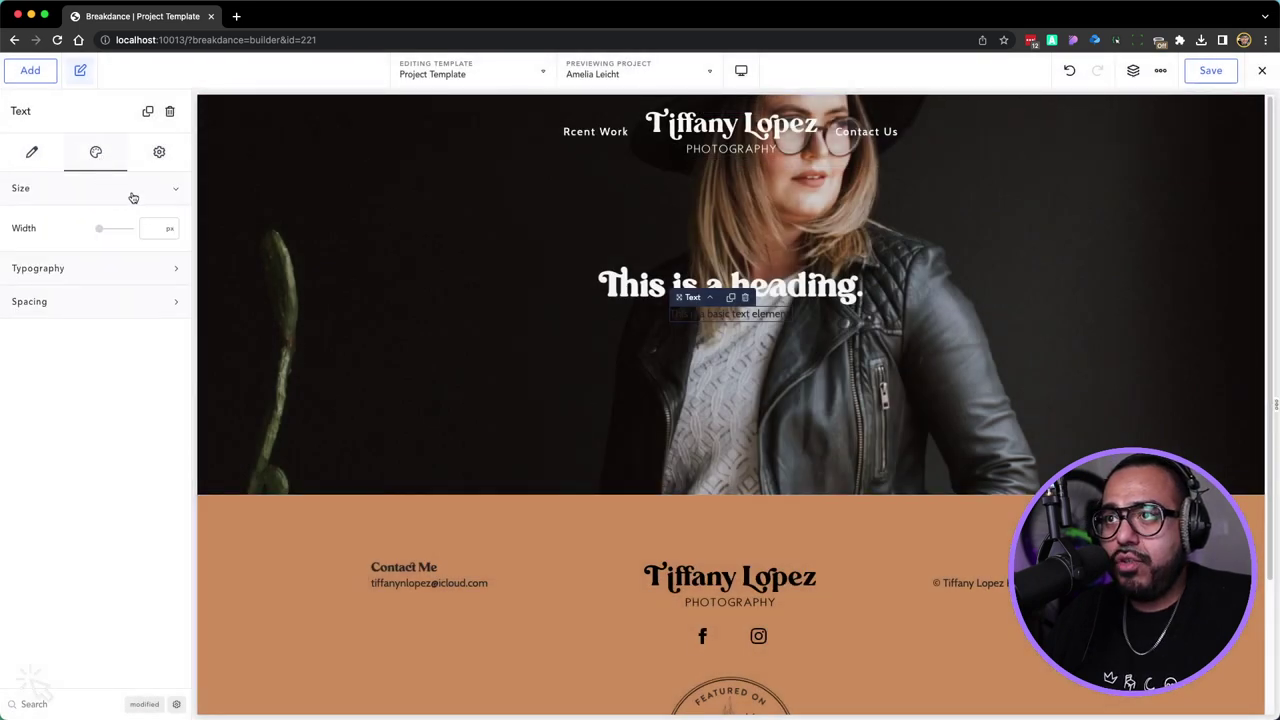
click(115, 273)
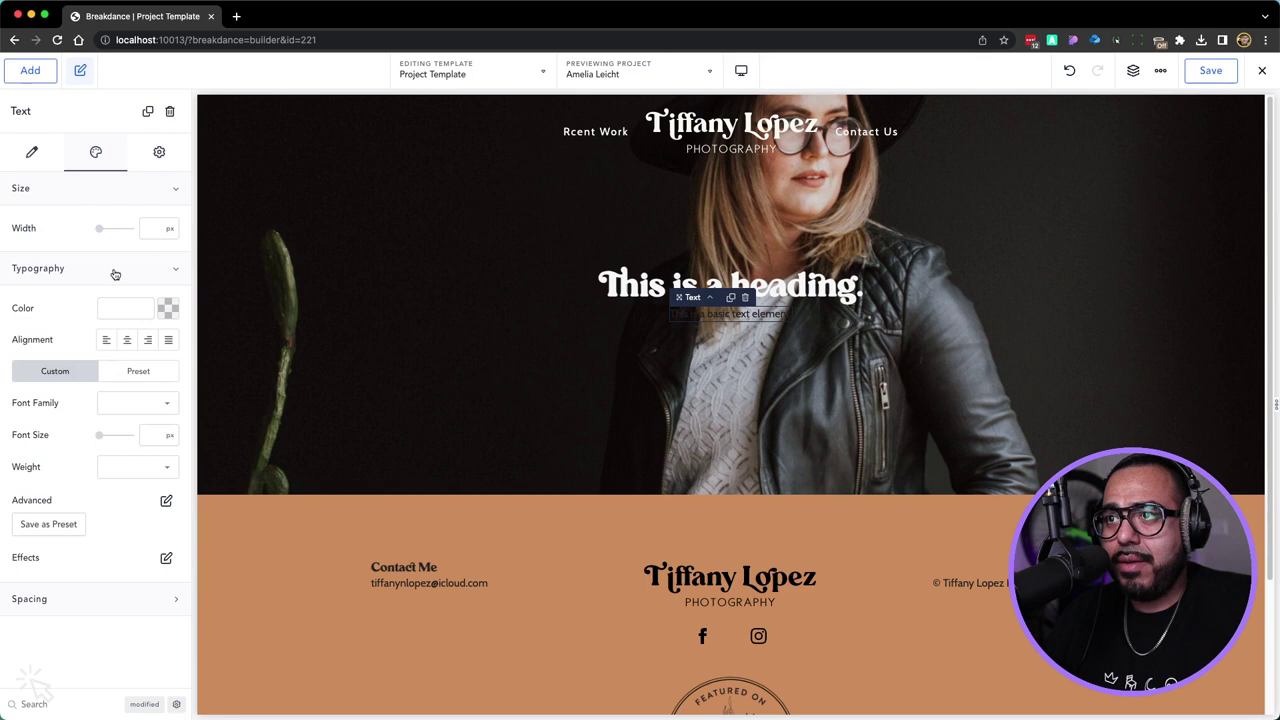
click(164, 307)
click(146, 525)
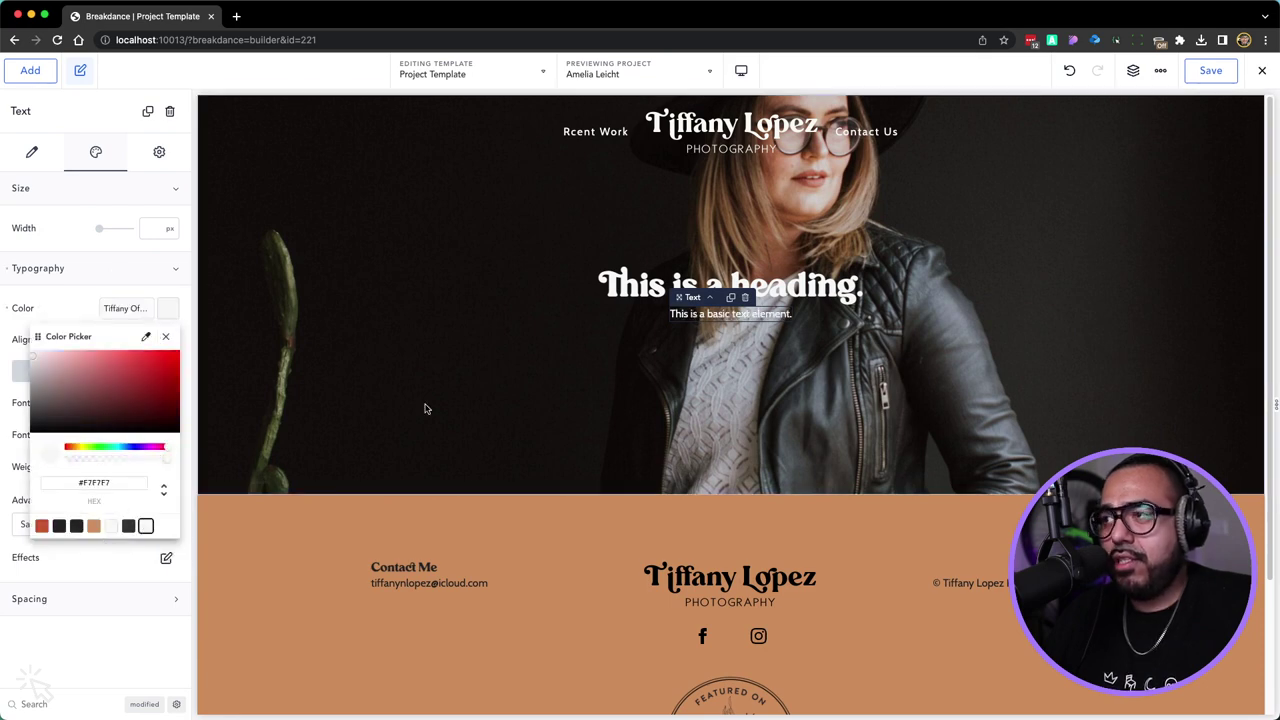
Set the hero section's custom height to 70 vh
click(425, 408)
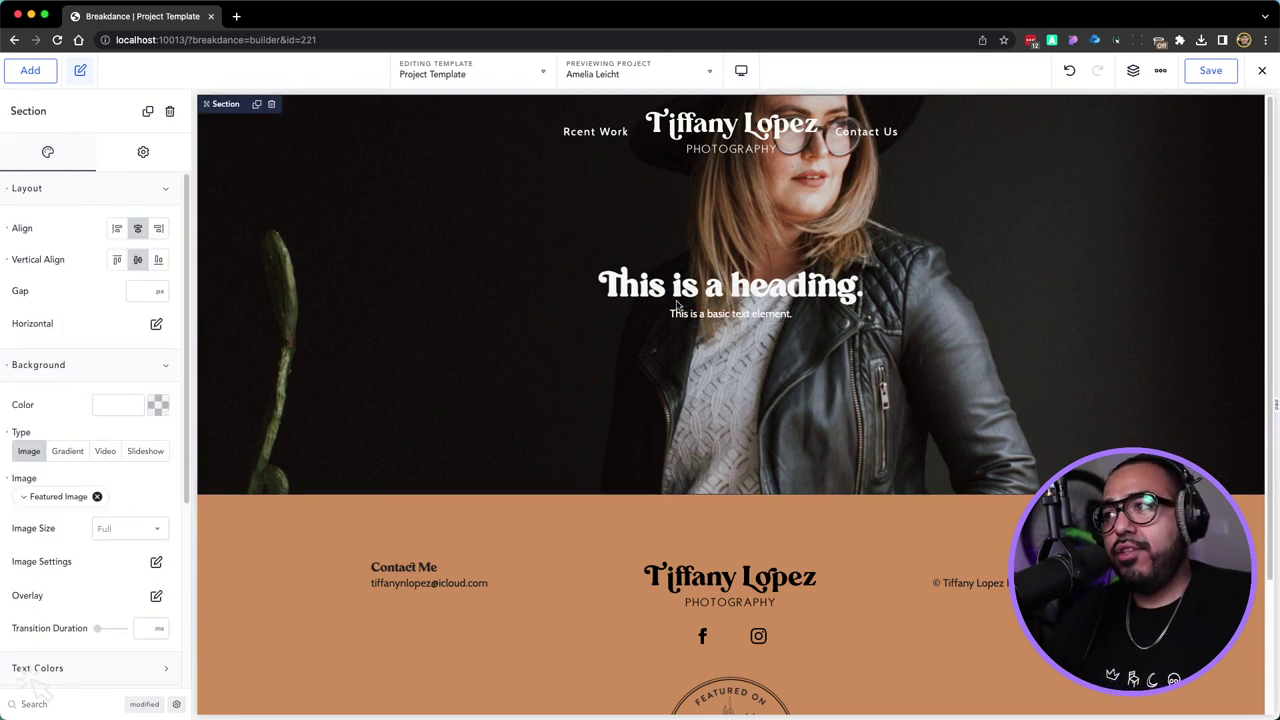
click(62, 208)
click(56, 234)
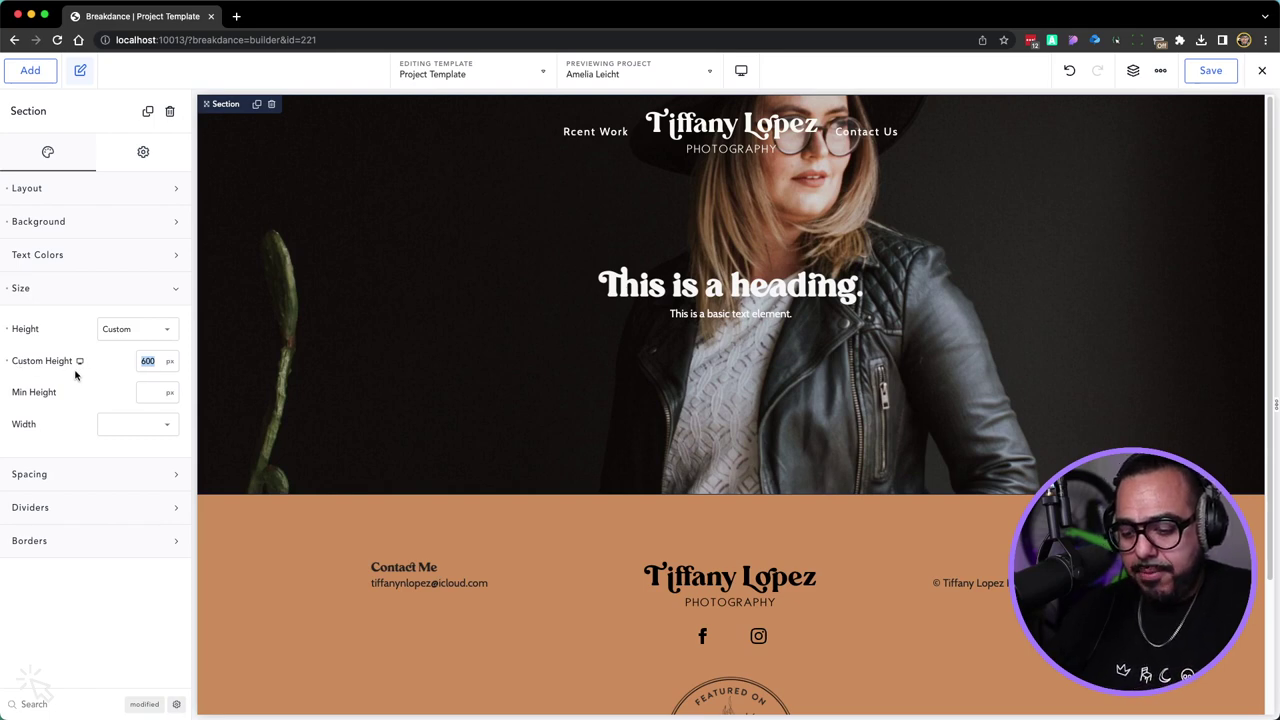
text(70vh)
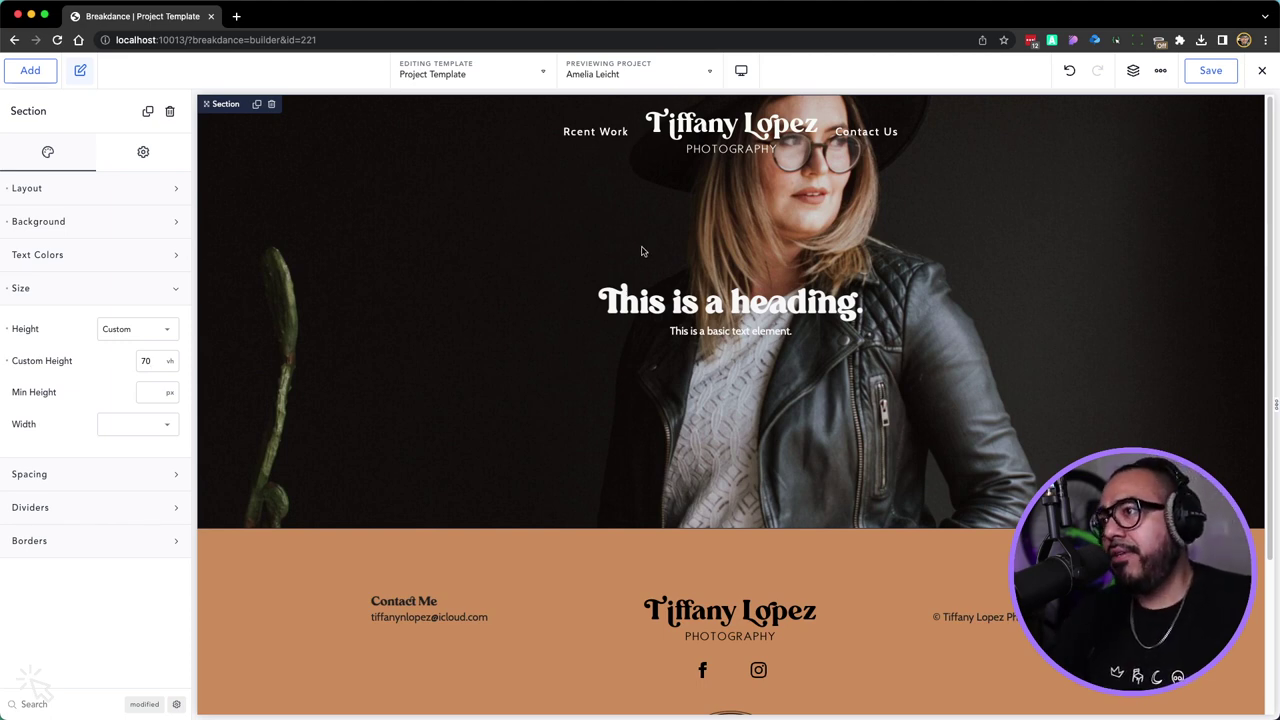
Replace the heading's static text with the dynamic Post Title
click(656, 312)
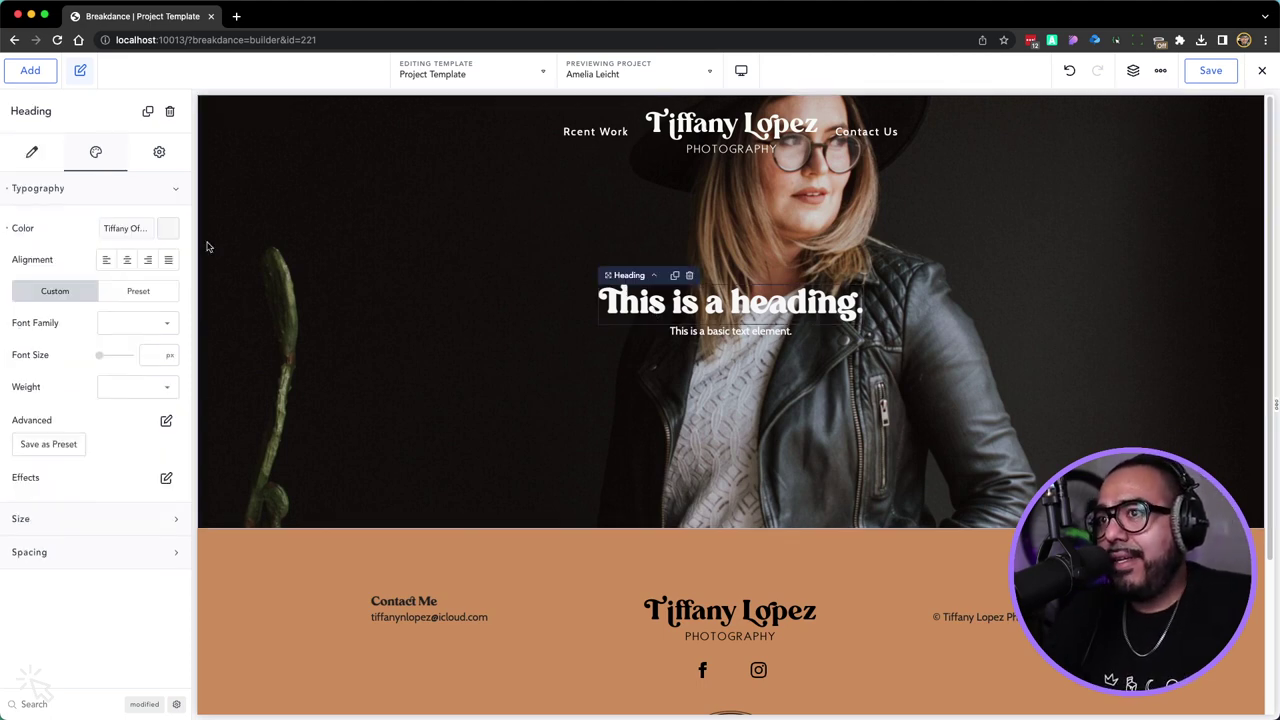
click(41, 165)
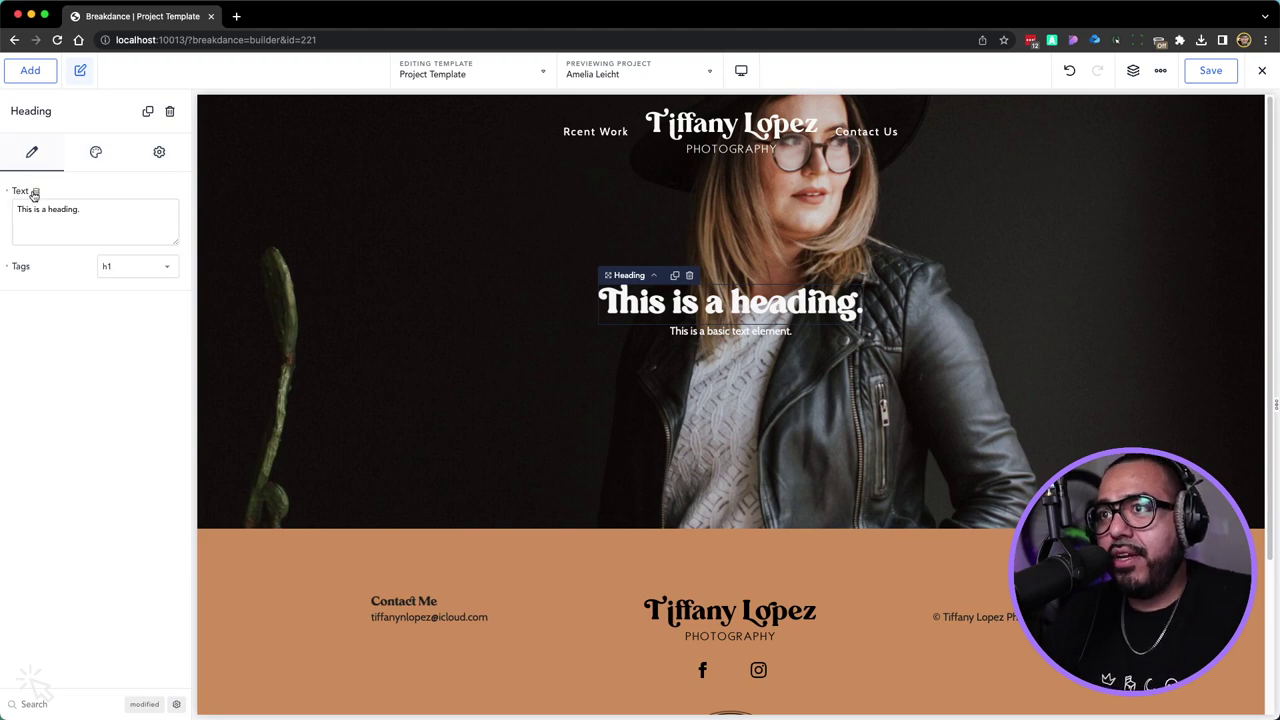
click(36, 193)
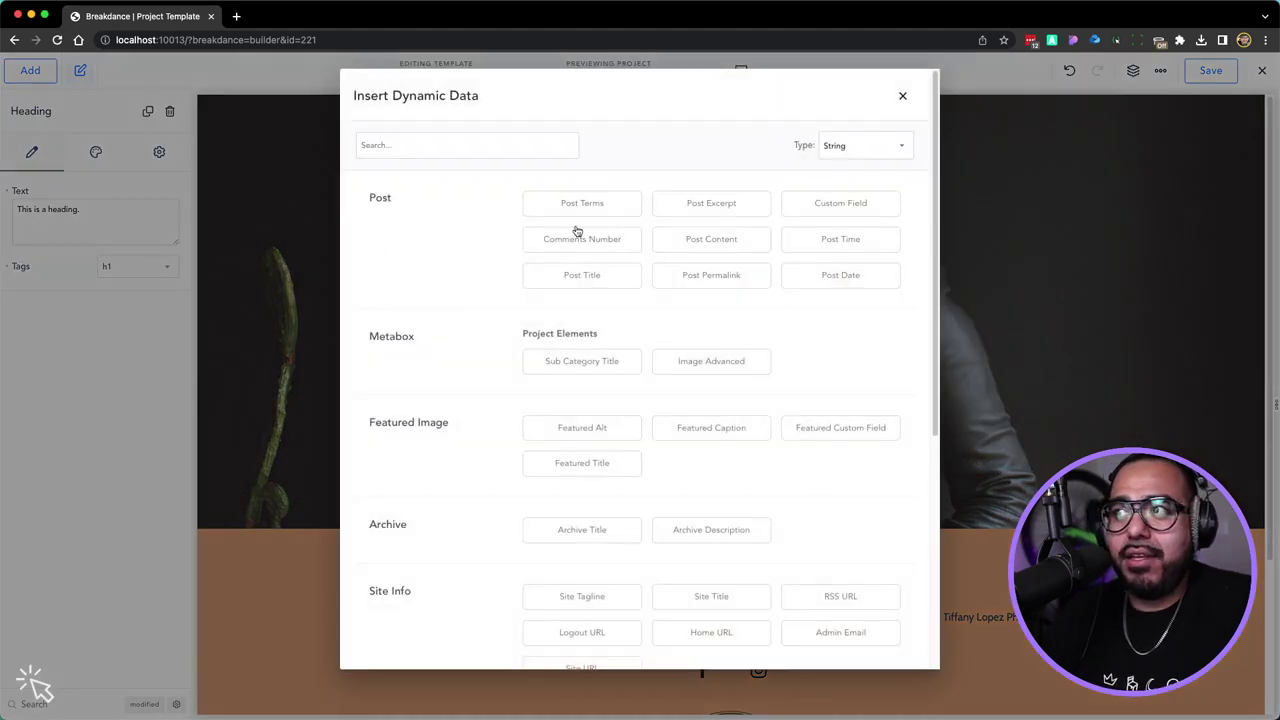
click(603, 281)
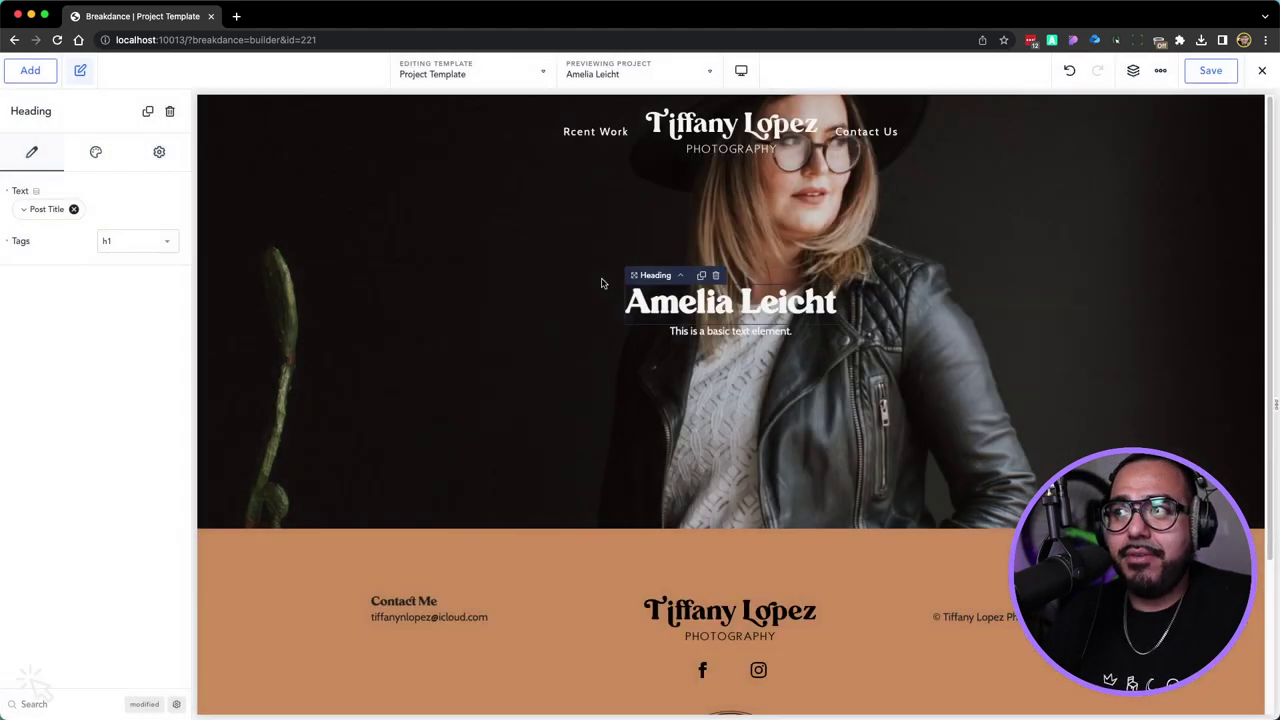
Replace the text element's content with the dynamic Metabox field Sub Category Title, and open that field's options
click(691, 340)
click(696, 337)
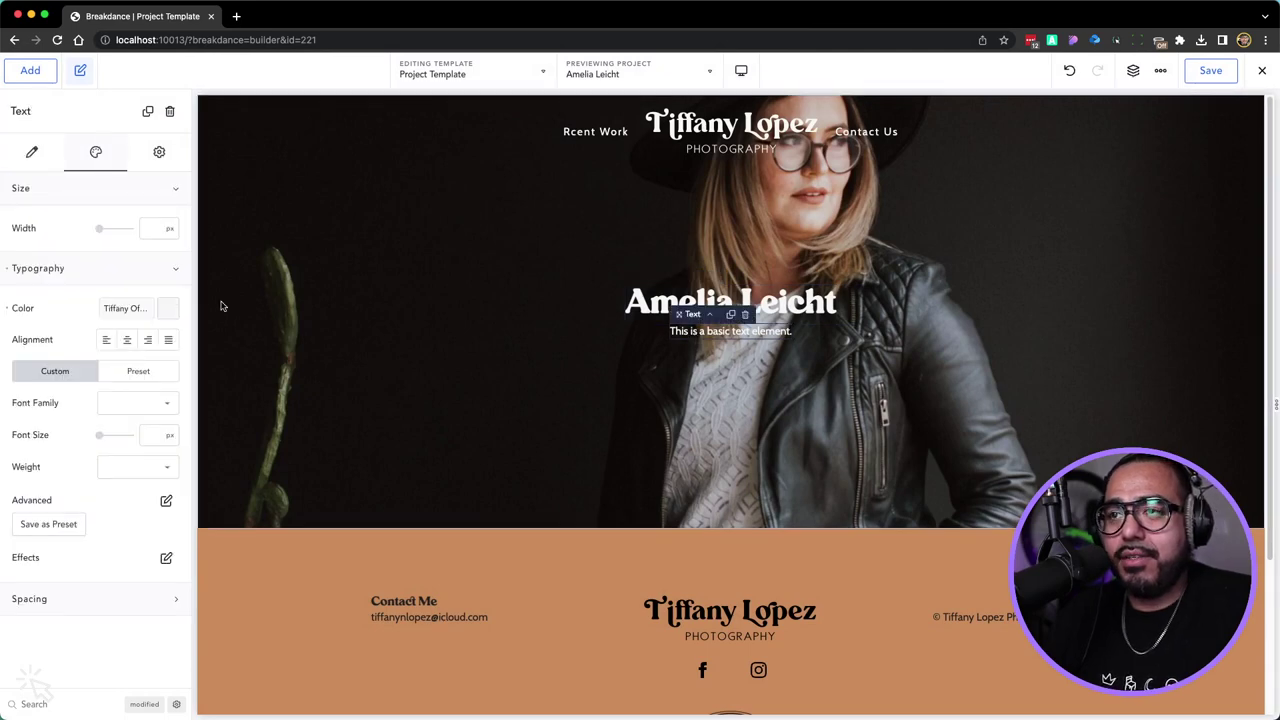
click(31, 154)
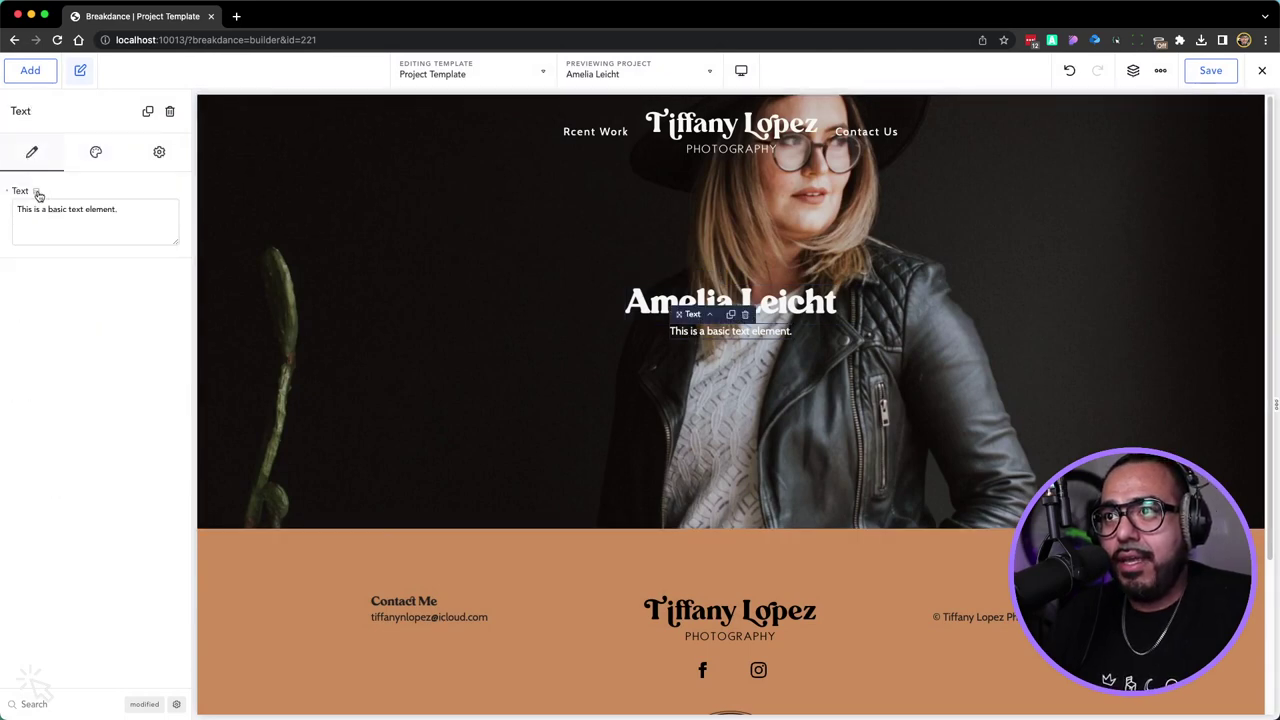
click(37, 193)
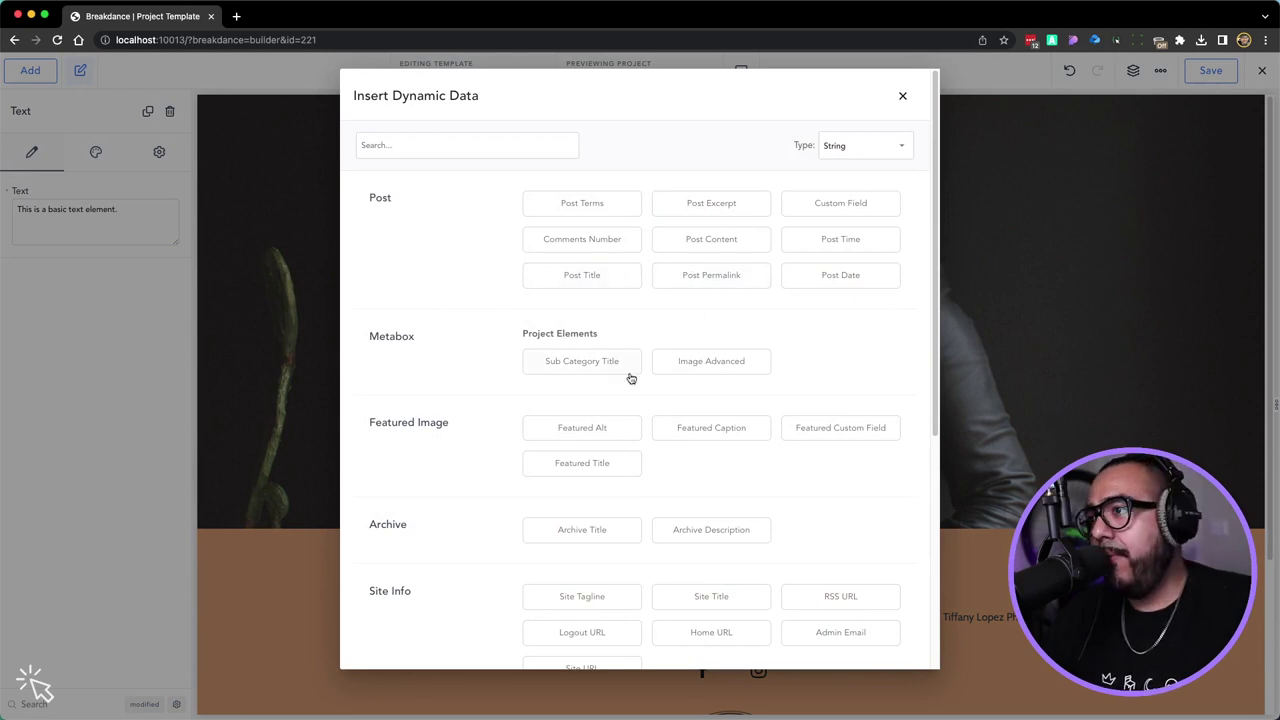
click(598, 378)
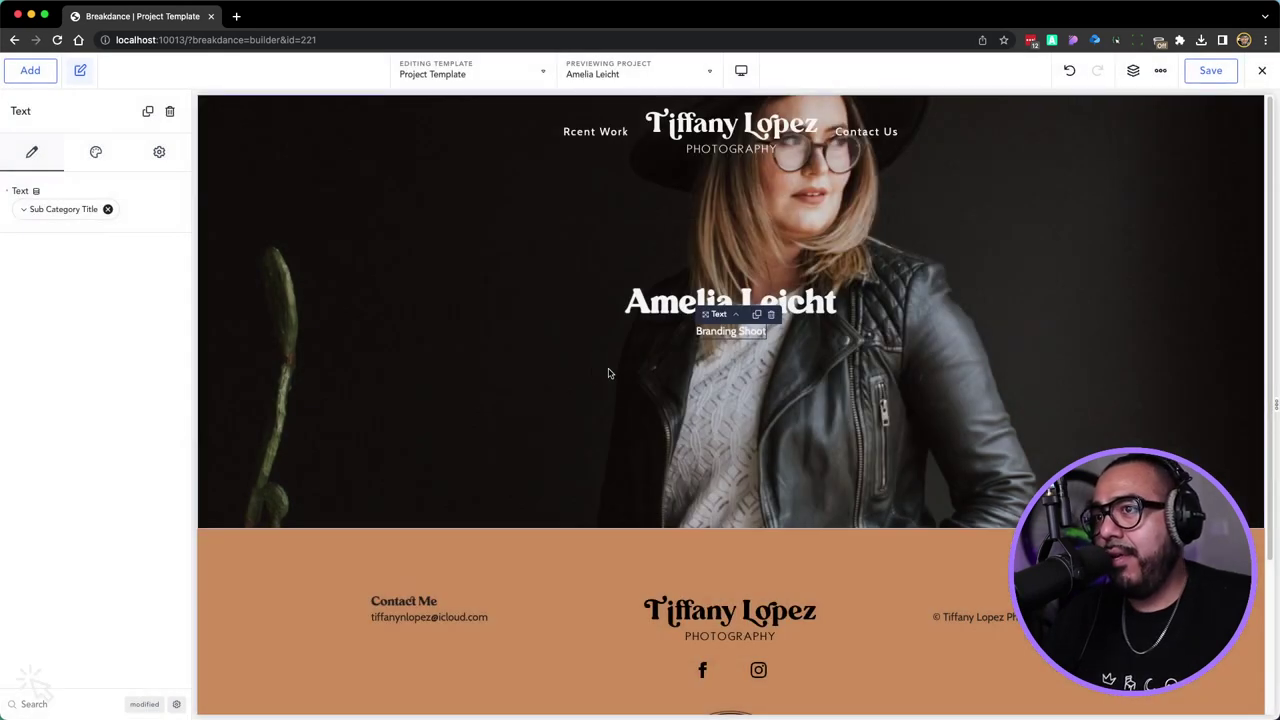
click(55, 208)
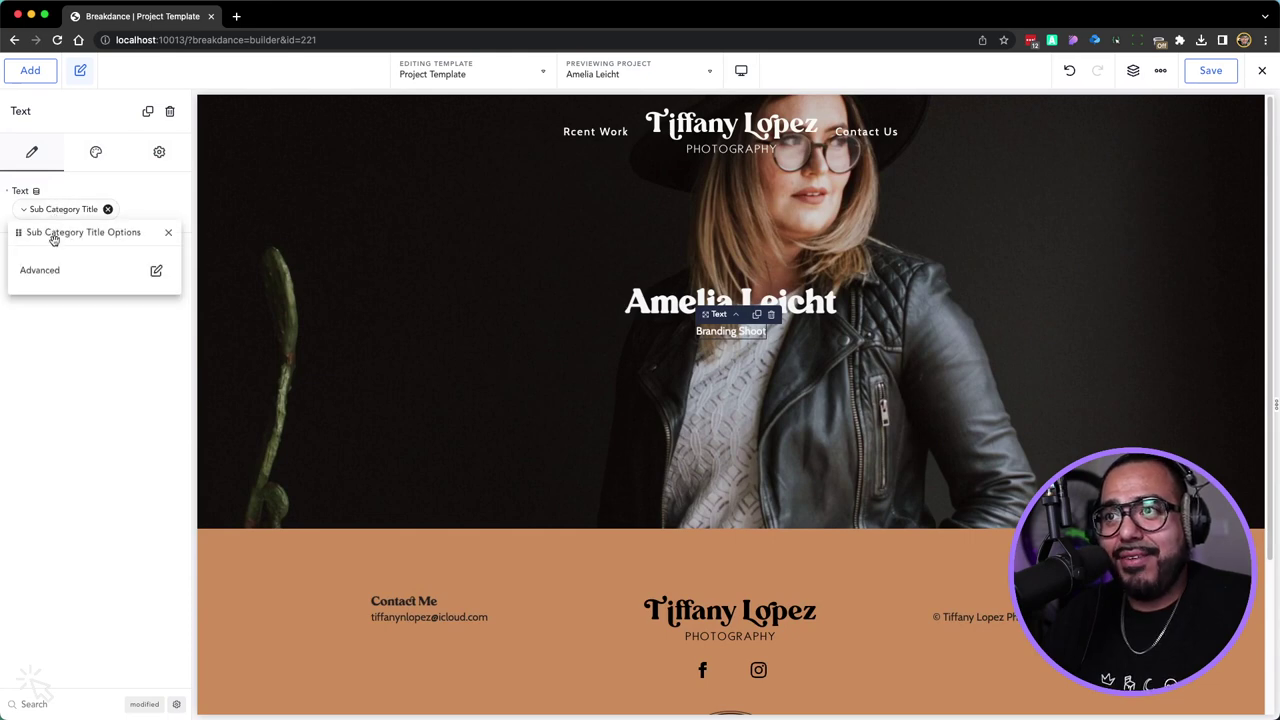
Prepend "Category: " to the Sub Category Title dynamic field in its advanced options
click(156, 270)
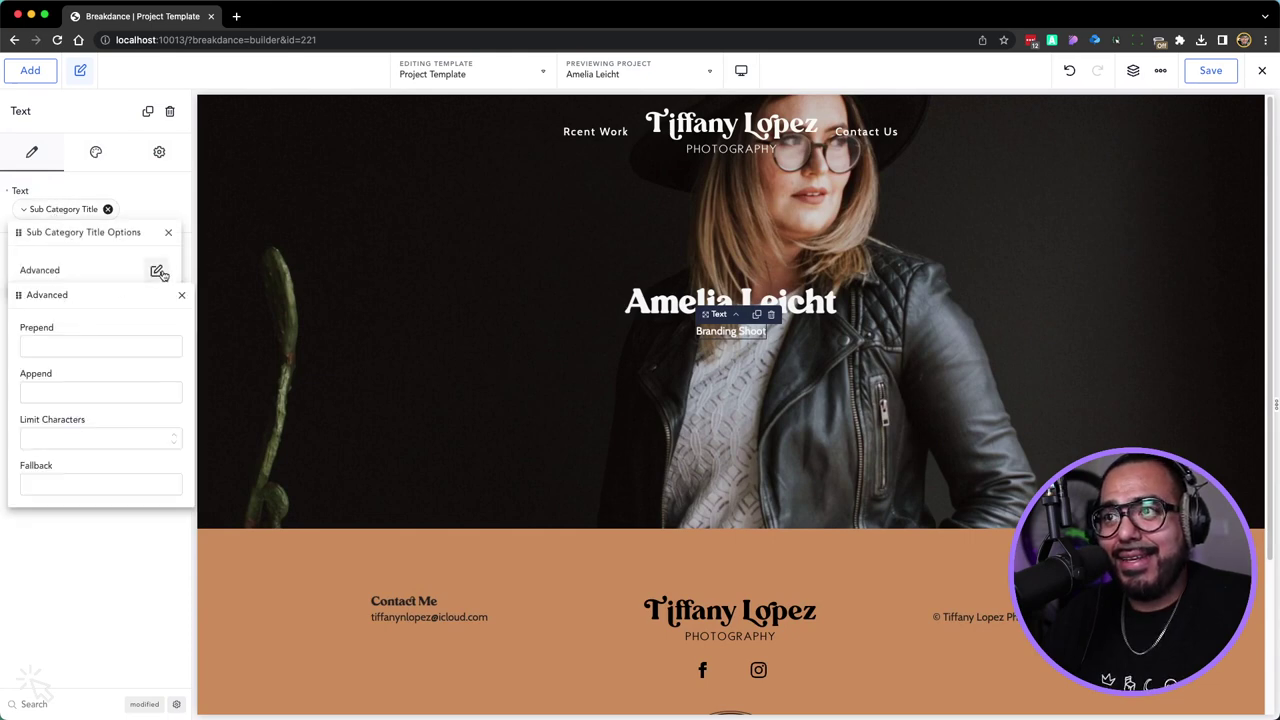
click(24, 345)
text(C)
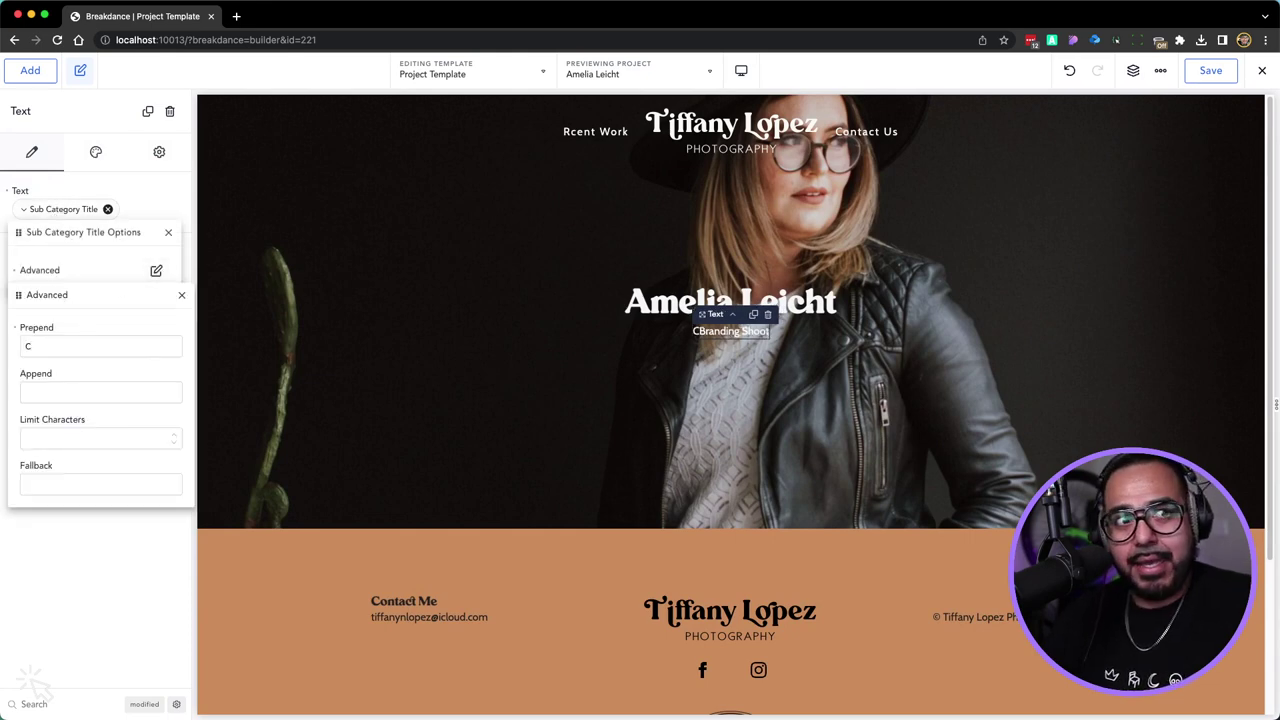
text(ate)
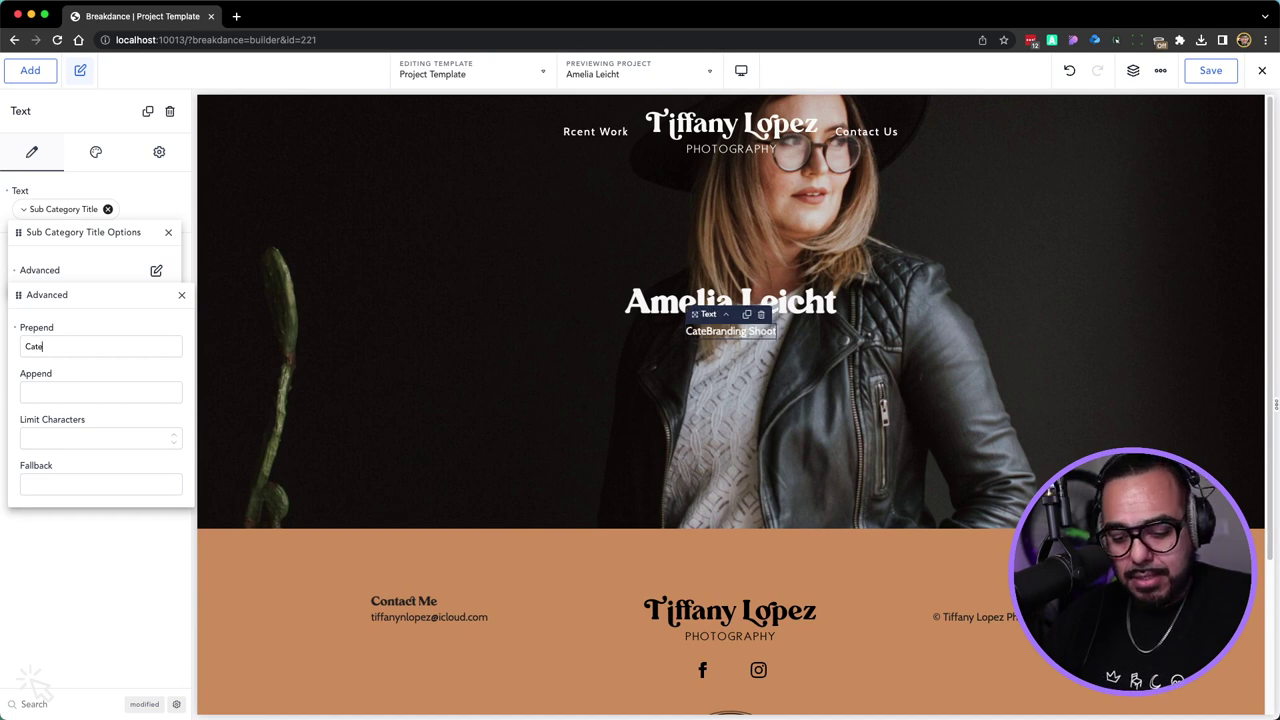
text(gory)
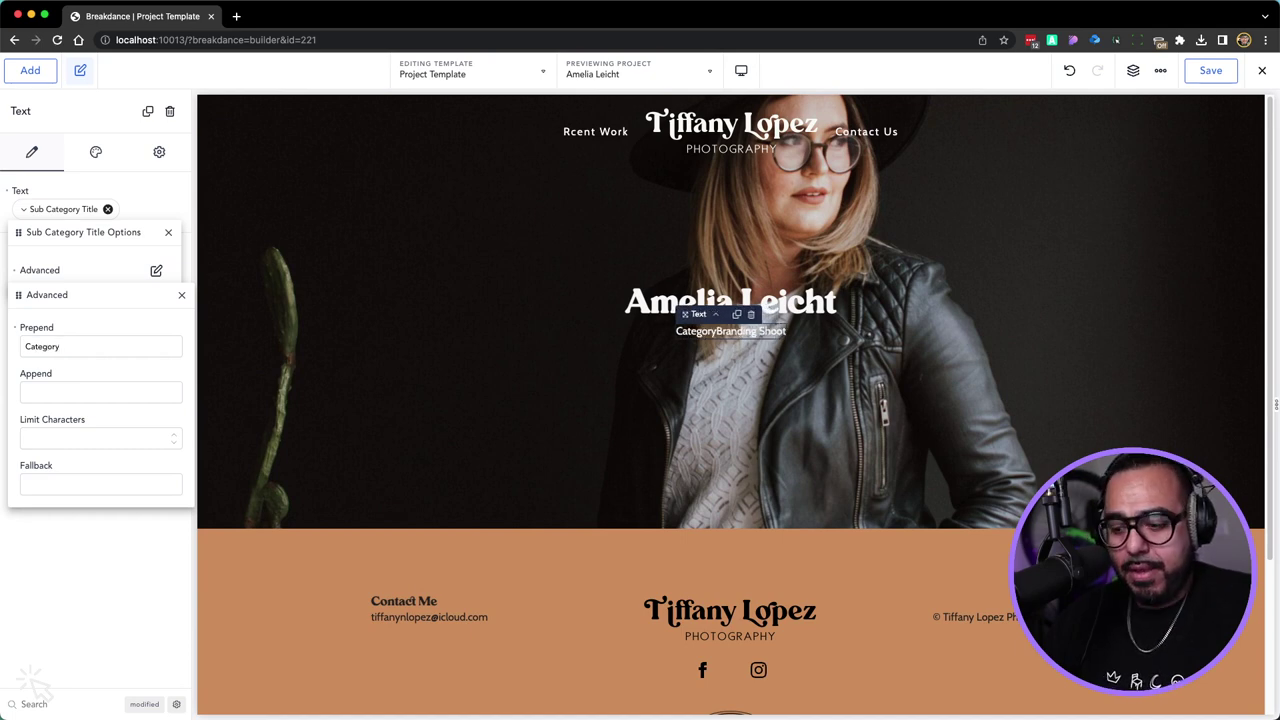
text(:)
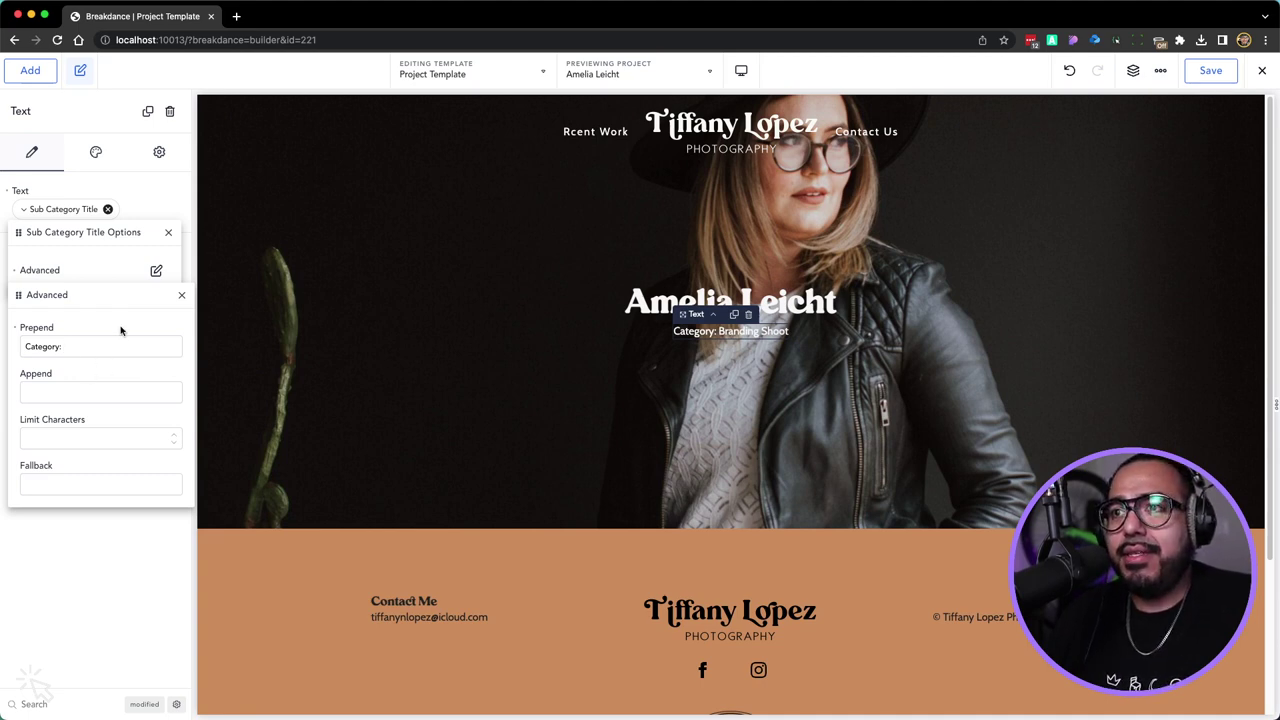
click(181, 295)
Set the category text to all uppercase with 2 px letter spacing
click(96, 153)
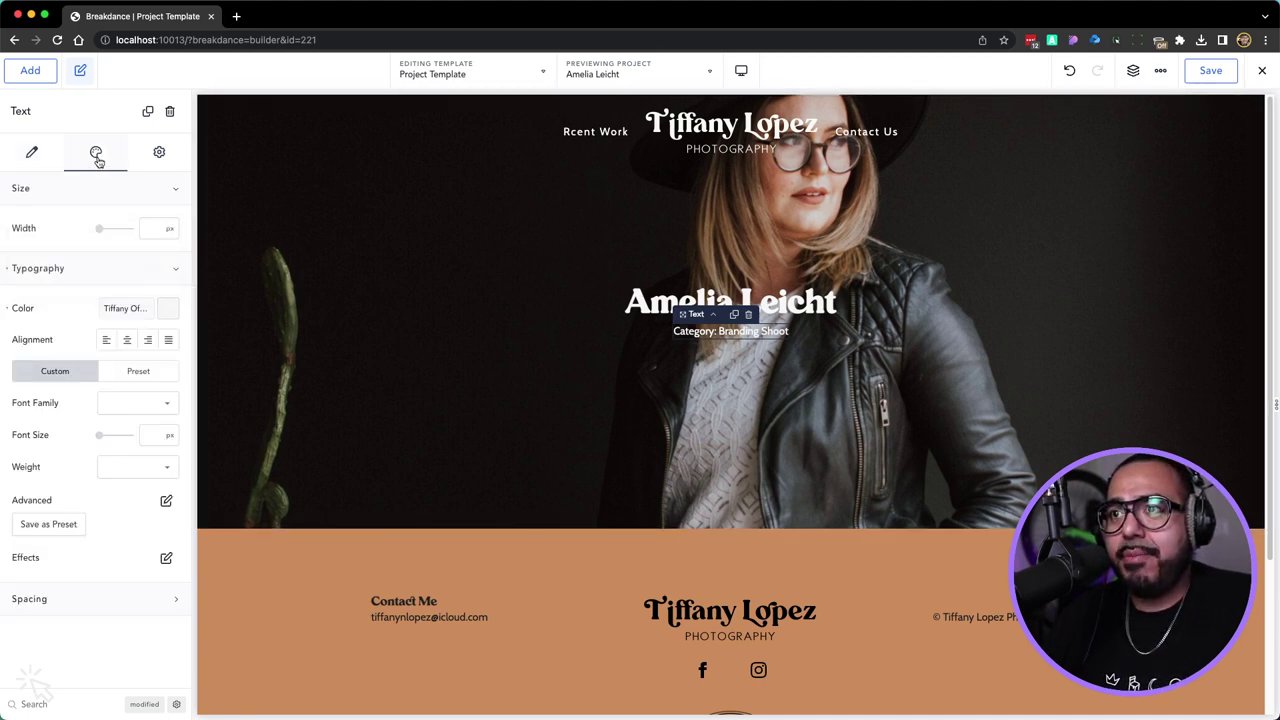
click(167, 501)
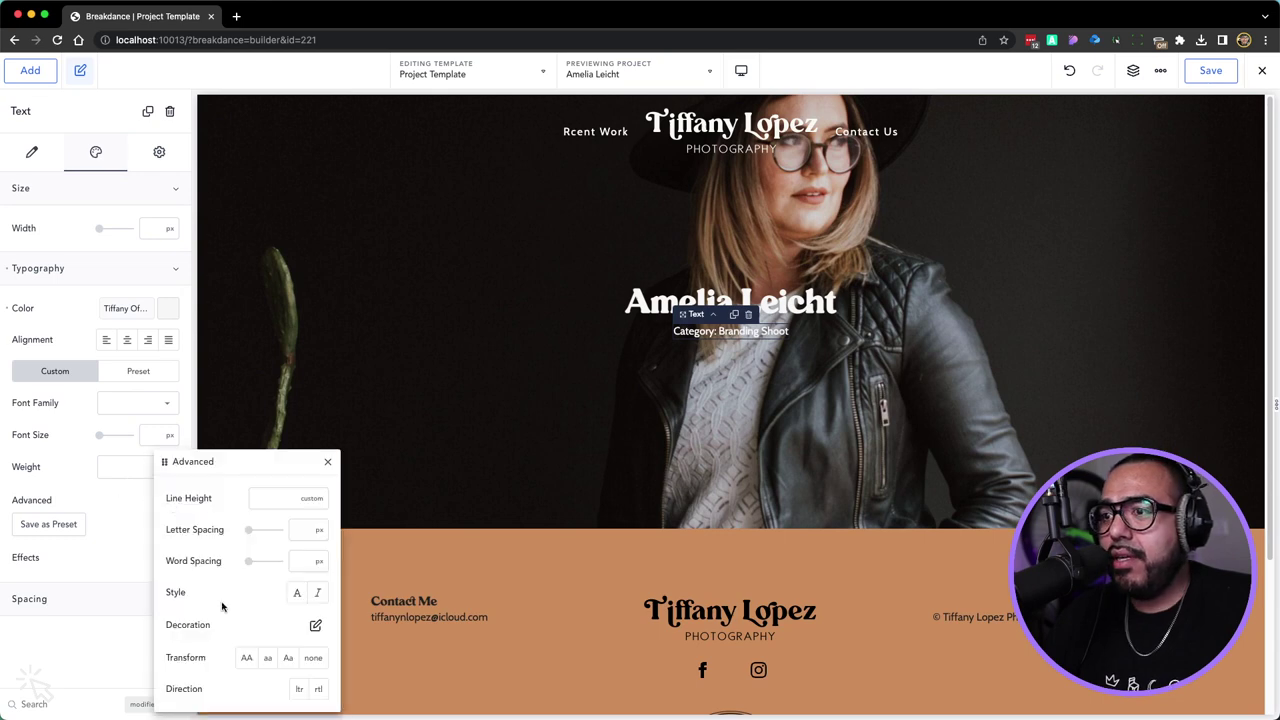
click(246, 658)
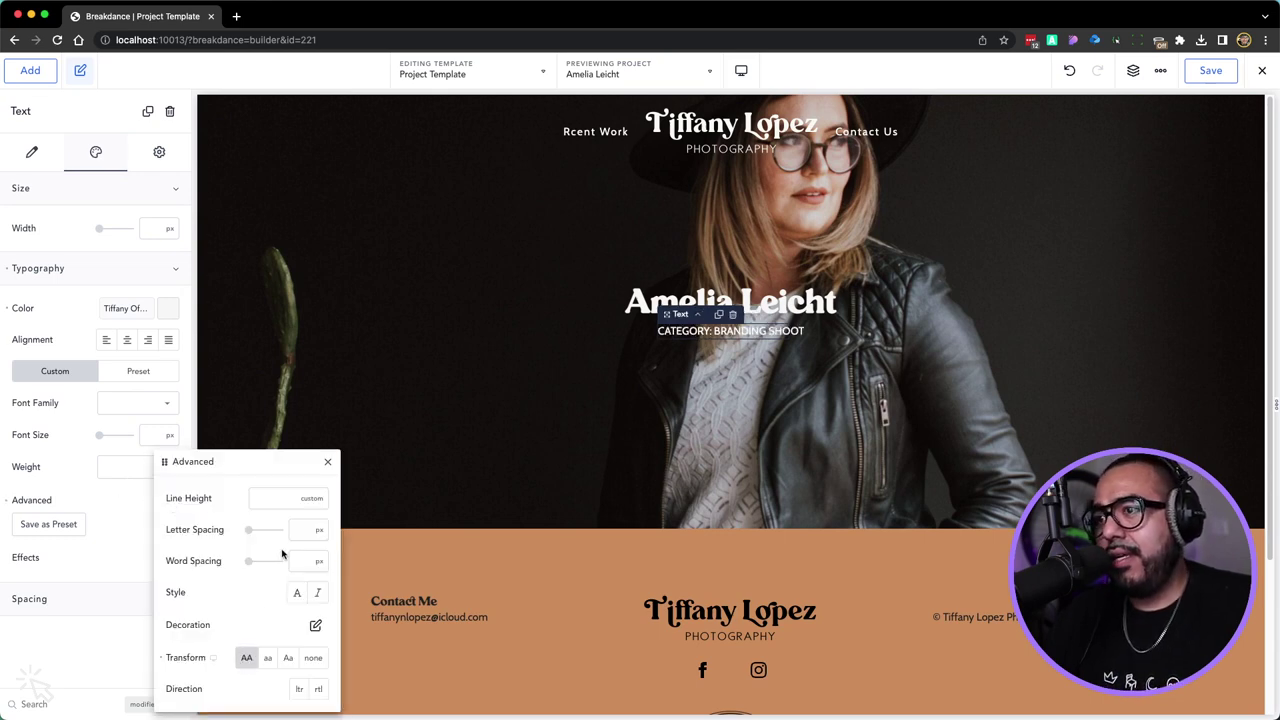
text(2)
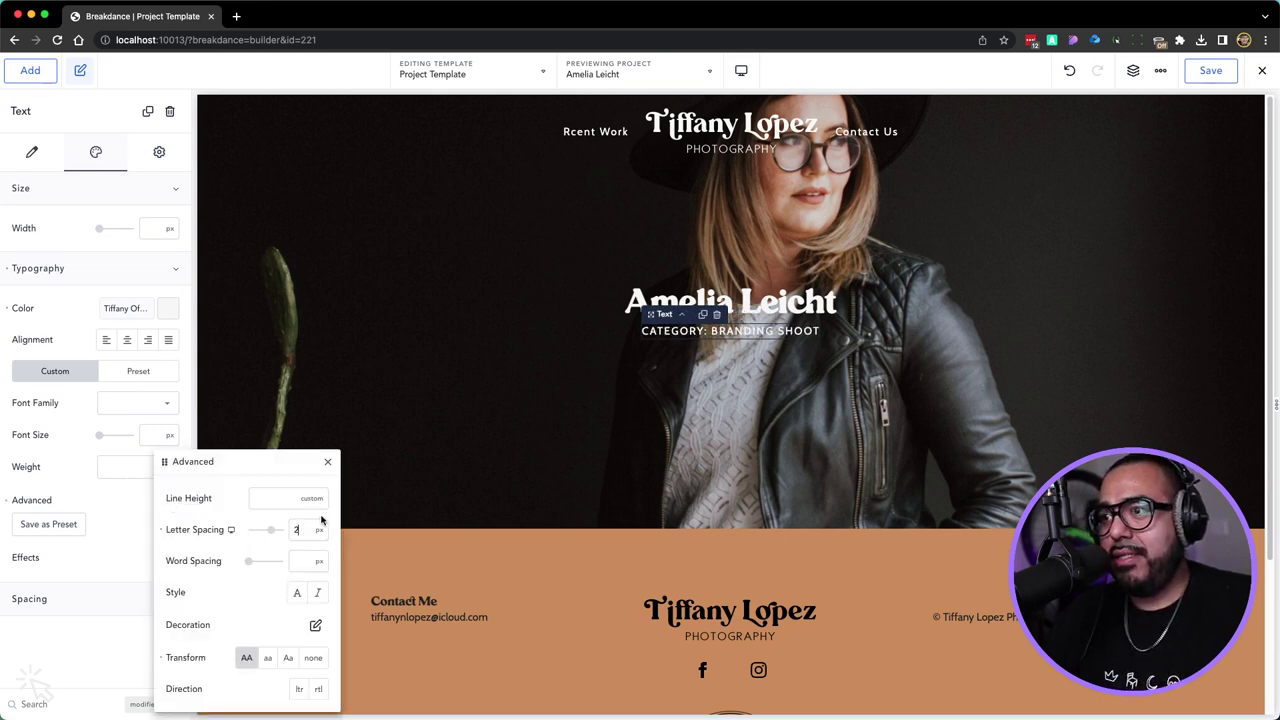
click(327, 461)
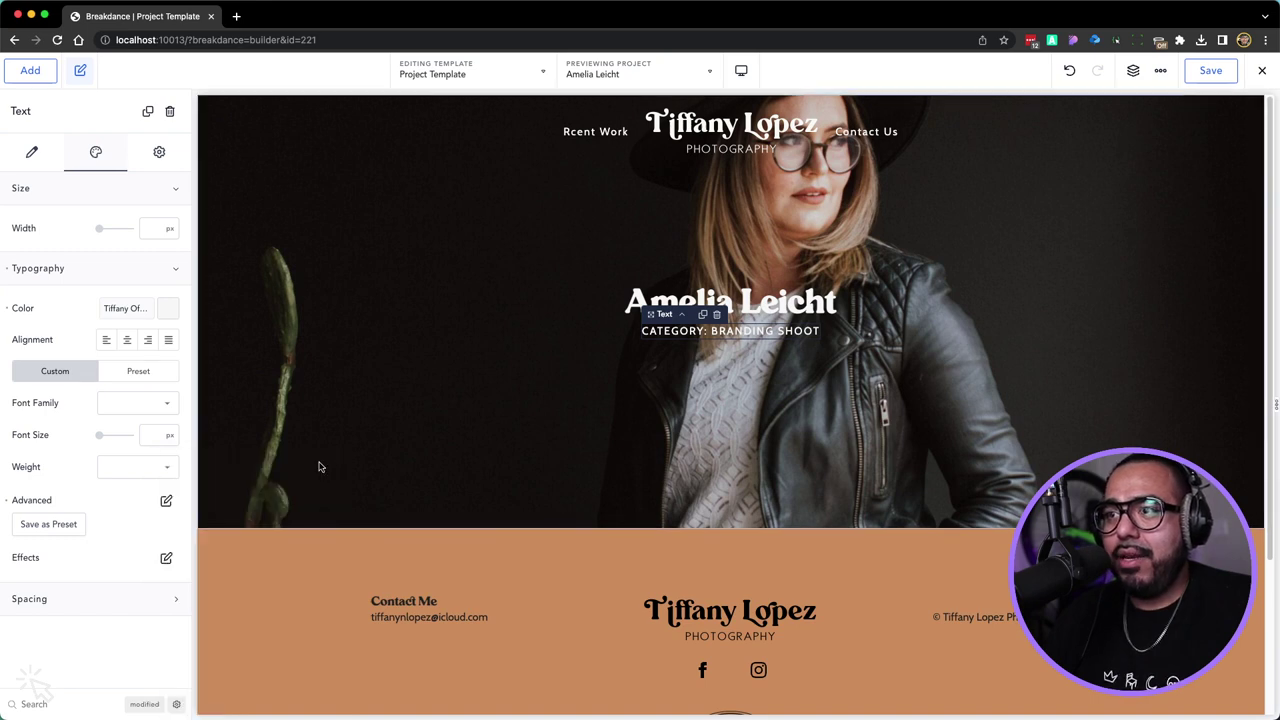
Set the category text's font size to 14 px
click(158, 435)
text(16)
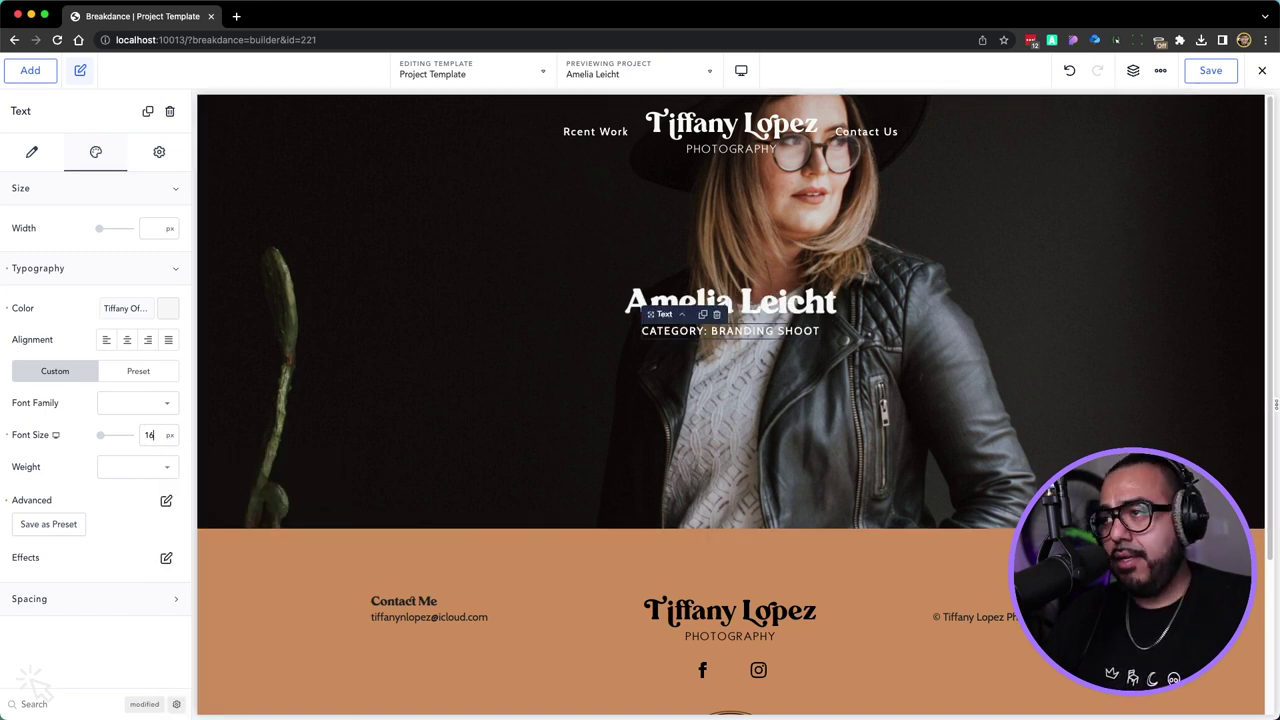
key(BackSpace)
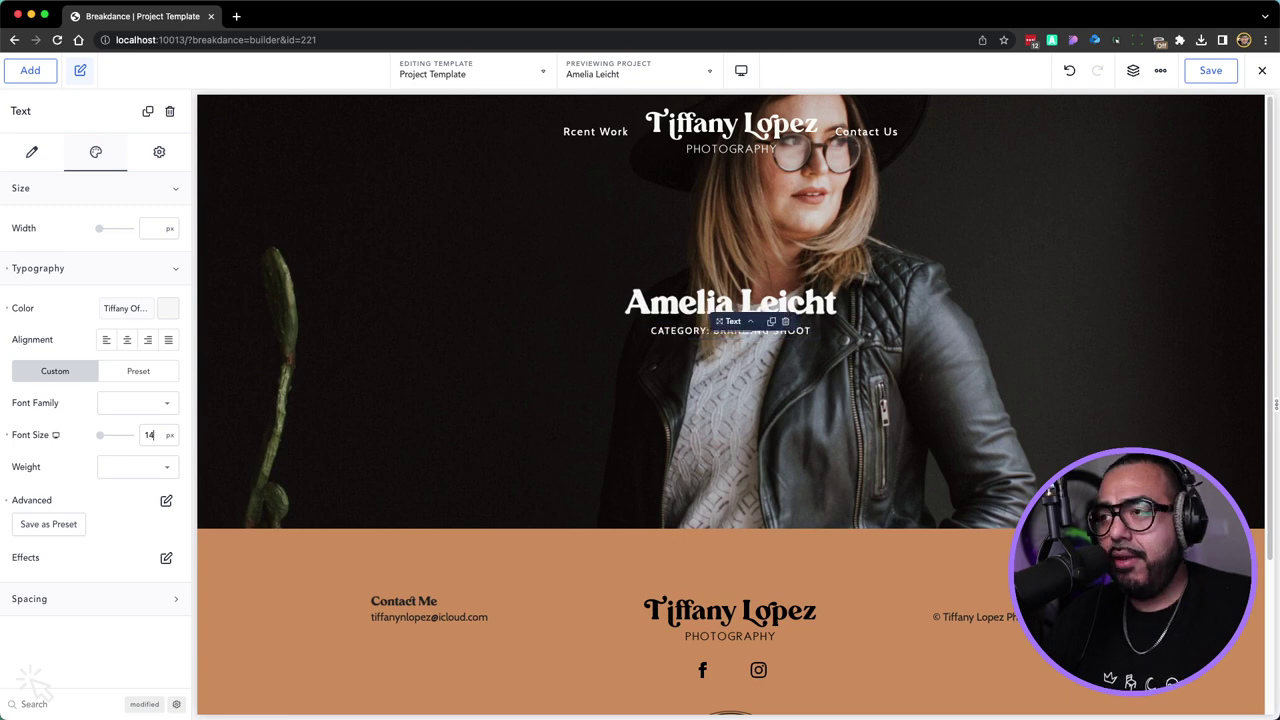
text(4)
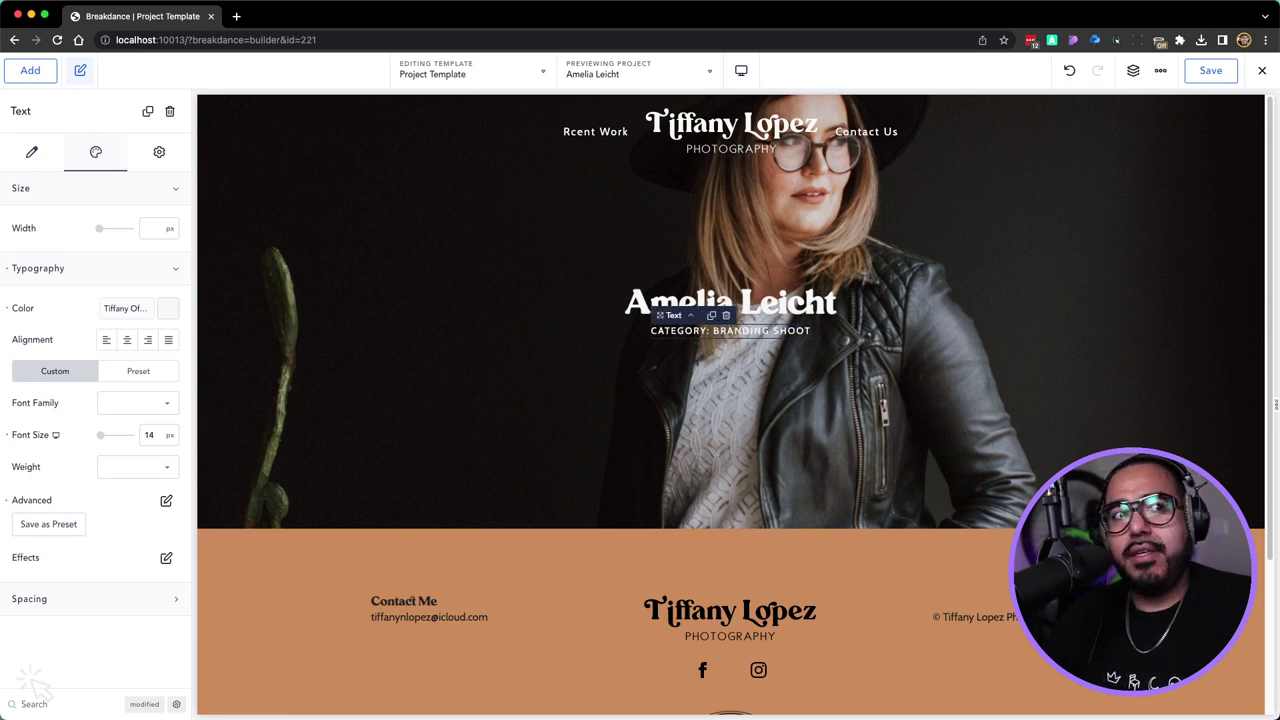
Add a new section below the hero section and insert a Gallery element into it
click(326, 452)
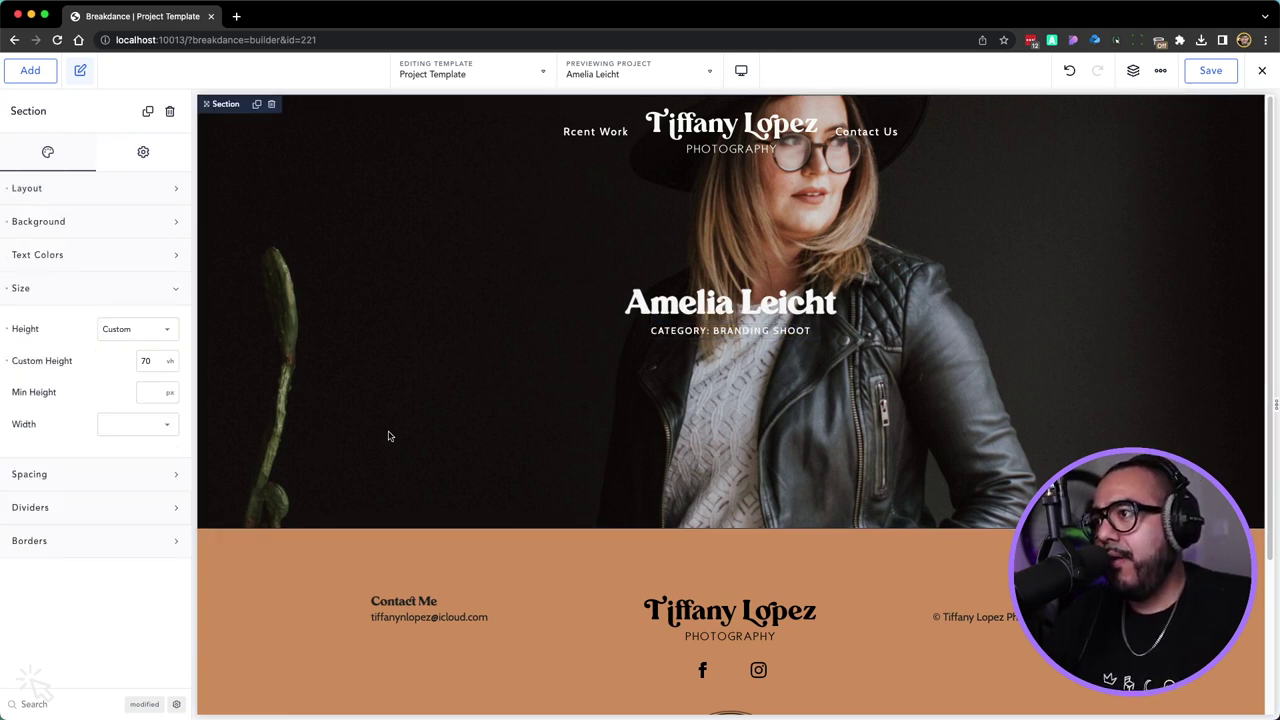
scroll(443, 403, down, 1)
scroll(446, 405, up, 1)
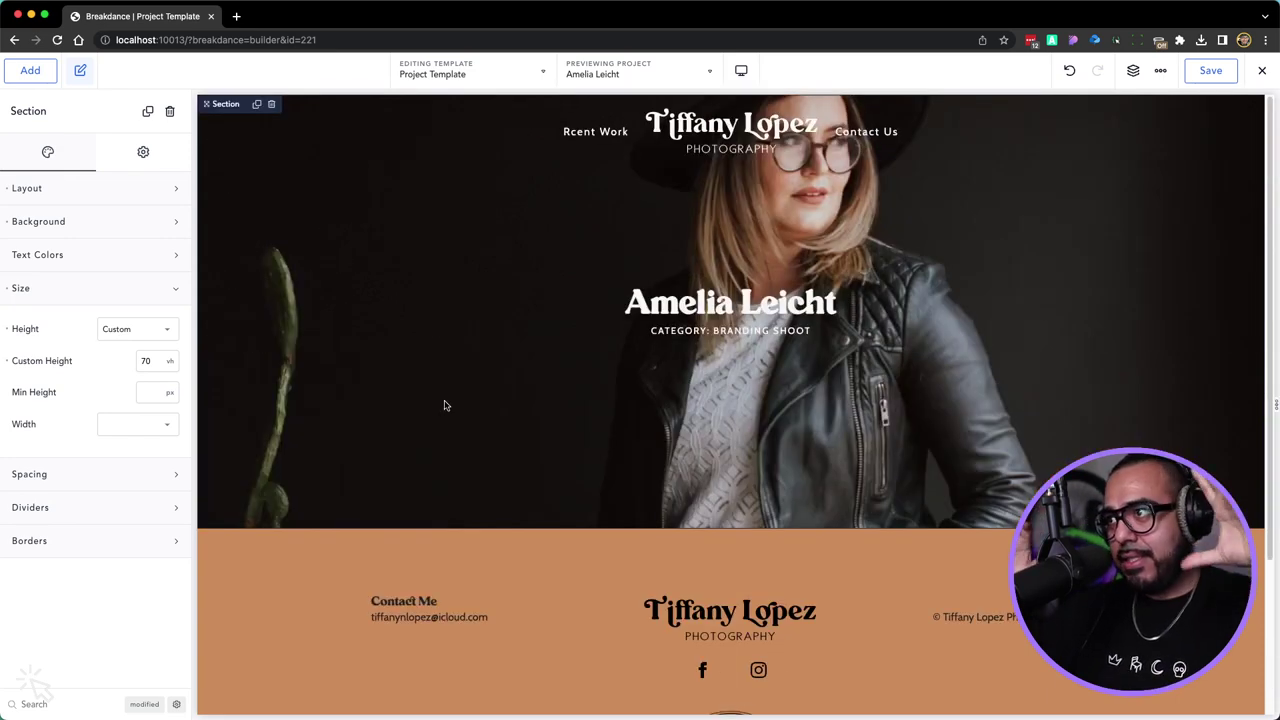
click(29, 72)
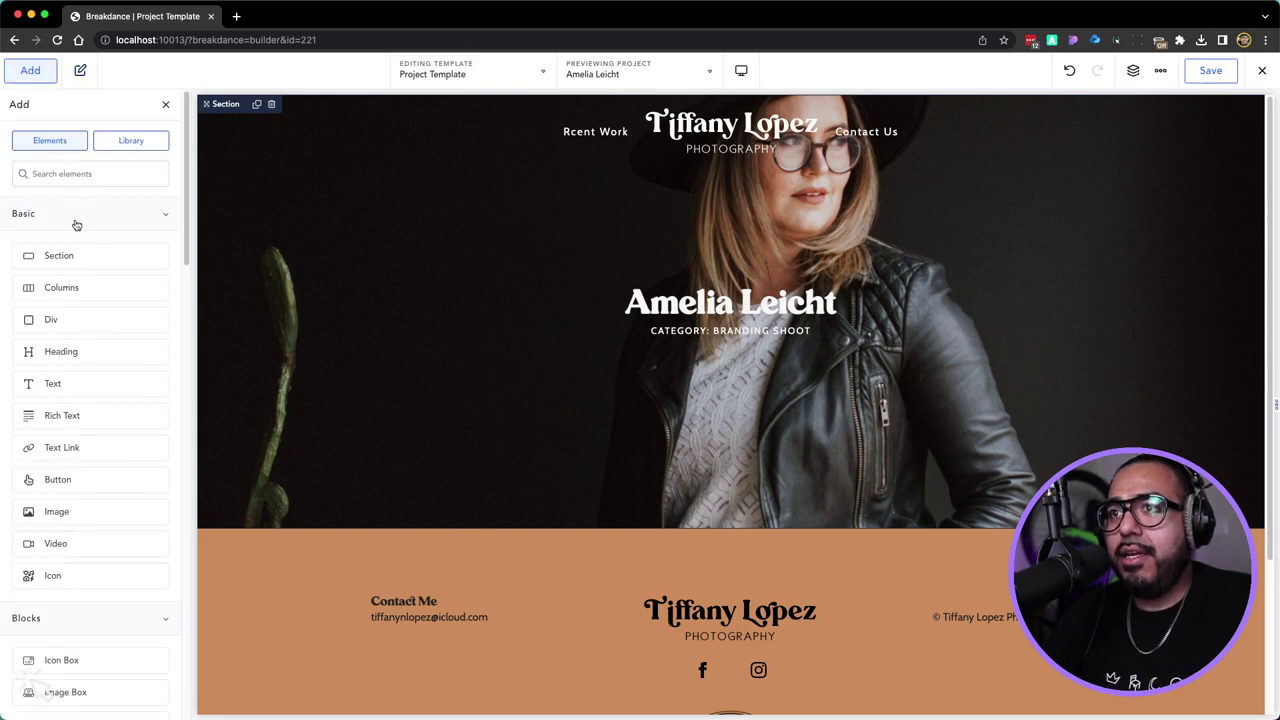
click(67, 256)
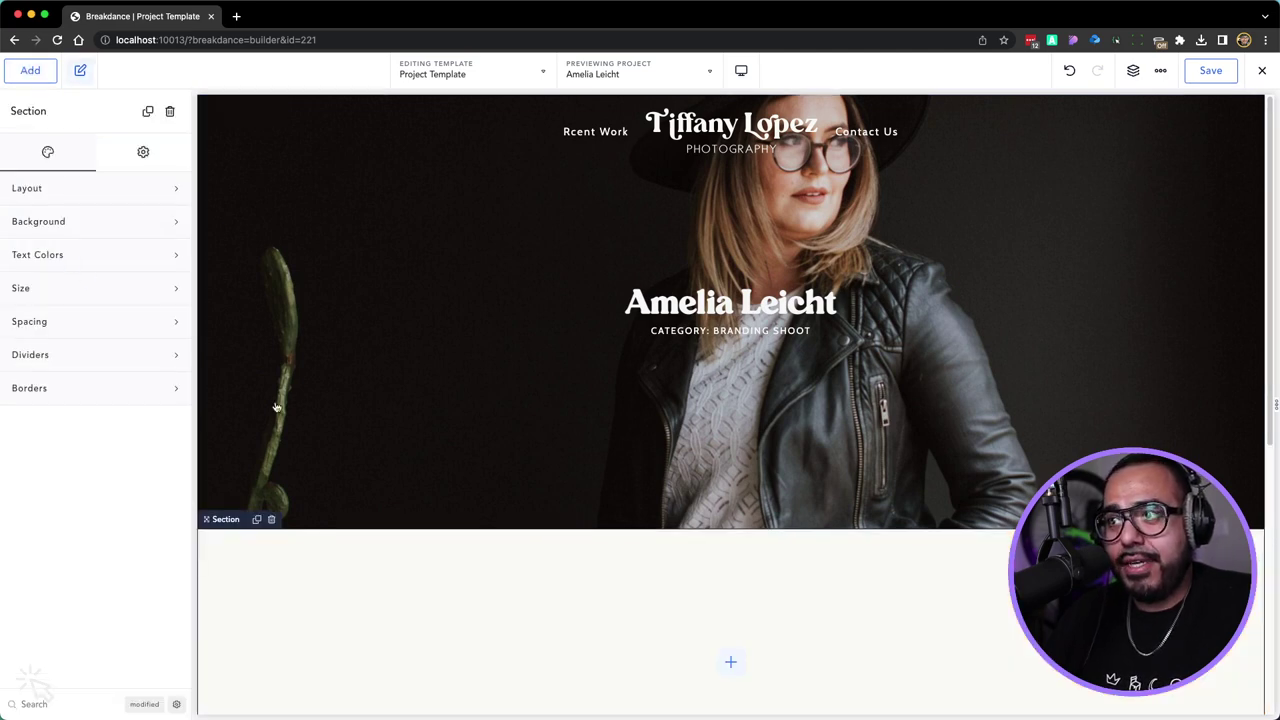
click(729, 662)
text(gall)
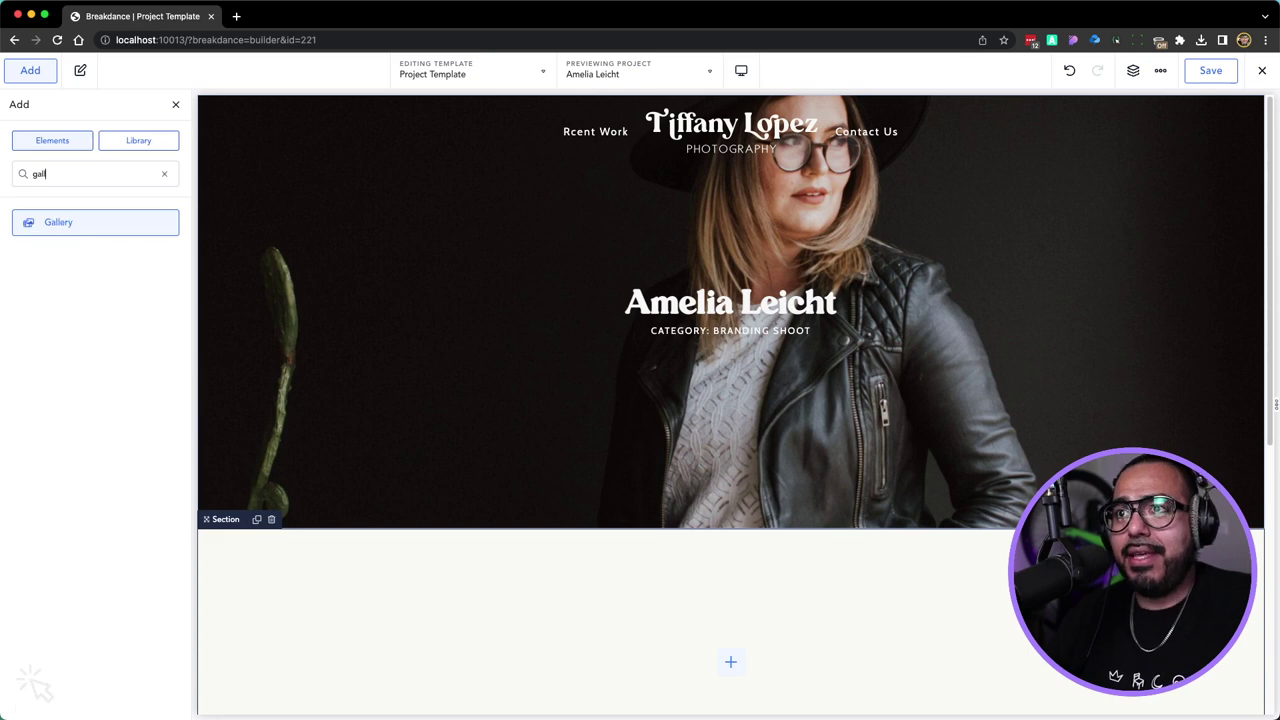
key(Return)
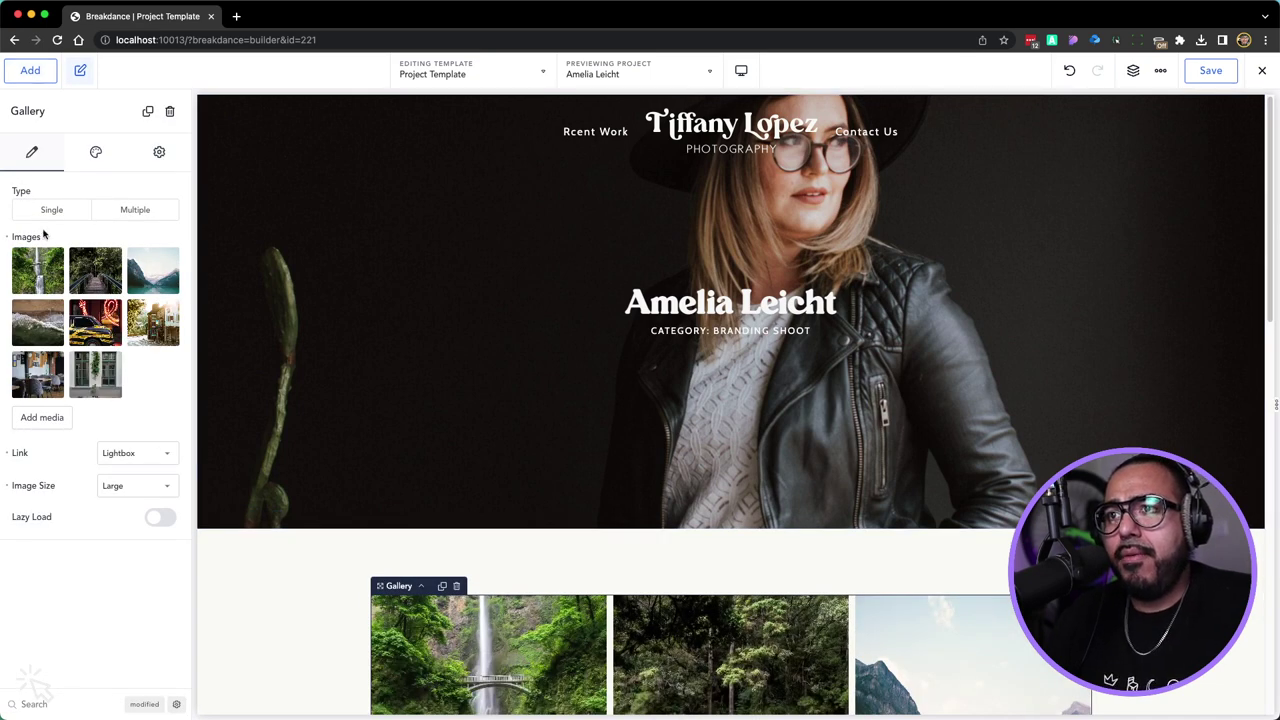
Fill the gallery with the dynamic Metabox field Image Advanced and set its image link to None
click(47, 238)
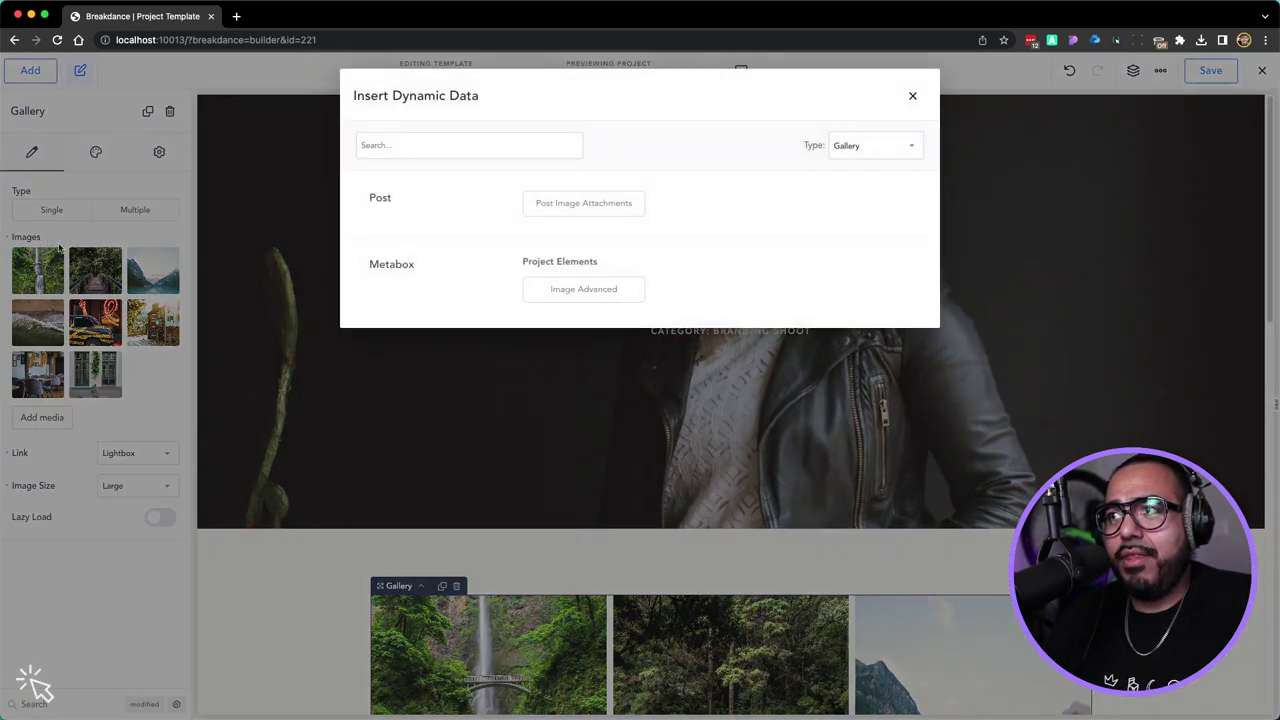
click(588, 292)
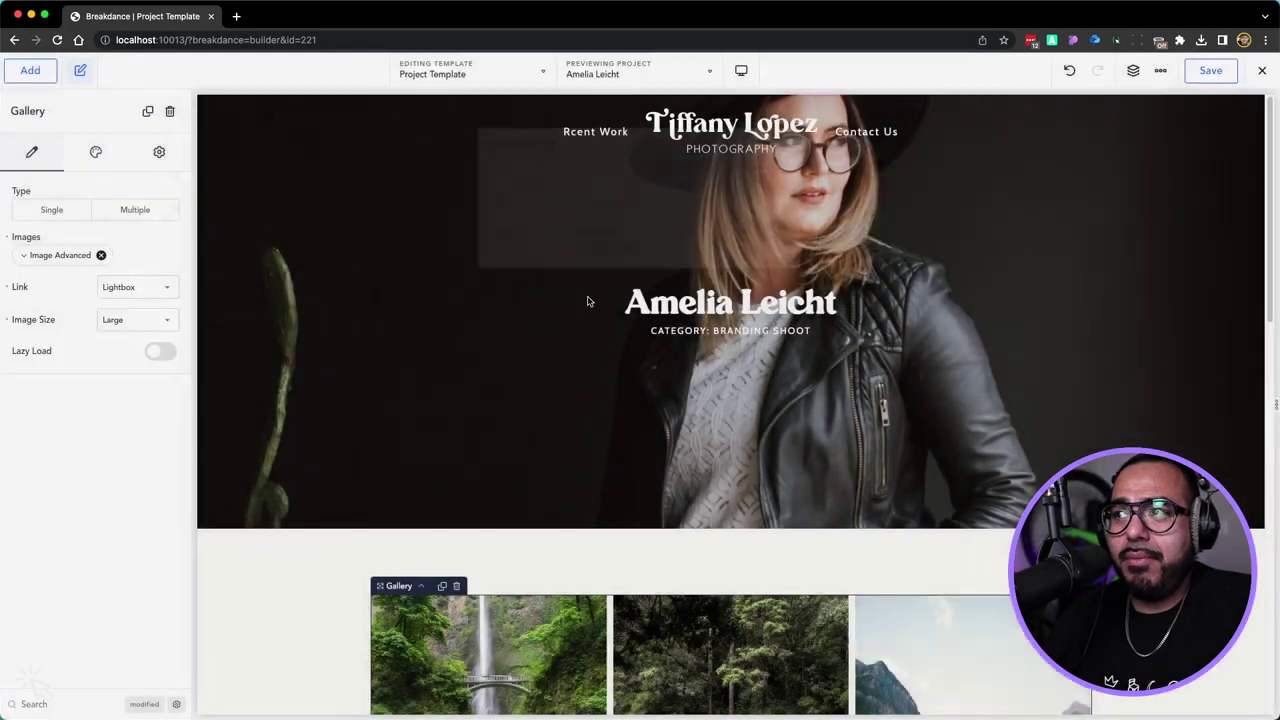
scroll(560, 368, down, 10)
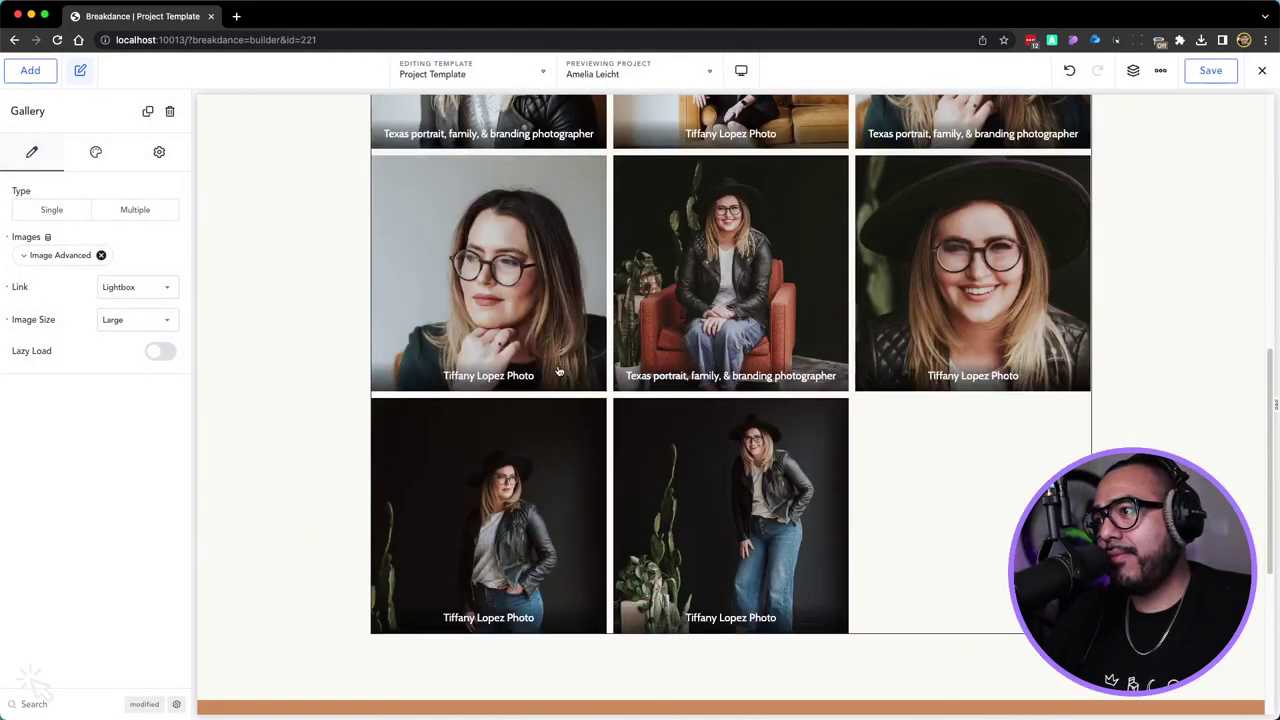
scroll(306, 437, up, 4)
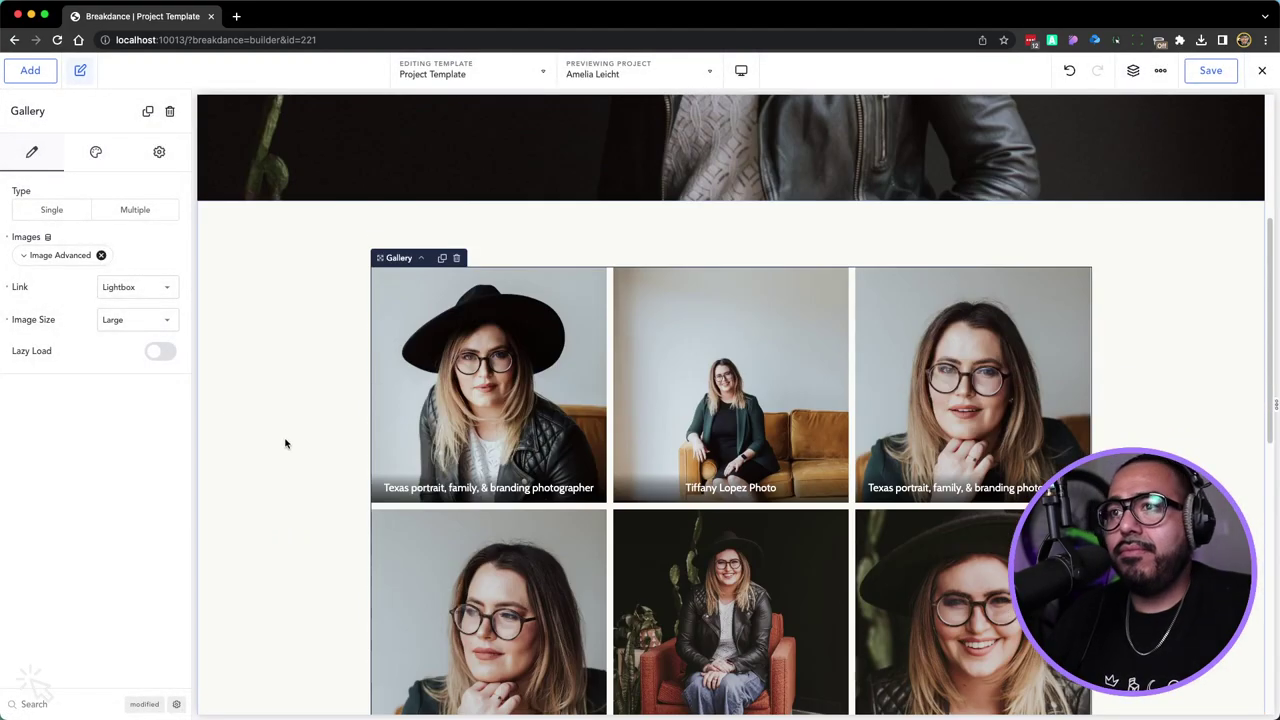
click(150, 290)
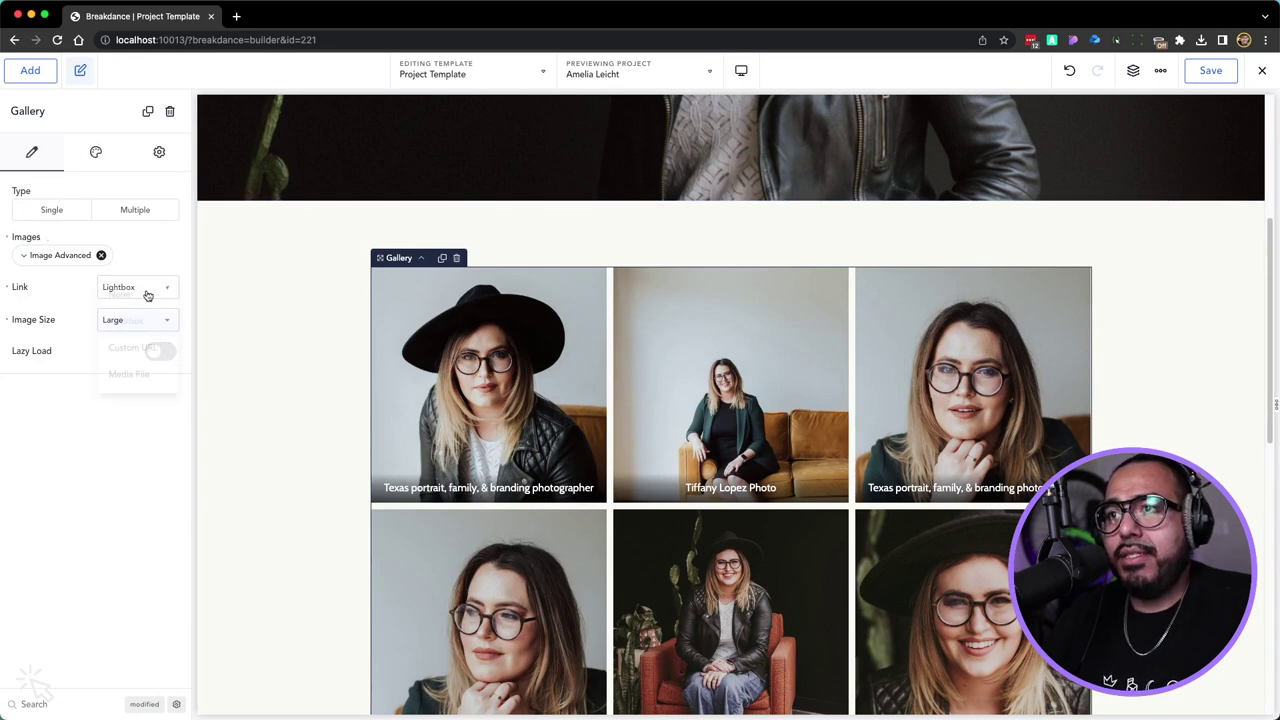
click(120, 296)
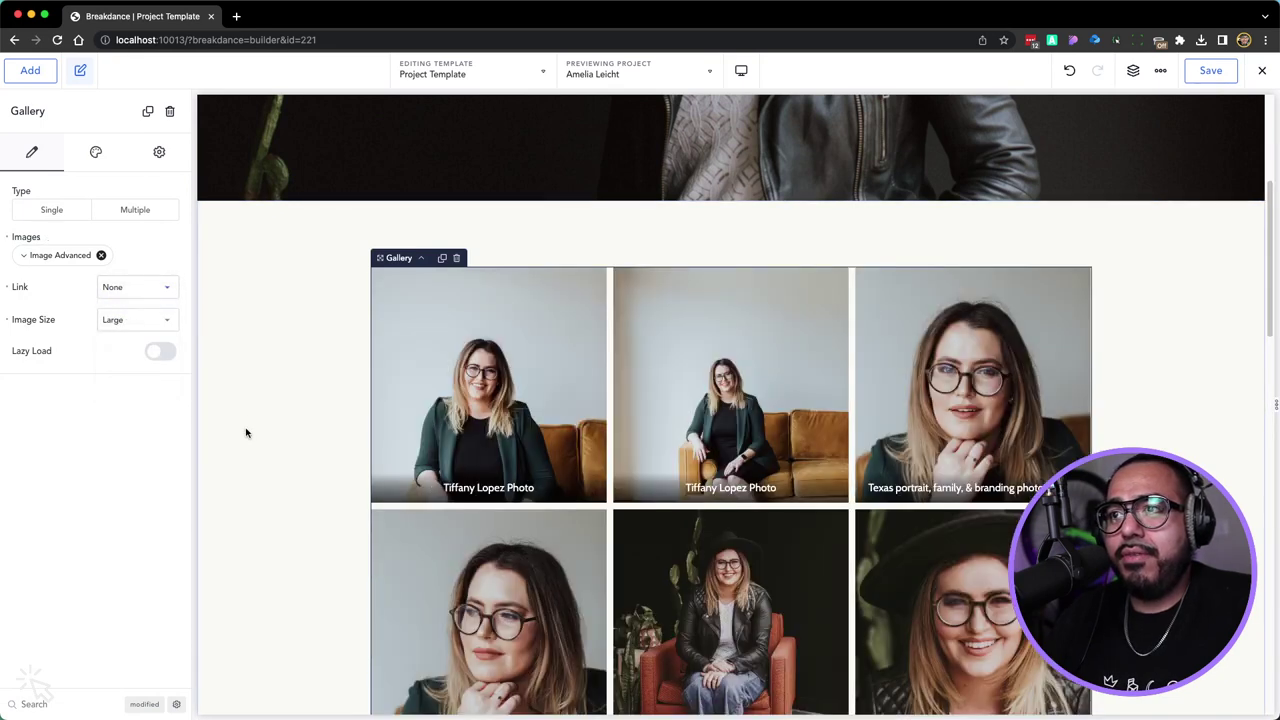
Try the 3:2, 4:3, 16:9 and 21:9 aspect ratios on the gallery grid and return it to 1:1
click(96, 155)
click(48, 190)
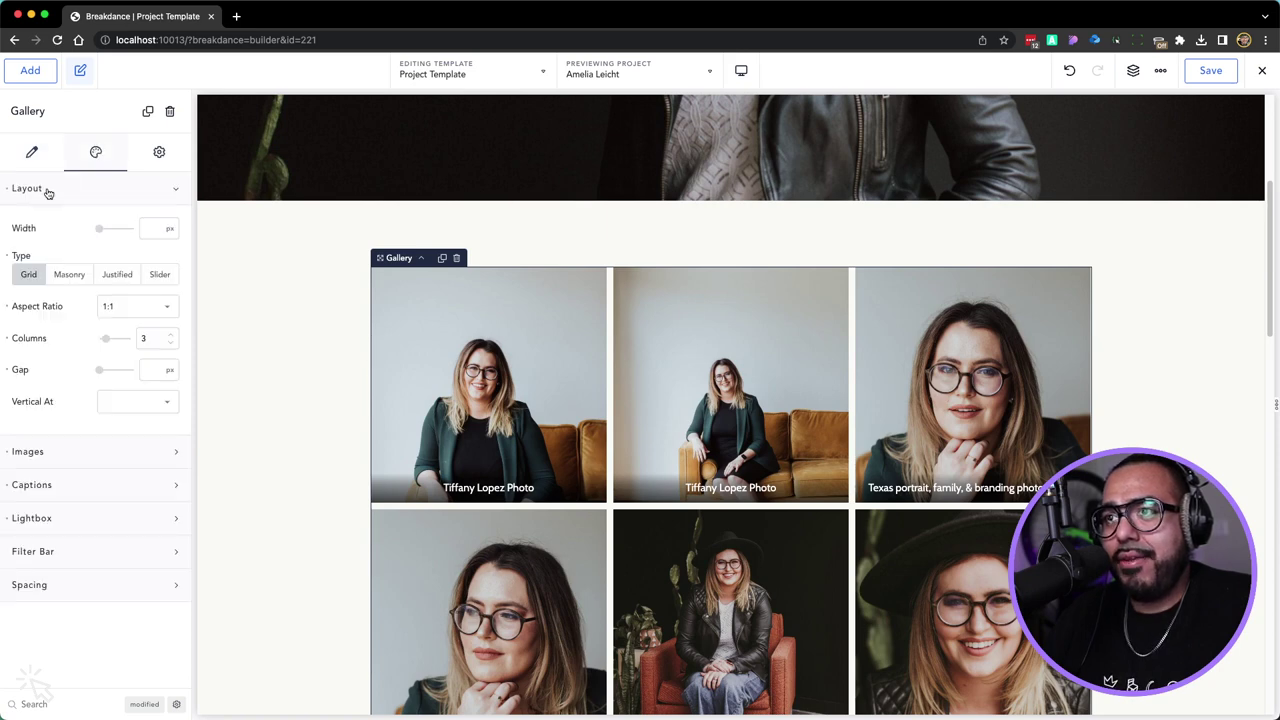
click(129, 310)
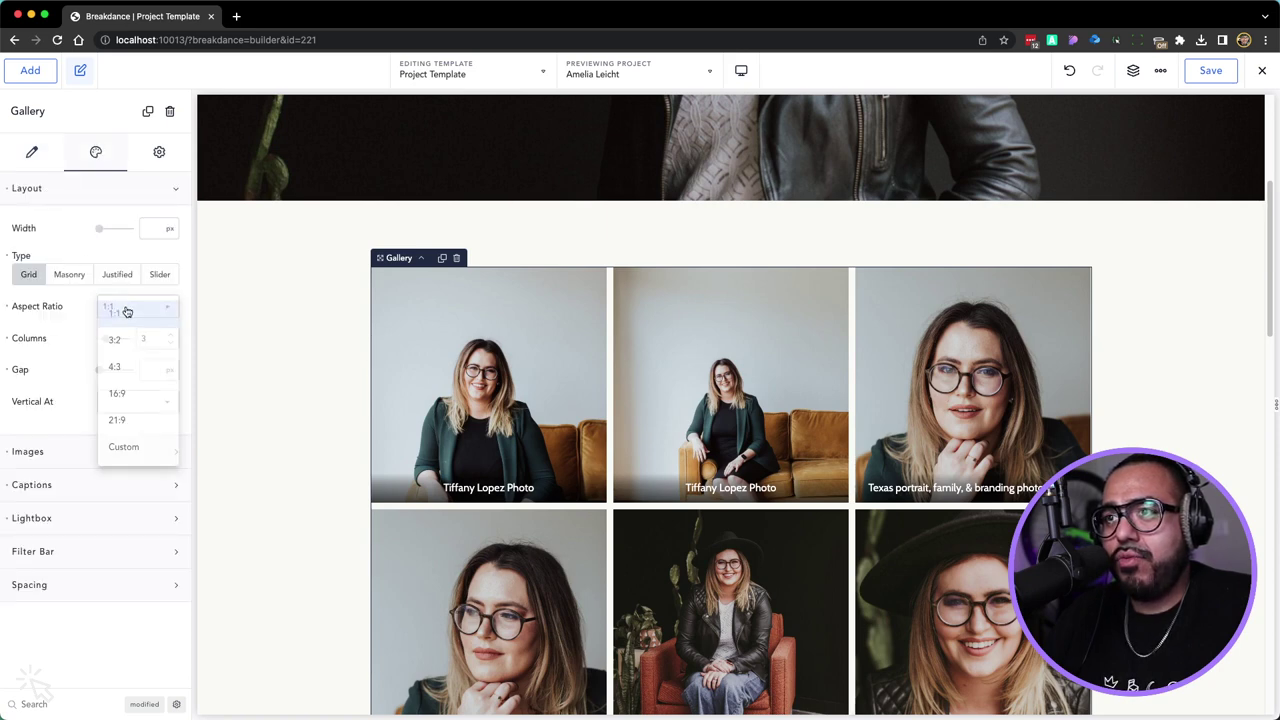
click(130, 340)
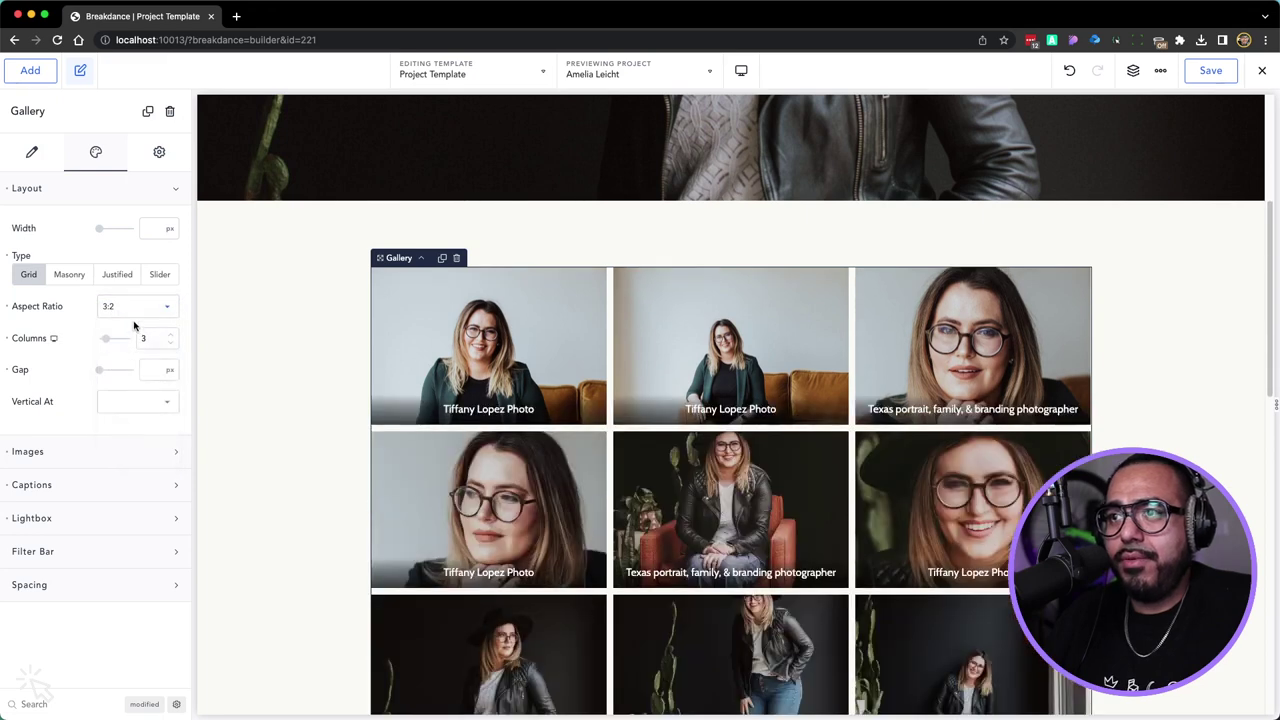
click(137, 314)
click(134, 369)
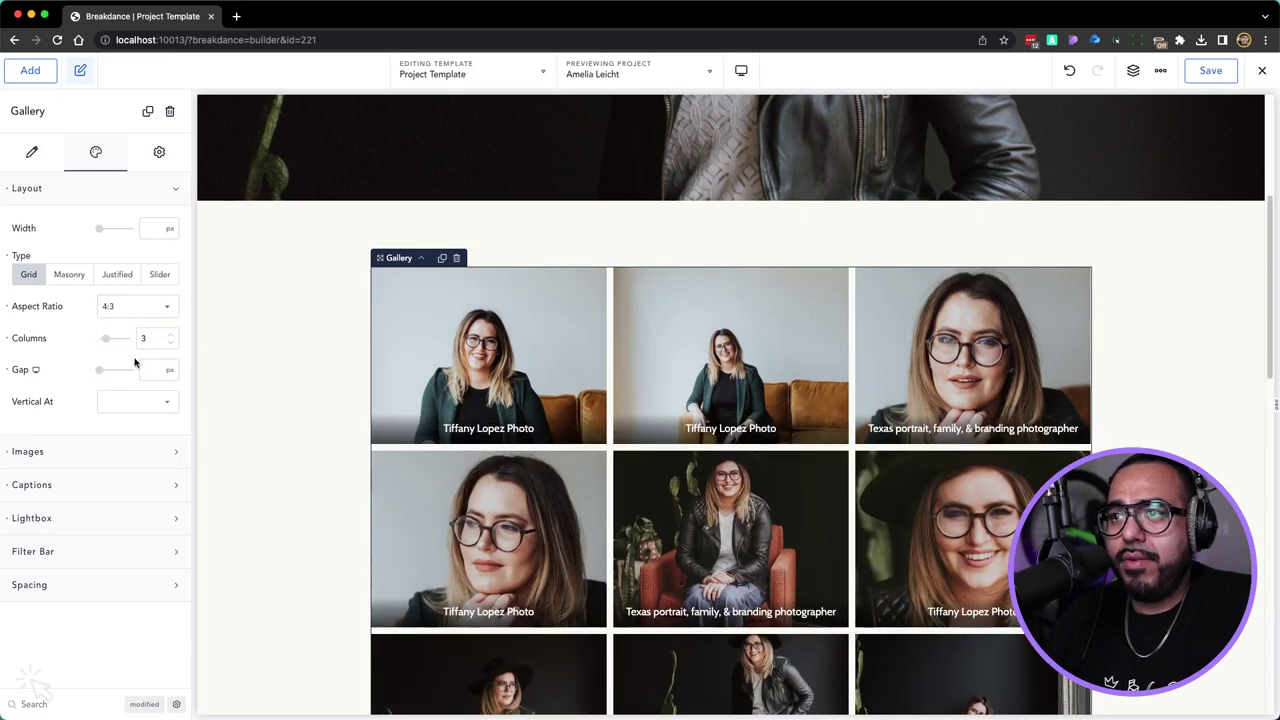
click(133, 310)
click(130, 396)
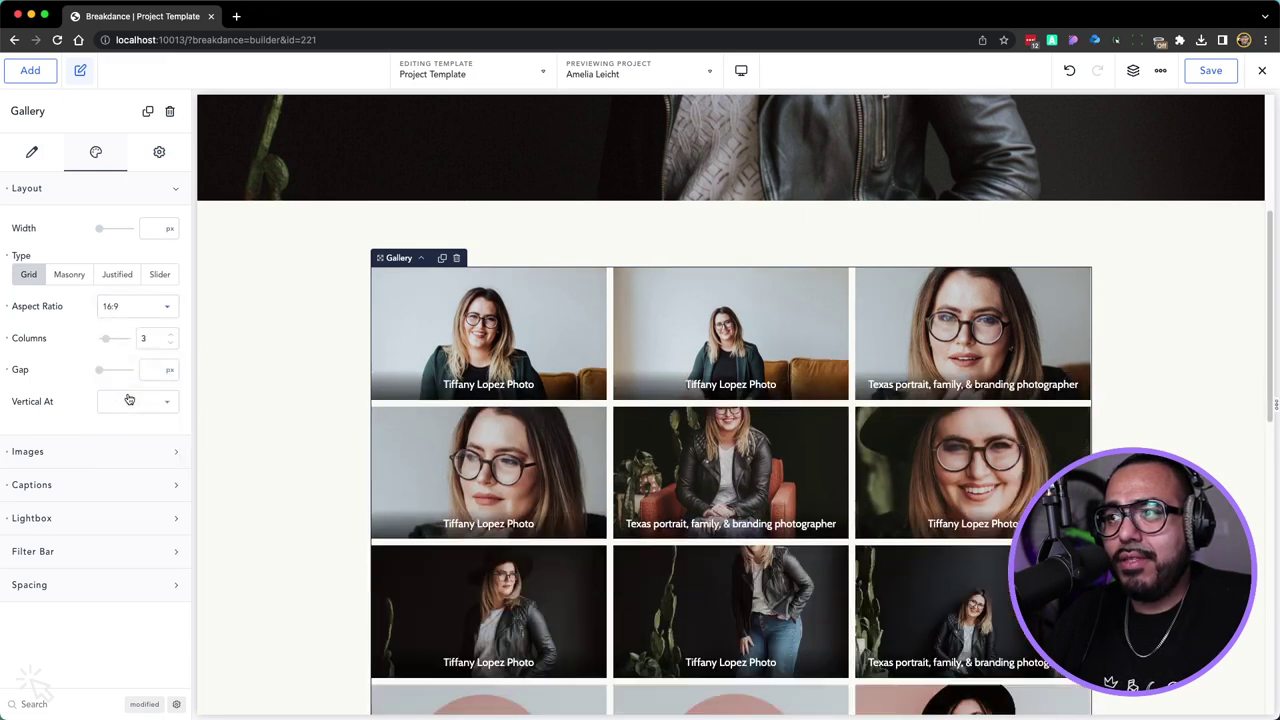
click(129, 309)
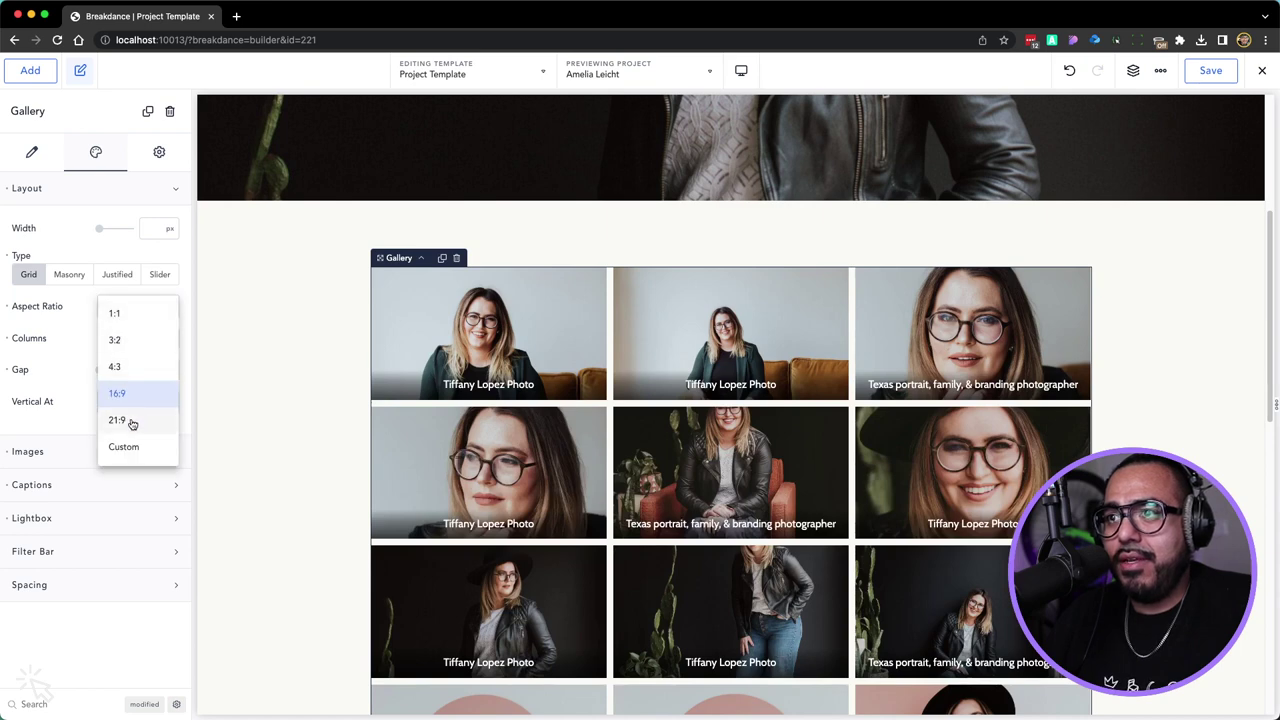
click(129, 421)
click(123, 312)
click(125, 318)
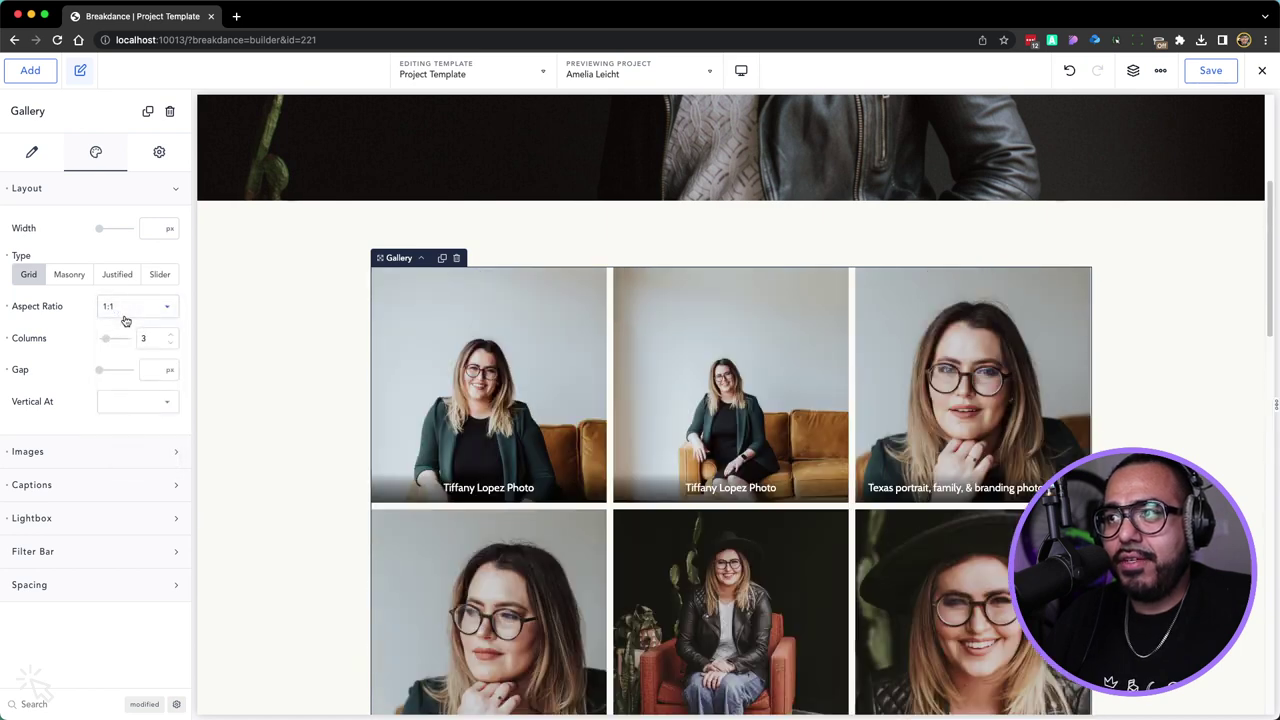
Set the gallery grid to 2 columns and review the images down the page
click(170, 343)
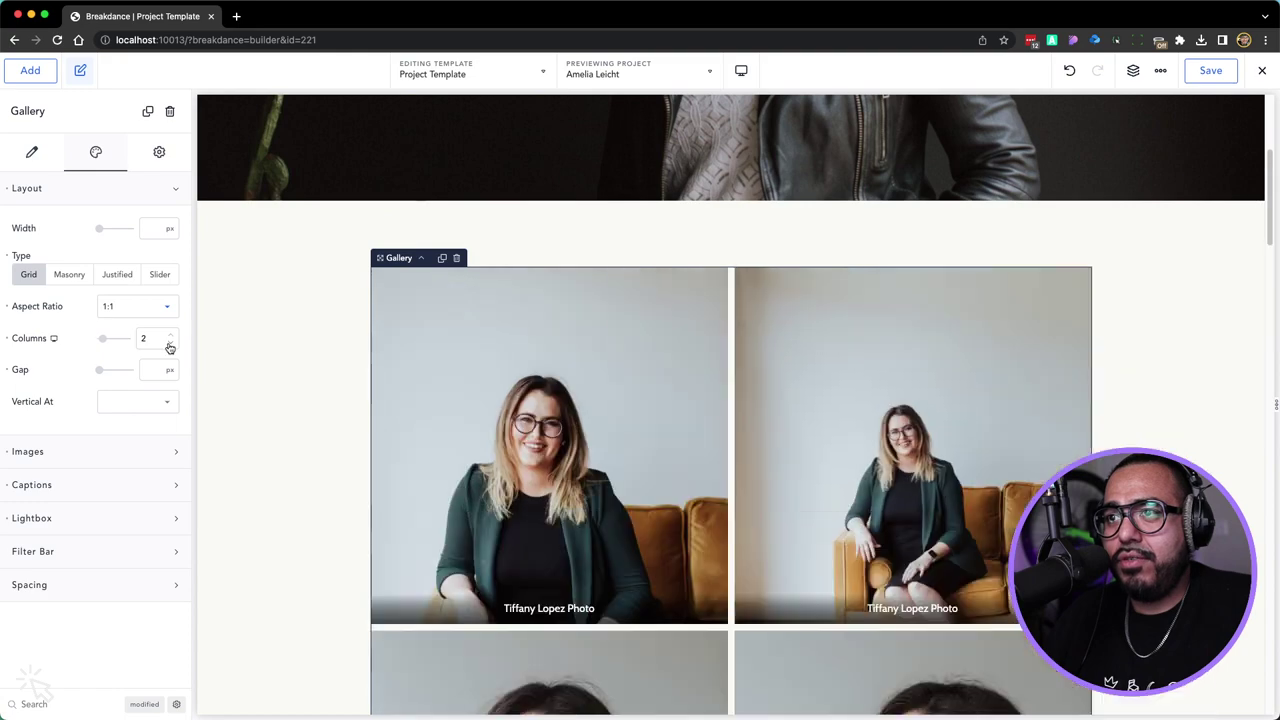
scroll(371, 472, down, 10)
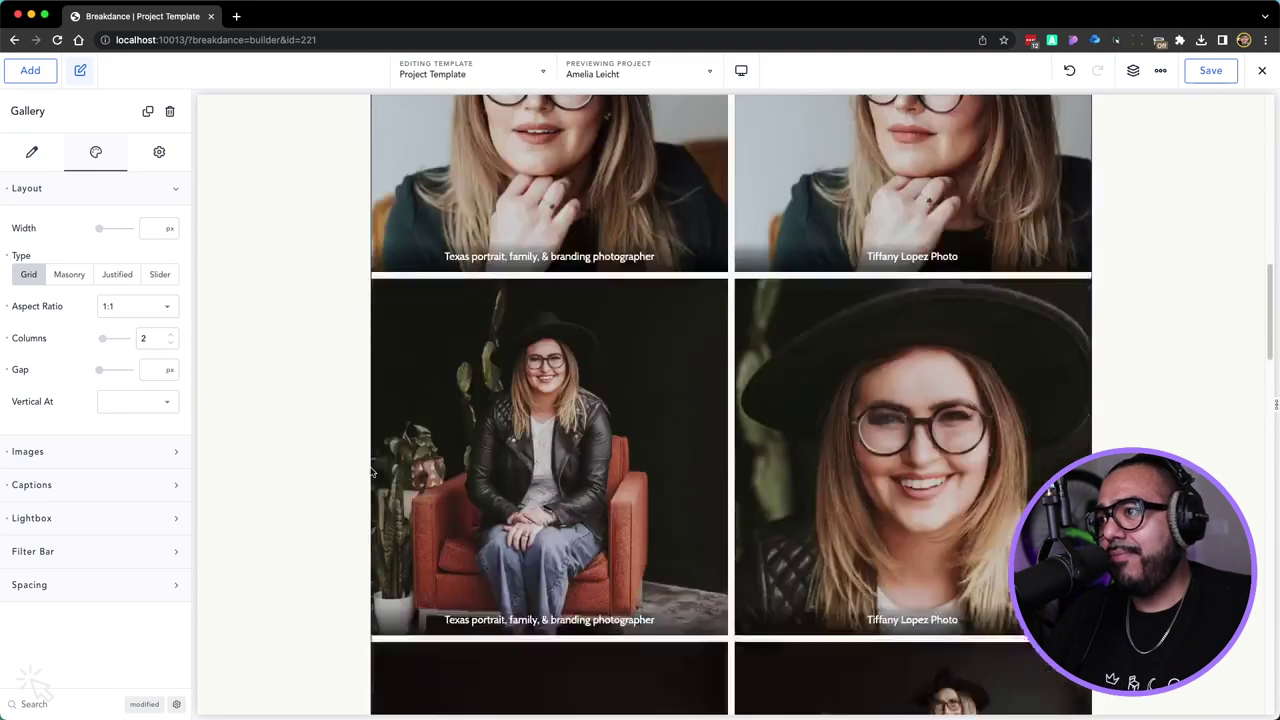
scroll(371, 472, down, 10)
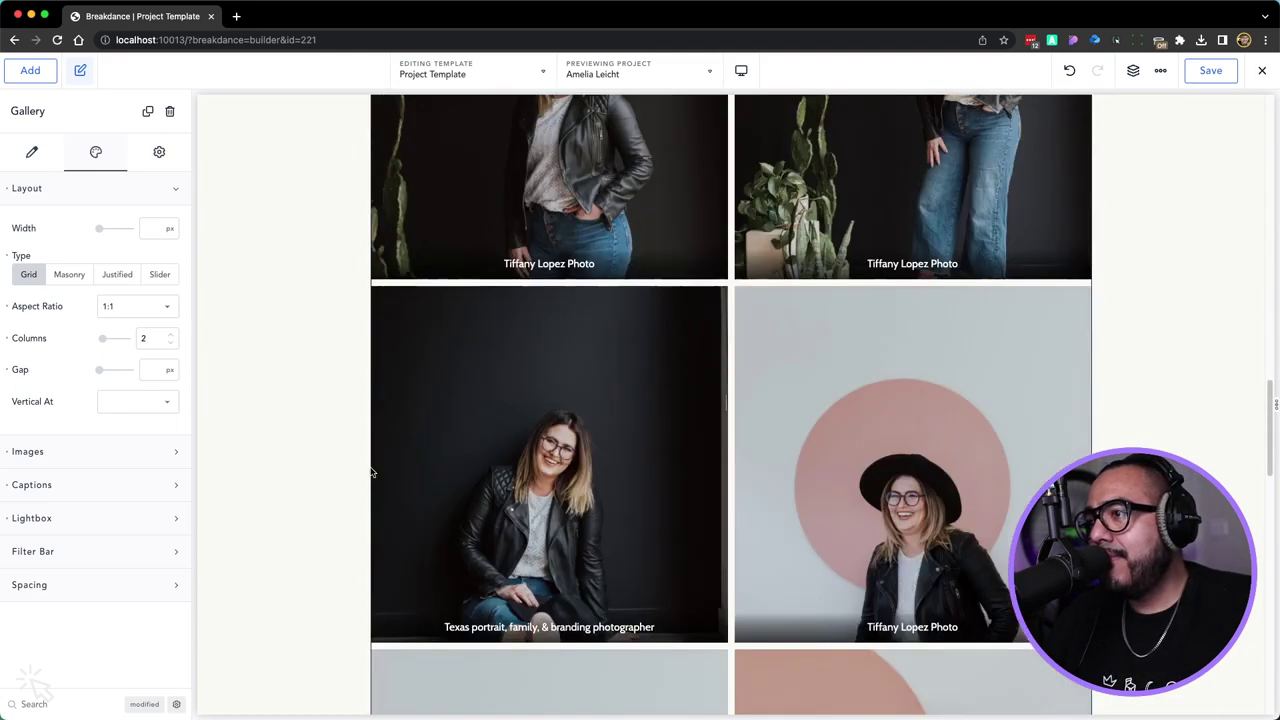
Set the gallery's Show Captions option to Never and check the images in the grid
scroll(371, 472, down, 10)
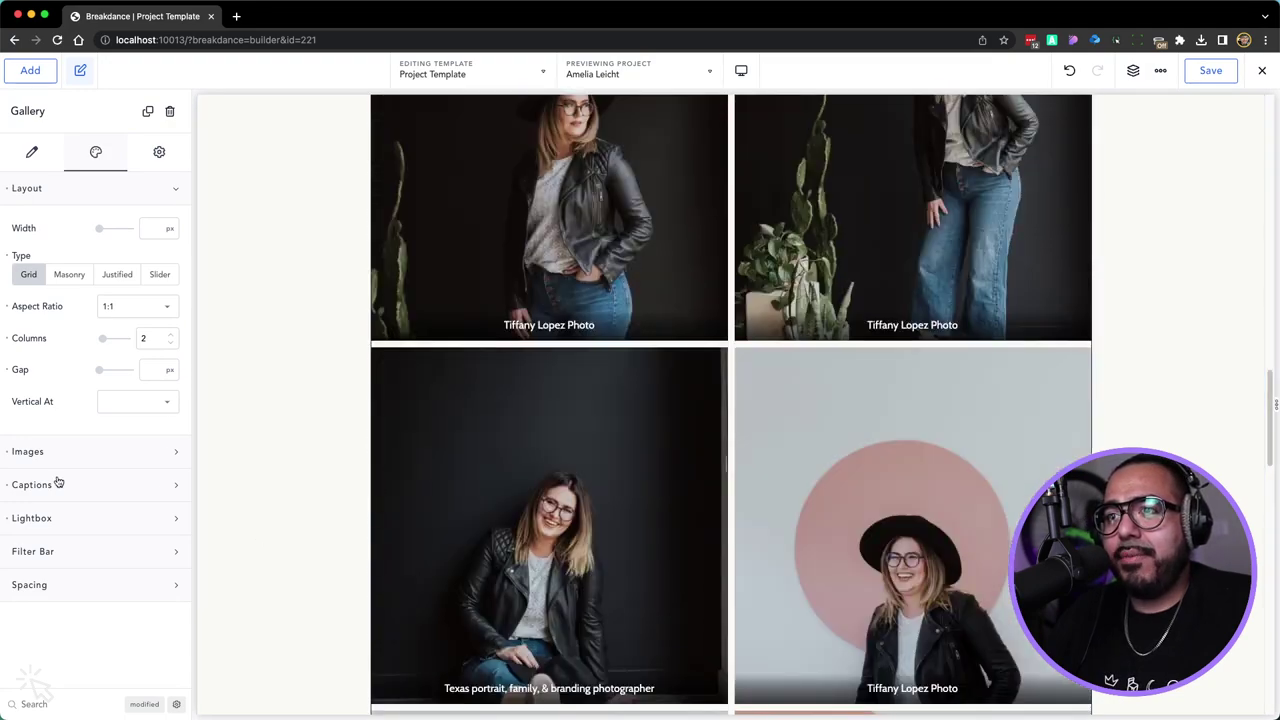
click(58, 483)
scroll(135, 483, down, 3)
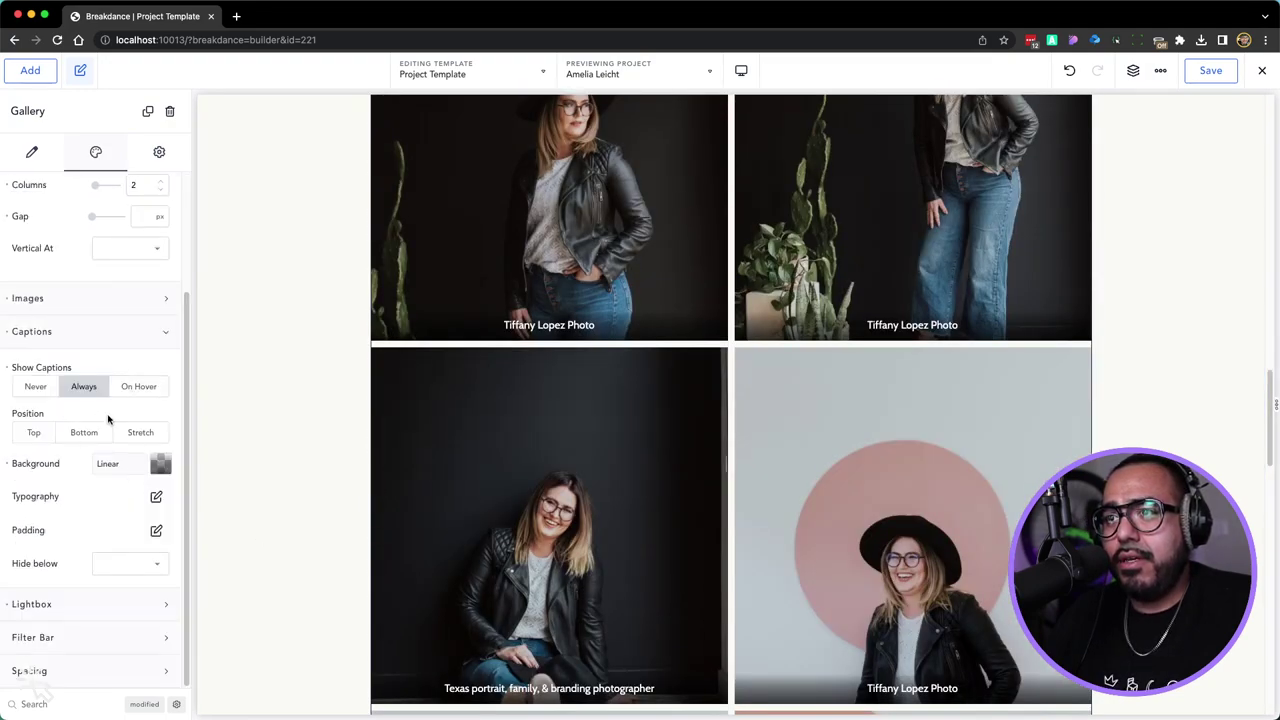
scroll(238, 452, down, 3)
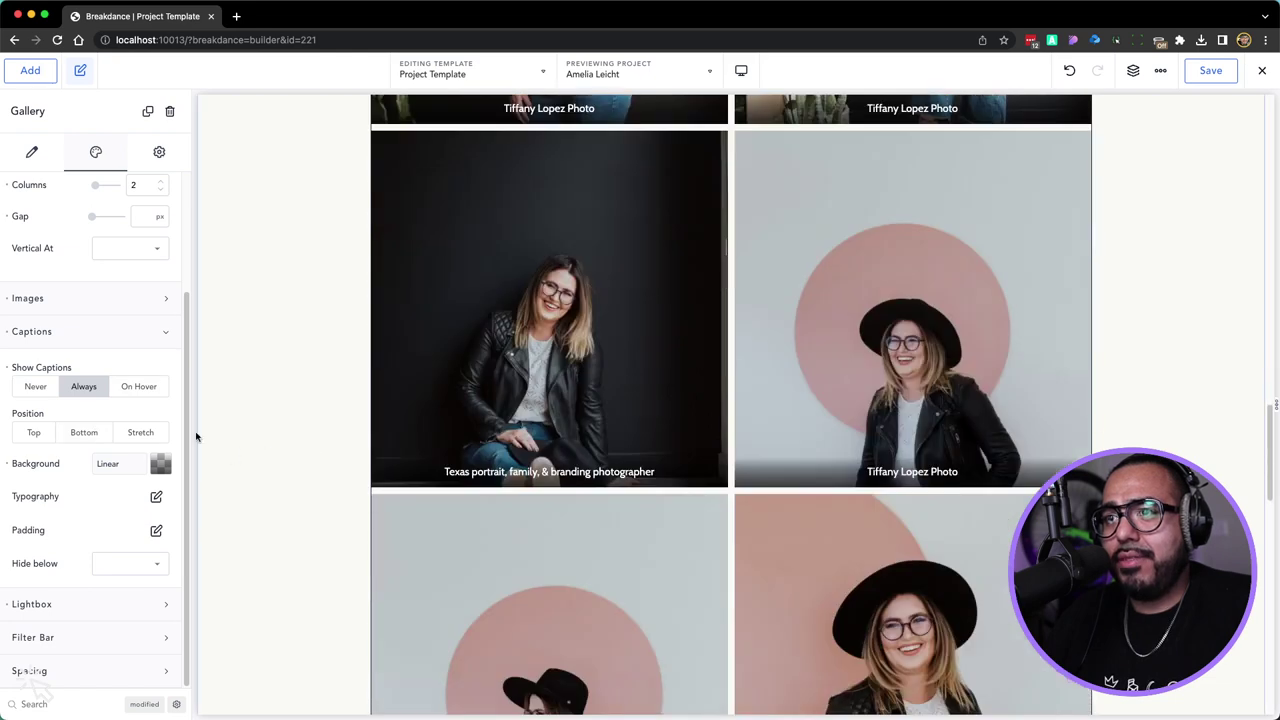
click(7, 368)
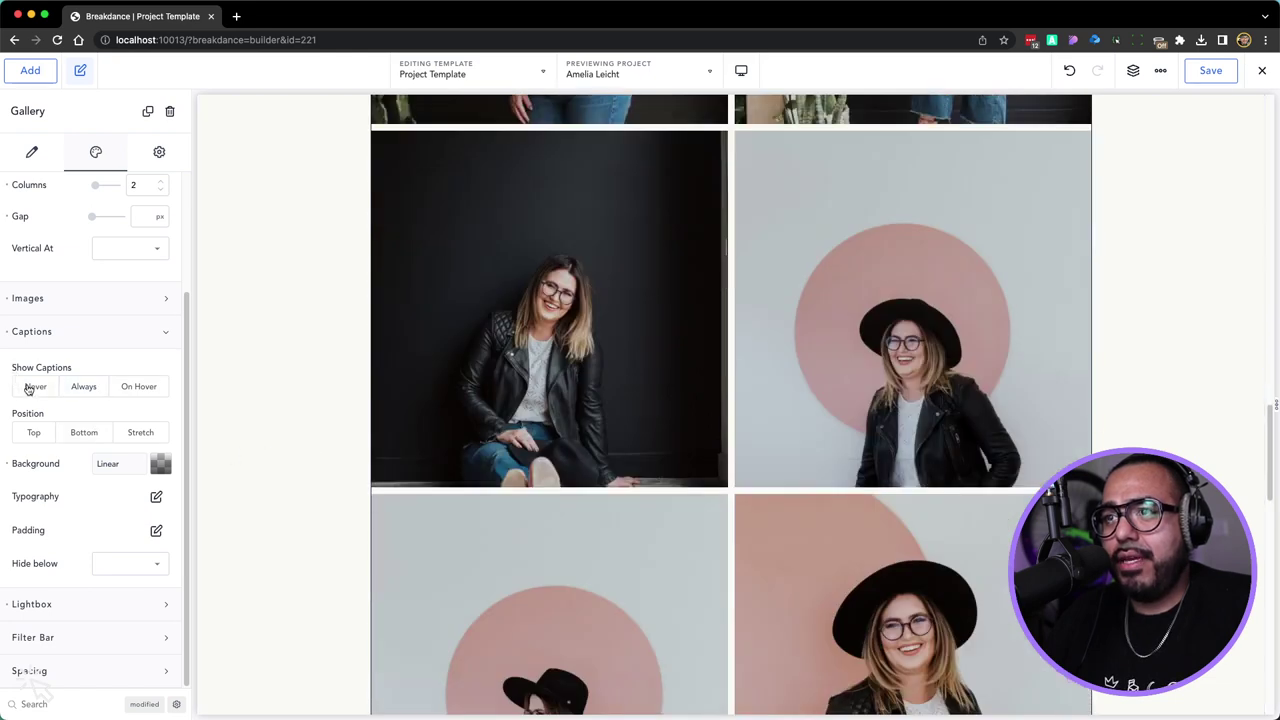
click(28, 390)
scroll(397, 358, down, 5)
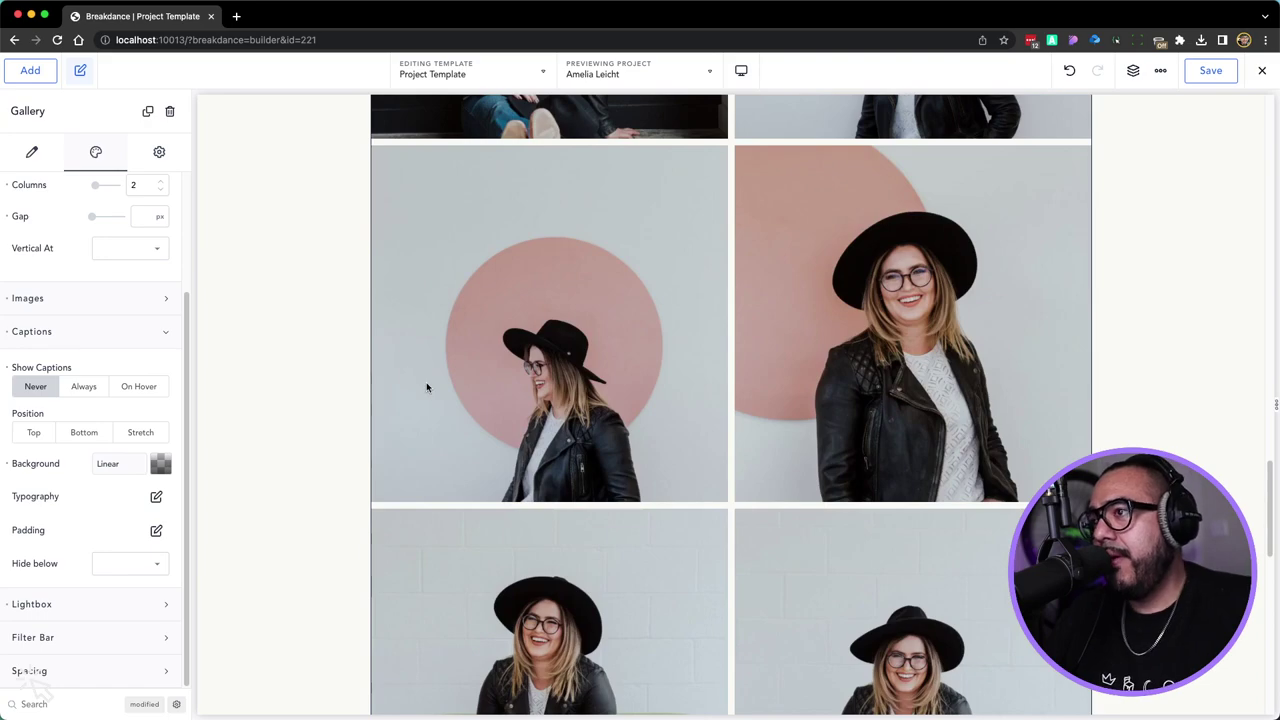
scroll(484, 393, up, 4)
Try the Zoom In and Zoom Out hover animations on the gallery images and set the animation to Slide Up
click(85, 298)
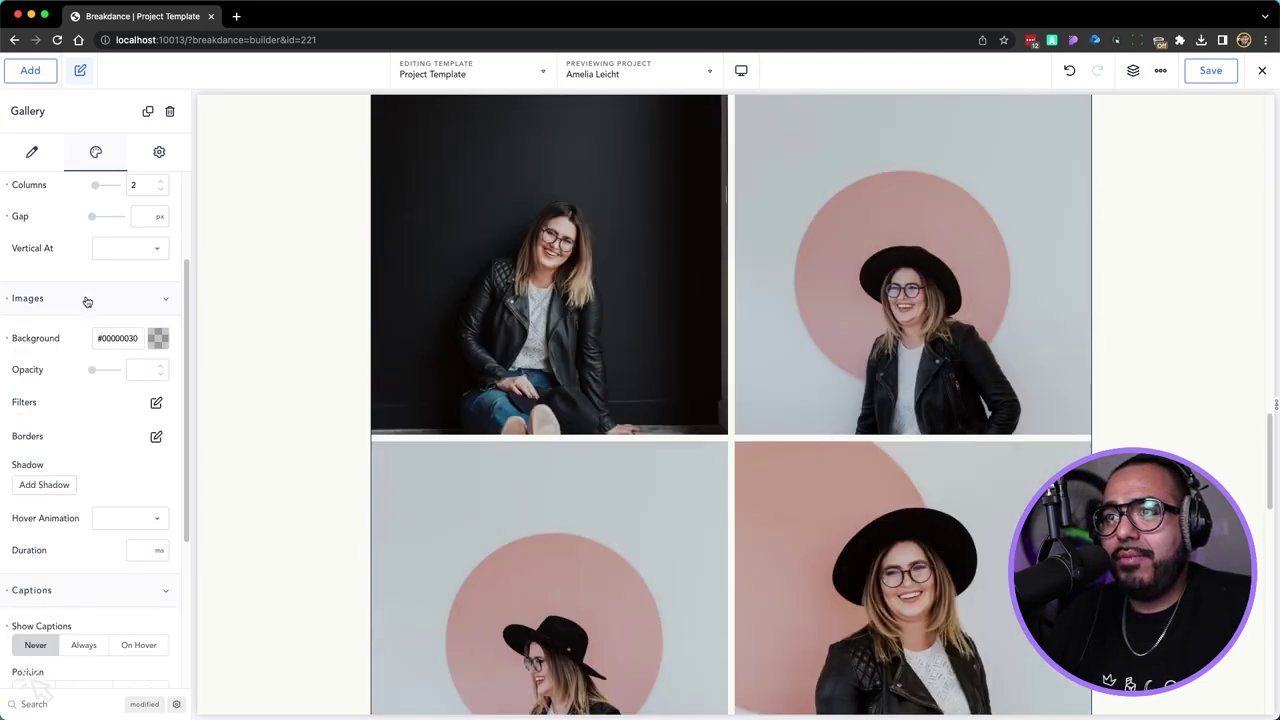
scroll(258, 316, up, 3)
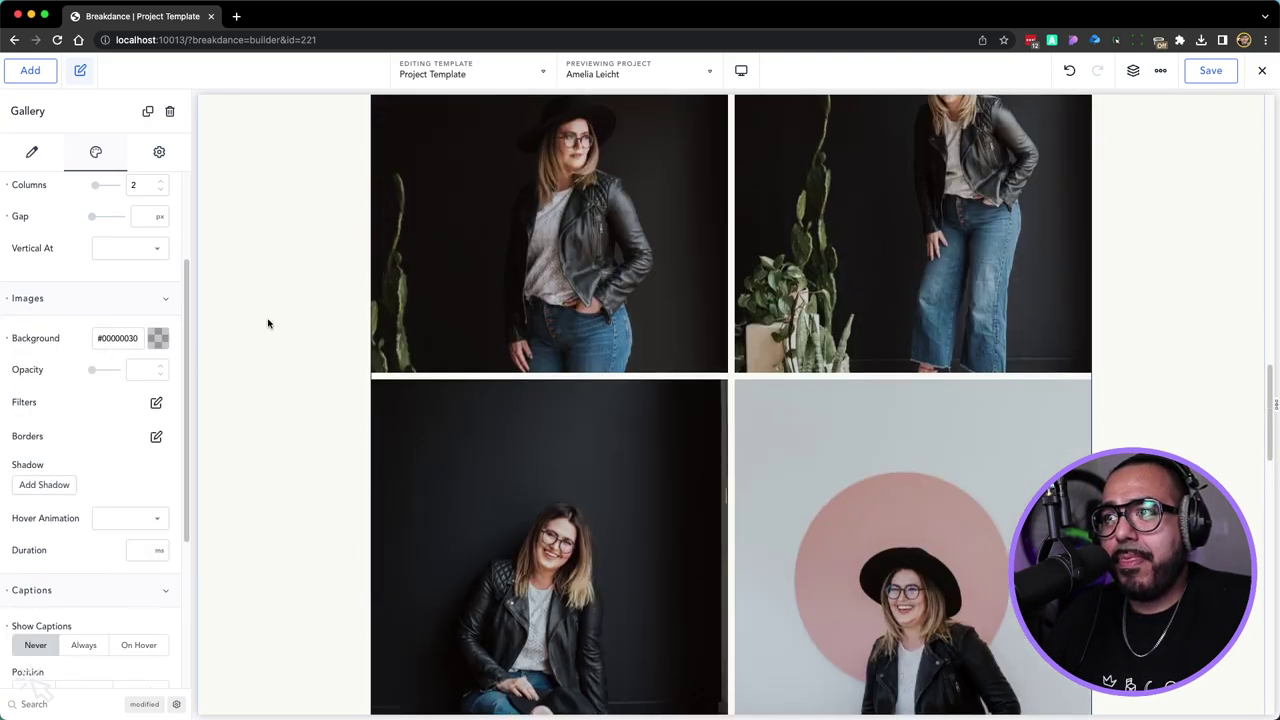
scroll(271, 314, up, 6)
scroll(71, 240, up, 2)
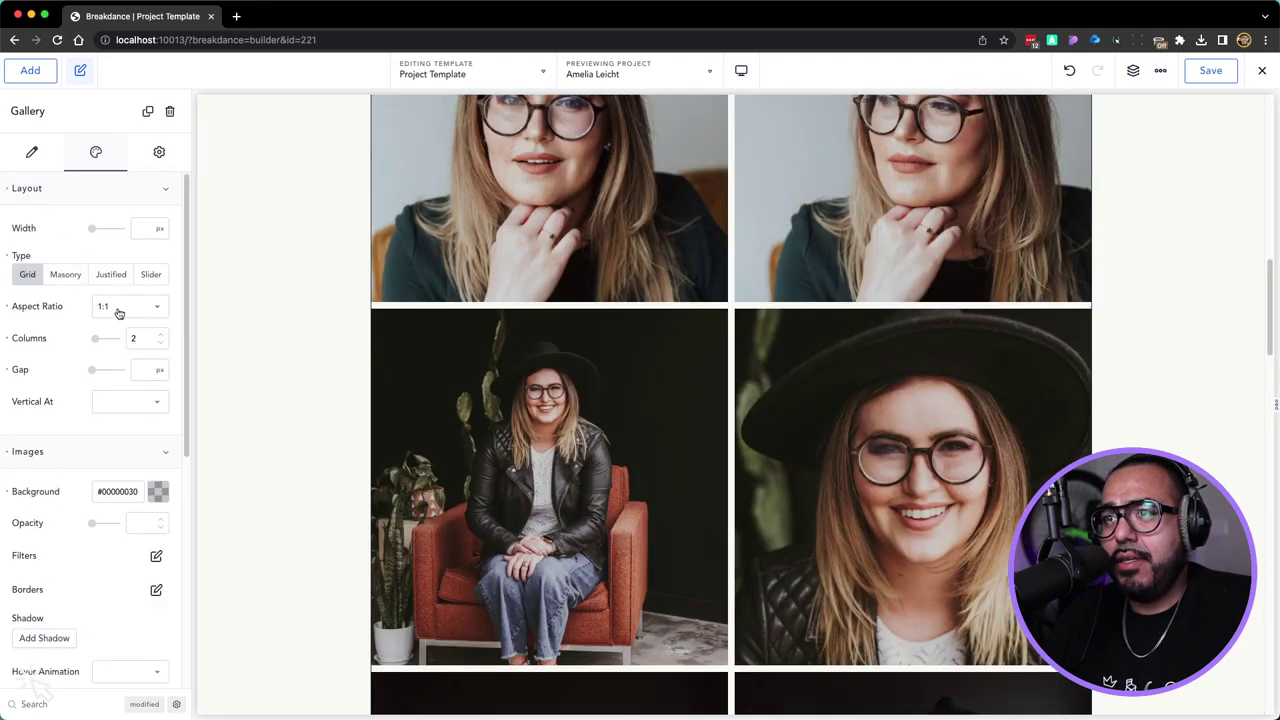
scroll(158, 355, down, 3)
scroll(158, 355, down, 3)
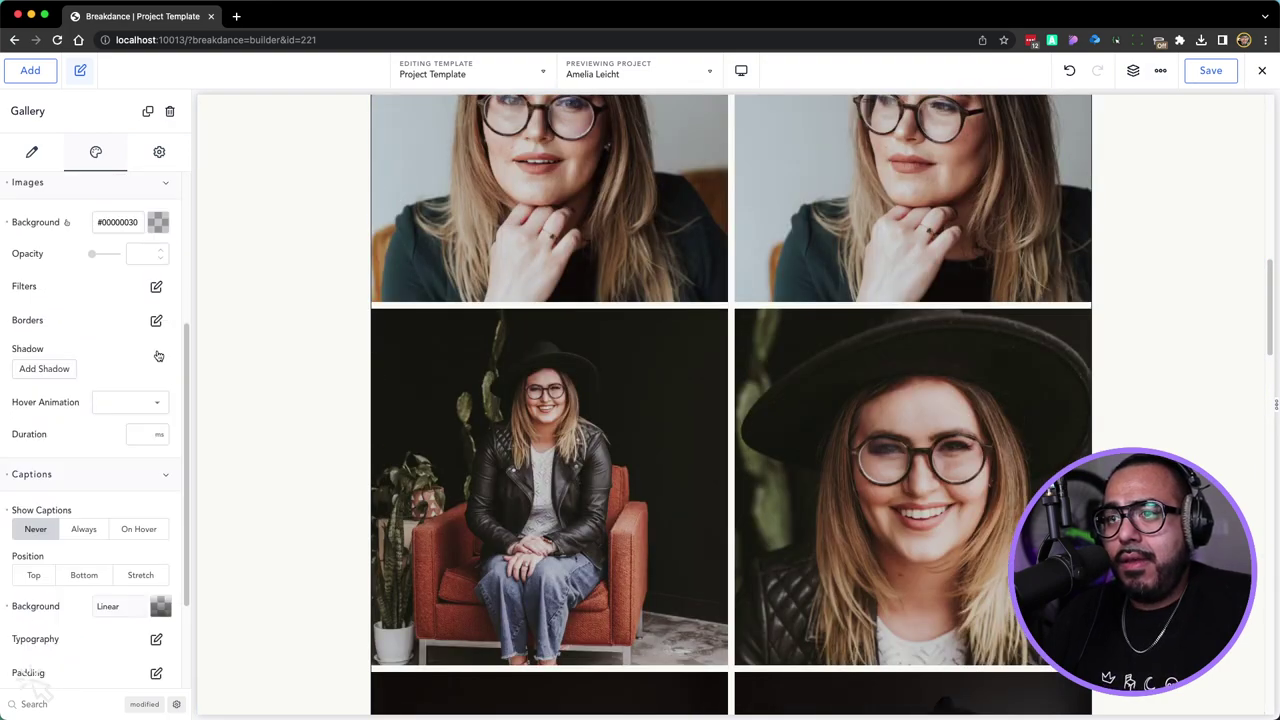
click(118, 404)
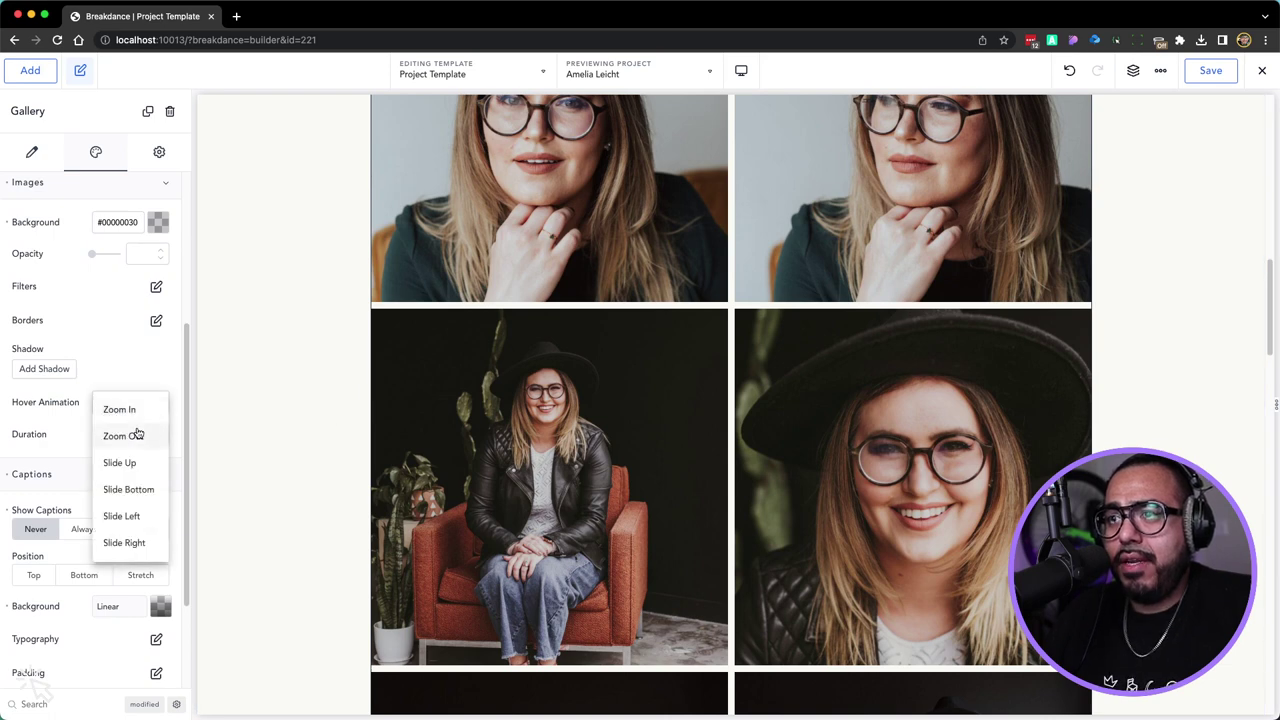
click(135, 413)
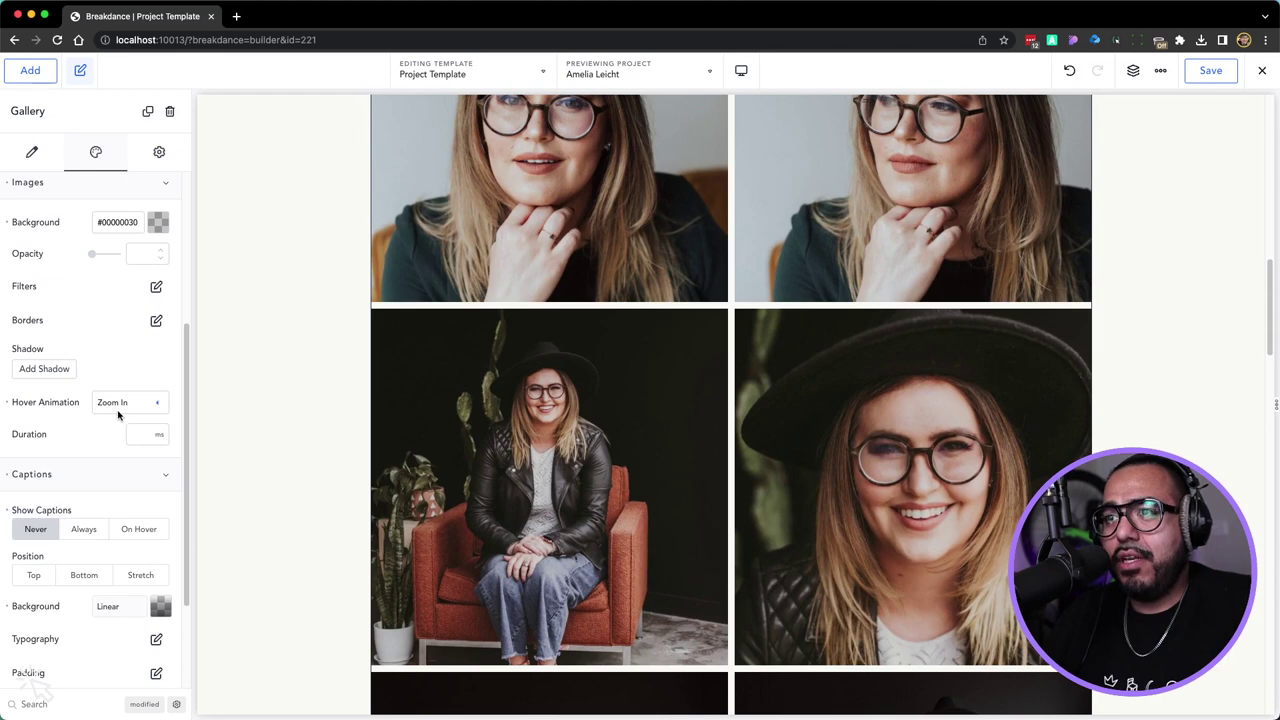
click(118, 408)
click(123, 434)
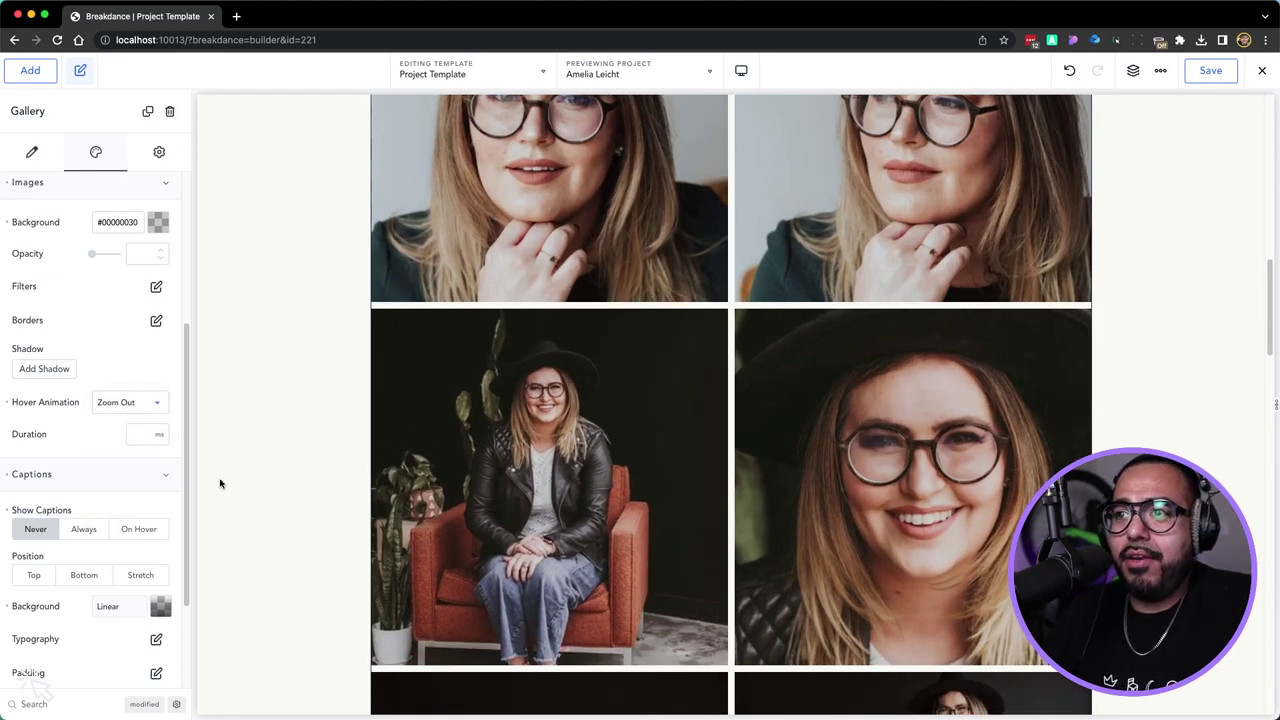
click(106, 405)
click(120, 463)
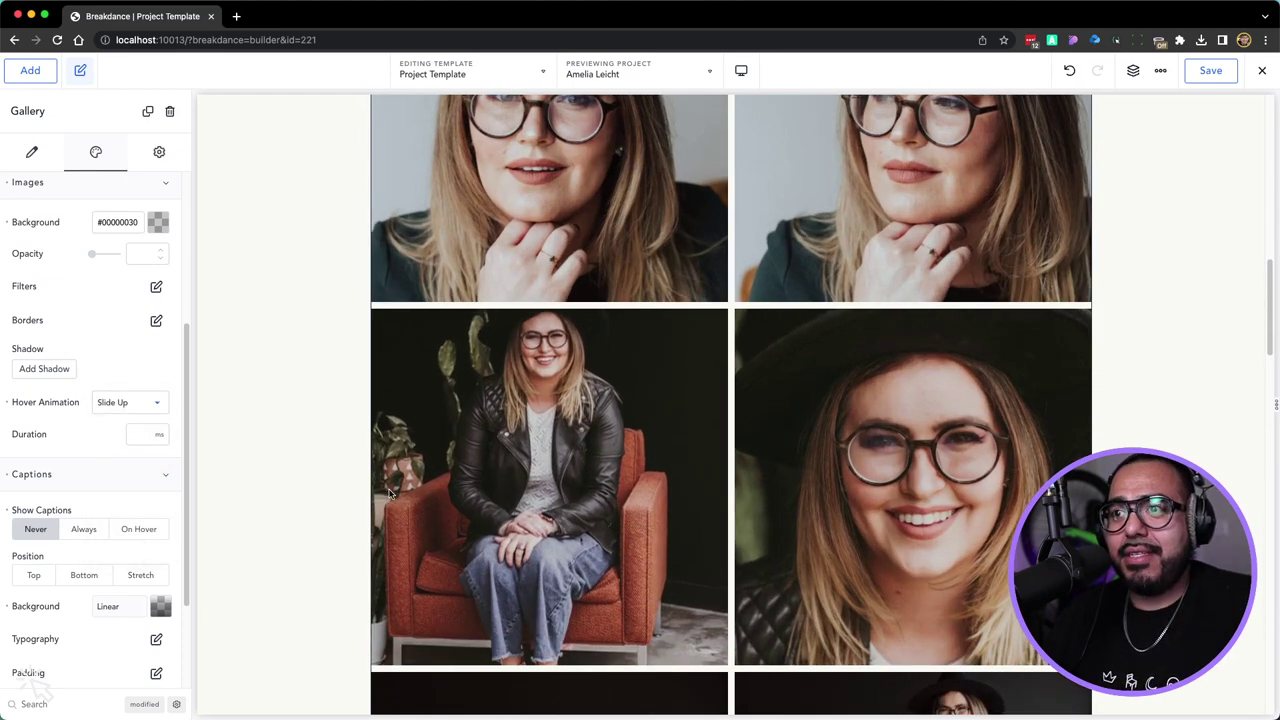
scroll(710, 437, down, 5)
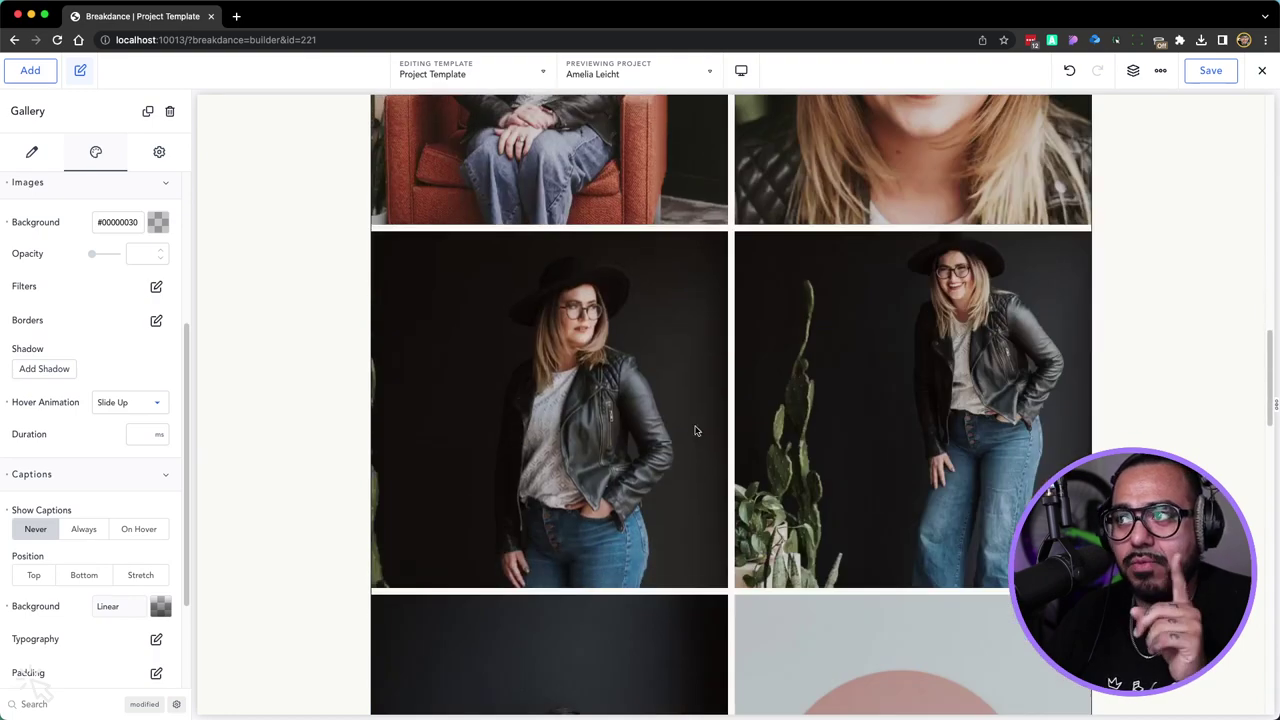
scroll(696, 430, down, 4)
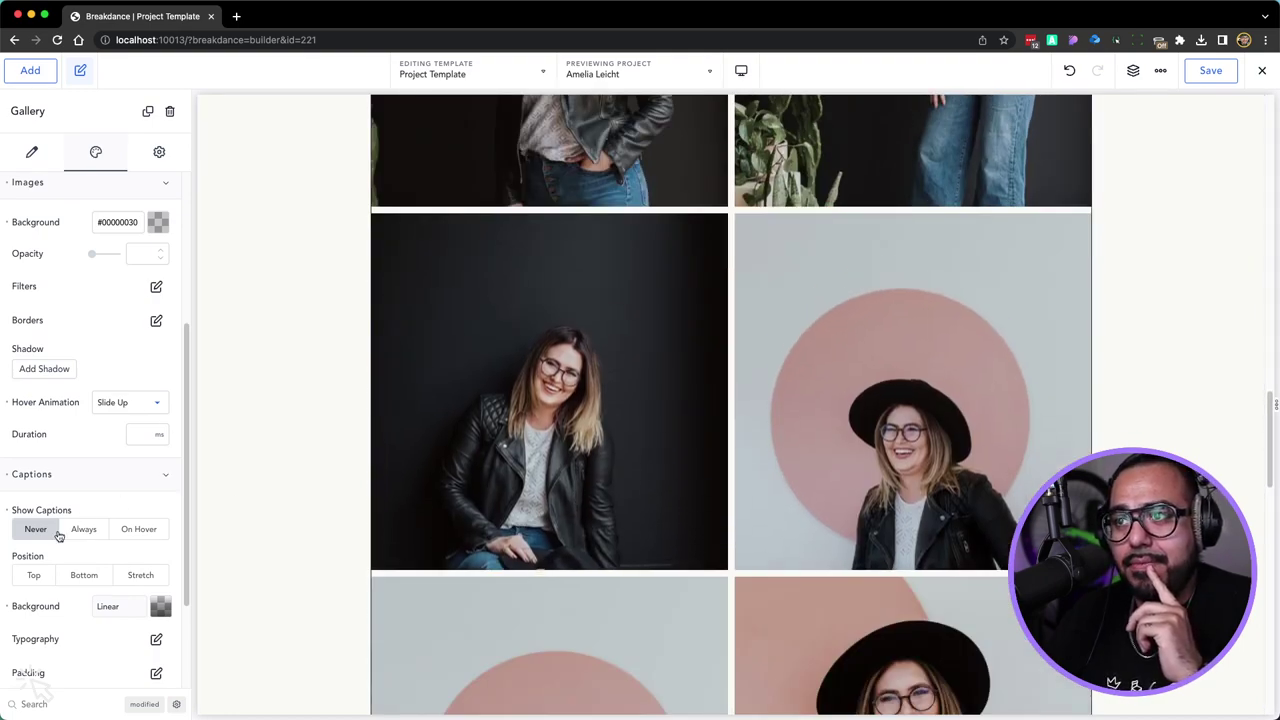
Try On Hover captions and the Stretch caption position on the gallery, returning captions to Never and clearing the position
click(129, 535)
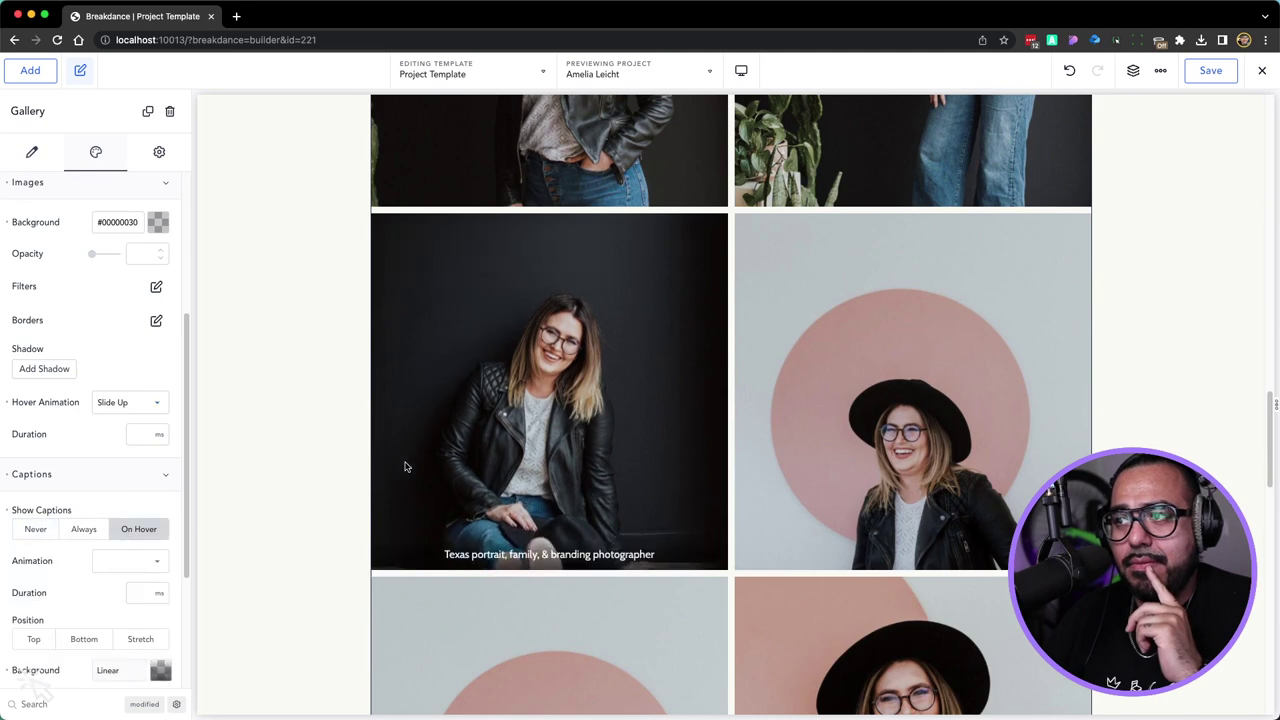
click(32, 529)
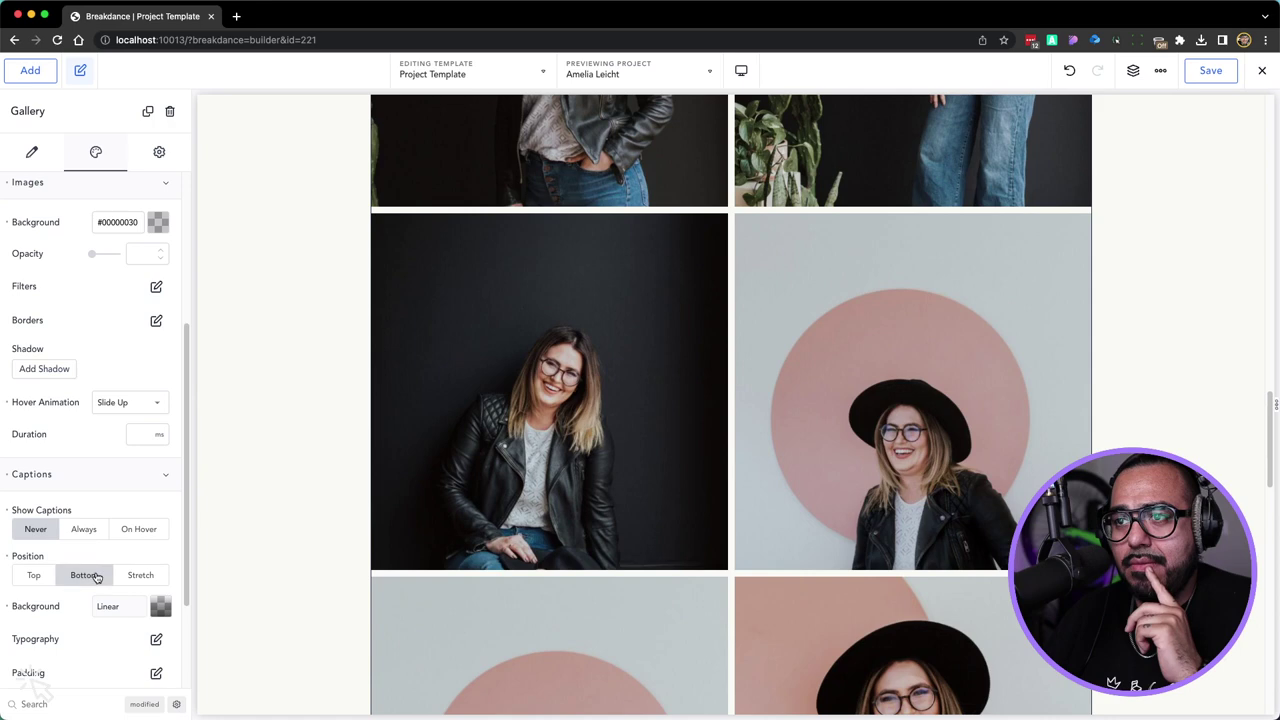
click(139, 577)
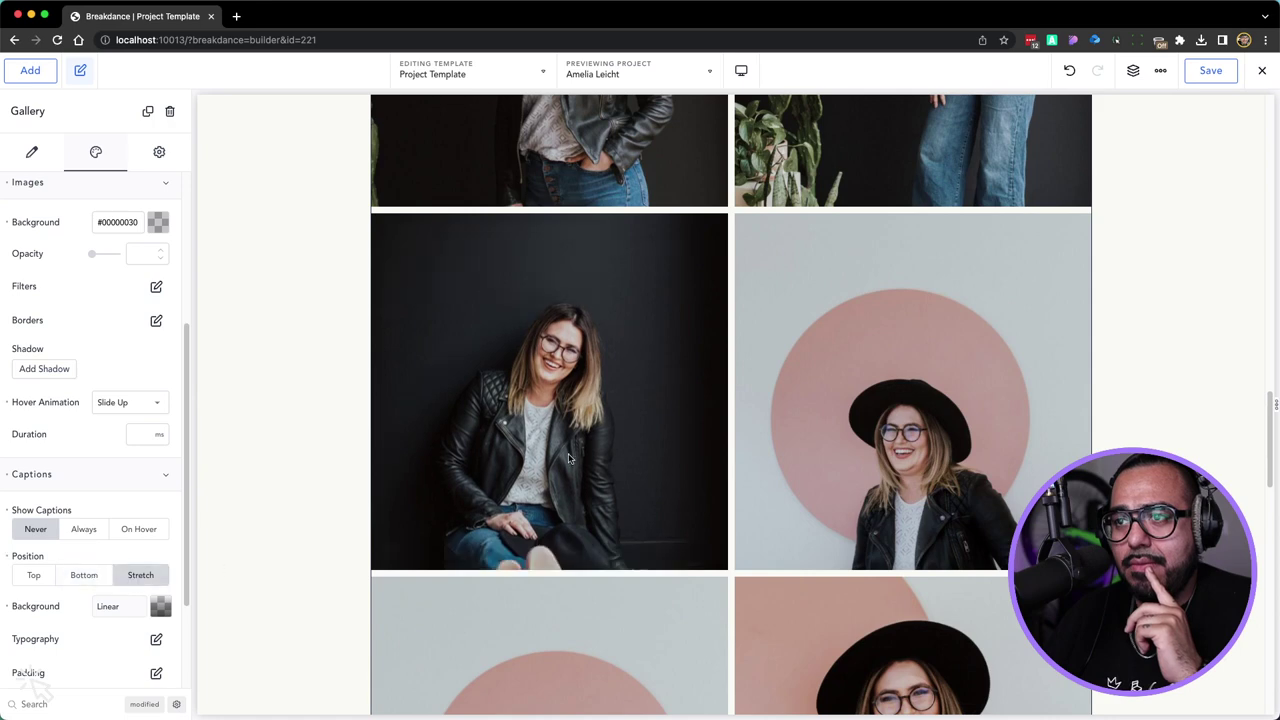
click(140, 575)
Review the gallery's lightbox settings and set its image link to Lightbox, keeping the image size at Large
scroll(449, 523, down, 3)
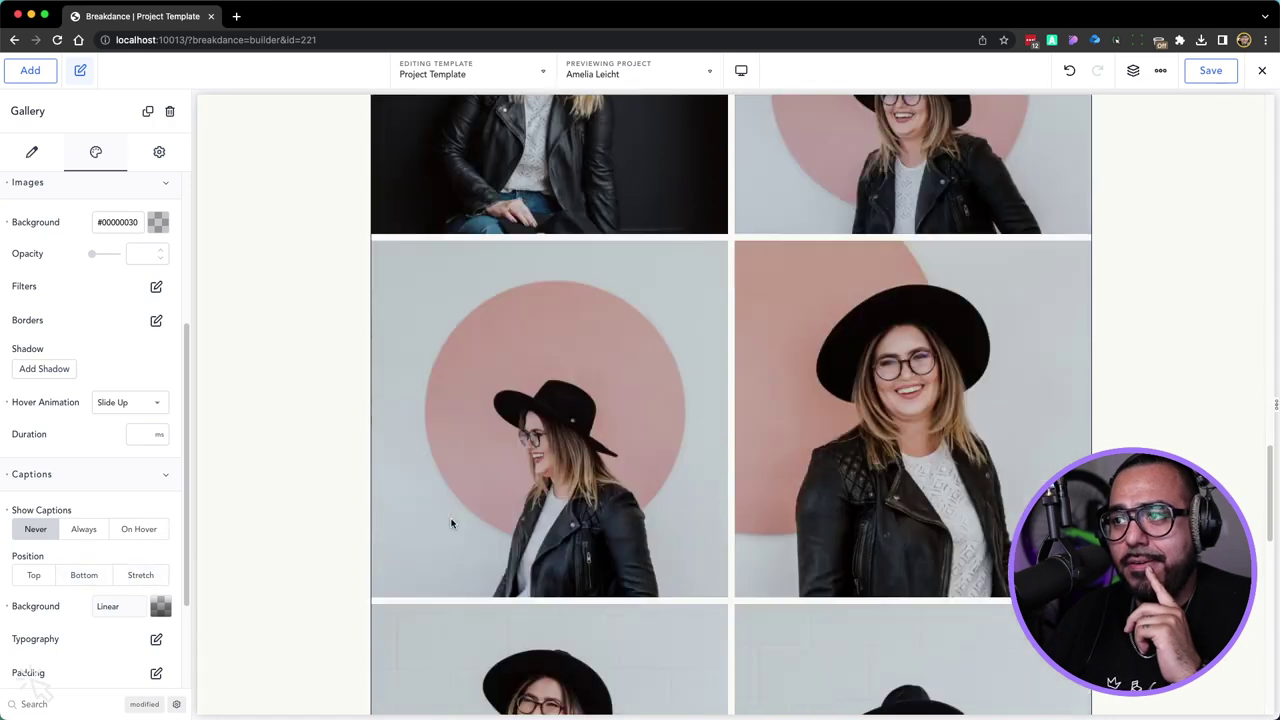
scroll(294, 594, down, 3)
scroll(144, 605, down, 2)
click(144, 605)
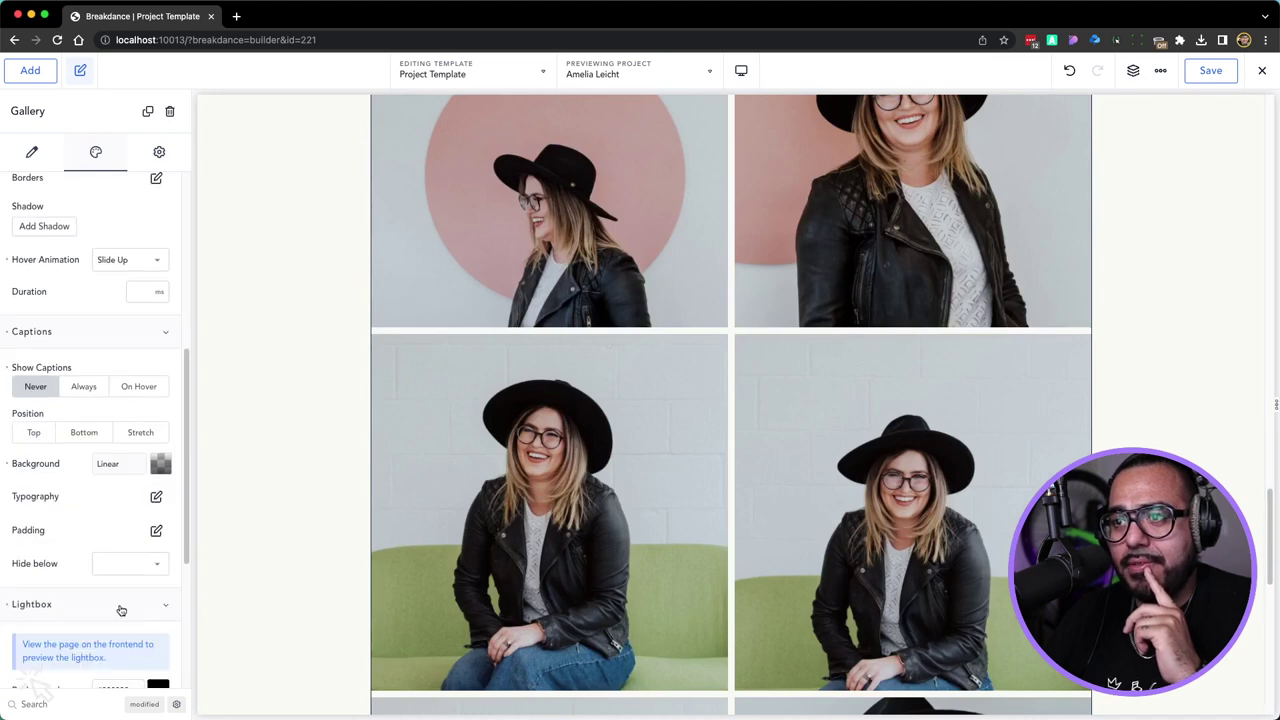
scroll(135, 575, down, 3)
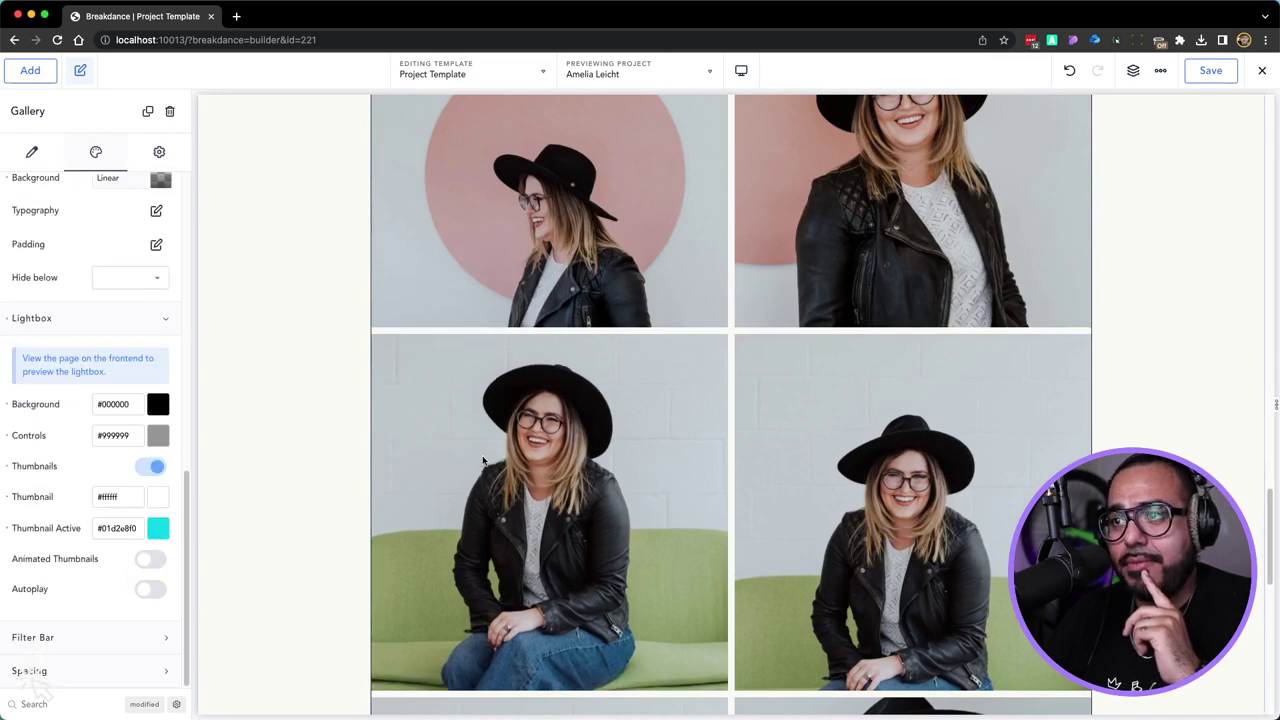
scroll(87, 456, up, 10)
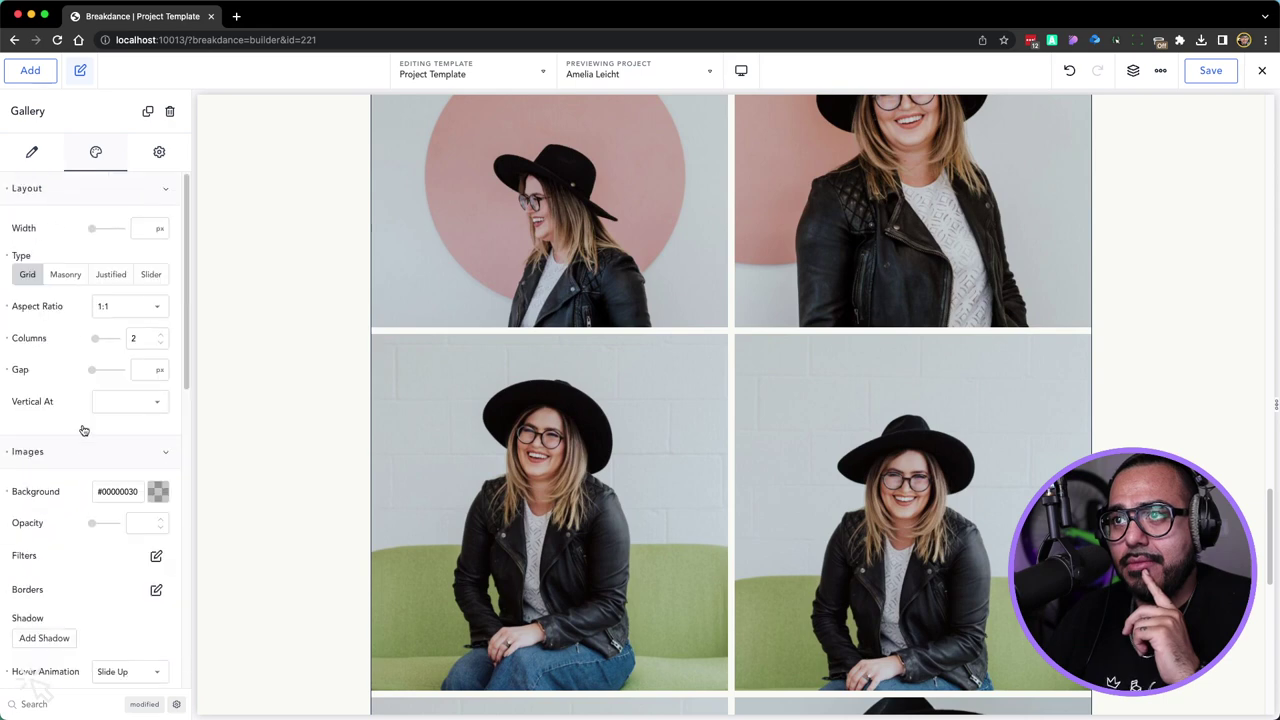
click(33, 155)
click(110, 289)
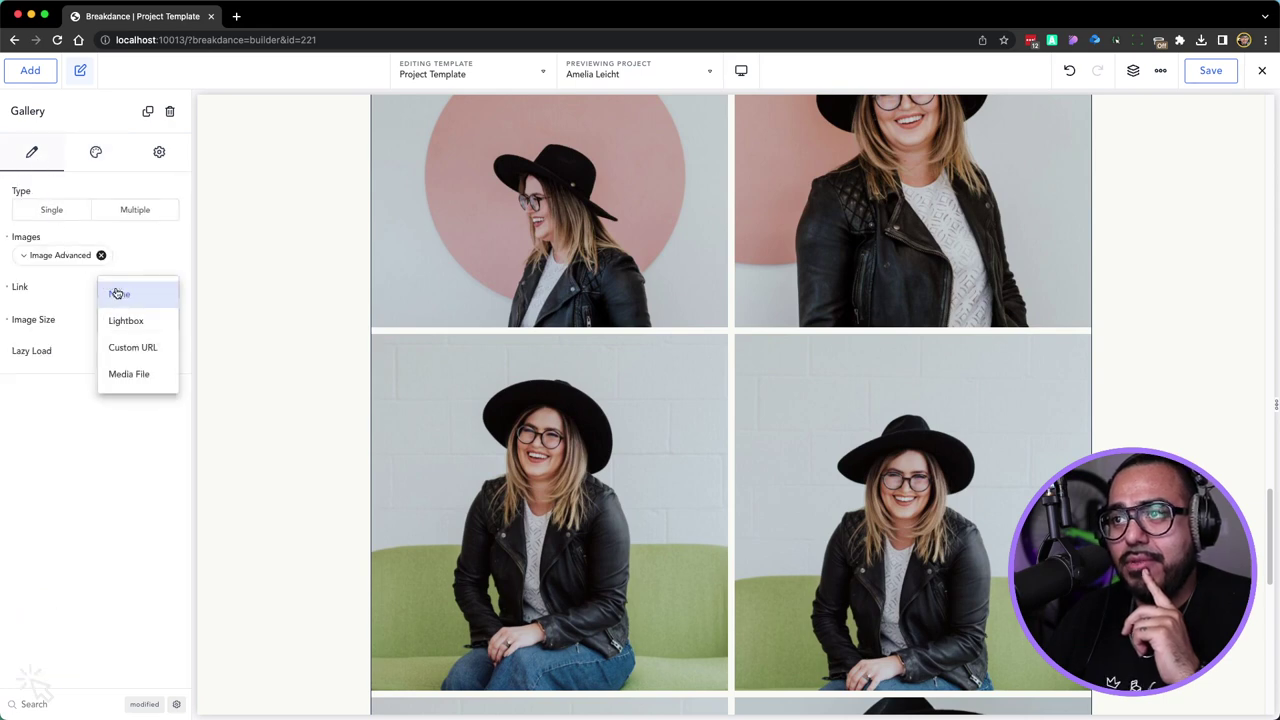
click(128, 322)
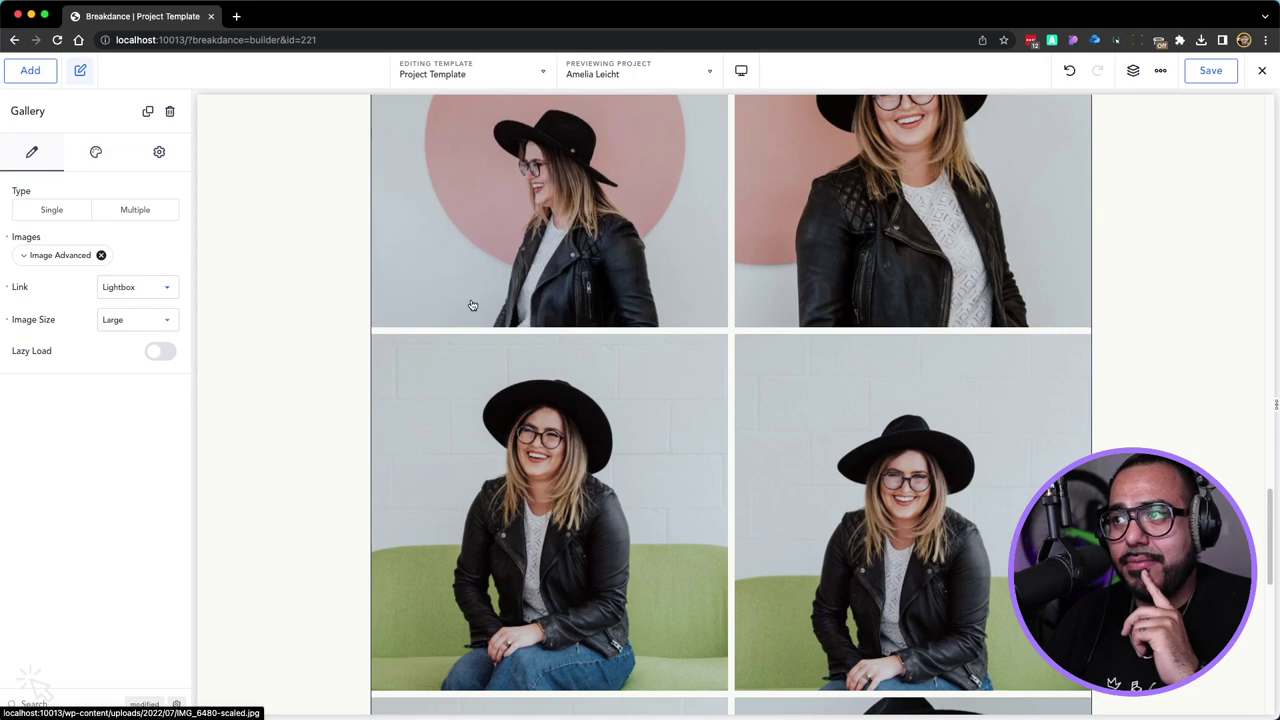
click(116, 325)
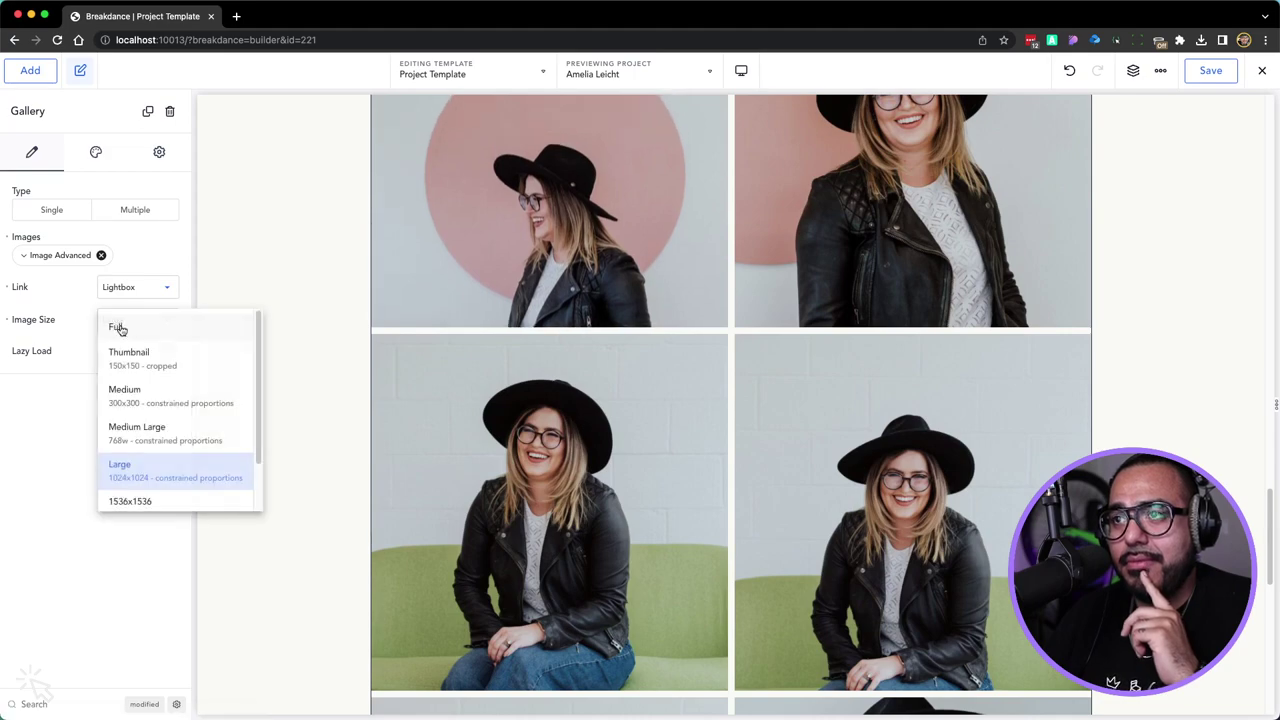
click(115, 322)
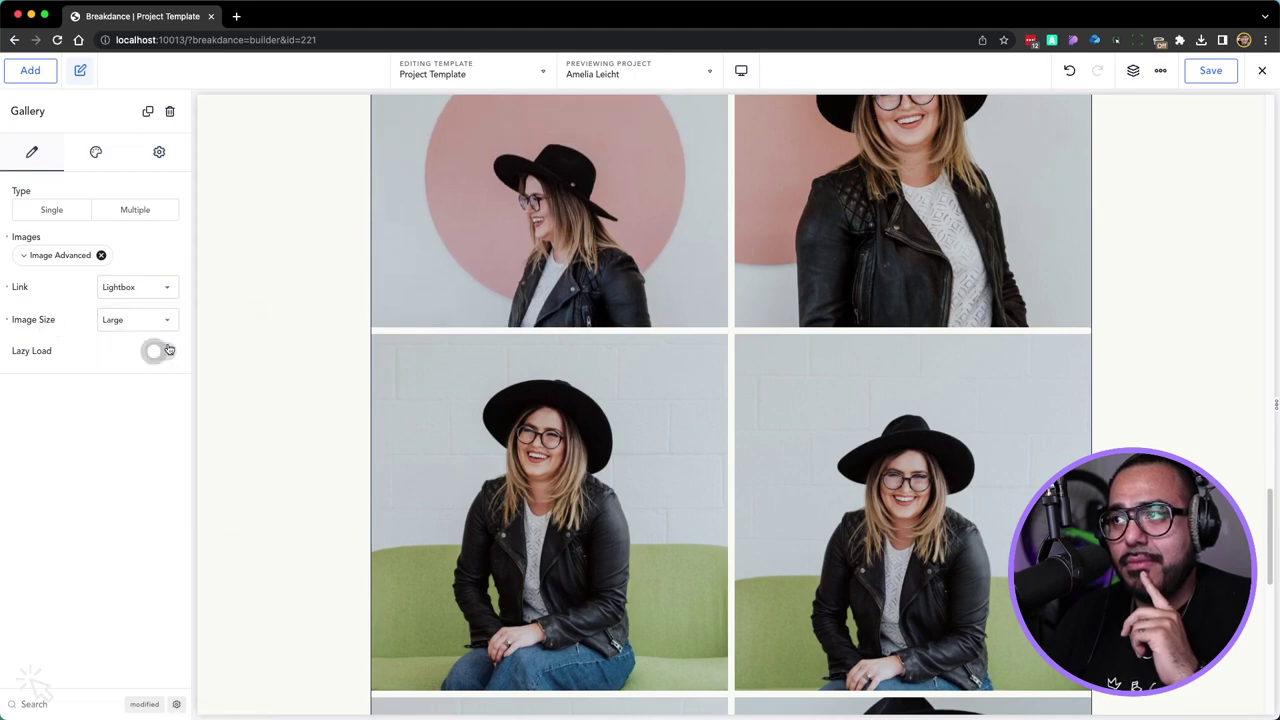
Save the project template and review the page from the hero section down to the footer
scroll(455, 302, up, 15)
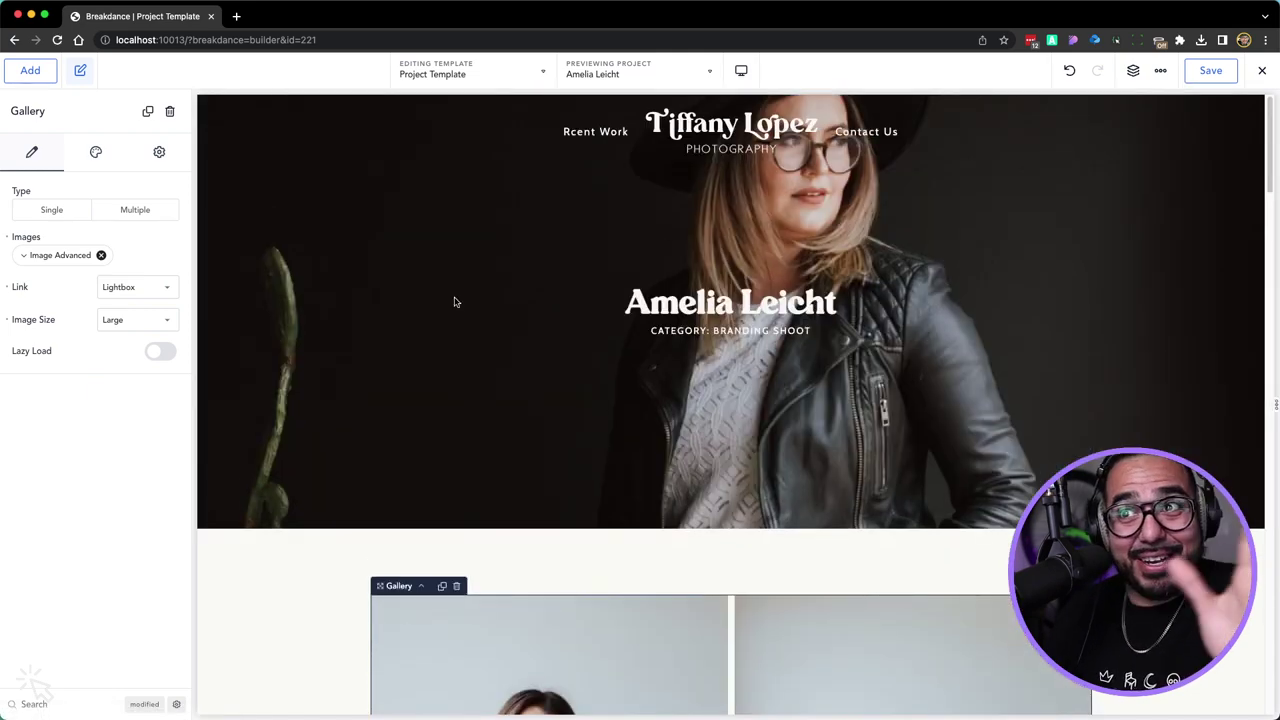
click(1211, 71)
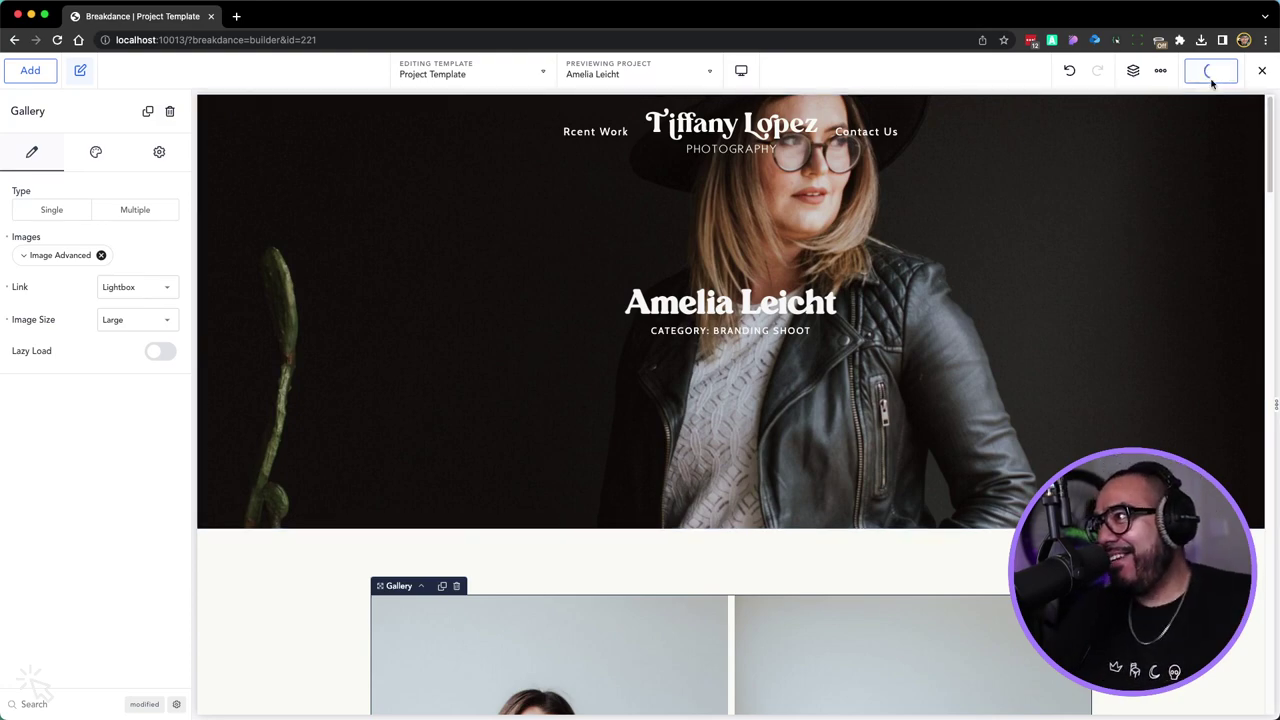
scroll(860, 190, down, 7)
scroll(860, 197, down, 15)
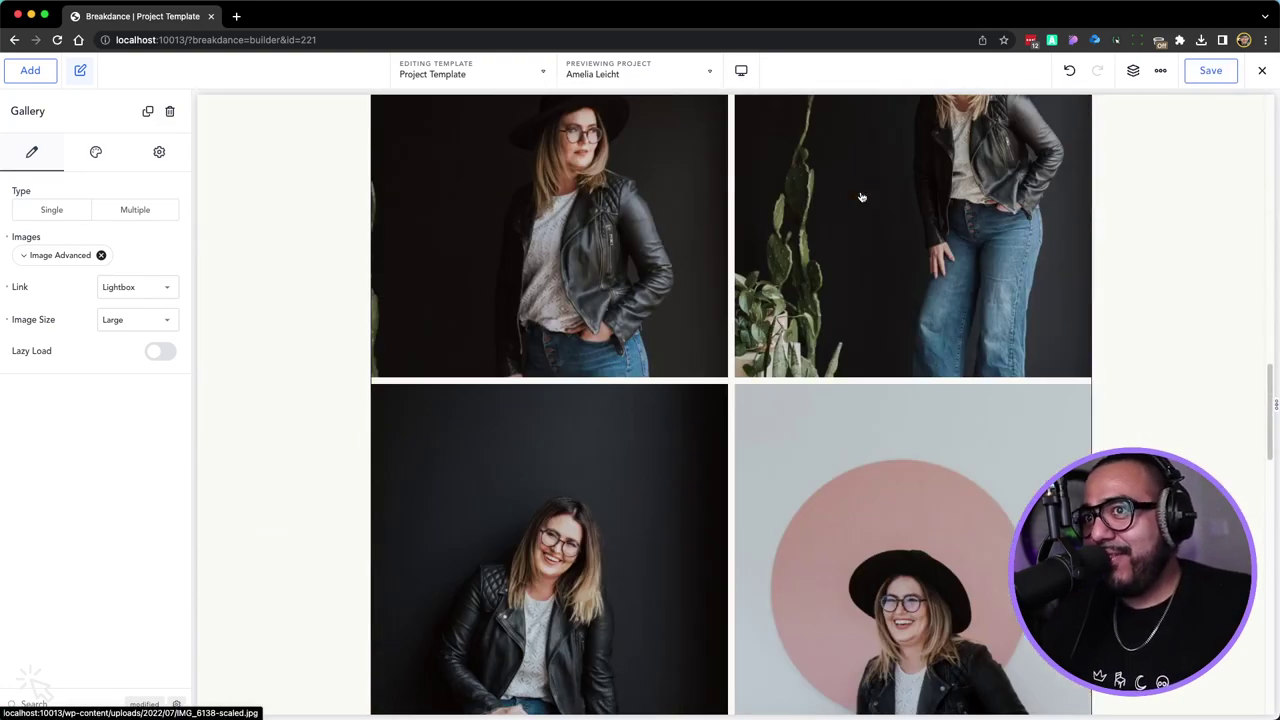
scroll(861, 197, down, 10)
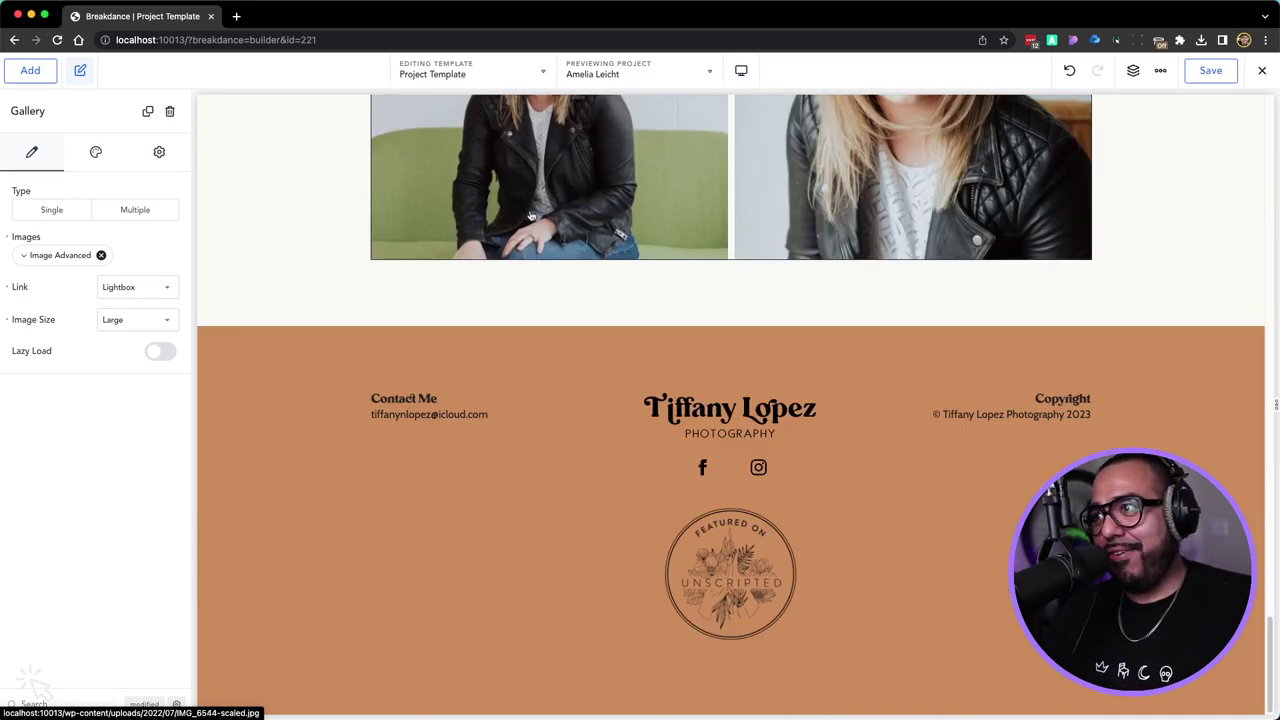
Add a new section below the gallery section, just above the footer
click(230, 238)
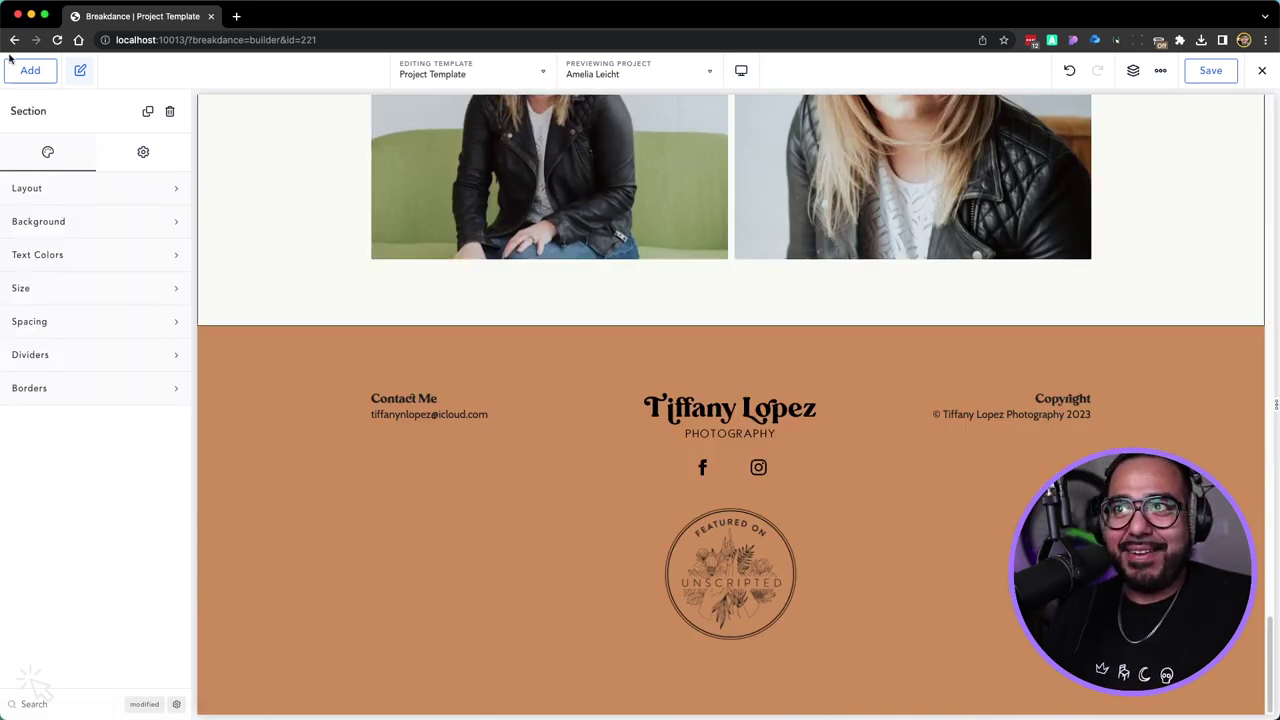
click(20, 72)
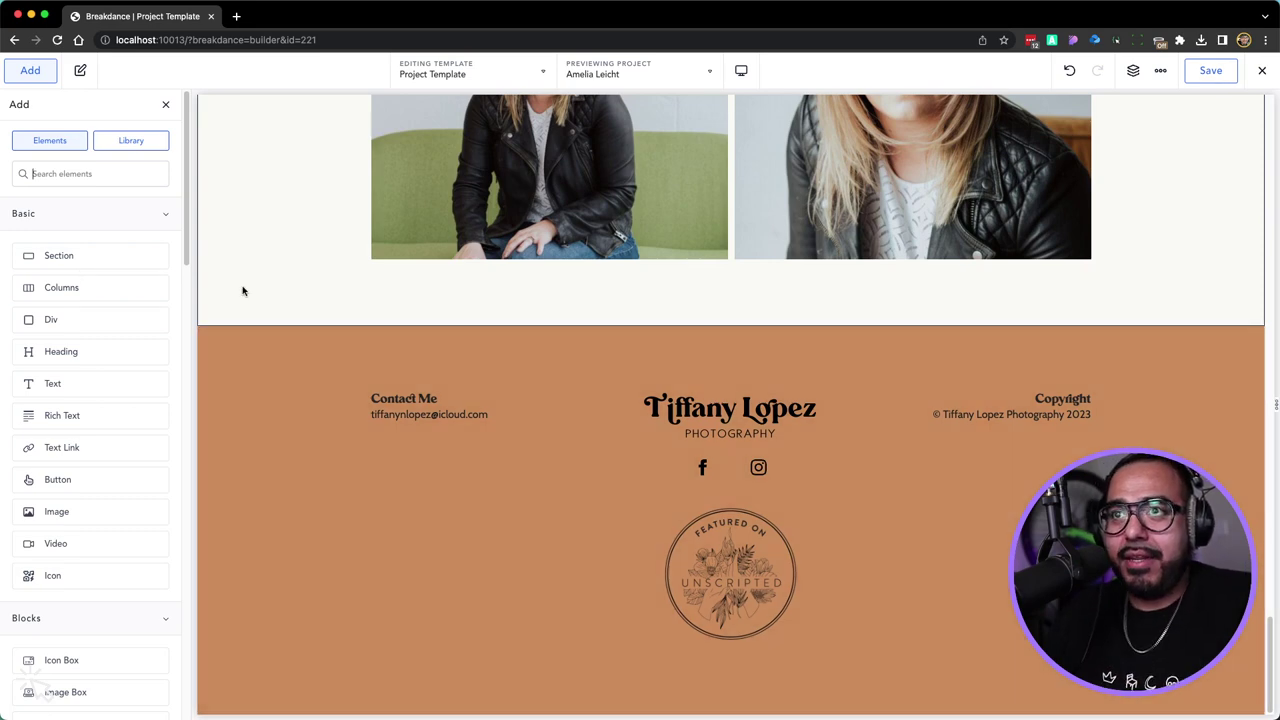
click(242, 291)
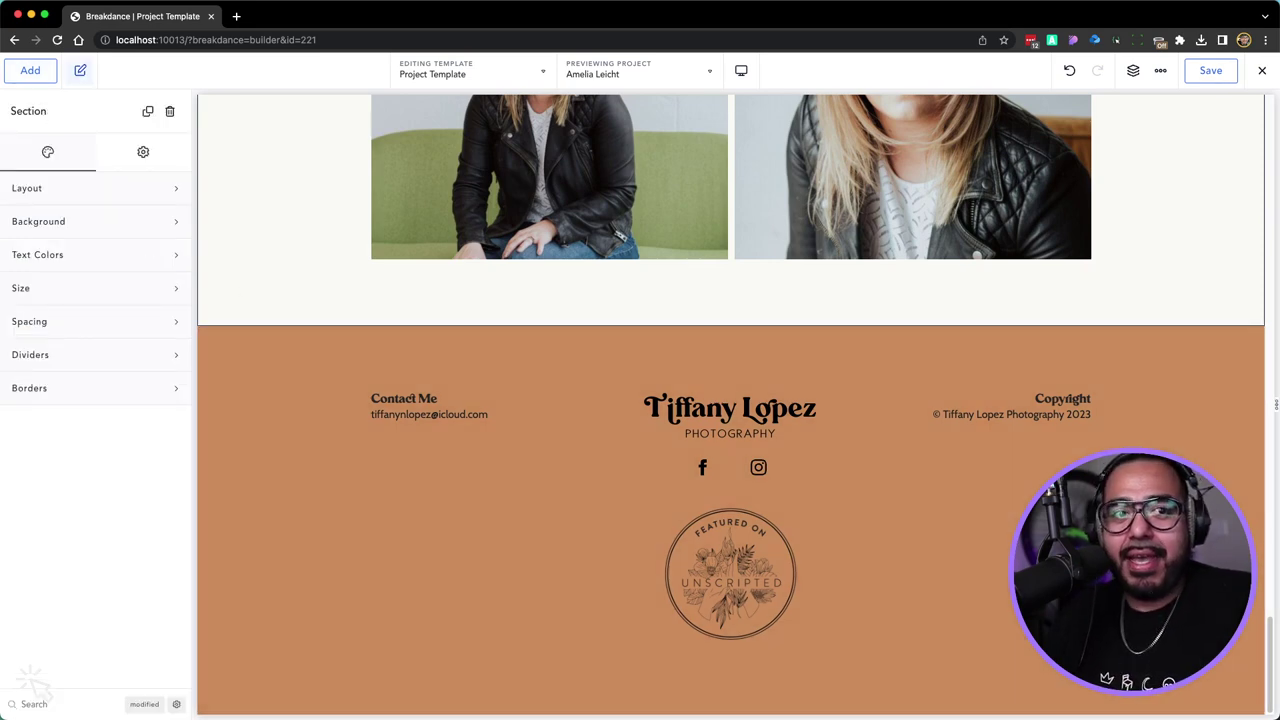
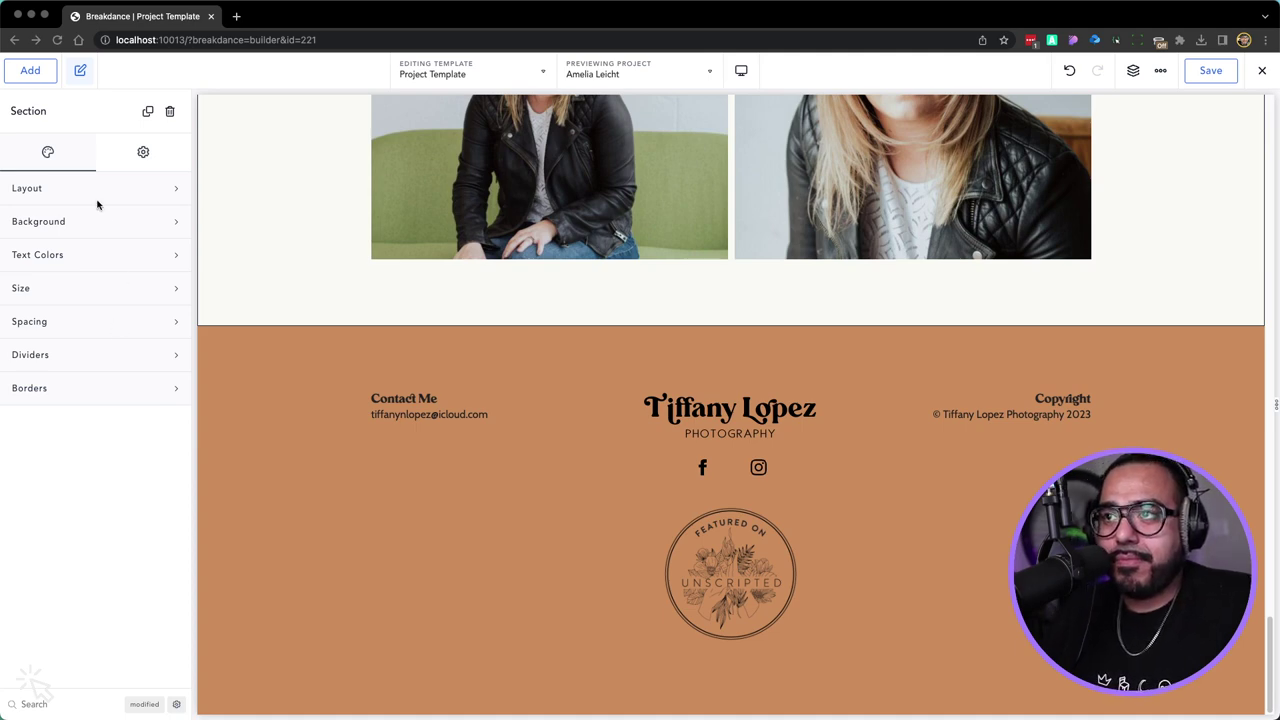
click(285, 260)
click(36, 72)
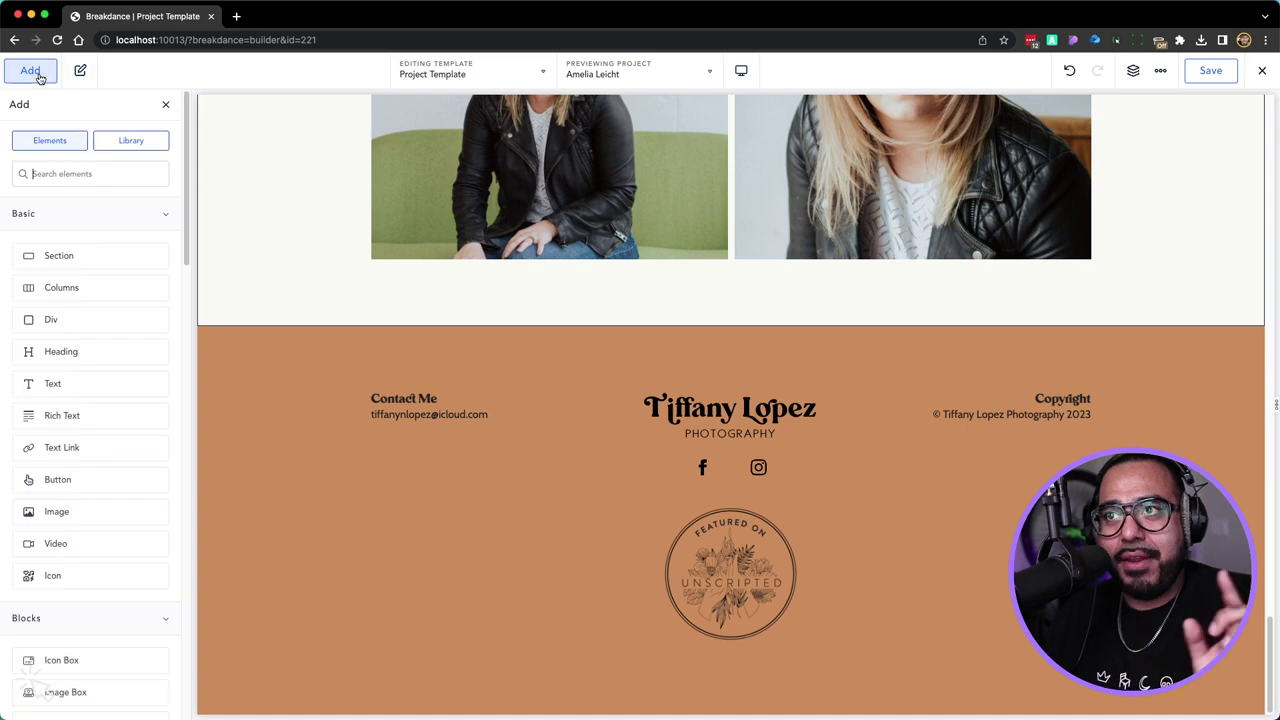
click(62, 255)
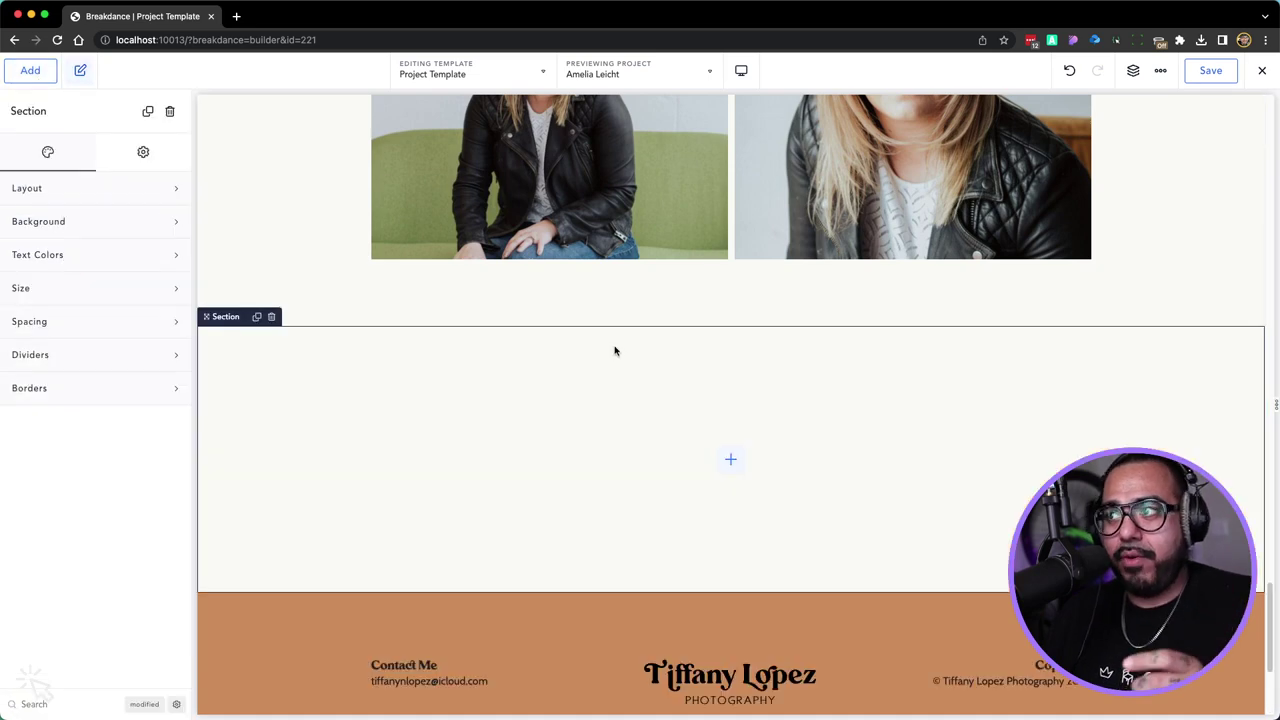
Insert a Form Builder element into the new empty section
click(729, 461)
text(b)
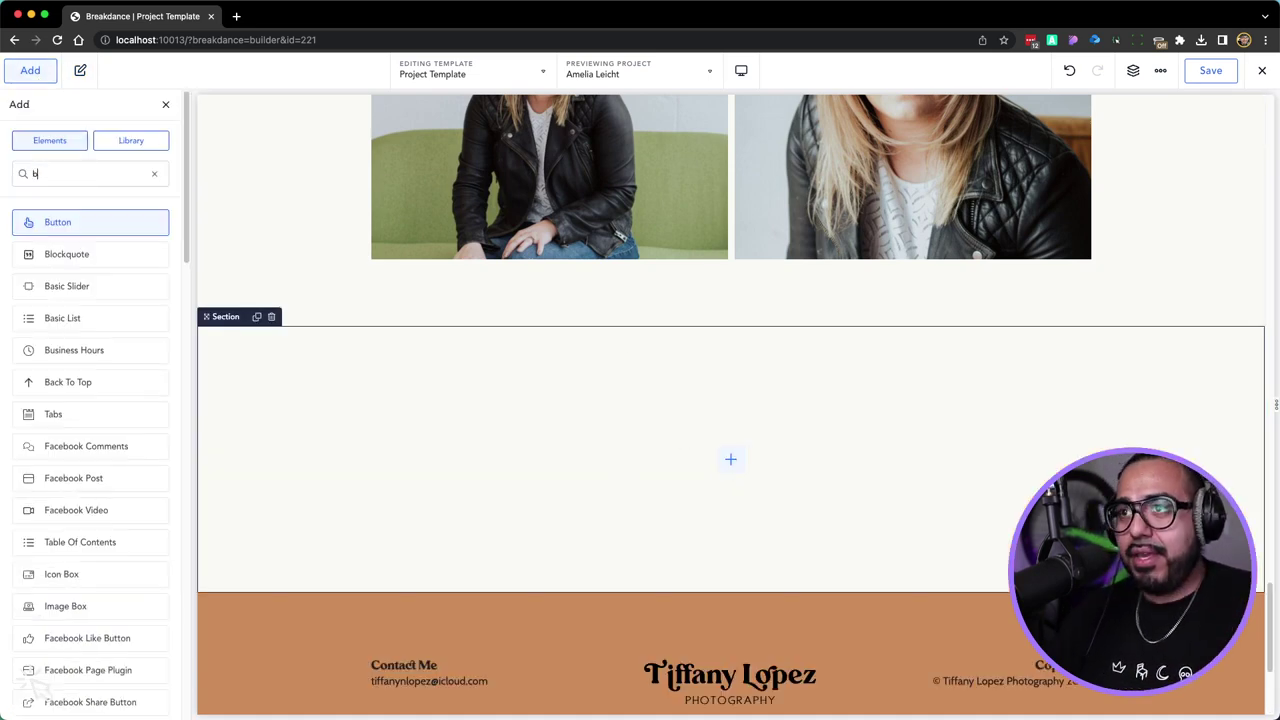
key(BackSpace)
text(form)
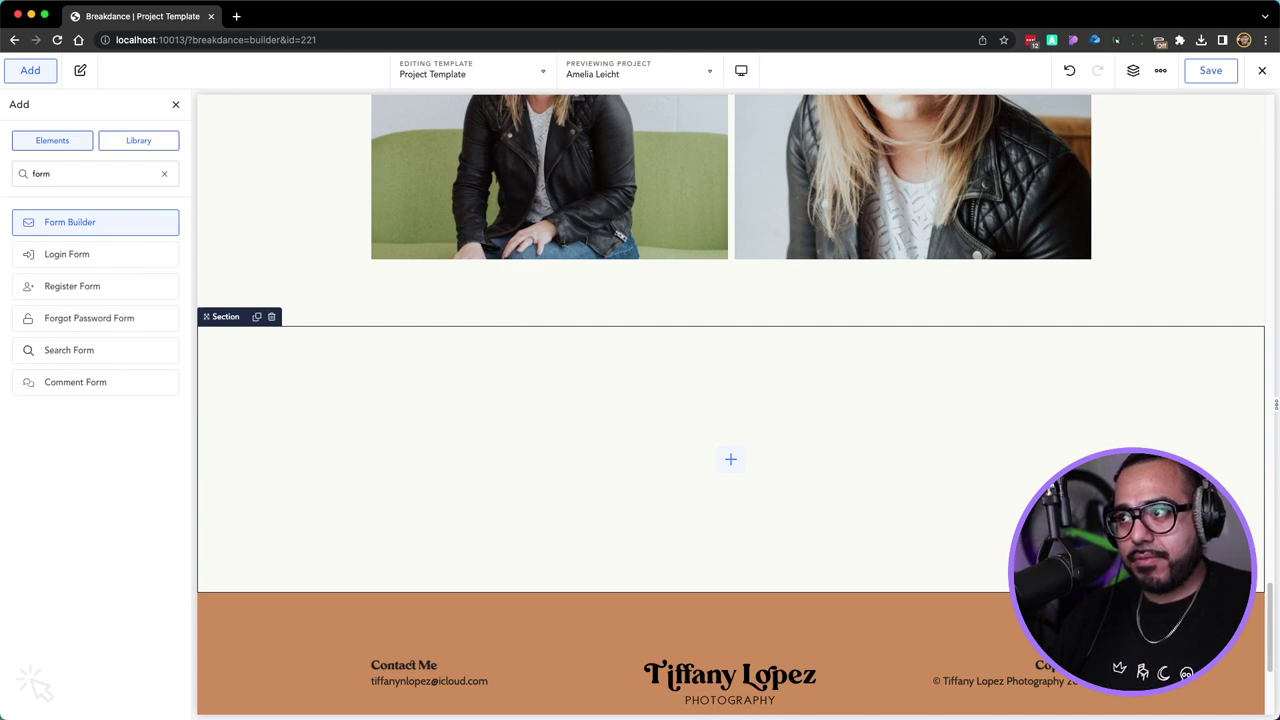
click(70, 222)
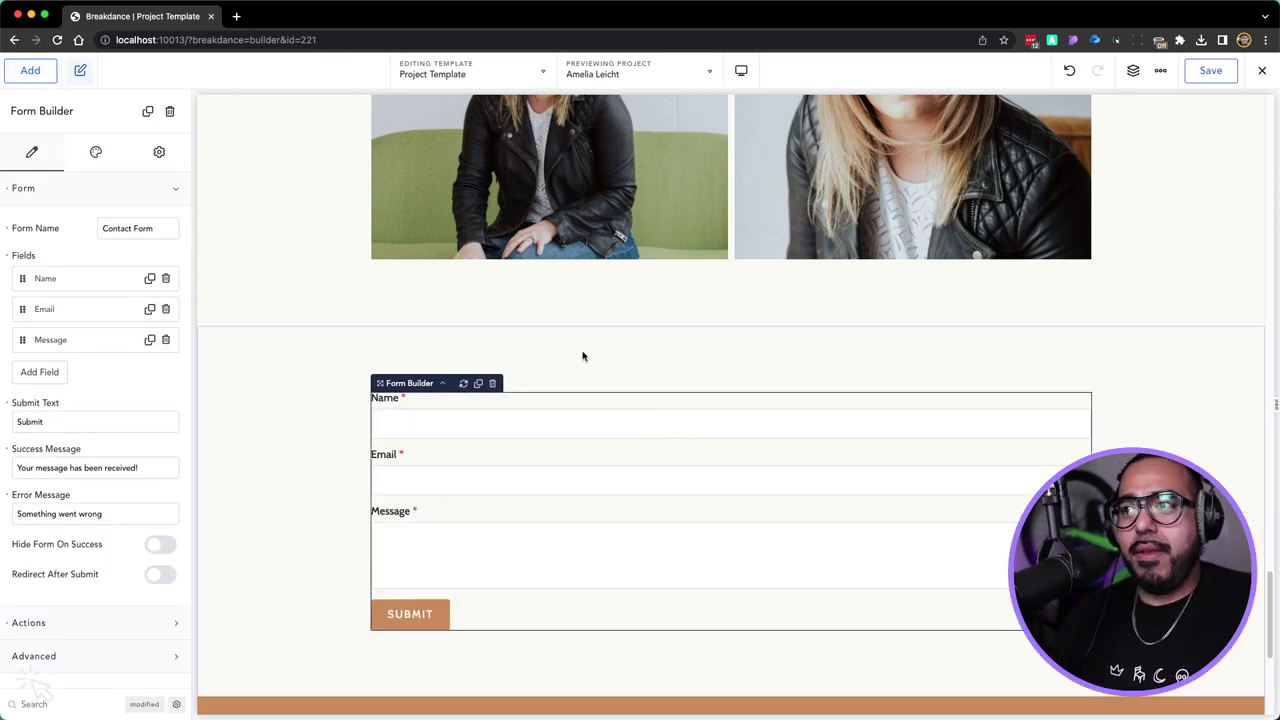
Try the Links, Headings and Tiffany Gray background colors on the form section, choose Brand and compare it with the gallery above
click(583, 356)
click(90, 224)
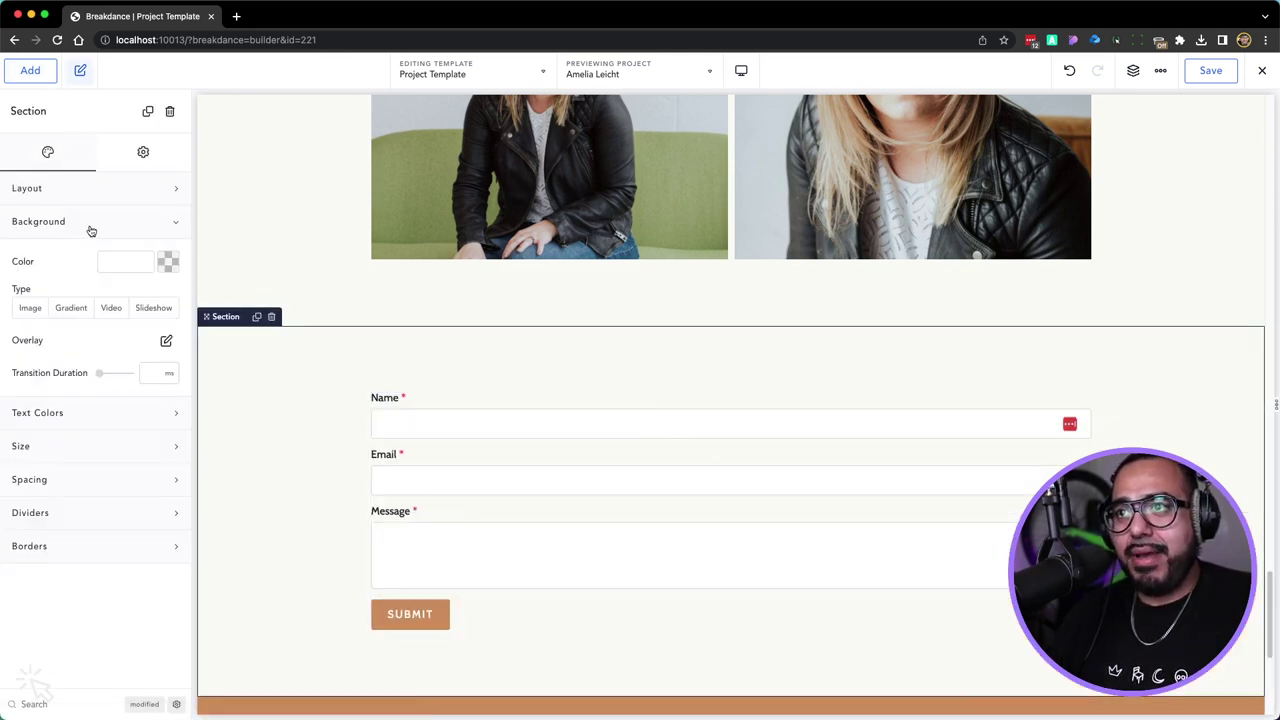
click(149, 268)
click(42, 480)
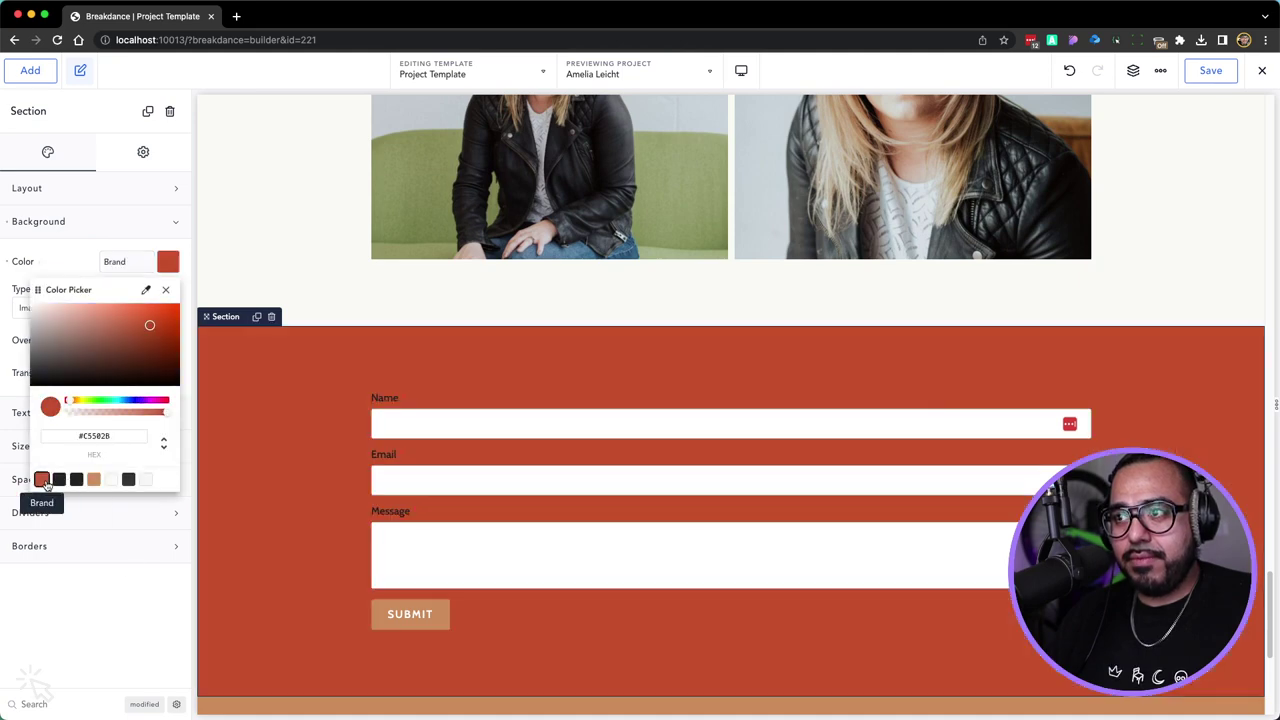
click(93, 480)
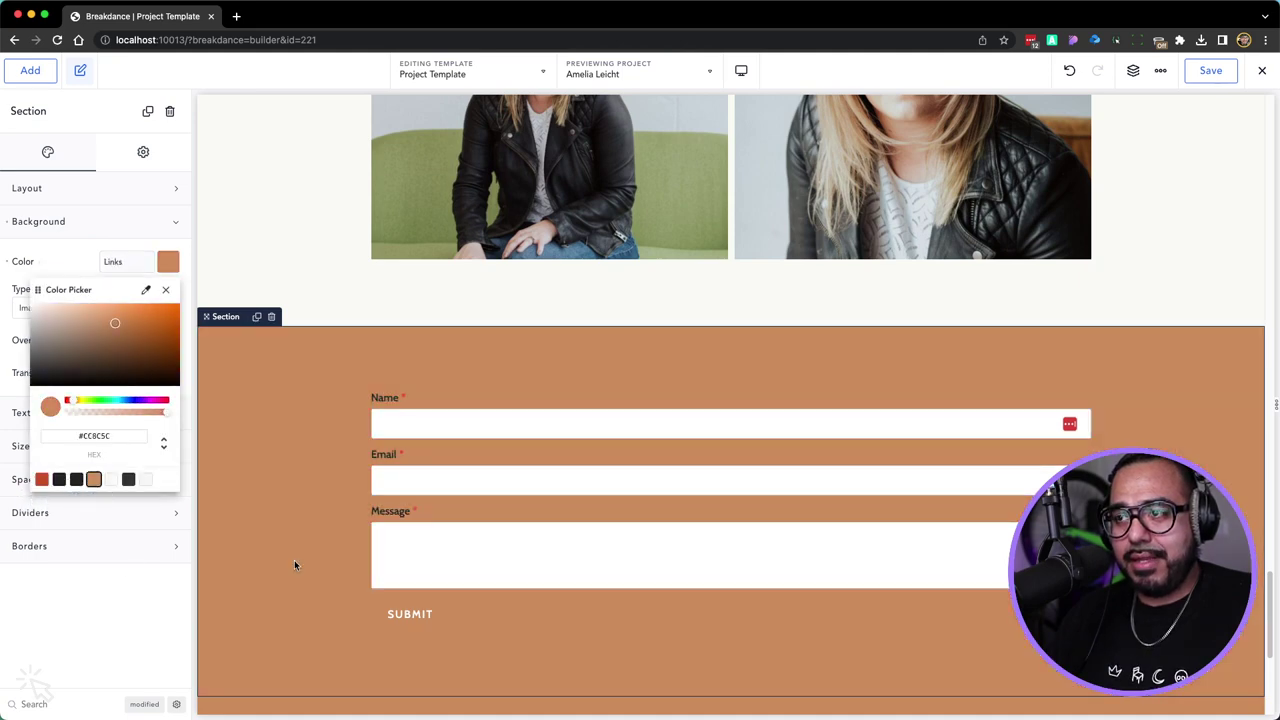
scroll(294, 562, down, 4)
scroll(294, 563, up, 3)
click(76, 479)
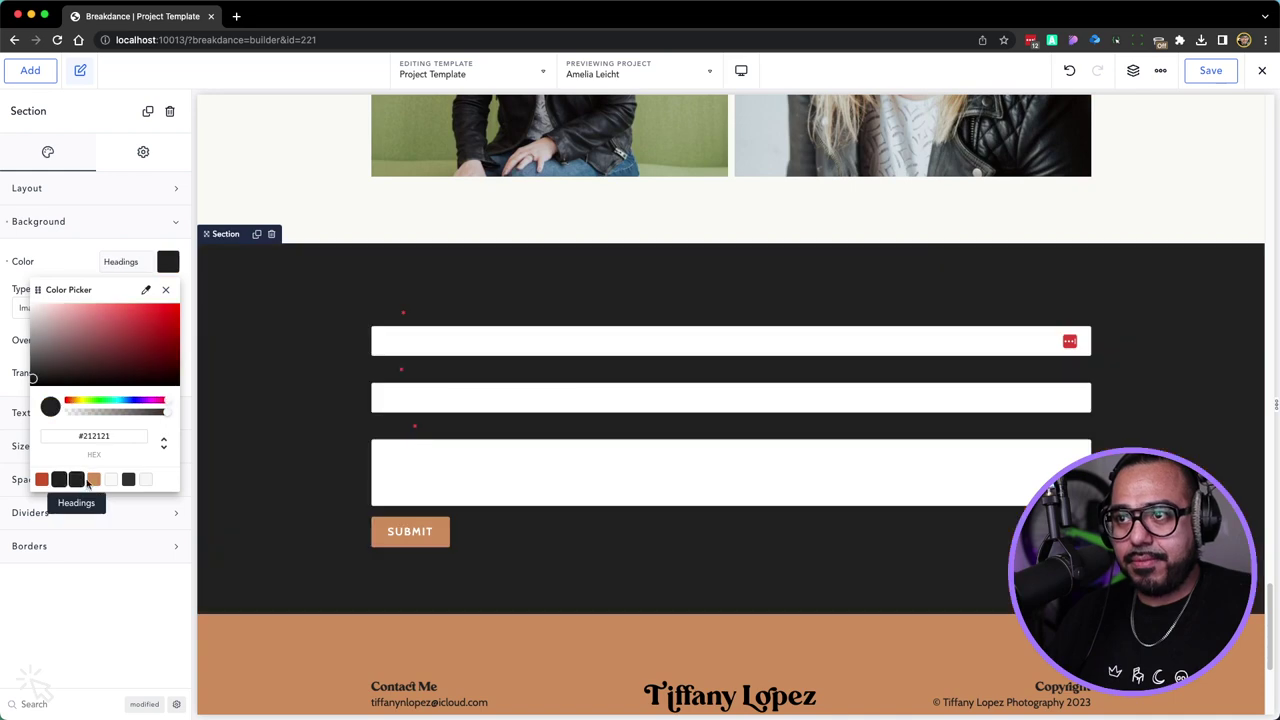
click(128, 480)
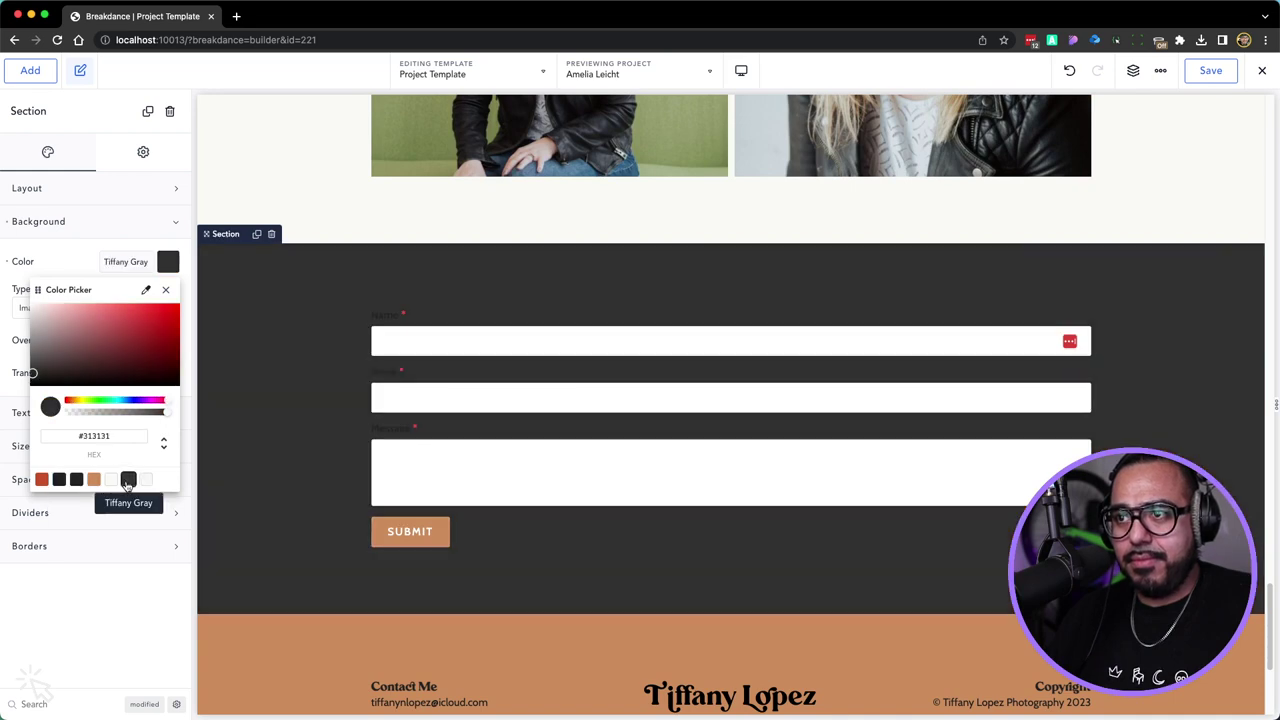
click(42, 479)
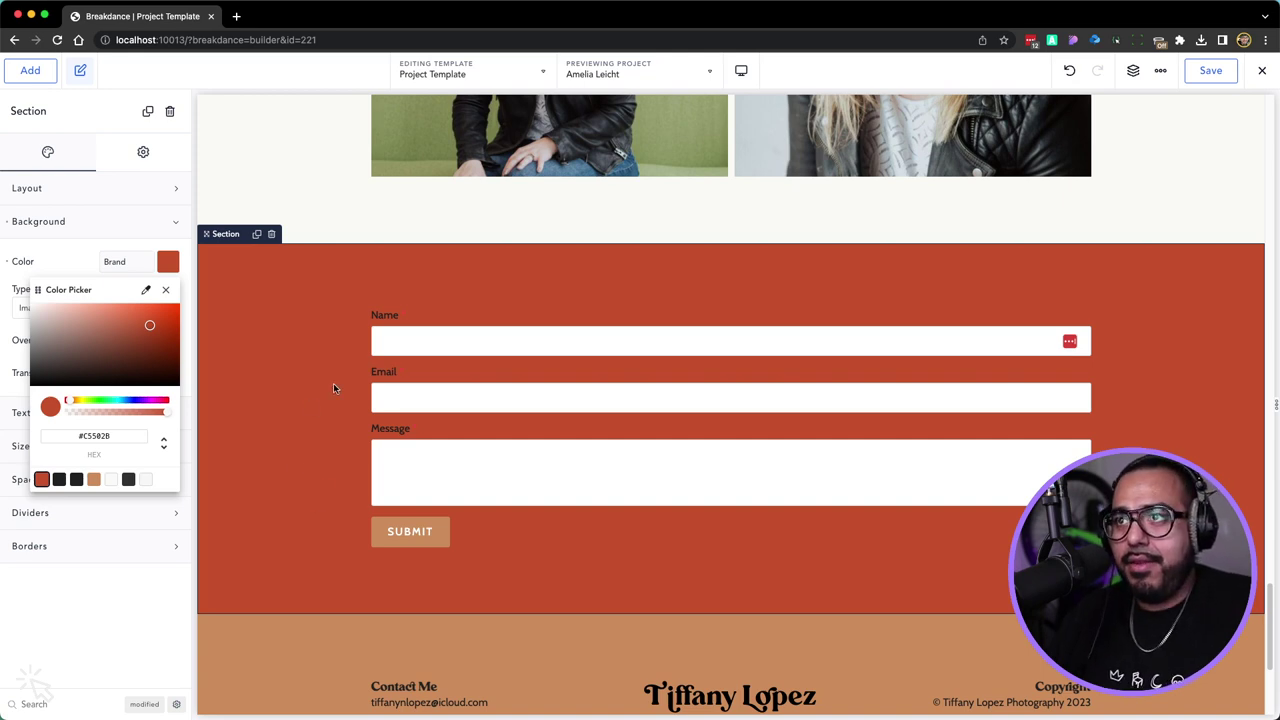
click(166, 290)
scroll(477, 363, up, 15)
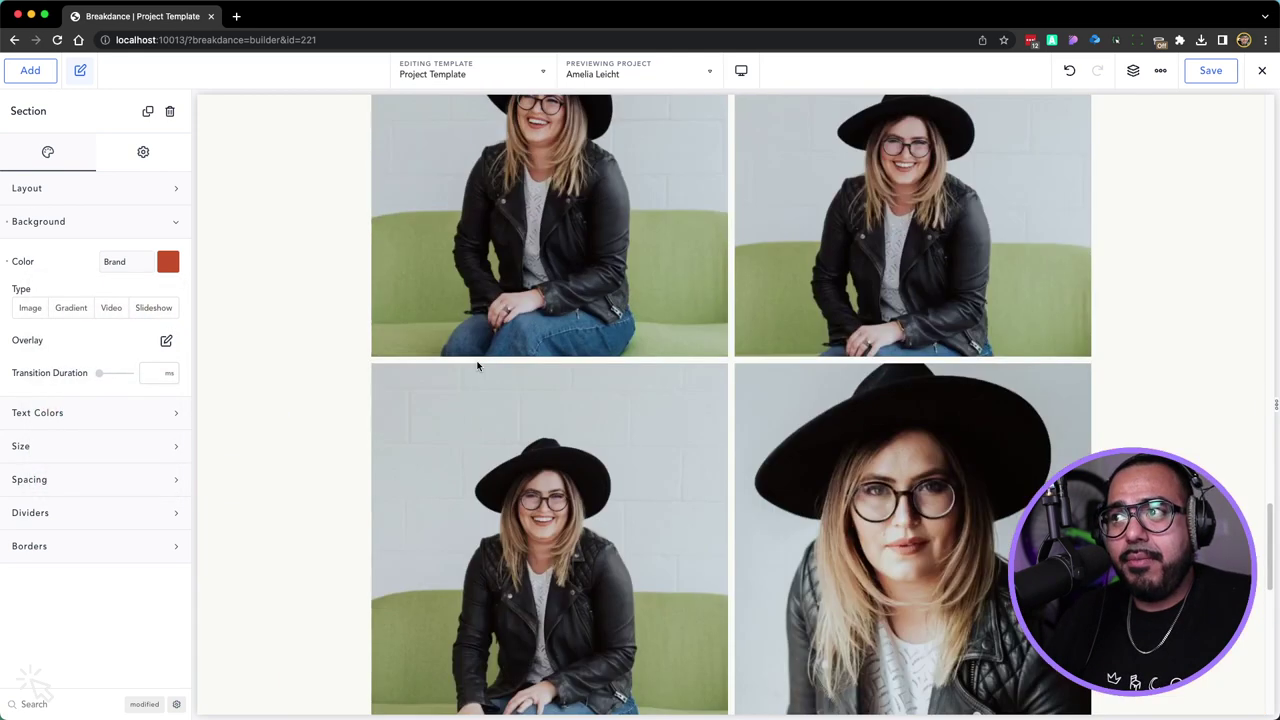
scroll(477, 363, down, 15)
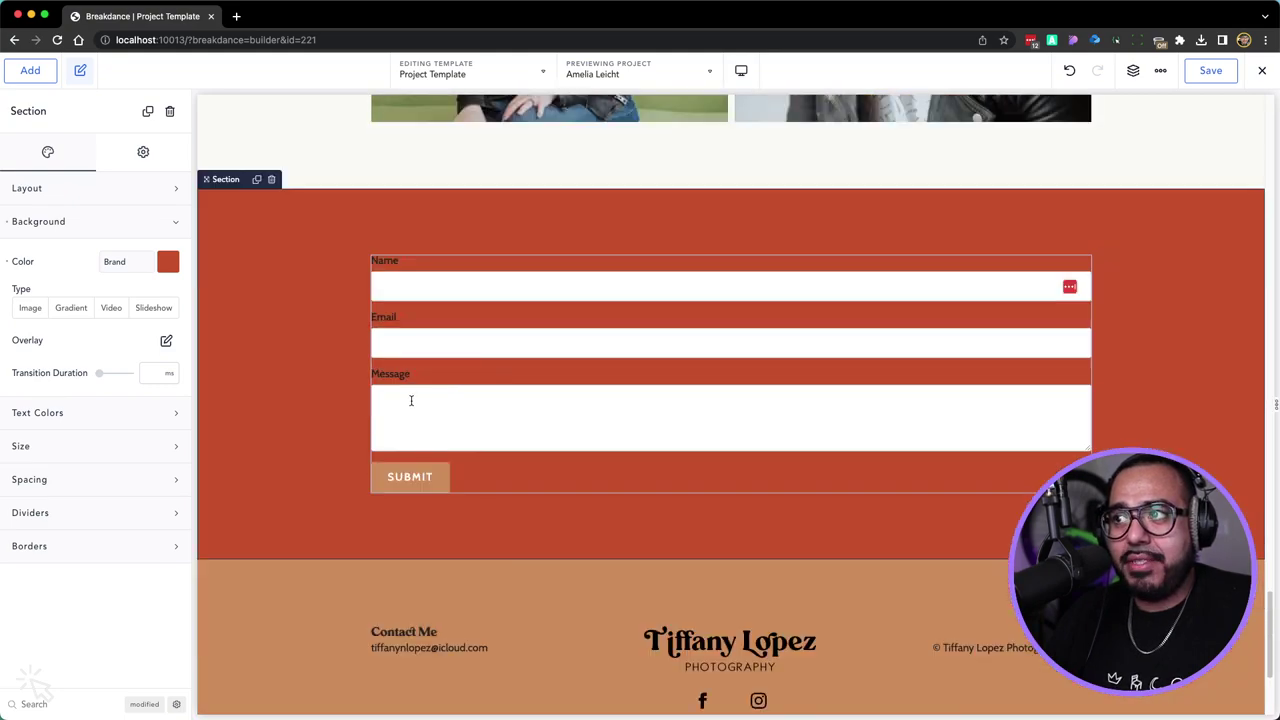
Add a heading to the form section and place it above the contact form
click(32, 75)
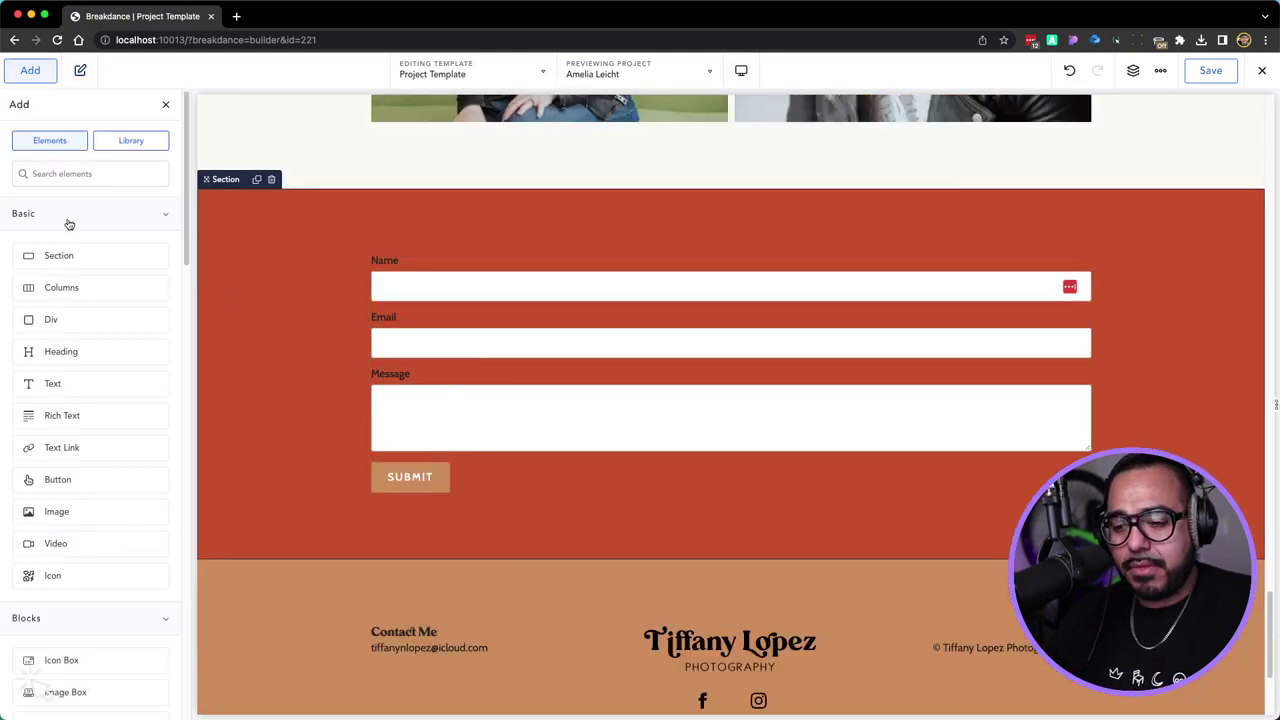
text(head)
key(Return)
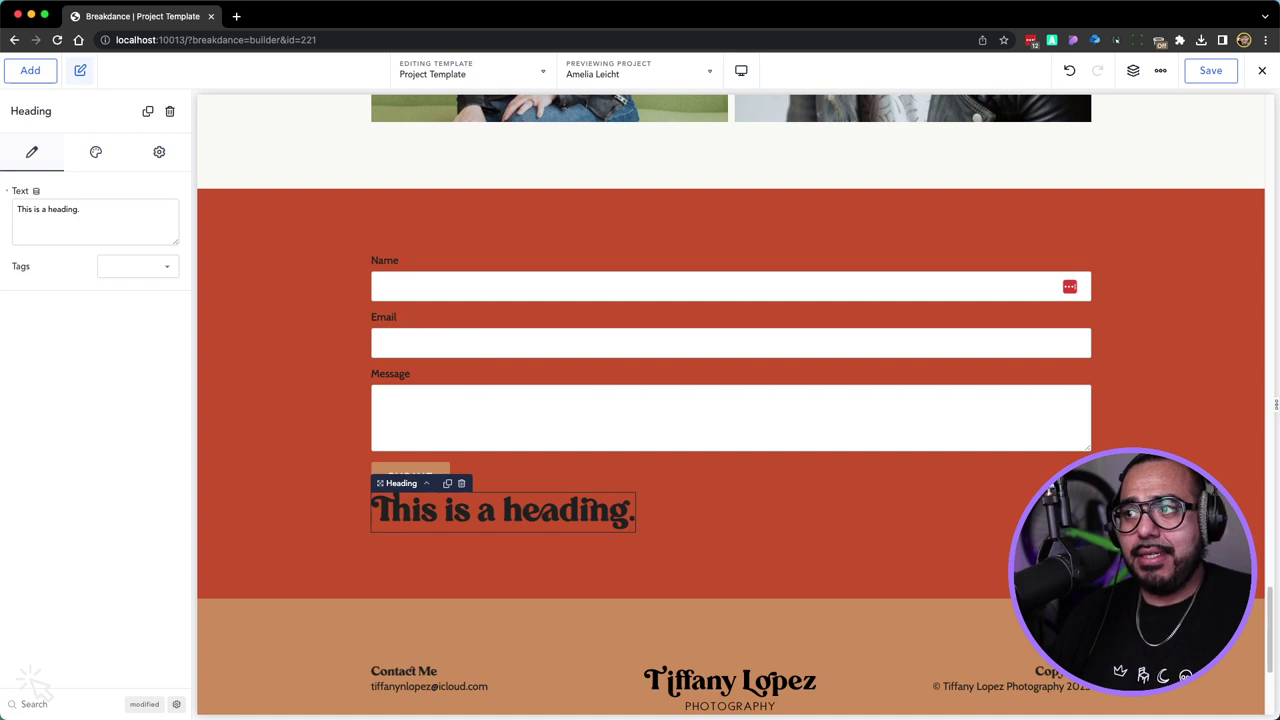
drag(488, 522, 486, 272)
Set the form section's background color to the Links swatch, #CC8C5C
click(275, 331)
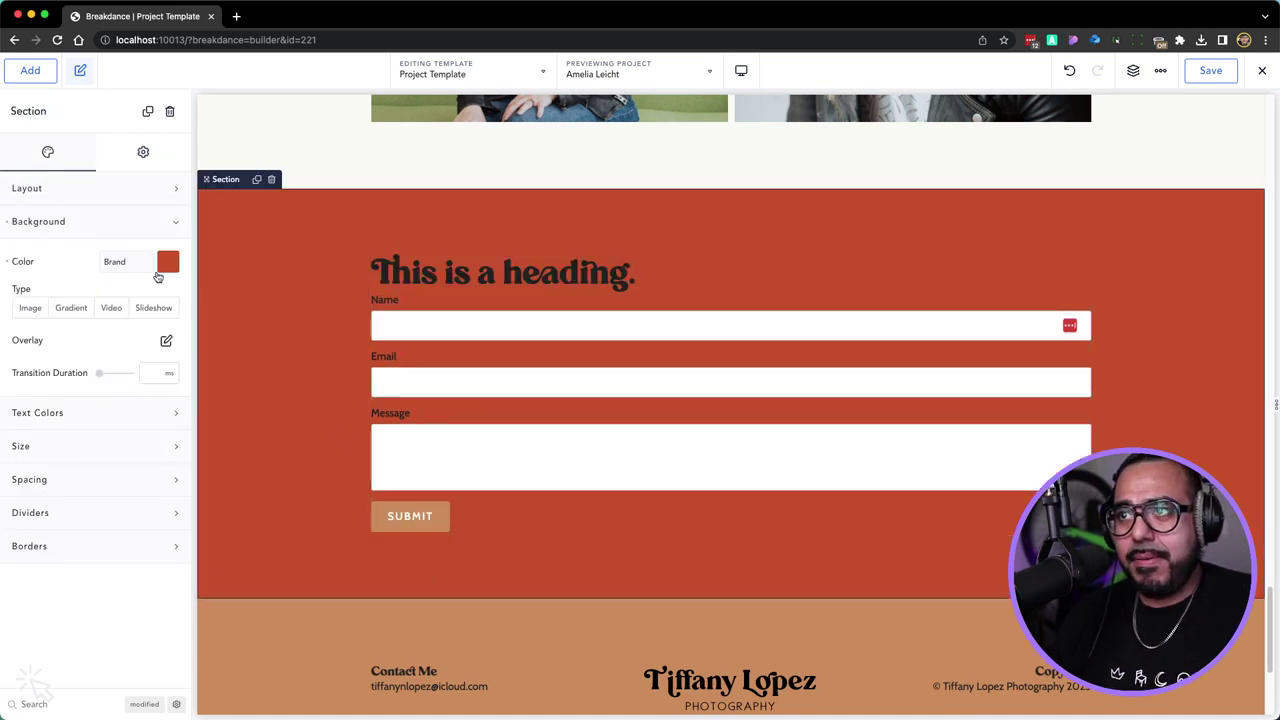
click(167, 262)
click(93, 479)
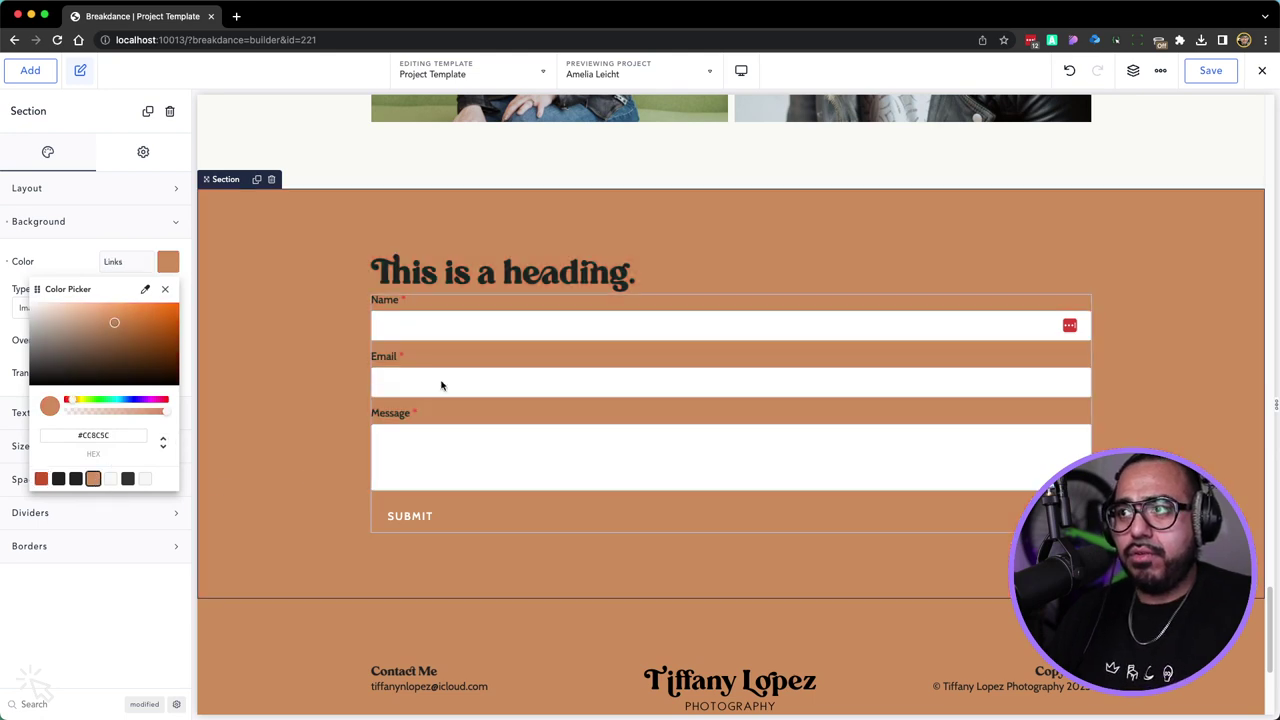
Change the text of the heading above the form to "Send Me A Message"
click(493, 272)
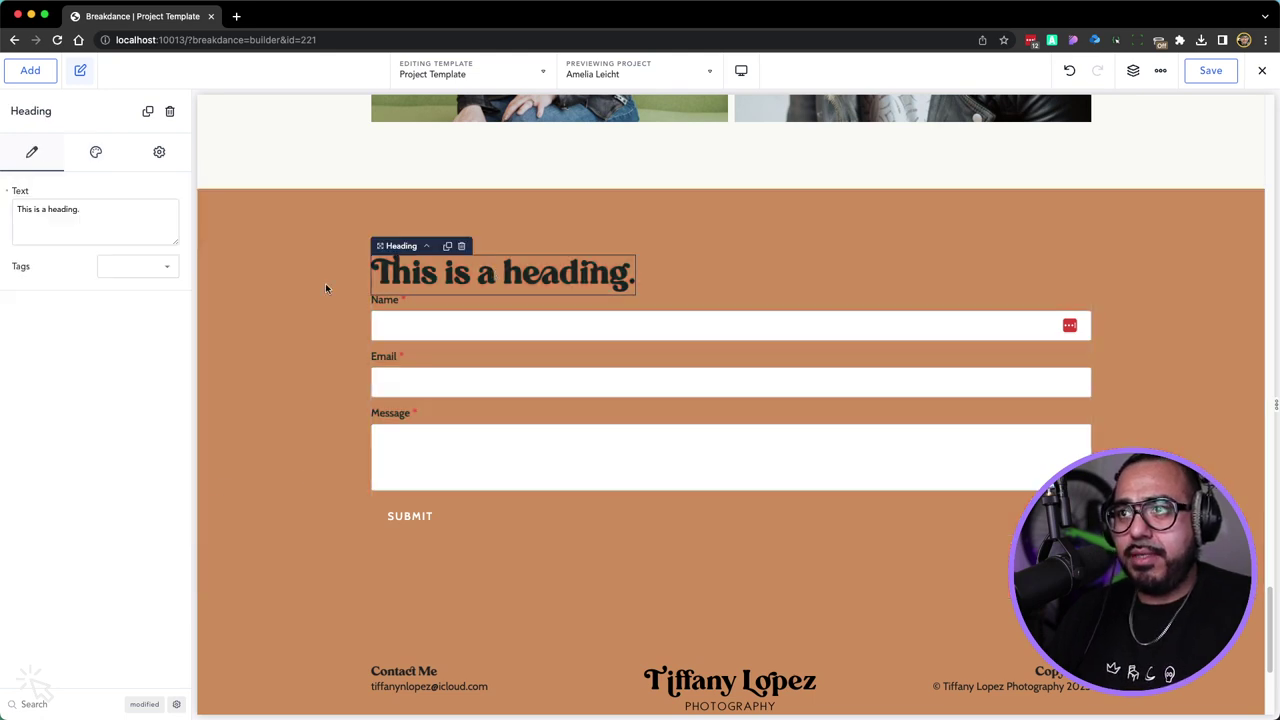
triple_click(25, 213)
text(S)
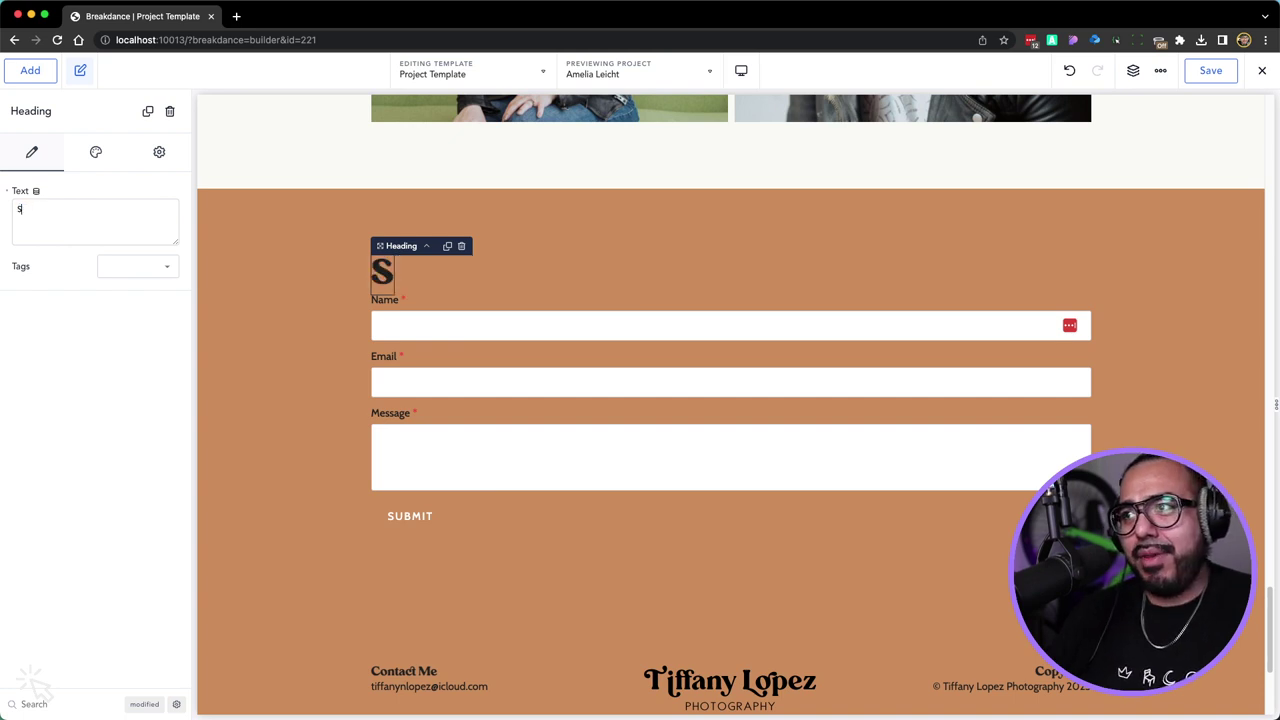
text(ebd ne)
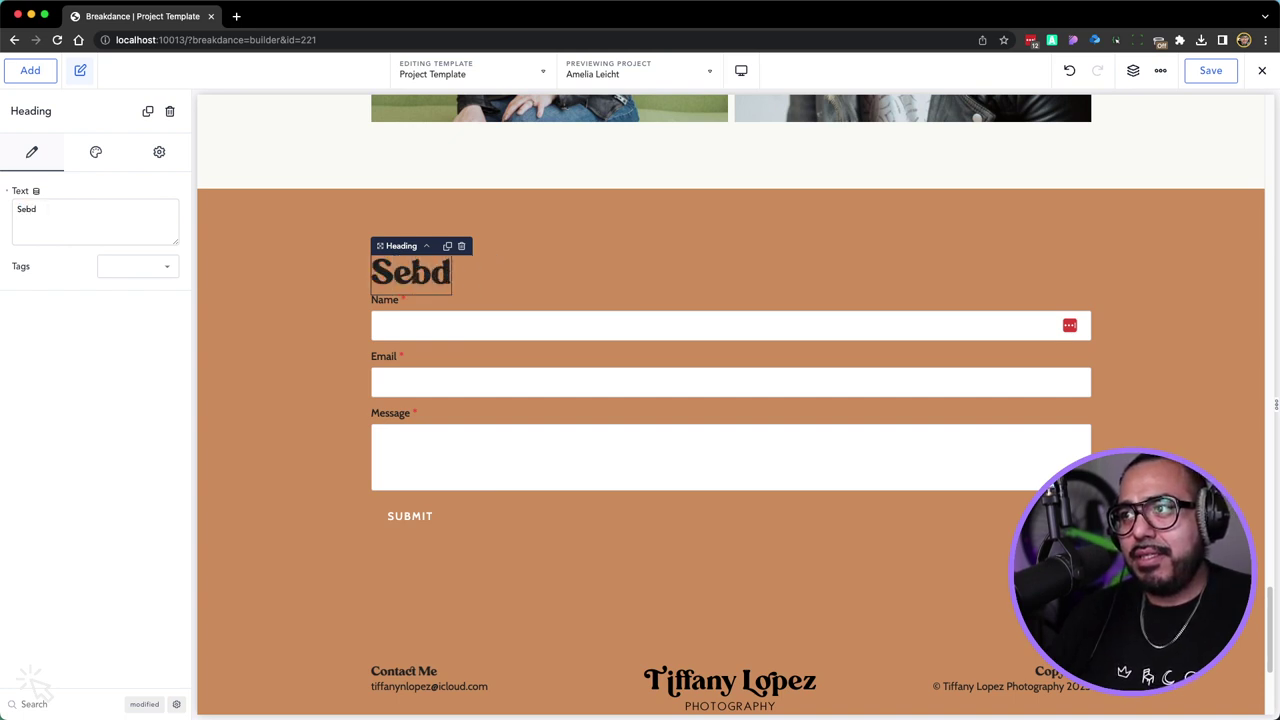
key(BackSpace)
key(BackSpace)
text(ne m)
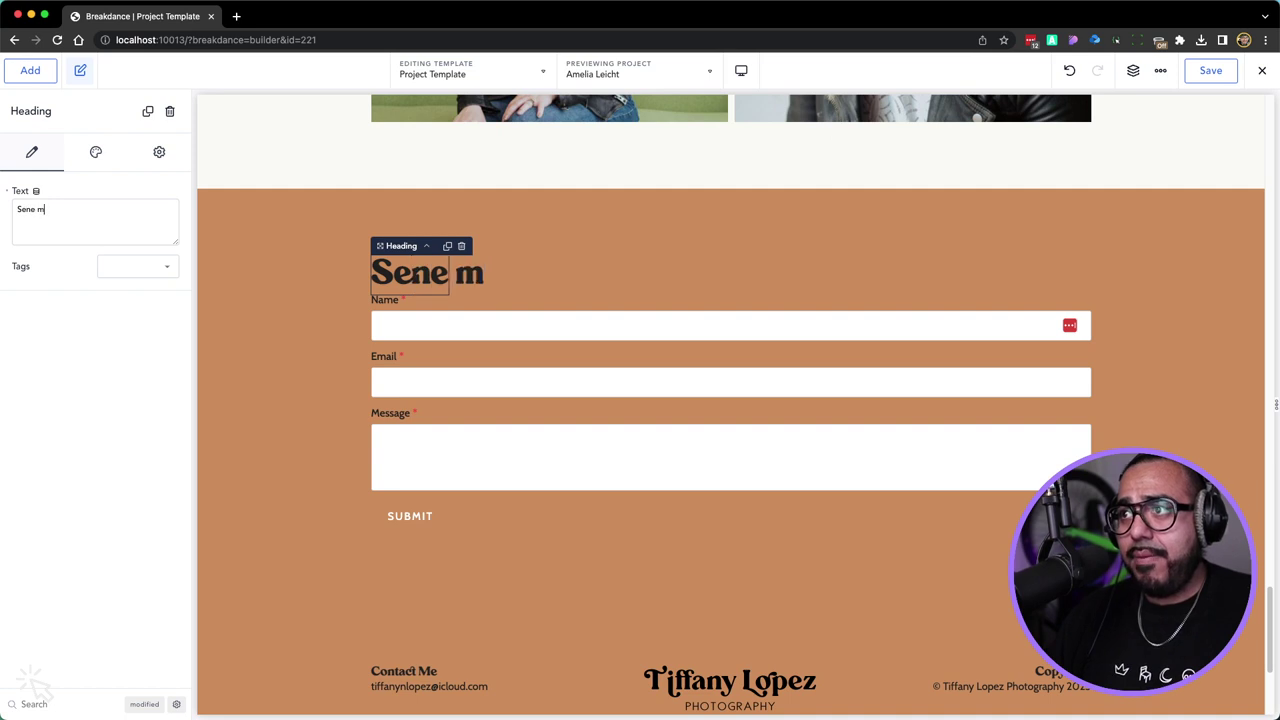
key(BackSpace)
text(Me )
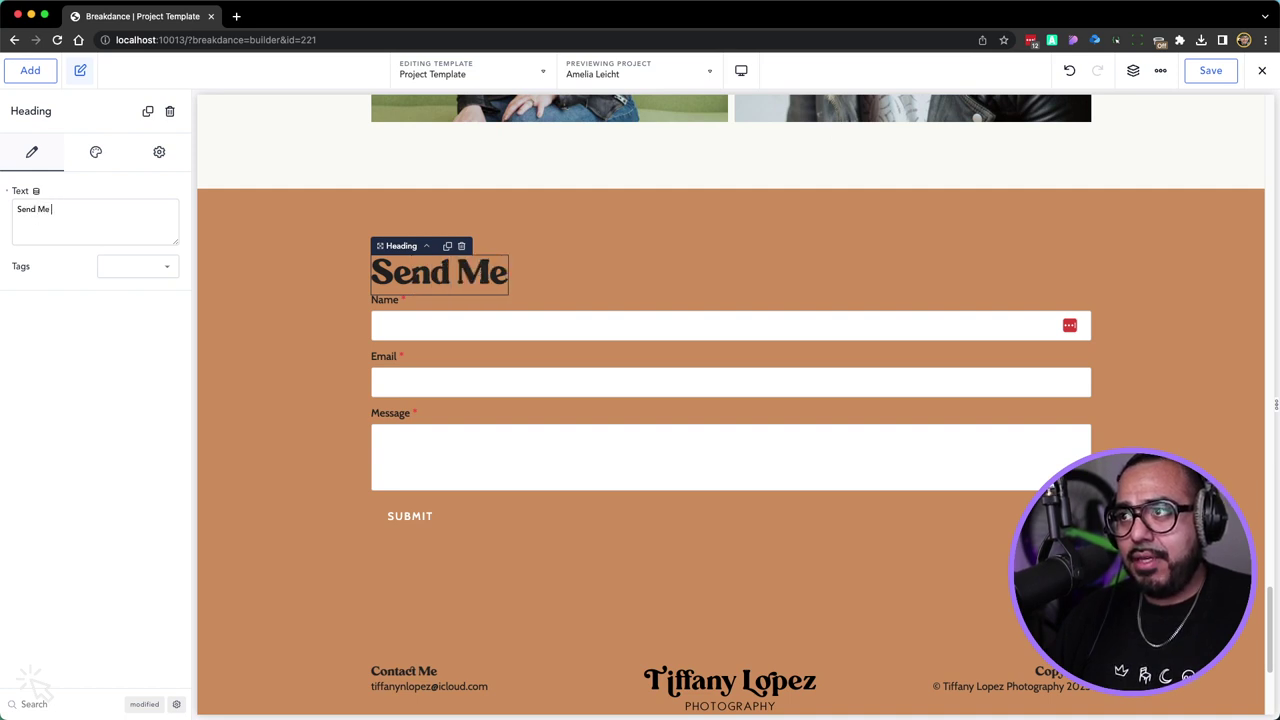
text(A Message)
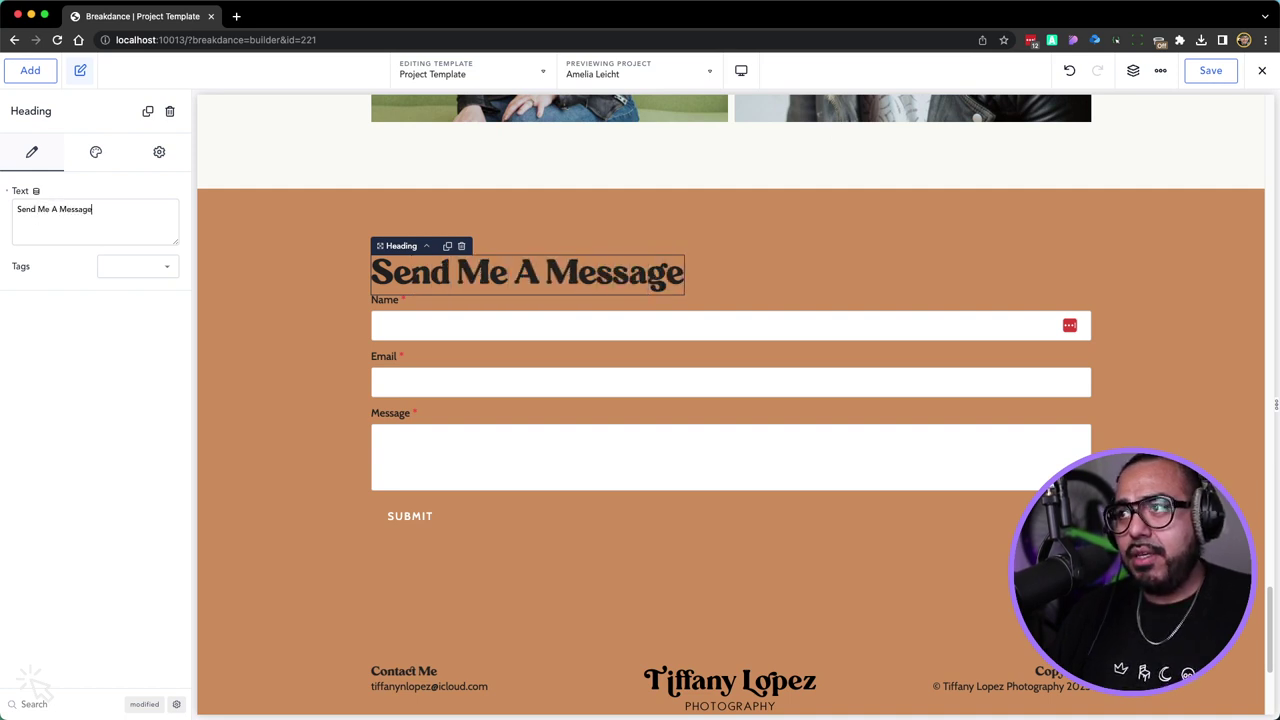
Center-align the contents of the form section in its layout settings
click(241, 299)
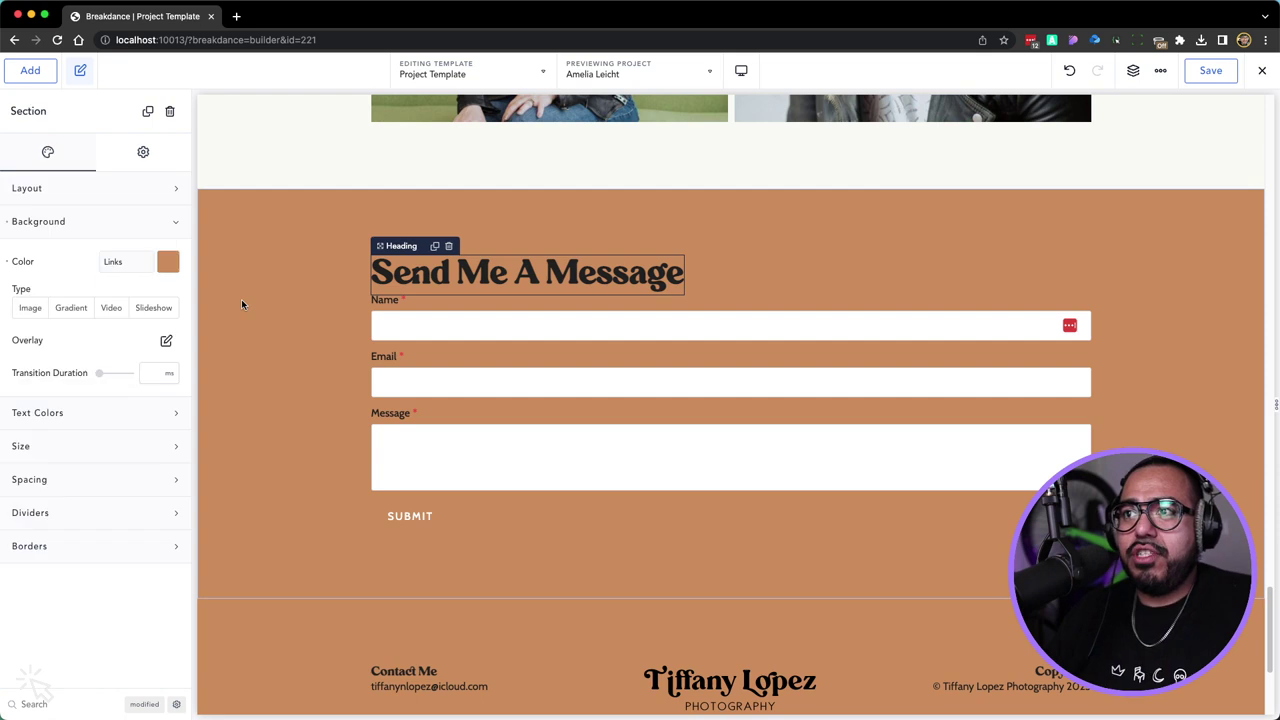
click(45, 189)
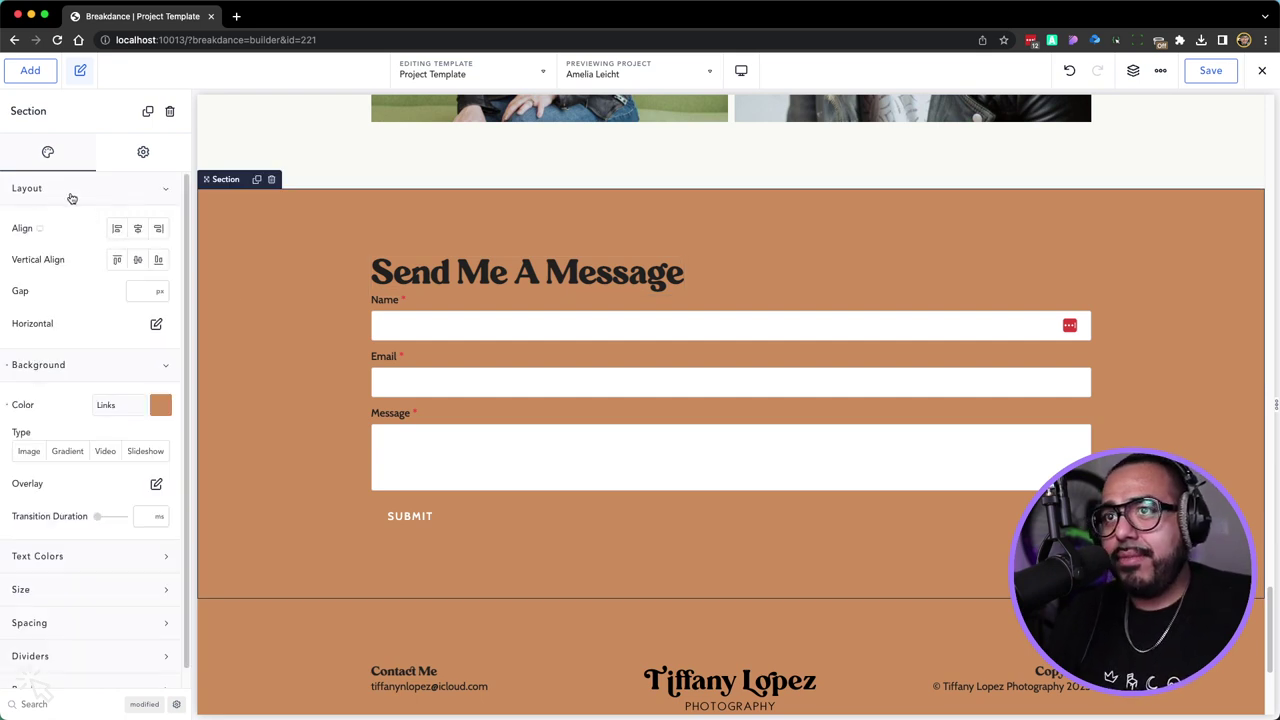
click(136, 230)
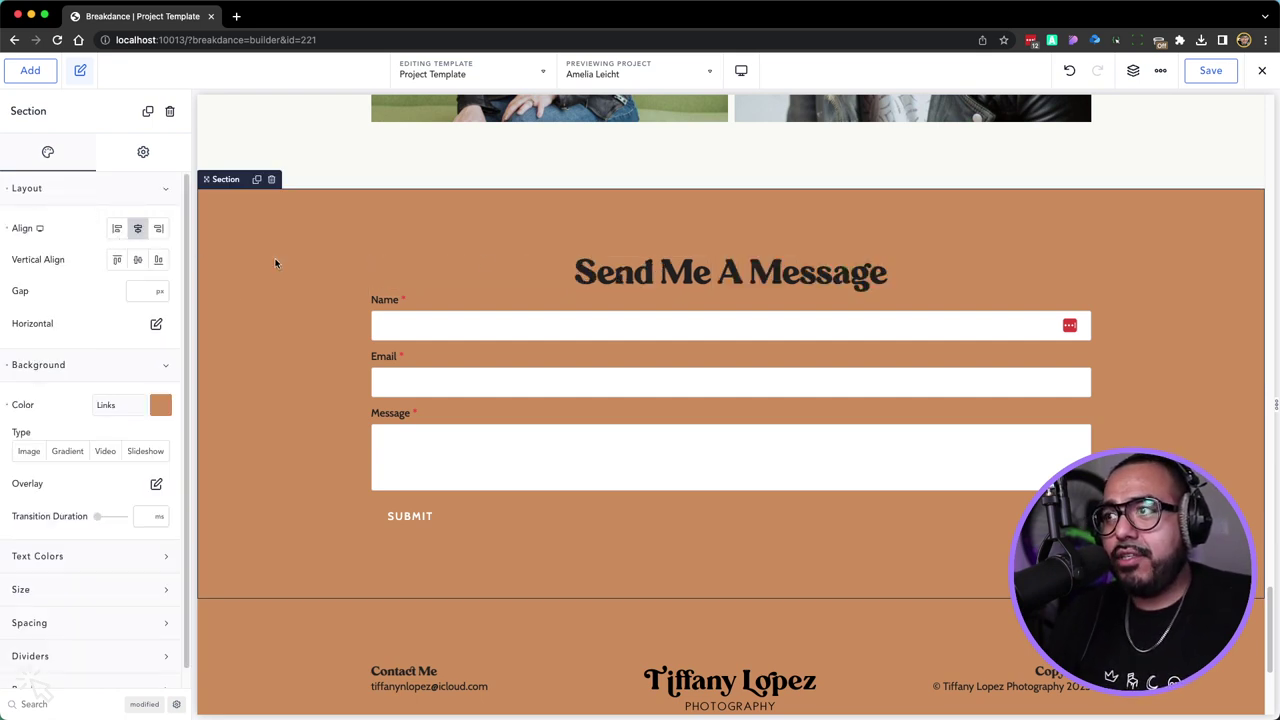
Widen the space between the "Send Me A Message" heading and the form by increasing the heading's bottom spacing
click(597, 272)
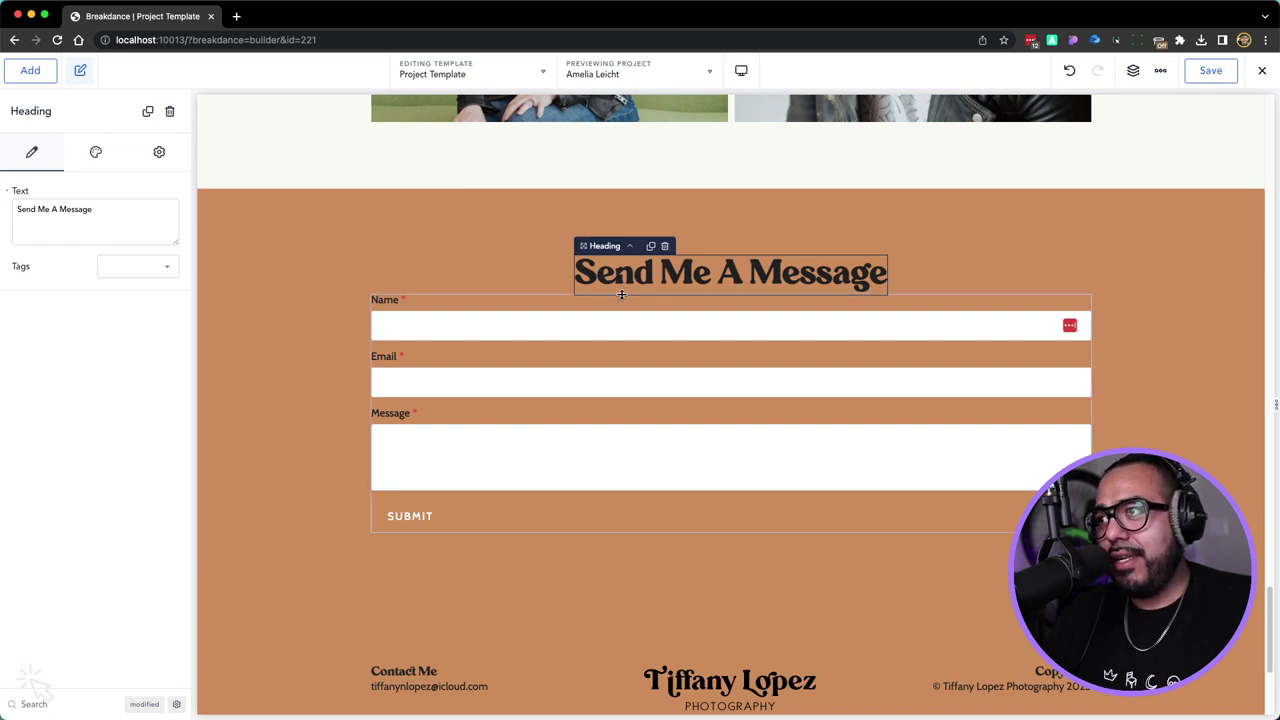
click(621, 292)
click(620, 288)
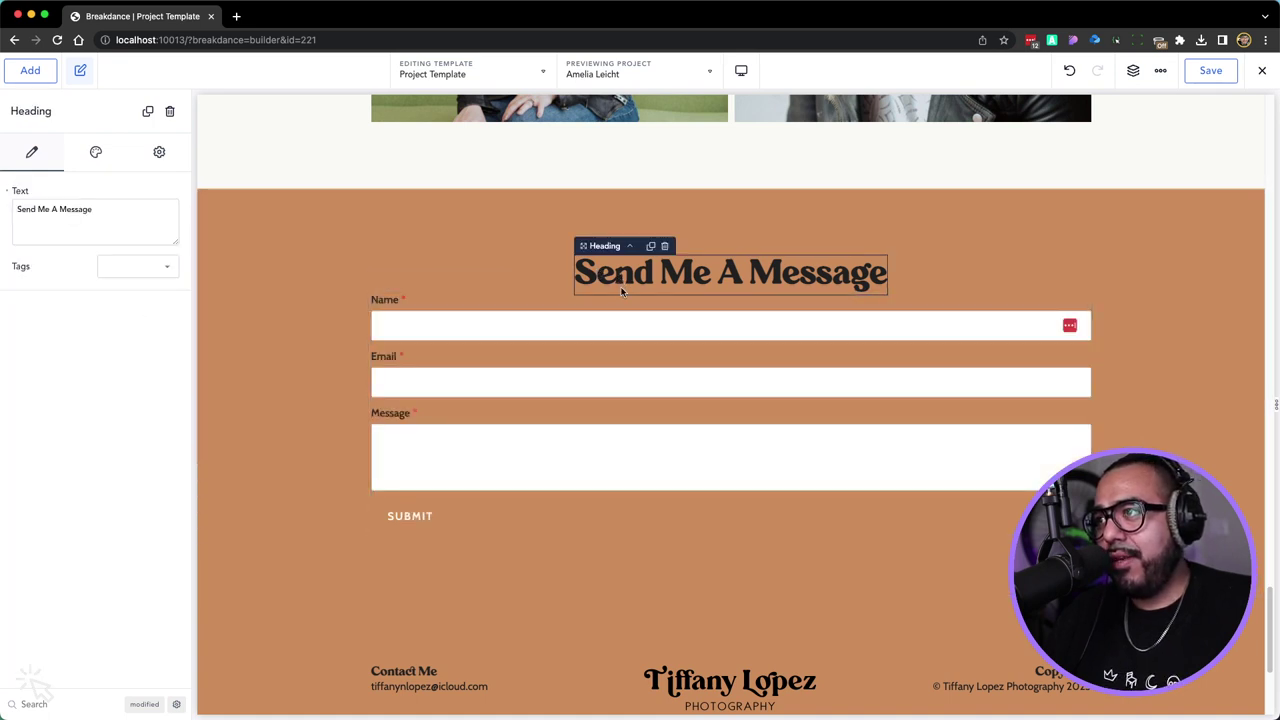
drag(621, 292, 626, 319)
click(548, 286)
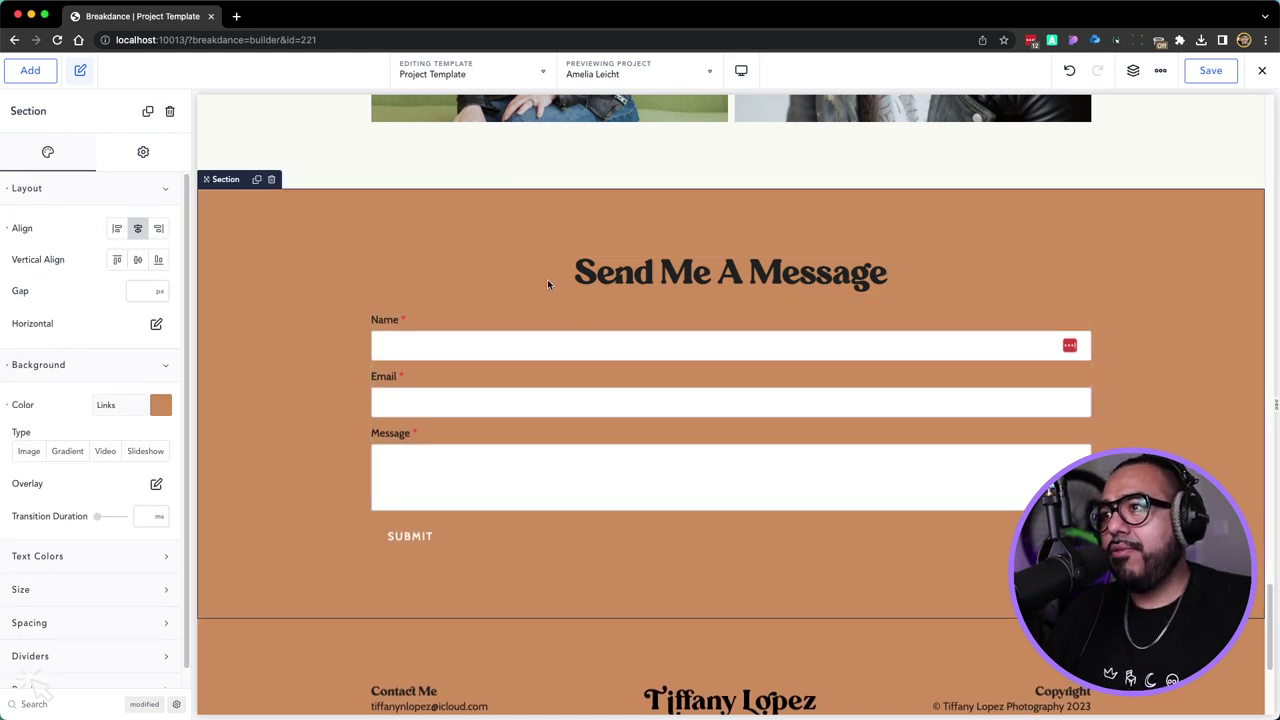
Save the Project Template with the finished contact form section
click(481, 537)
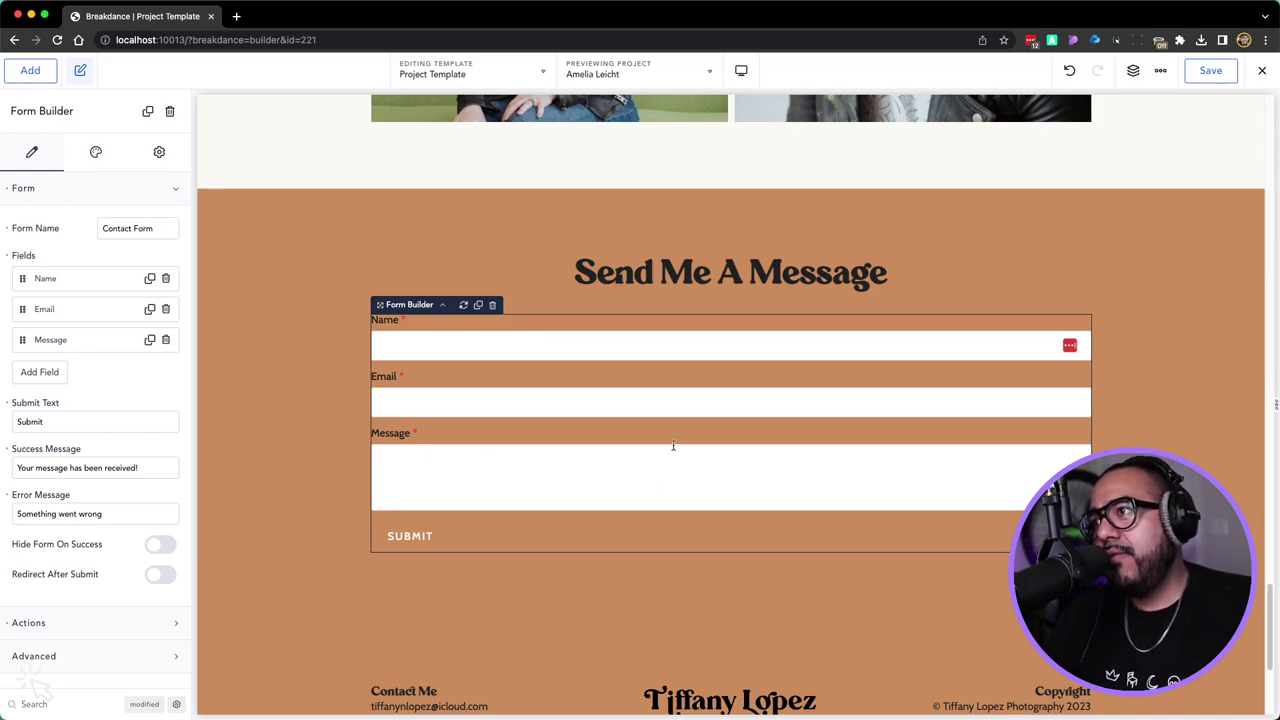
scroll(673, 446, up, 15)
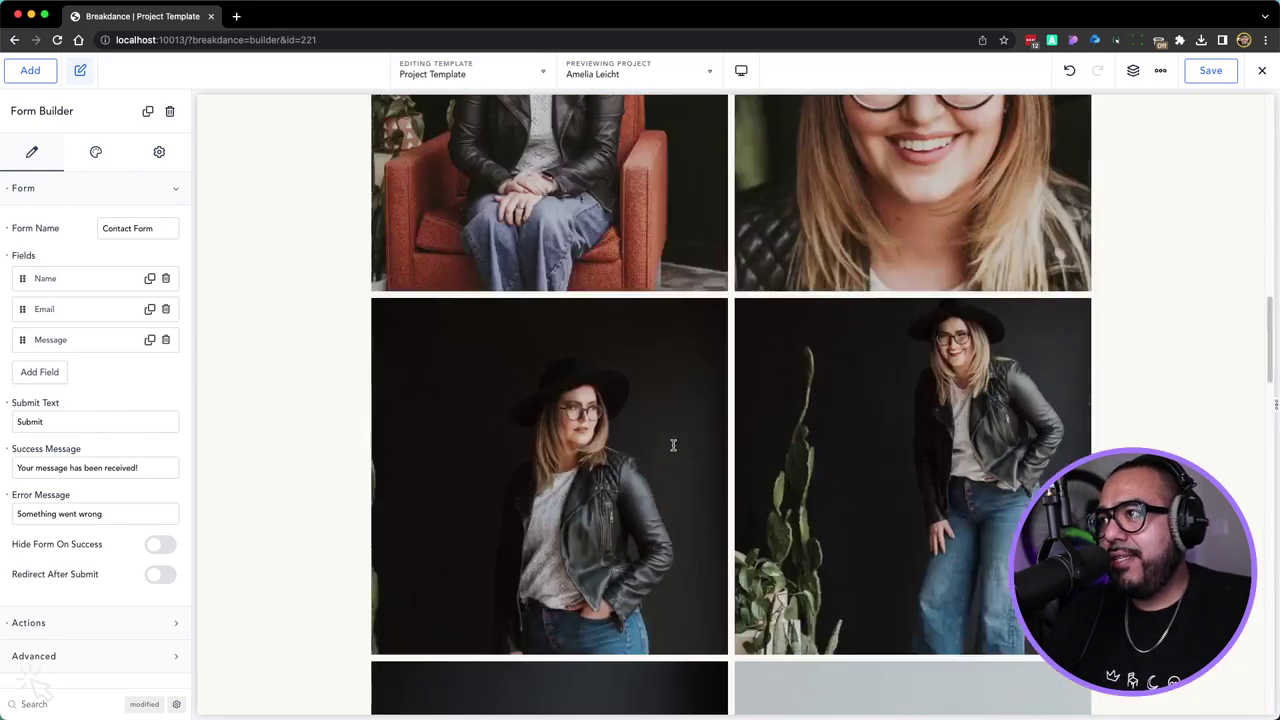
scroll(673, 446, up, 8)
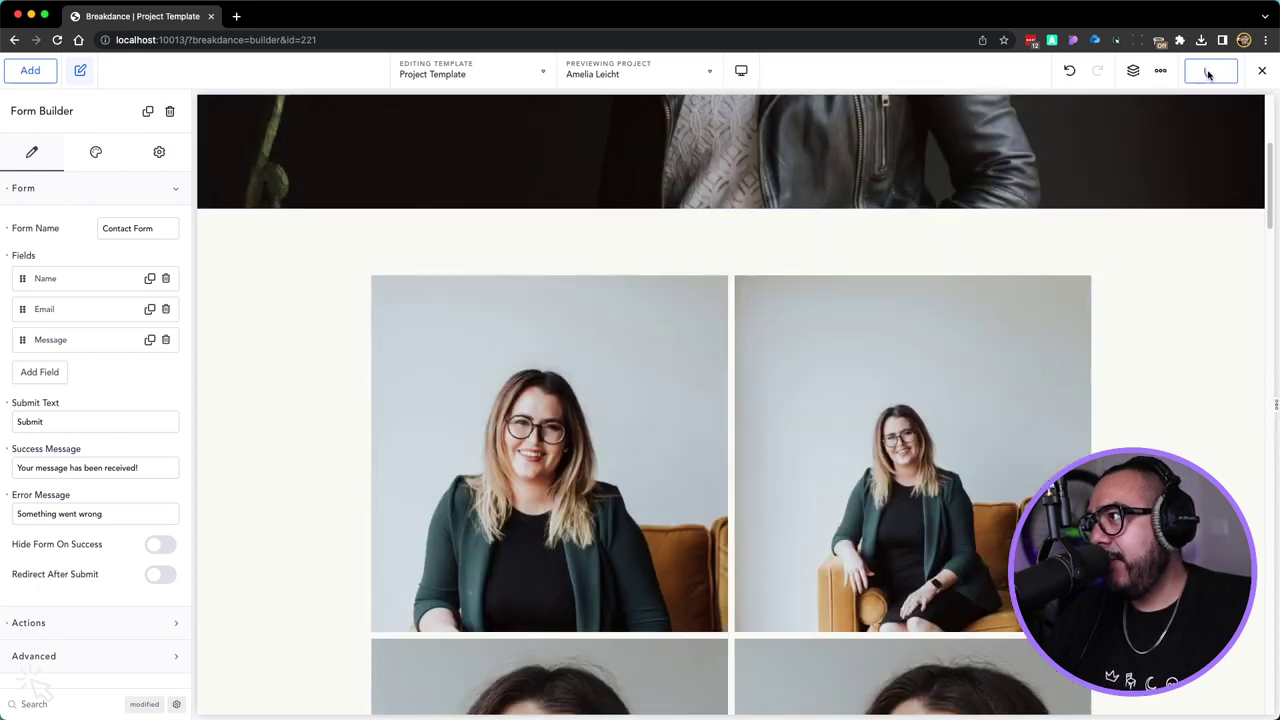
click(1259, 74)
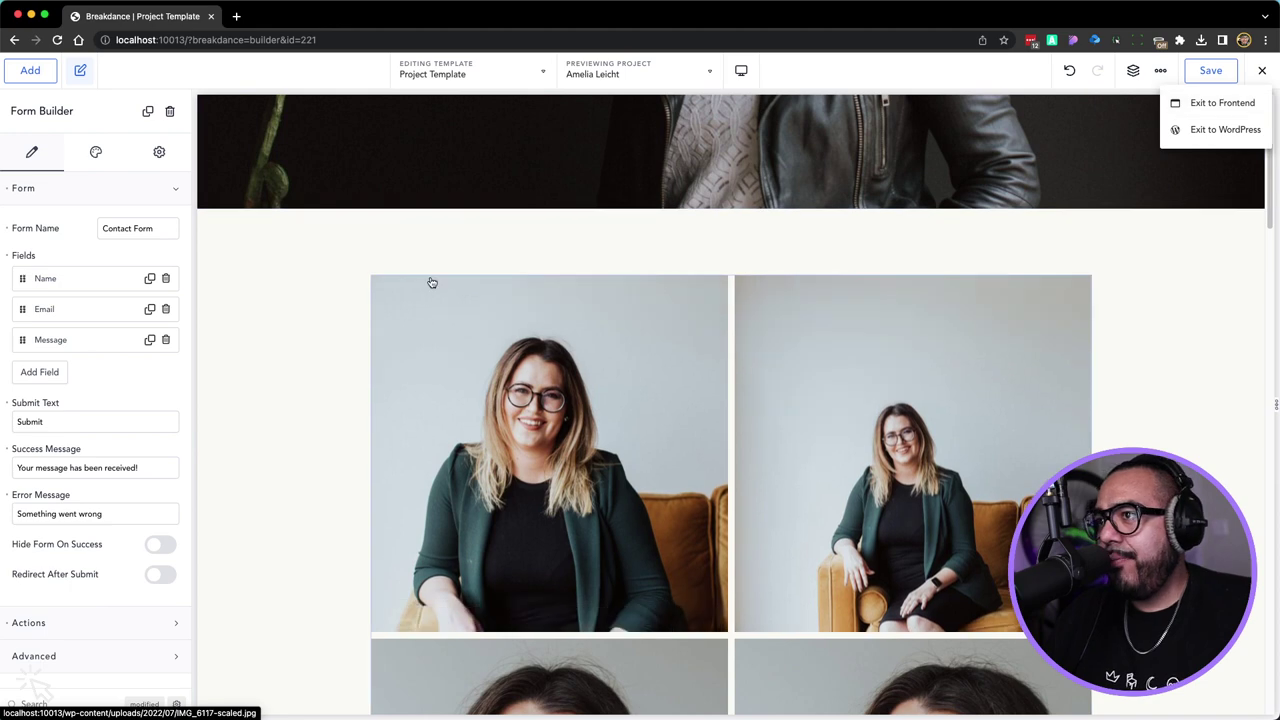
Set the gallery lightbox's active thumbnail color to the tan palette swatch
click(429, 280)
click(95, 152)
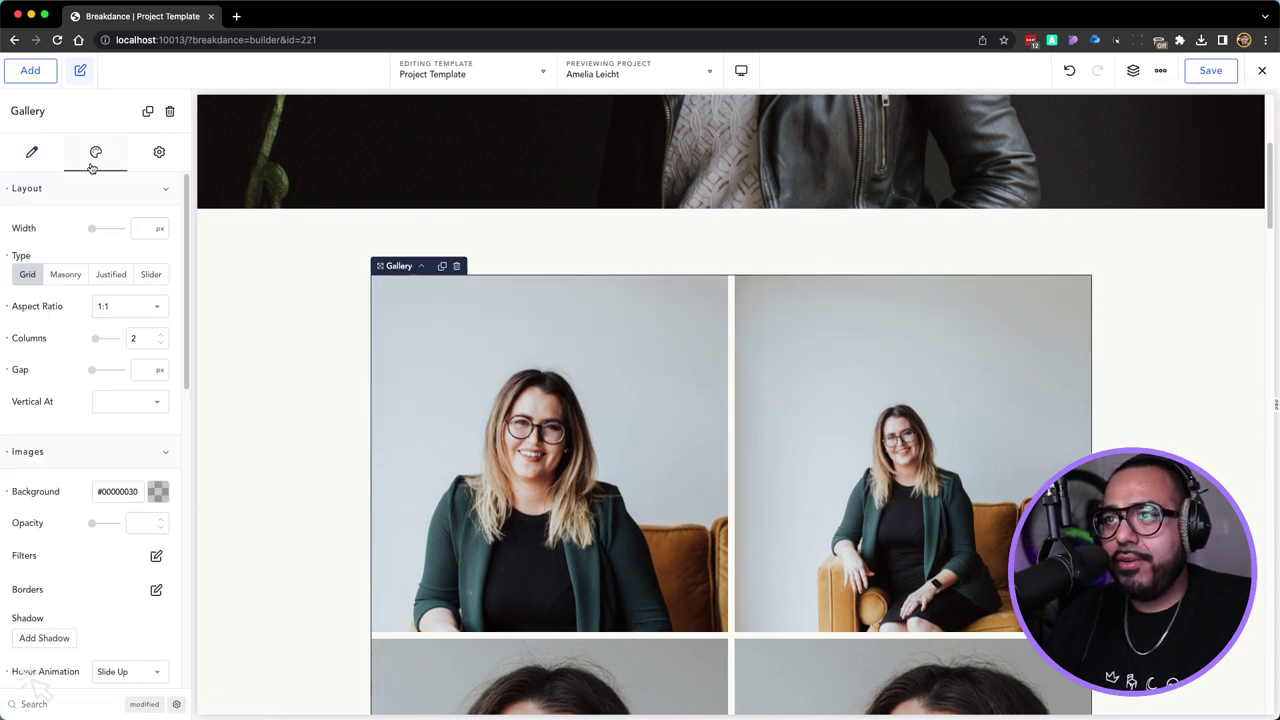
scroll(80, 334, down, 10)
scroll(80, 338, down, 1)
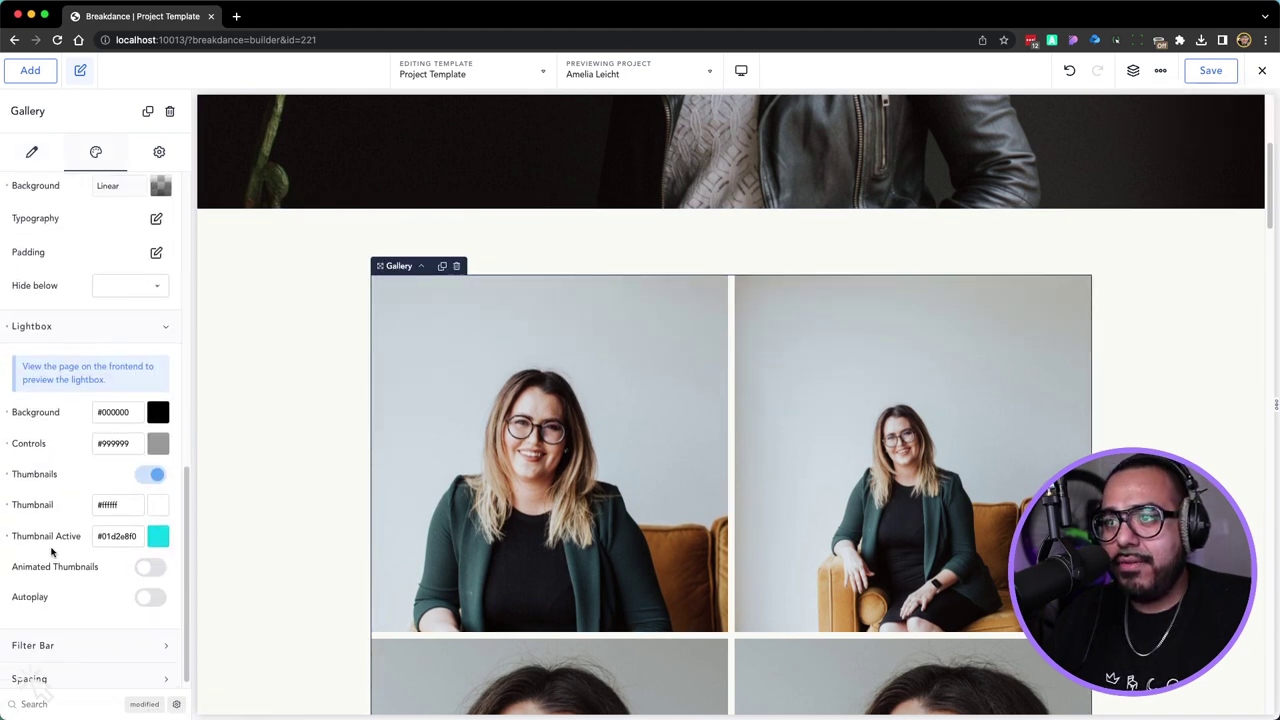
click(157, 540)
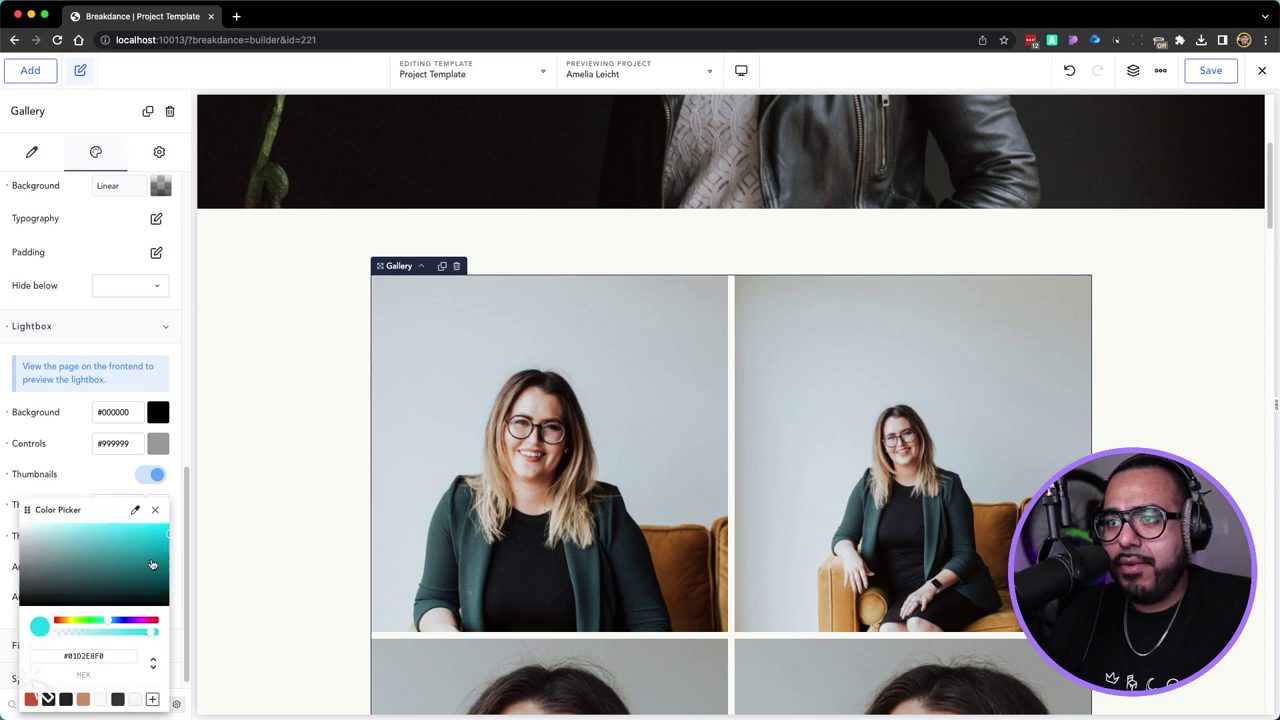
click(83, 699)
click(260, 575)
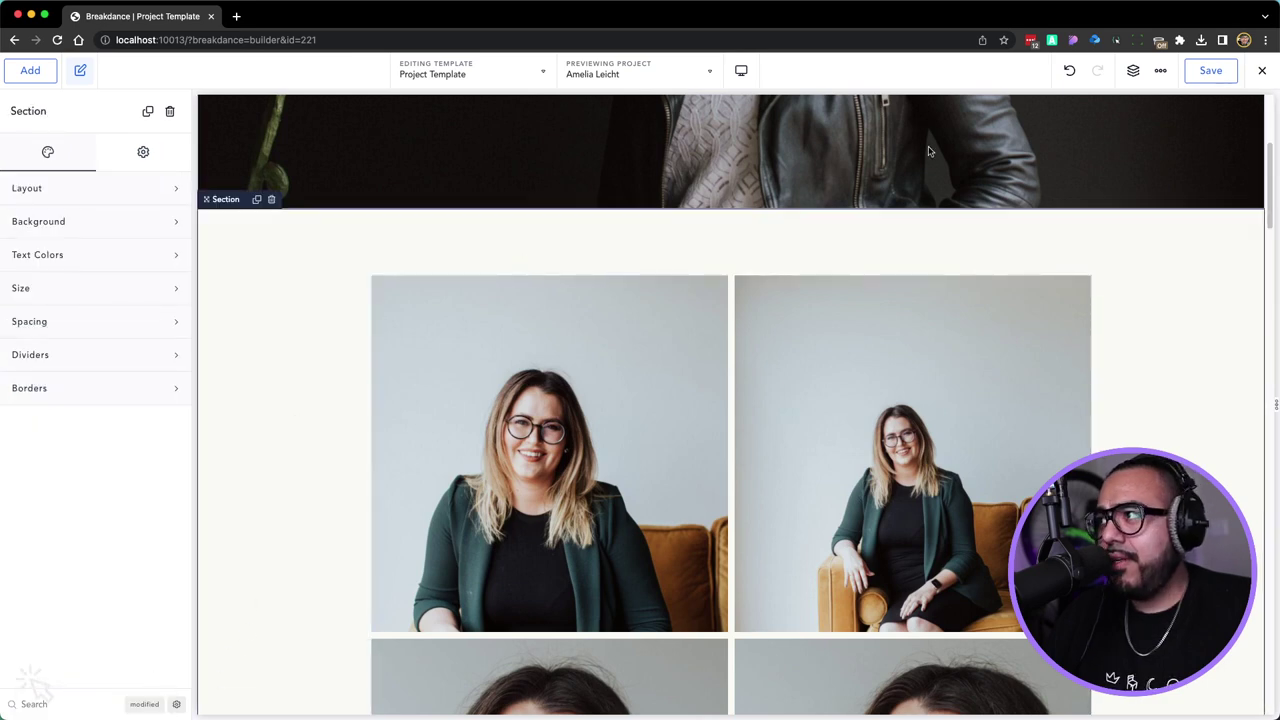
Save the Project Template and exit the builder to the project's frontend page
click(1228, 73)
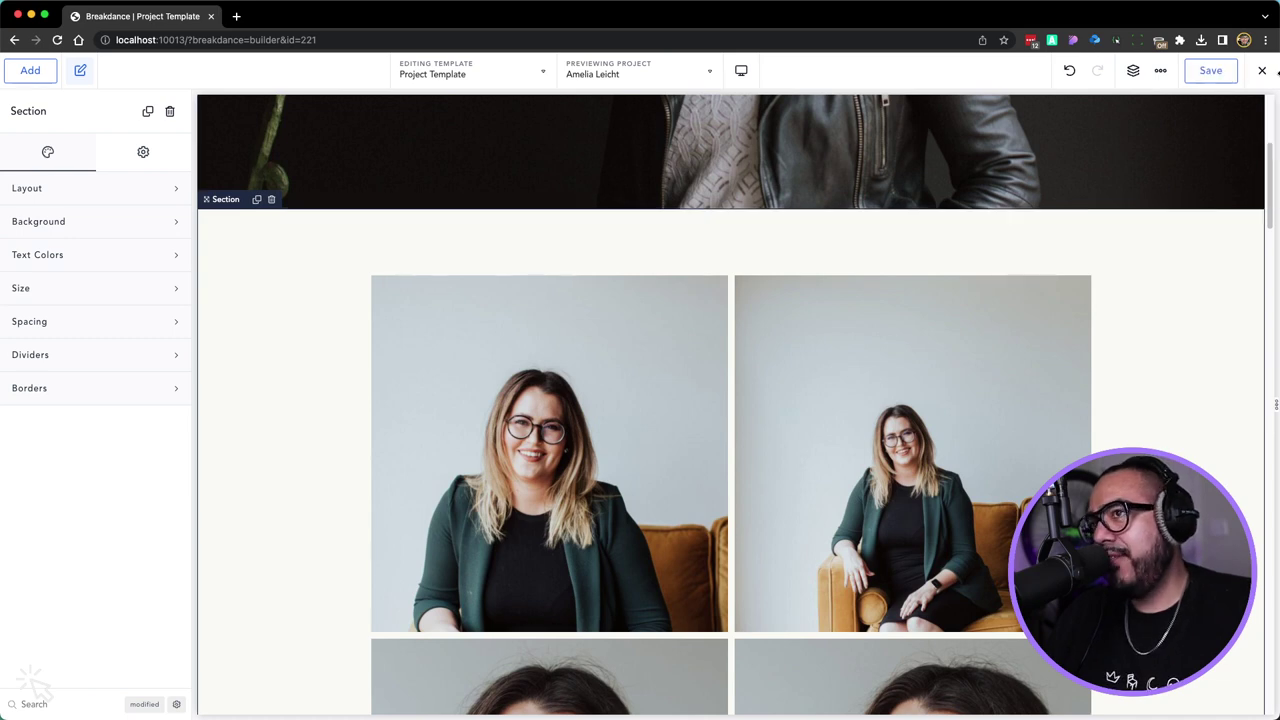
click(1263, 73)
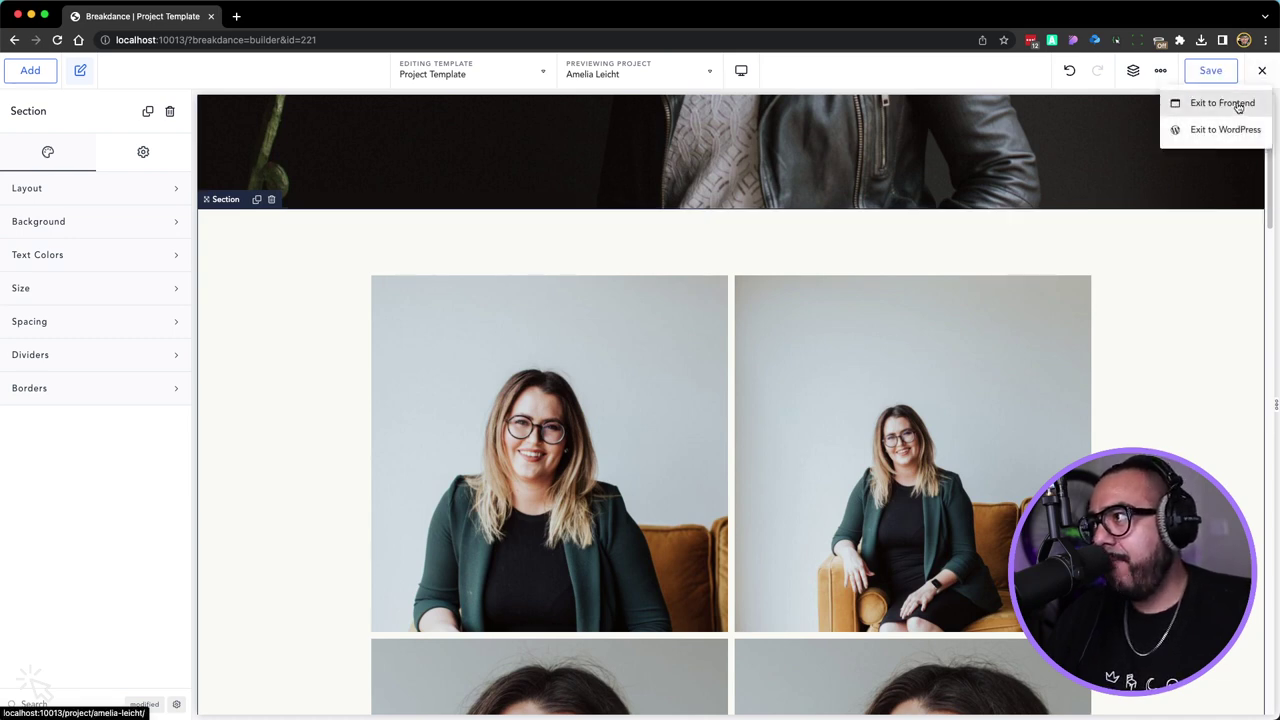
click(1237, 103)
scroll(998, 162, down, 5)
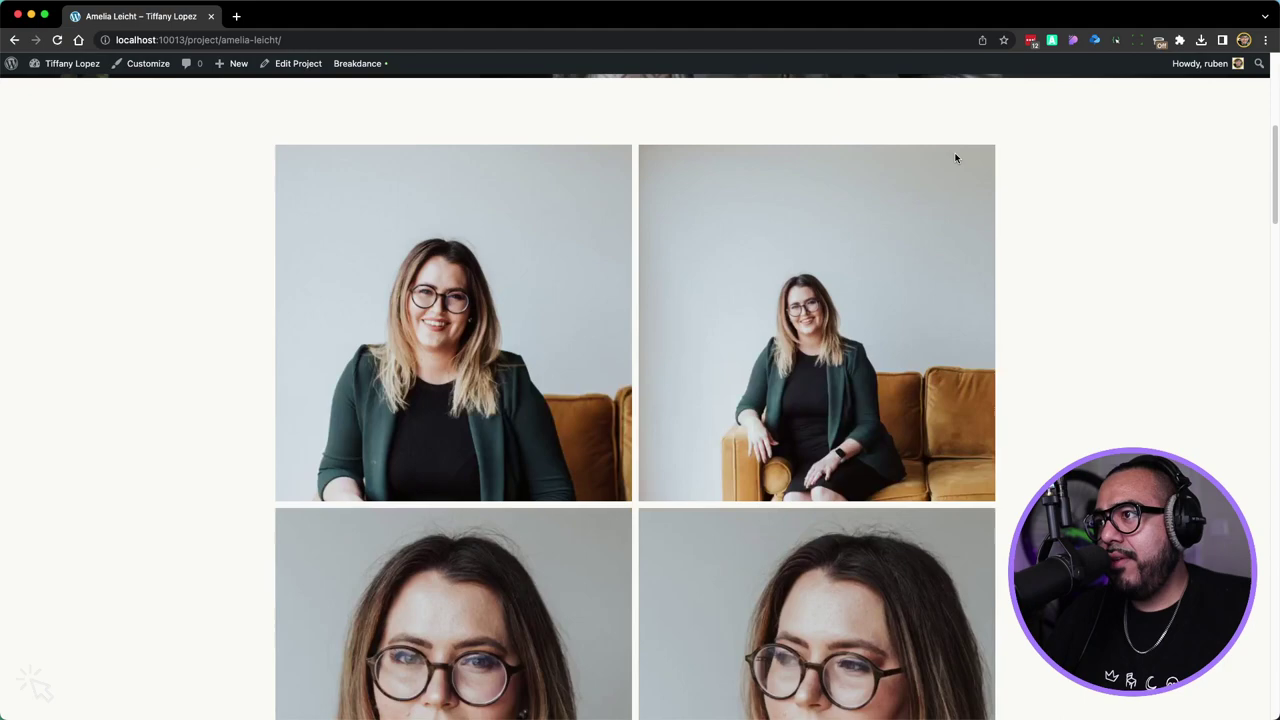
Check the lightbox's active thumbnail color on the first photo and examine the gallery grid along the whole project page
click(488, 338)
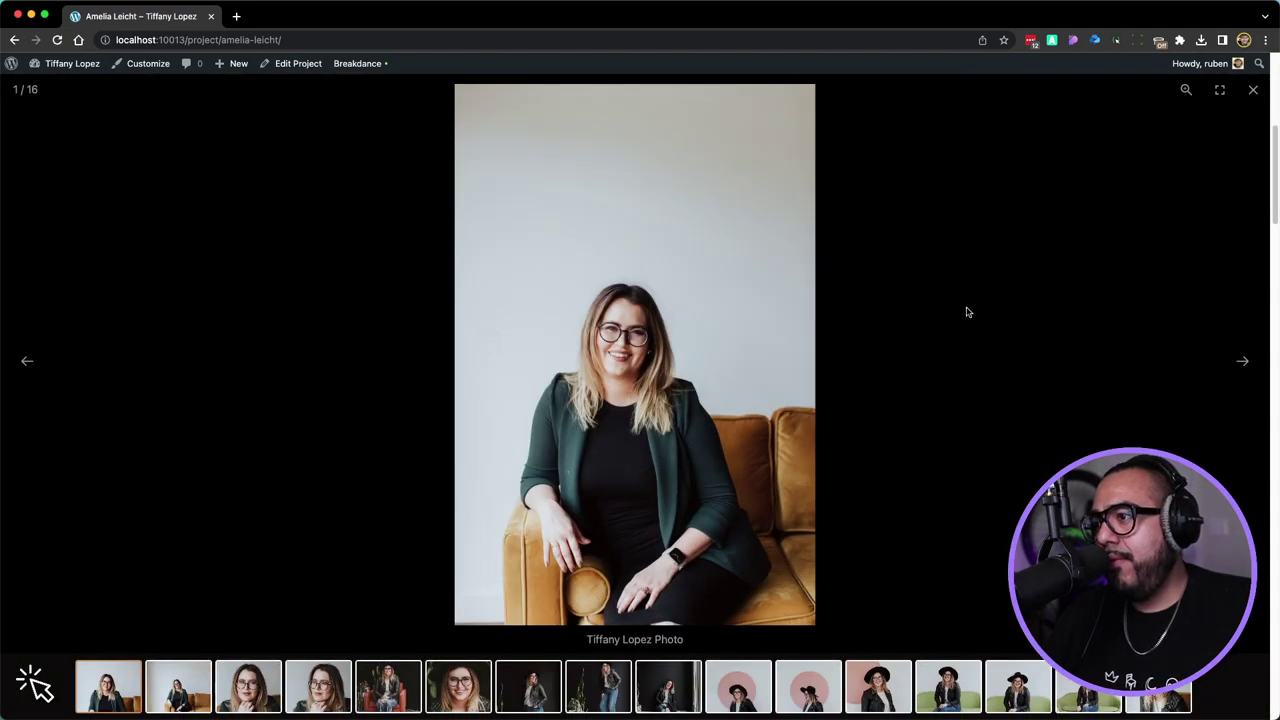
click(966, 312)
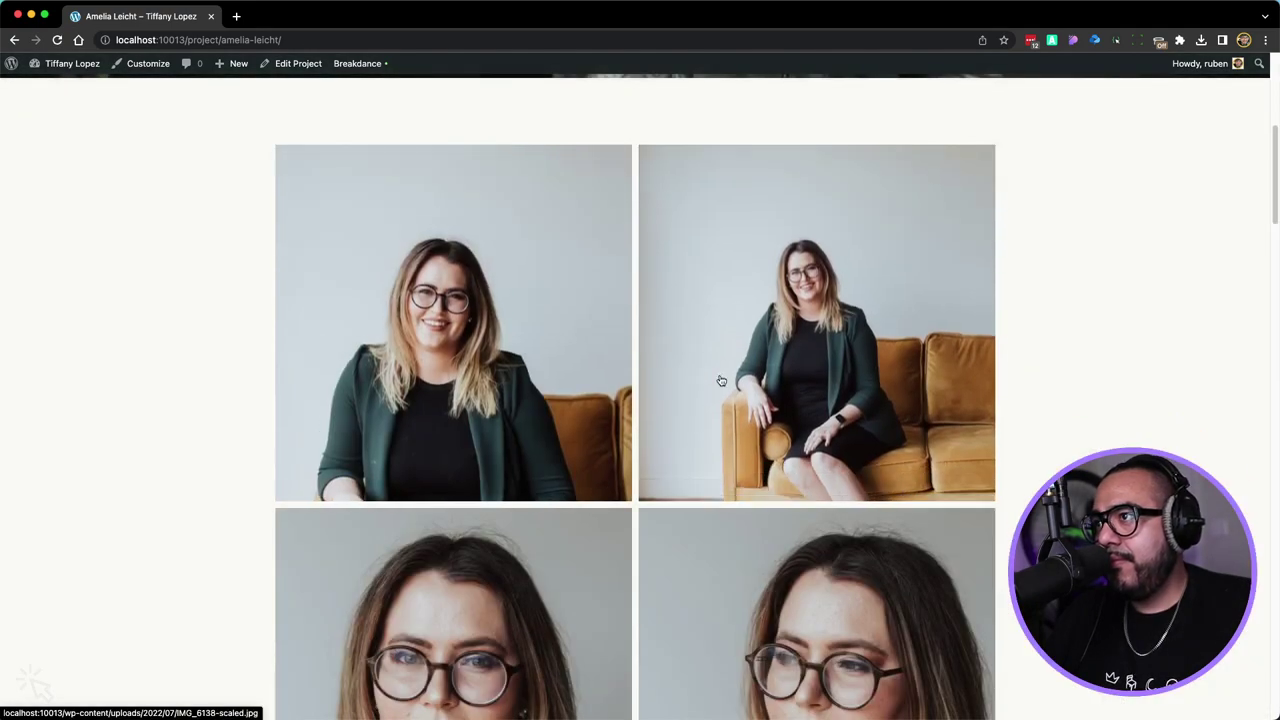
scroll(721, 381, down, 12)
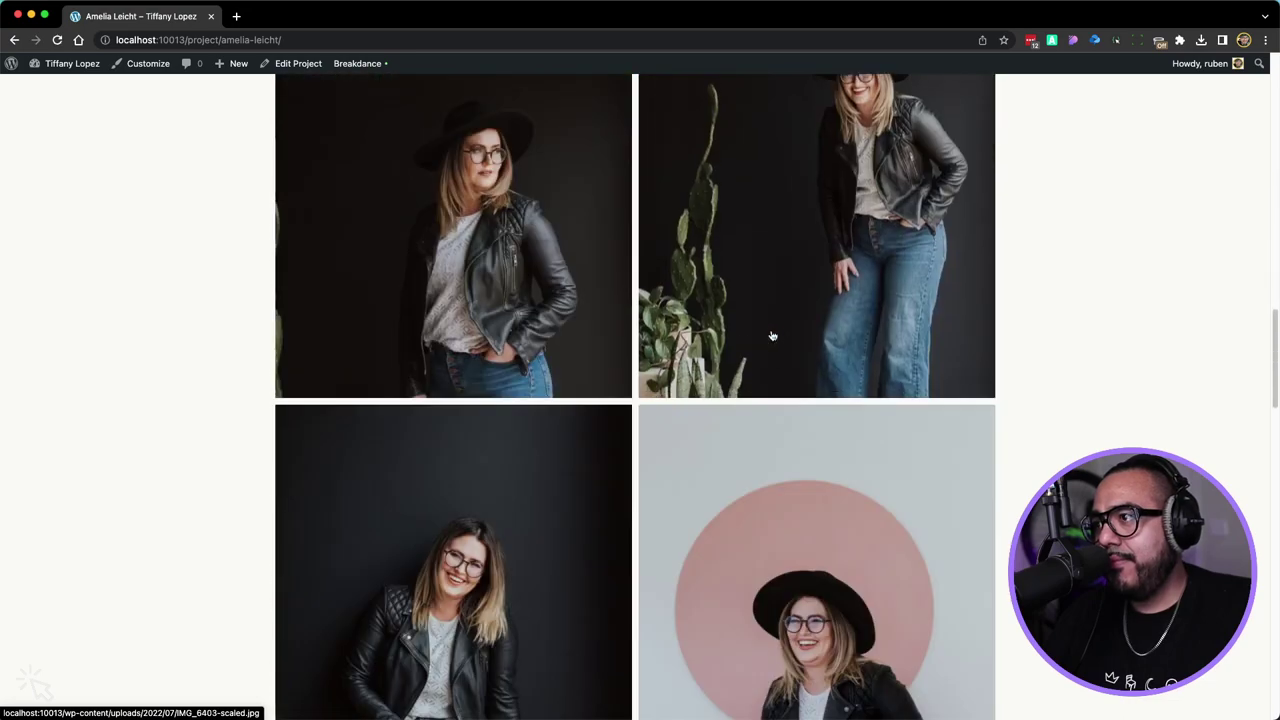
scroll(646, 542, down, 8)
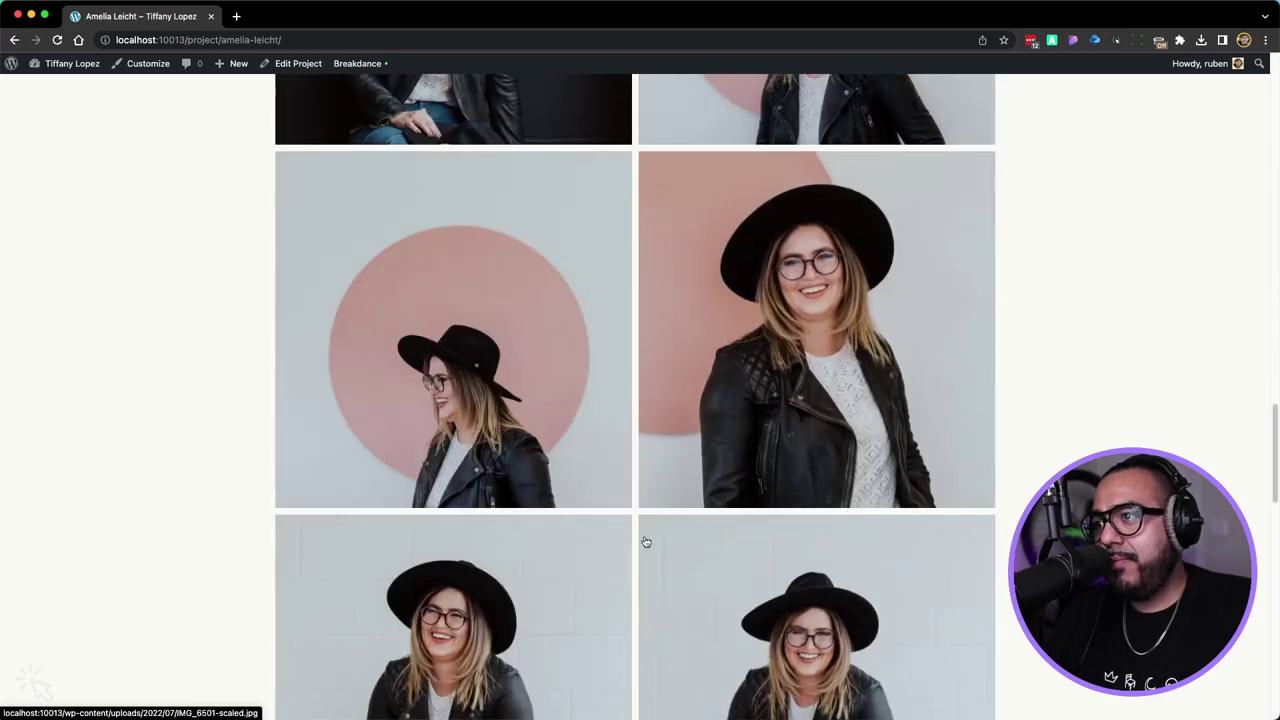
scroll(511, 506, down, 6)
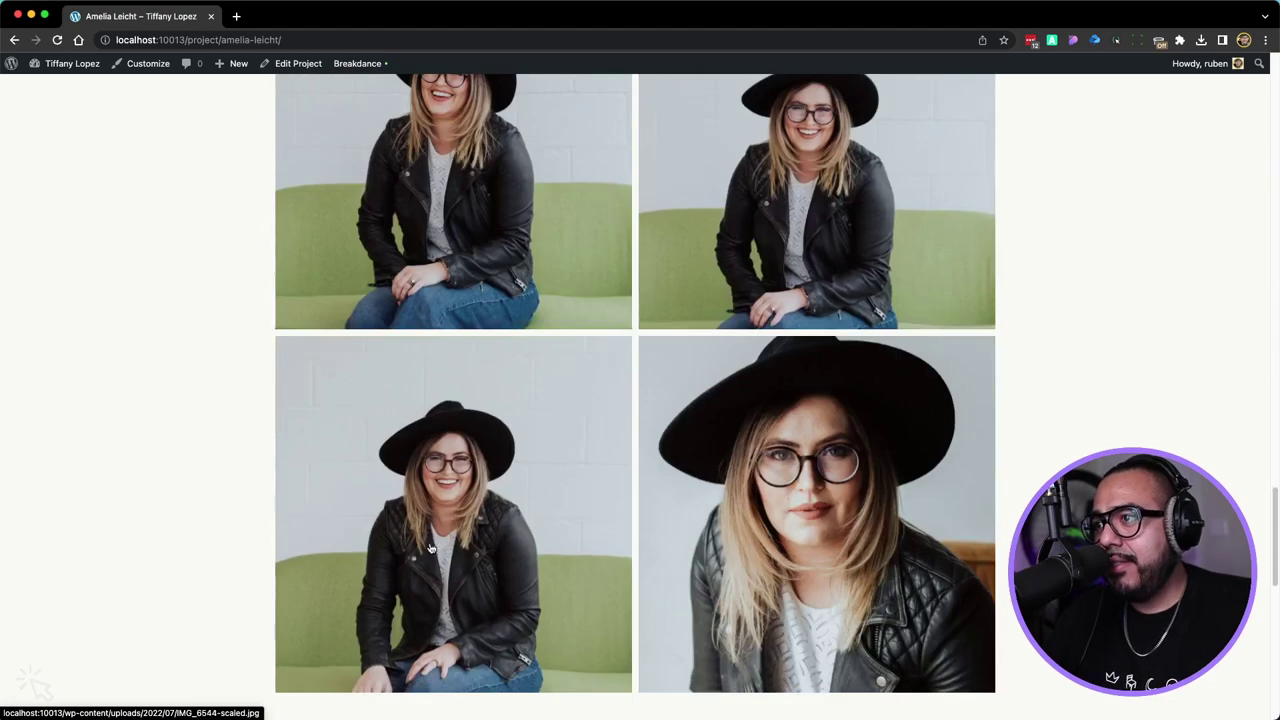
scroll(430, 548, down, 4)
scroll(558, 380, up, 10)
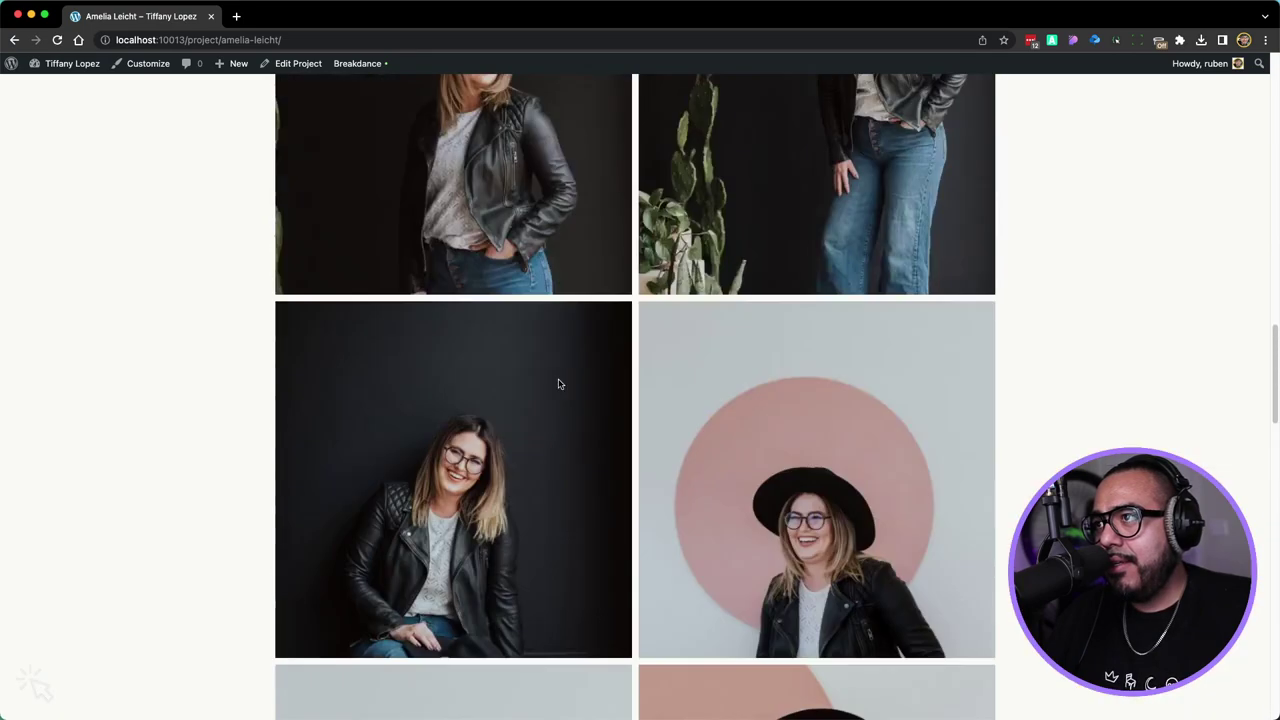
scroll(558, 380, up, 15)
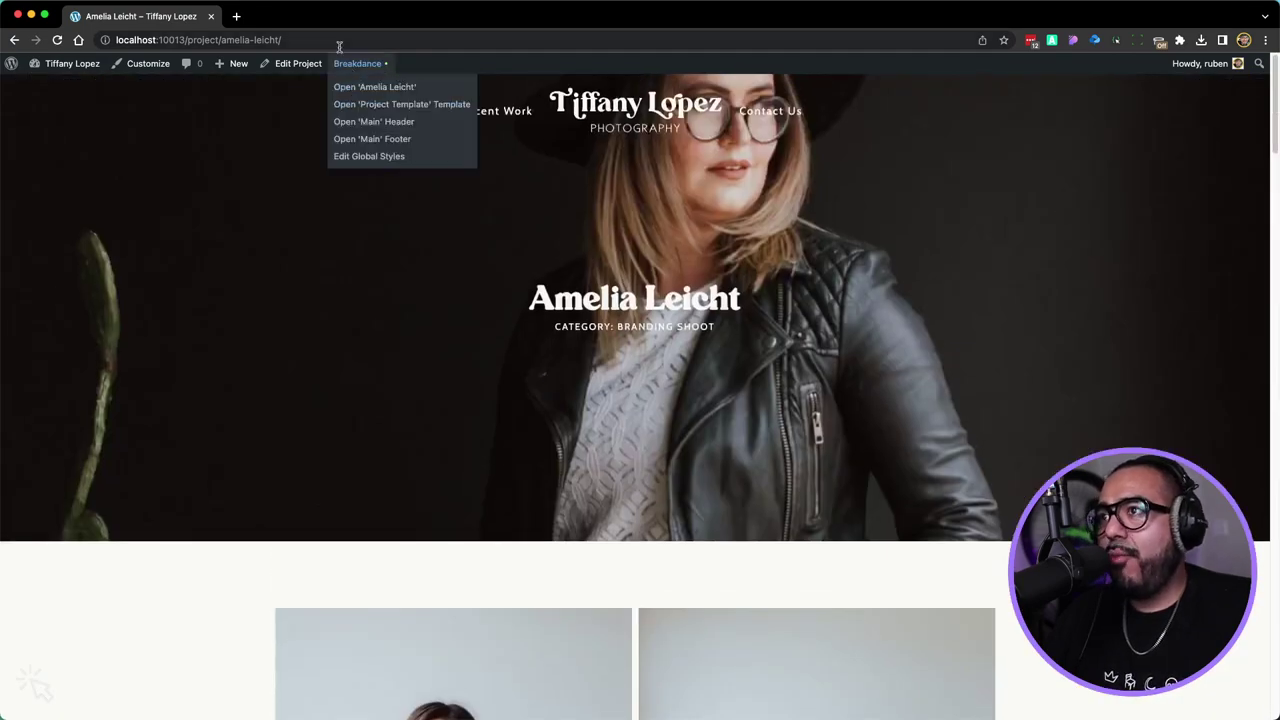
Reopen the Project Template in the Breakdance builder and set the gallery's layout type to Masonry
drag(360, 92, 297, 92)
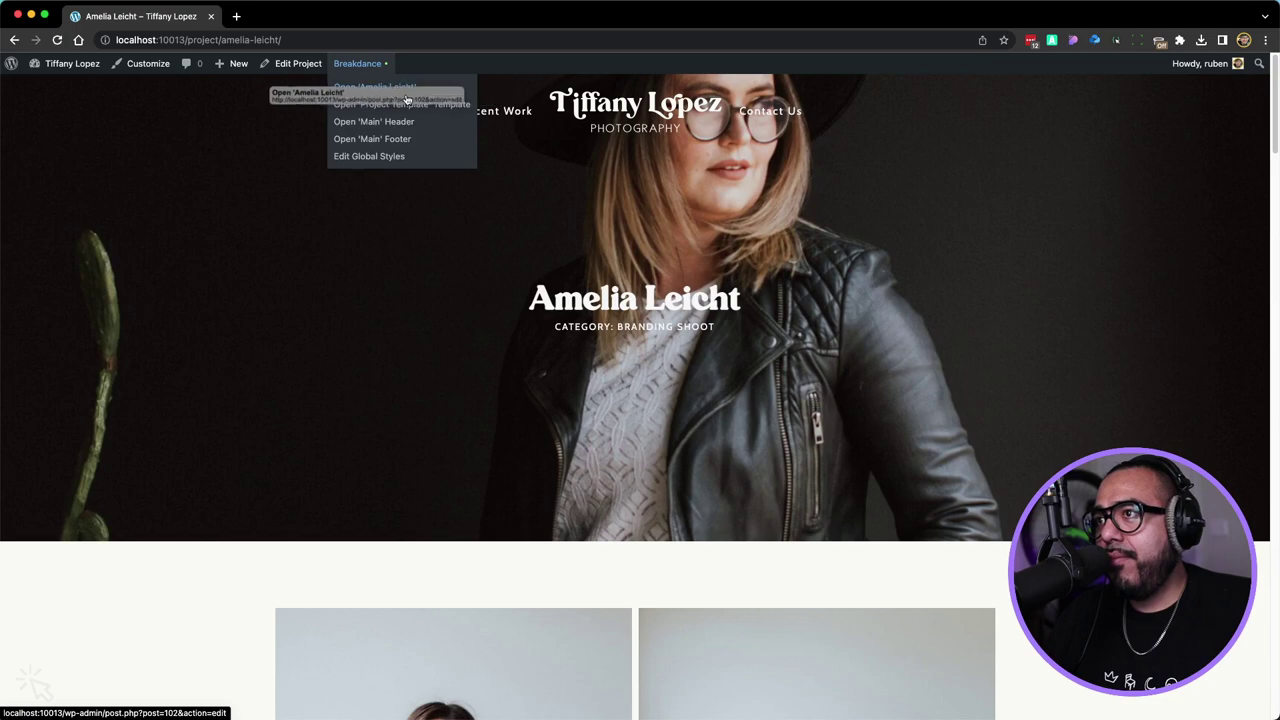
click(406, 106)
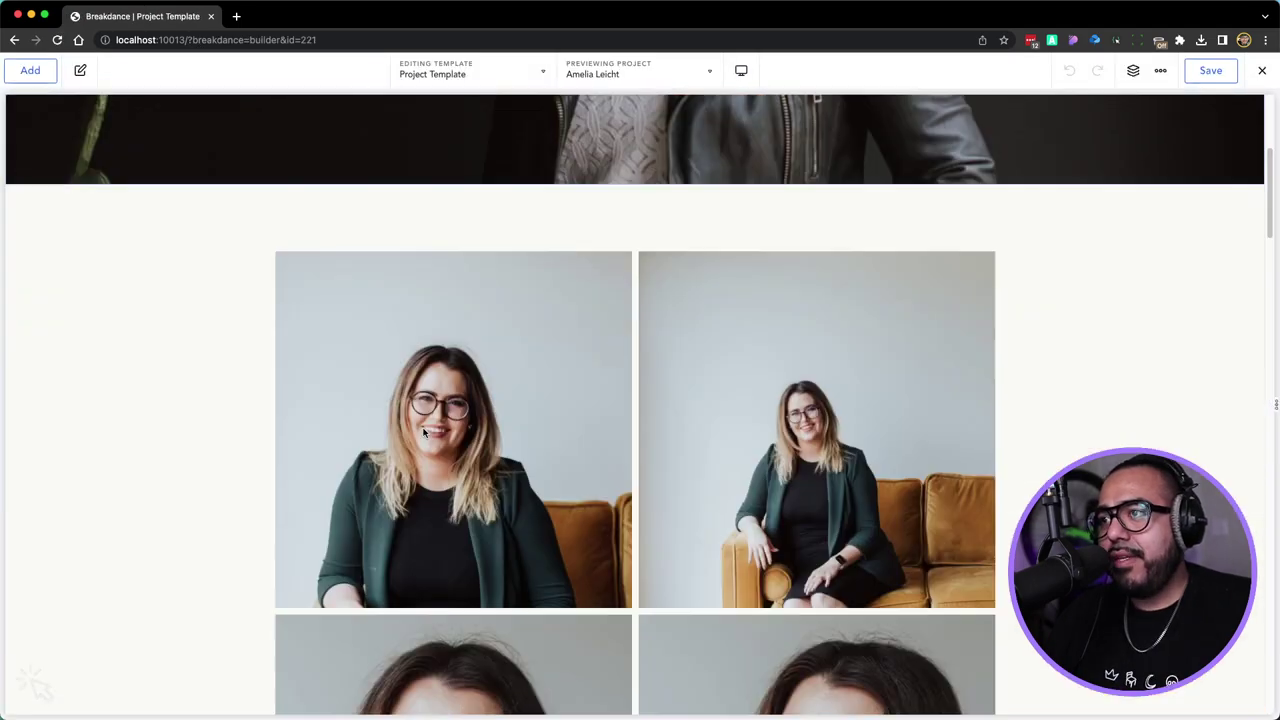
click(424, 432)
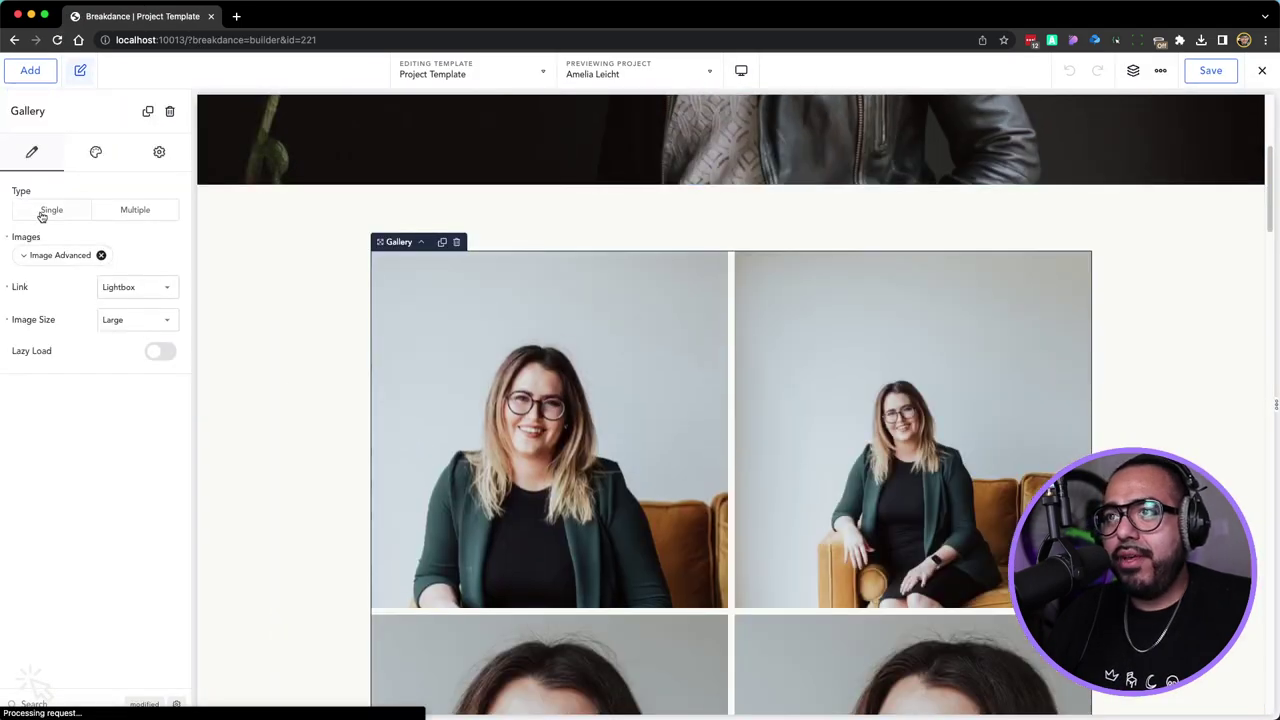
click(102, 159)
click(86, 195)
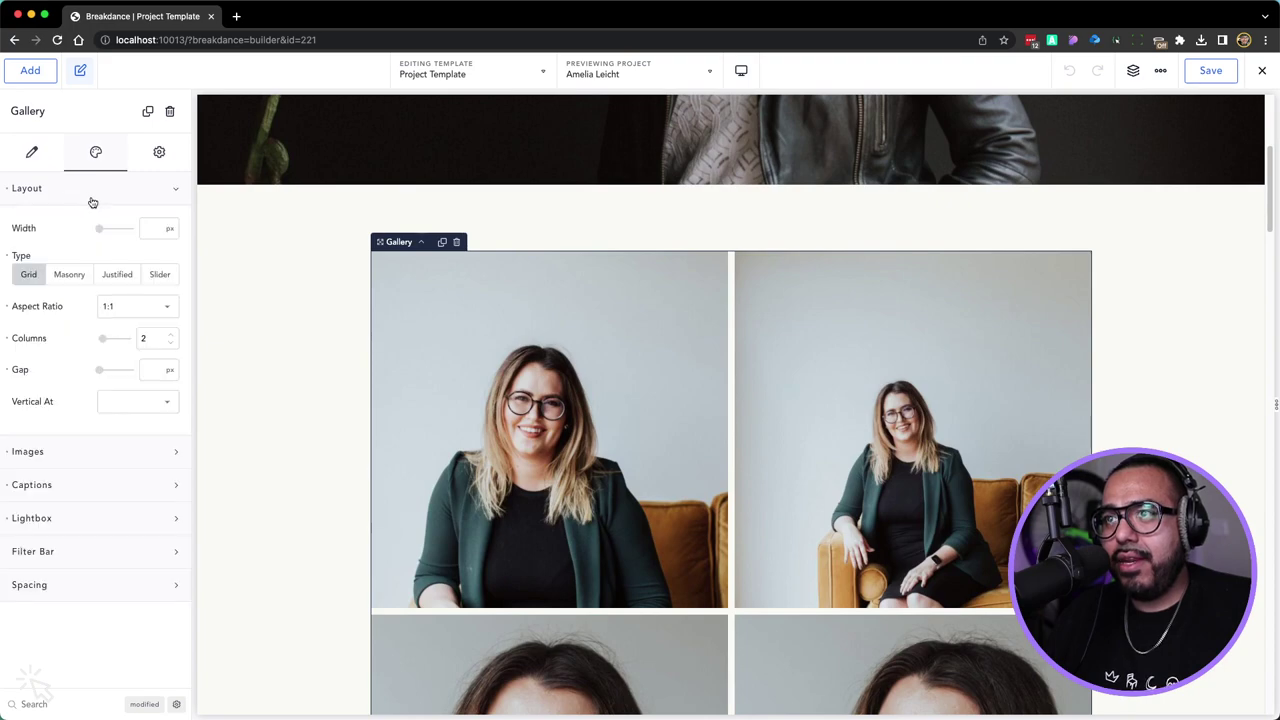
click(72, 276)
Try the Justified layout on the gallery and return it to Masonry
scroll(489, 380, down, 8)
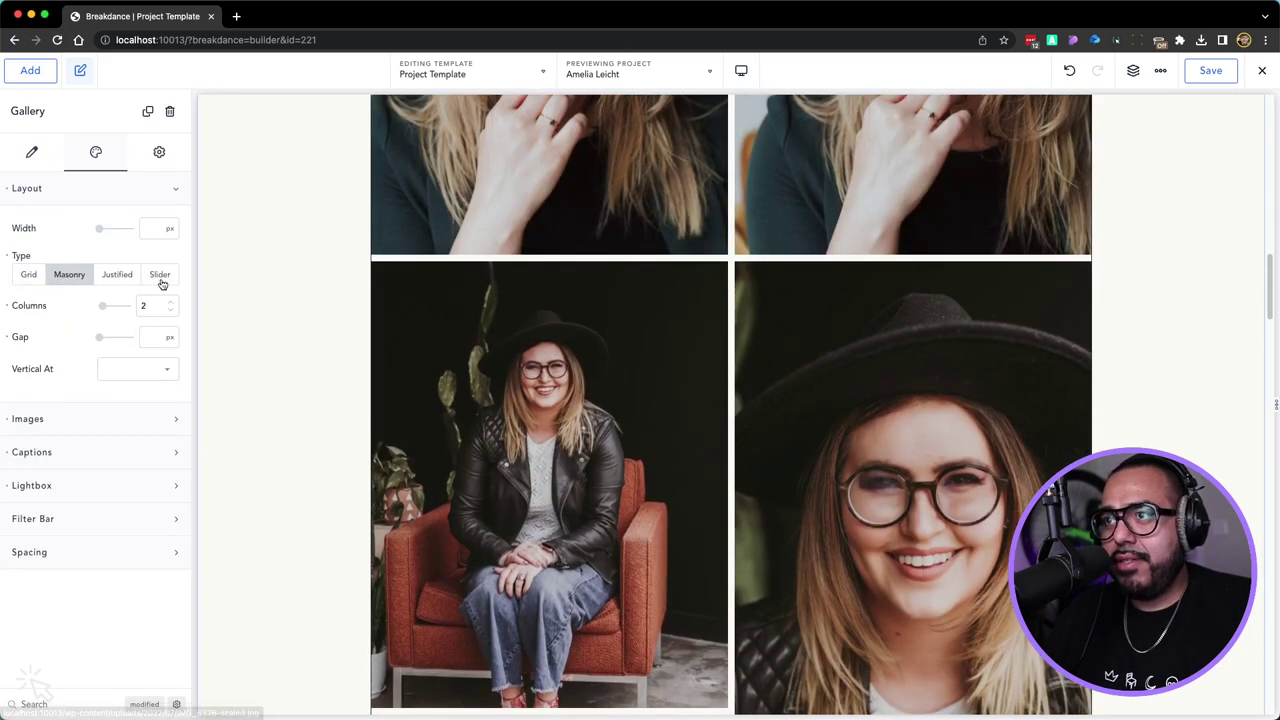
click(116, 274)
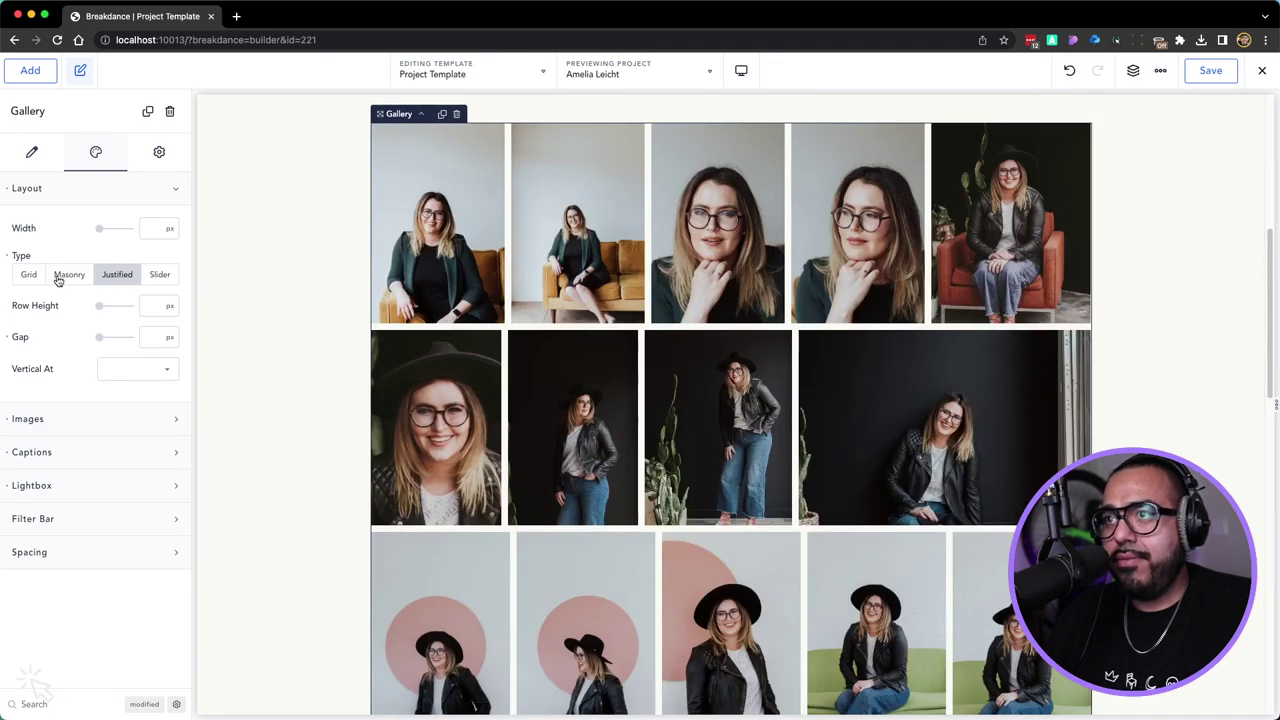
click(68, 275)
Save the template with the Masonry gallery and exit to the project's frontend page
scroll(367, 322, down, 12)
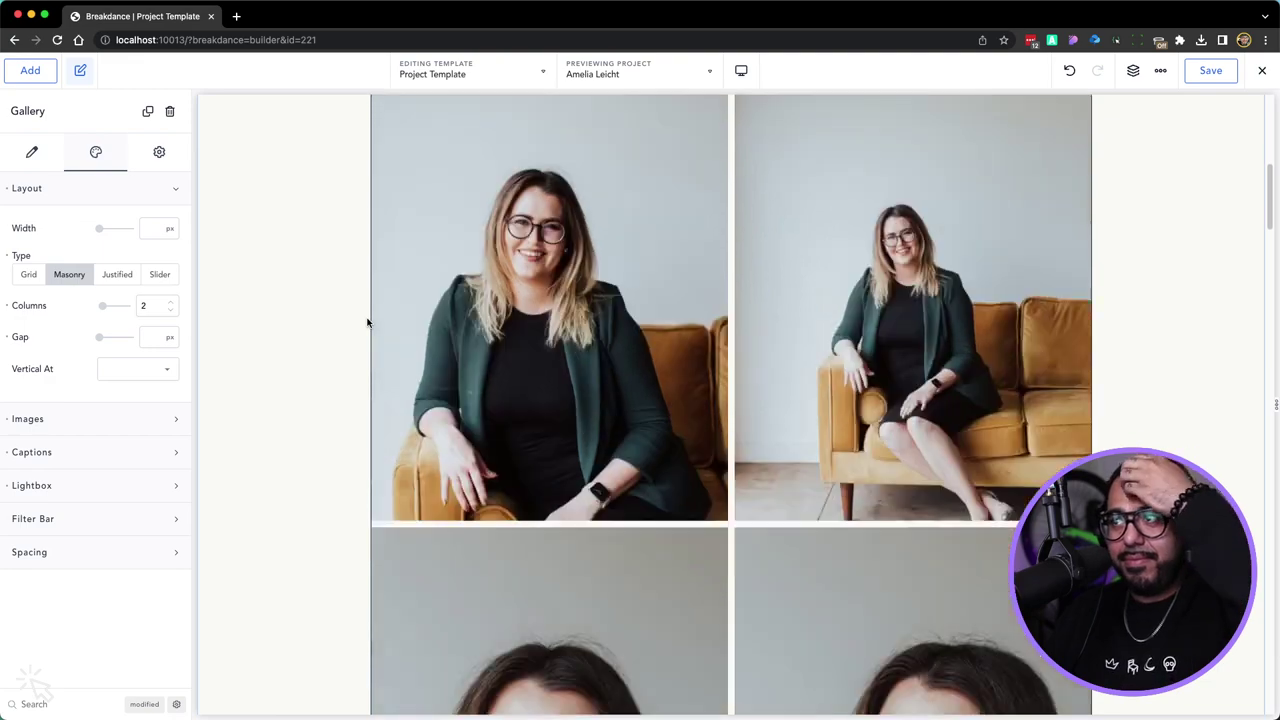
scroll(415, 400, down, 12)
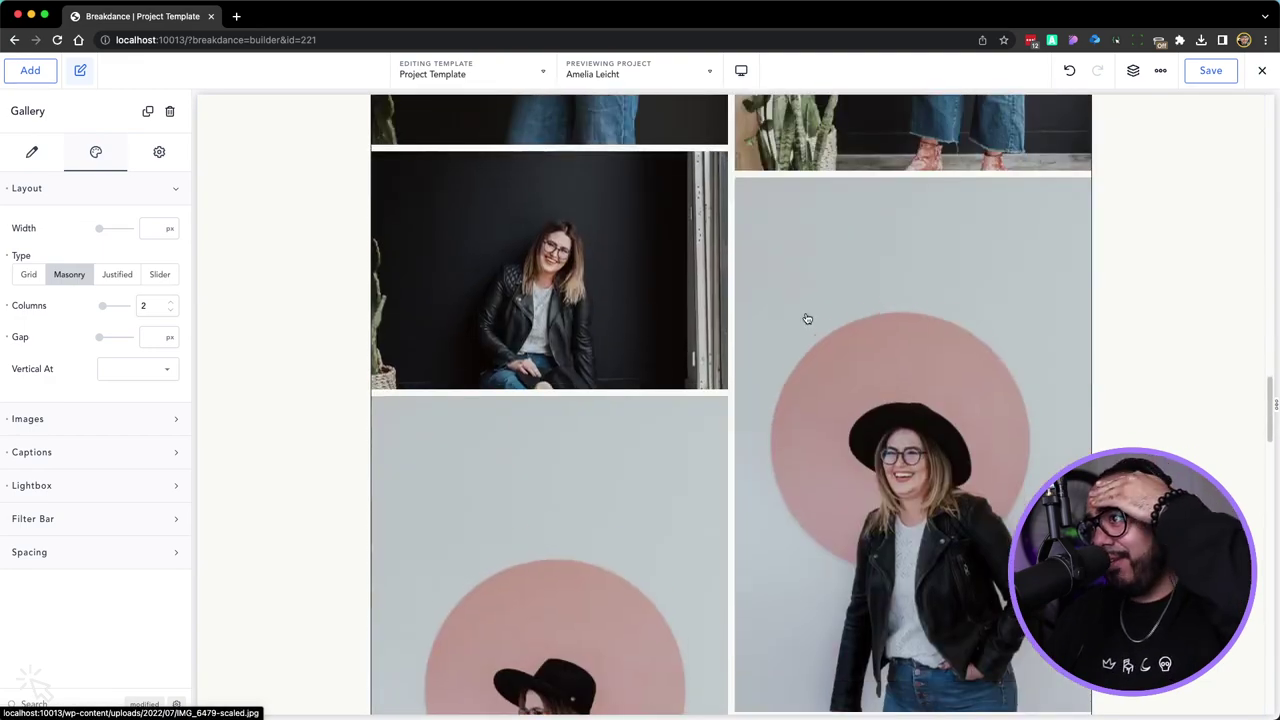
scroll(871, 409, down, 8)
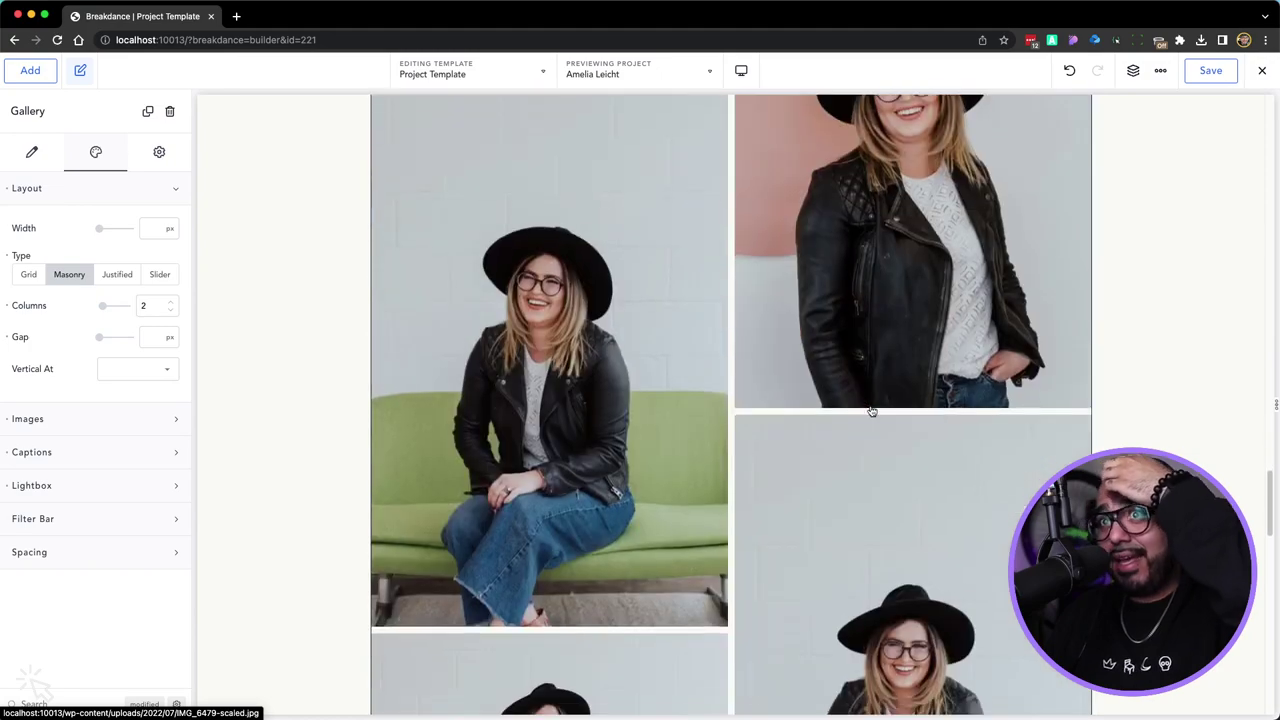
scroll(871, 412, down, 3)
scroll(870, 417, down, 3)
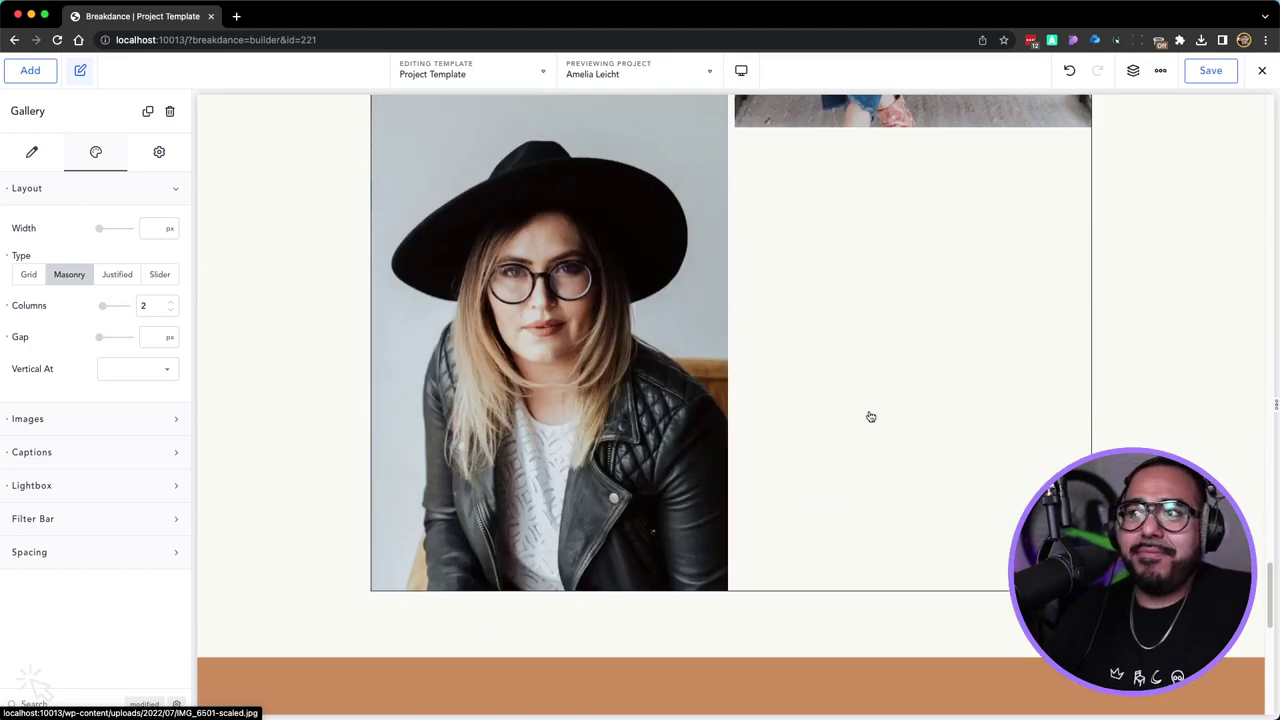
scroll(583, 407, up, 4)
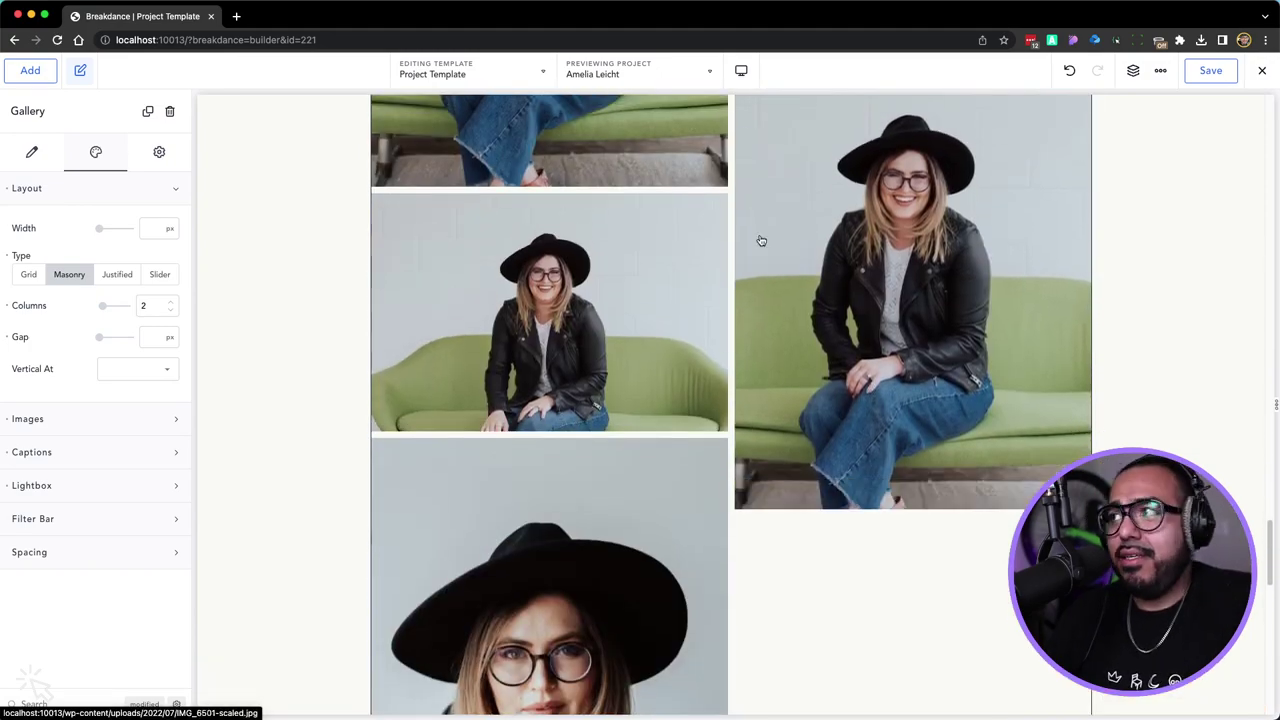
click(1228, 73)
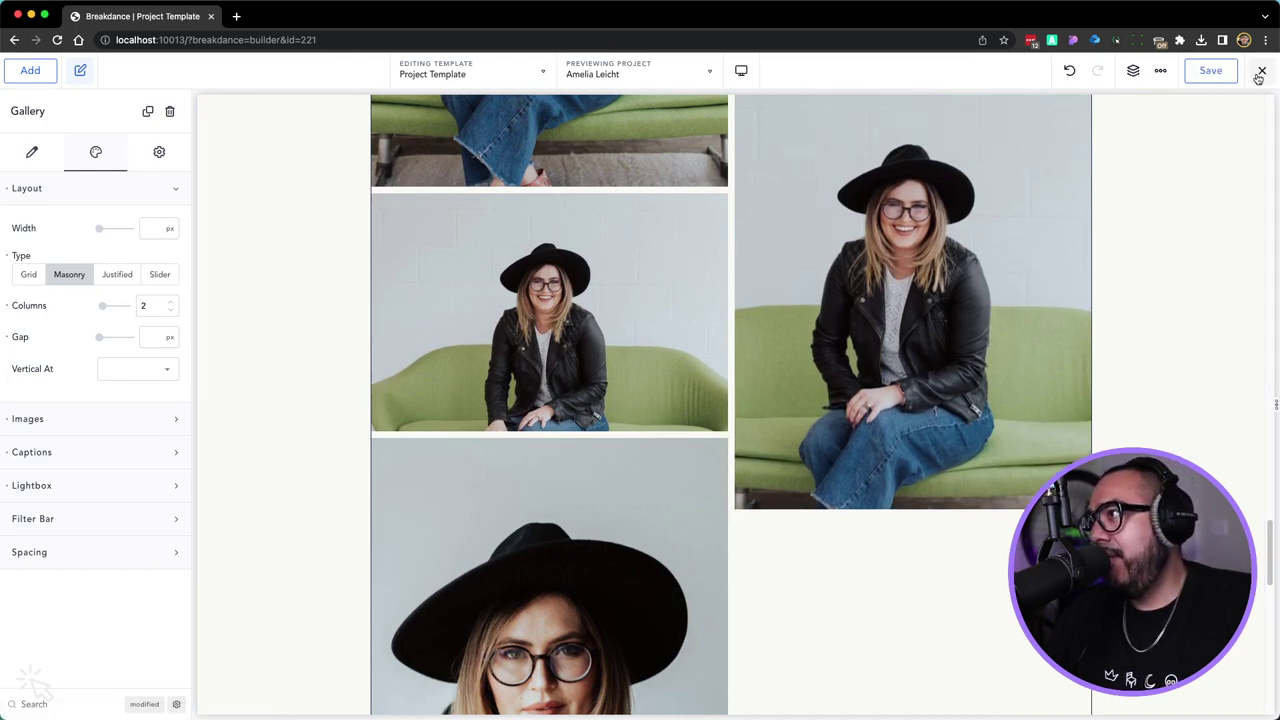
click(1260, 74)
click(1247, 104)
scroll(1029, 179, down, 5)
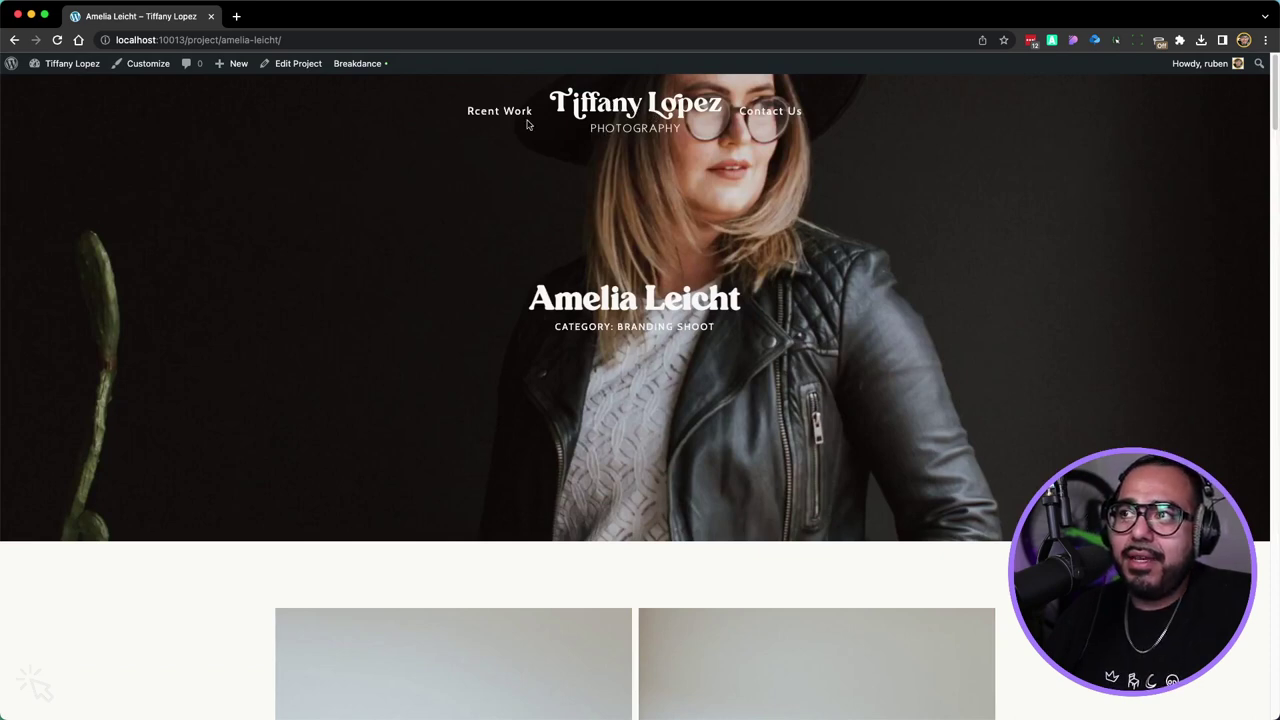
Open the Main header in the Breakdance builder and set the logo image's link type to URL
mouse_move(367, 77)
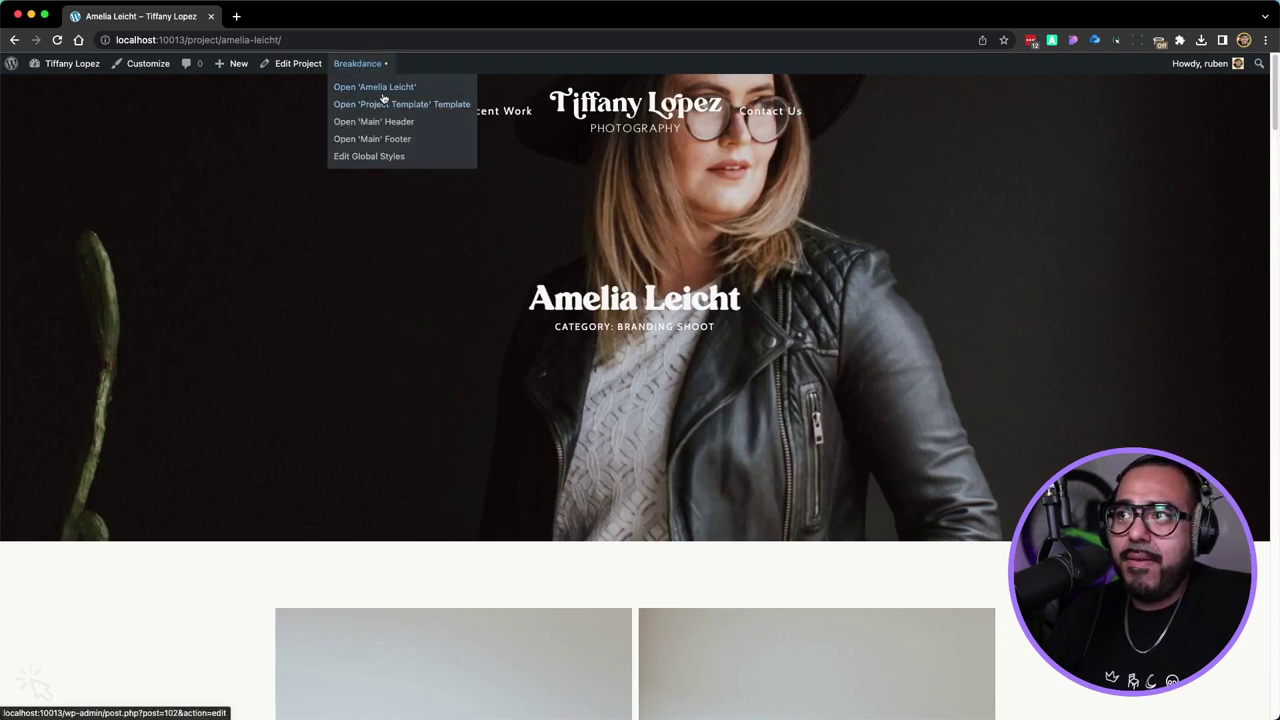
click(380, 122)
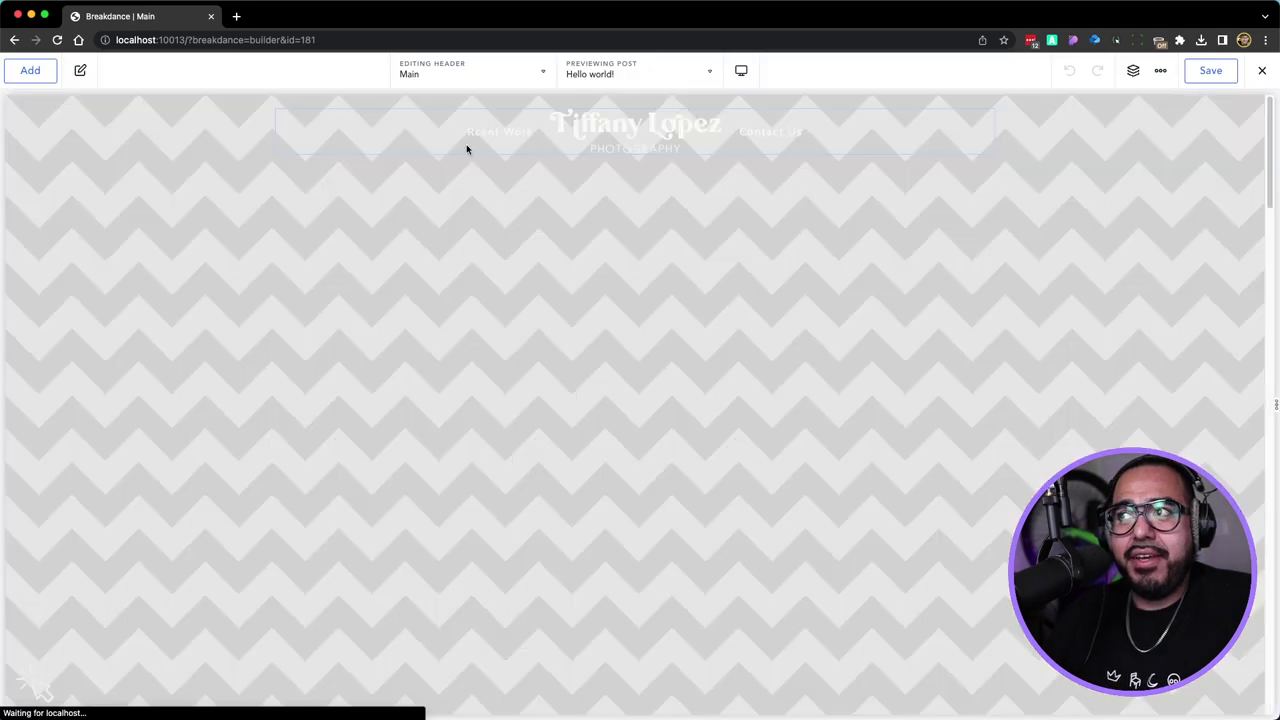
click(660, 127)
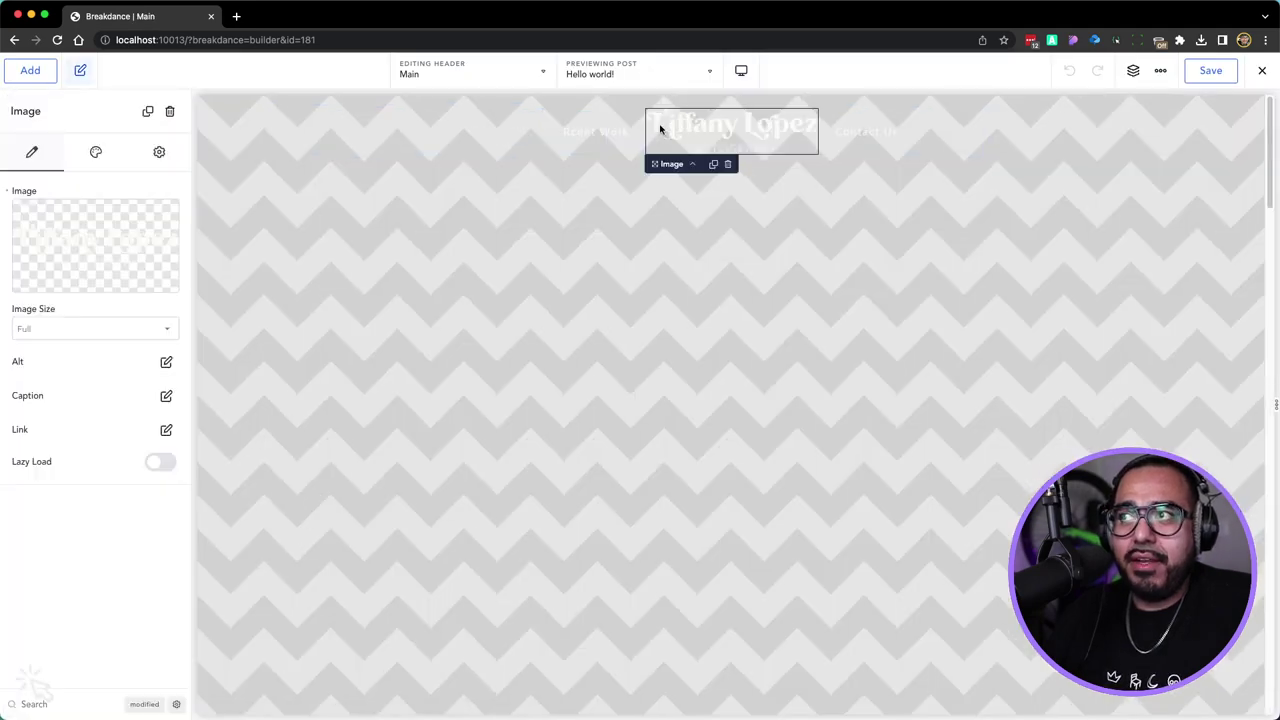
click(167, 432)
click(125, 505)
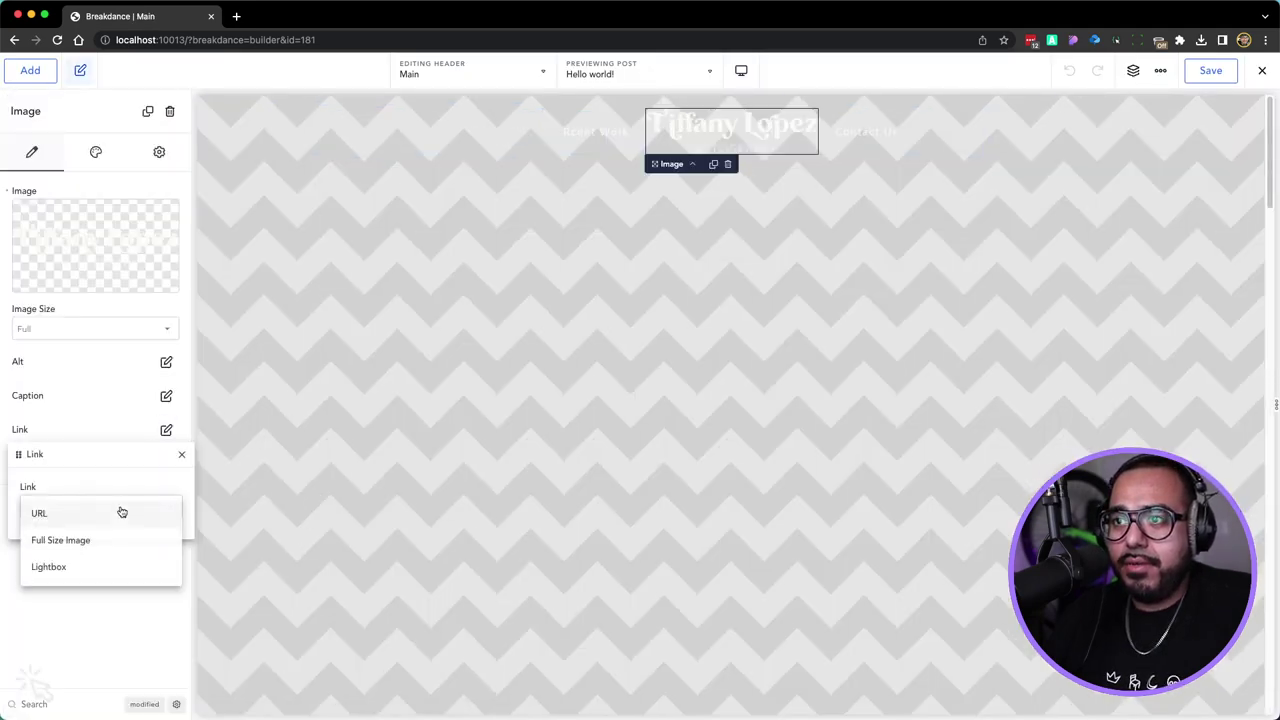
click(110, 526)
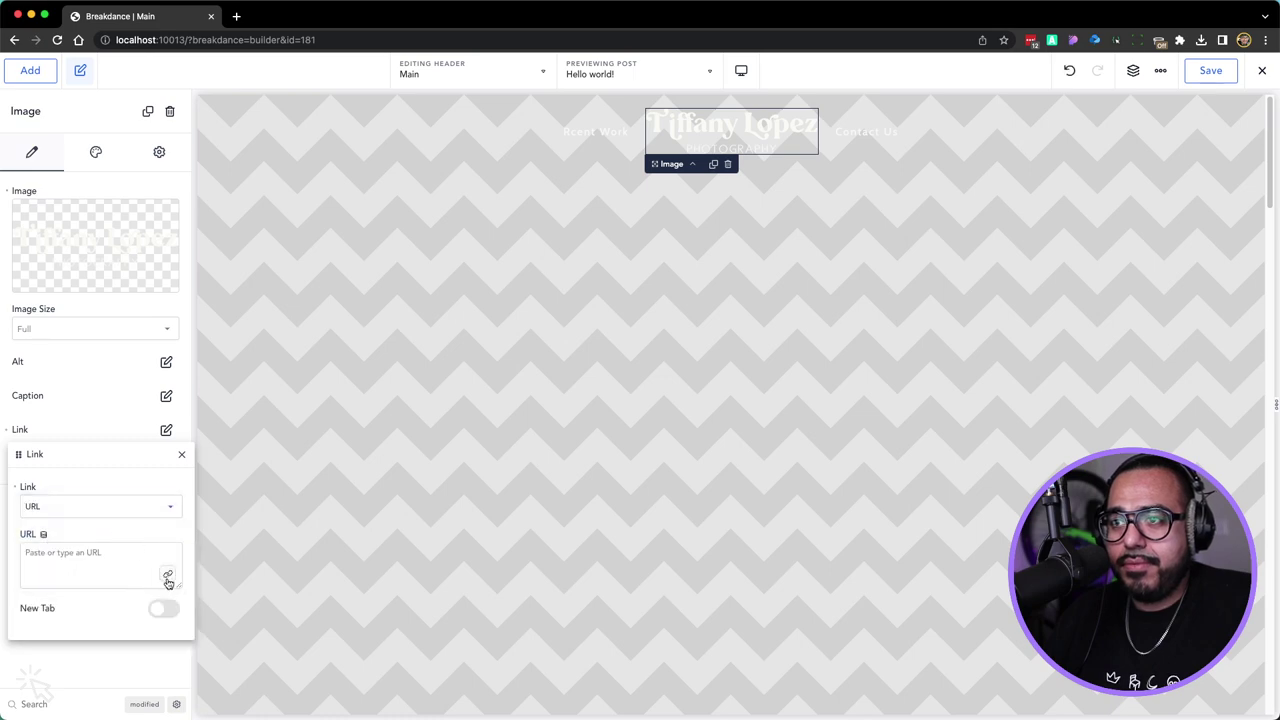
Search the existing content for "home" and link the logo to the Home page
click(168, 577)
click(601, 344)
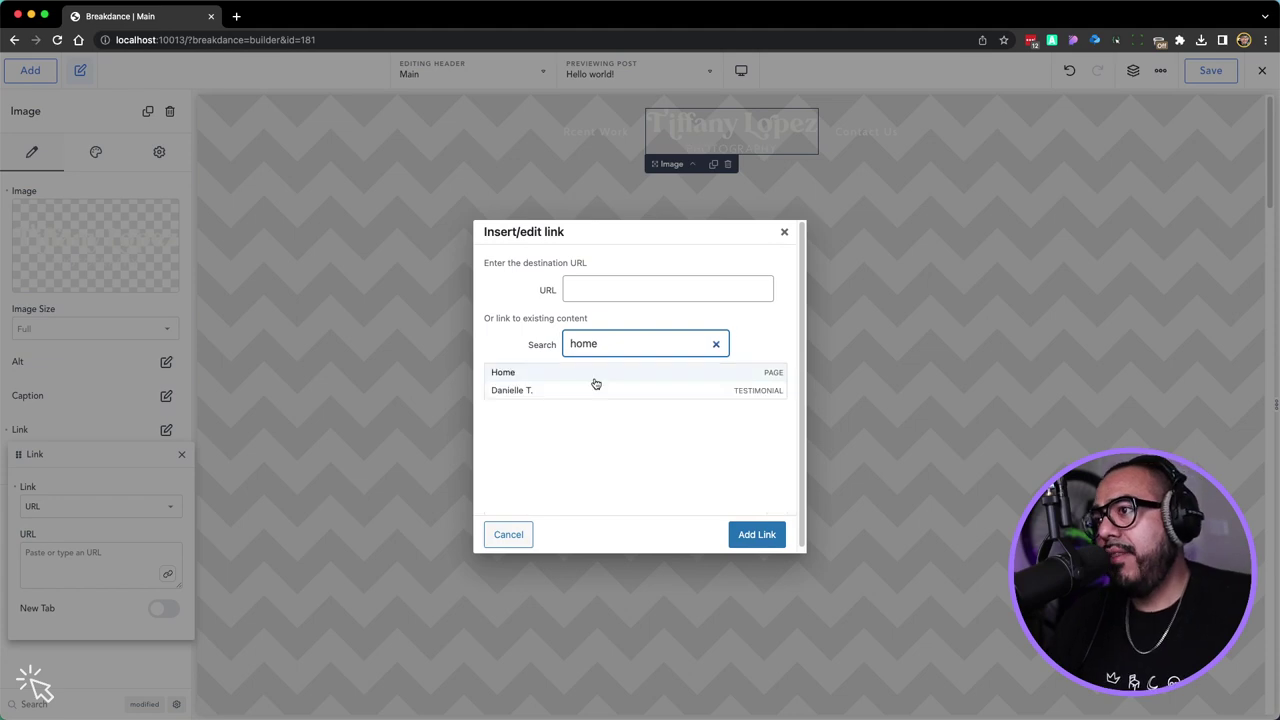
click(597, 374)
click(757, 534)
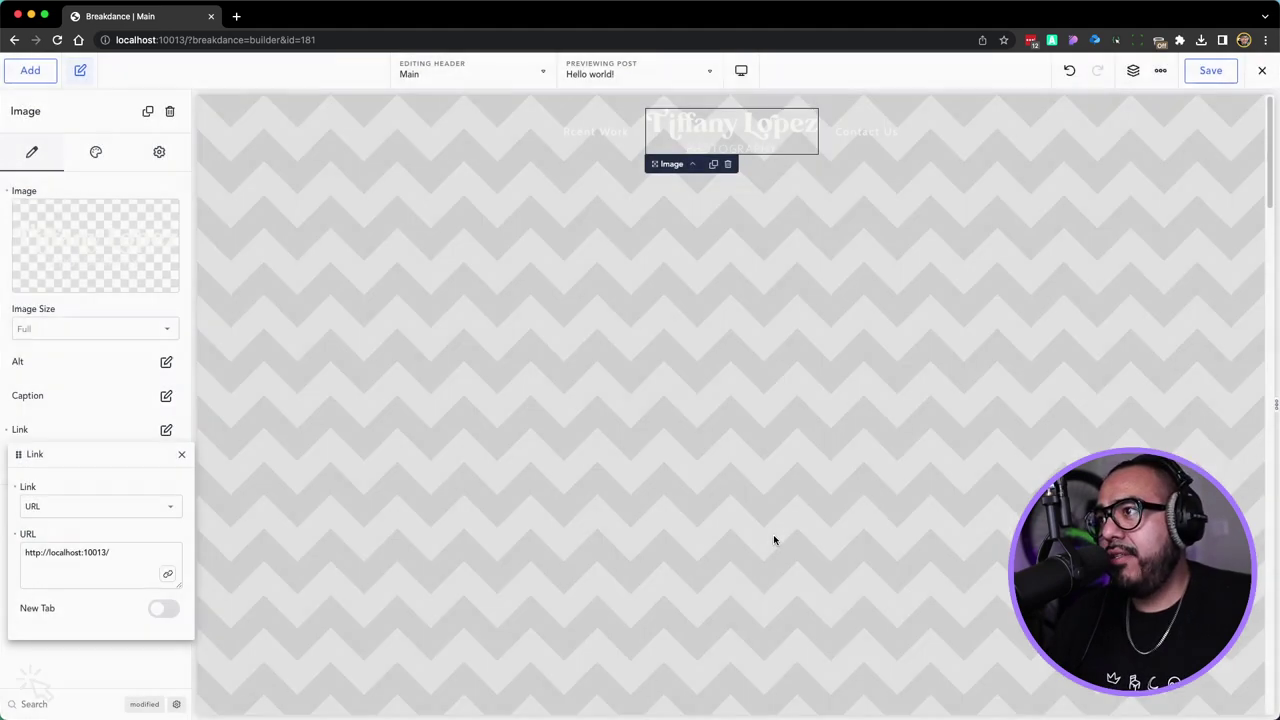
Save the Main header, exit the builder to the WordPress admin and visit the site's homepage
click(1215, 70)
click(1262, 70)
click(1227, 129)
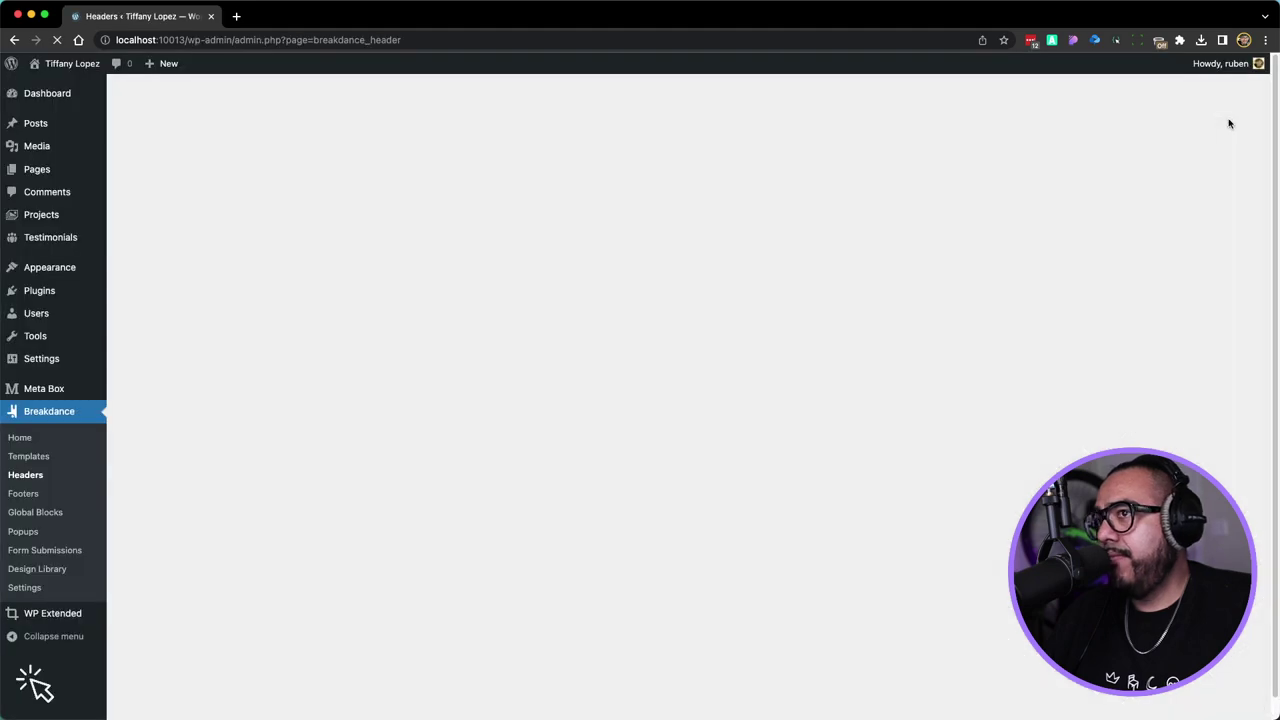
mouse_move(60, 63)
click(56, 87)
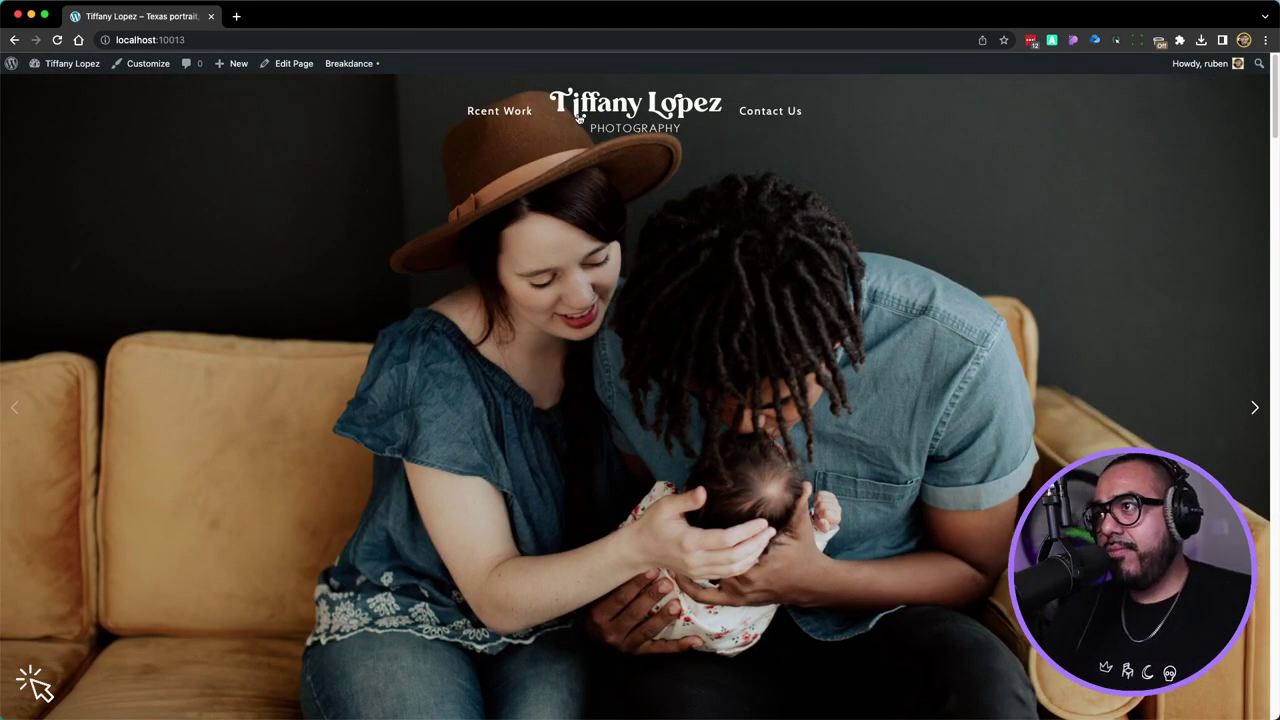
Page through the testimonials in the homepage's "What are people saying" slider and check the neighbouring sections
scroll(609, 160, down, 20)
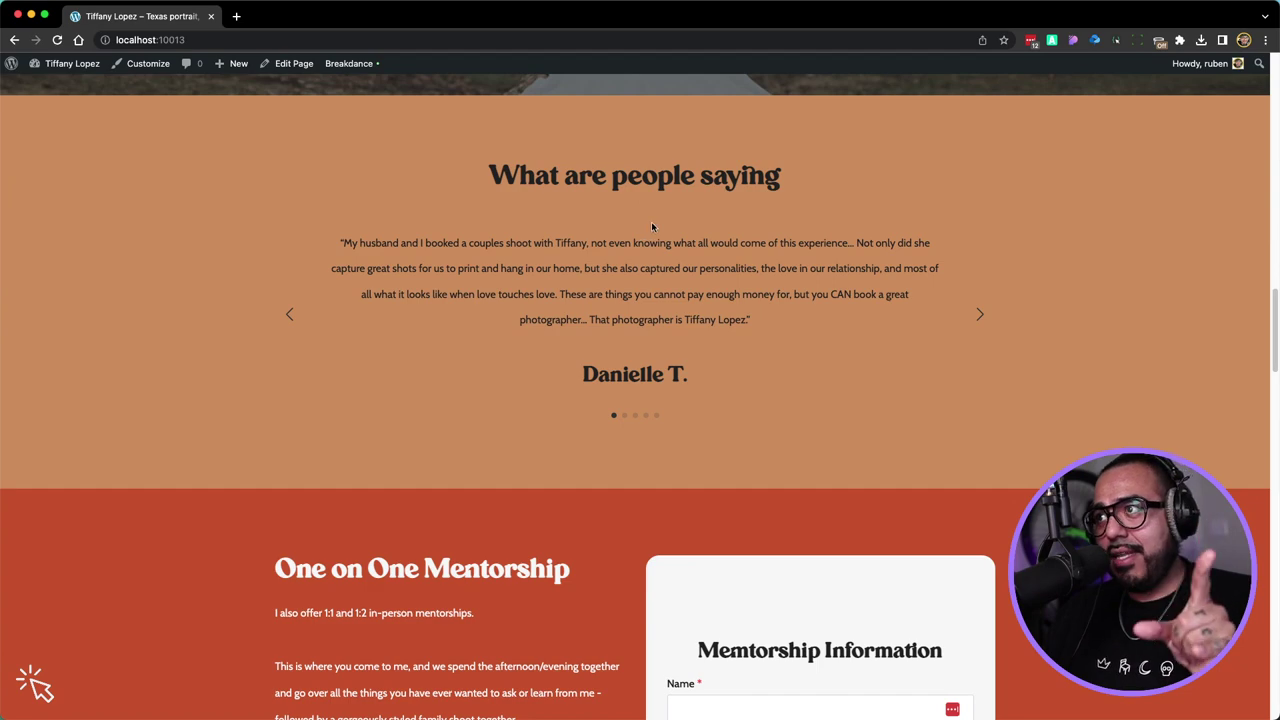
click(981, 317)
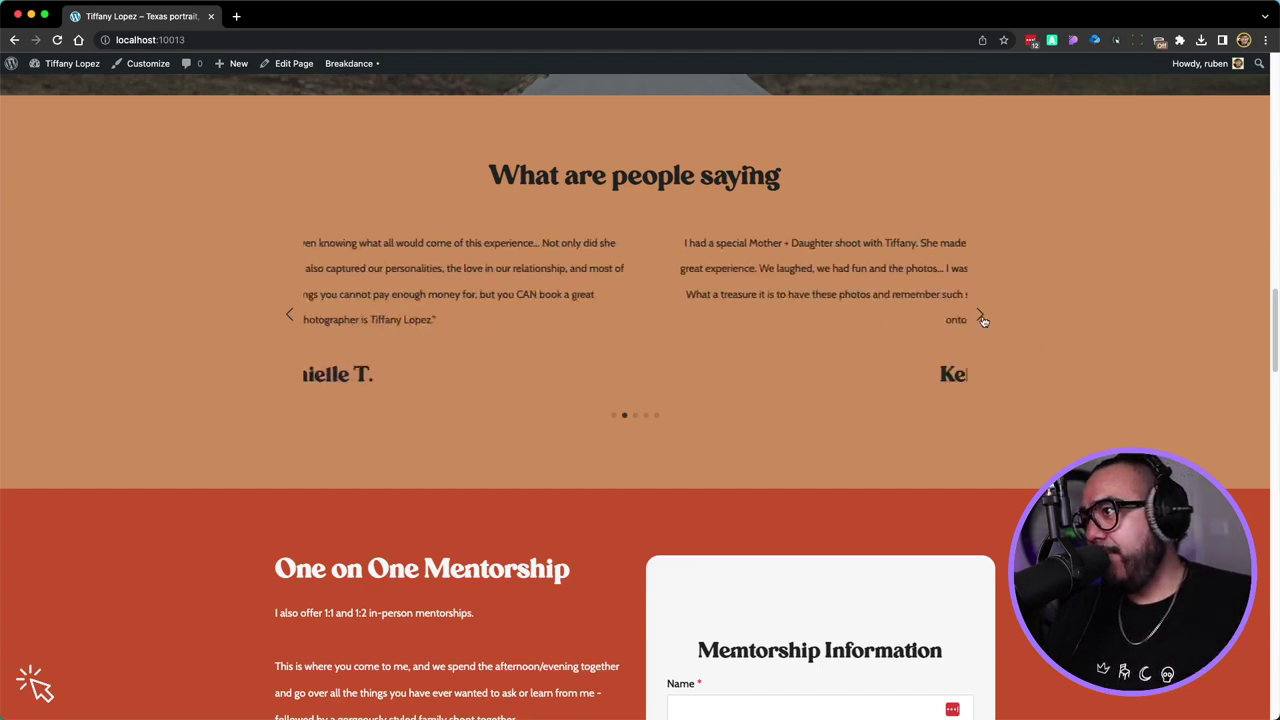
click(981, 317)
click(981, 317)
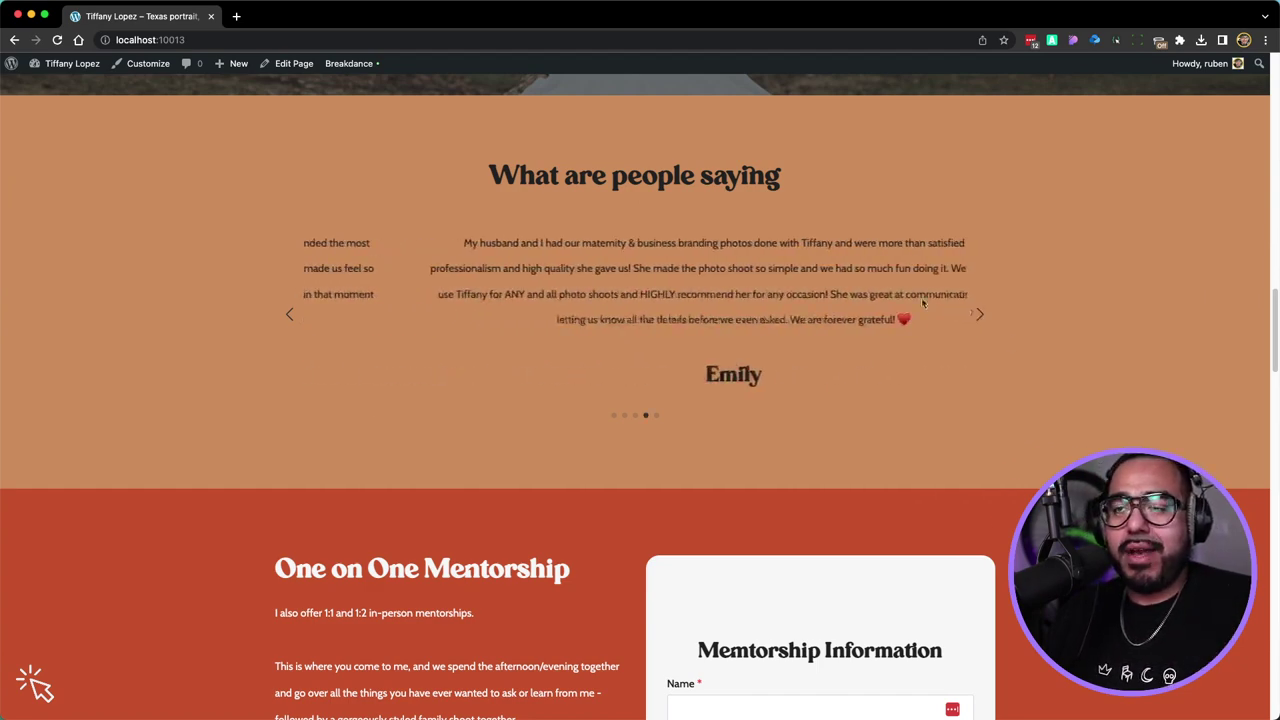
scroll(560, 405, down, 4)
scroll(560, 405, up, 7)
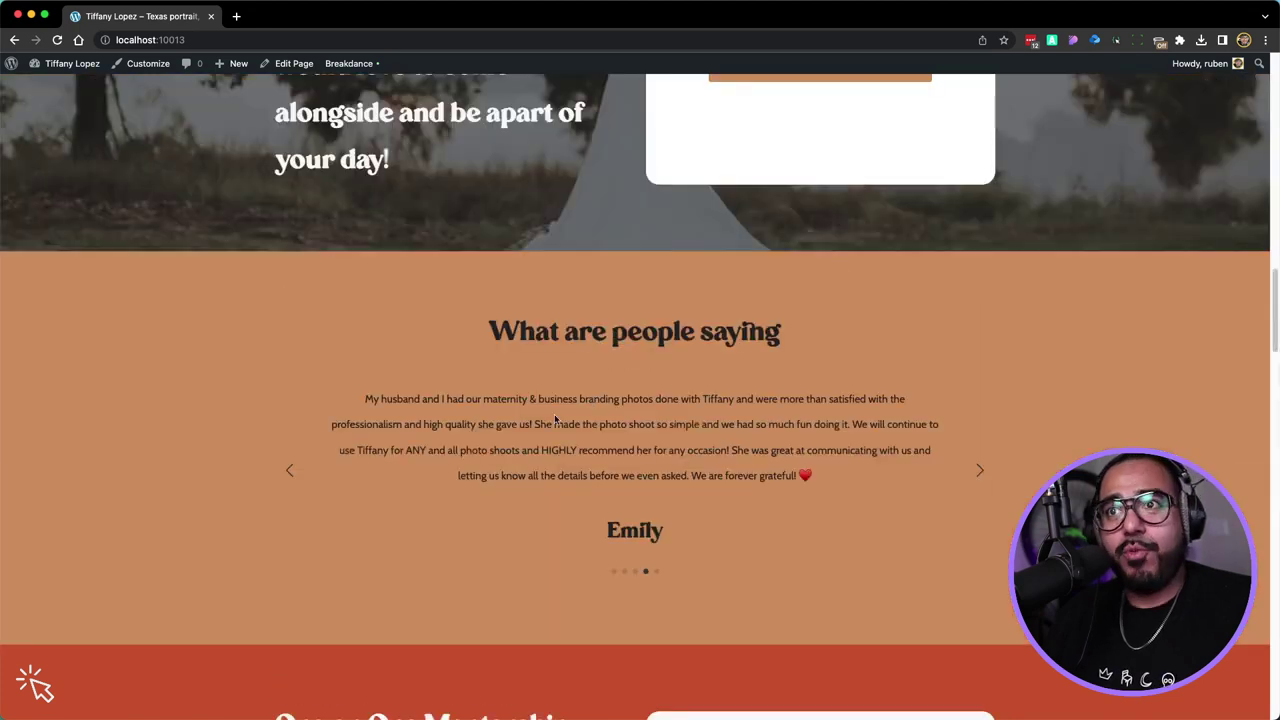
Examine the homepage's Recent Work grid and open the project in the Family category
scroll(554, 414, down, 10)
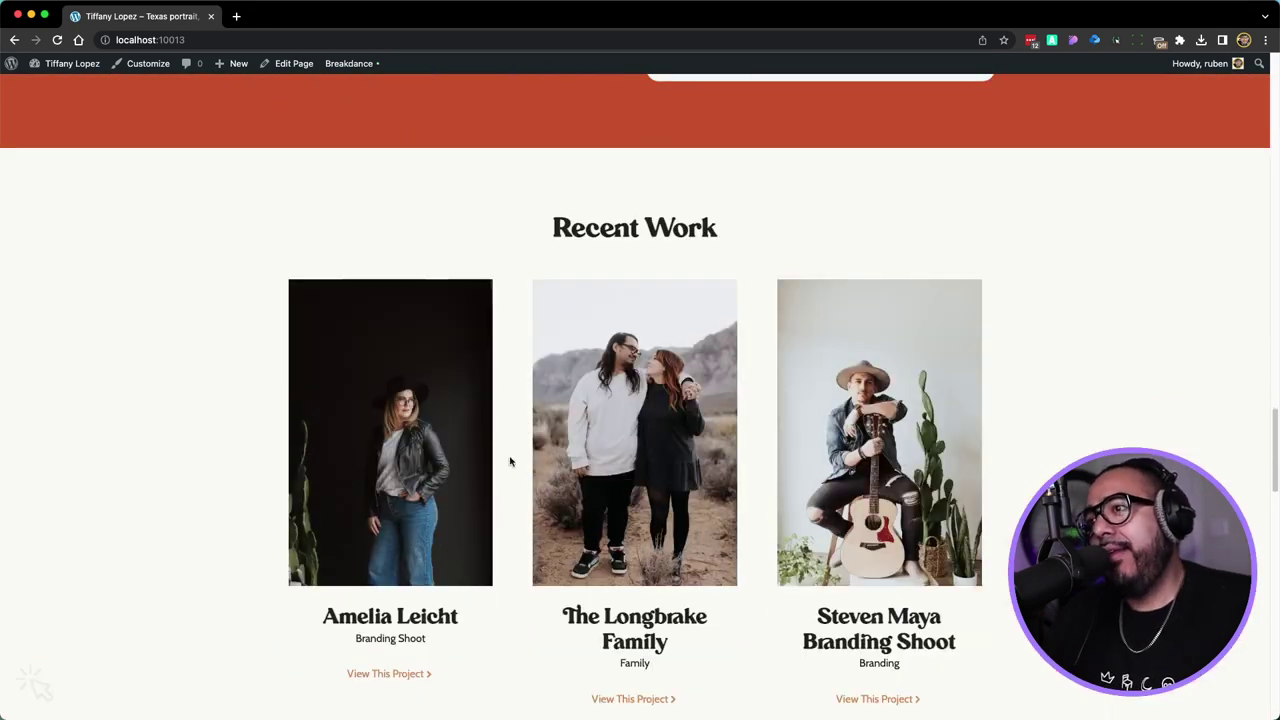
scroll(510, 461, down, 2)
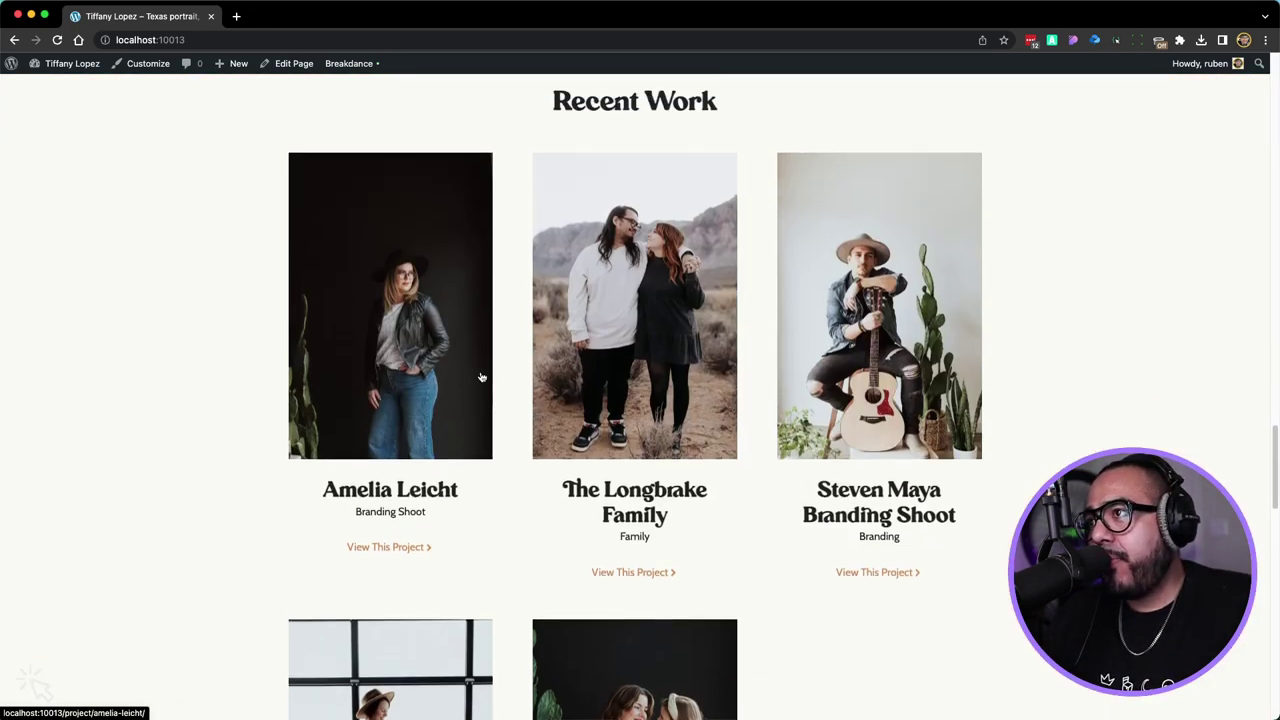
scroll(481, 377, up, 1)
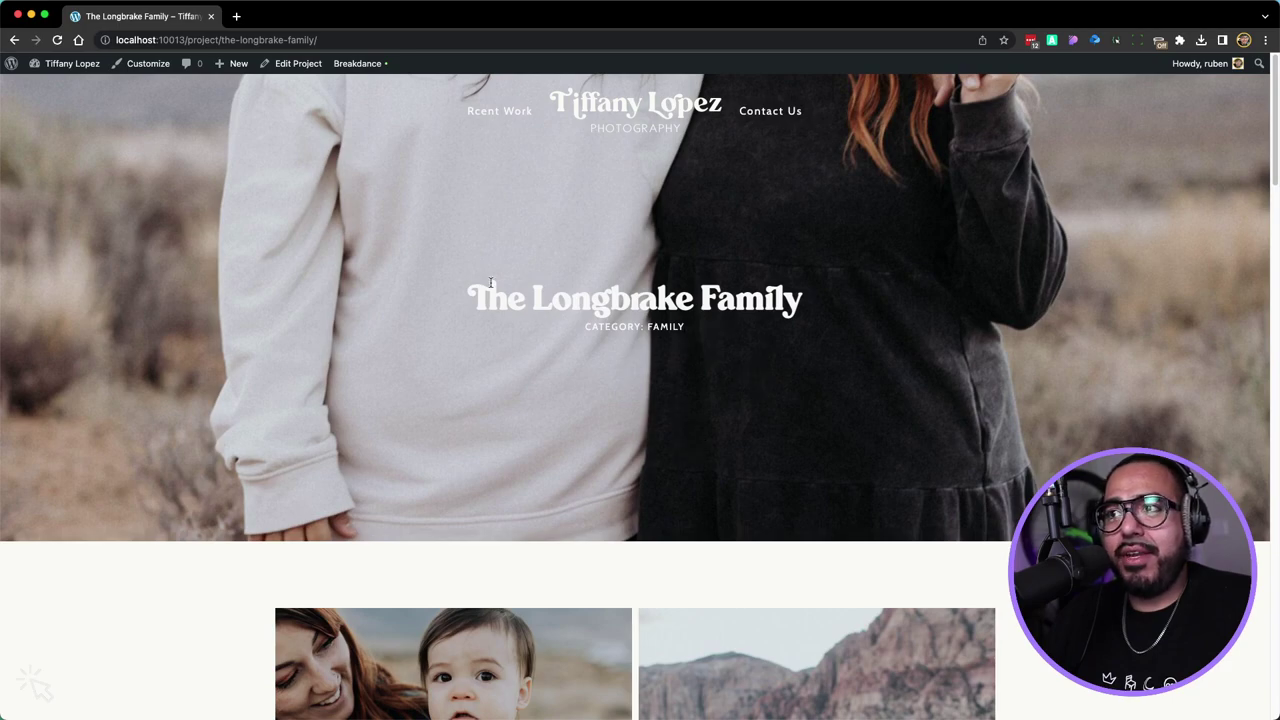
Examine the Family project page from its hero through the Masonry gallery to the contact form and footer
scroll(870, 328, down, 10)
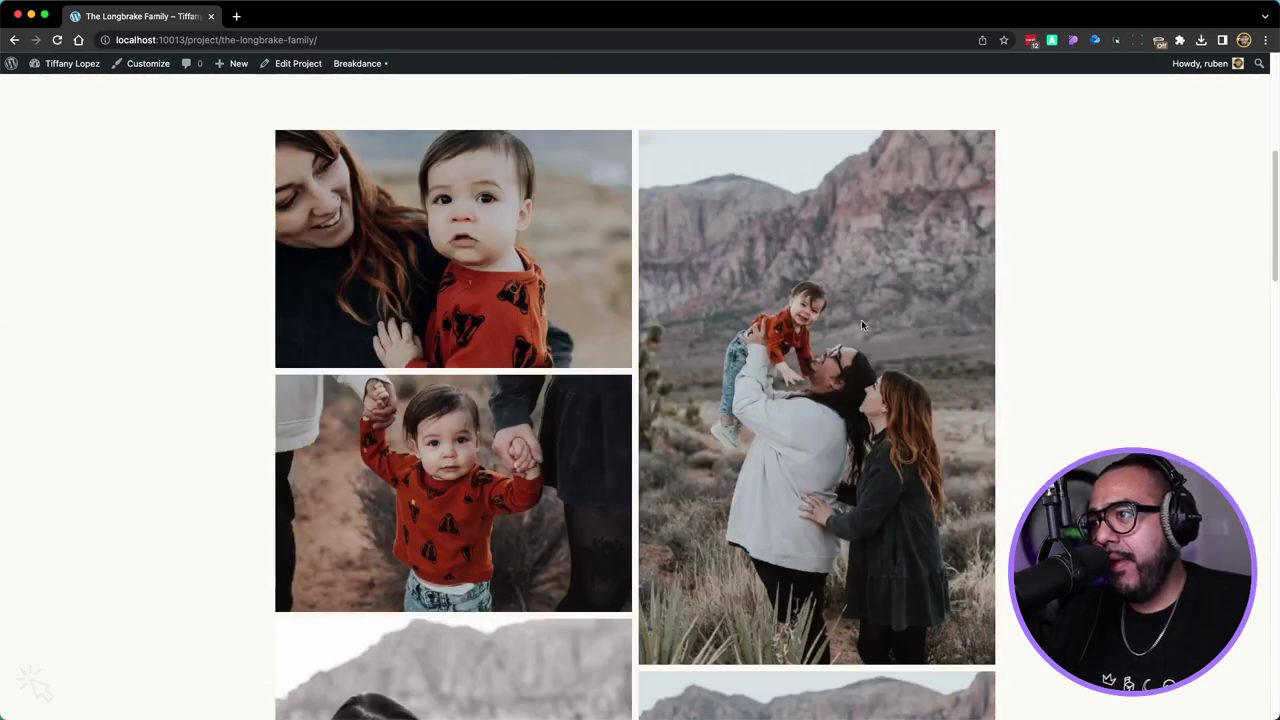
scroll(556, 414, down, 15)
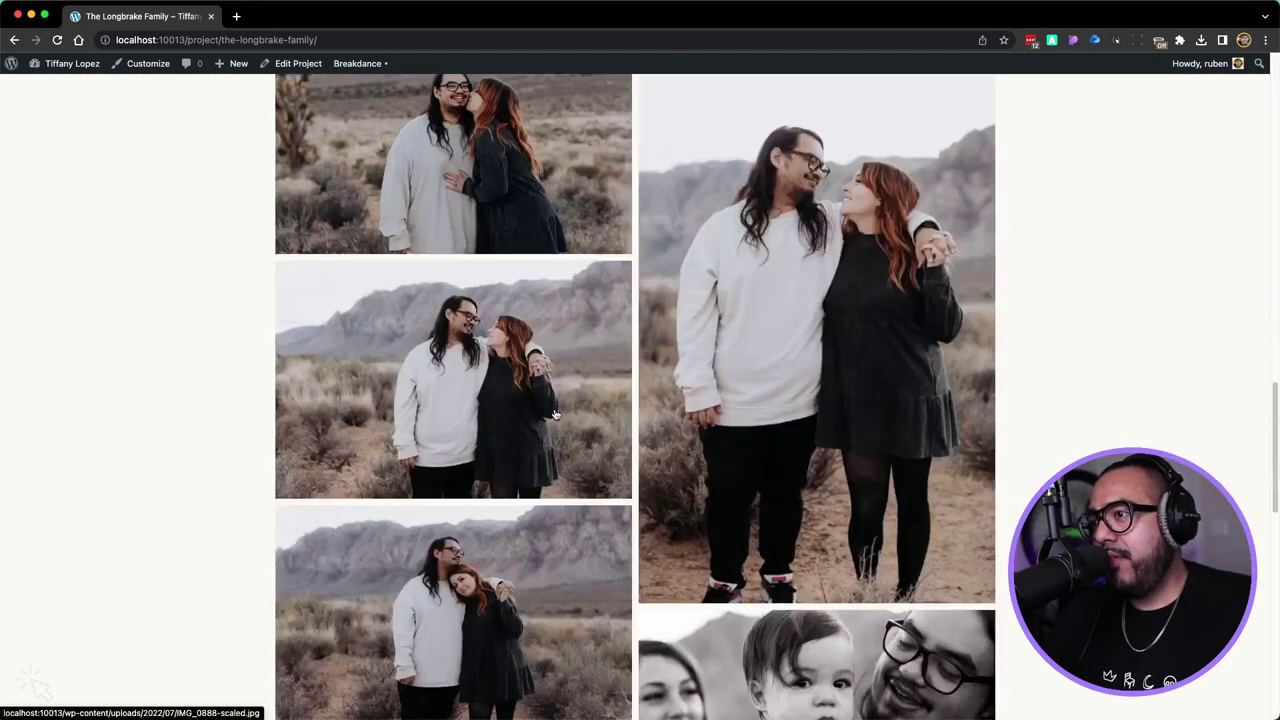
scroll(559, 414, down, 5)
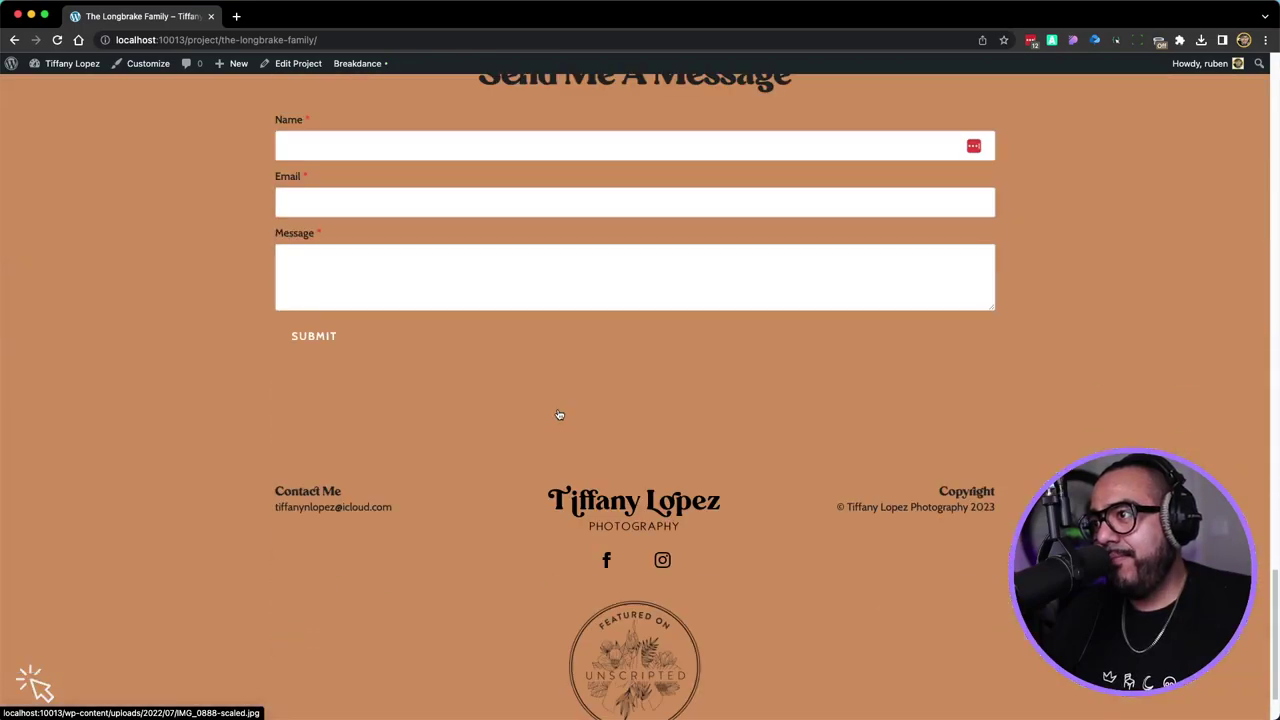
scroll(558, 413, up, 5)
scroll(558, 413, up, 10)
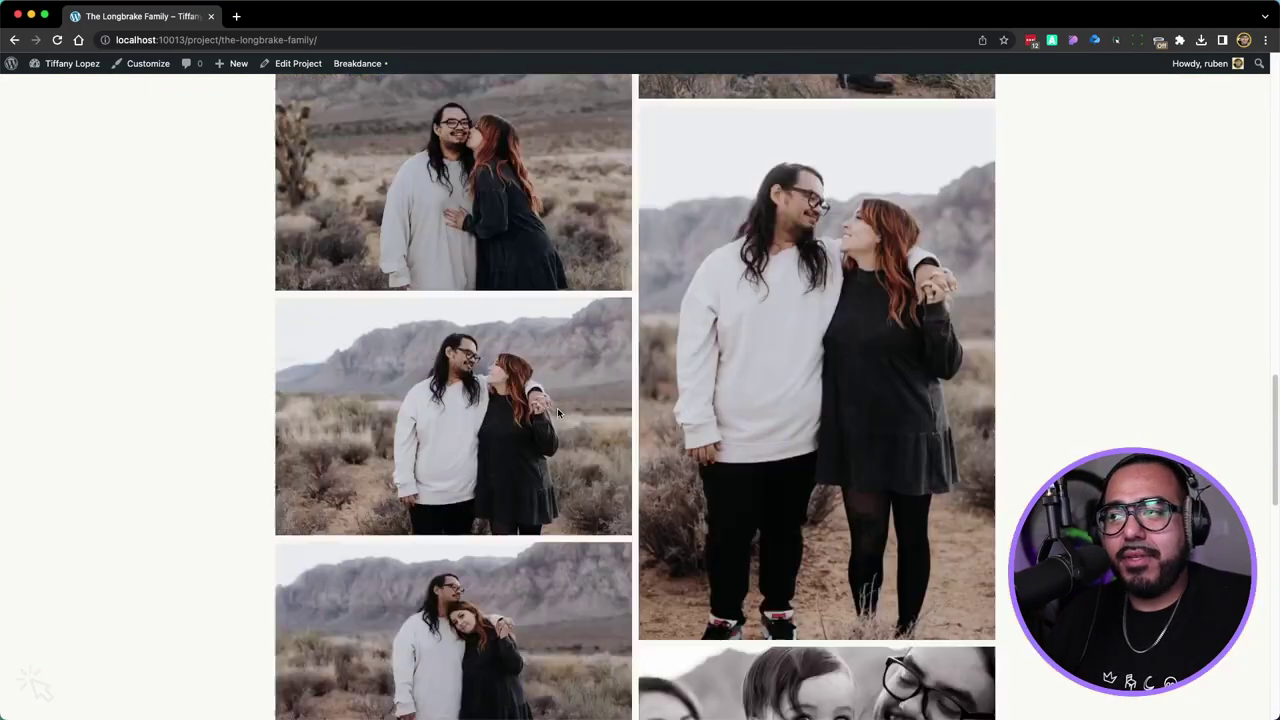
scroll(557, 410, up, 10)
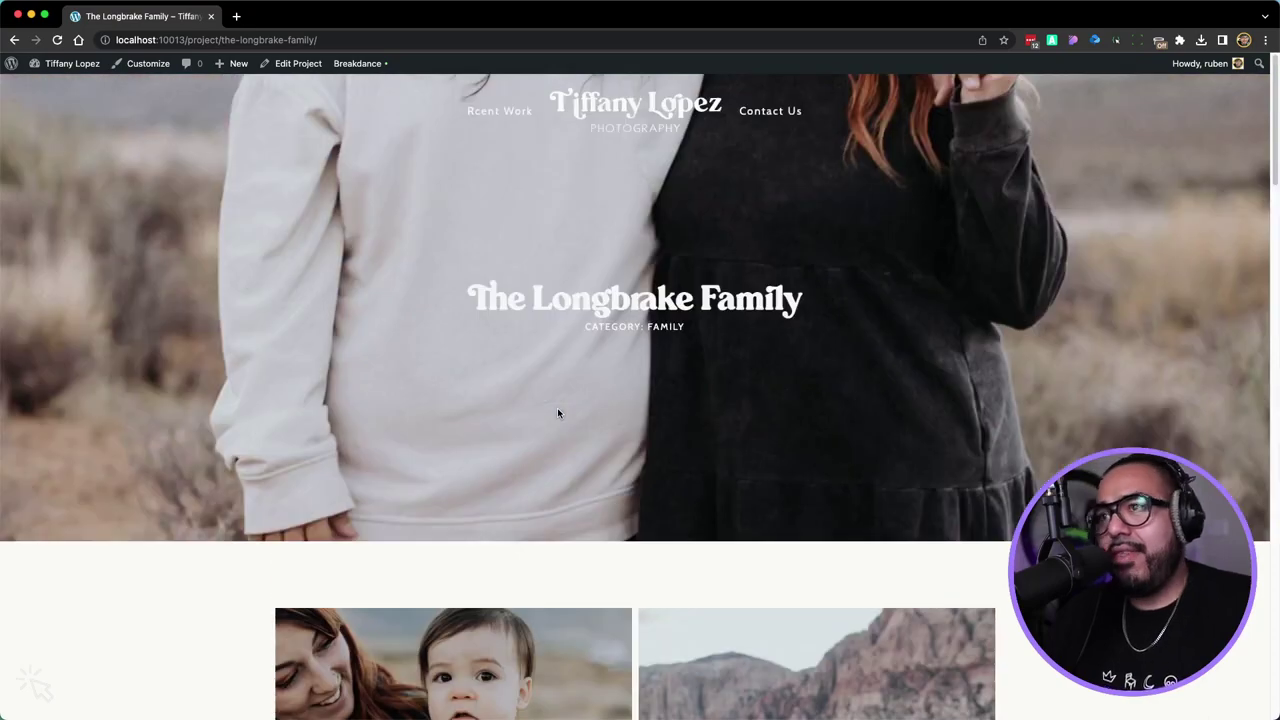